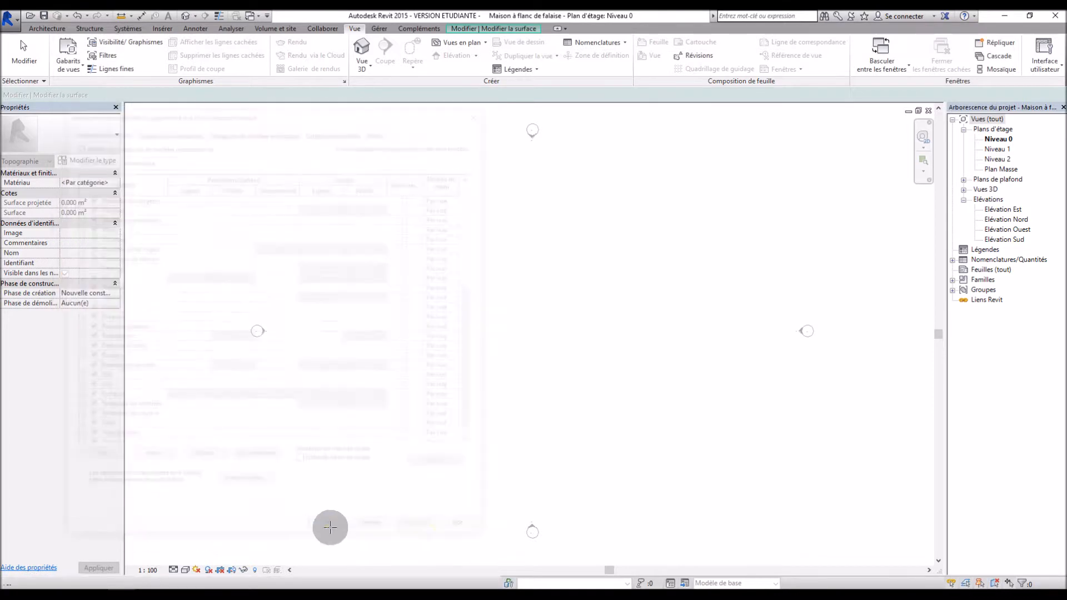
# Step: Place surface points at absolute elevation 0 to outline a roughly rectangular cliff-top terrain with an angled east edge
pyautogui.click(493, 28)
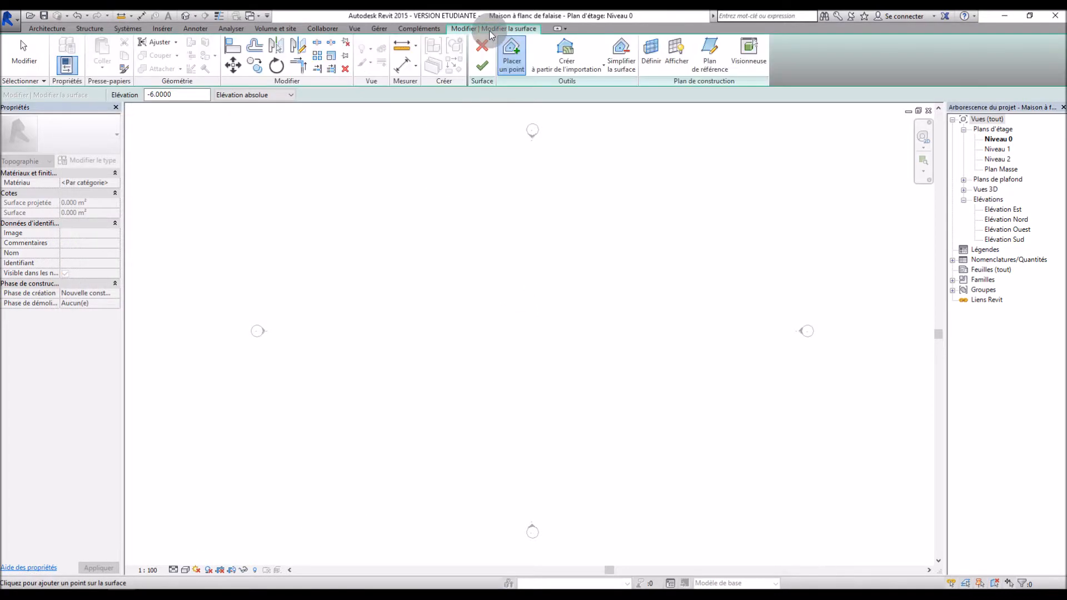
pyautogui.click(196, 95)
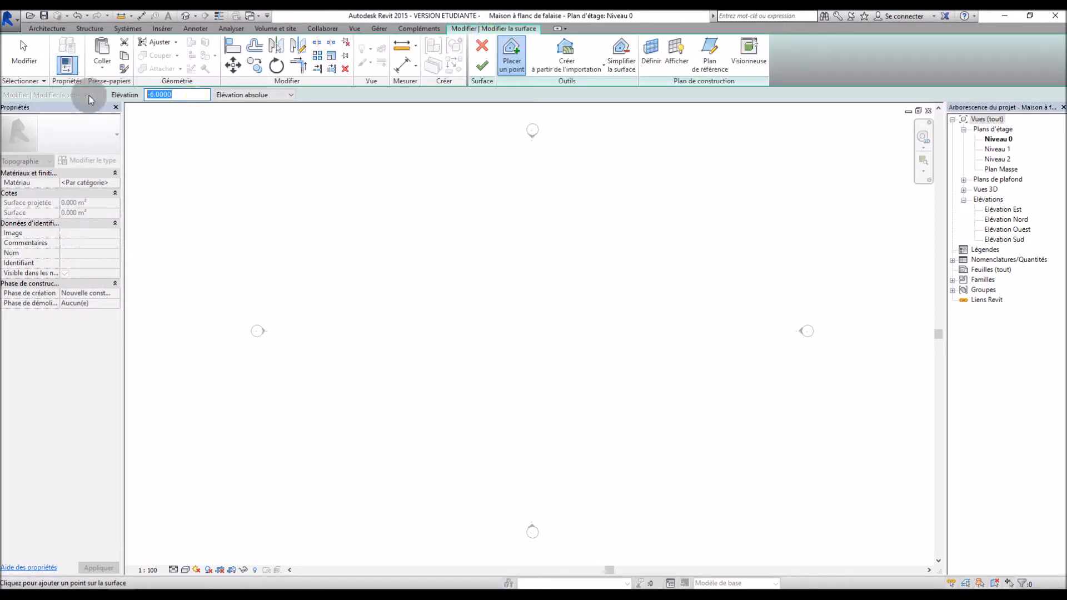
pyautogui.write('0')
pyautogui.click(399, 255)
pyautogui.click(391, 382)
pyautogui.click(631, 397)
pyautogui.click(648, 342)
pyautogui.click(651, 300)
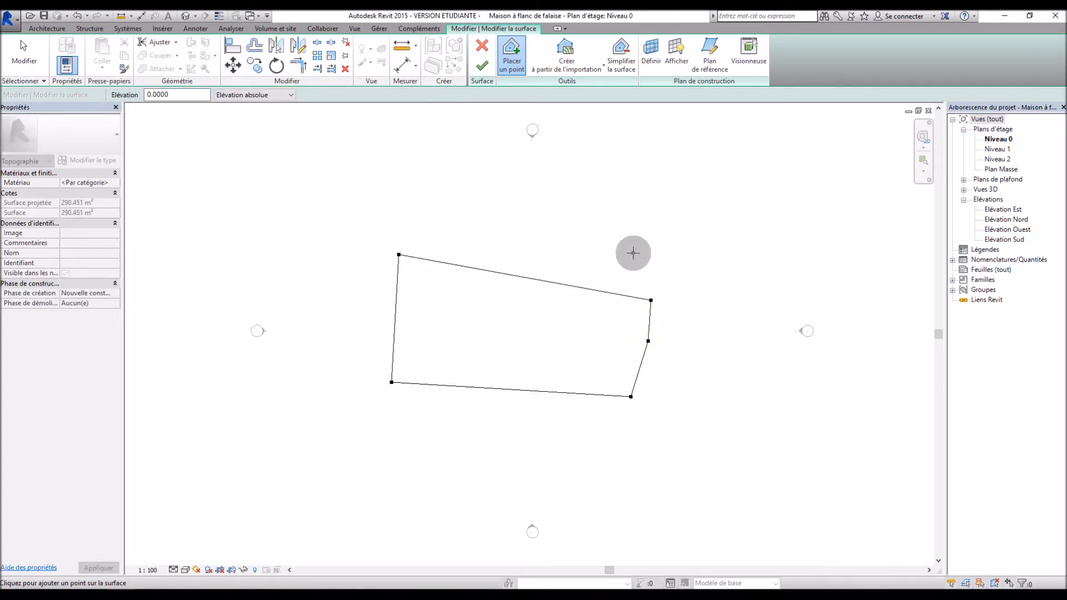
pyautogui.click(632, 286)
pyautogui.click(636, 260)
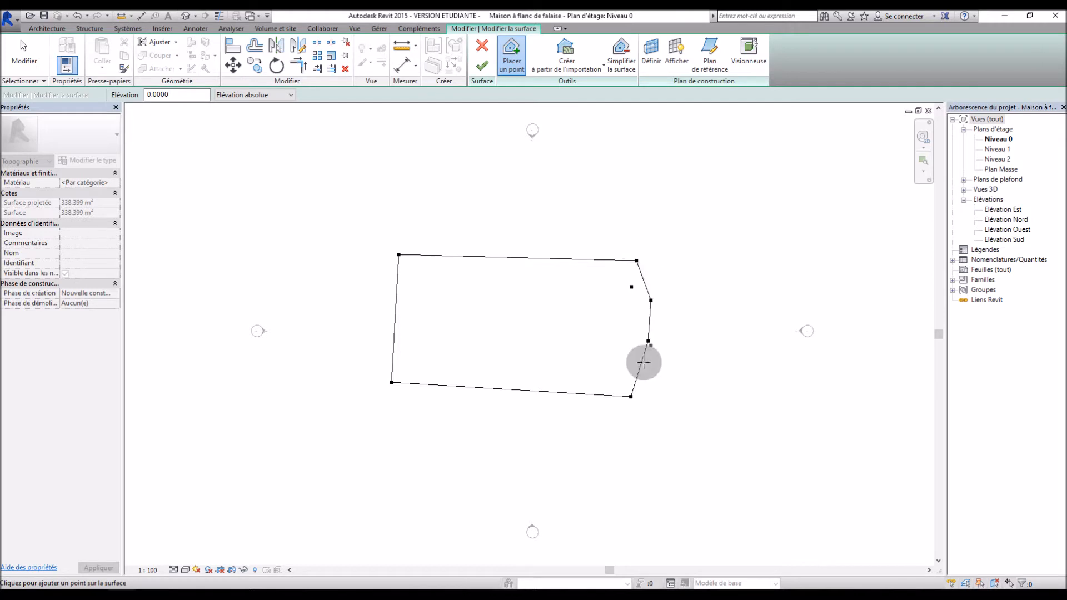
pyautogui.click(453, 249)
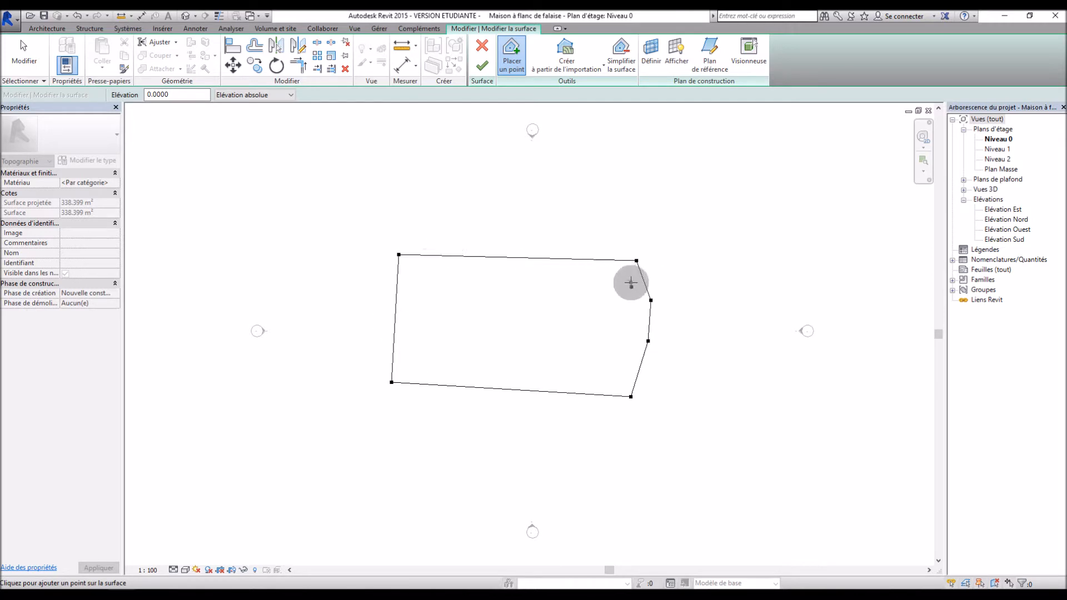
# Step: Delete the stray interior point near the north-east corner and move the south-east corner point slightly north
pyautogui.press('Escape')
pyautogui.click(632, 287)
pyautogui.press('Delete')
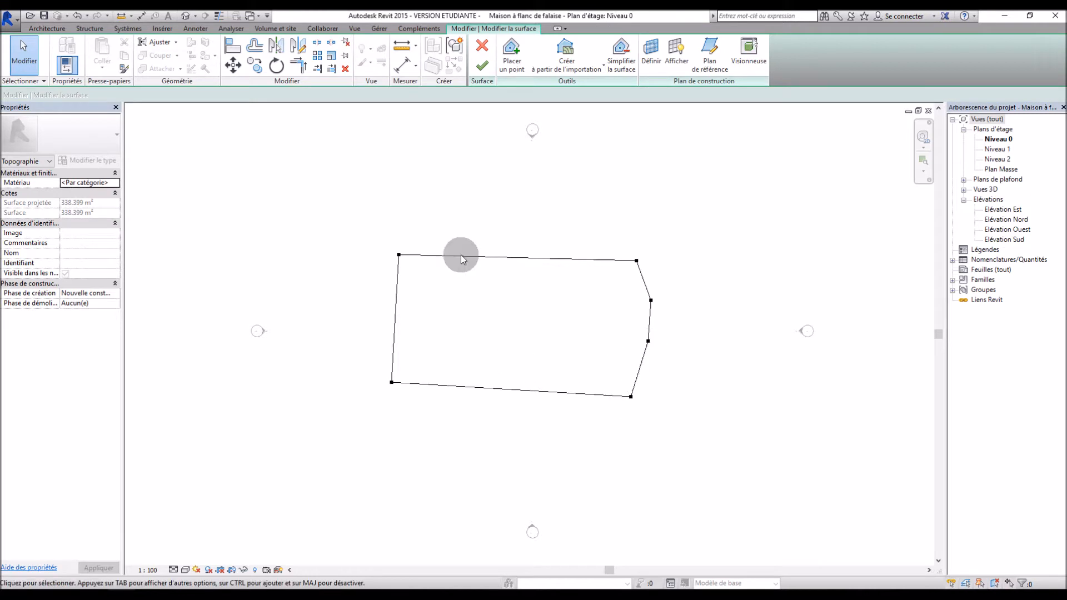
pyautogui.moveTo(631, 396)
pyautogui.mouseDown()
pyautogui.moveTo(634, 373)
pyautogui.moveTo(635, 388)
pyautogui.mouseUp()
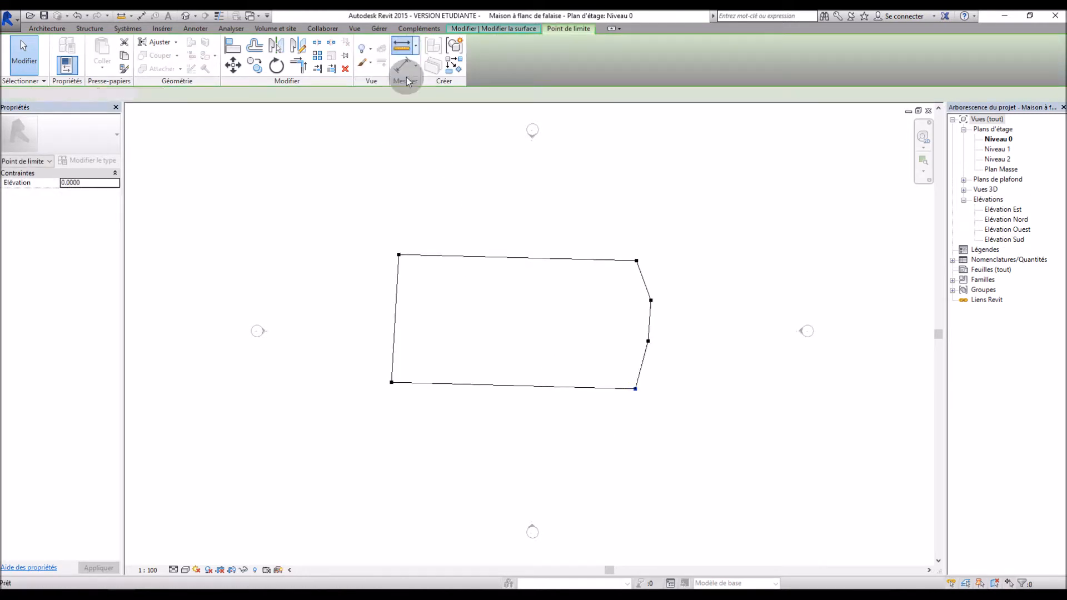
# Step: Measure the length of the terrain's north edge between its two corner points
pyautogui.click(405, 70)
pyautogui.click(399, 255)
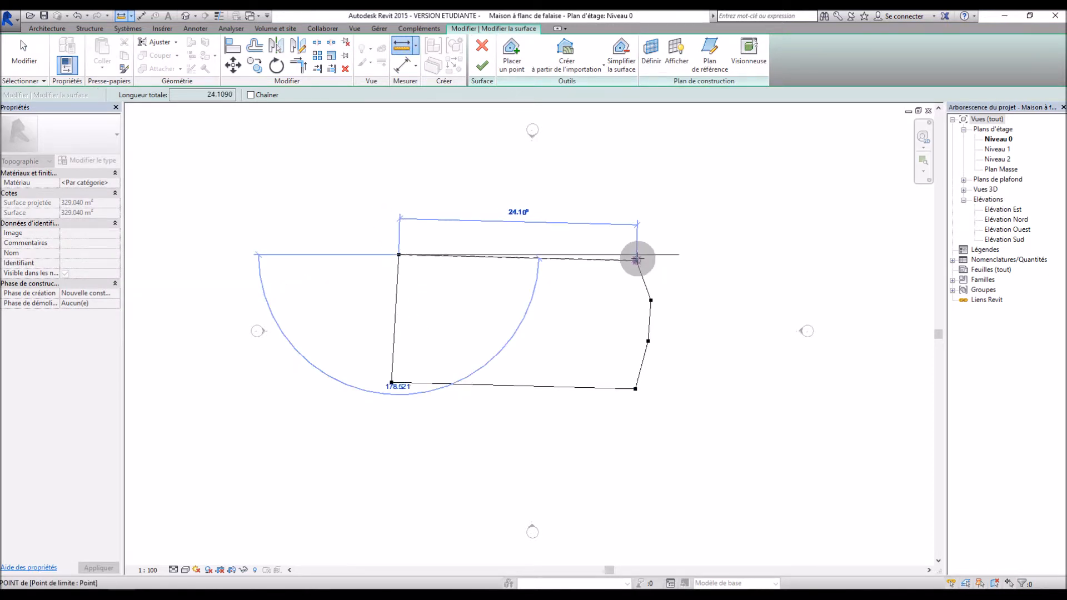
pyautogui.press('Escape')
pyautogui.press('Escape')
# Step: Move the two middle points of the east edge, shifting the upper one slightly inward and the lower one slightly south
pyautogui.click(651, 300)
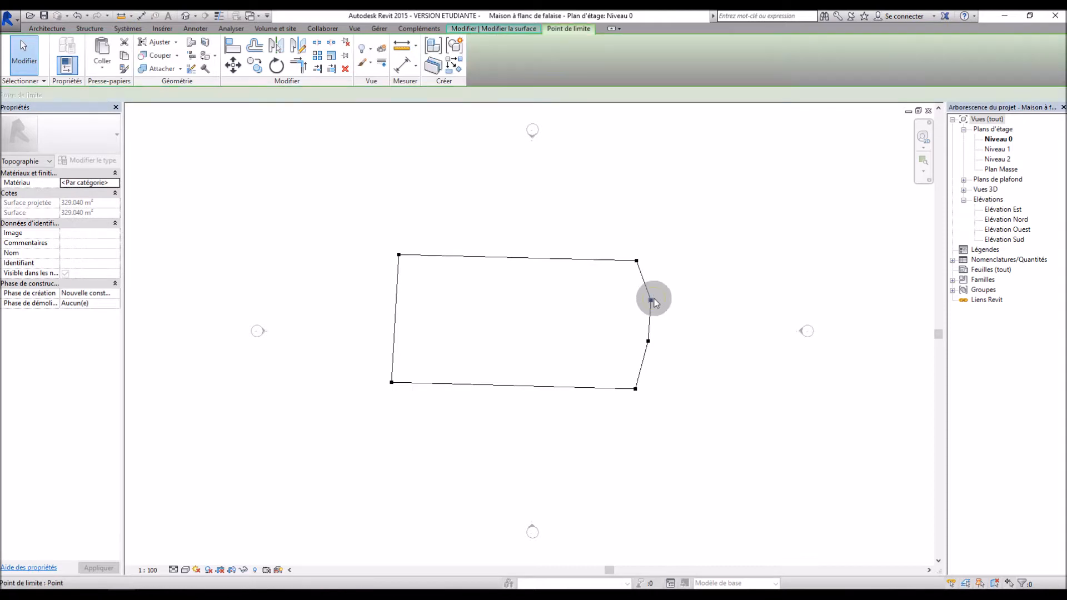
pyautogui.moveTo(635, 290)
pyautogui.mouseDown()
pyautogui.moveTo(667, 285)
pyautogui.moveTo(648, 297)
pyautogui.mouseUp()
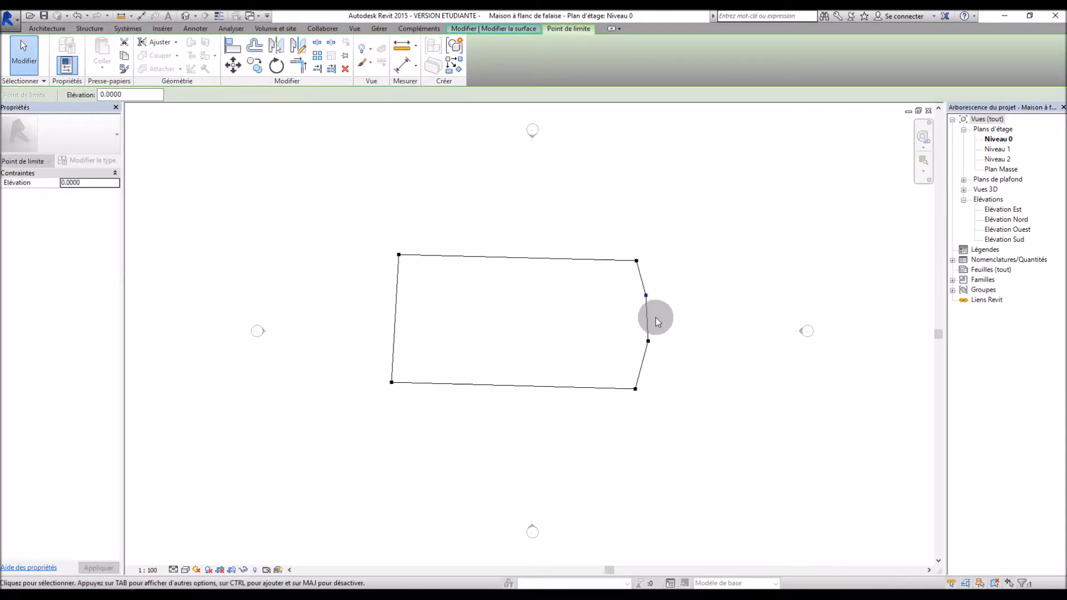
pyautogui.moveTo(649, 340)
pyautogui.mouseDown()
pyautogui.moveTo(625, 343)
pyautogui.moveTo(645, 349)
pyautogui.mouseUp()
pyautogui.scroll(1, 556, 324)
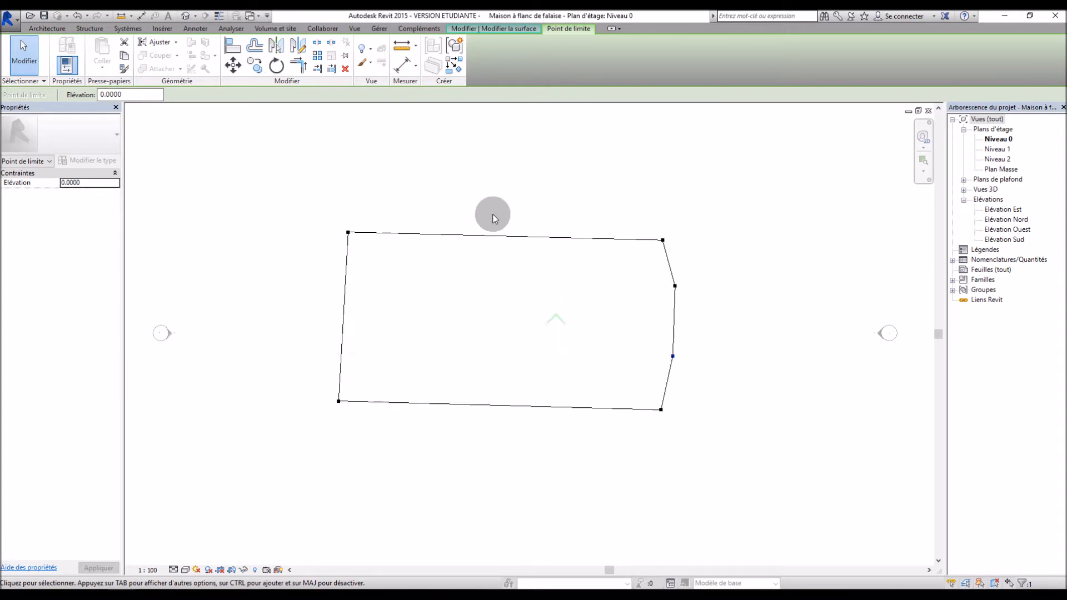
pyautogui.click(666, 238)
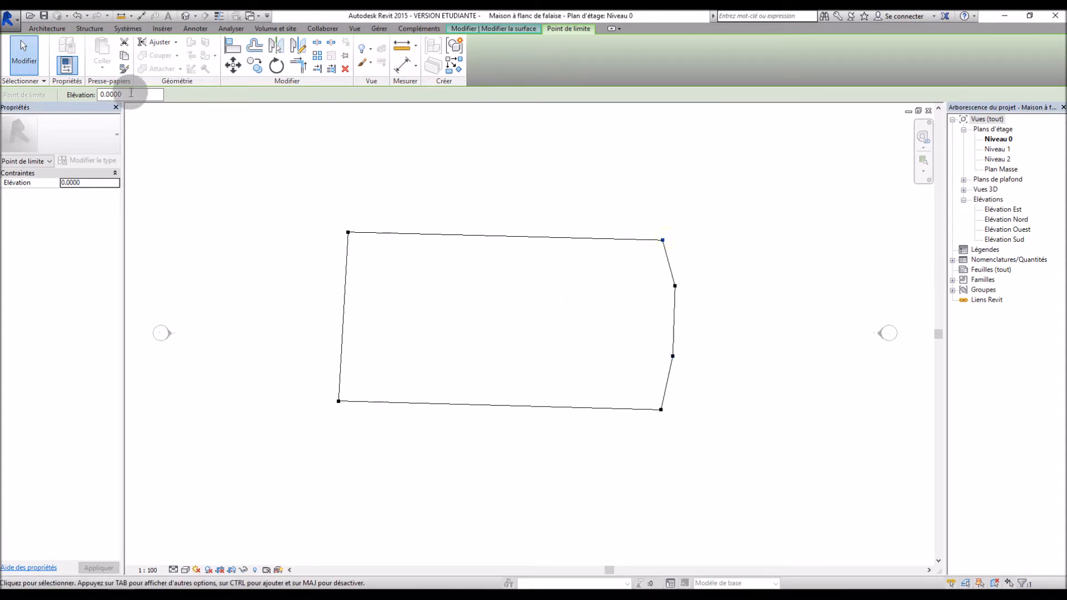
pyautogui.click(688, 236)
# Step: Place points at elevation -6 just outside the east edge points to form the cliff face, and finish the surface
pyautogui.click(510, 56)
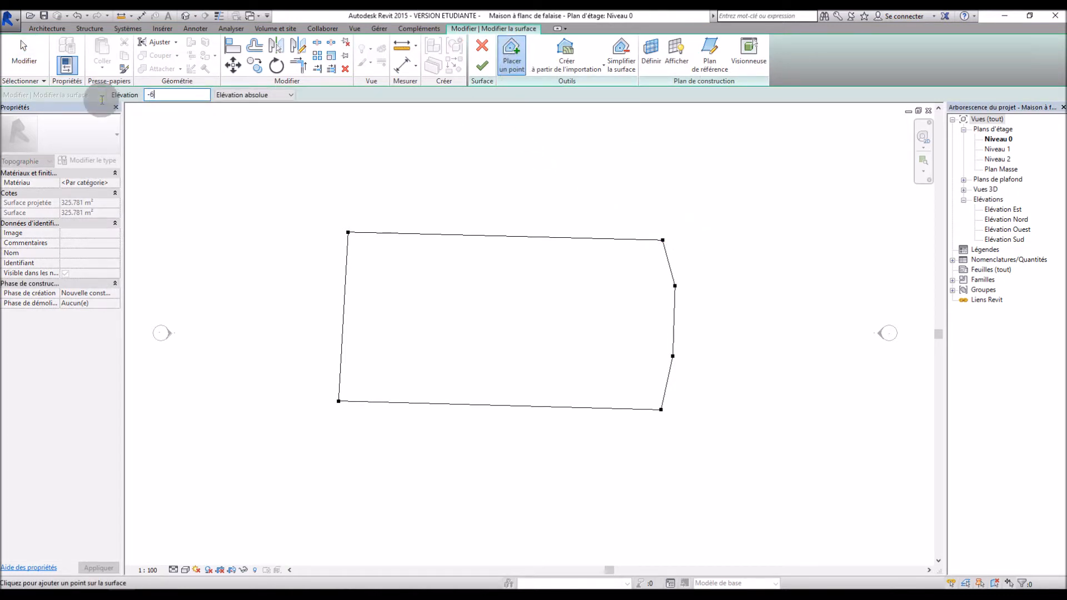
pyautogui.click(668, 235)
pyautogui.click(681, 353)
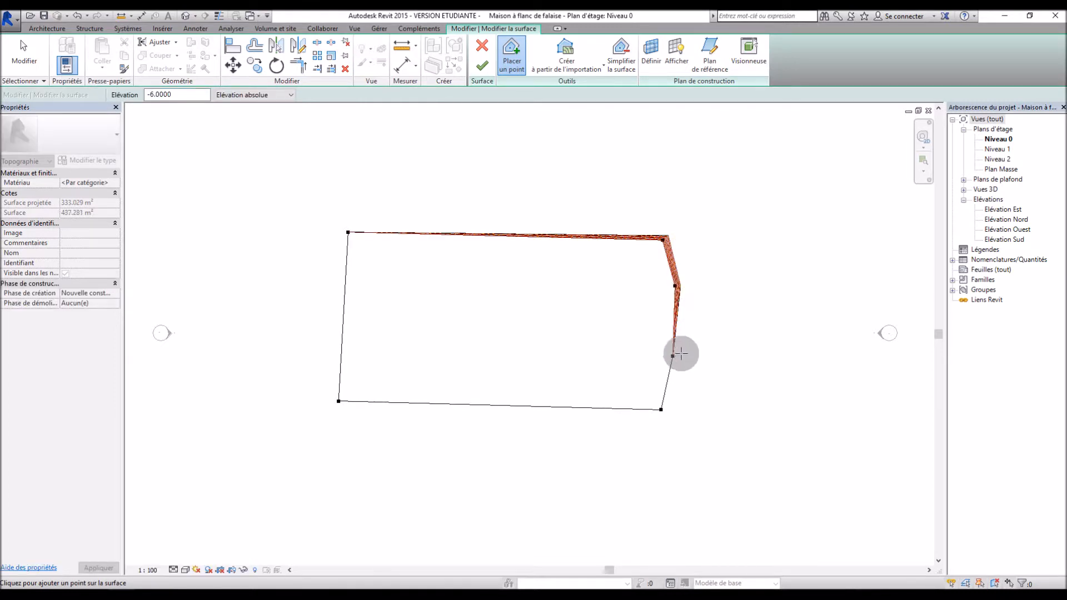
pyautogui.click(671, 412)
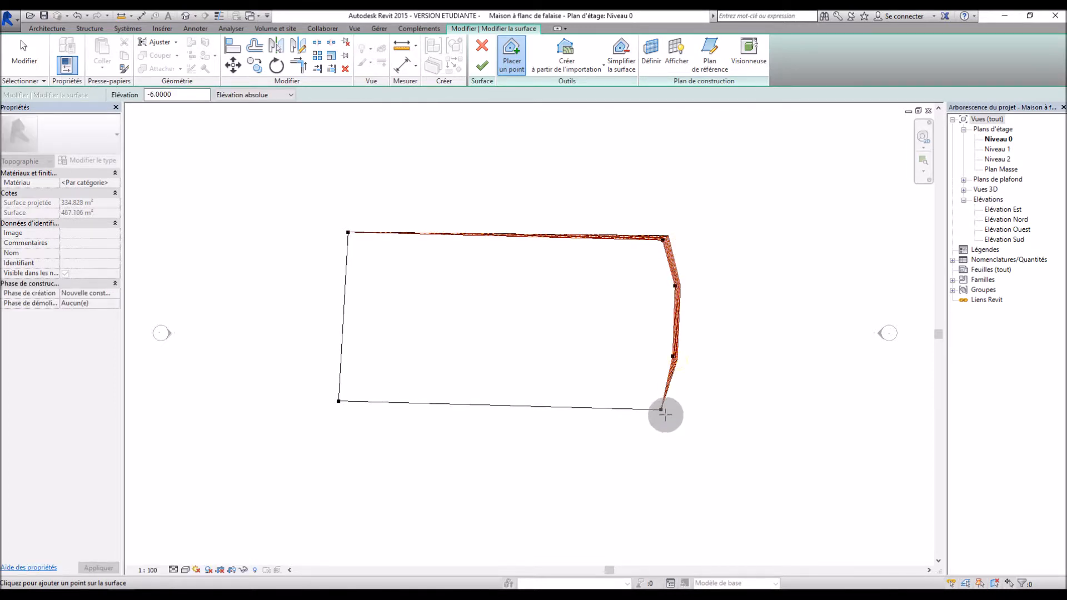
pyautogui.click(666, 415)
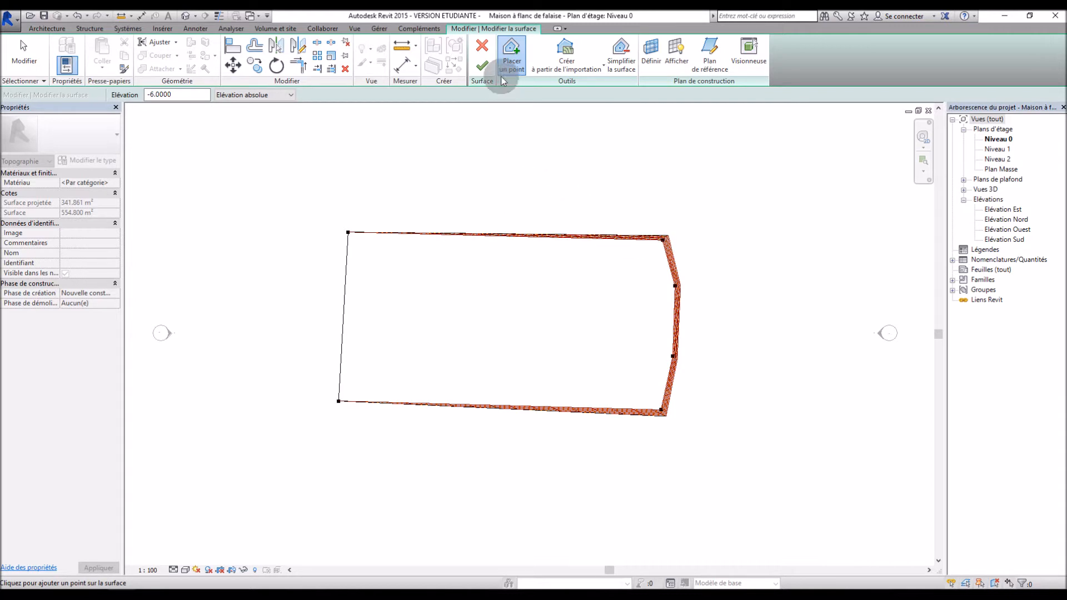
pyautogui.click(482, 66)
# Step: Open the {3D} view and examine the cliff terrain from several angles
pyautogui.click(984, 190)
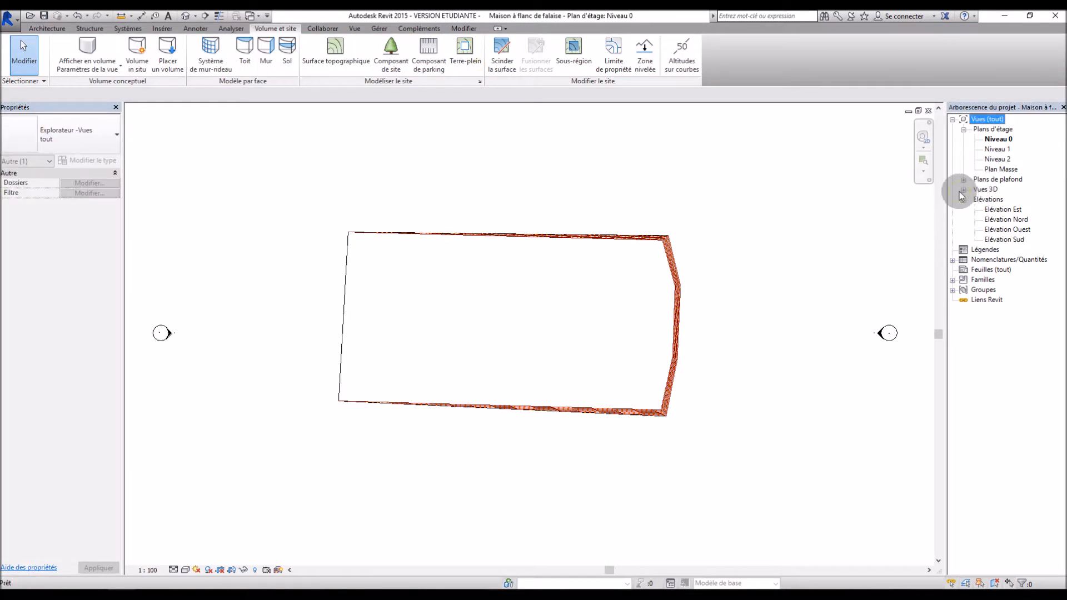
pyautogui.click(964, 190)
pyautogui.doubleClick(990, 199)
pyautogui.keyDown('shift'); pyautogui.moveTo(824, 321); pyautogui.dragTo(671, 352, button='middle'); pyautogui.keyUp('shift')
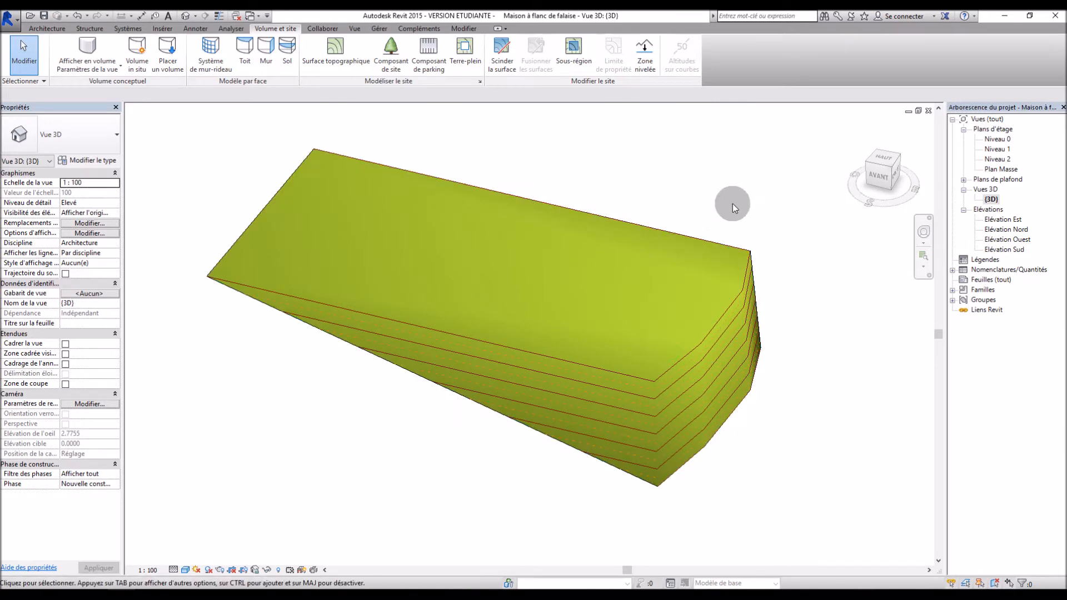
pyautogui.keyDown('shift'); pyautogui.moveTo(708, 192); pyautogui.dragTo(725, 220, button='middle'); pyautogui.keyUp('shift')
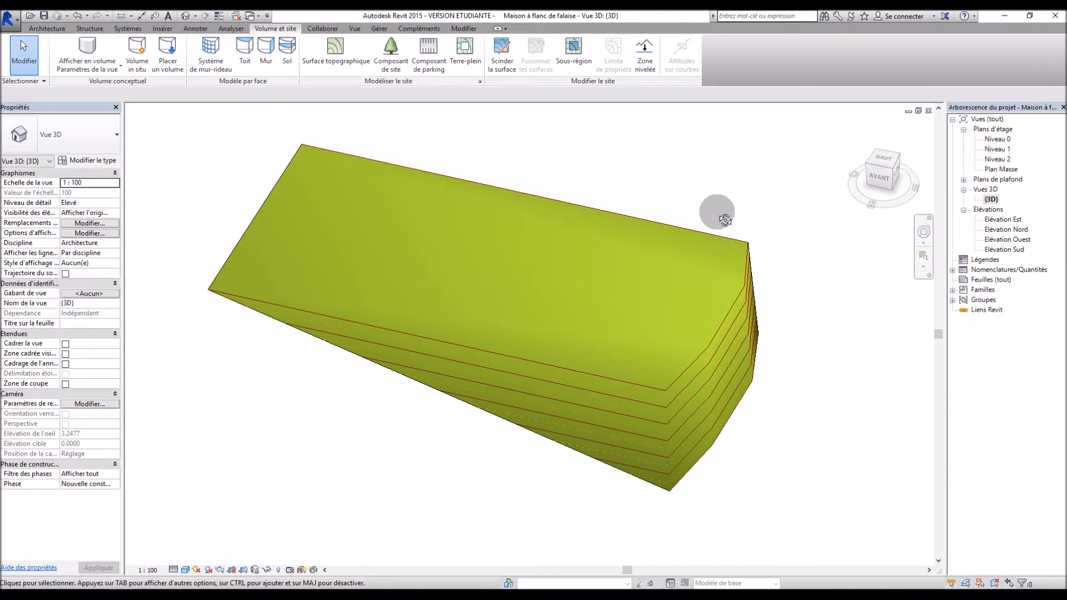
# Step: In the Niveau 0 plan, split the terrain surface with a sketched rectangle about 11 m by 4.3 m crossing the east cliff edge
pyautogui.doubleClick(997, 139)
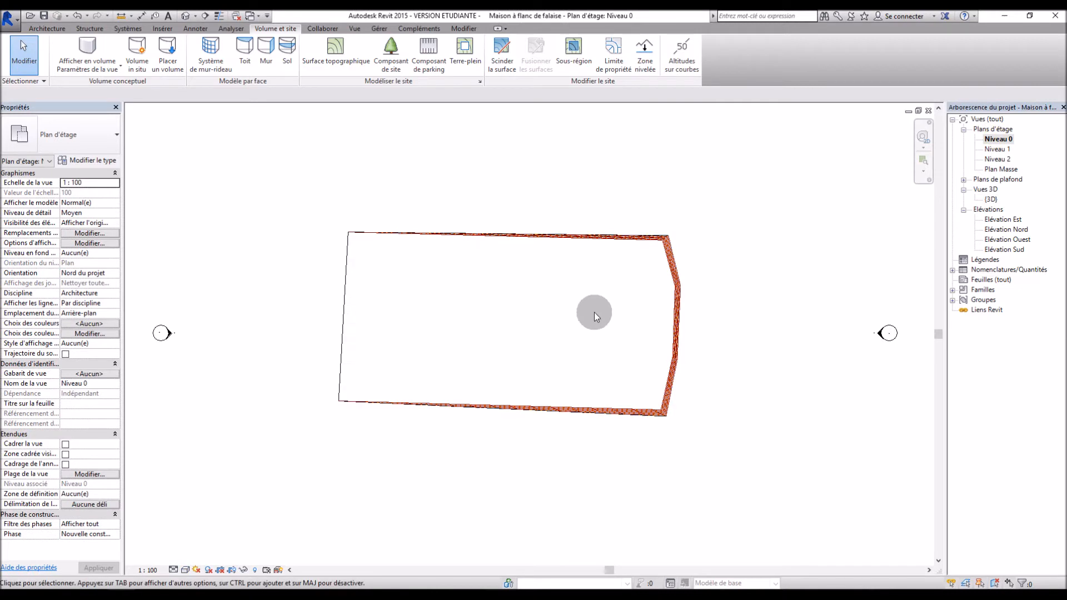
pyautogui.scroll(2, 594, 312)
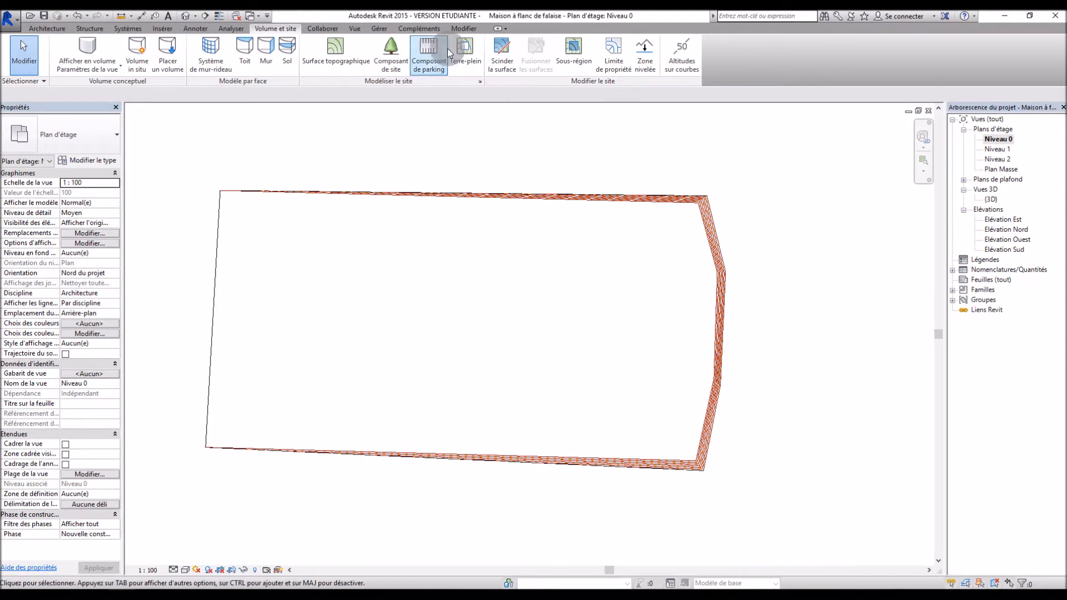
pyautogui.click(516, 74)
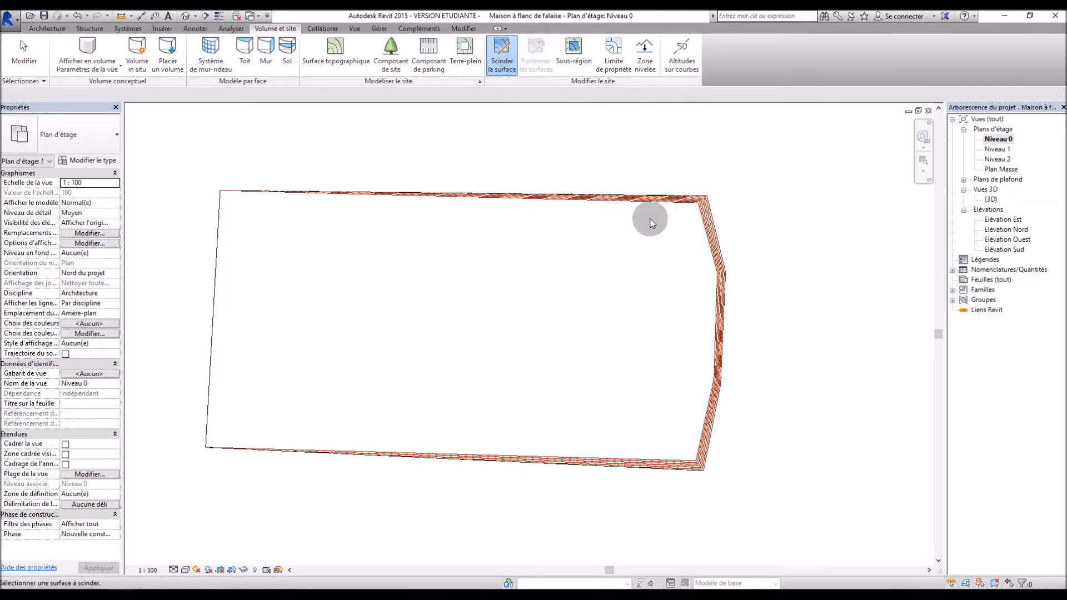
pyautogui.click(673, 196)
pyautogui.click(513, 43)
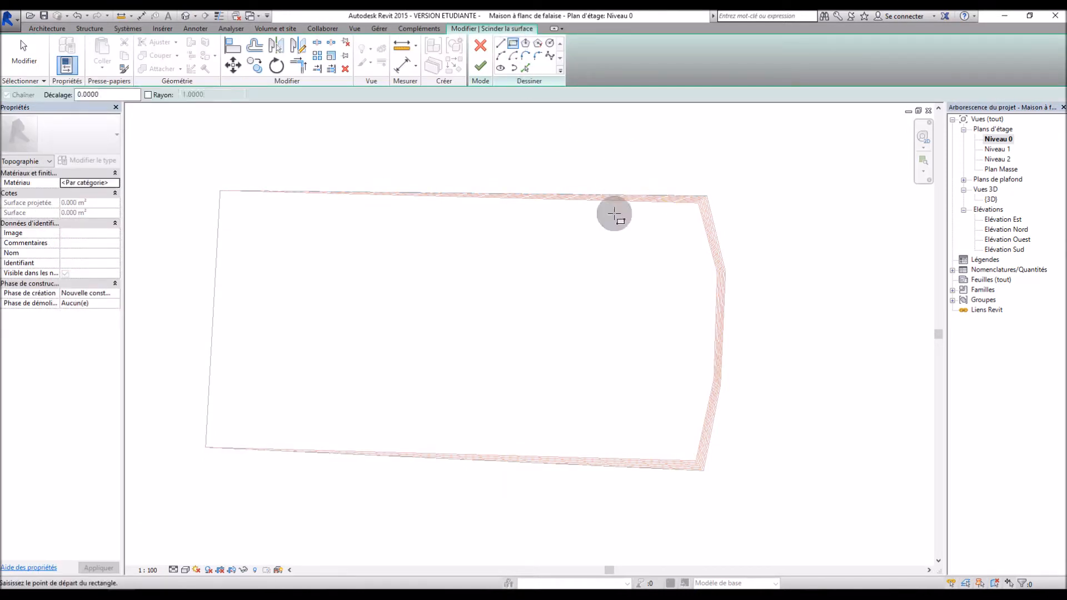
pyautogui.click(732, 295)
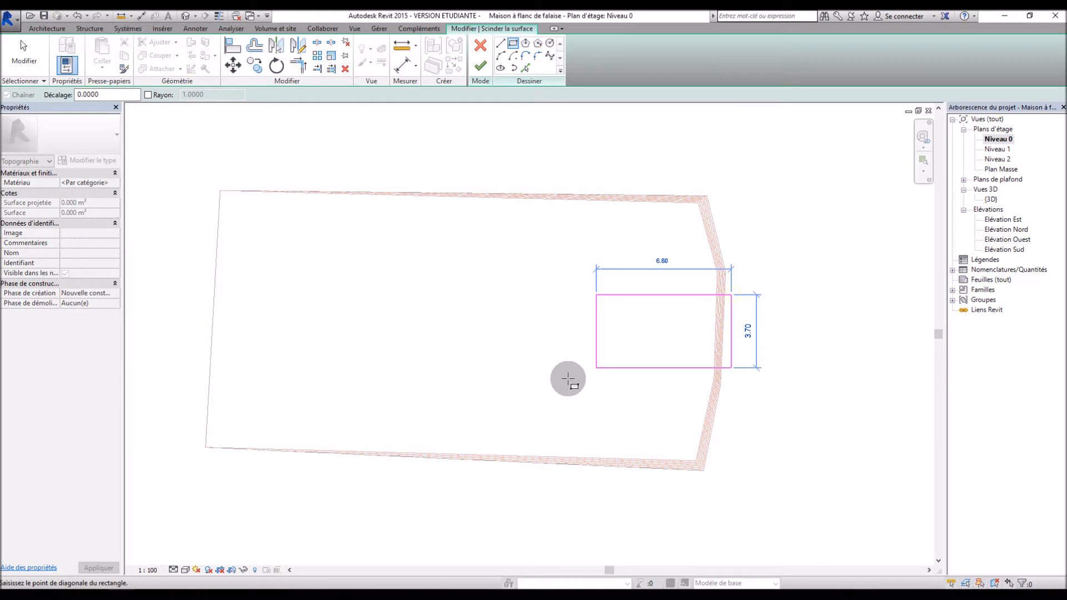
pyautogui.click(507, 380)
pyautogui.press('Escape')
pyautogui.press('Escape')
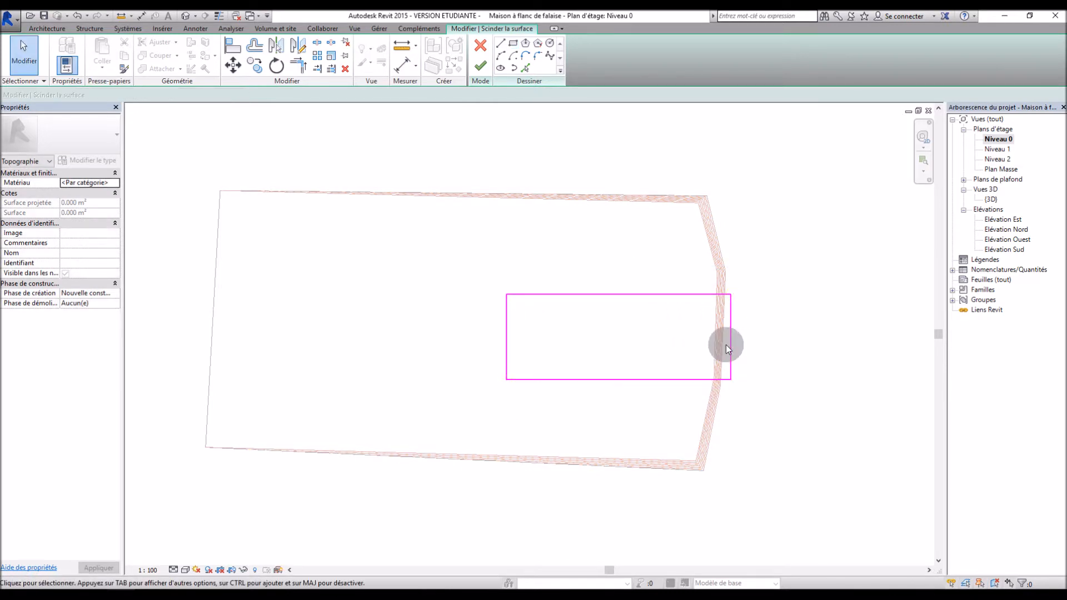
# Step: Shift the sketch rectangle's east side slightly toward the cliff edge and set the rectangle's length to 10.25 m by moving its west side
pyautogui.scroll(2, 730, 345)
pyautogui.moveTo(731, 345)
pyautogui.mouseDown()
pyautogui.moveTo(703, 350)
pyautogui.moveTo(729, 350)
pyautogui.mouseUp()
pyautogui.click(800, 365)
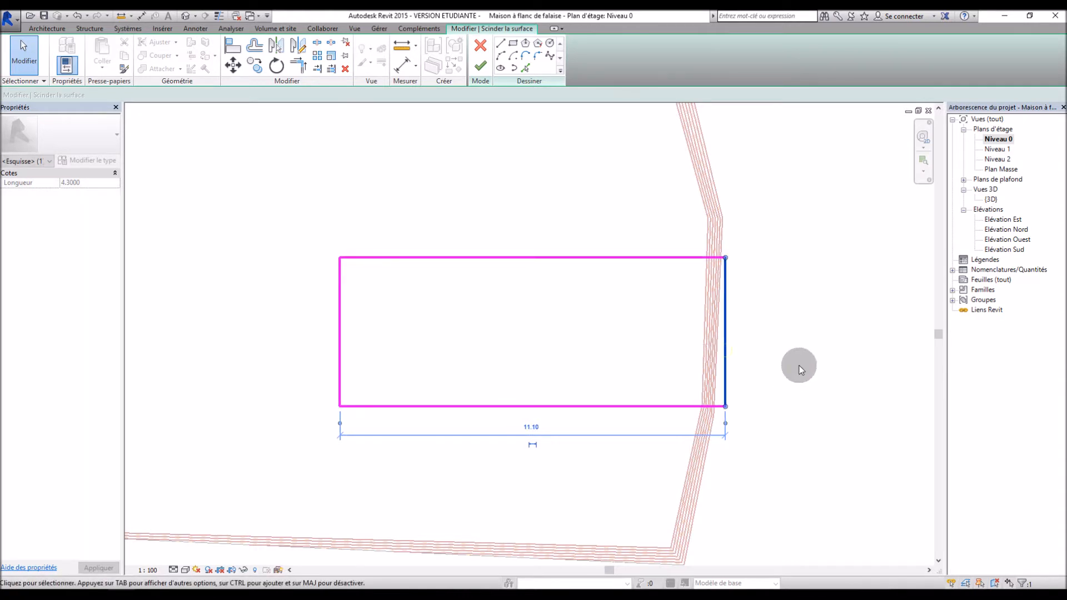
pyautogui.scroll(-3, 800, 364)
pyautogui.click(499, 370)
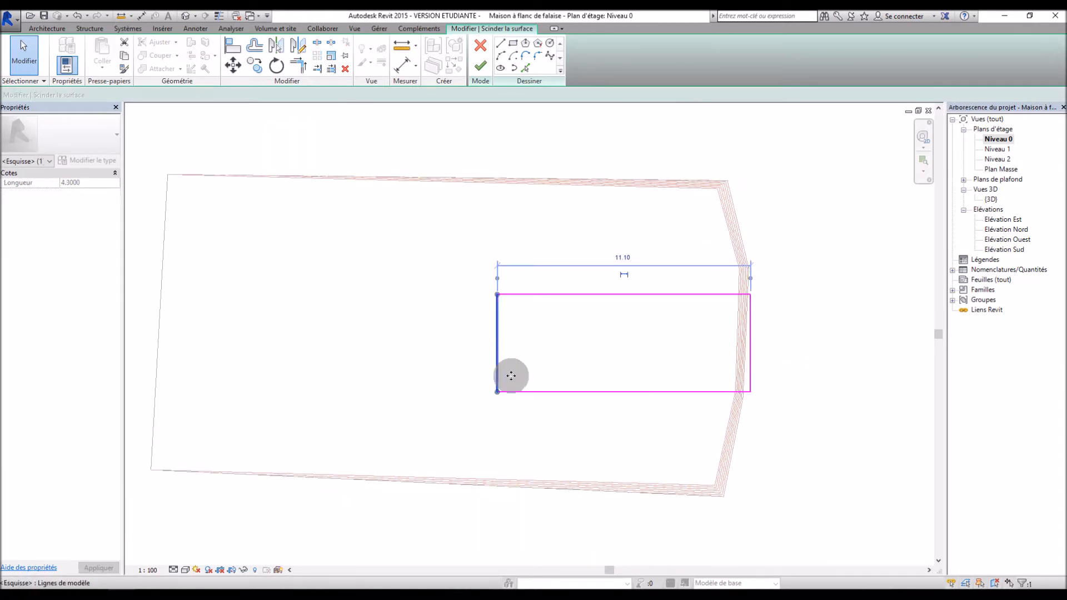
pyautogui.write('10.25')
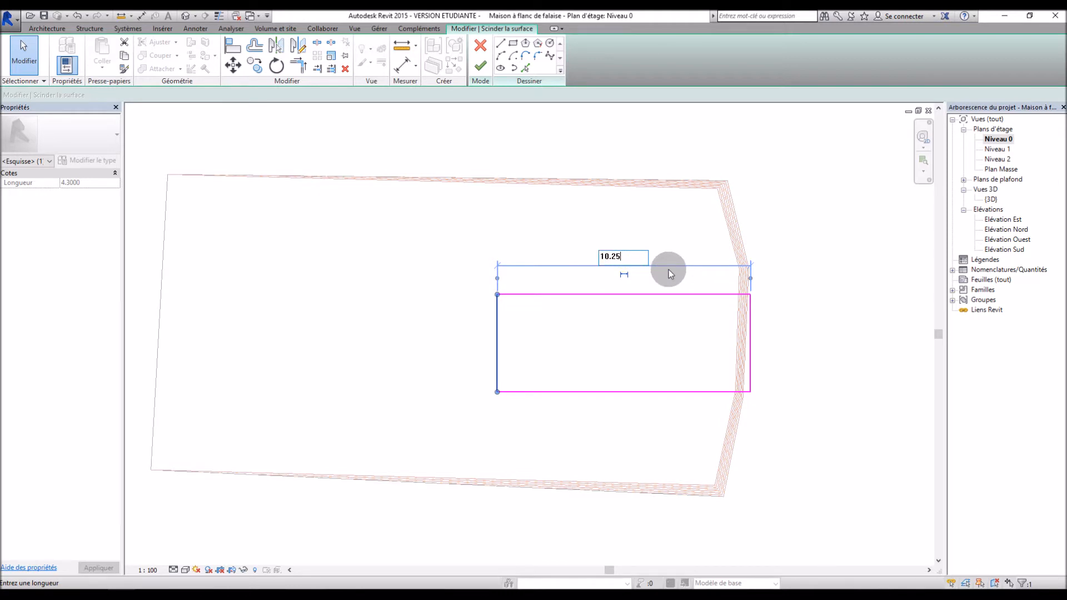
pyautogui.press('Return')
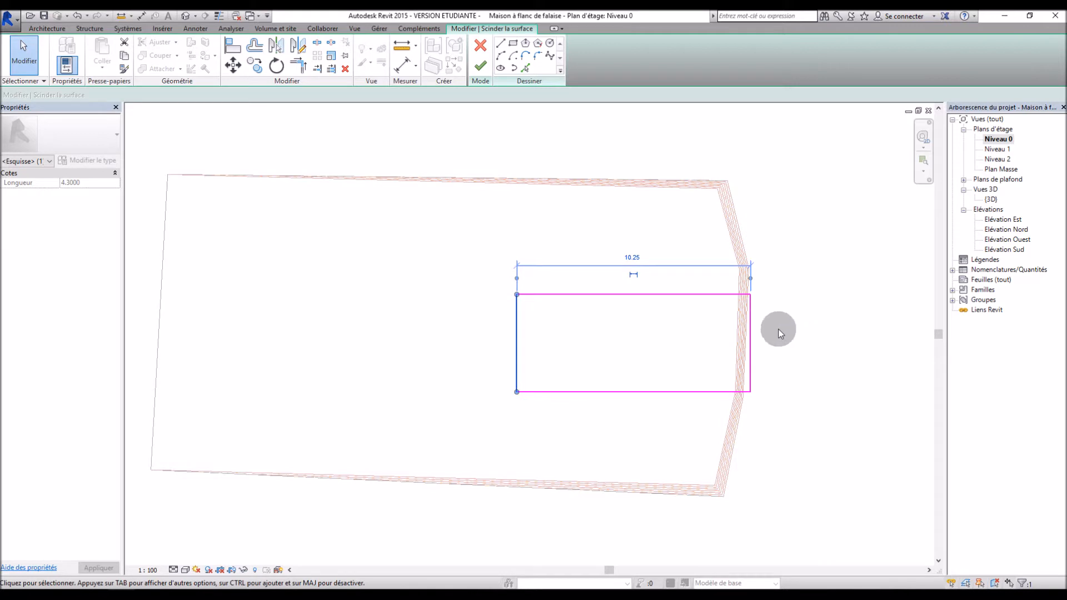
# Step: Set the sketch rectangle's width to 4.5 m by moving its north side, and finish the surface split
pyautogui.click(579, 296)
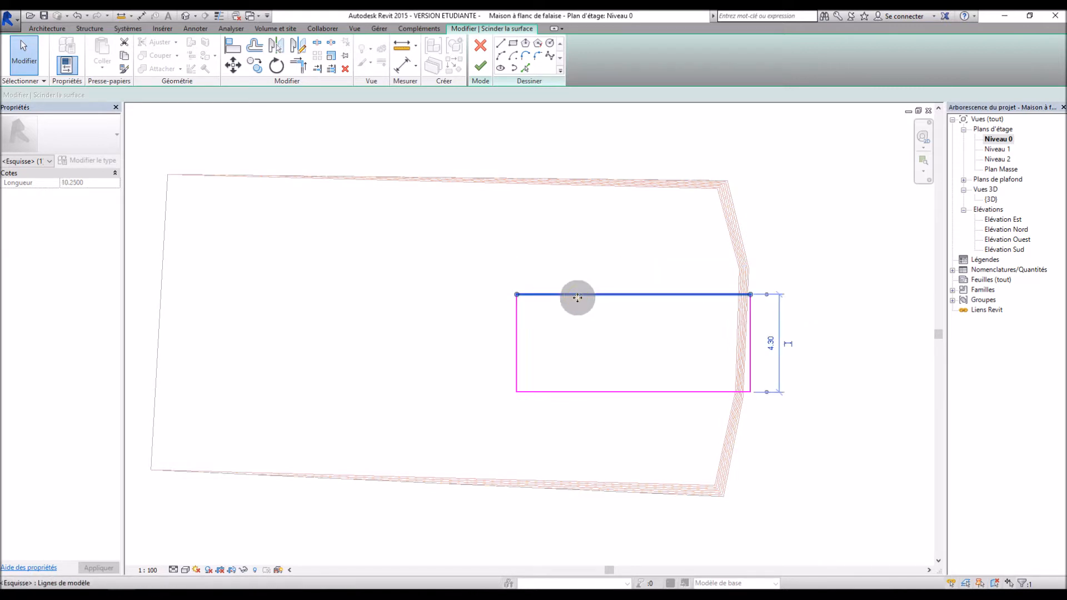
pyautogui.write('4.5')
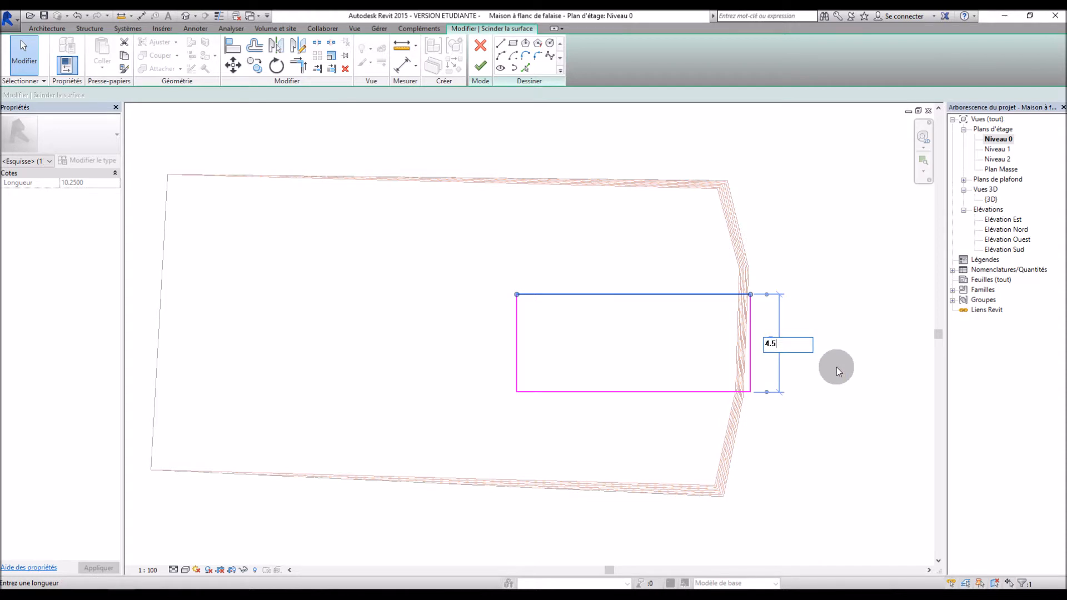
pyautogui.press('Return')
pyautogui.click(696, 260)
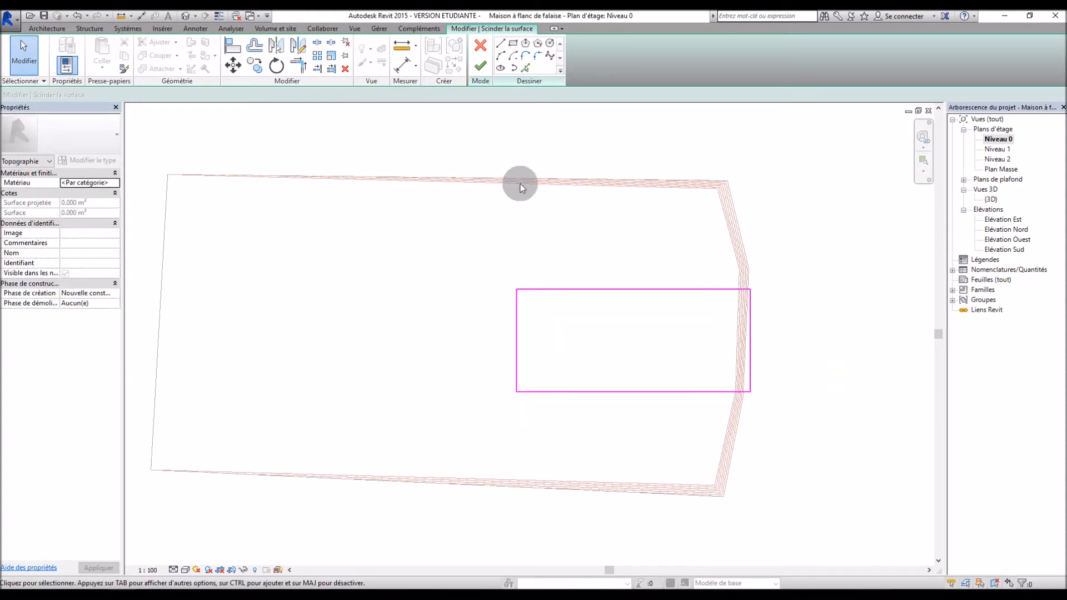
pyautogui.click(485, 66)
# Step: Open the {3D} view and examine the split-off rectangular part of the terrain at the cliff edge
pyautogui.moveTo(808, 425); pyautogui.dragTo(766, 354, button='middle')
pyautogui.click(988, 199)
pyautogui.doubleClick(986, 199)
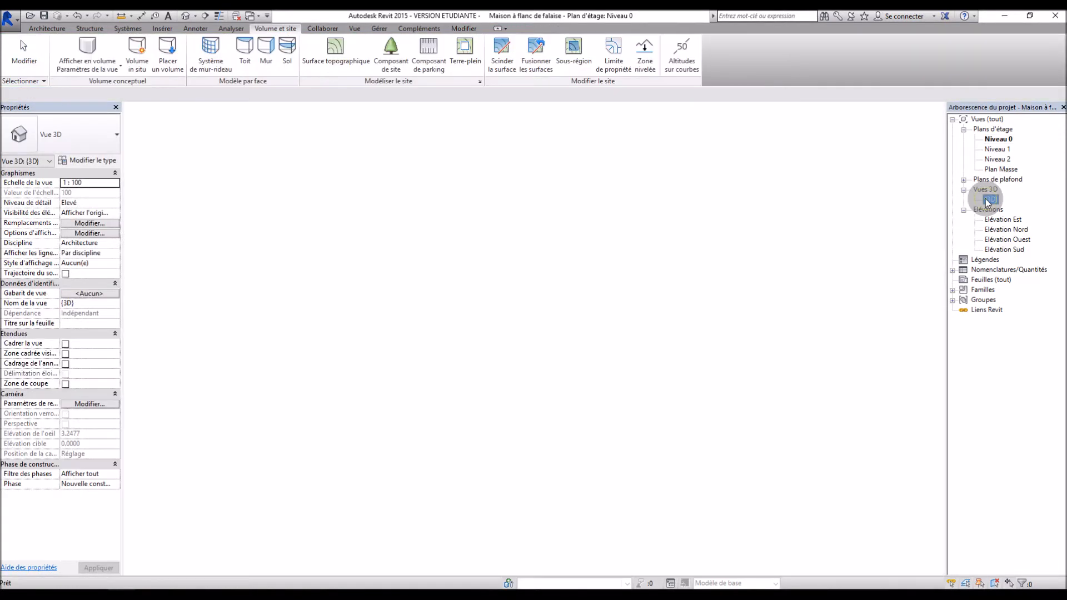
pyautogui.keyDown('shift'); pyautogui.moveTo(742, 404); pyautogui.dragTo(665, 400, button='middle'); pyautogui.keyUp('shift')
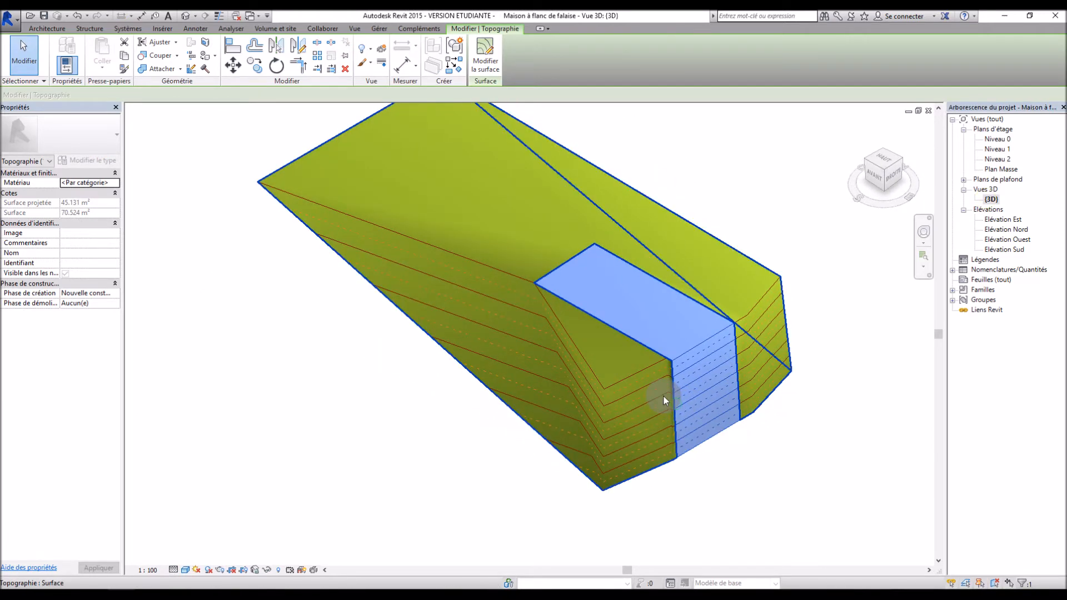
pyautogui.keyDown('shift'); pyautogui.moveTo(508, 369); pyautogui.dragTo(503, 428, button='middle'); pyautogui.keyUp('shift')
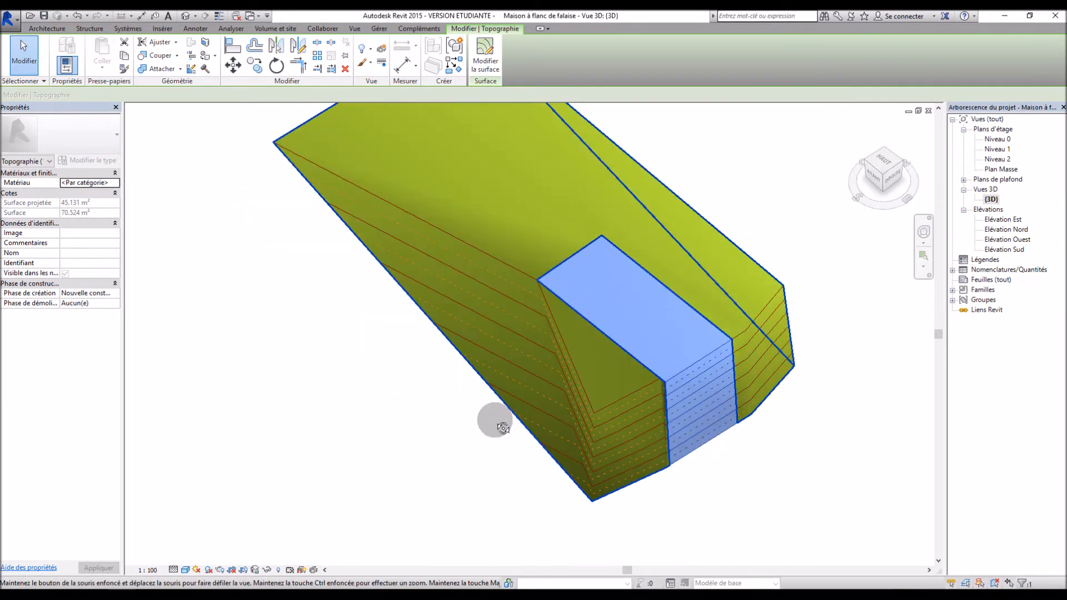
# Step: Undo the surface split and, in the Niveau 0 plan, shift the sketch rectangle's south side slightly north to a width of about 4.3 m
pyautogui.hotkey('ctrl', 'z')
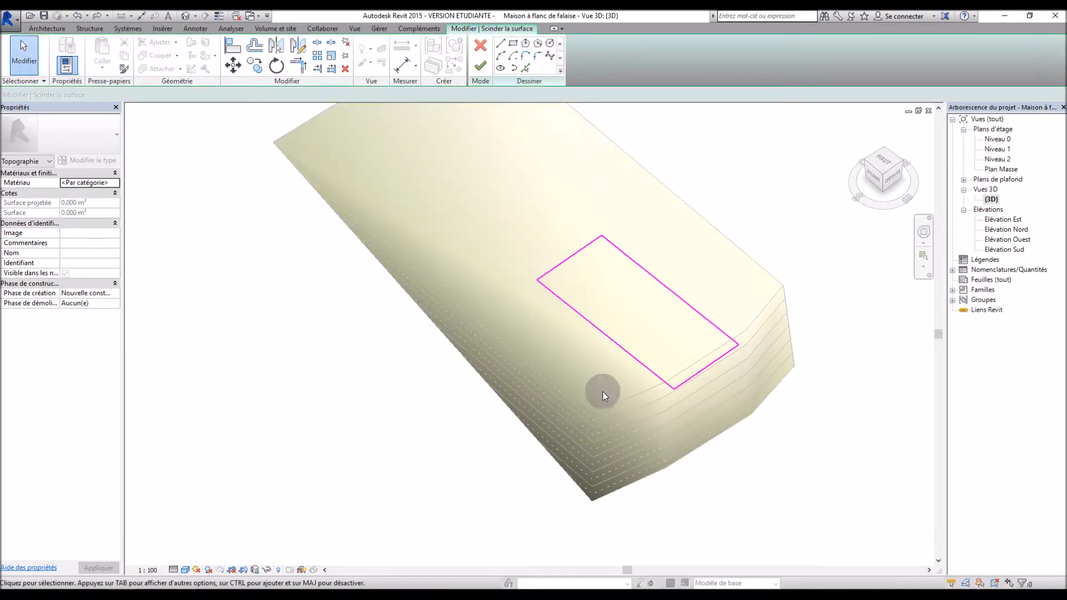
pyautogui.doubleClick(996, 139)
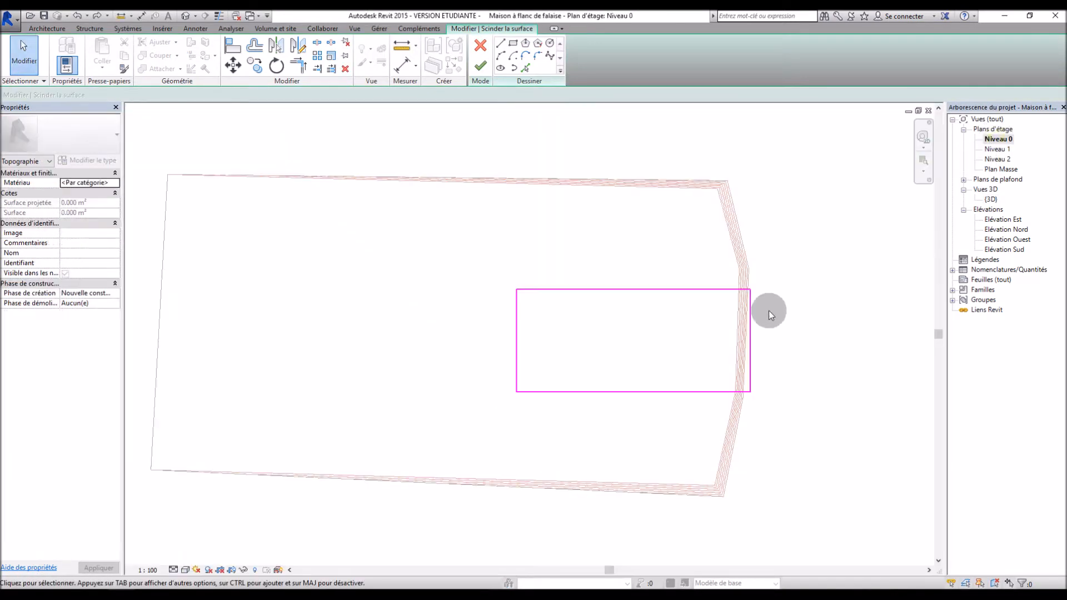
pyautogui.click(628, 387)
pyautogui.moveTo(628, 387)
pyautogui.mouseDown()
pyautogui.moveTo(631, 364)
pyautogui.moveTo(629, 381)
pyautogui.mouseUp()
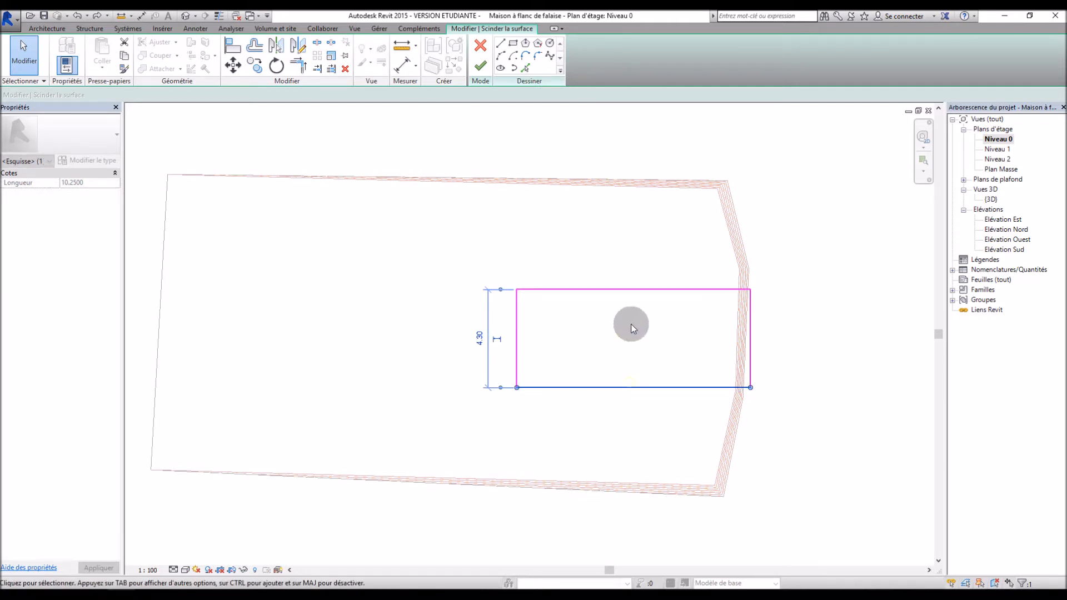
# Step: Set the sketch rectangle's width to 4.5 m by moving its north side, and finish the surface split
pyautogui.click(559, 295)
pyautogui.click(772, 332)
pyautogui.write('4.5')
pyautogui.press('Return')
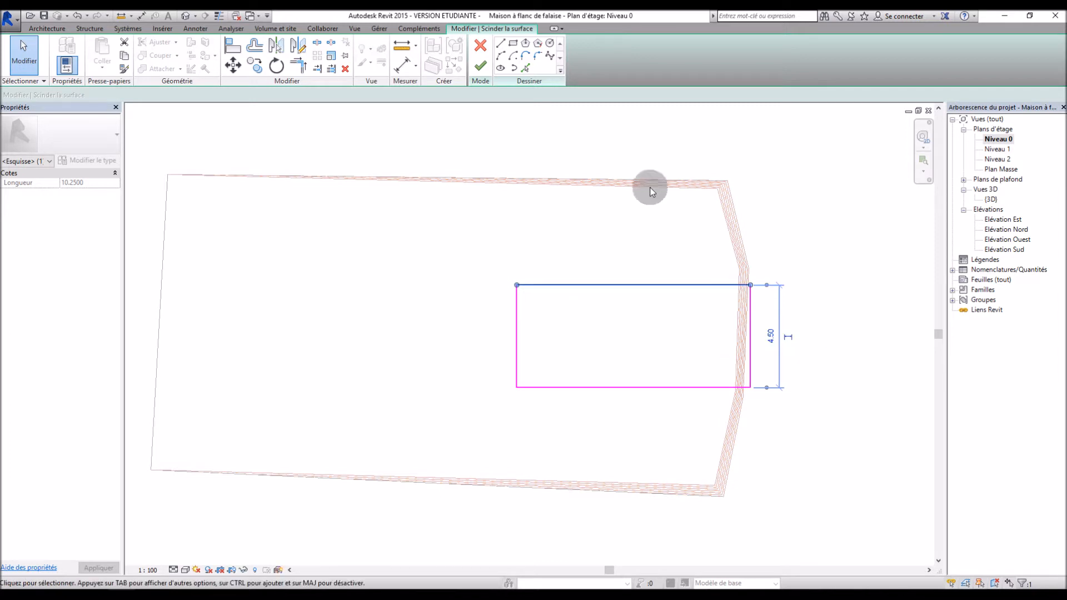
pyautogui.click(480, 67)
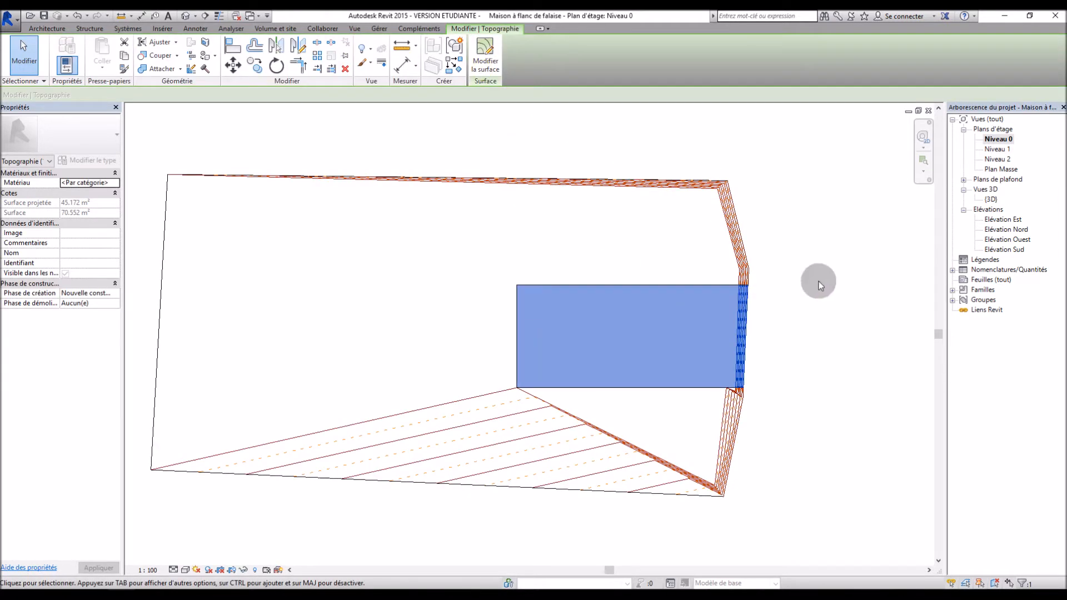
# Step: Undo the surface split, delete the sketched rectangle and cancel the split sketch
pyautogui.hotkey('ctrl', 'z')
pyautogui.moveTo(848, 268); pyautogui.dragTo(527, 372)
pyautogui.press('Delete')
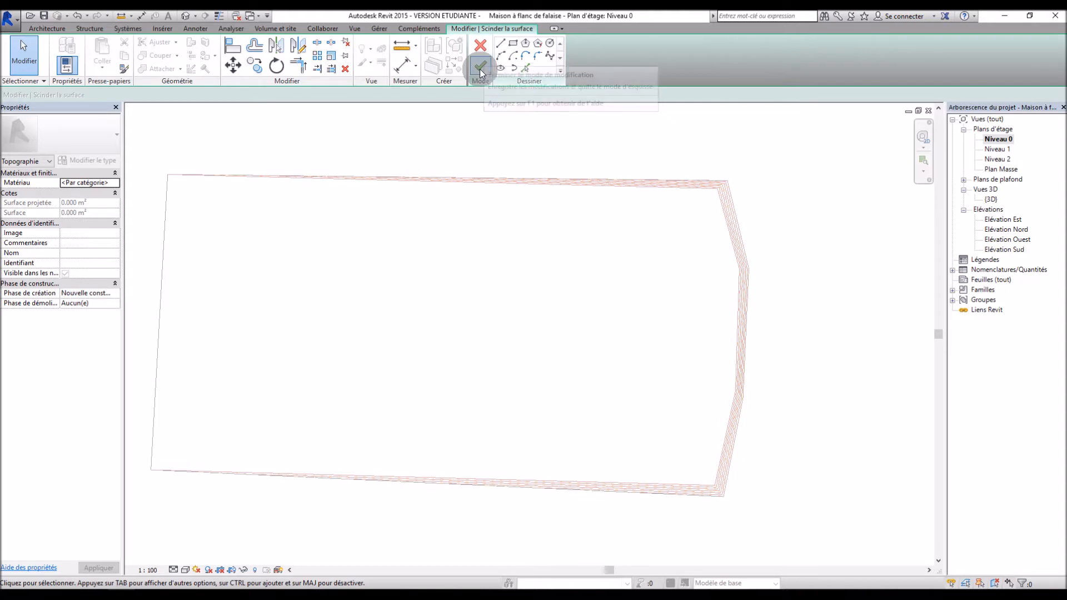
pyautogui.click(480, 45)
pyautogui.click(560, 311)
# Step: Edit the terrain surface by moving its upper southeast corner point slightly outward toward the terrain's outer corner, and finish the surface
pyautogui.scroll(-3, 689, 285)
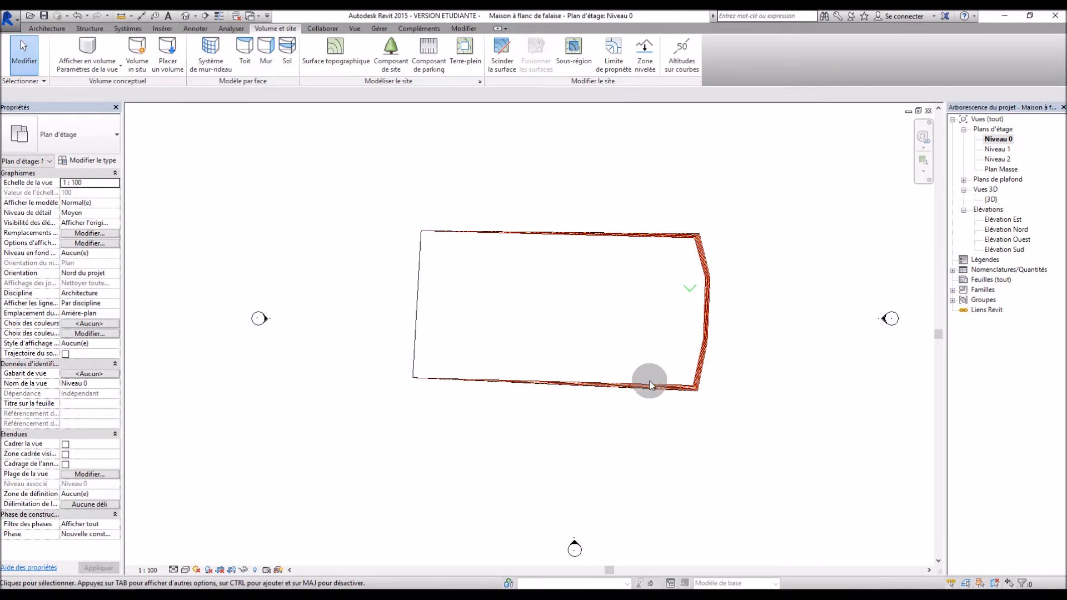
pyautogui.click(650, 380)
pyautogui.doubleClick(572, 381)
pyautogui.scroll(2, 627, 400)
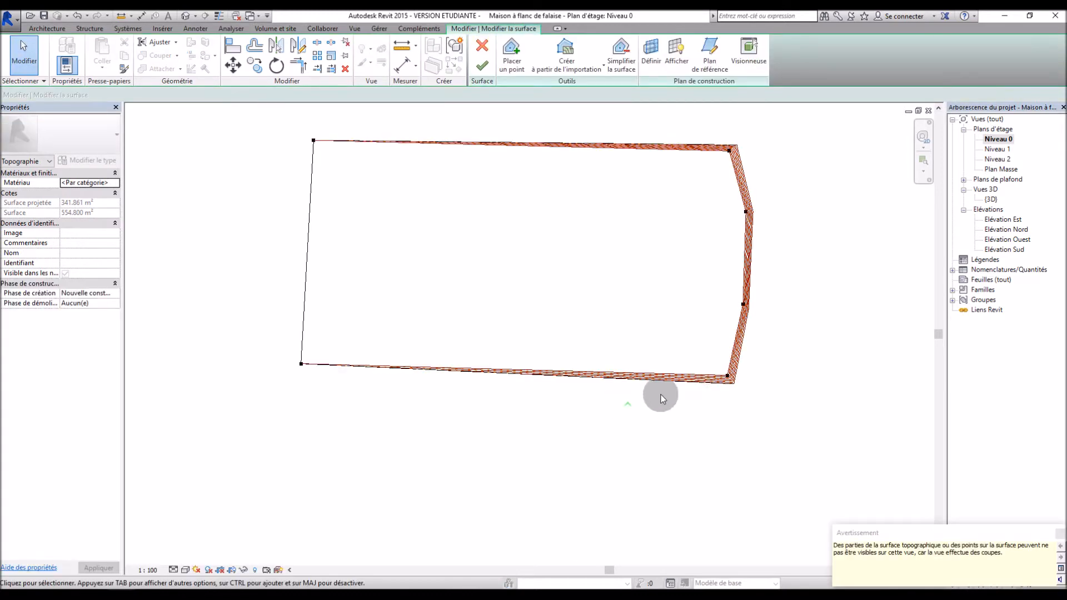
pyautogui.moveTo(726, 378)
pyautogui.mouseDown()
pyautogui.moveTo(727, 406)
pyautogui.moveTo(728, 380)
pyautogui.mouseUp()
pyautogui.click(795, 342)
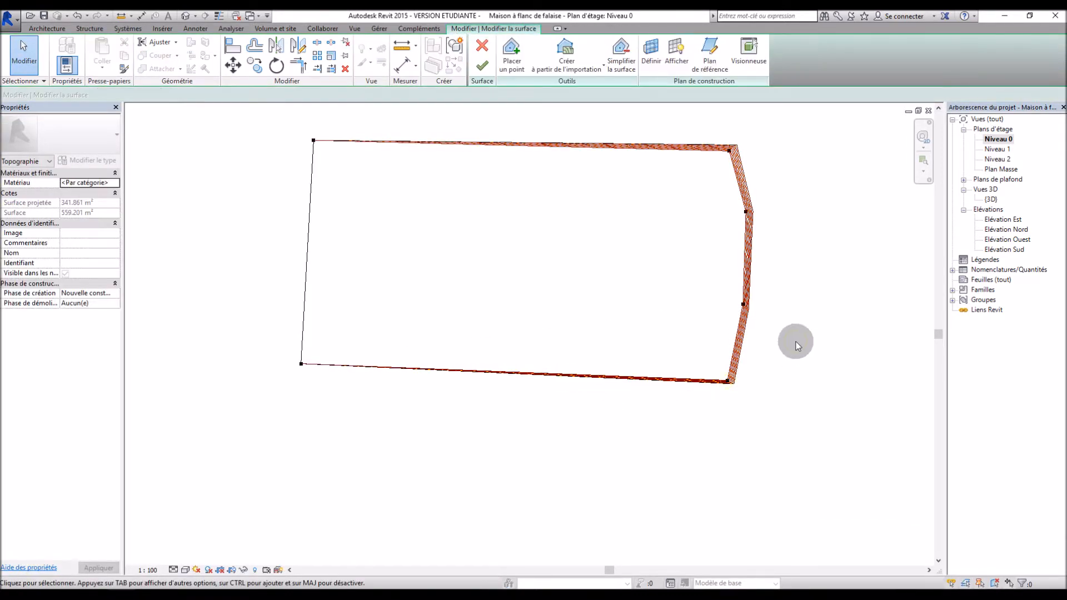
pyautogui.click(482, 65)
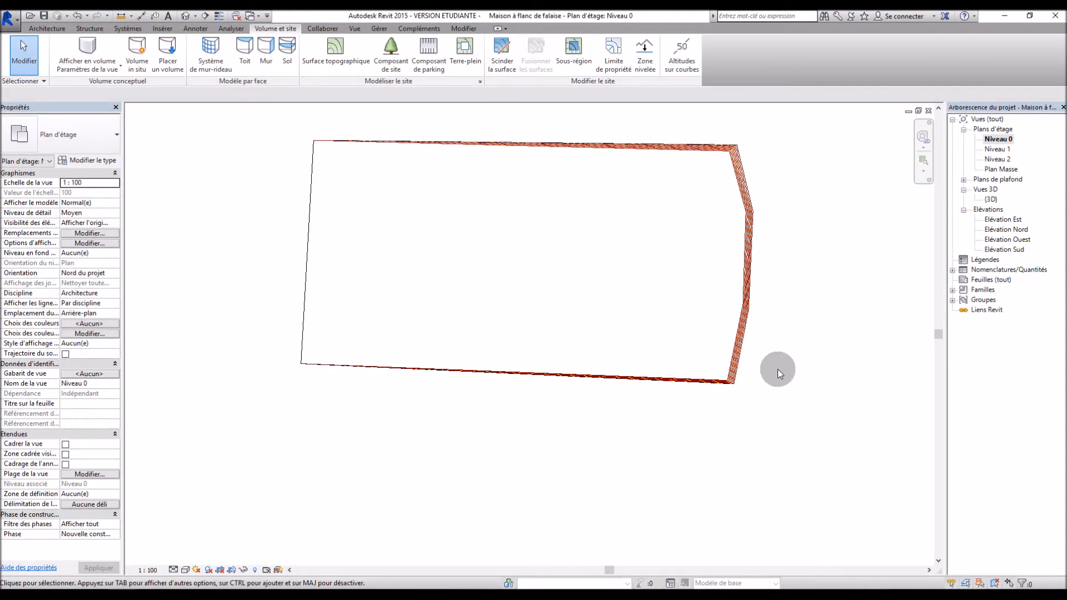
# Step: Start splitting the terrain surface and sketch a rectangle about 12 m by 4.5 m crossing the east cliff edge
pyautogui.click(502, 56)
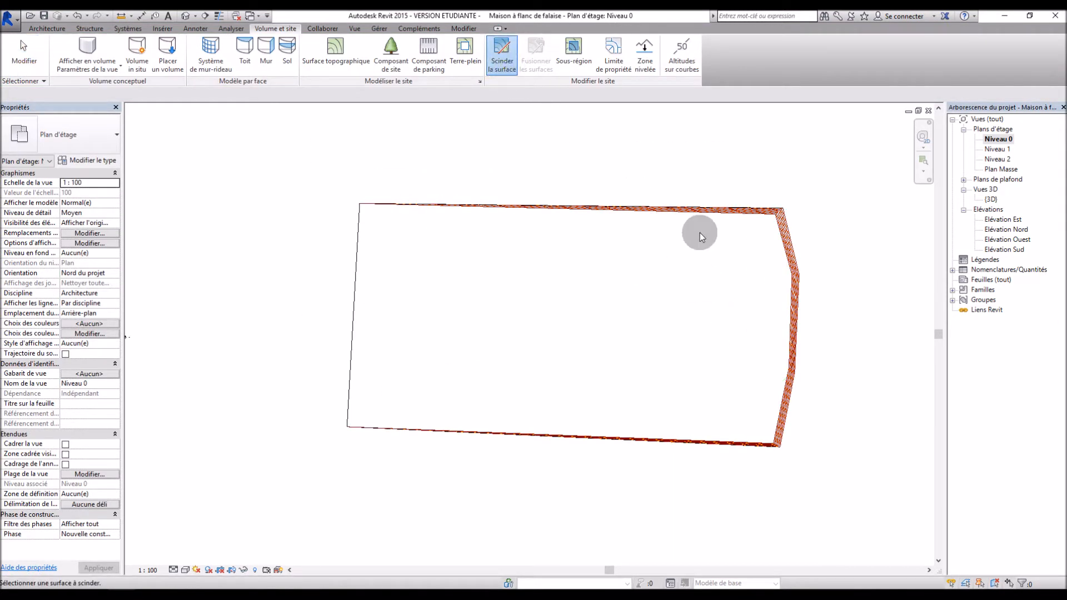
pyautogui.click(715, 216)
pyautogui.click(513, 44)
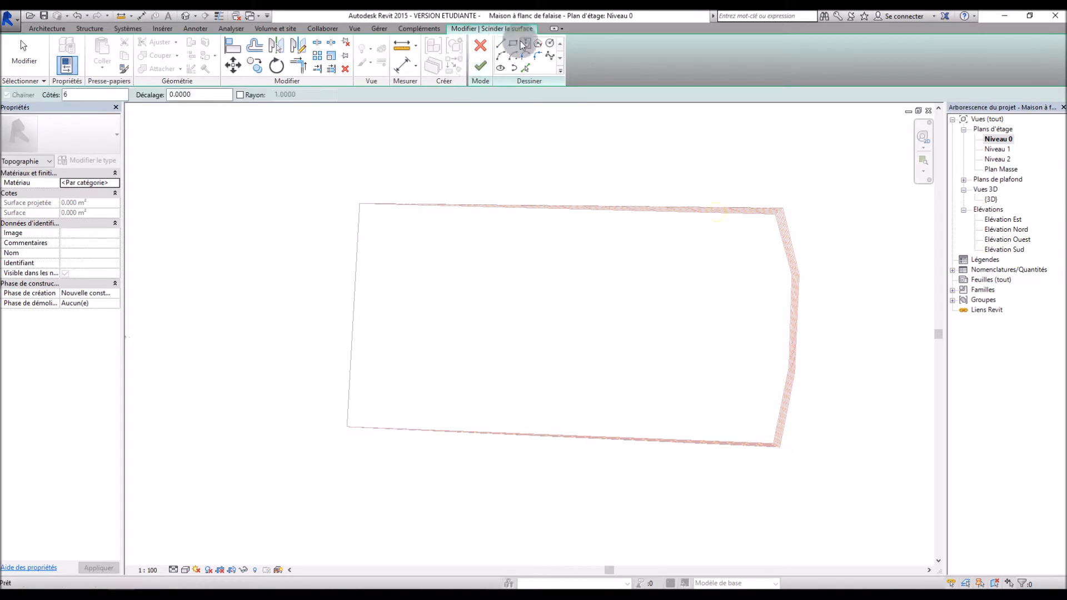
pyautogui.click(803, 290)
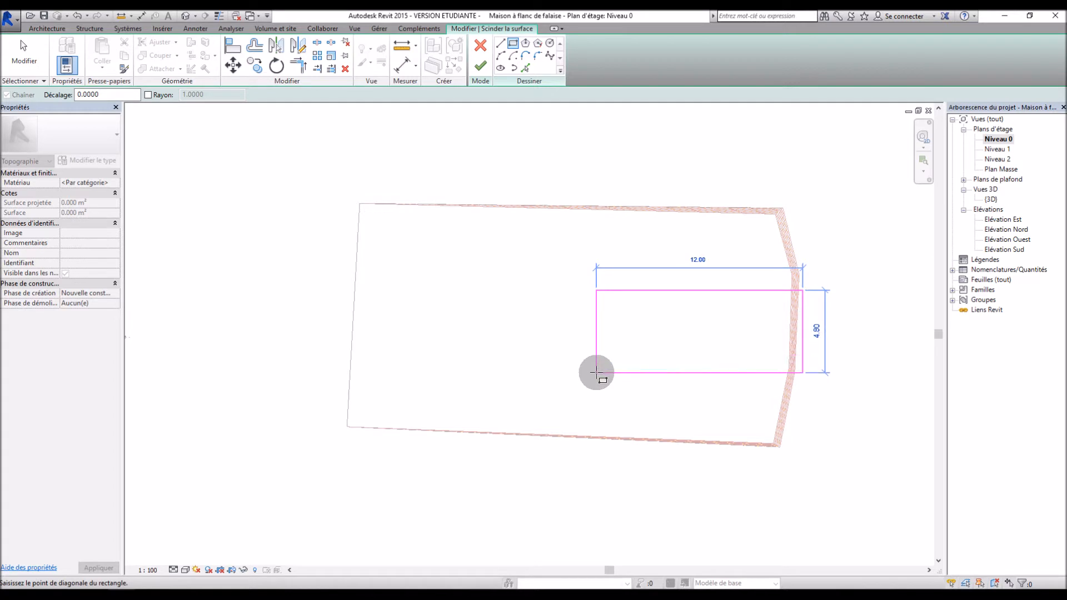
pyautogui.scroll(3, 668, 390)
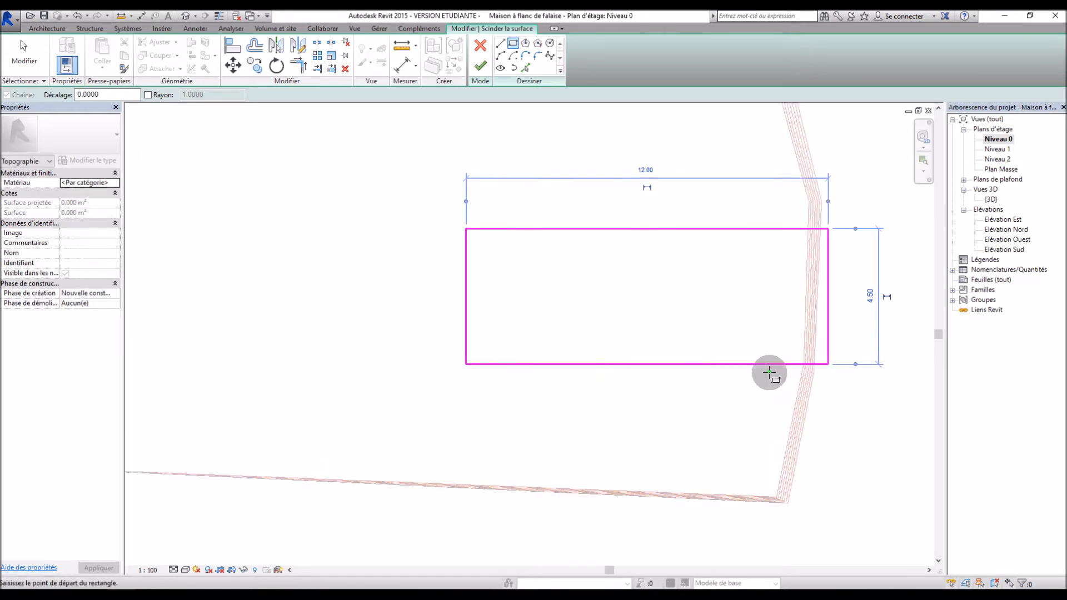
pyautogui.press('Escape')
# Step: Shift the rectangle's east side slightly inward, set the length to 10.25 m by moving its west side, and finish the surface split
pyautogui.moveTo(829, 326)
pyautogui.mouseDown()
pyautogui.moveTo(798, 326)
pyautogui.moveTo(822, 326)
pyautogui.mouseUp()
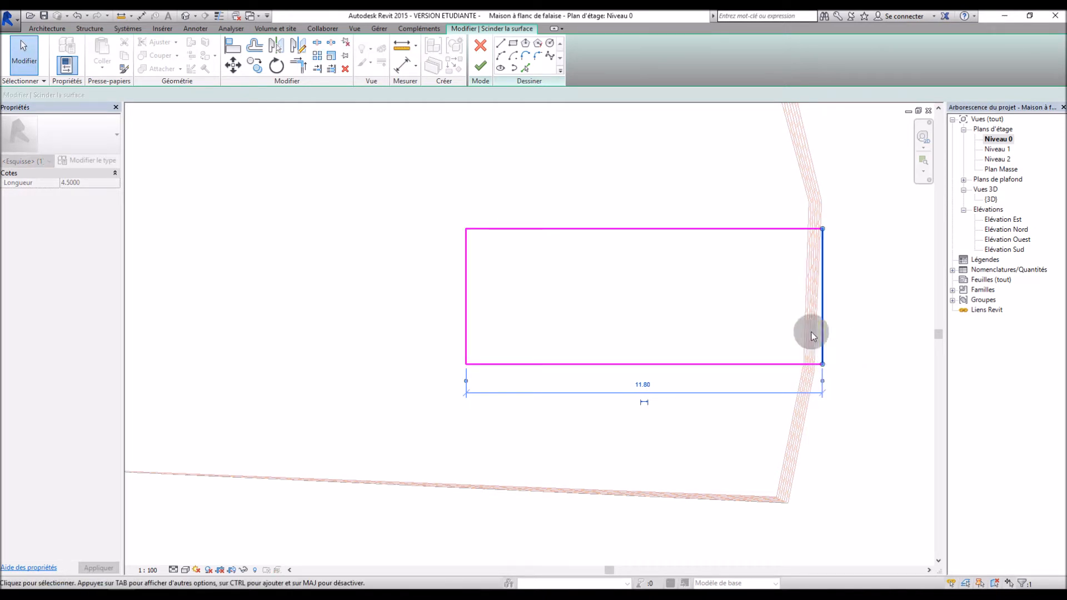
pyautogui.click(466, 305)
pyautogui.click(644, 192)
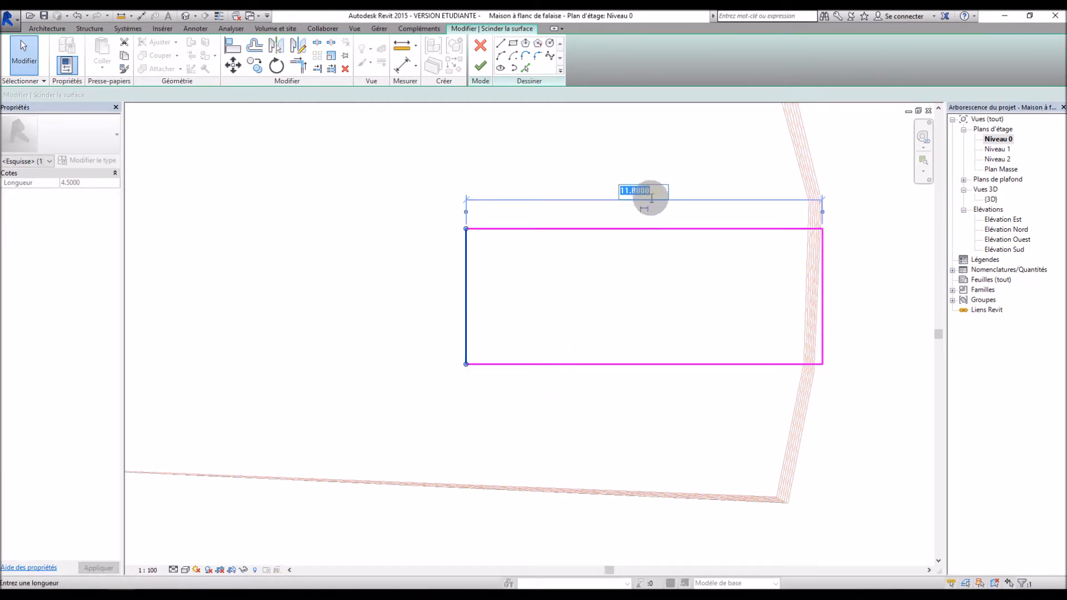
pyautogui.write('10.25')
pyautogui.press('Return')
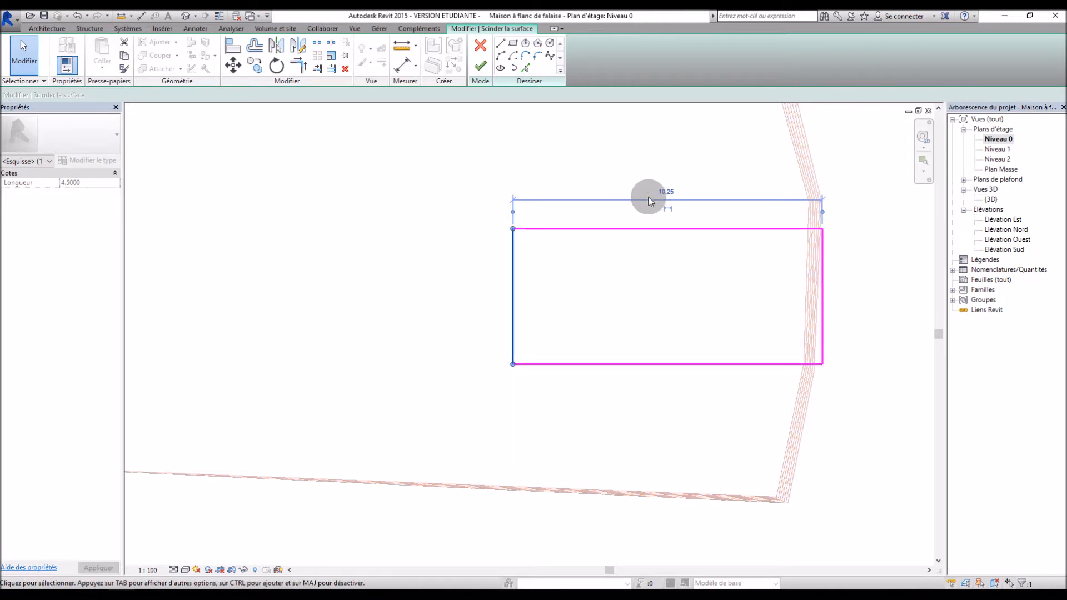
pyautogui.click(480, 66)
# Step: Open the {3D} view and examine the split-off rectangle and the surrounding cliff face
pyautogui.scroll(-3, 539, 175)
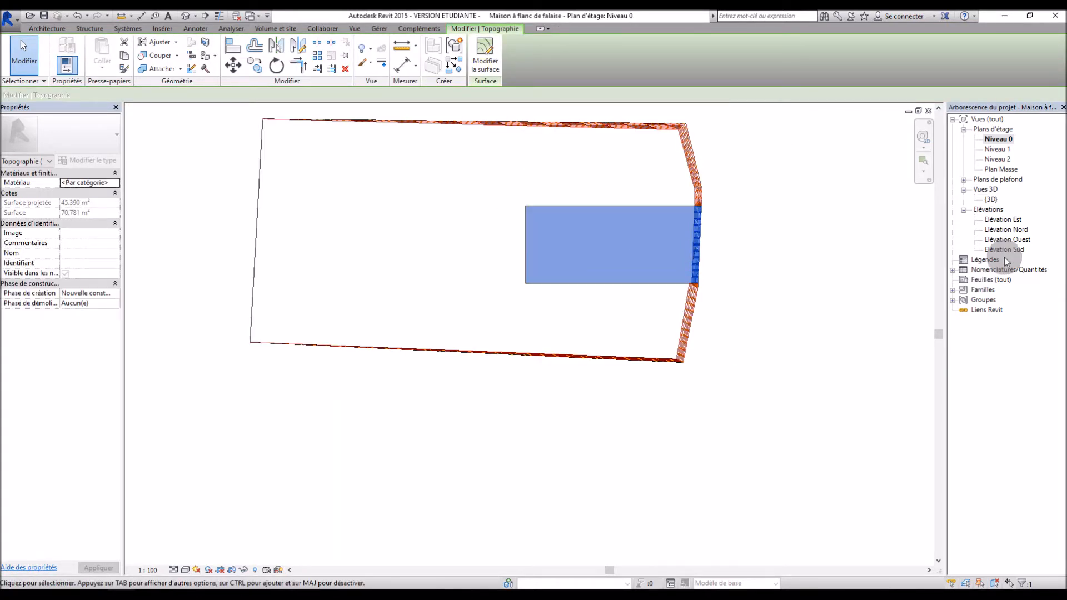
pyautogui.doubleClick(992, 200)
pyautogui.scroll(-1, 504, 356)
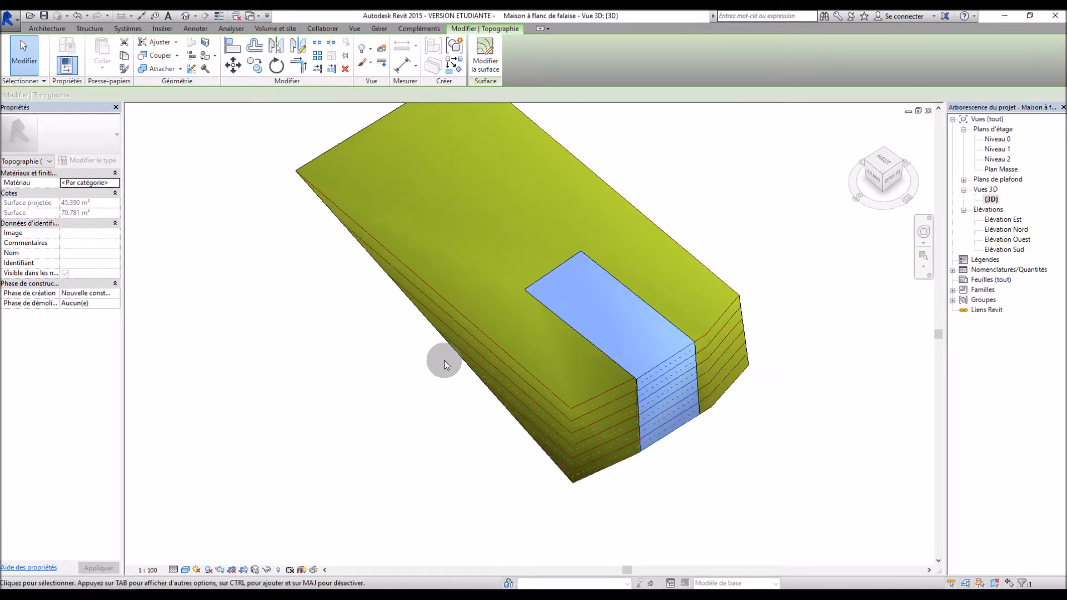
pyautogui.keyDown('shift'); pyautogui.moveTo(774, 390); pyautogui.dragTo(638, 421, button='middle'); pyautogui.keyUp('shift')
pyautogui.scroll(4, 554, 364)
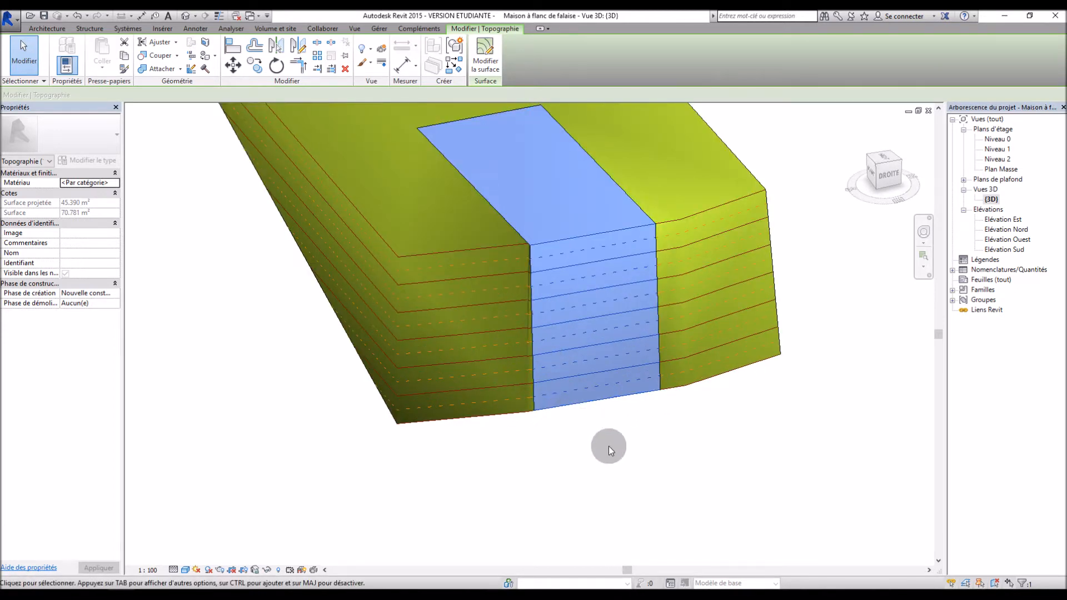
pyautogui.scroll(-2, 609, 446)
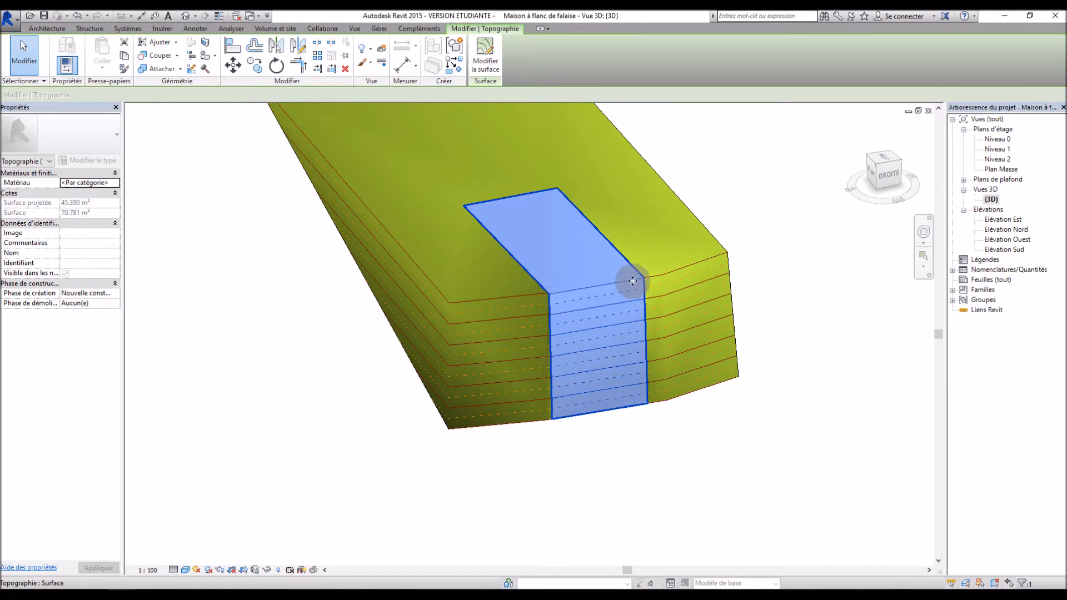
# Step: Back in the Niveau 0 plan, undo the split and move the sketch rectangle's east side west into the cliff contours, about 10 m long
pyautogui.doubleClick(998, 139)
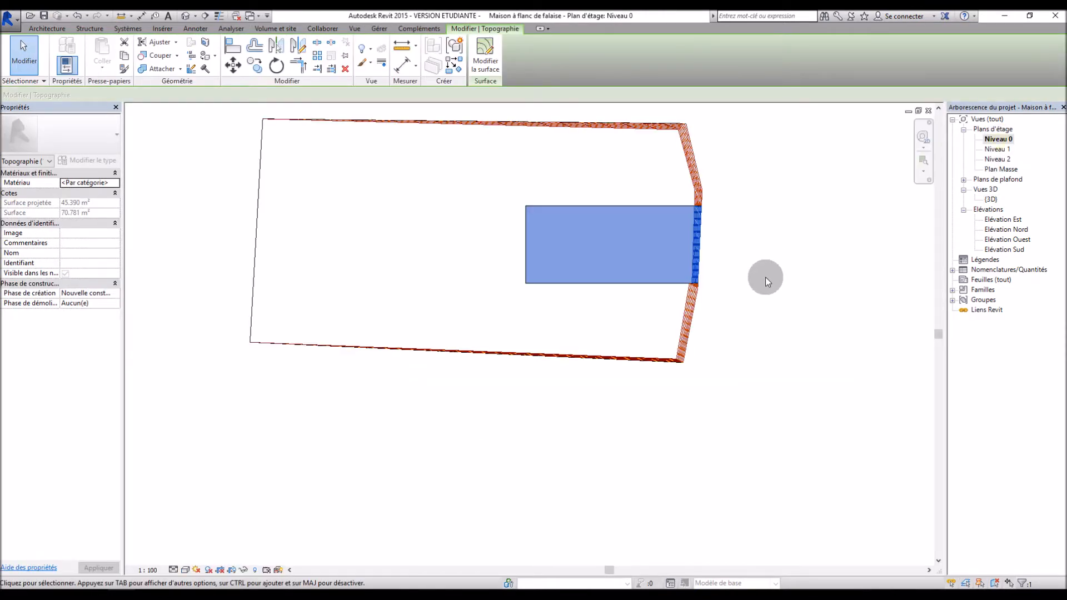
pyautogui.scroll(3, 709, 236)
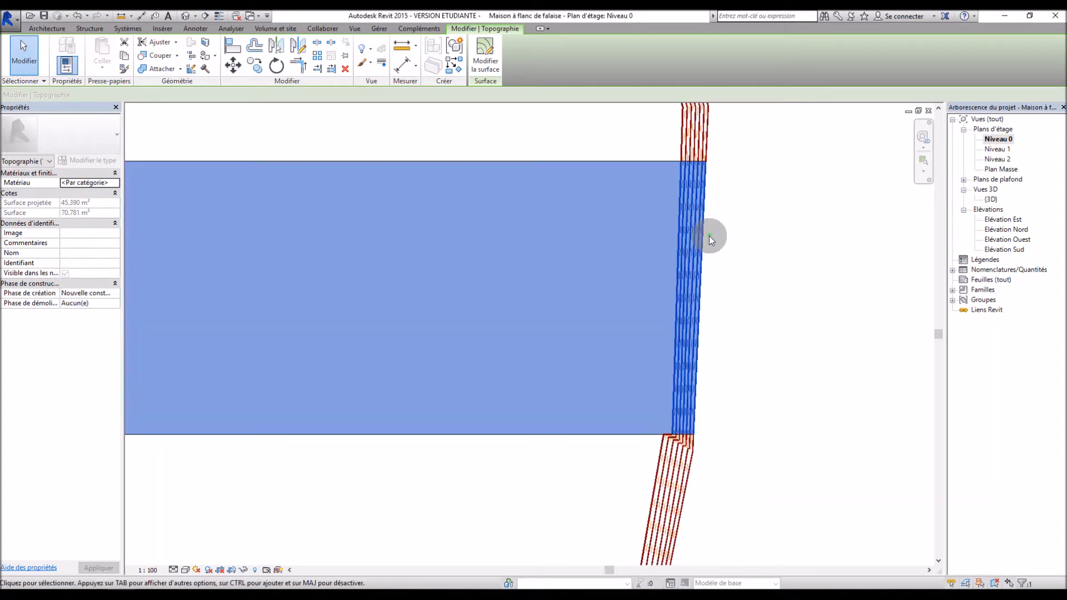
pyautogui.scroll(2, 711, 216)
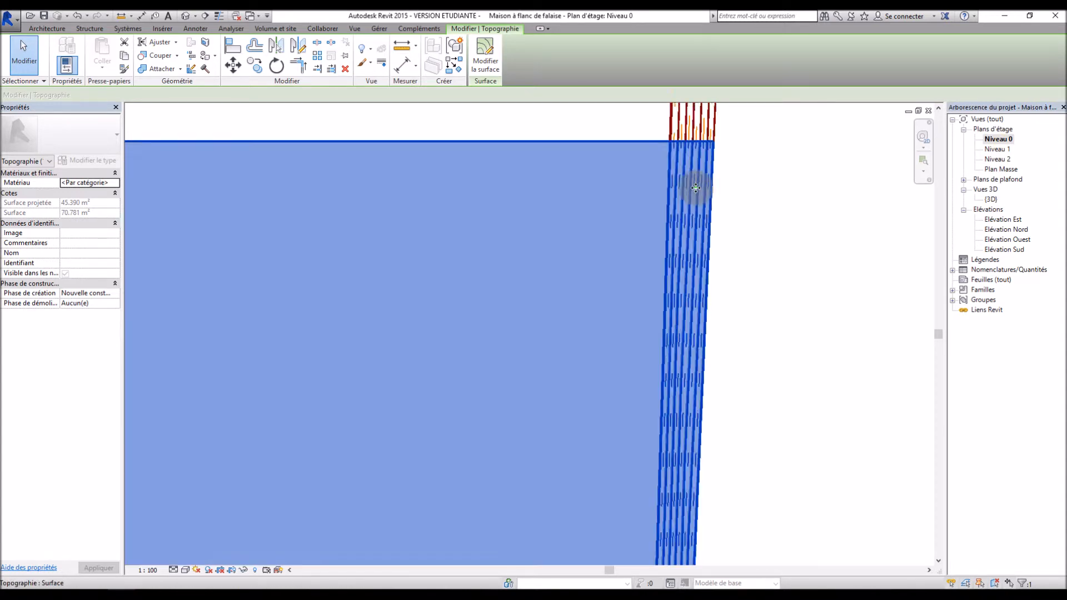
pyautogui.scroll(-4, 688, 226)
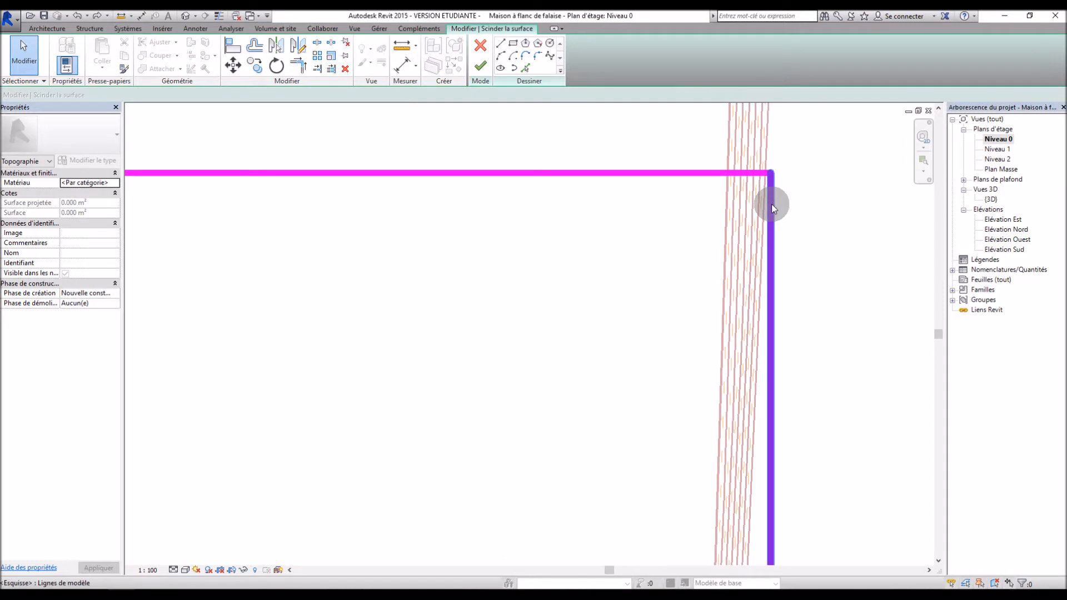
pyautogui.moveTo(772, 205); pyautogui.dragTo(755, 205)
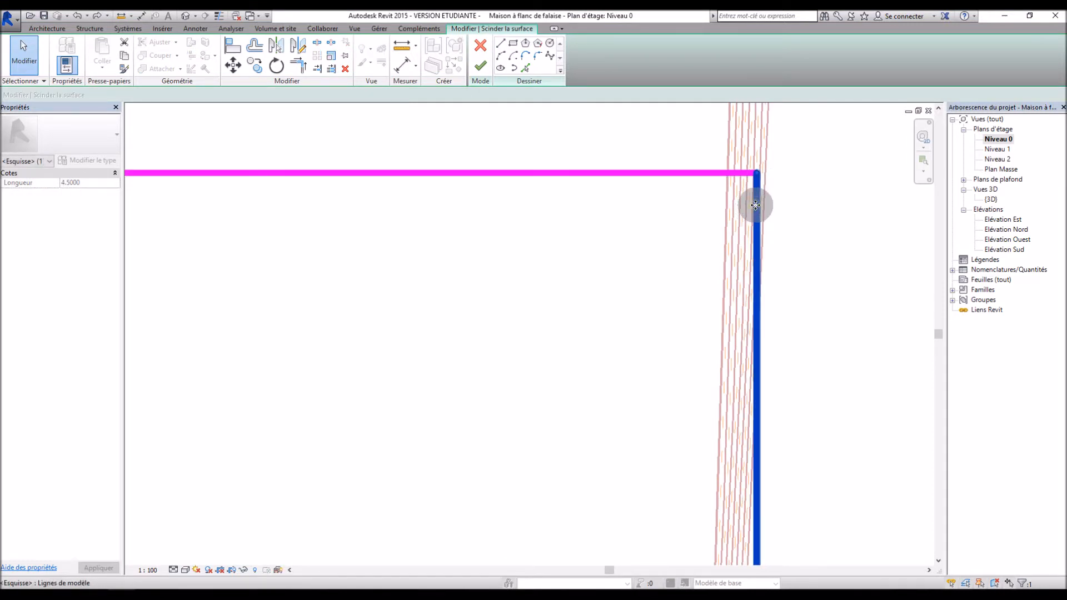
pyautogui.moveTo(743, 206)
pyautogui.mouseDown()
pyautogui.moveTo(732, 207)
pyautogui.moveTo(748, 206)
pyautogui.mouseUp()
pyautogui.scroll(3, 843, 205)
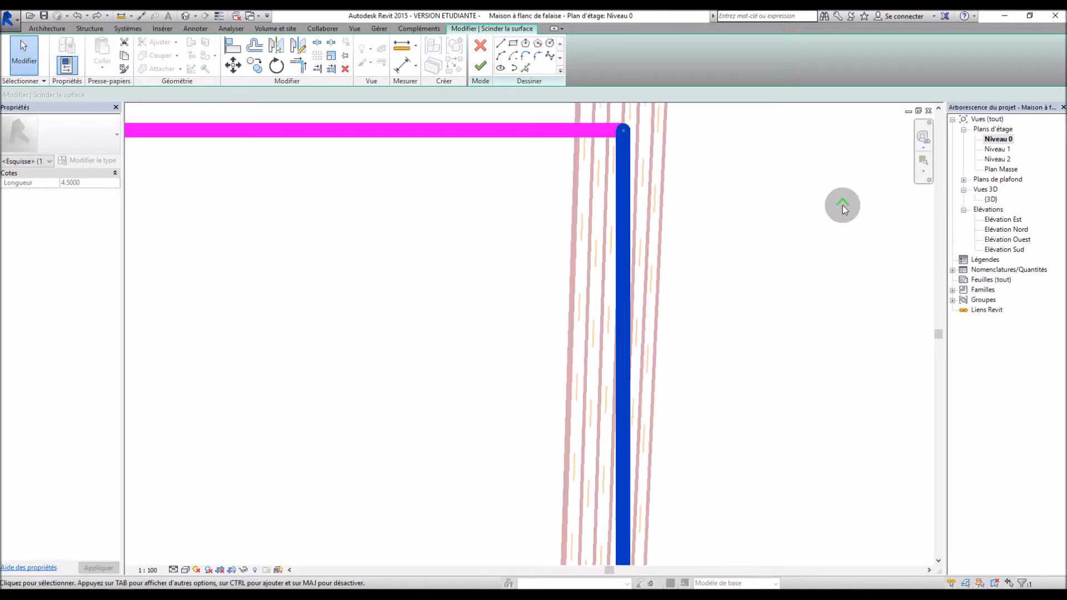
pyautogui.scroll(-2, 665, 166)
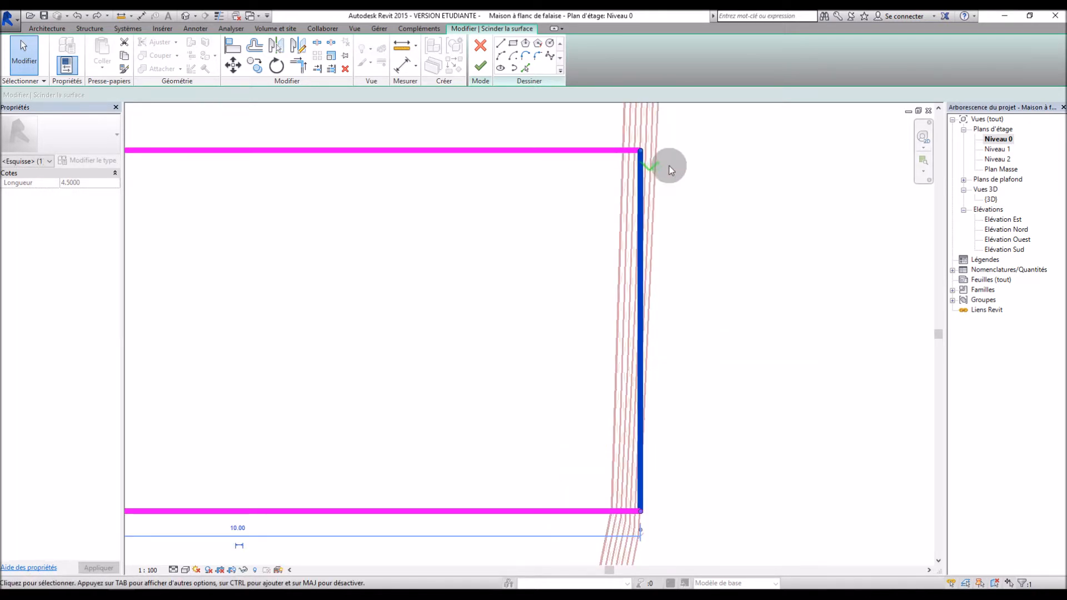
pyautogui.scroll(-3, 669, 166)
pyautogui.scroll(2, 436, 164)
# Step: Set the sketch rectangle's length to 10.25 m by moving its west side, and finish splitting the terrain
pyautogui.click(311, 232)
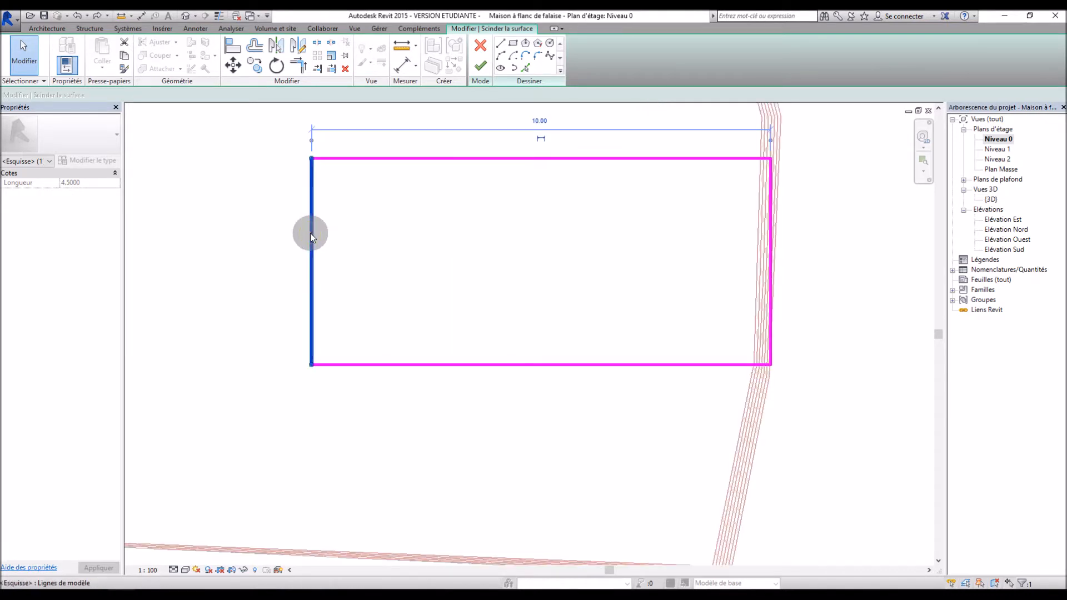
pyautogui.click(545, 125)
pyautogui.write('10.2')
pyautogui.press('Return')
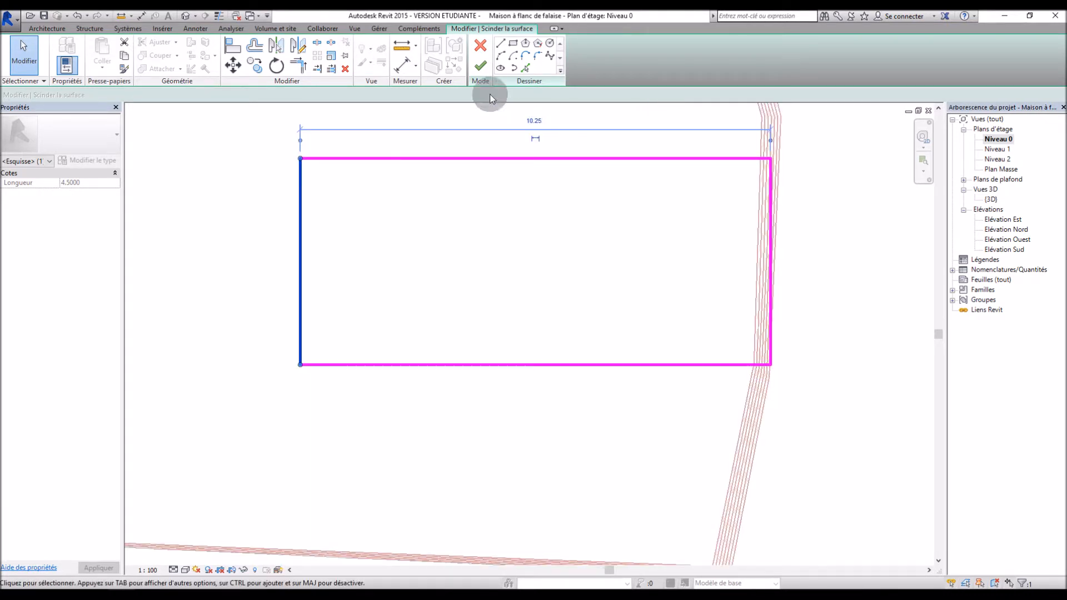
pyautogui.click(481, 66)
pyautogui.scroll(-2, 846, 345)
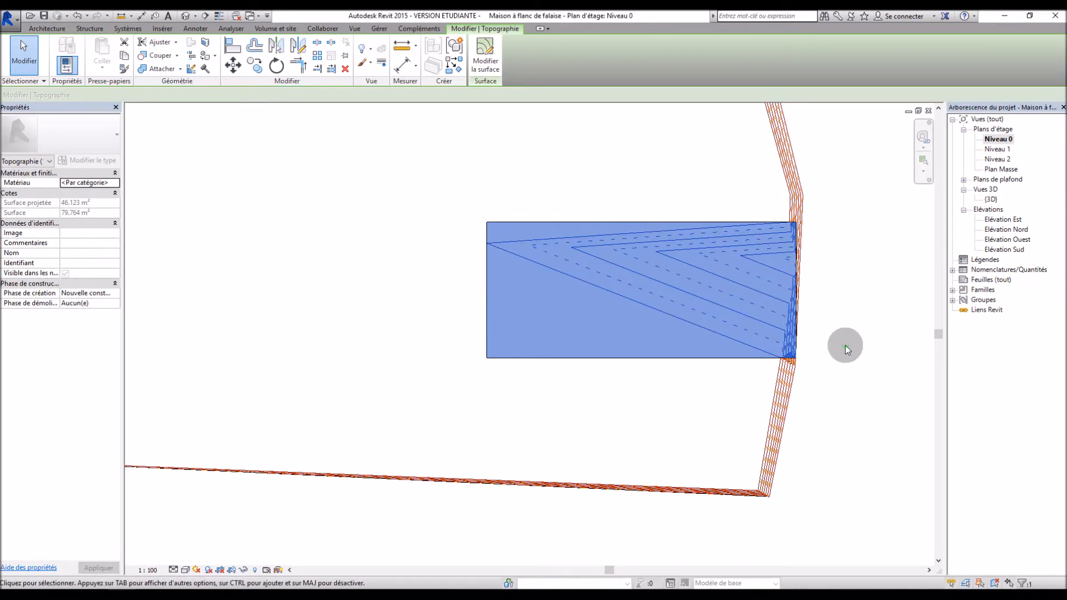
# Step: In the {3D} view, delete the split-off rectangular surface and examine the opening left in the cliff edge
pyautogui.click(845, 345)
pyautogui.doubleClick(991, 199)
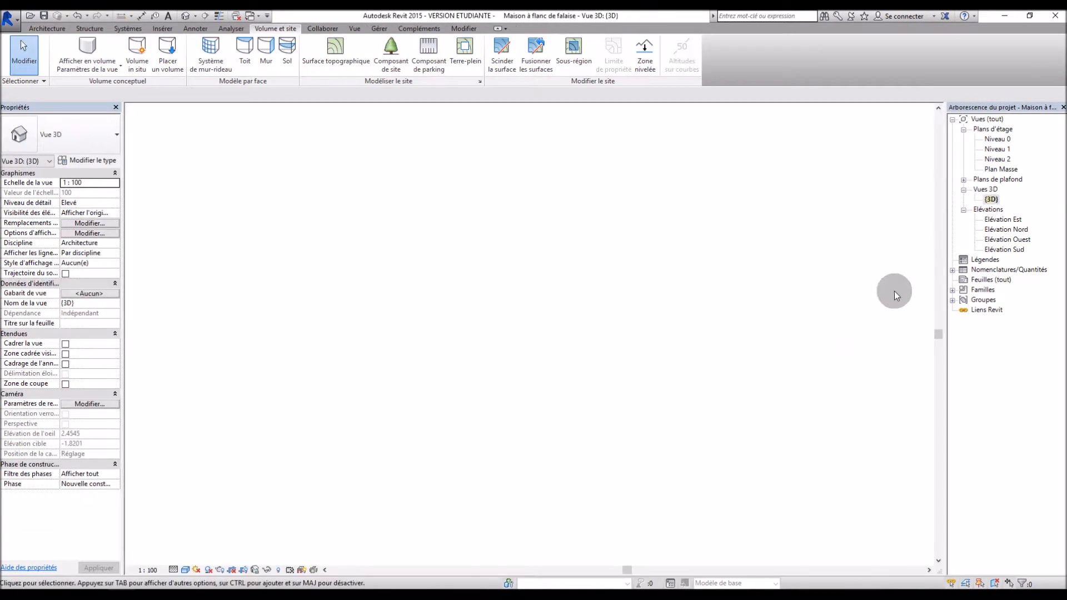
pyautogui.keyDown('shift'); pyautogui.moveTo(842, 395); pyautogui.dragTo(765, 375, button='middle'); pyautogui.keyUp('shift')
pyautogui.click(534, 242)
pyautogui.press('Delete')
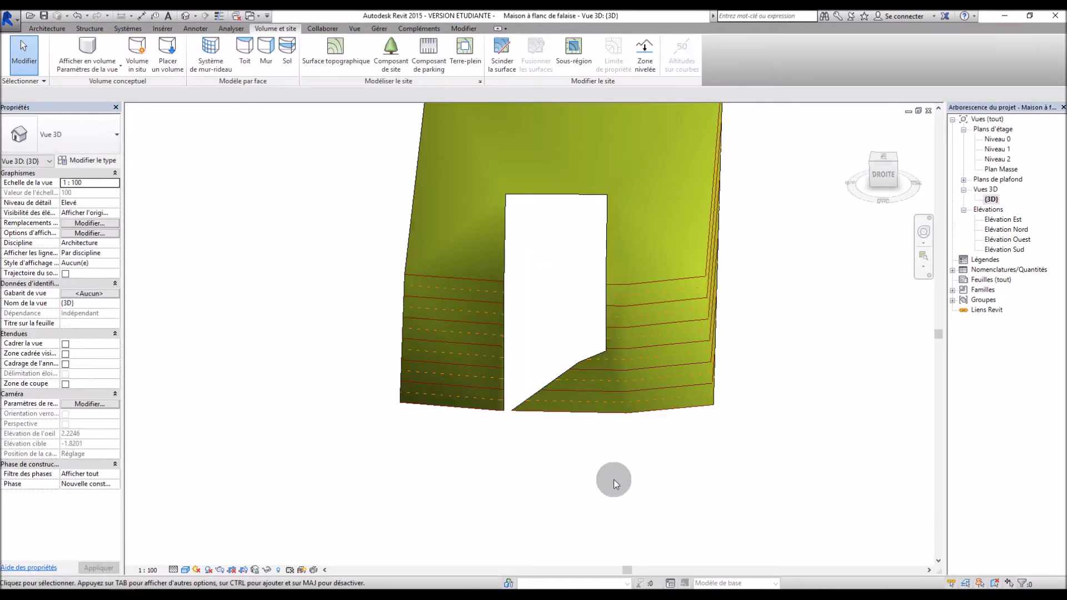
pyautogui.keyDown('shift'); pyautogui.moveTo(613, 481); pyautogui.dragTo(669, 445, button='middle'); pyautogui.keyUp('shift')
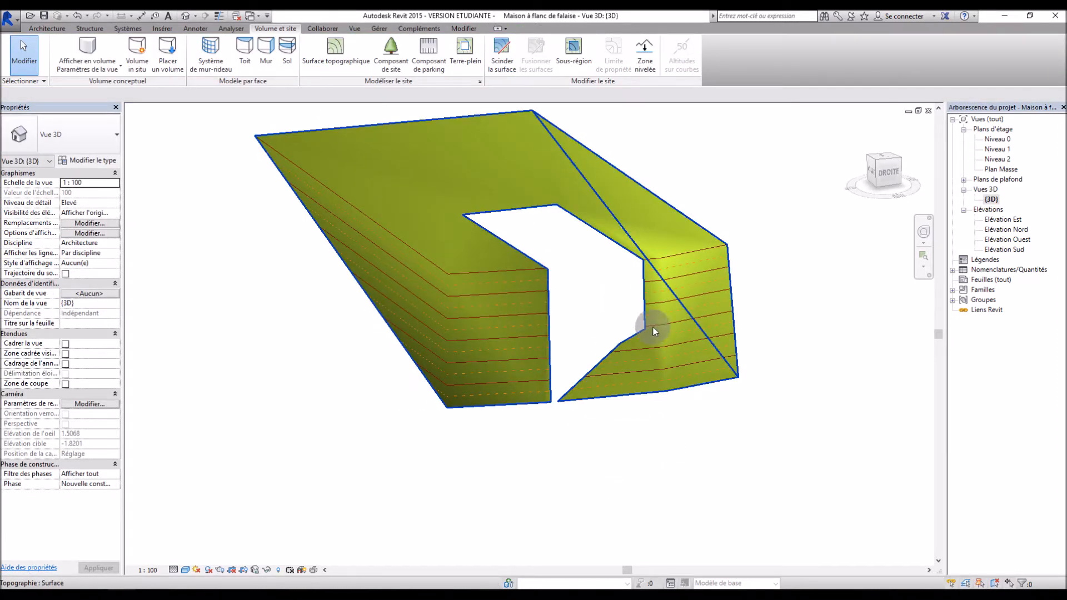
pyautogui.keyDown('shift'); pyautogui.moveTo(674, 440); pyautogui.dragTo(711, 516, button='middle'); pyautogui.keyUp('shift')
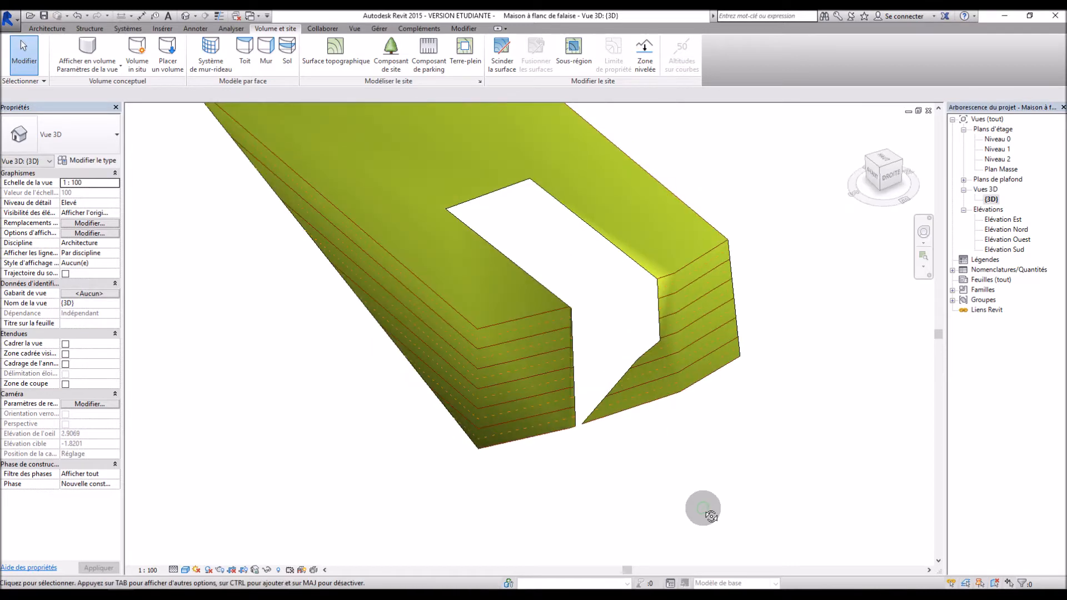
# Step: Undo the deletion and split, extend the 10.25 m sketch rectangle's east side past the cliff contours in the Niveau 0 plan, and finish the split
pyautogui.hotkey('ctrl', 'z')
pyautogui.hotkey('ctrl', 'z')
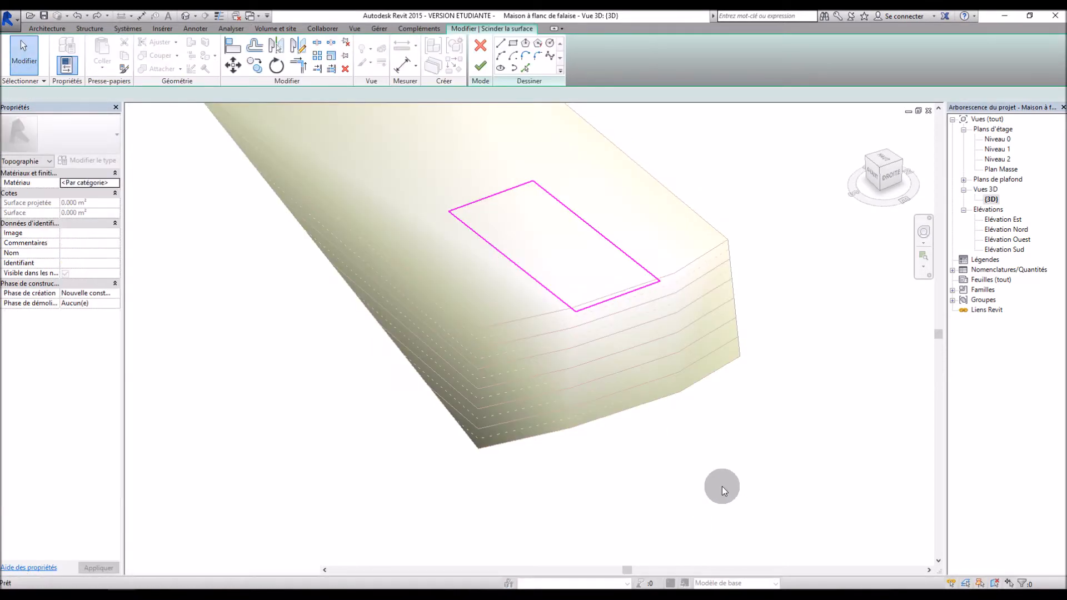
pyautogui.hotkey('ctrl', 'z')
pyautogui.hotkey('ctrl', 'z')
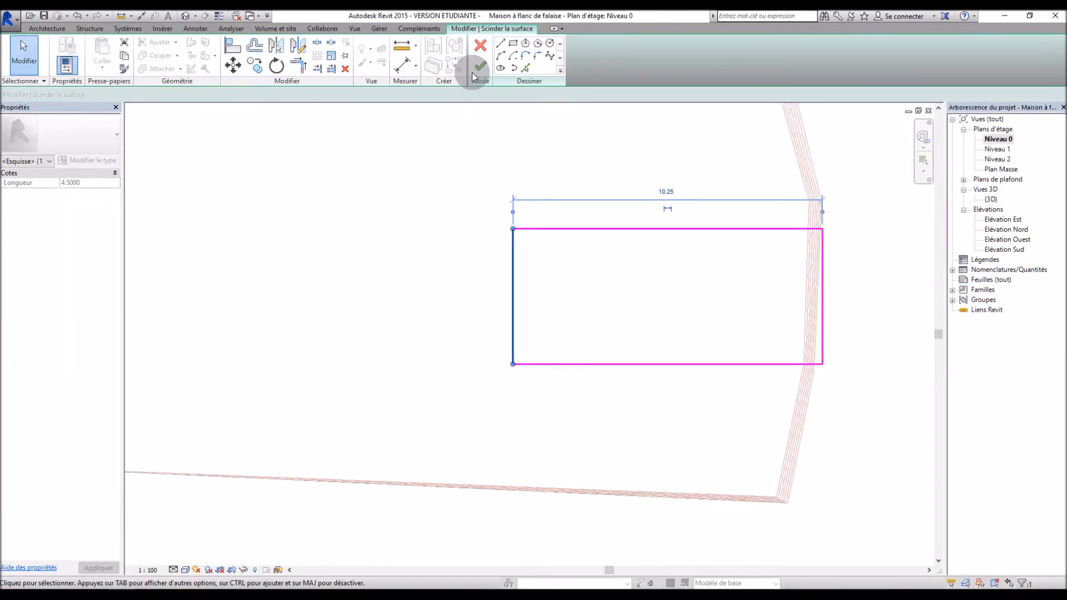
pyautogui.click(473, 71)
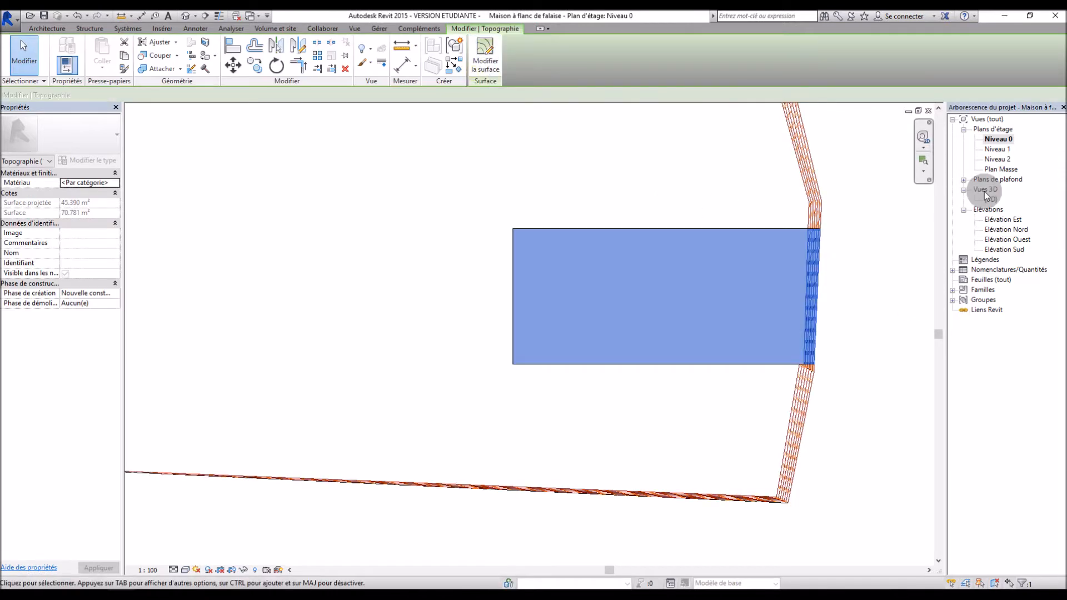
# Step: In the {3D} view, delete the split-off surface to open the cliff face down to its base
pyautogui.doubleClick(987, 198)
pyautogui.press('Delete')
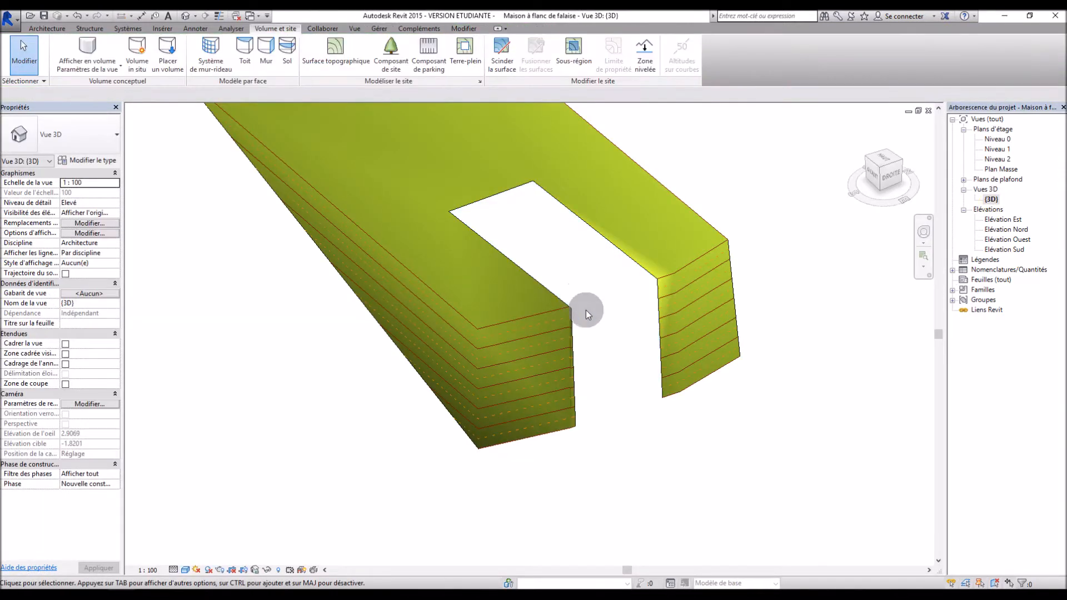
pyautogui.keyDown('shift'); pyautogui.moveTo(826, 435); pyautogui.dragTo(715, 421, button='middle'); pyautogui.keyUp('shift')
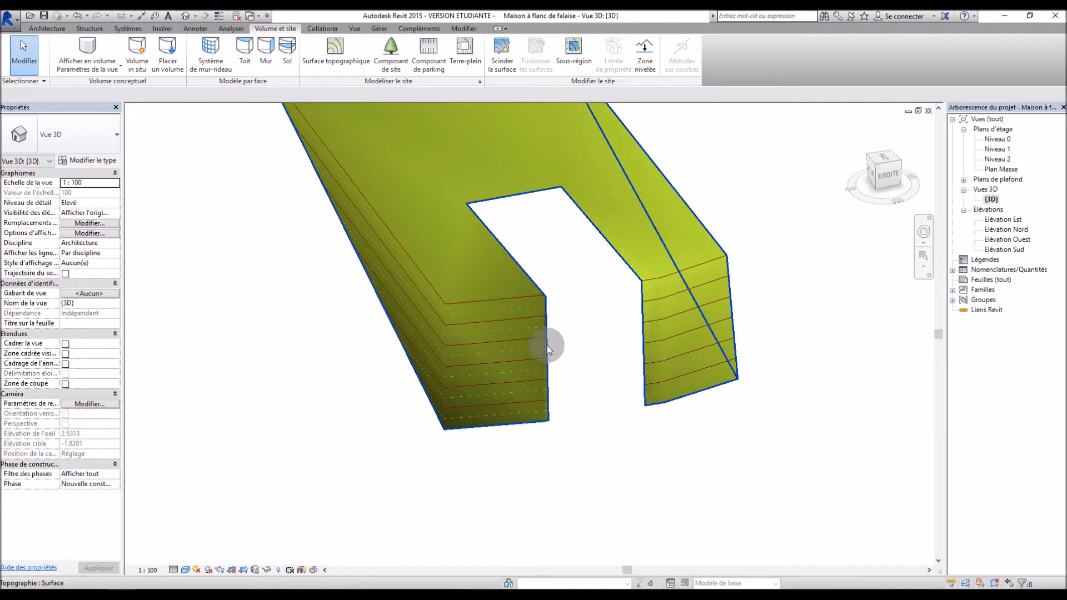
# Step: In the Niveau 0 plan, start a topographic surface and place points at elevation -6 at the opening's two outer cliff-edge corners
pyautogui.doubleClick(998, 139)
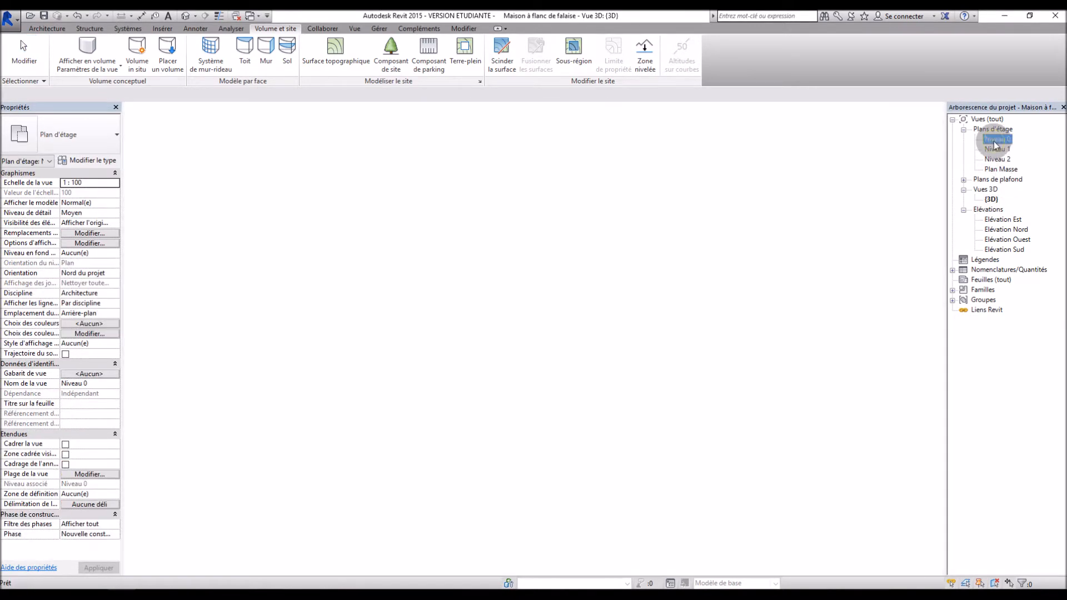
pyautogui.scroll(3, 860, 266)
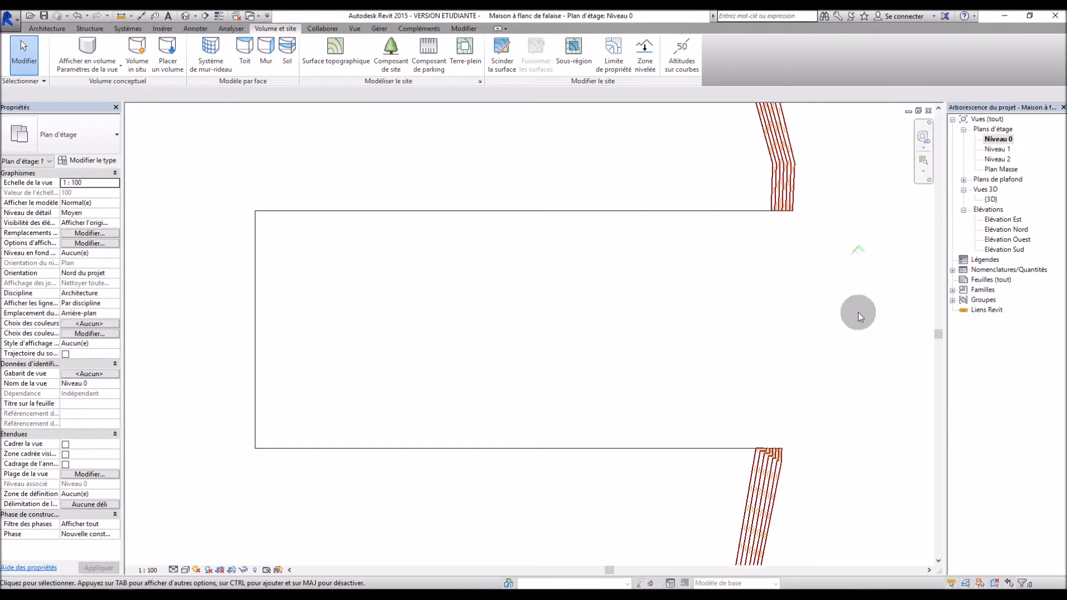
pyautogui.click(334, 65)
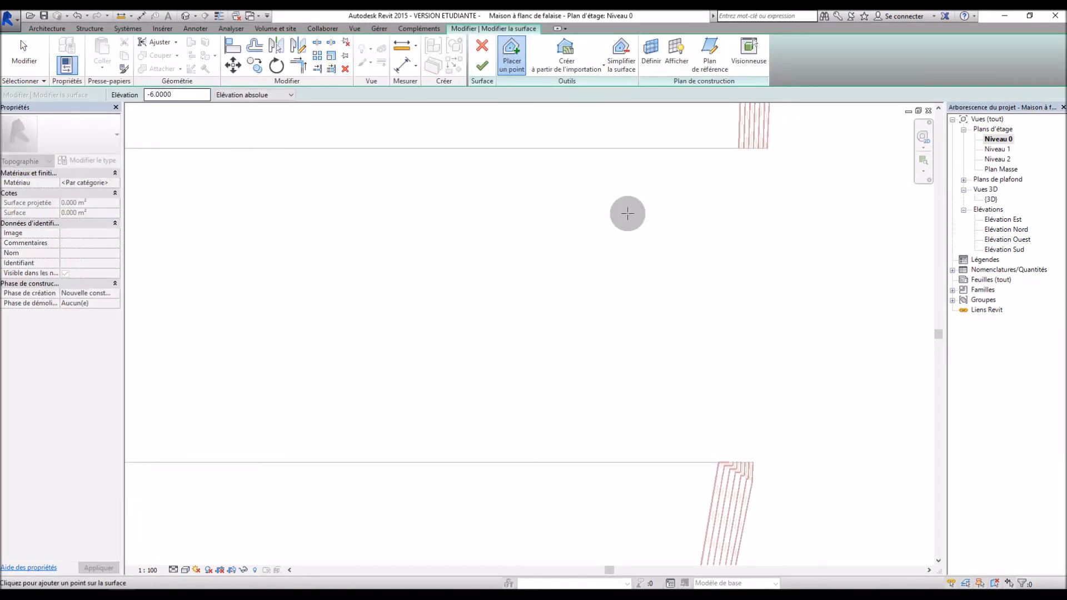
pyautogui.scroll(5, 763, 148)
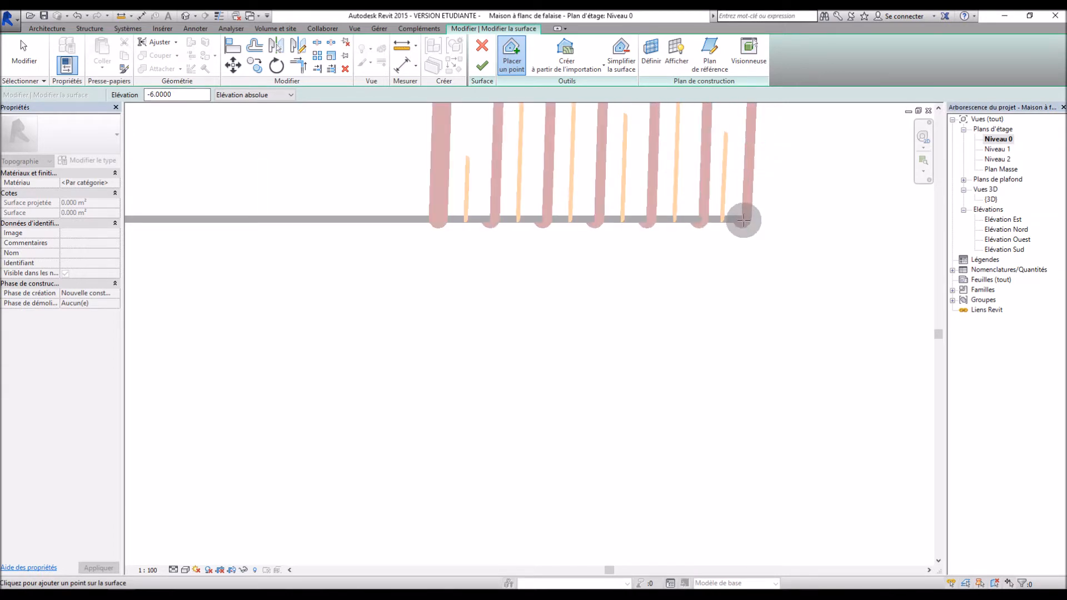
pyautogui.scroll(-5, 758, 207)
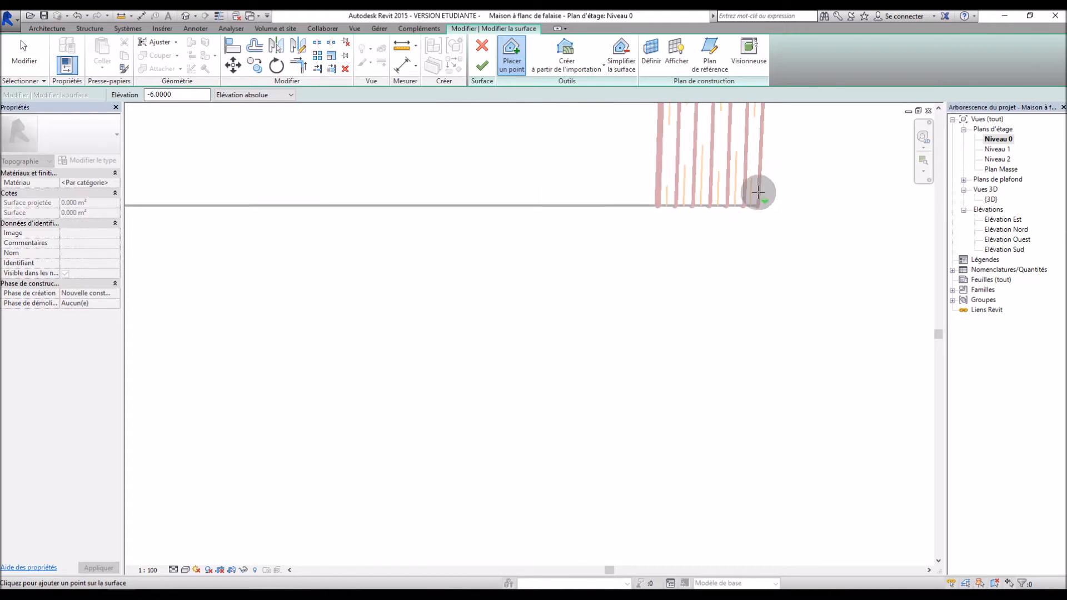
pyautogui.scroll(3, 760, 412)
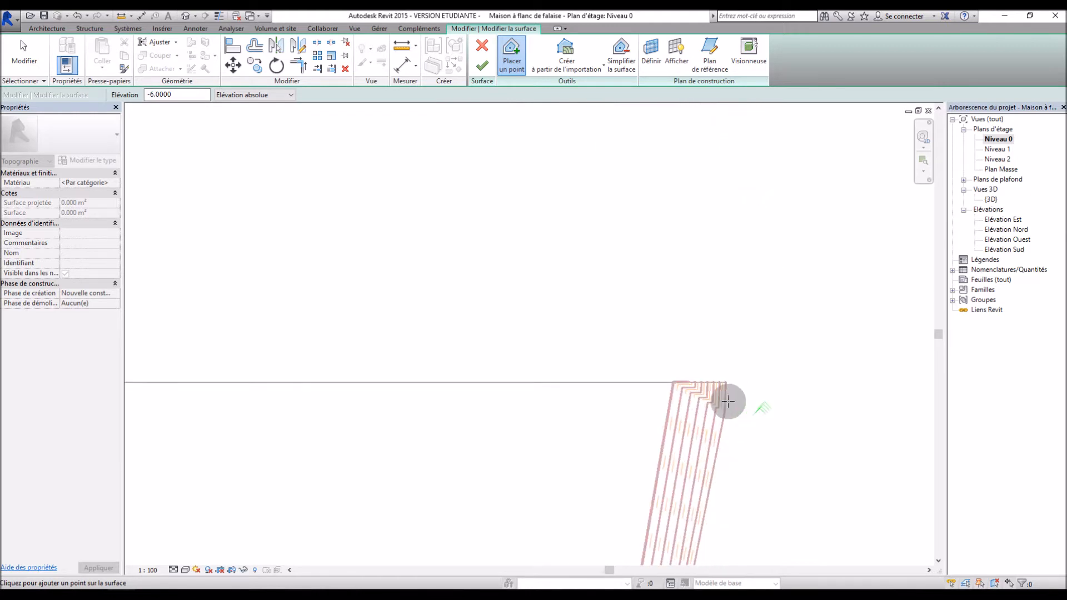
pyautogui.scroll(5, 726, 398)
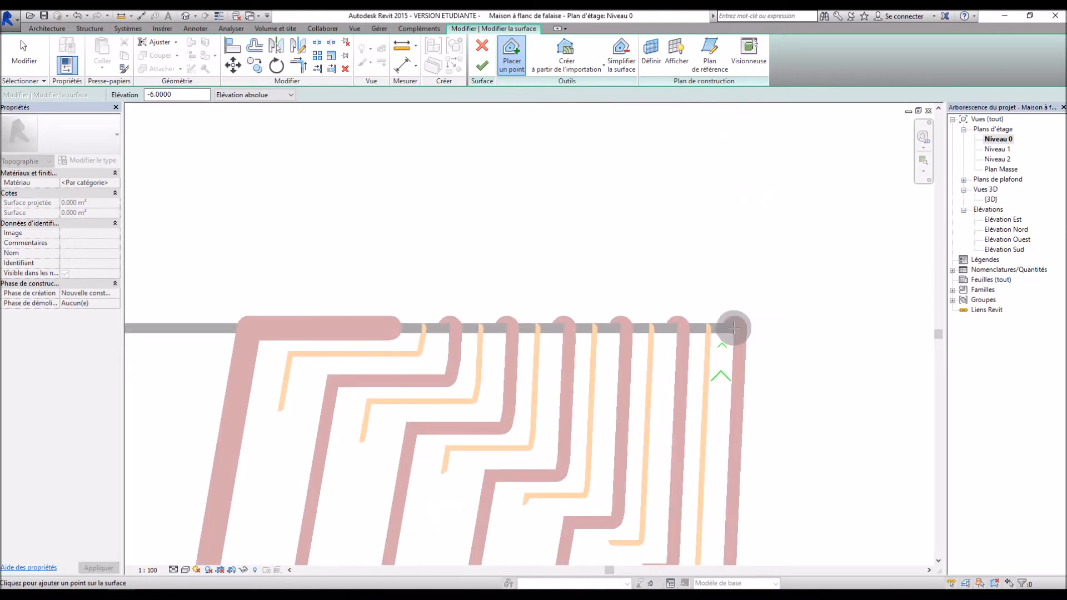
pyautogui.scroll(-4, 733, 325)
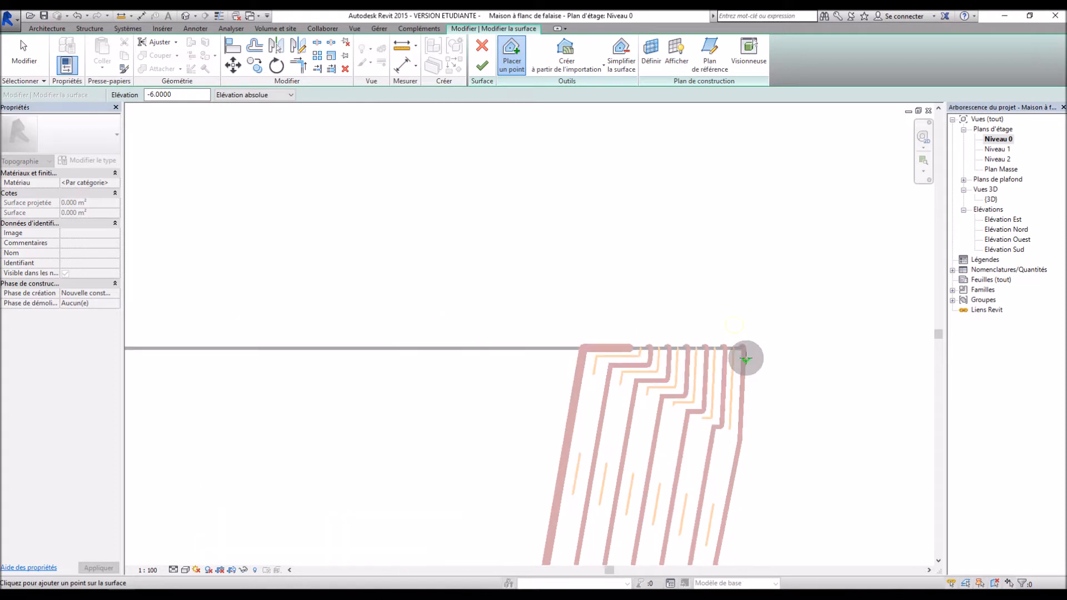
# Step: Add a point at absolute elevation -2.75 on each long side of the opening within the cliff contours, and finish the surface
pyautogui.doubleClick(166, 95)
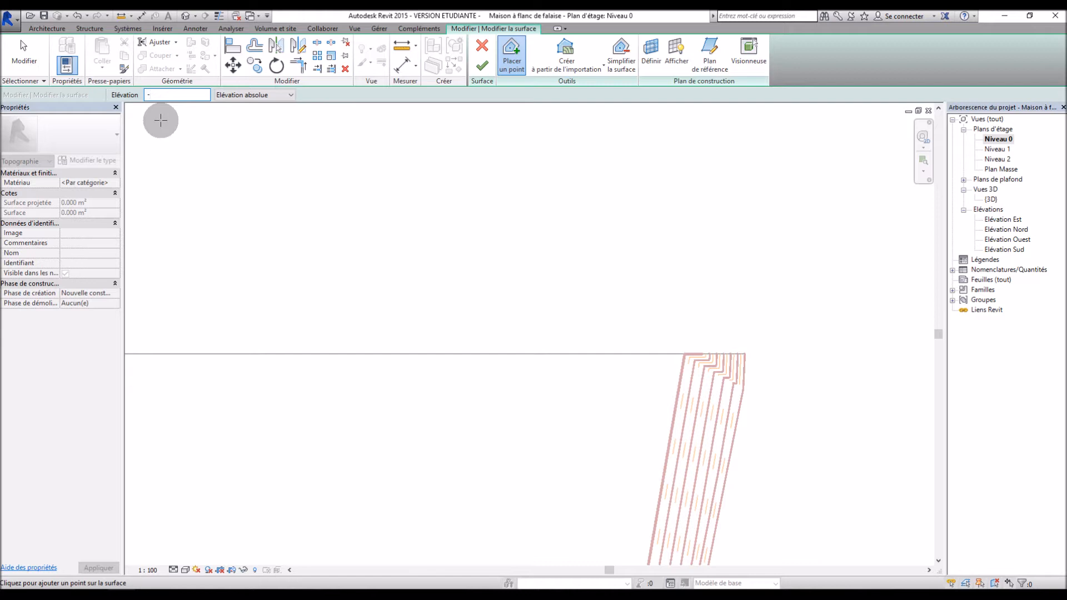
pyautogui.scroll(5, 770, 358)
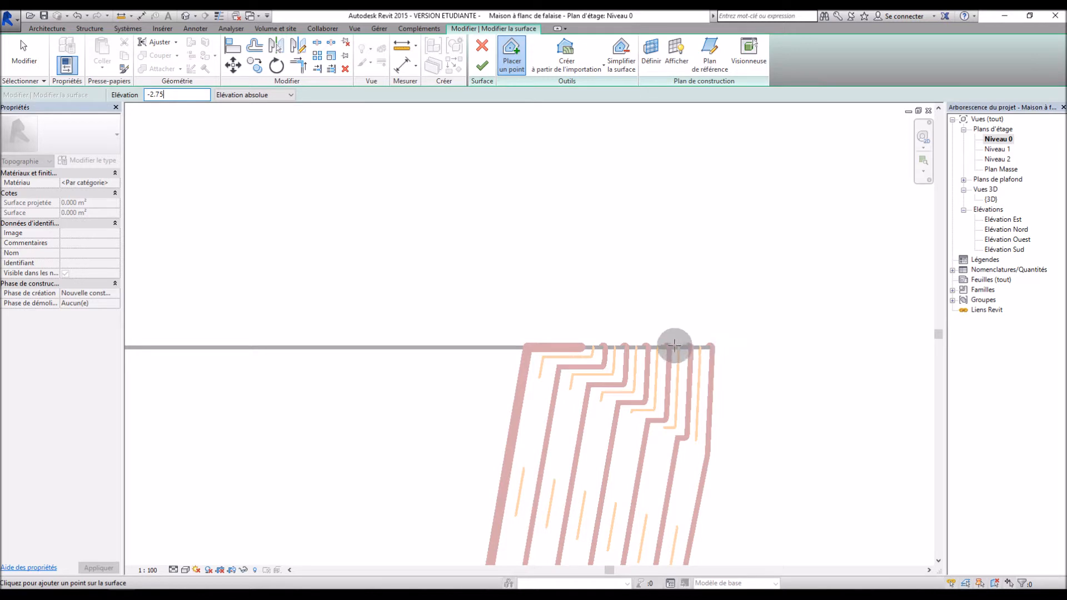
pyautogui.scroll(3, 641, 344)
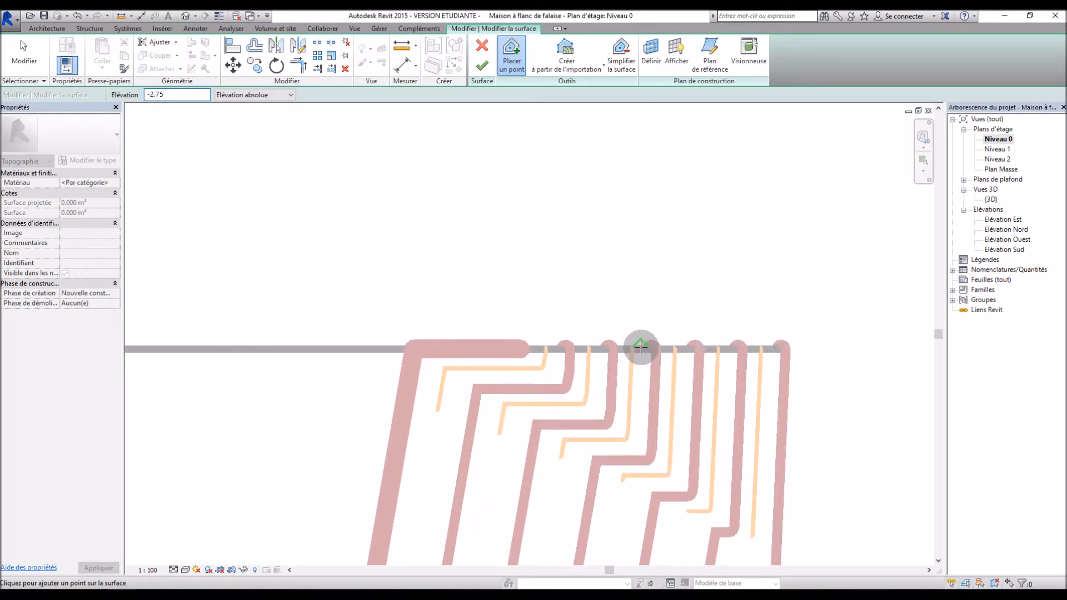
pyautogui.click(639, 348)
pyautogui.scroll(-6, 639, 424)
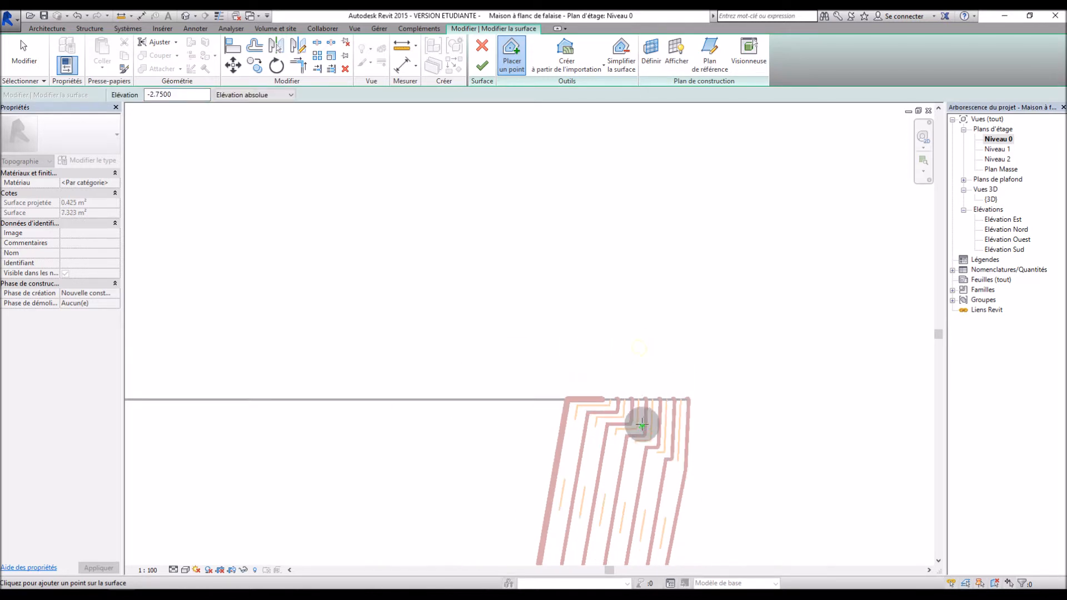
pyautogui.scroll(-2, 646, 416)
pyautogui.scroll(8, 655, 195)
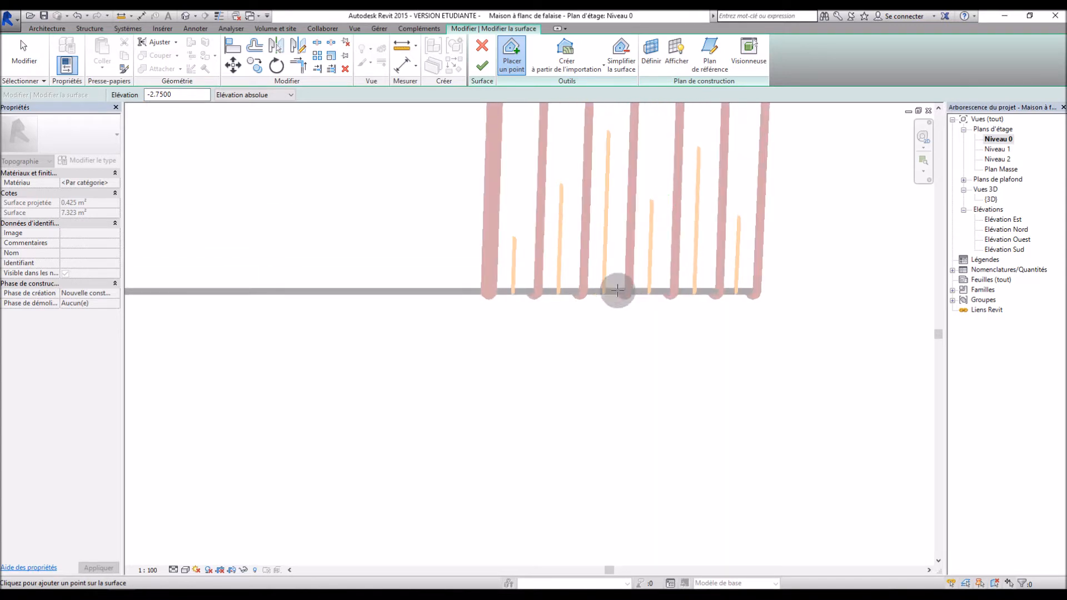
pyautogui.scroll(-6, 613, 290)
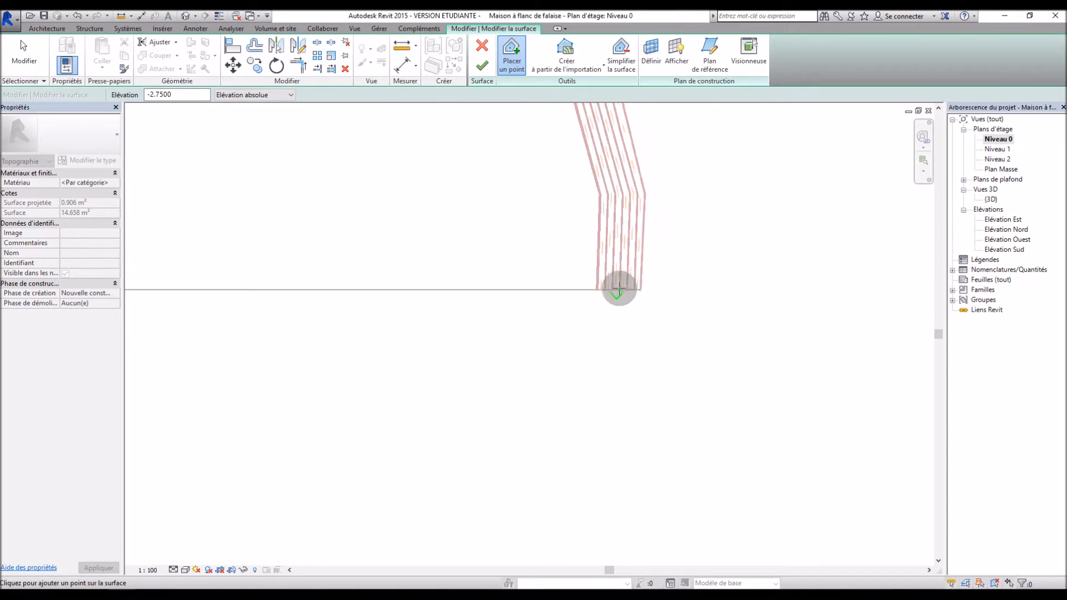
pyautogui.click(483, 66)
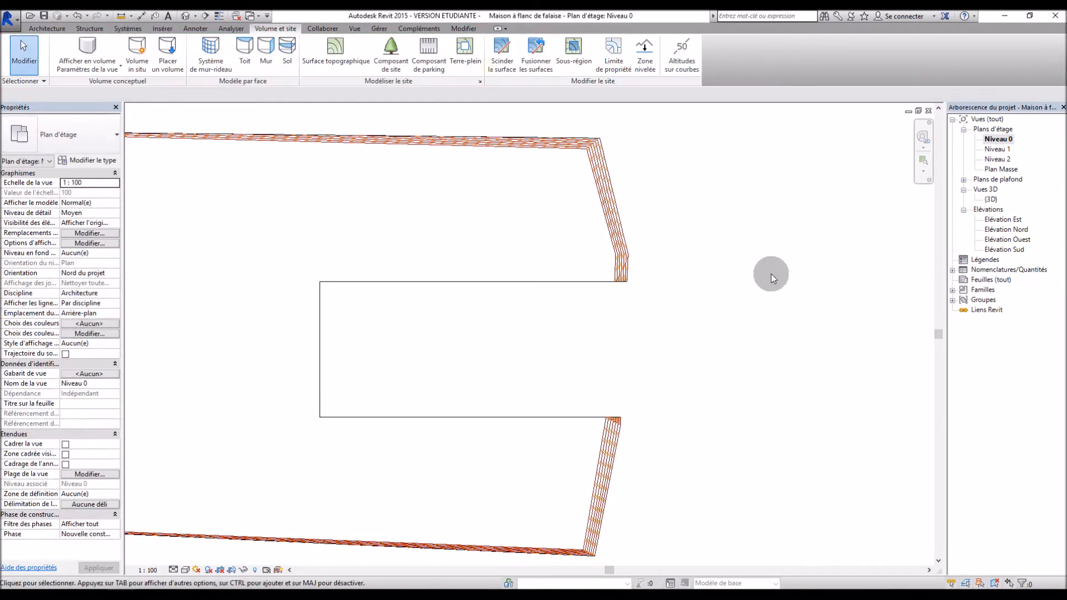
# Step: Open the {3D} view and examine the new surface across the lower part of the cliff opening
pyautogui.doubleClick(988, 199)
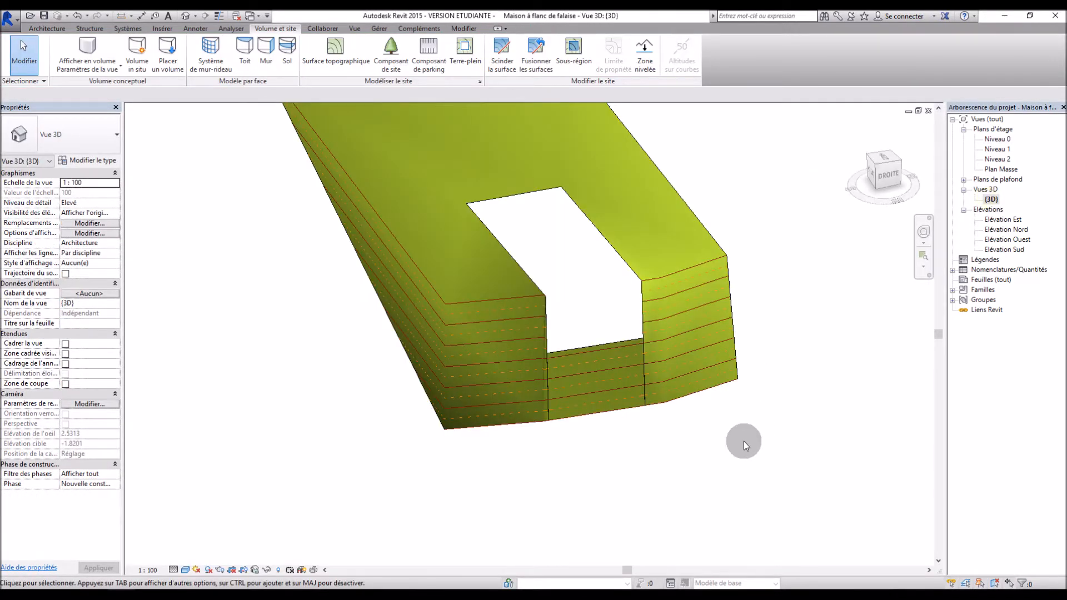
pyautogui.keyDown('shift'); pyautogui.moveTo(763, 442); pyautogui.dragTo(601, 443, button='middle'); pyautogui.keyUp('shift')
pyautogui.click(443, 341)
pyautogui.scroll(4, 536, 321)
pyautogui.keyDown('shift'); pyautogui.moveTo(537, 322); pyautogui.dragTo(546, 422, button='middle'); pyautogui.keyUp('shift')
pyautogui.scroll(-4, 725, 286)
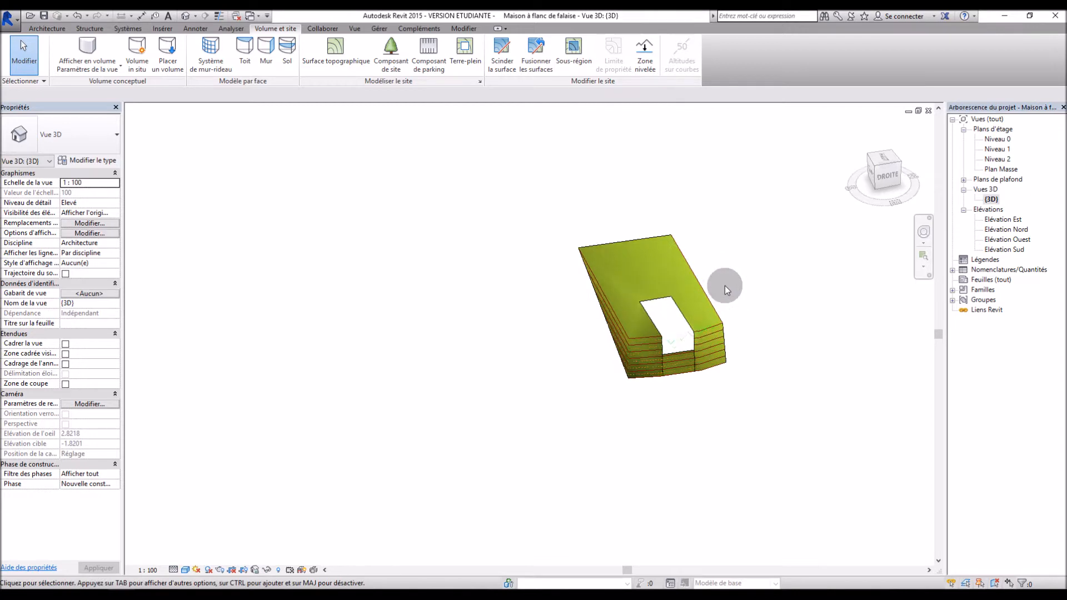
pyautogui.scroll(3, 725, 286)
pyautogui.keyDown('shift'); pyautogui.moveTo(751, 370); pyautogui.dragTo(772, 296, button='middle'); pyautogui.keyUp('shift')
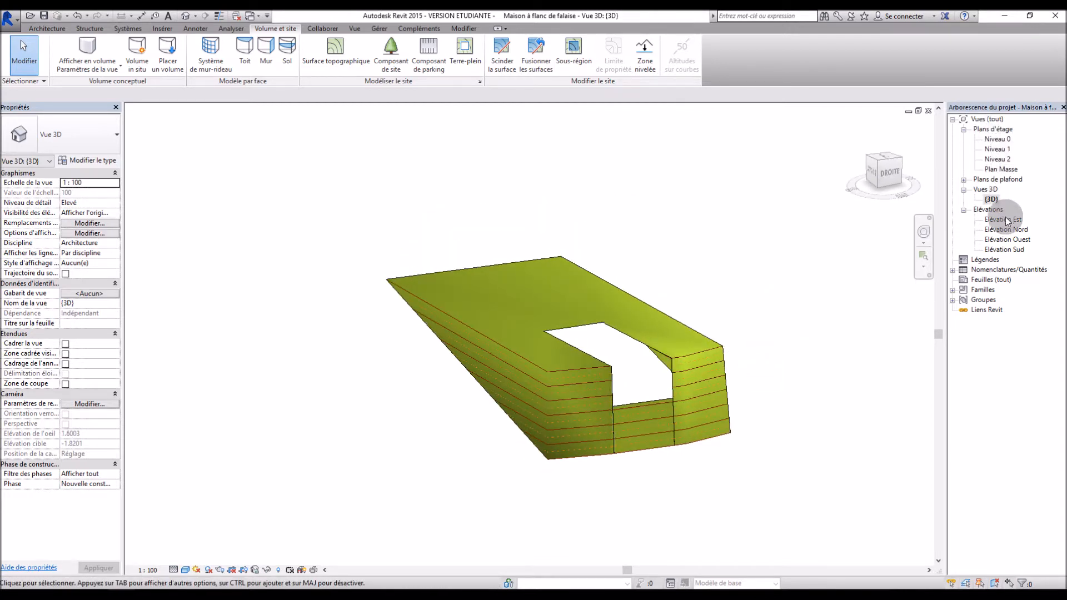
# Step: In the Elévation Est view, rename level Niveau 1 as Niveau -1 and have the corresponding views renamed too
pyautogui.doubleClick(1006, 219)
pyautogui.scroll(6, 749, 463)
pyautogui.scroll(-2, 818, 285)
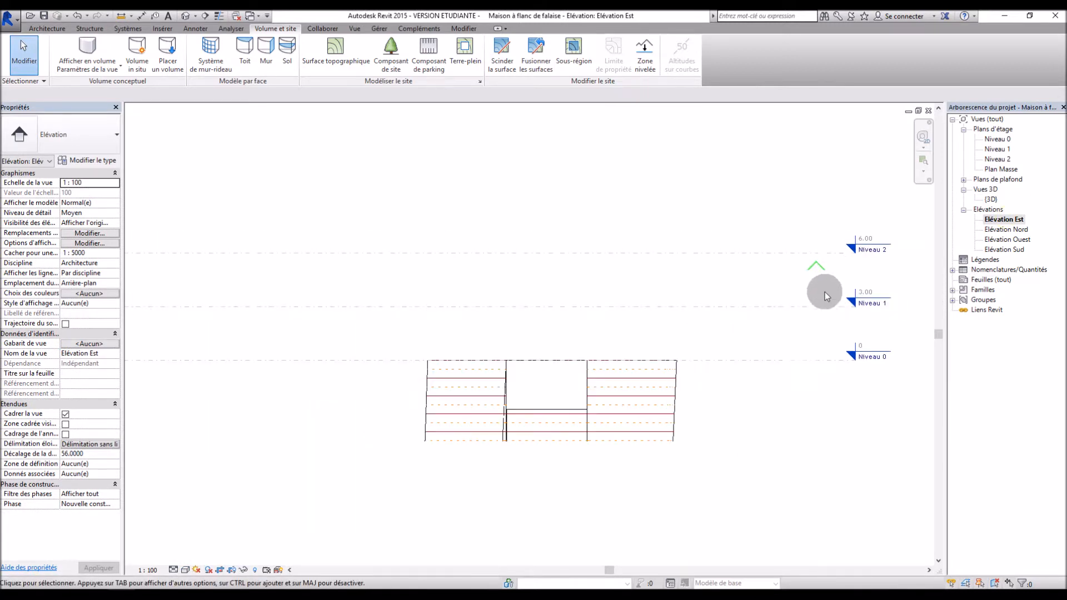
pyautogui.click(864, 296)
pyautogui.click(895, 304)
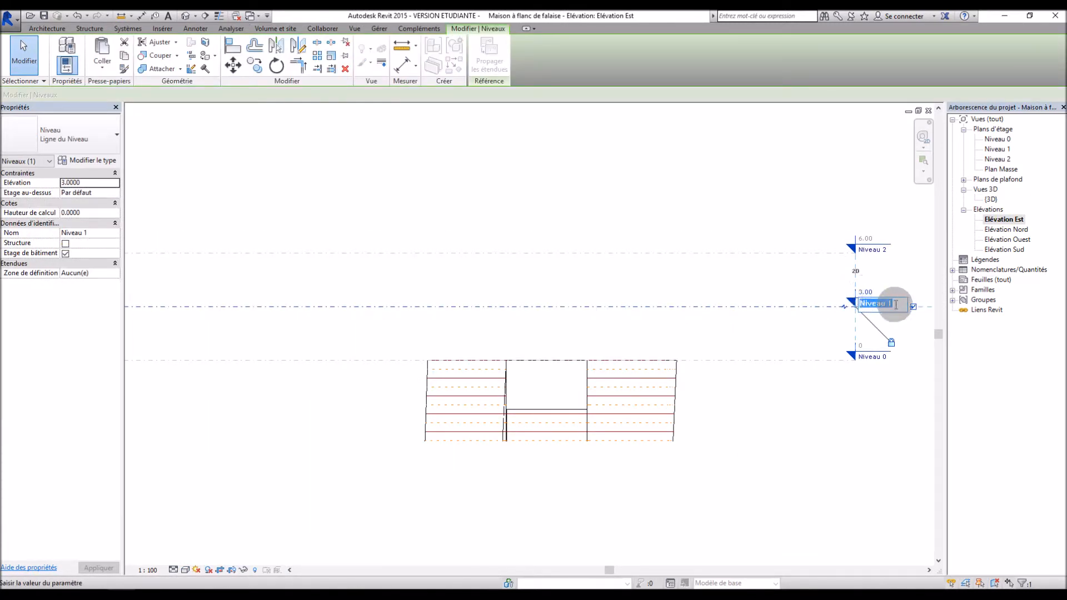
pyautogui.write('-')
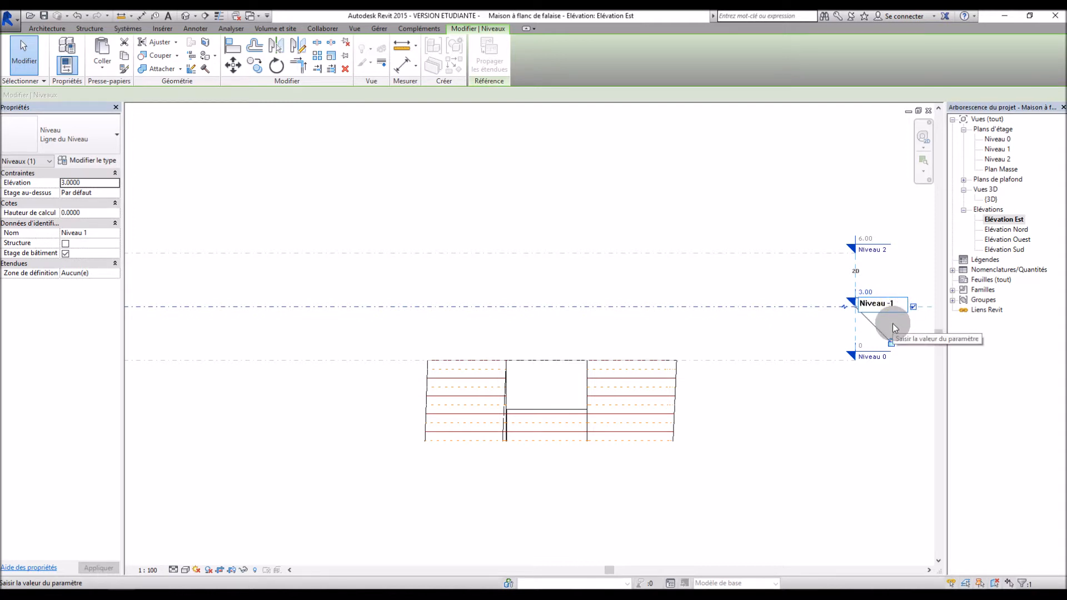
pyautogui.click(892, 324)
pyautogui.click(556, 309)
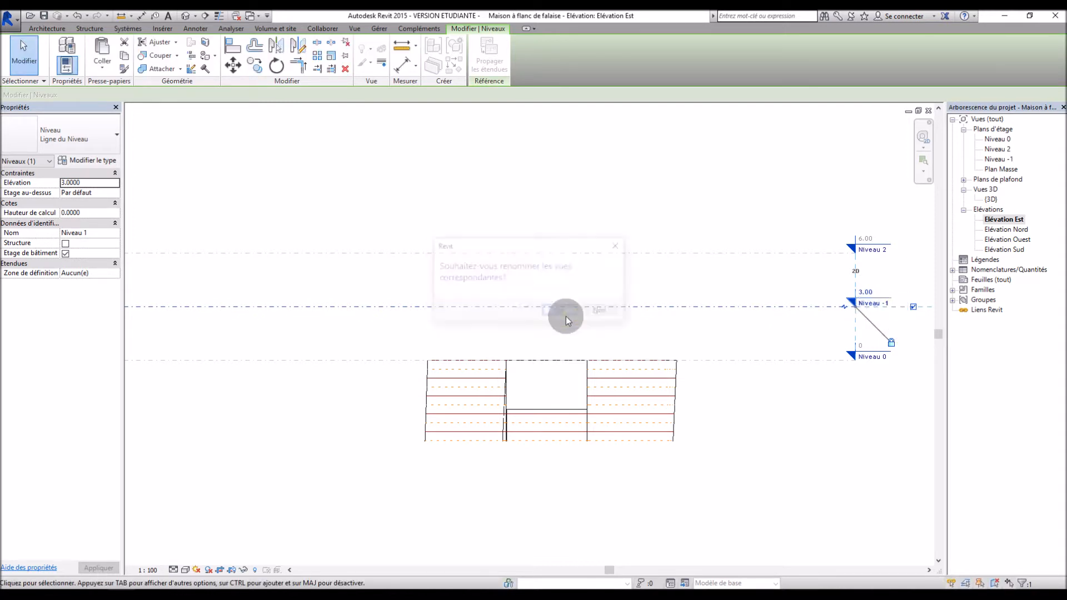
# Step: Set the elevation of level Niveau -1 to -2.50 m
pyautogui.click(865, 291)
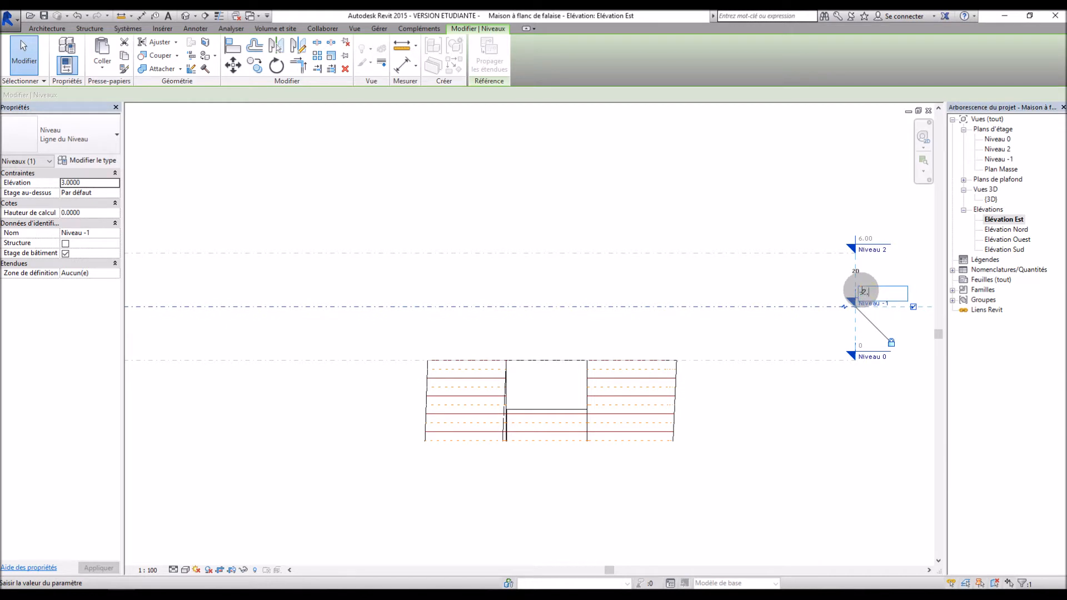
pyautogui.press('Return')
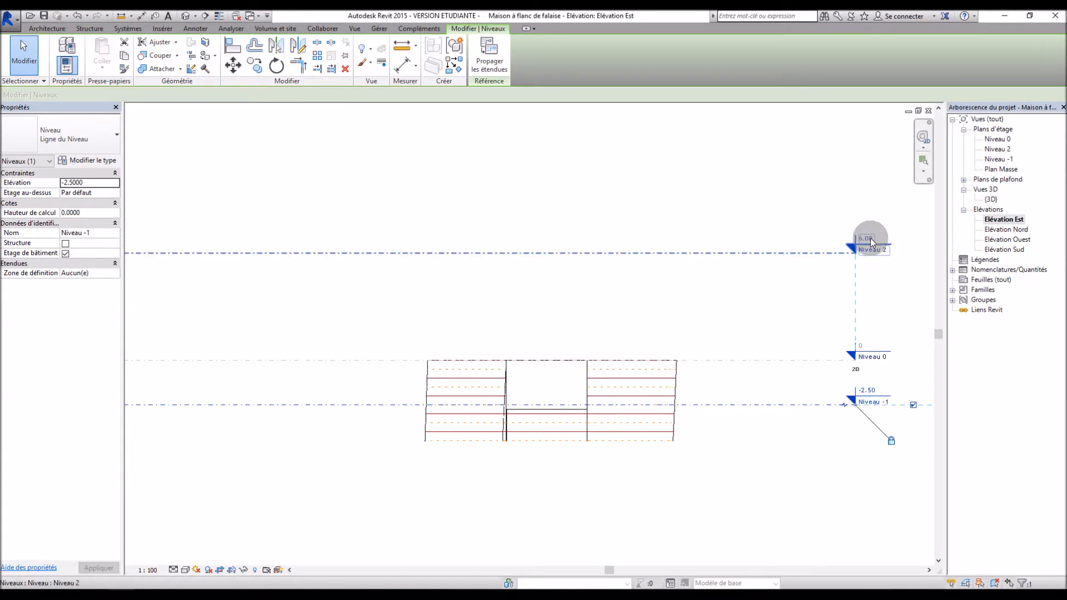
pyautogui.press('Escape')
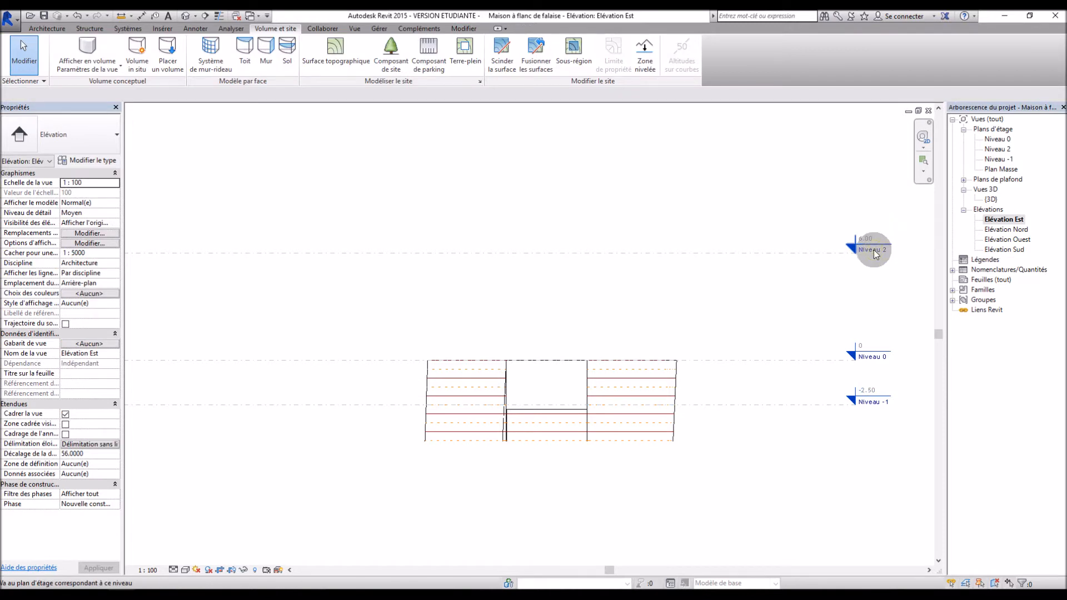
# Step: Set the elevation of level Niveau 2 to 2.75 m
pyautogui.scroll(4, 873, 245)
pyautogui.click(849, 236)
pyautogui.click(850, 237)
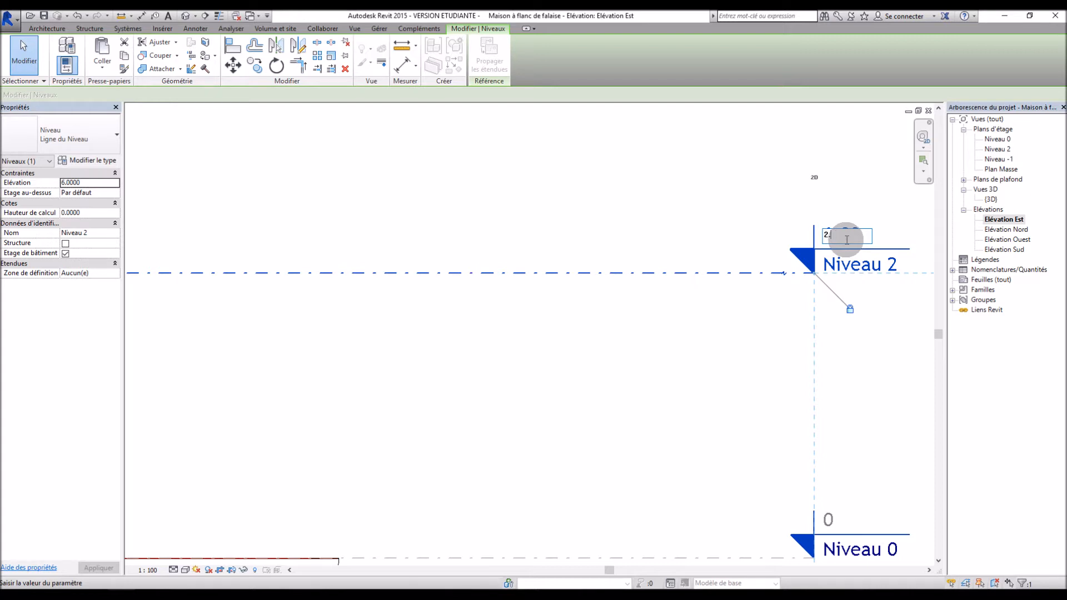
pyautogui.write('5')
pyautogui.press('Return')
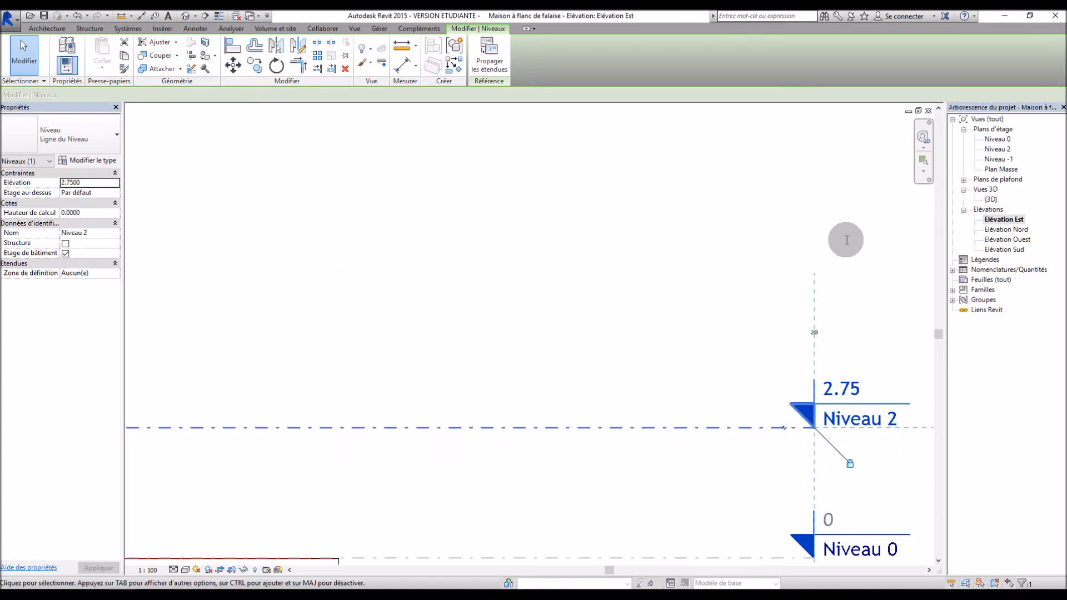
# Step: Rename level Niveau 2 as Niveau 1 and have the corresponding views renamed too
pyautogui.scroll(-5, 831, 290)
pyautogui.scroll(3, 859, 356)
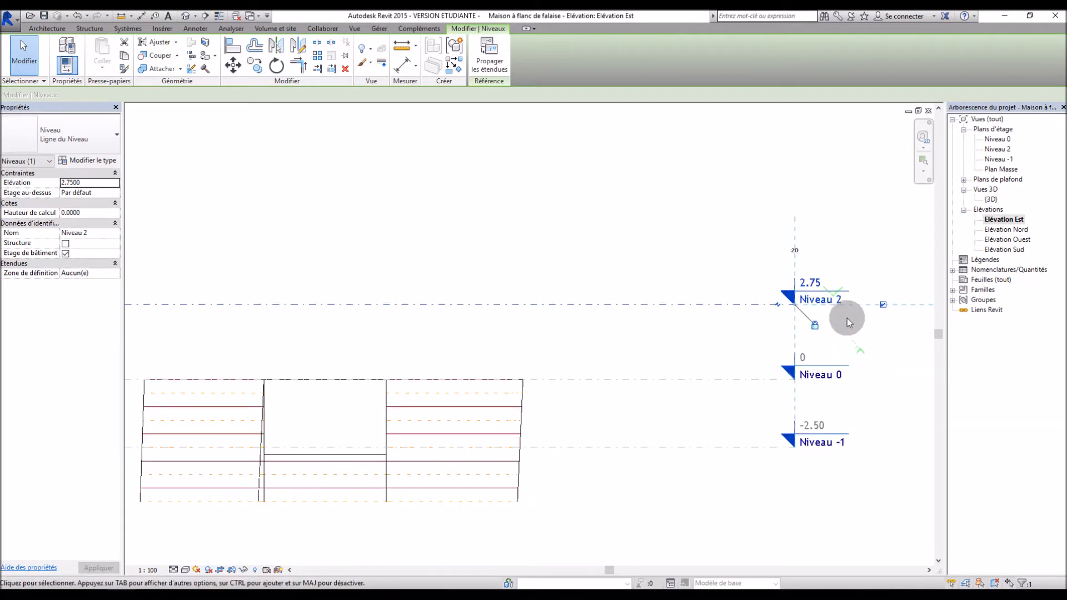
pyautogui.click(838, 301)
pyautogui.write('Niveau ')
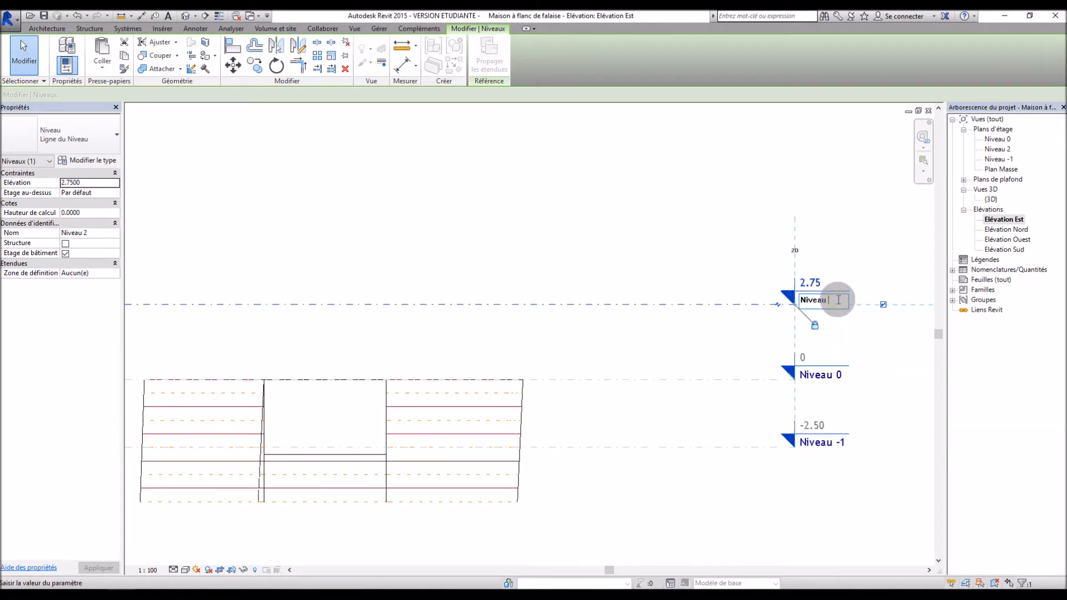
pyautogui.write('1')
pyautogui.press('Return')
pyautogui.click(570, 314)
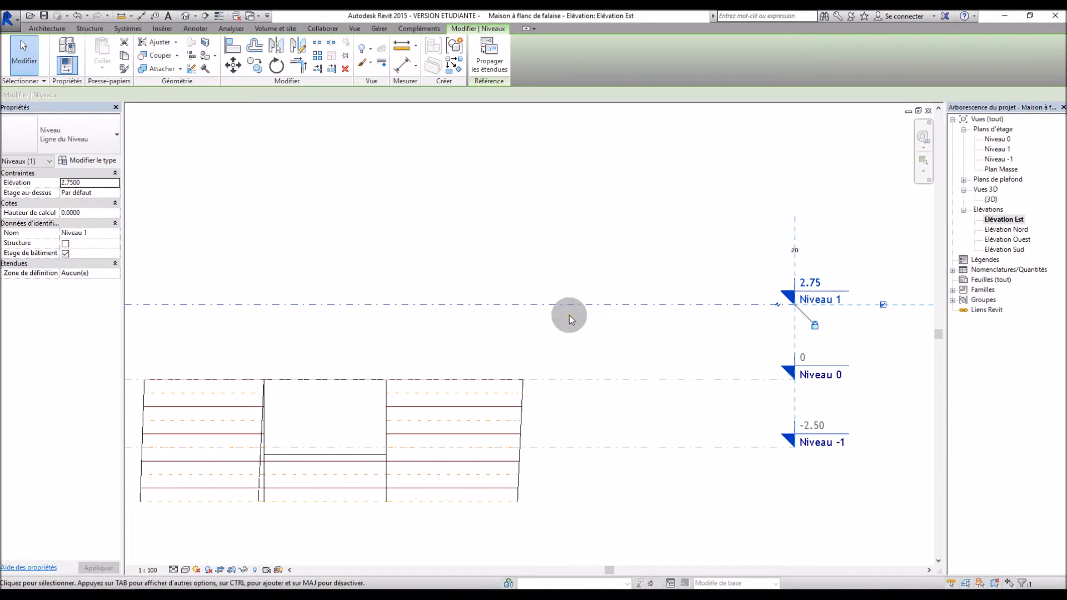
# Step: In the Niveau -1 floor plan, turn on the visibility of the Topographie category in the visibility/graphics overrides
pyautogui.click(590, 351)
pyautogui.scroll(-3, 633, 329)
pyautogui.scroll(2, 485, 346)
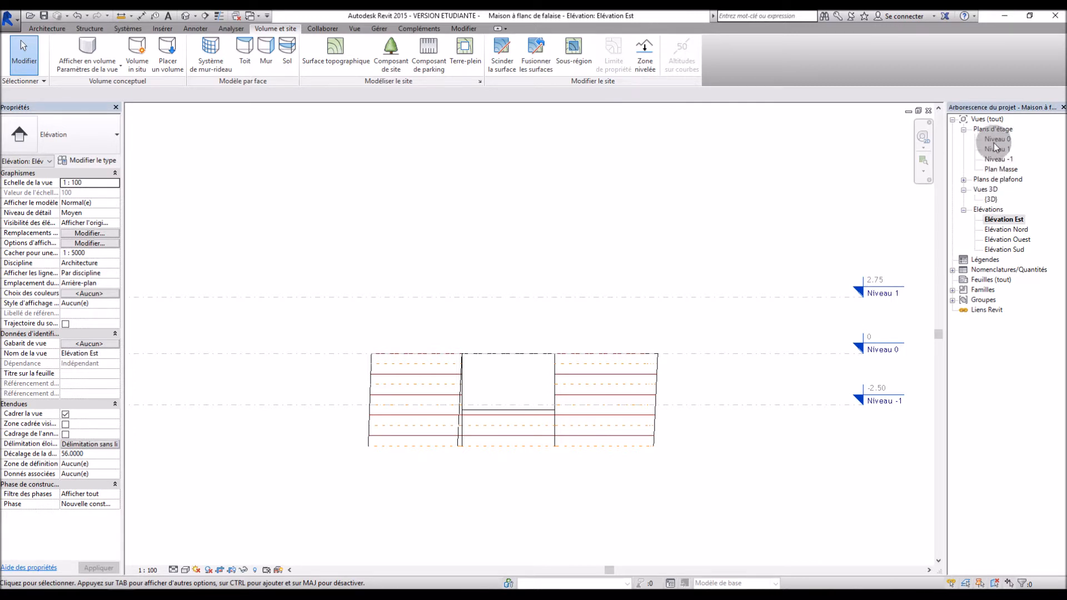
pyautogui.doubleClick(996, 159)
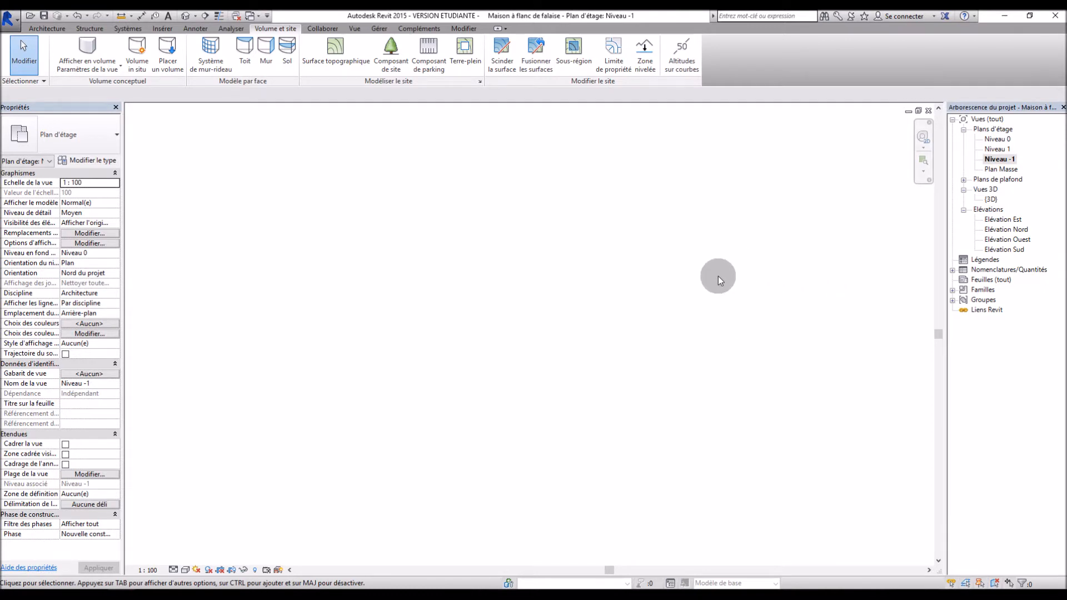
pyautogui.click(359, 29)
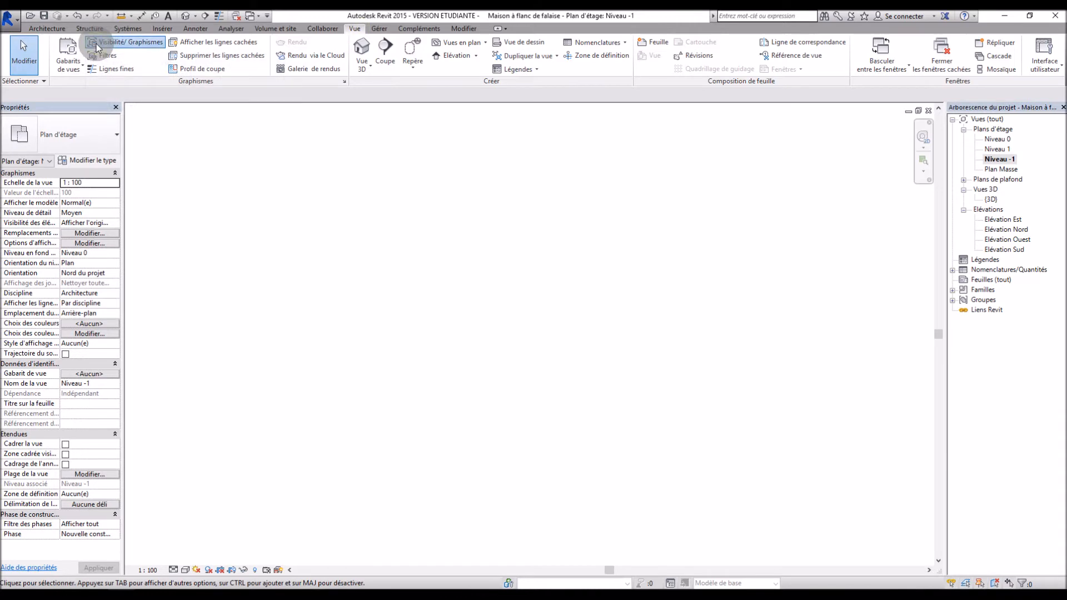
pyautogui.click(123, 43)
pyautogui.scroll(-5, 239, 286)
pyautogui.click(87, 428)
pyautogui.click(87, 437)
pyautogui.click(412, 532)
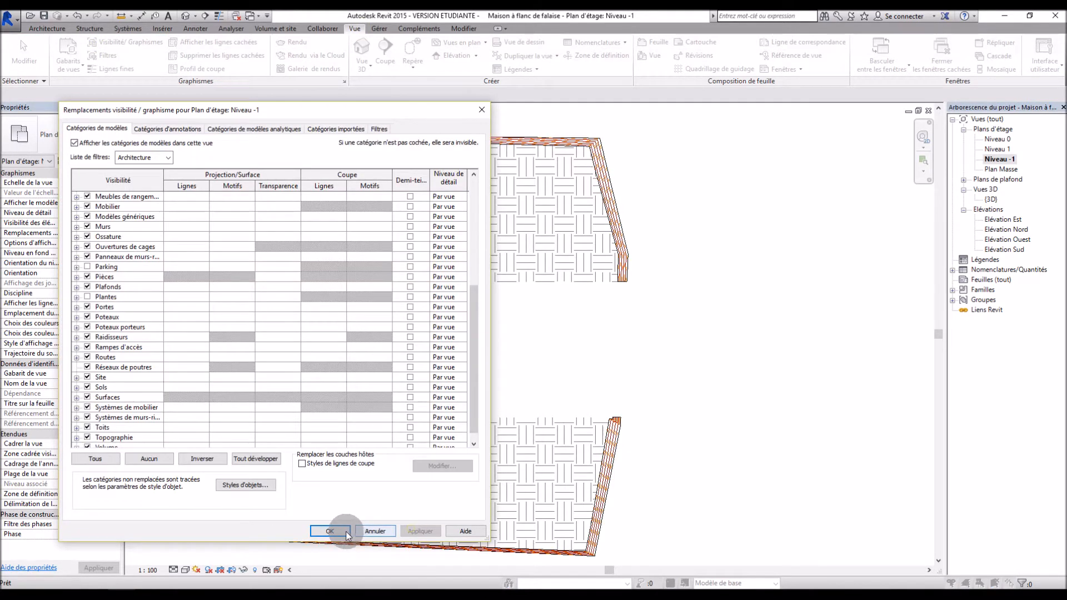
pyautogui.click(341, 530)
pyautogui.scroll(1, 462, 332)
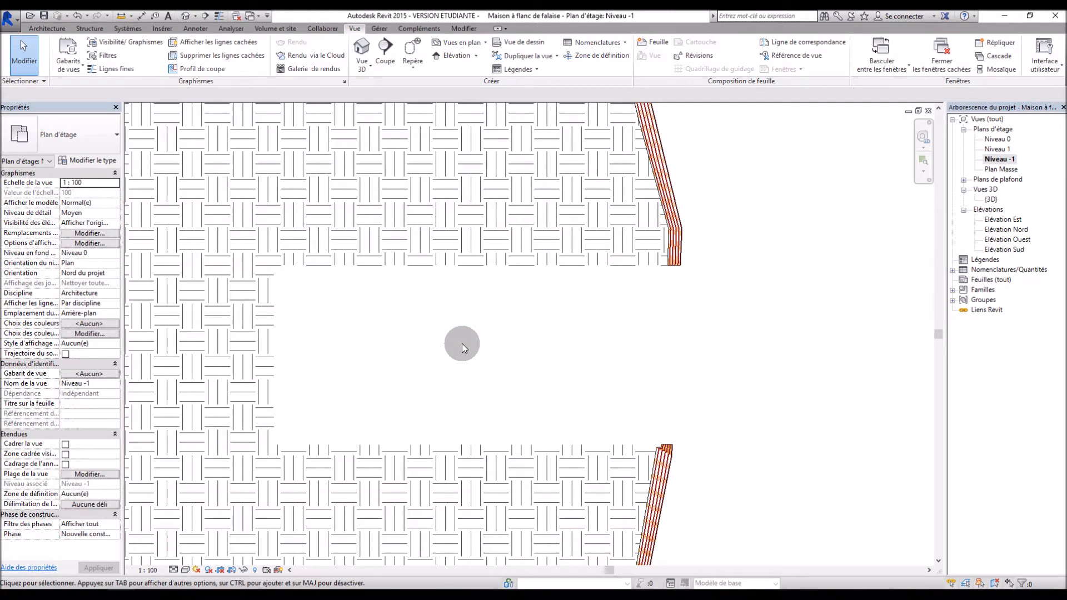
# Step: Start a structural floor of type Dalle en béton - 250 mm and sketch a rectangular boundary about 10.30 by 4.50 m over the cliff opening
pyautogui.click(47, 28)
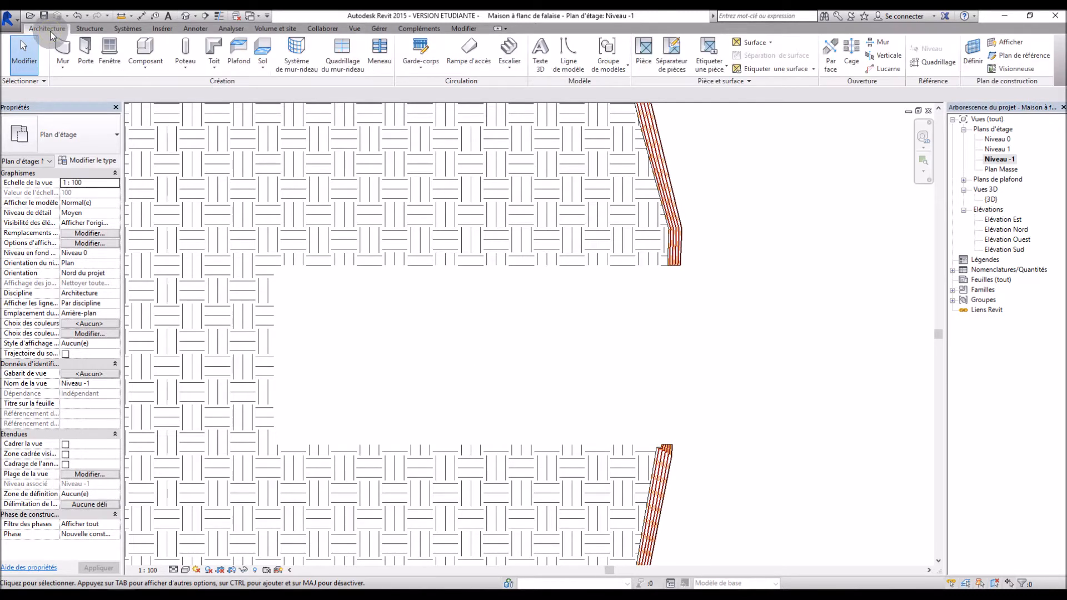
pyautogui.click(263, 69)
pyautogui.click(280, 112)
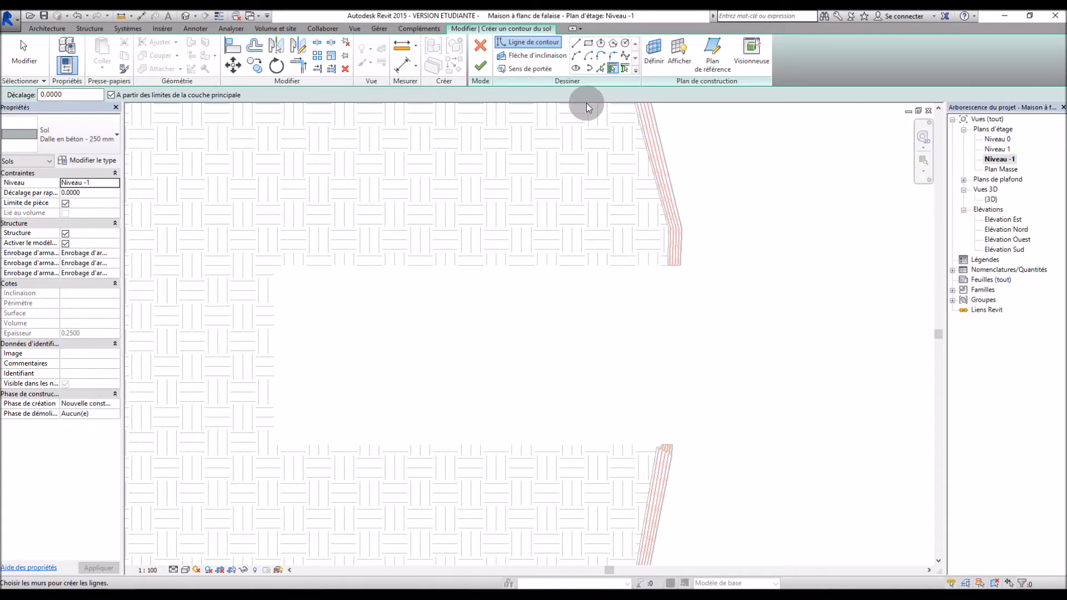
pyautogui.click(589, 43)
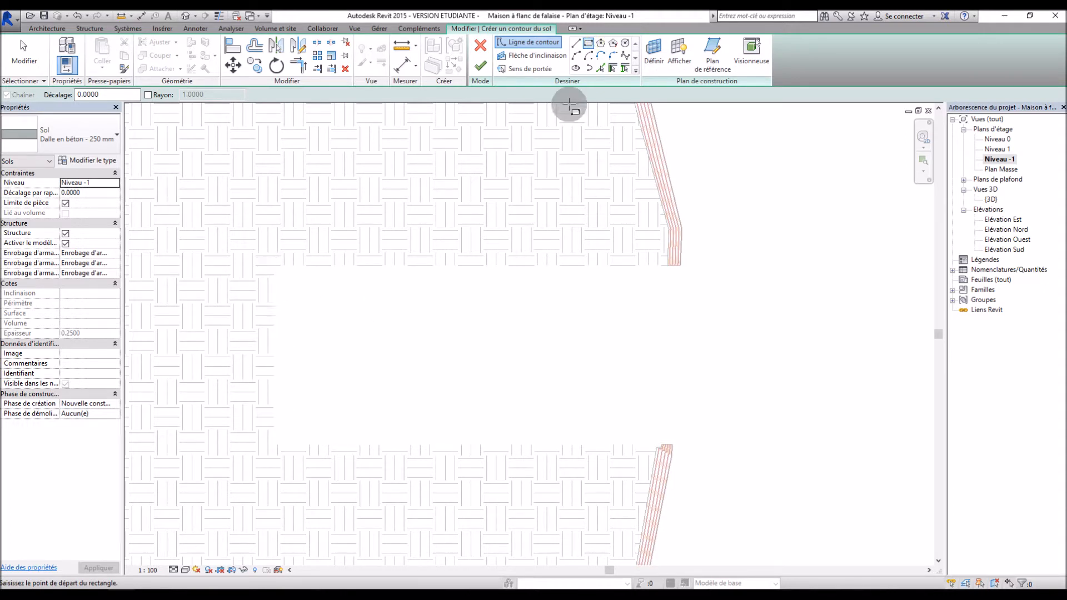
pyautogui.click(600, 70)
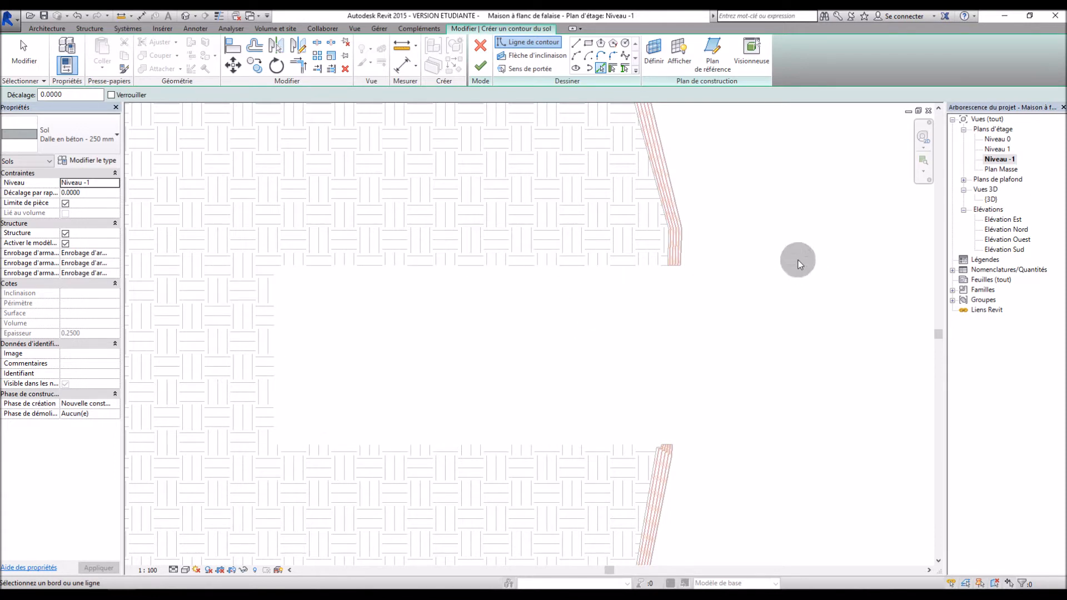
pyautogui.click(589, 43)
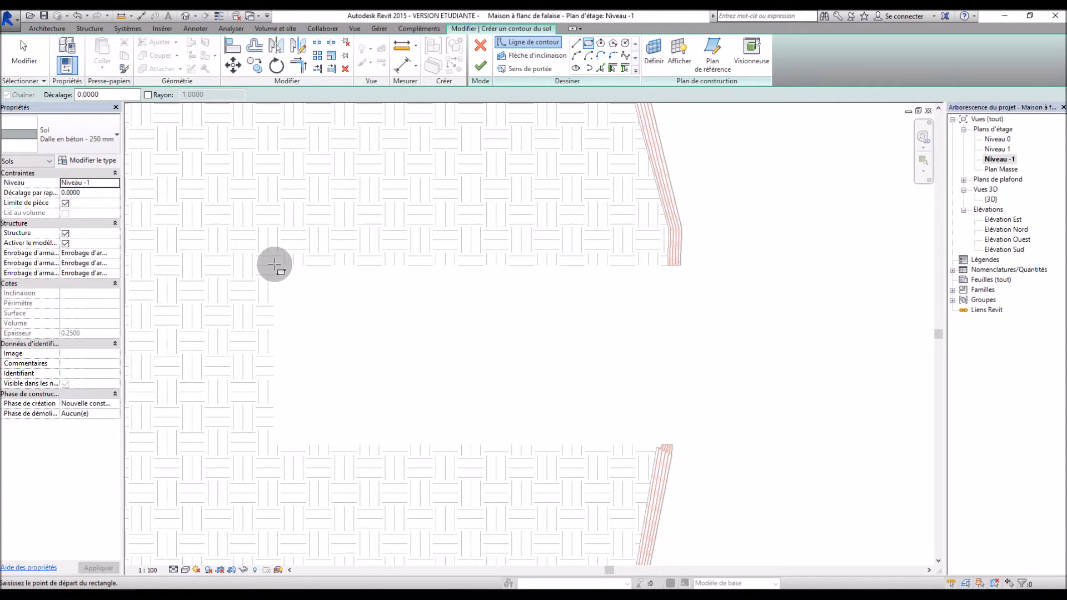
pyautogui.click(274, 265)
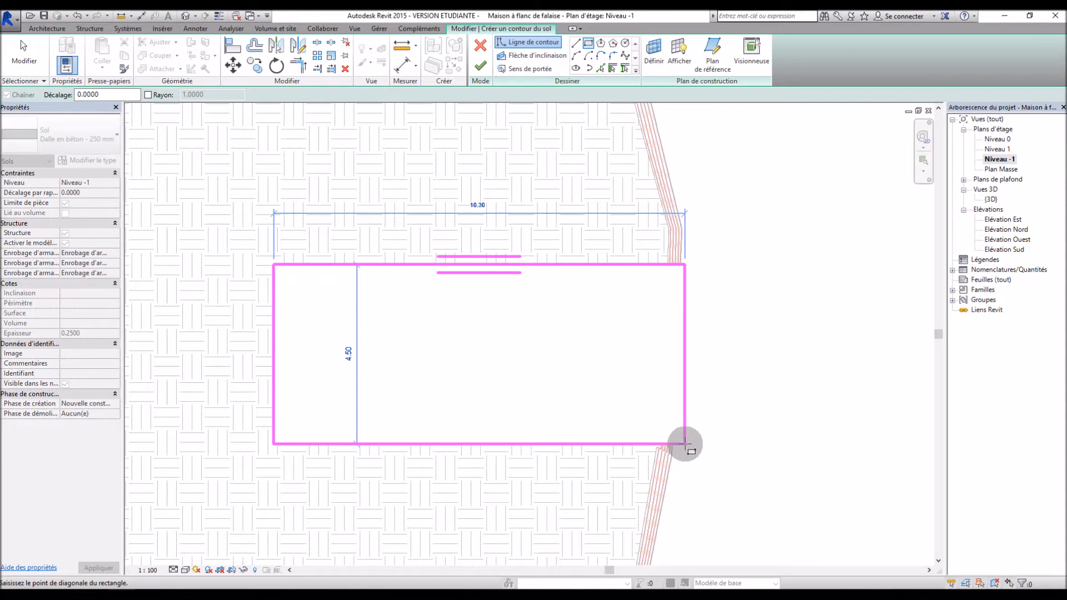
pyautogui.click(686, 444)
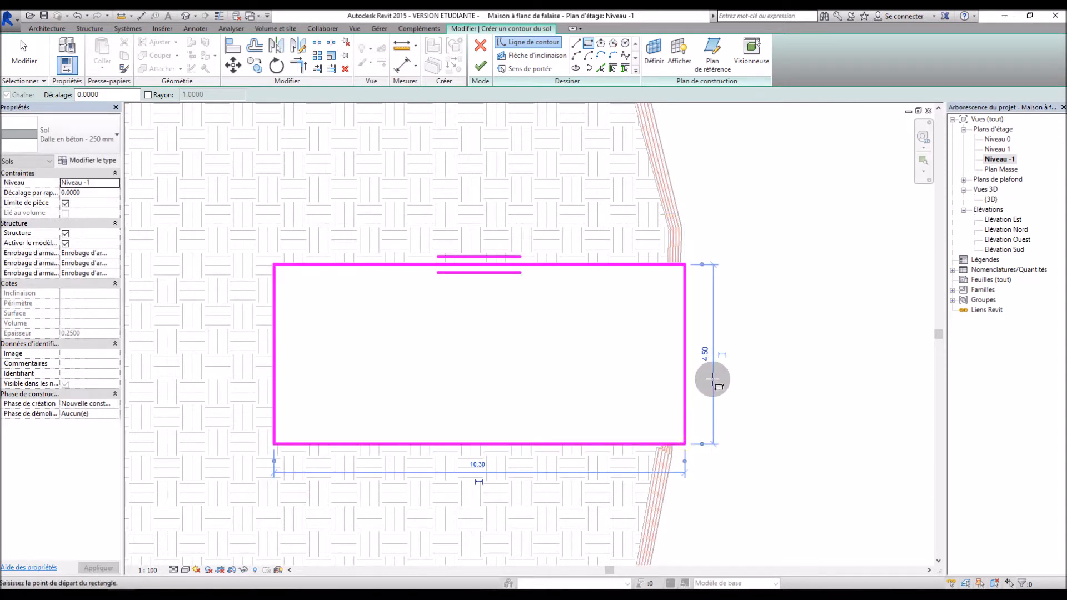
# Step: Set the length of the floor boundary to 10.25 m by moving its cliff-side edge, and finish the floor
pyautogui.press('Escape')
pyautogui.press('Escape')
pyautogui.click(496, 442)
pyautogui.click(668, 411)
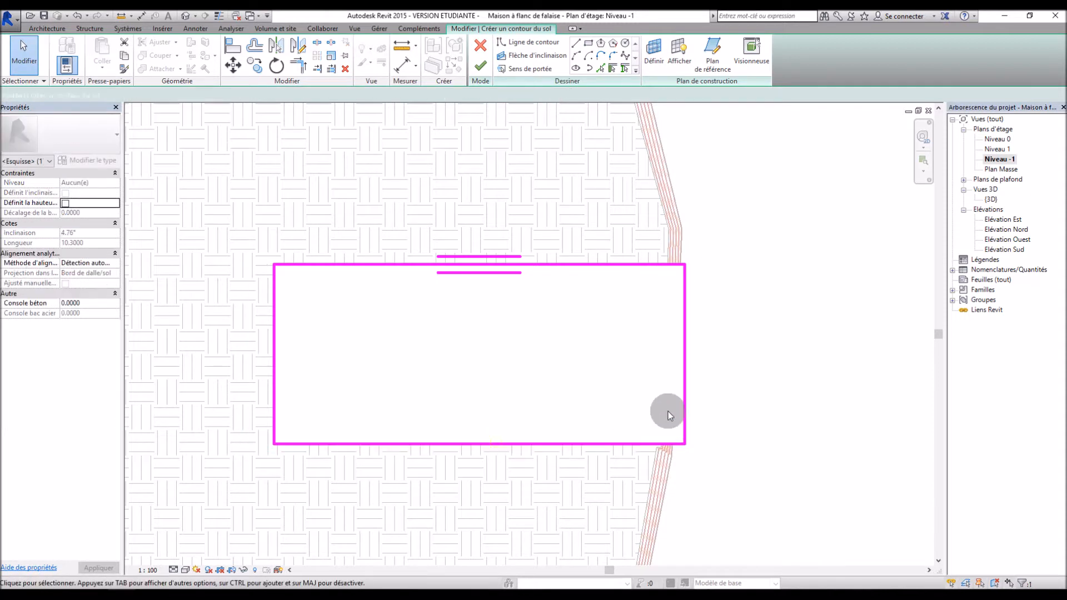
pyautogui.click(683, 406)
pyautogui.click(479, 464)
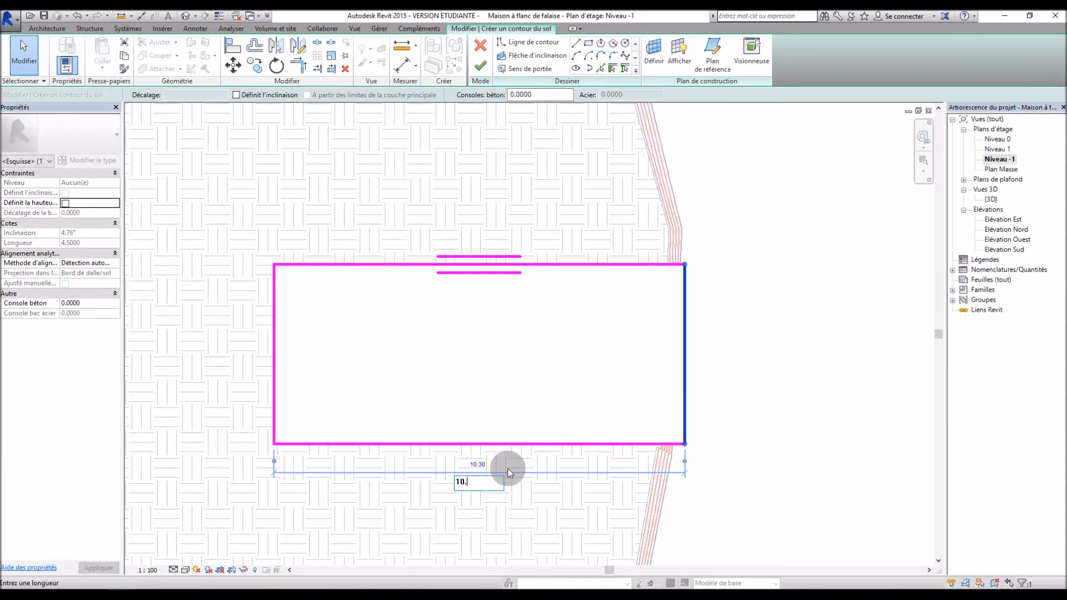
pyautogui.press('Return')
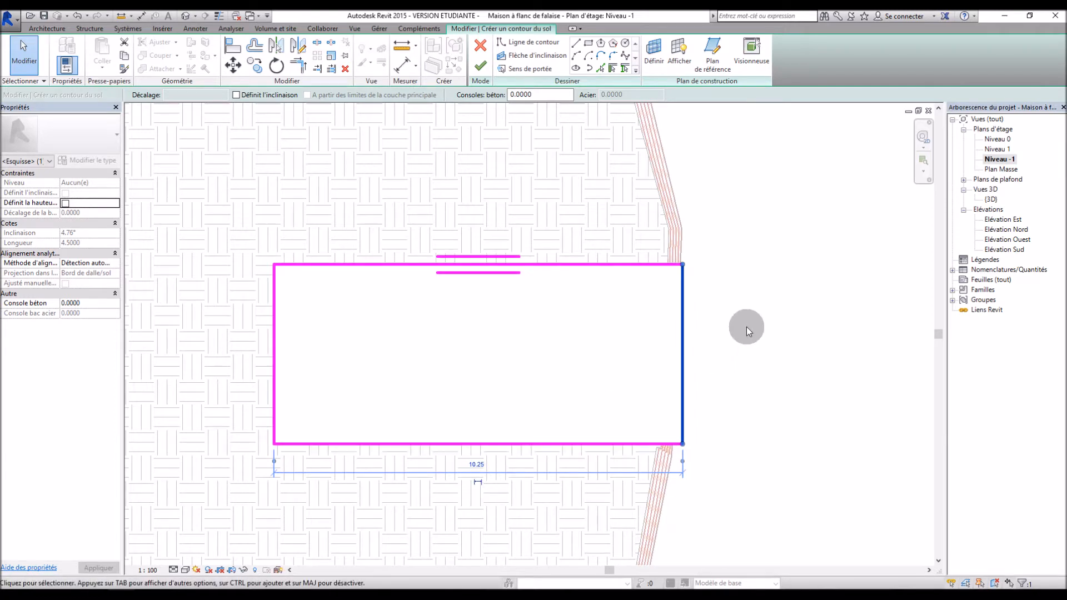
pyautogui.click(641, 189)
pyautogui.click(481, 65)
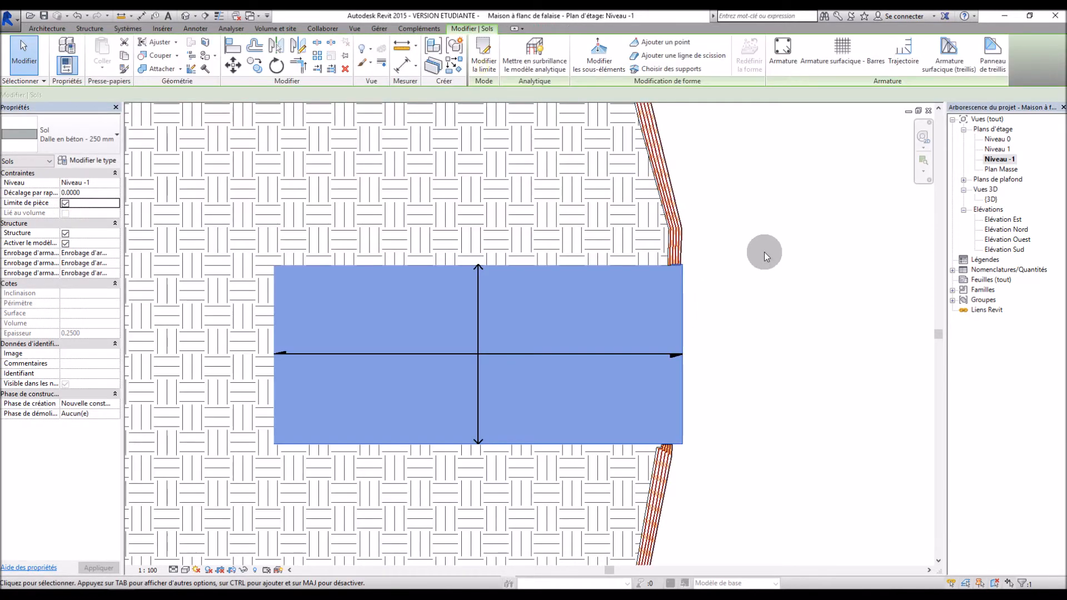
# Step: Examine the new slab inside the terrain opening from several angles in the 3D view
pyautogui.click(765, 253)
pyautogui.doubleClick(990, 200)
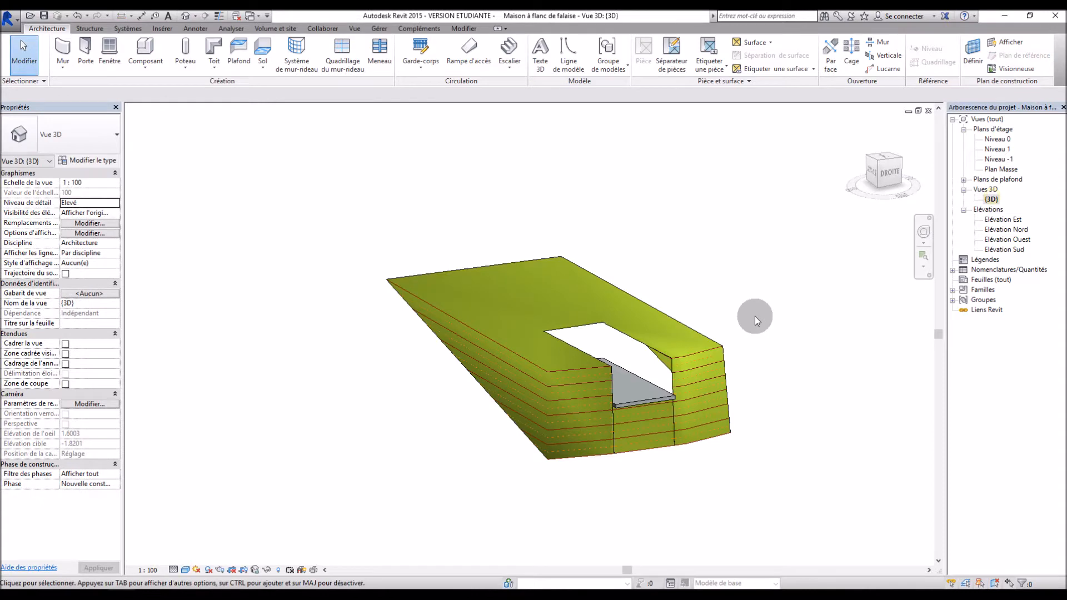
pyautogui.keyDown('shift'); pyautogui.moveTo(782, 420); pyautogui.dragTo(785, 467, button='middle'); pyautogui.keyUp('shift')
pyautogui.scroll(2, 730, 348)
pyautogui.keyDown('shift'); pyautogui.moveTo(763, 315); pyautogui.dragTo(746, 454, button='middle'); pyautogui.keyUp('shift')
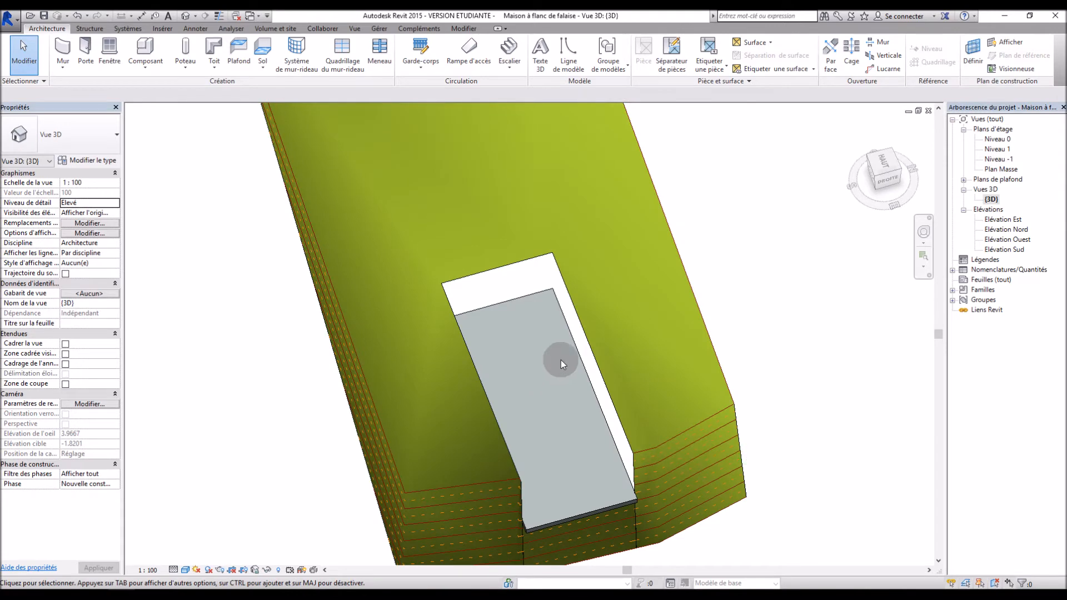
pyautogui.scroll(-3, 561, 361)
pyautogui.keyDown('shift'); pyautogui.moveTo(693, 407); pyautogui.dragTo(711, 373, button='middle'); pyautogui.keyUp('shift')
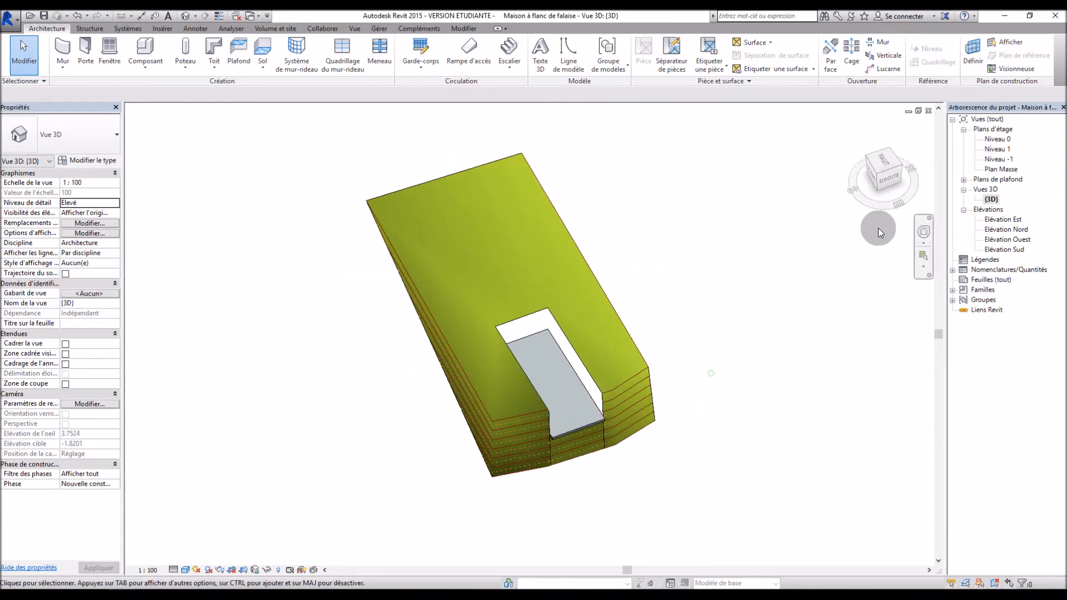
# Step: In the Niveau -1 floor plan, start a structural wall with the type Ext. Voile BA 20 + Isolant 10
pyautogui.doubleClick(998, 159)
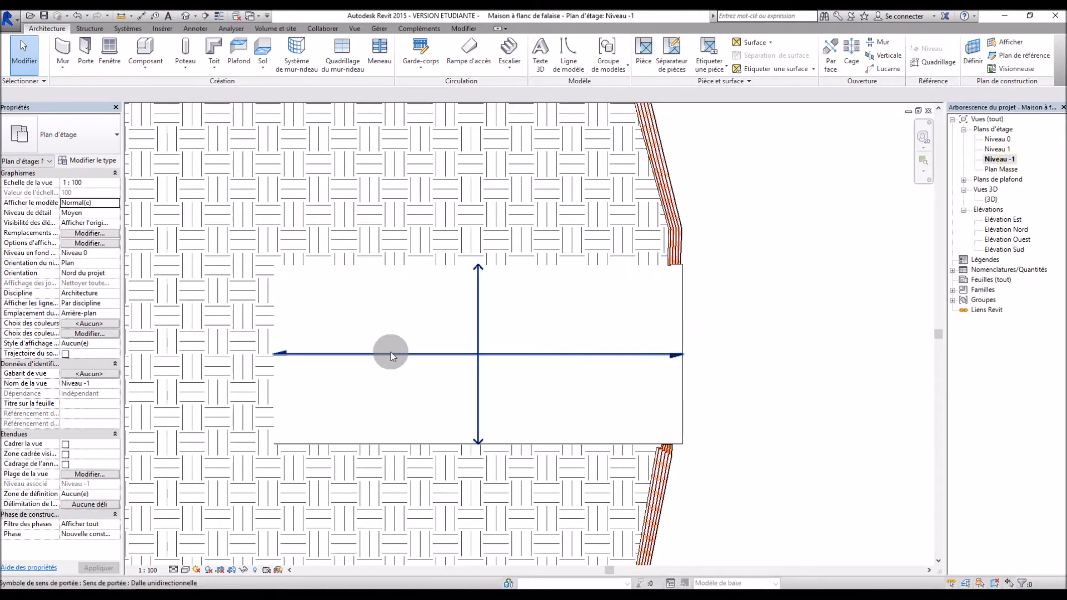
pyautogui.scroll(-1, 492, 356)
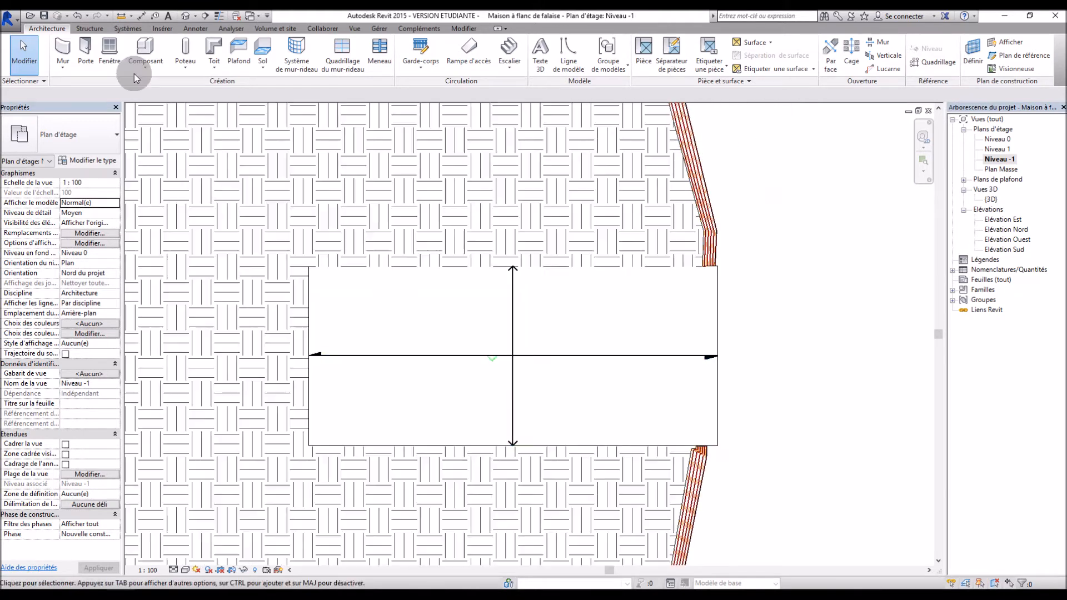
pyautogui.click(66, 71)
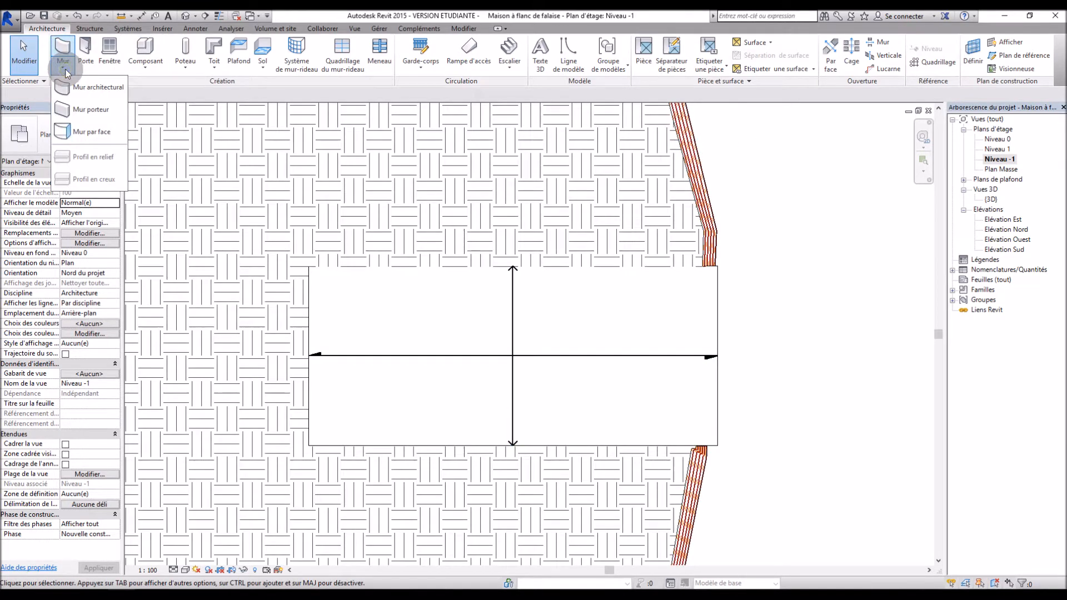
pyautogui.click(82, 114)
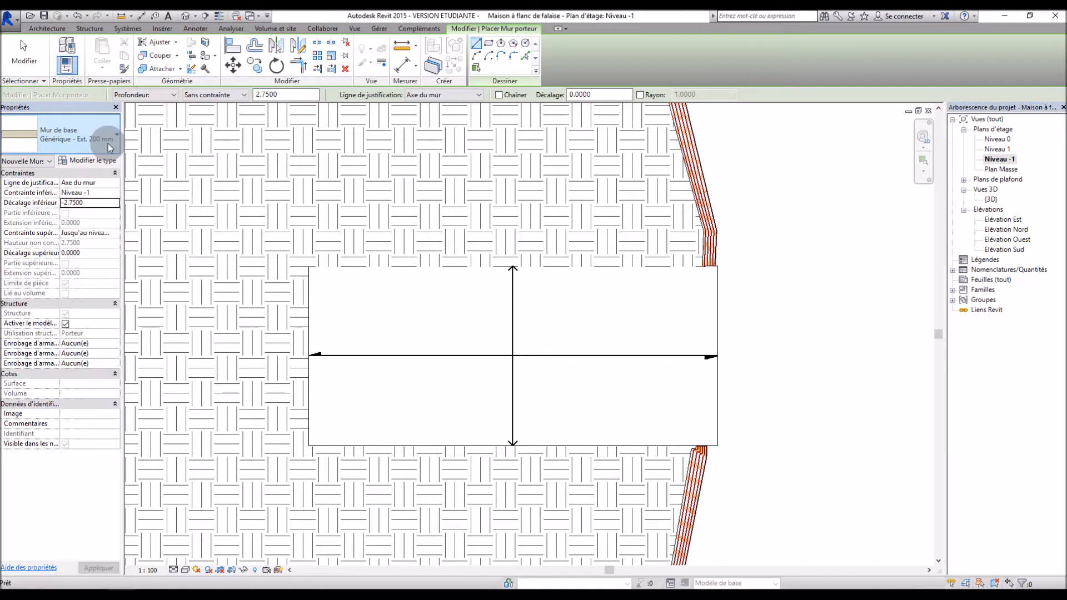
pyautogui.click(104, 142)
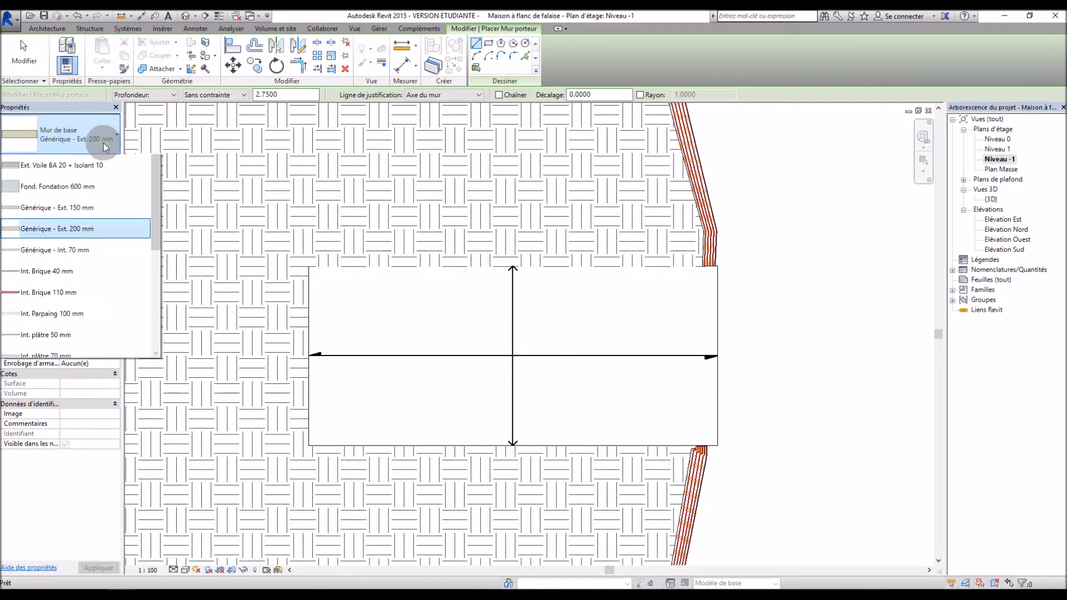
pyautogui.scroll(-1, 108, 288)
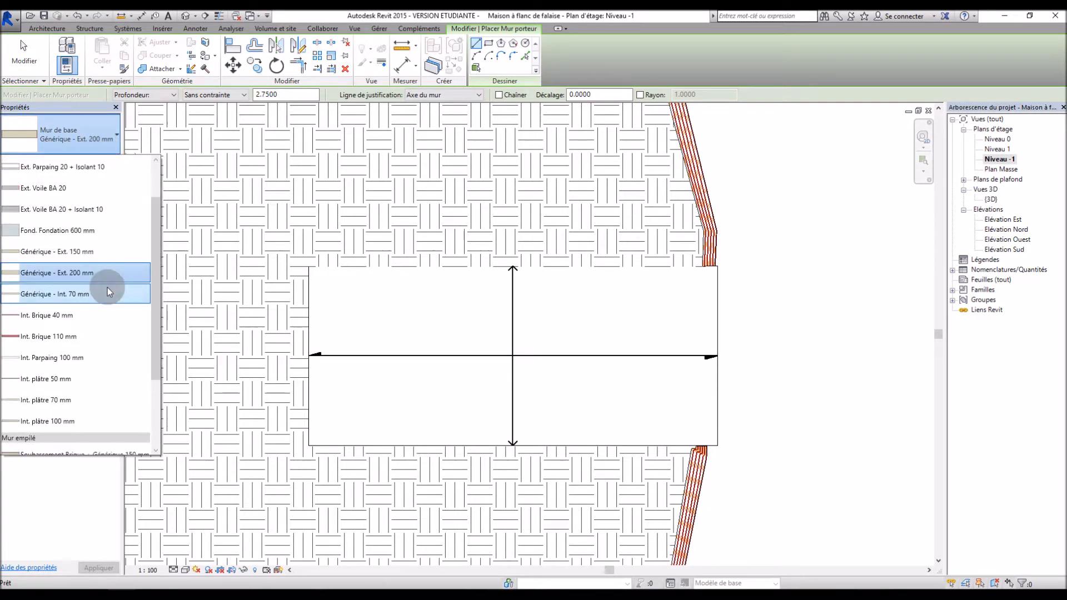
pyautogui.scroll(1, 101, 275)
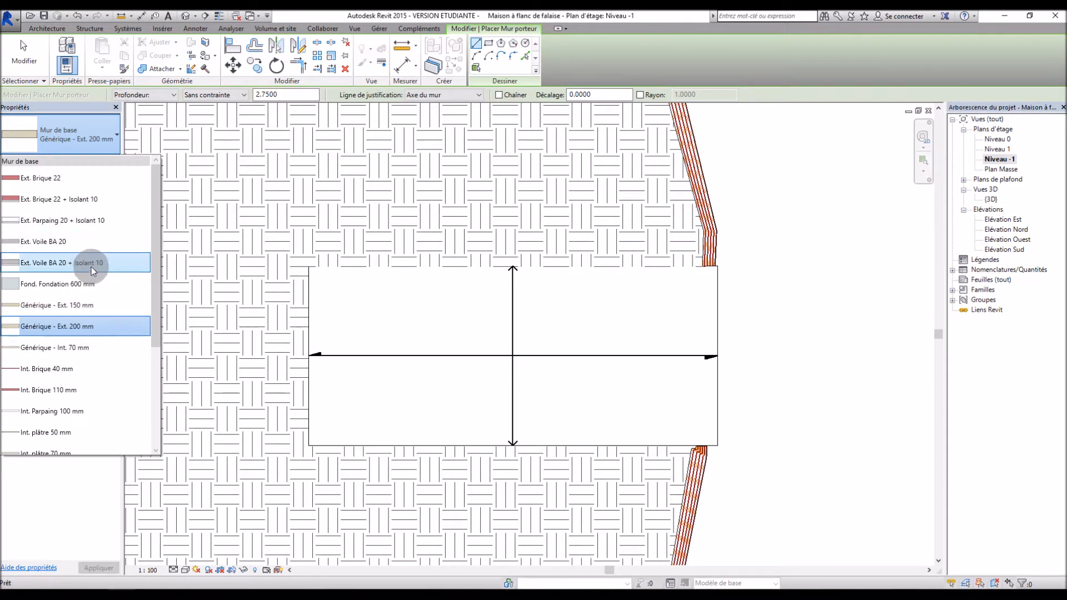
pyautogui.click(91, 267)
# Step: Duplicate the wall type under the name Intérieur Béton 15 + Isolant 10
pyautogui.click(84, 160)
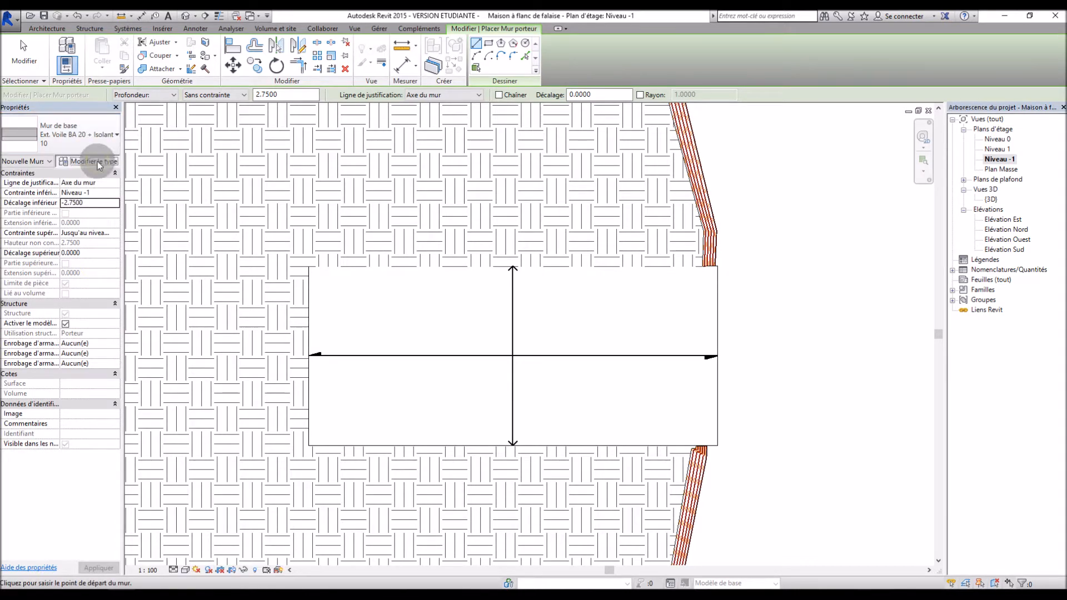
pyautogui.click(467, 136)
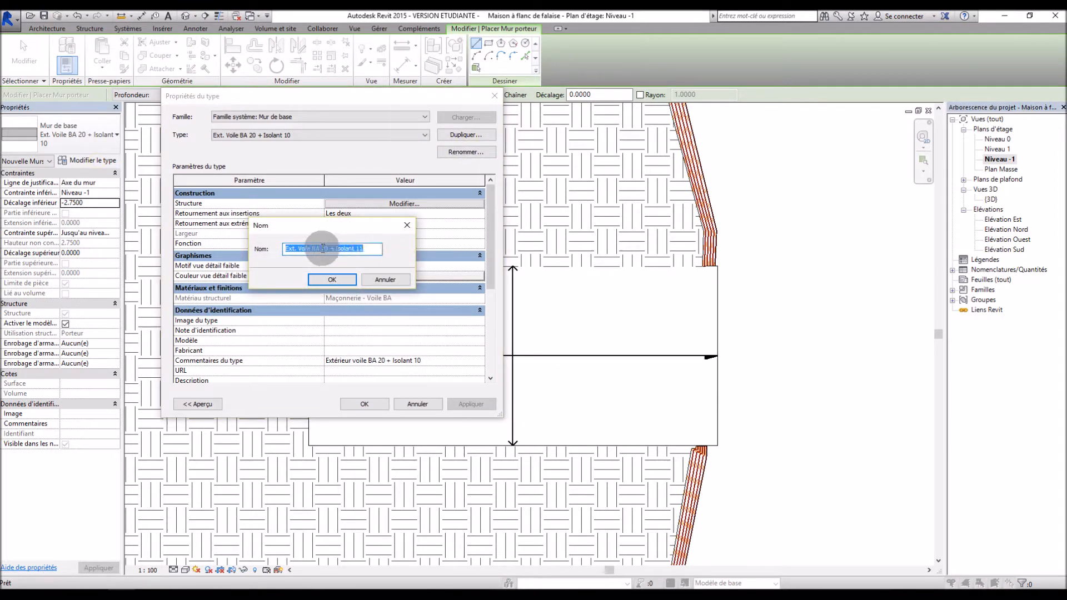
pyautogui.moveTo(328, 248); pyautogui.dragTo(301, 246)
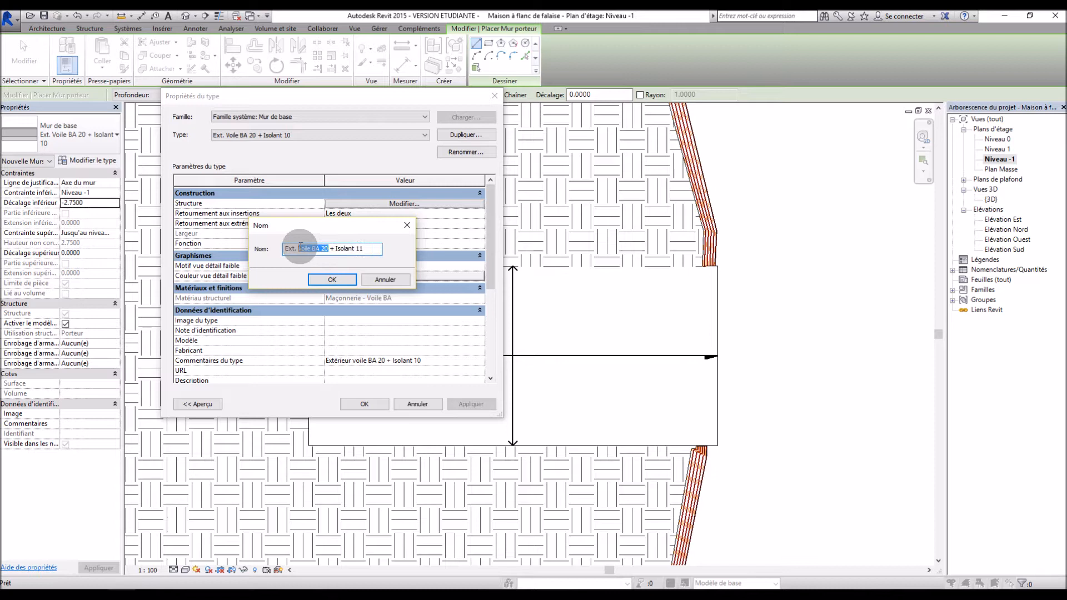
pyautogui.write('B')
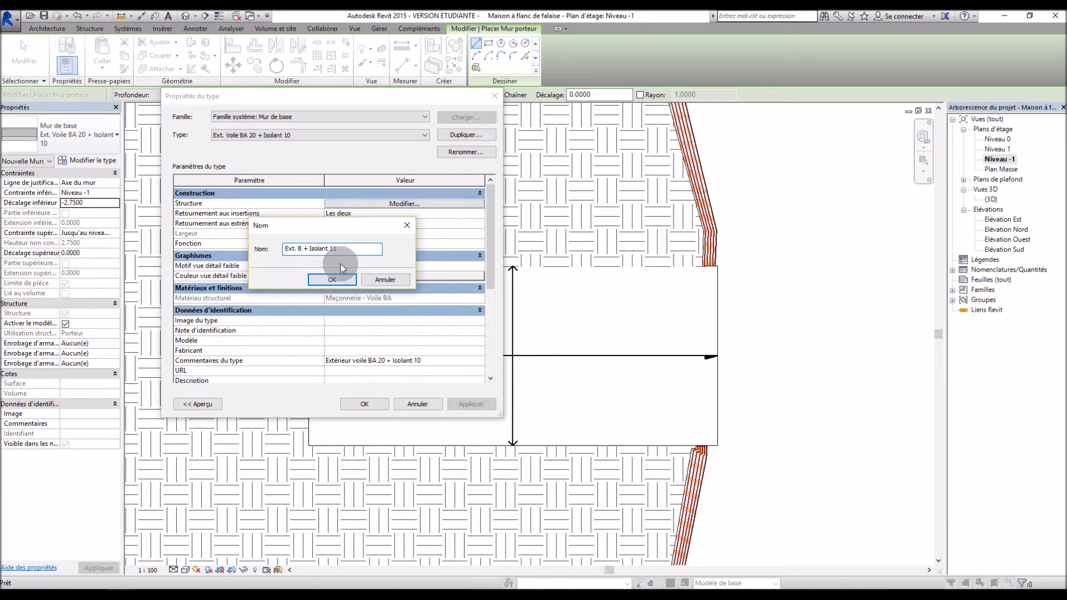
pyautogui.press('BackSpace')
pyautogui.press('BackSpace')
pyautogui.press('BackSpace')
pyautogui.press('BackSpace')
pyautogui.press('BackSpace')
pyautogui.press('BackSpace')
pyautogui.write('Intér')
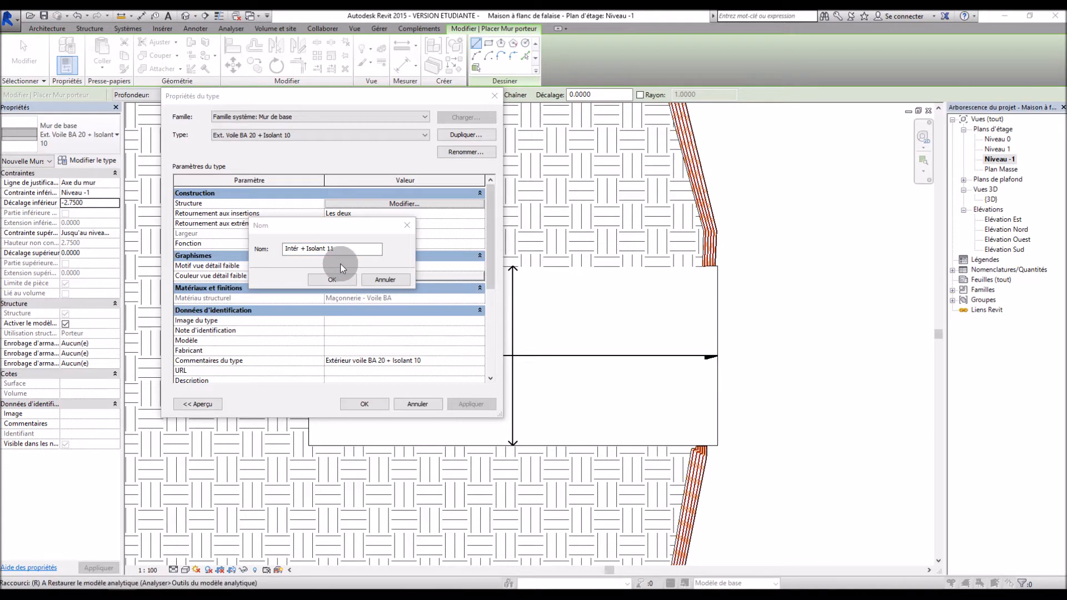
pyautogui.click(302, 249)
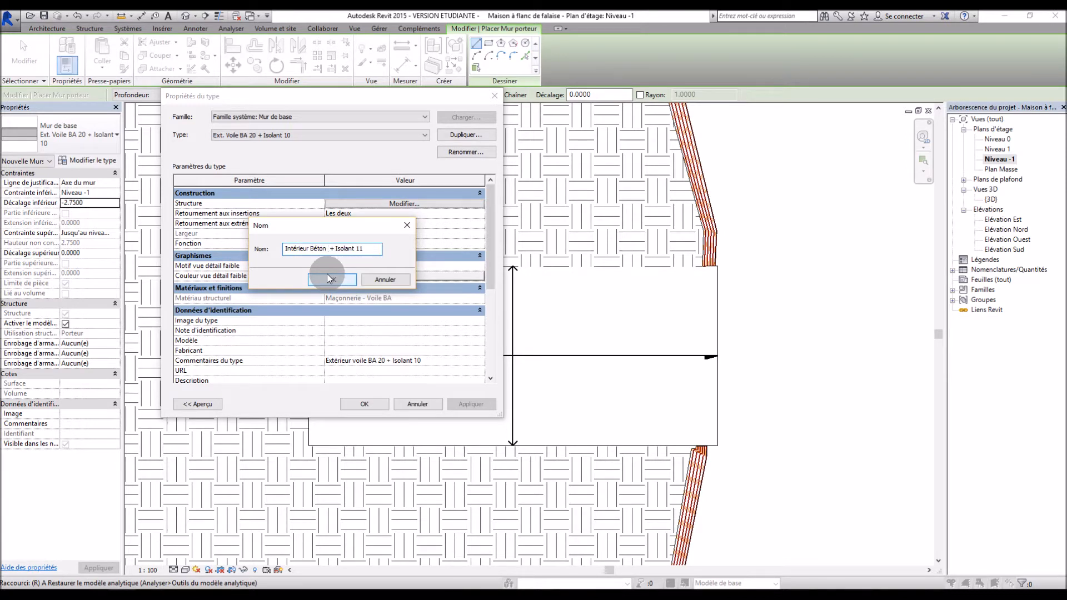
pyautogui.write('cm')
pyautogui.click(380, 248)
pyautogui.click(342, 248)
pyautogui.press('BackSpace')
pyautogui.press('BackSpace')
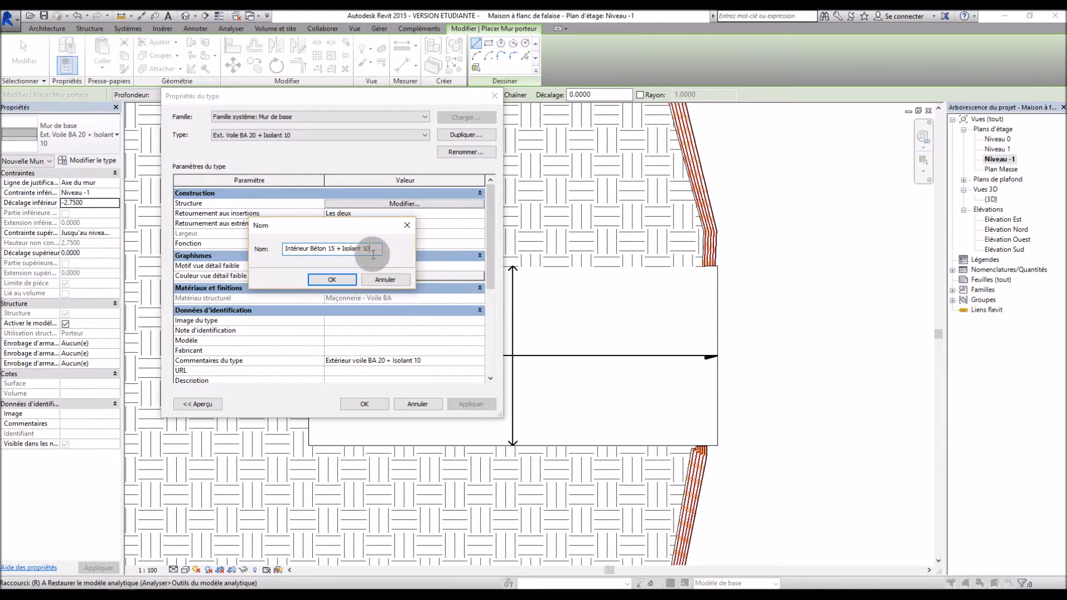
pyautogui.click(341, 279)
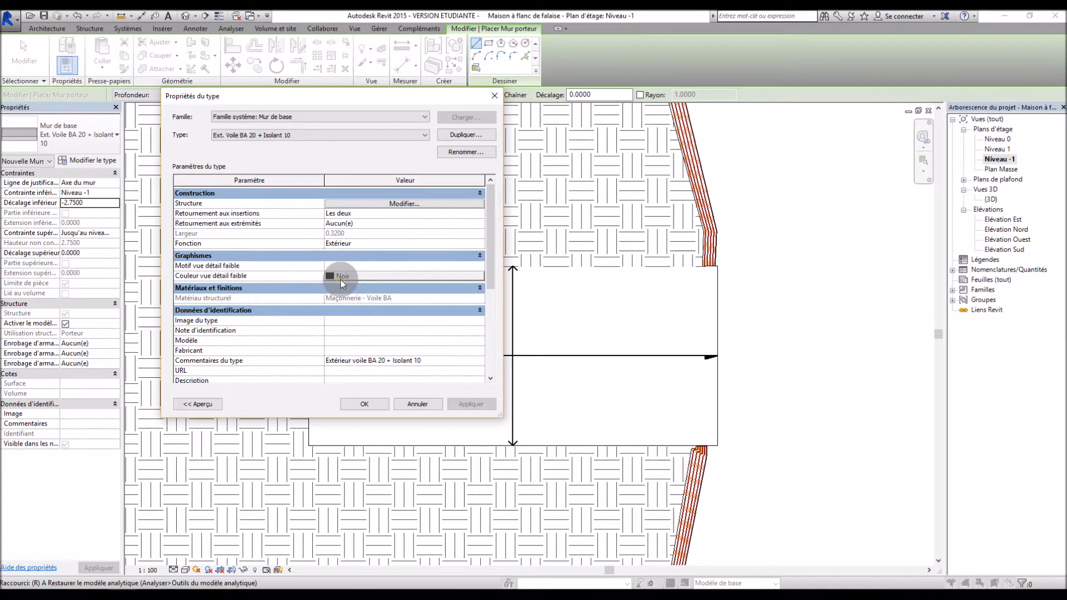
# Step: In the Intérieur Béton 15 + Isolant 10 wall assembly, delete the exterior finish layer and move the insulation layer inside the core boundary
pyautogui.click(410, 197)
pyautogui.click(411, 194)
pyautogui.click(404, 202)
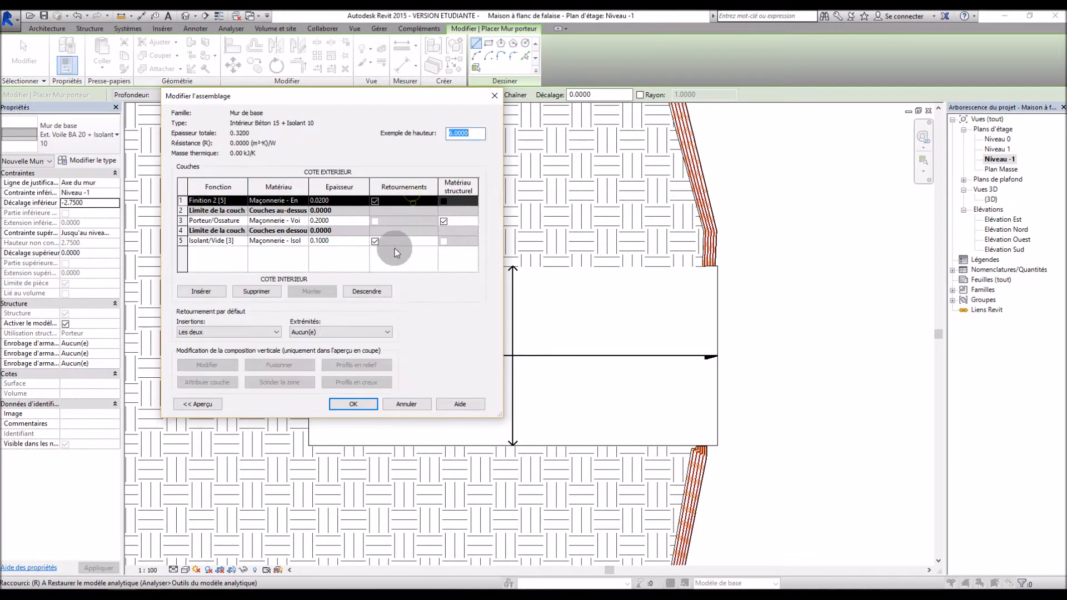
pyautogui.click(218, 241)
pyautogui.click(218, 200)
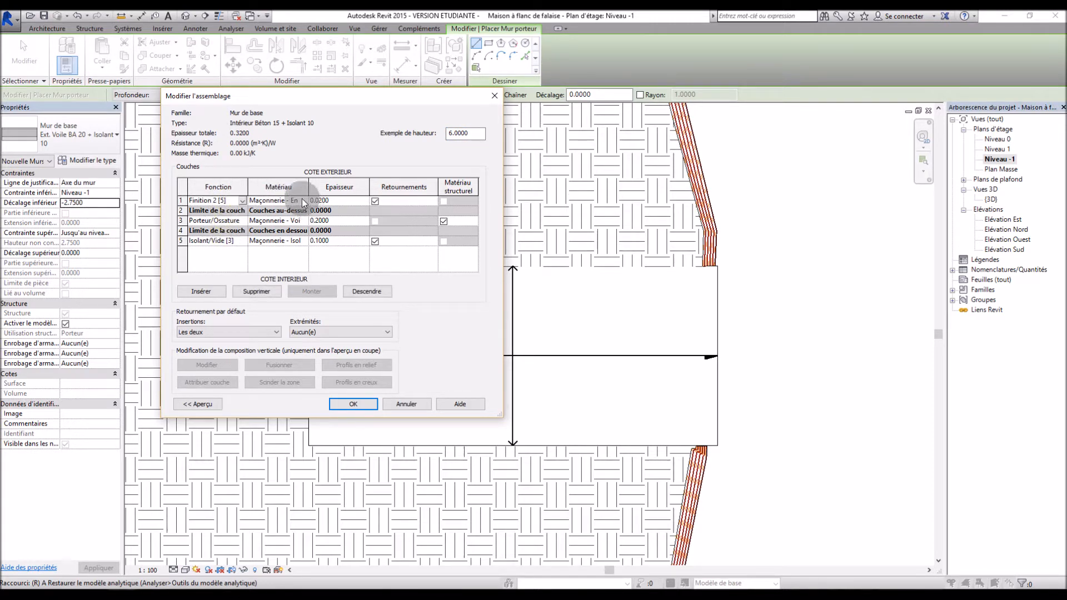
pyautogui.click(238, 291)
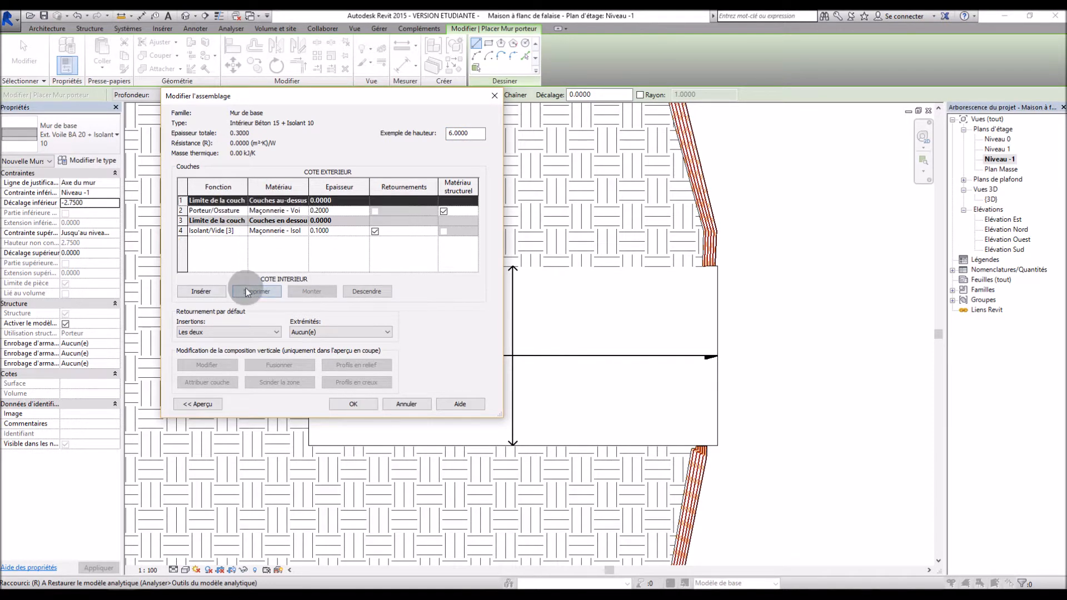
pyautogui.click(215, 230)
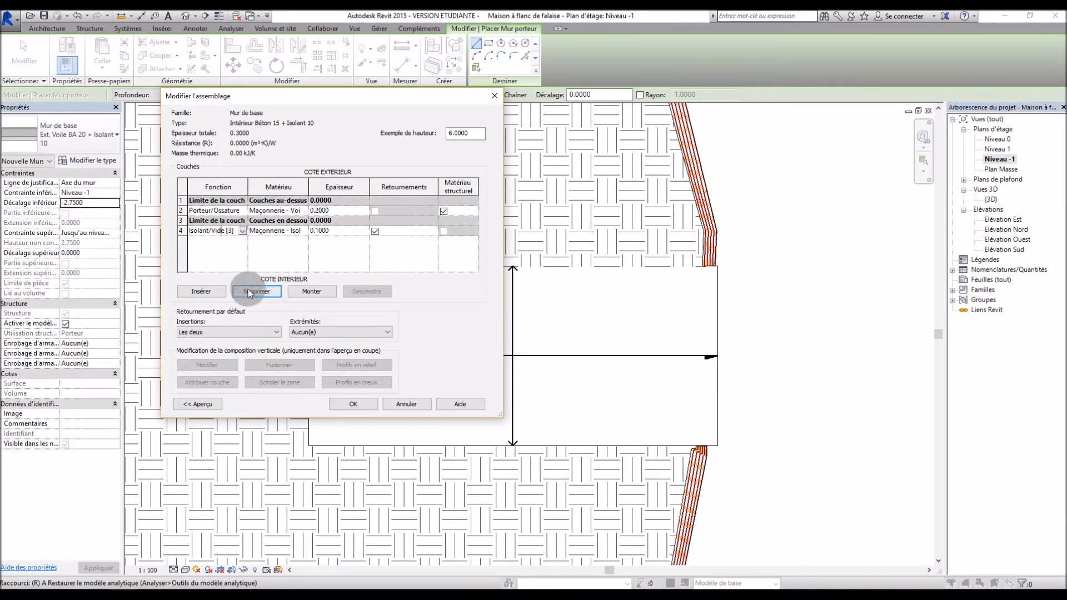
pyautogui.click(312, 291)
# Step: Assign the material Maçonnerie - Béton to the structural layer, set its thickness to 0.15, and confirm the wall type
pyautogui.click(275, 212)
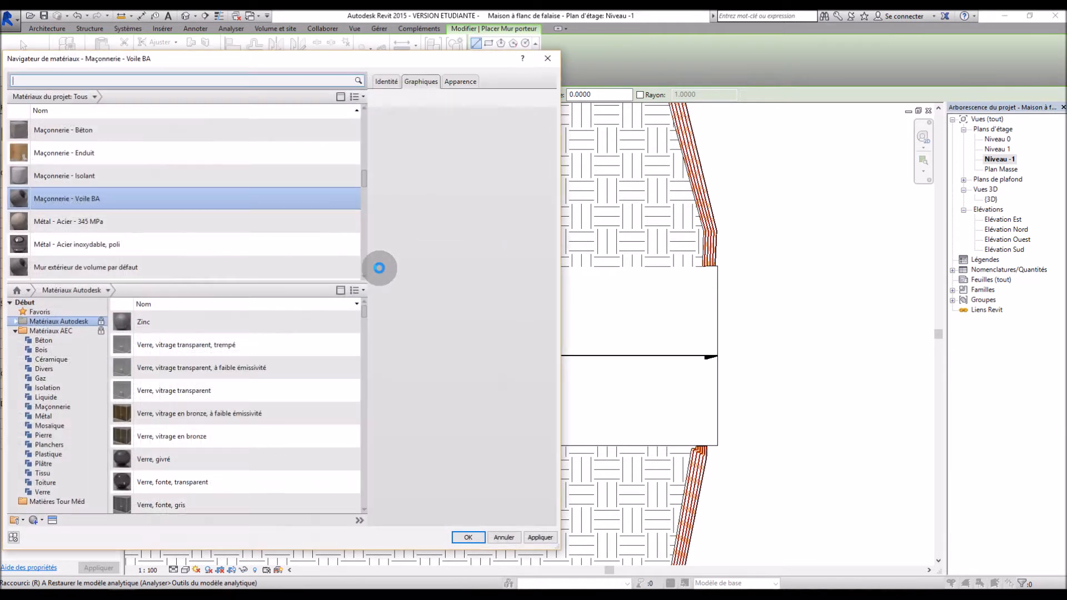
pyautogui.doubleClick(109, 126)
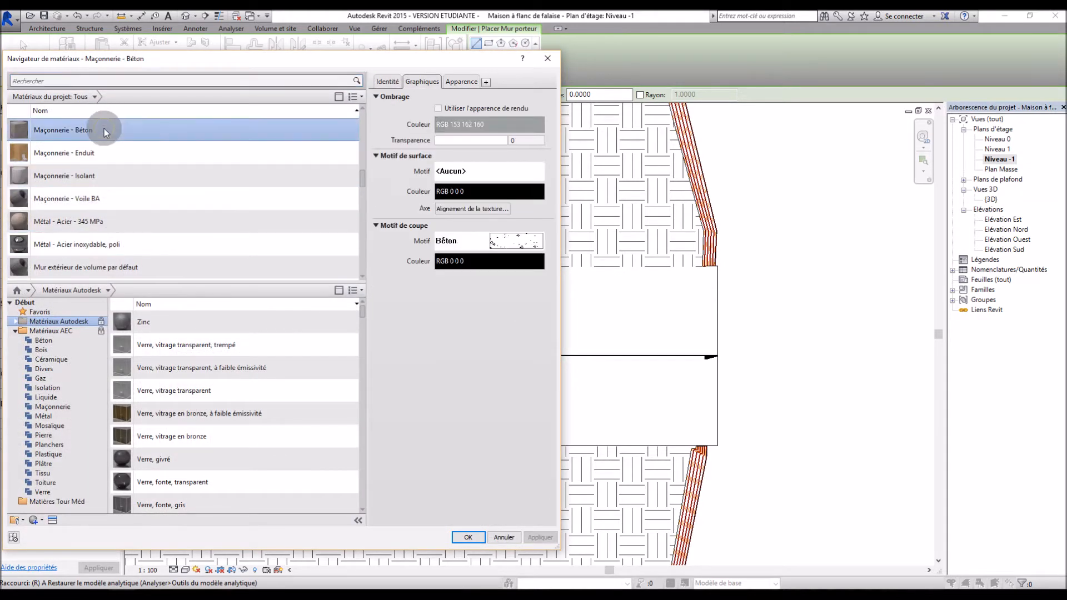
pyautogui.click(332, 209)
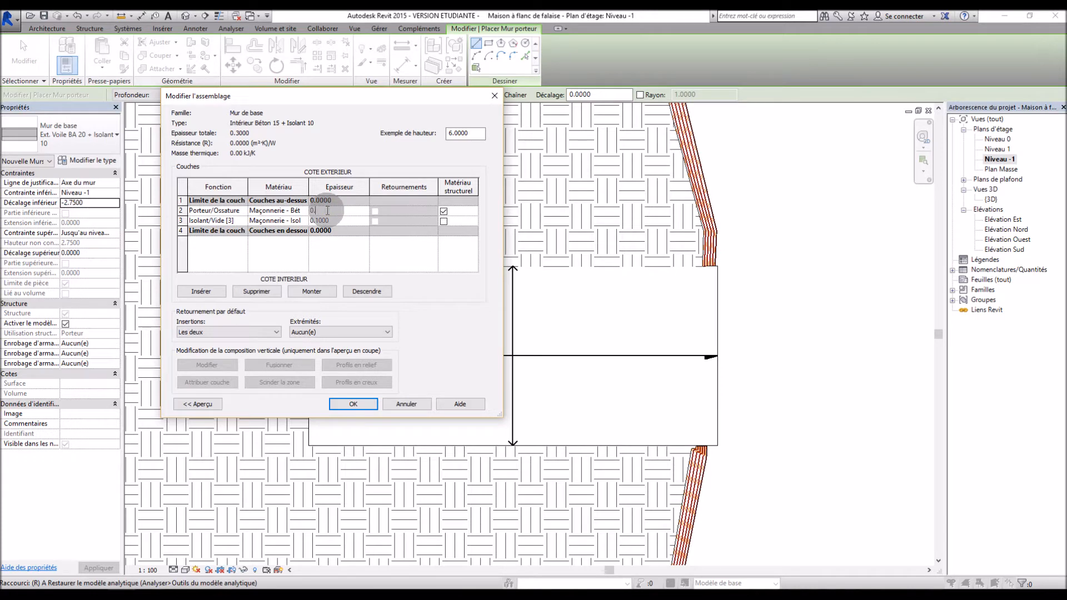
pyautogui.click(367, 408)
pyautogui.click(365, 404)
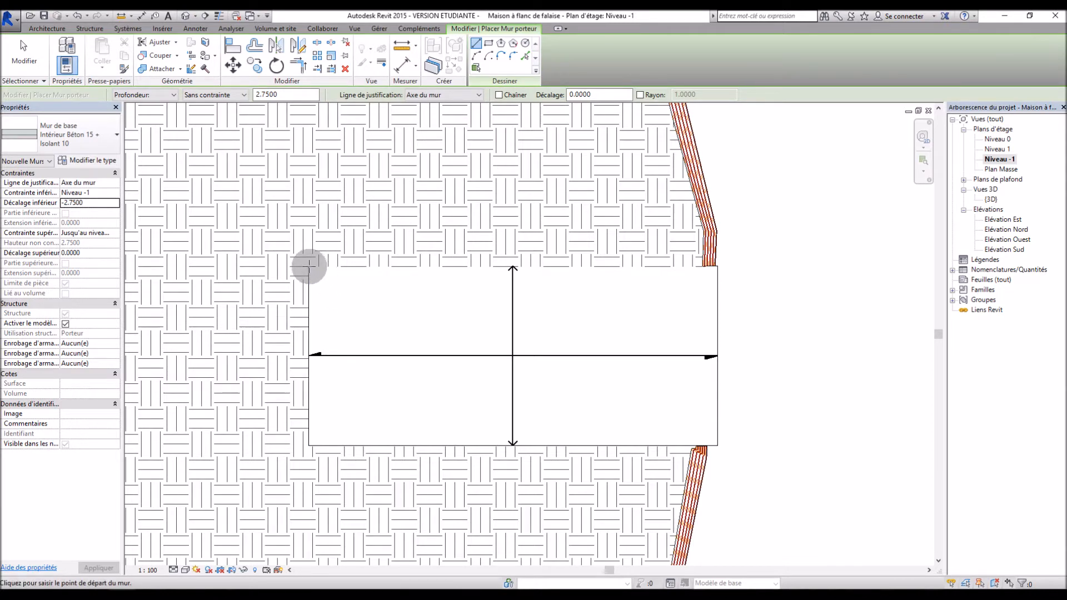
pyautogui.click(295, 92)
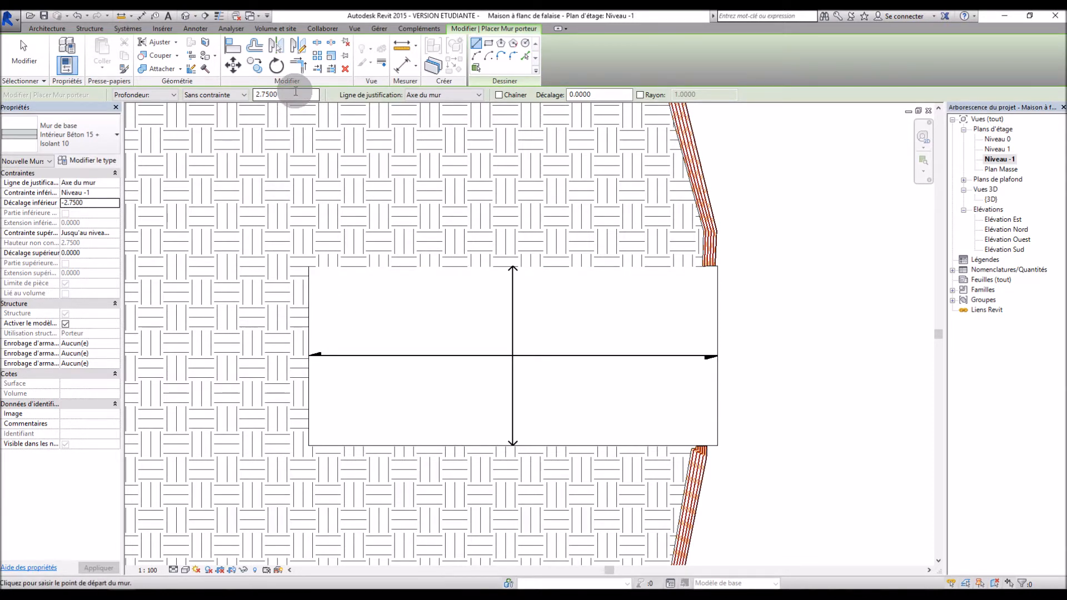
pyautogui.click(245, 97)
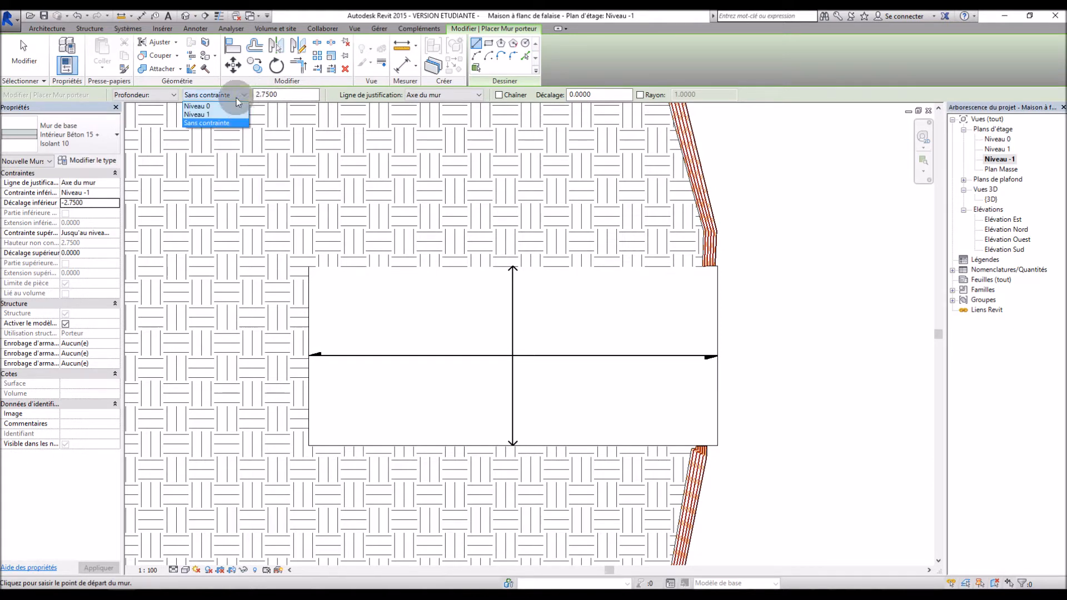
pyautogui.click(220, 114)
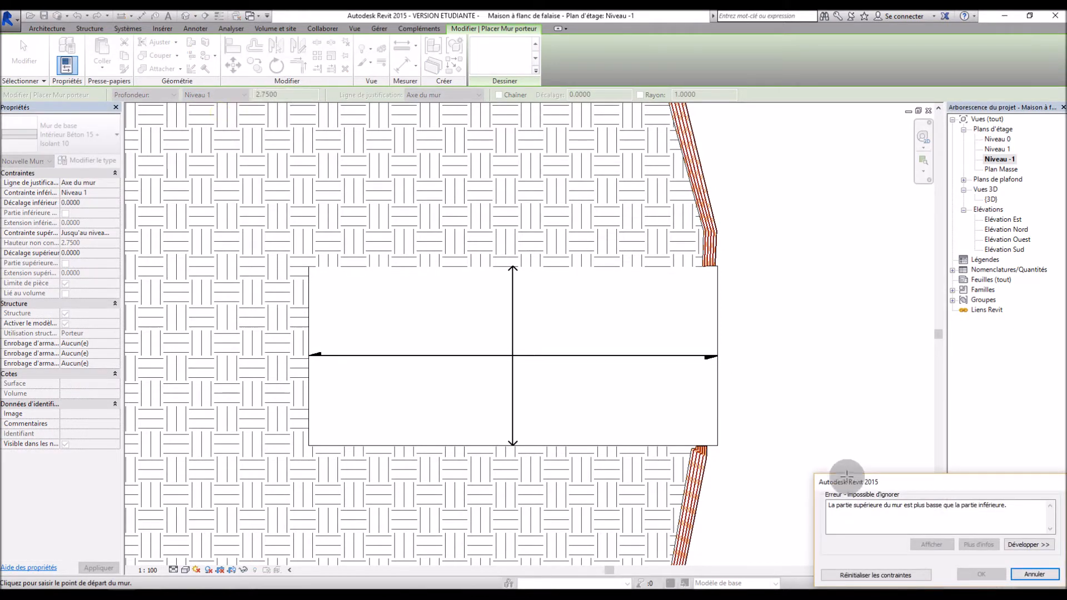
pyautogui.click(1029, 573)
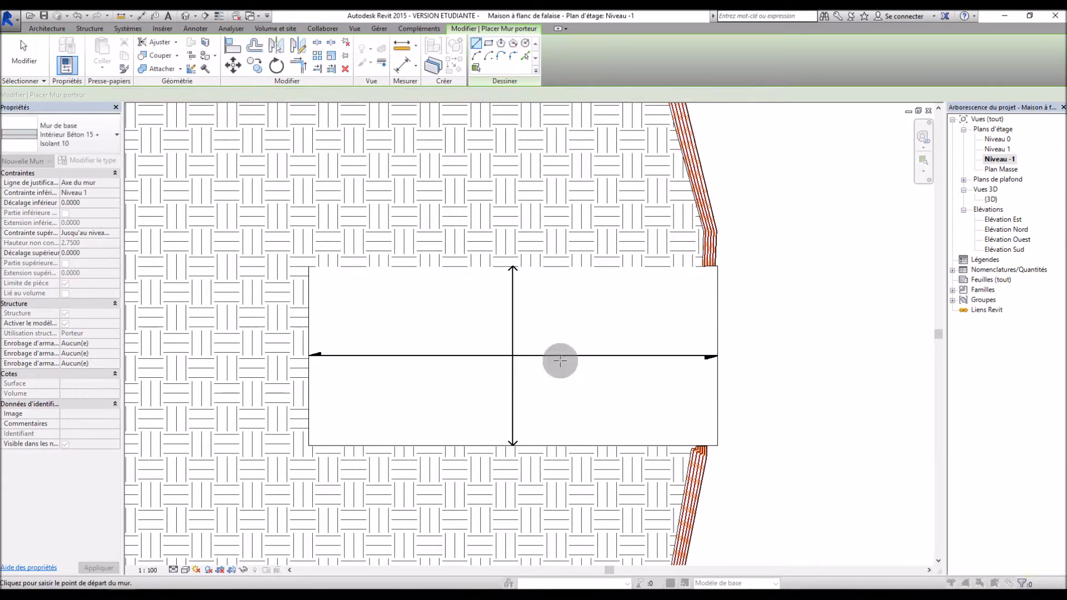
# Step: Set the new walls to rise by height up to Niveau 1, with the location line at Nu fini: Extérieur
pyautogui.click(168, 96)
pyautogui.click(142, 104)
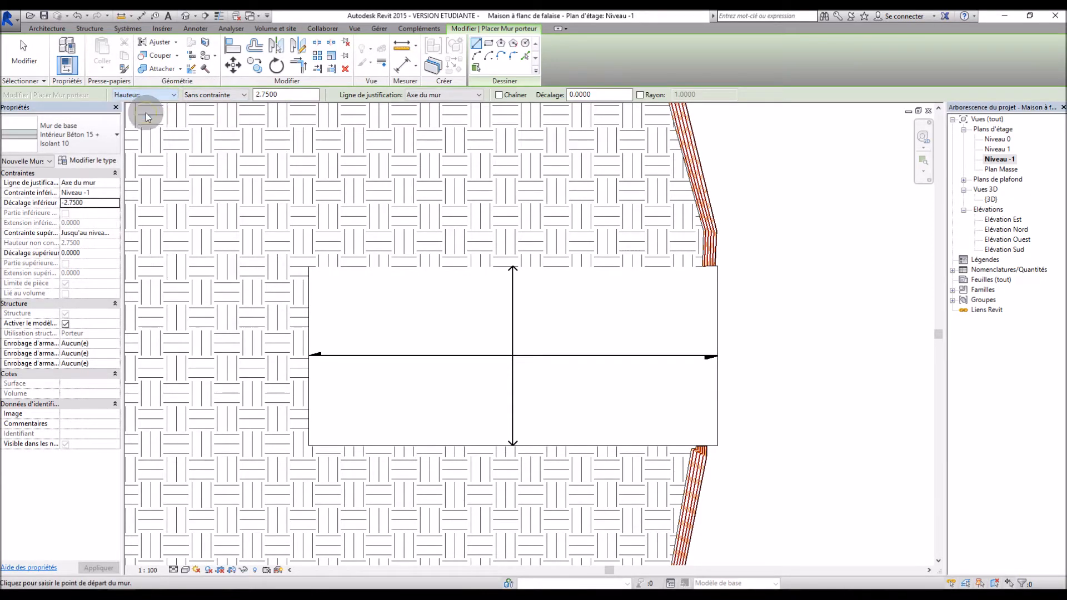
pyautogui.click(214, 95)
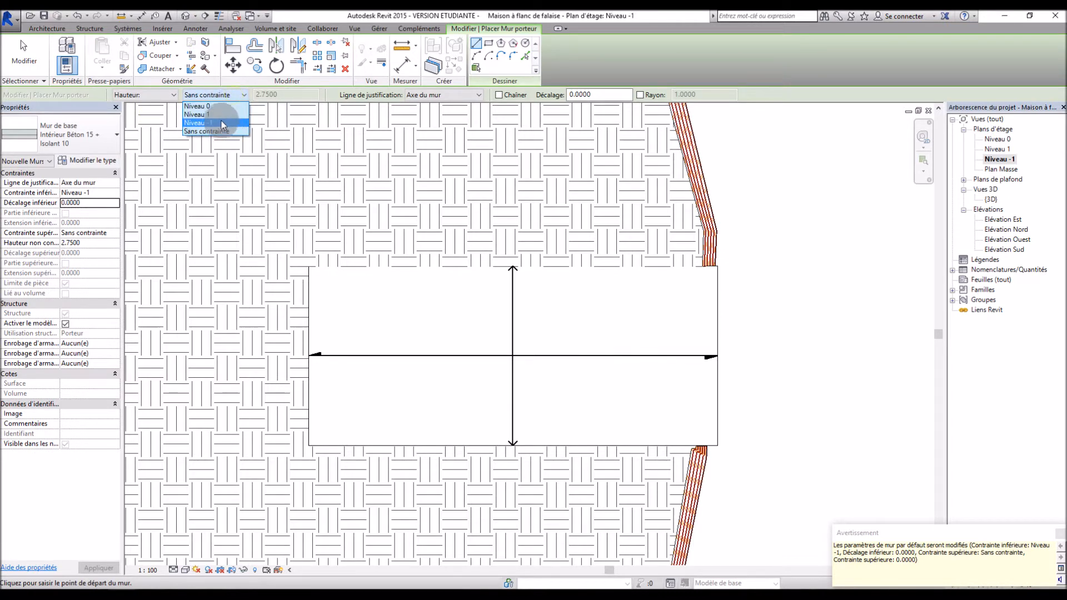
pyautogui.click(221, 114)
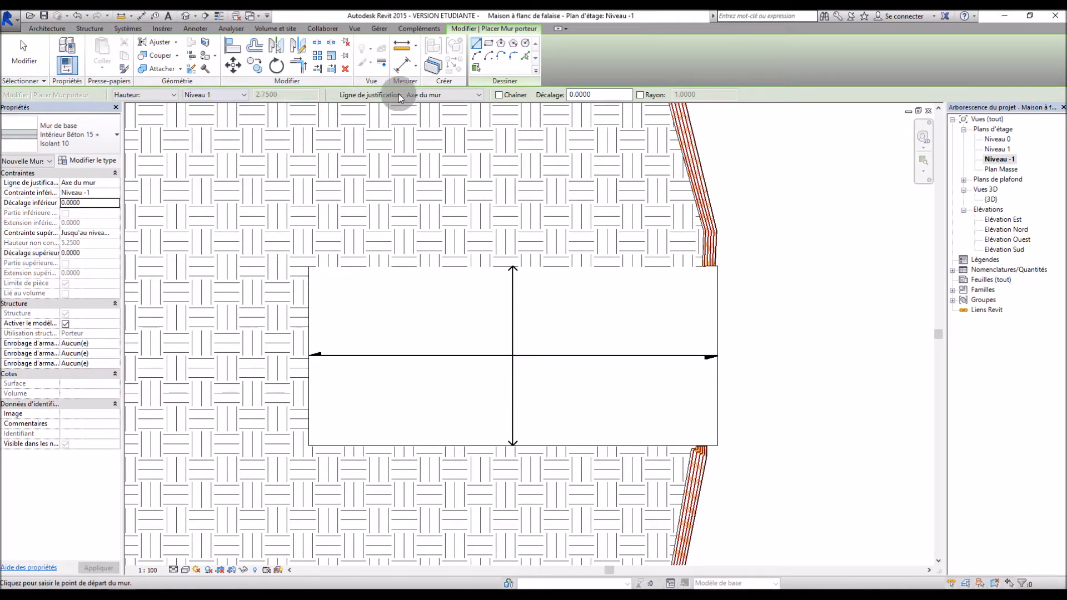
pyautogui.click(451, 94)
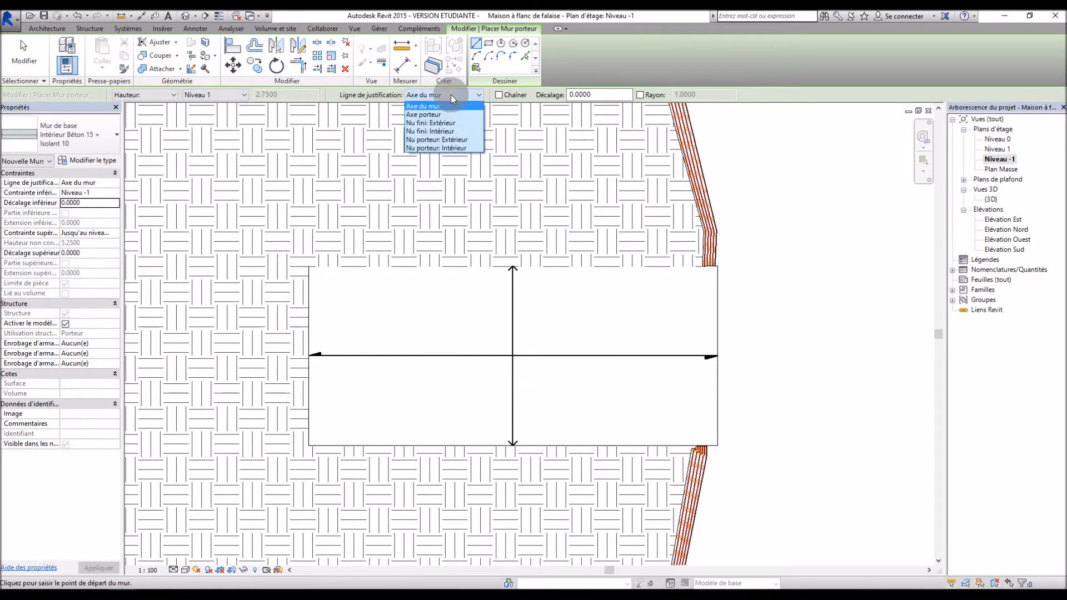
pyautogui.click(458, 122)
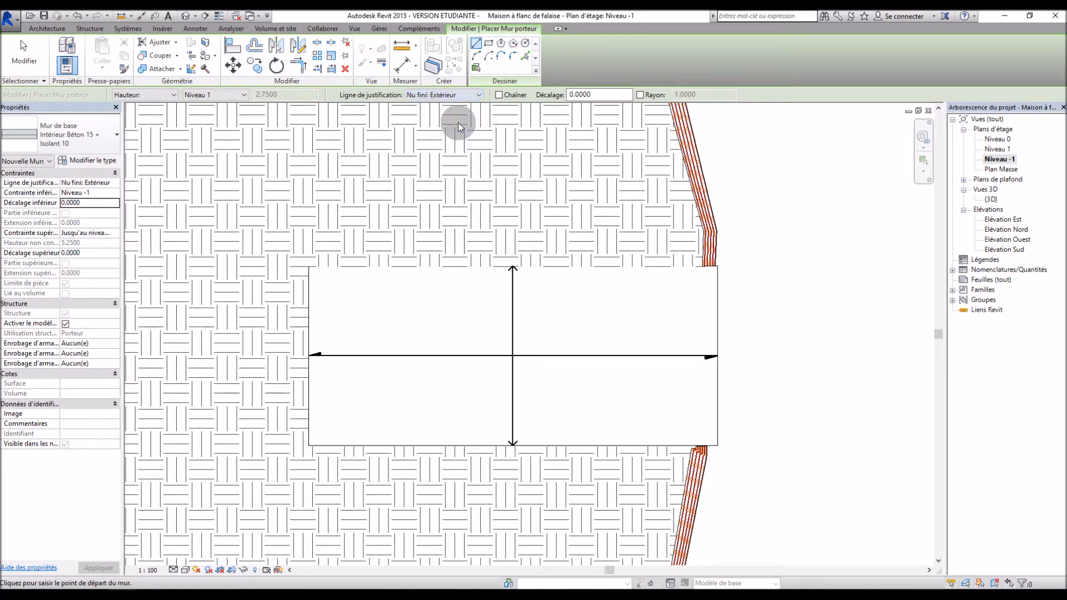
# Step: Draw walls along the slab's two 10.25 m sides and its inland end, leaving the cliff side open, and check them in 3D
pyautogui.click(310, 269)
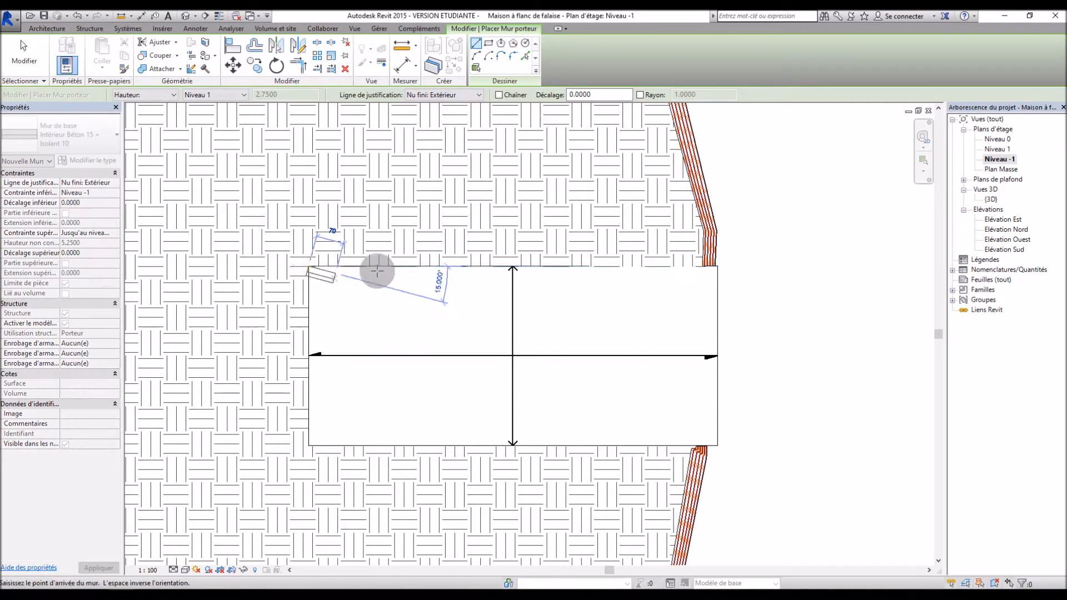
pyautogui.click(707, 263)
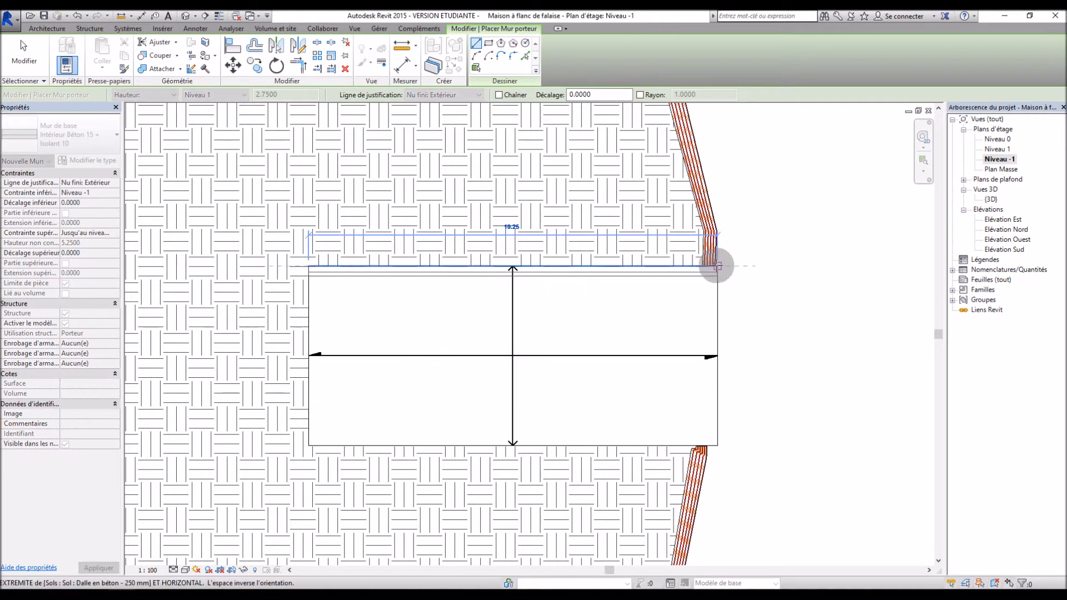
pyautogui.click(716, 447)
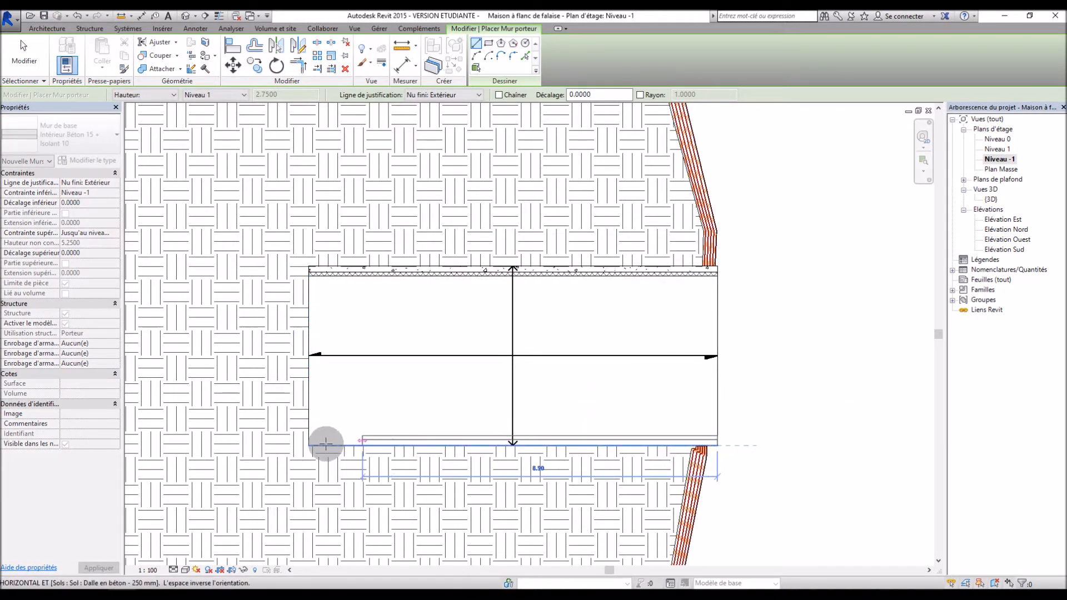
pyautogui.click(310, 445)
pyautogui.click(310, 445)
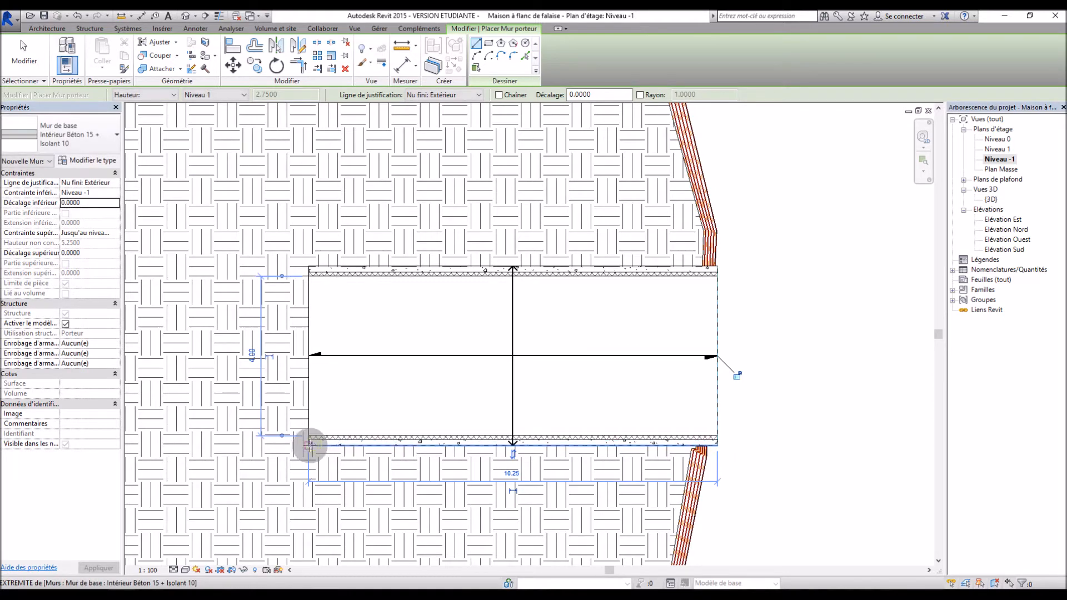
pyautogui.click(309, 267)
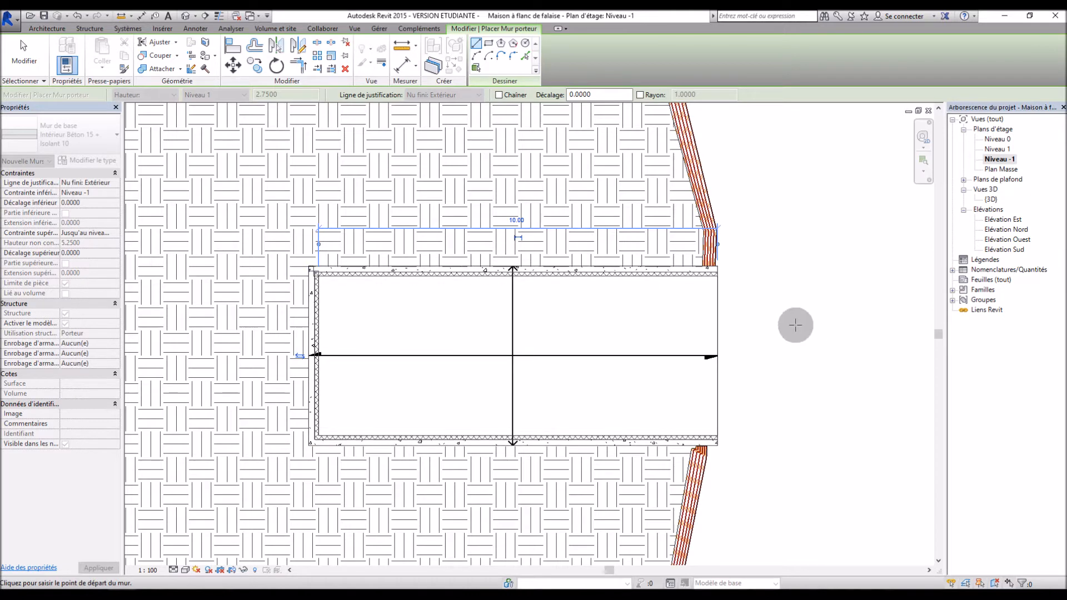
pyautogui.doubleClick(989, 199)
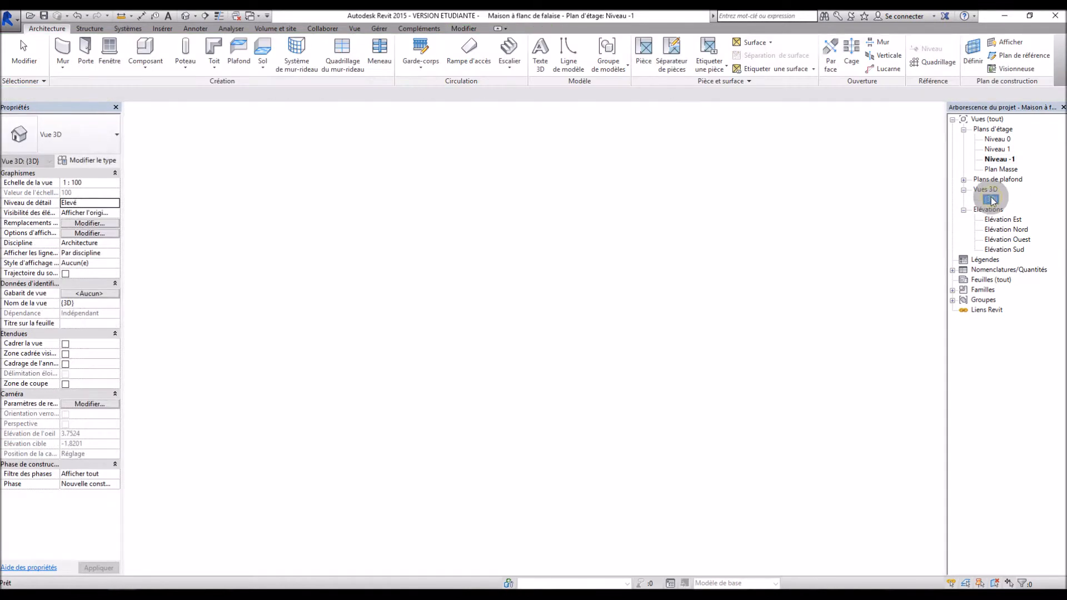
pyautogui.keyDown('shift'); pyautogui.moveTo(787, 333); pyautogui.dragTo(648, 303, button='middle'); pyautogui.keyUp('shift')
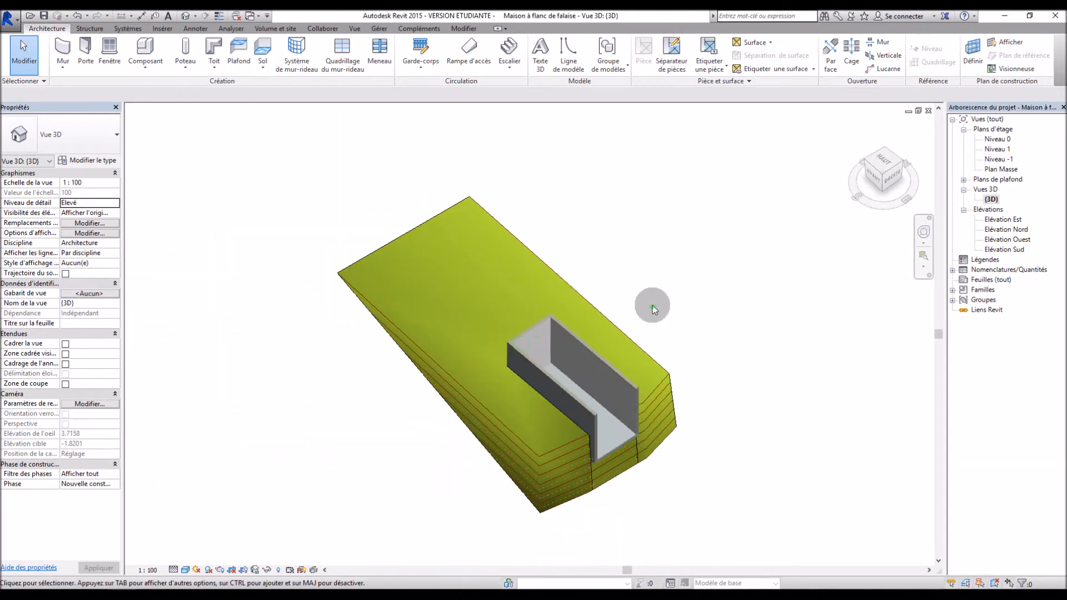
# Step: In the Niveau -1 plan, draw an Int. plâtre 100 mm architectural wall across the slab, about 2.25 m from the inland wall
pyautogui.doubleClick(999, 159)
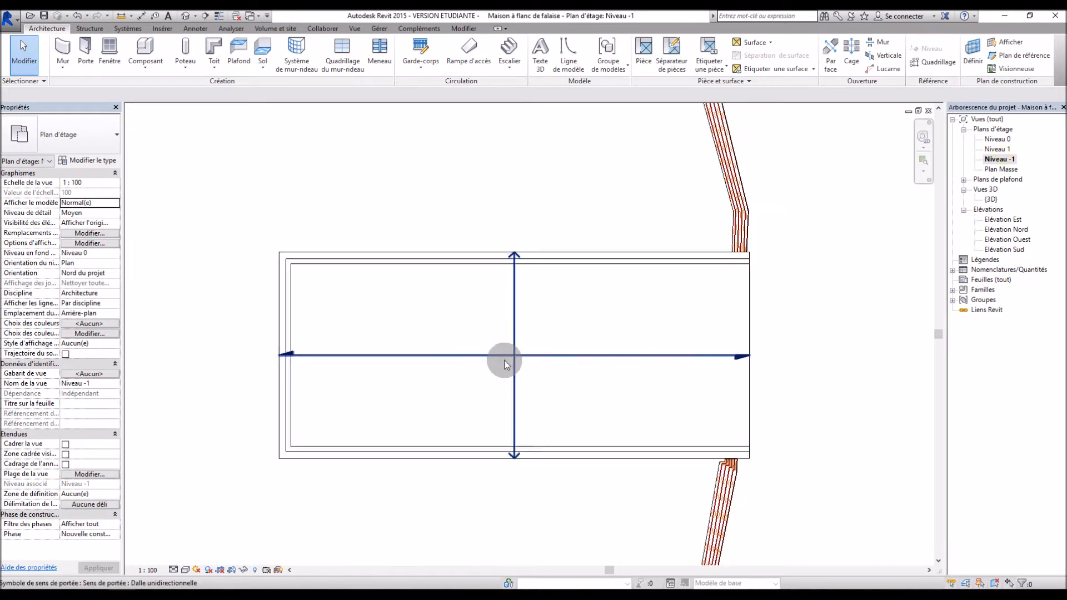
pyautogui.scroll(1, 506, 364)
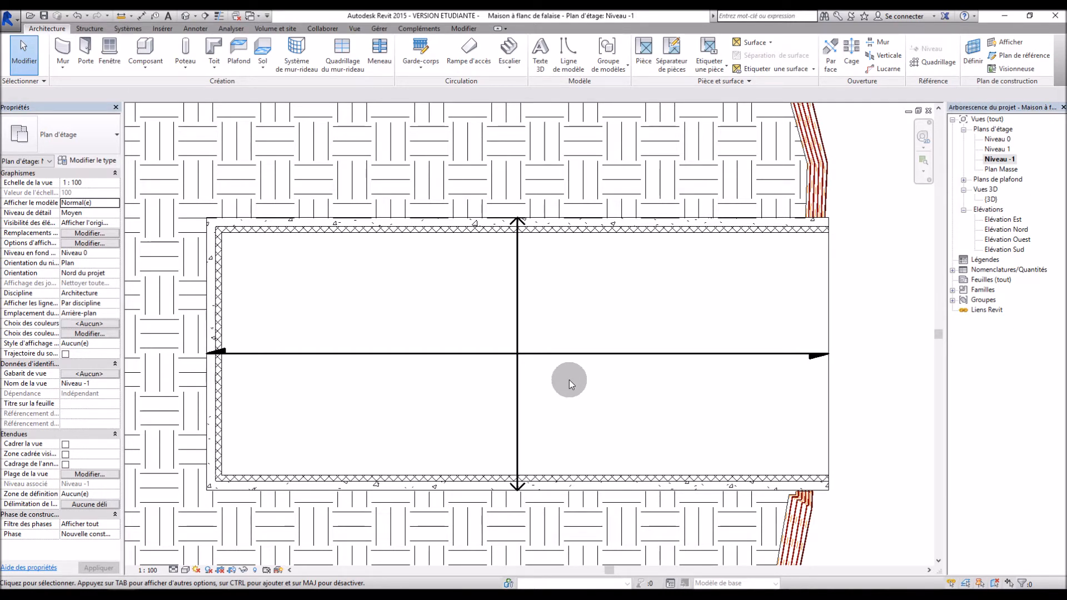
pyautogui.click(62, 67)
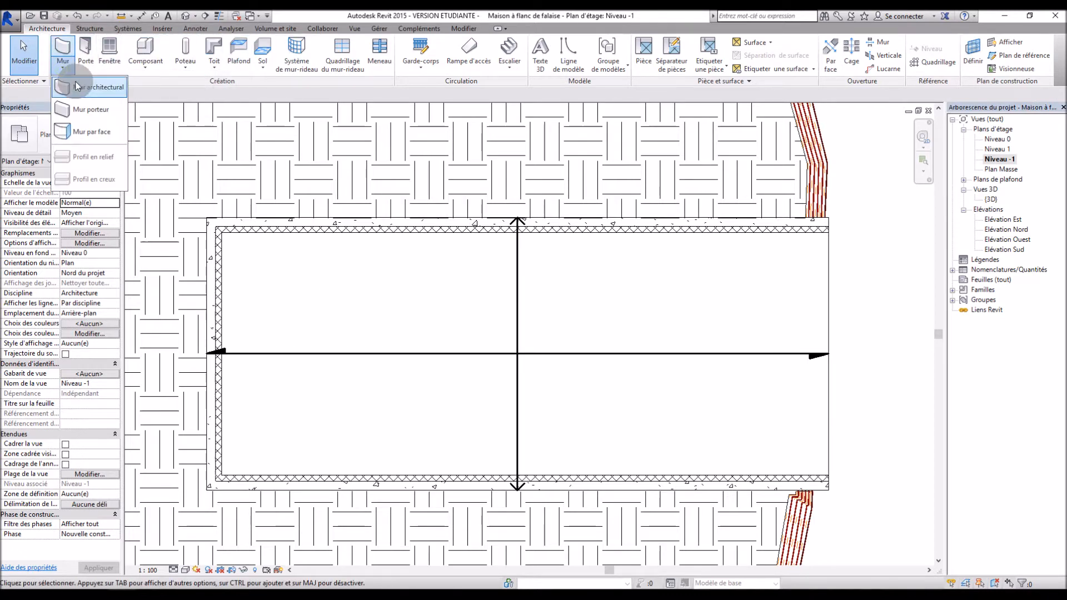
pyautogui.click(92, 88)
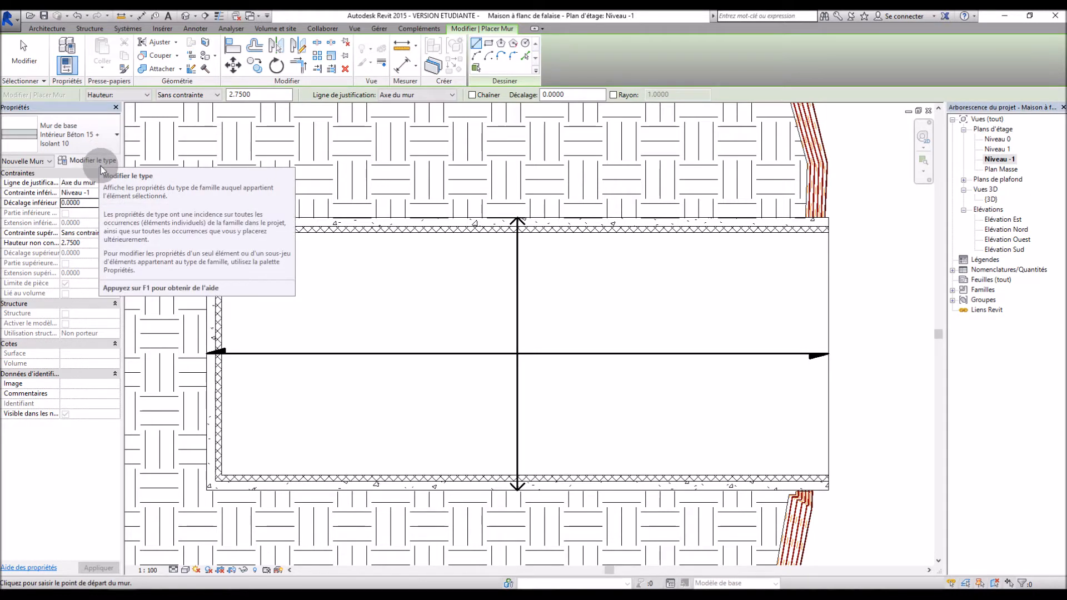
pyautogui.click(82, 138)
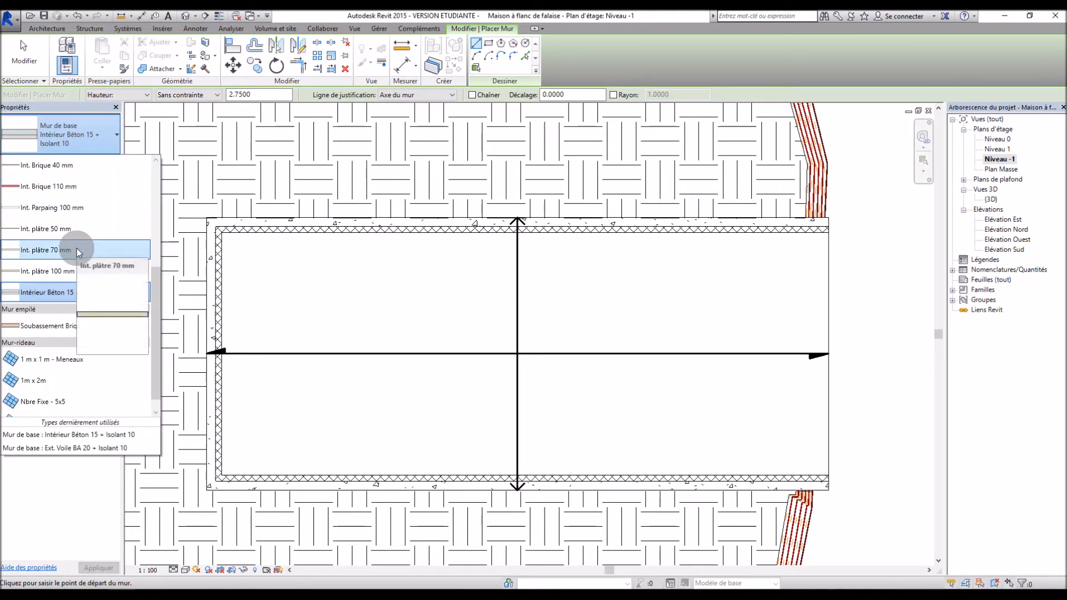
pyautogui.click(51, 273)
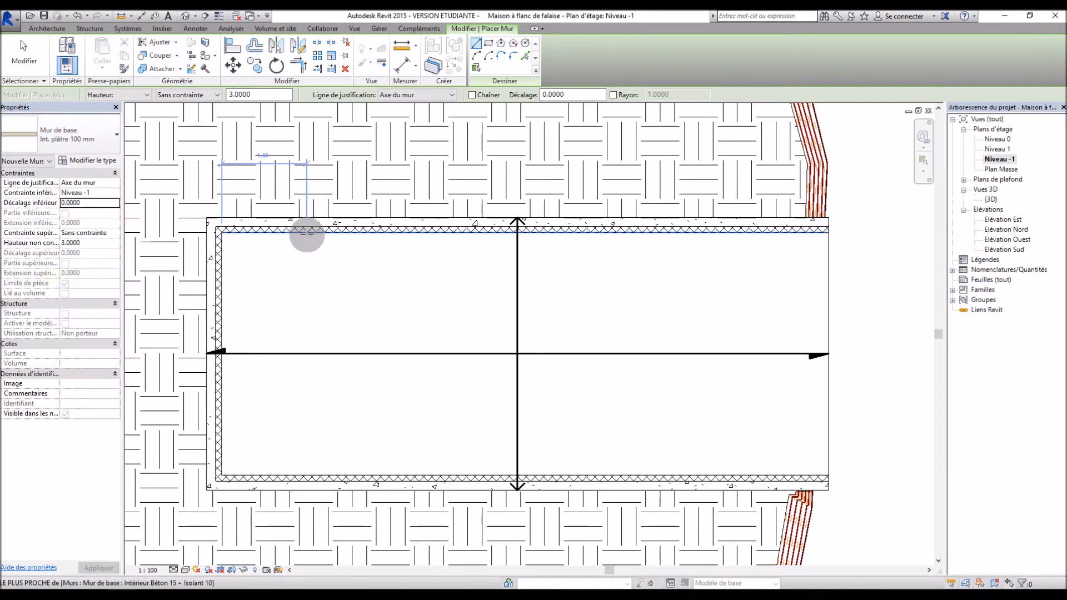
pyautogui.click(362, 234)
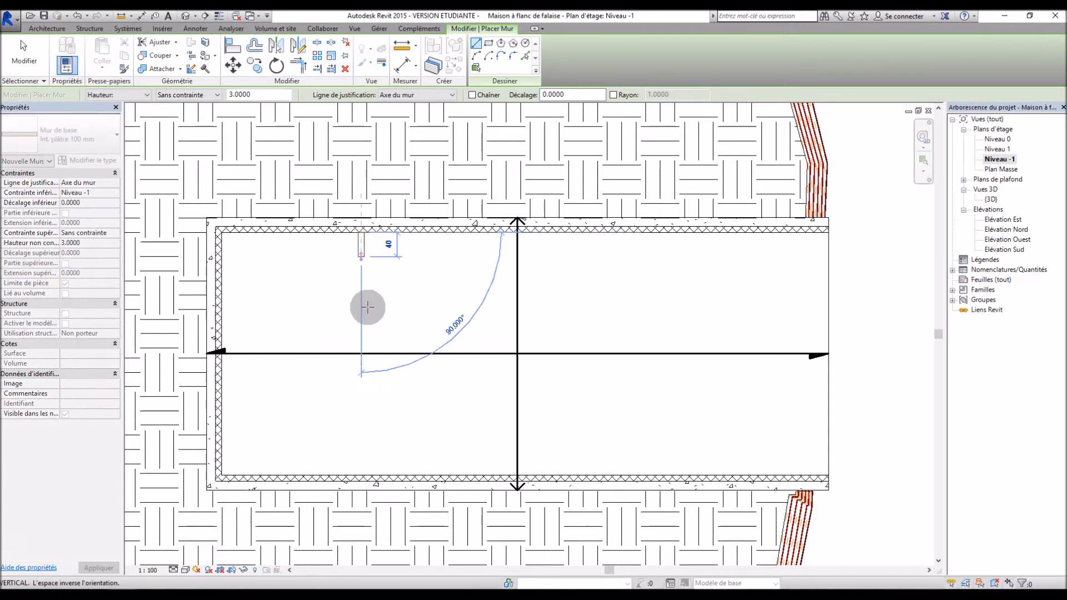
pyautogui.click(359, 473)
pyautogui.press('Escape')
pyautogui.press('Escape')
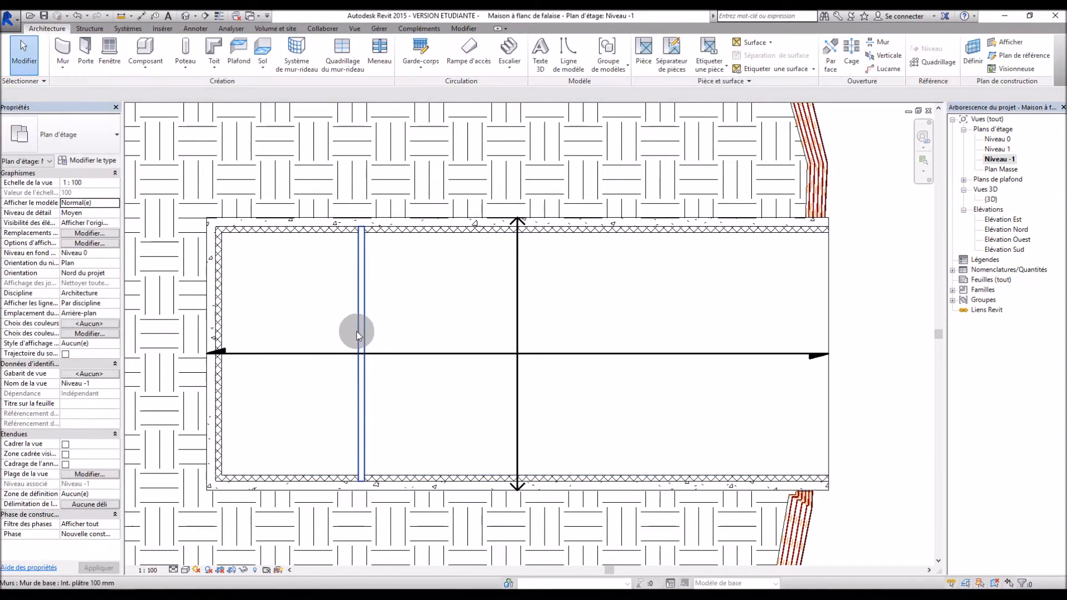
# Step: Set the top constraint of the plaster partition to Niveau 0
pyautogui.click(359, 335)
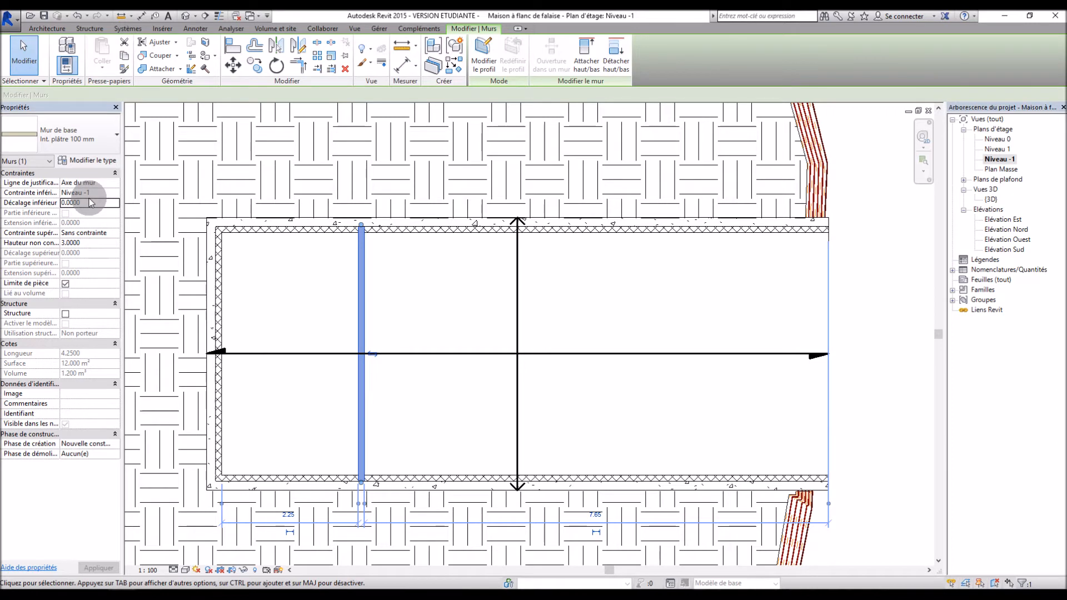
pyautogui.click(115, 233)
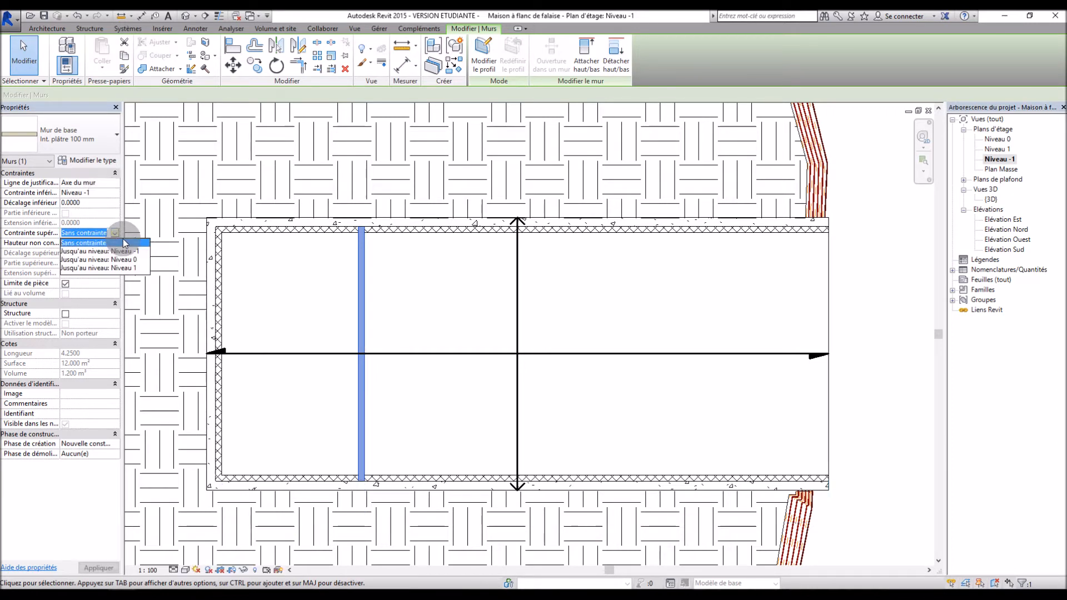
pyautogui.click(113, 252)
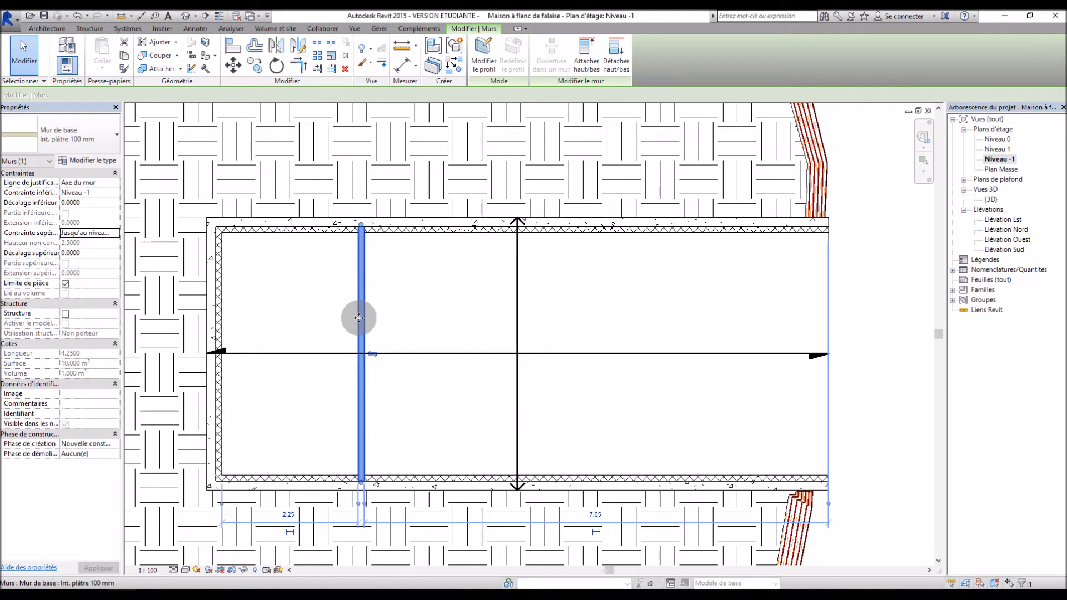
# Step: Set the plaster partition's distance from the inland wall to 2.5 m
pyautogui.click(287, 517)
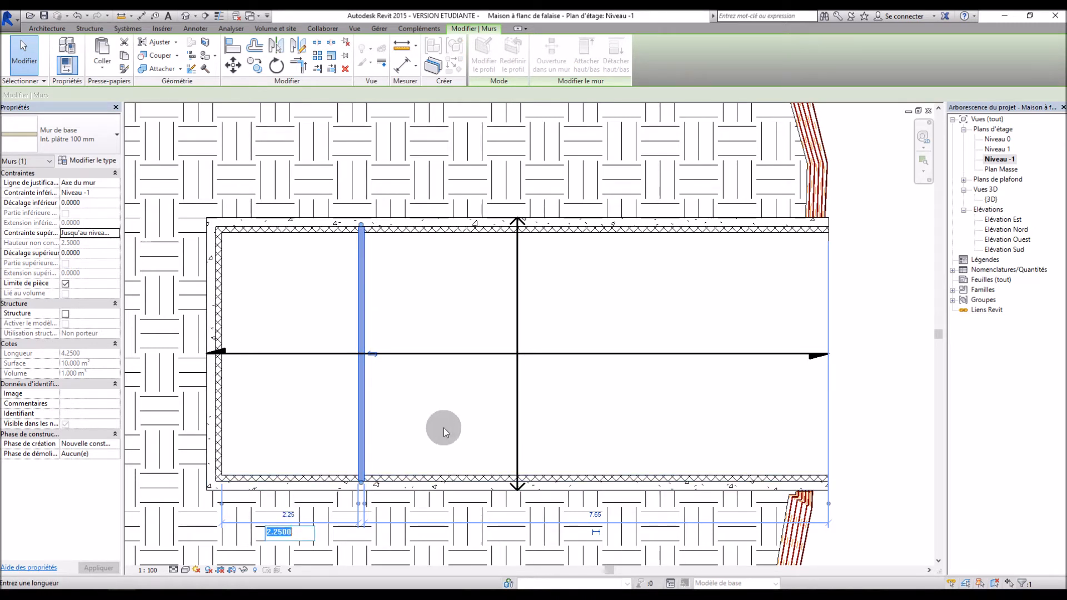
pyautogui.write('2.5')
pyautogui.press('Return')
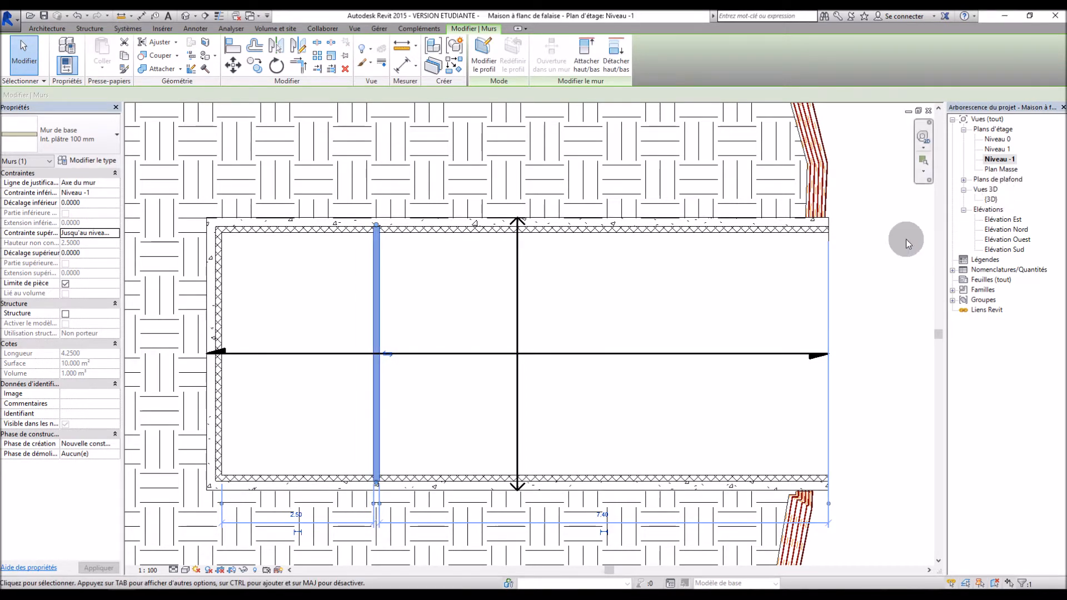
pyautogui.click(874, 274)
pyautogui.scroll(-1, 694, 379)
pyautogui.scroll(1, 694, 379)
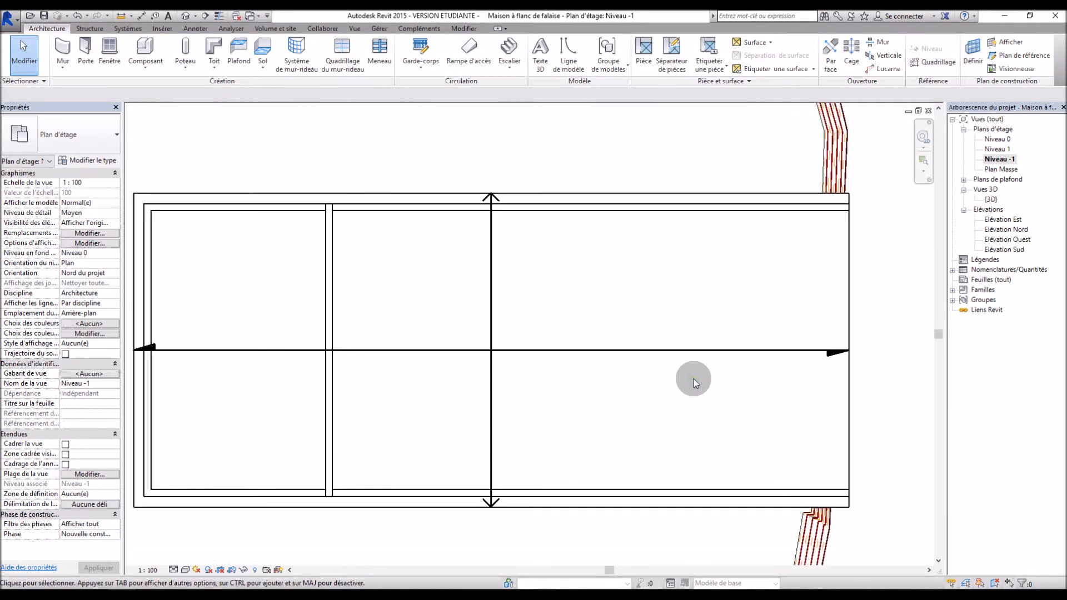
# Step: Draw a Générique - Ext. 200 mm structural wall about 3.42 m long from the upper side wall, on the cliff side of the plaster partition
pyautogui.click(62, 66)
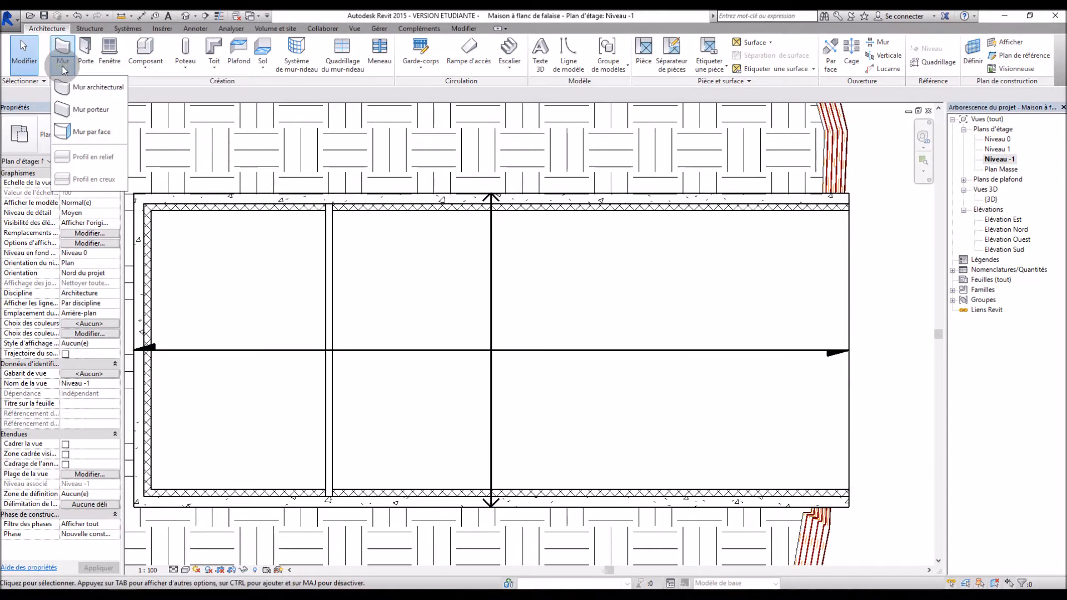
pyautogui.click(86, 113)
pyautogui.click(81, 140)
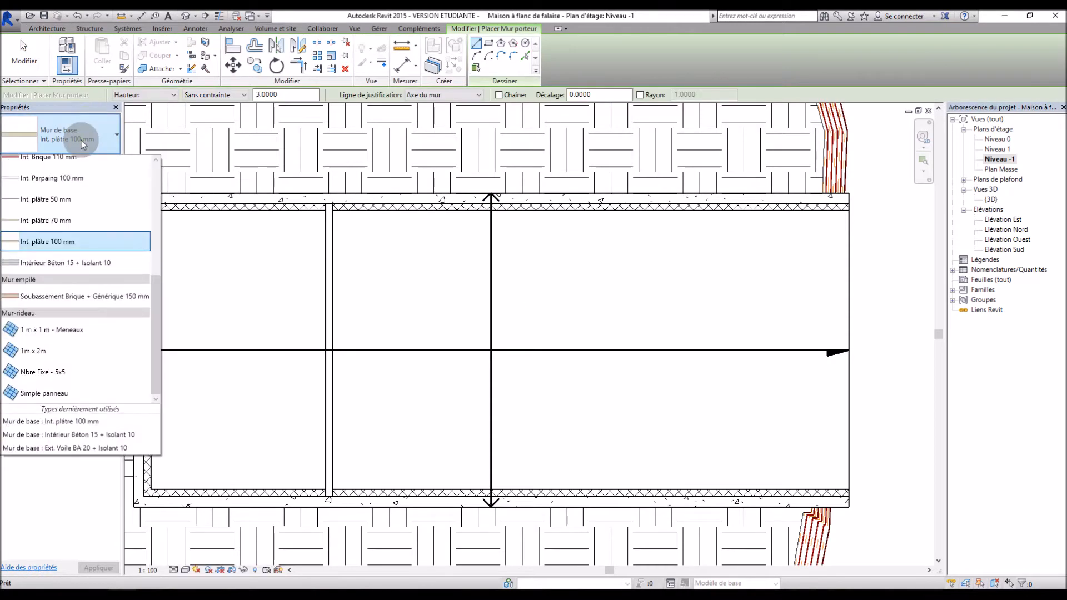
pyautogui.scroll(3, 92, 226)
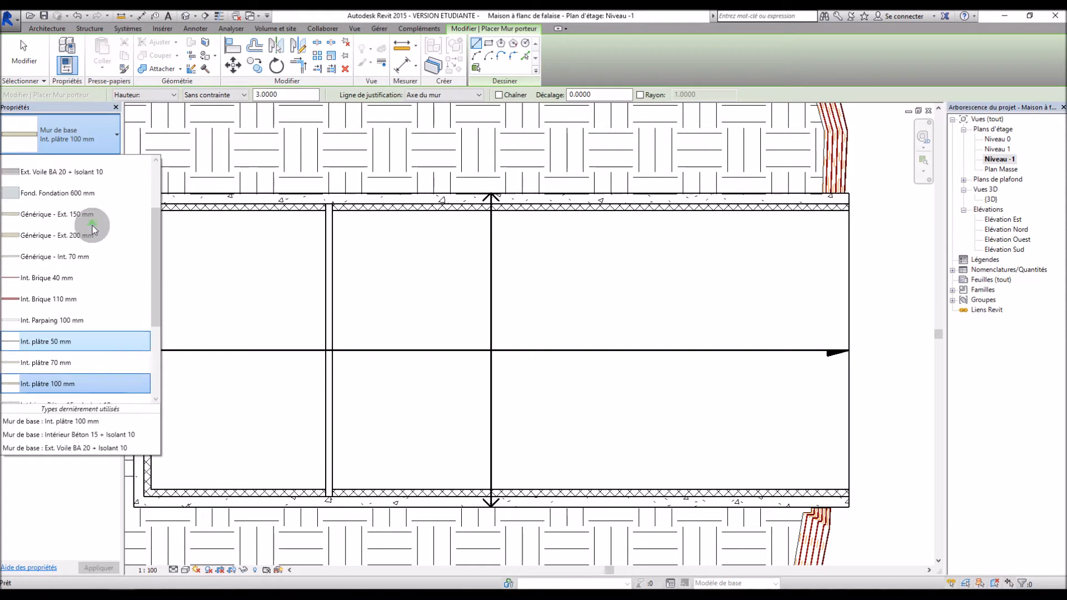
pyautogui.click(85, 236)
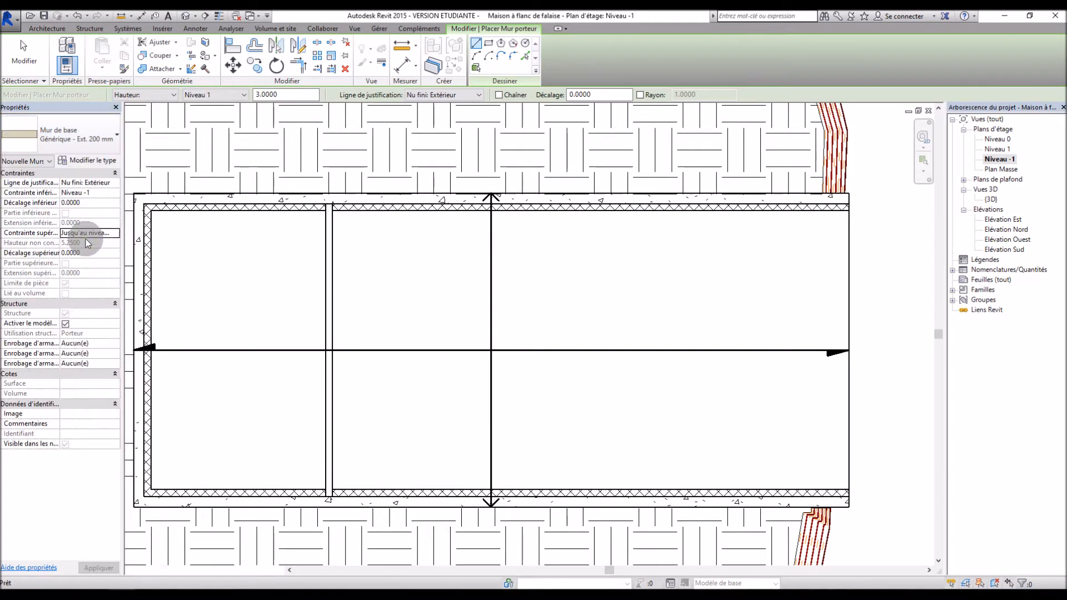
pyautogui.click(513, 210)
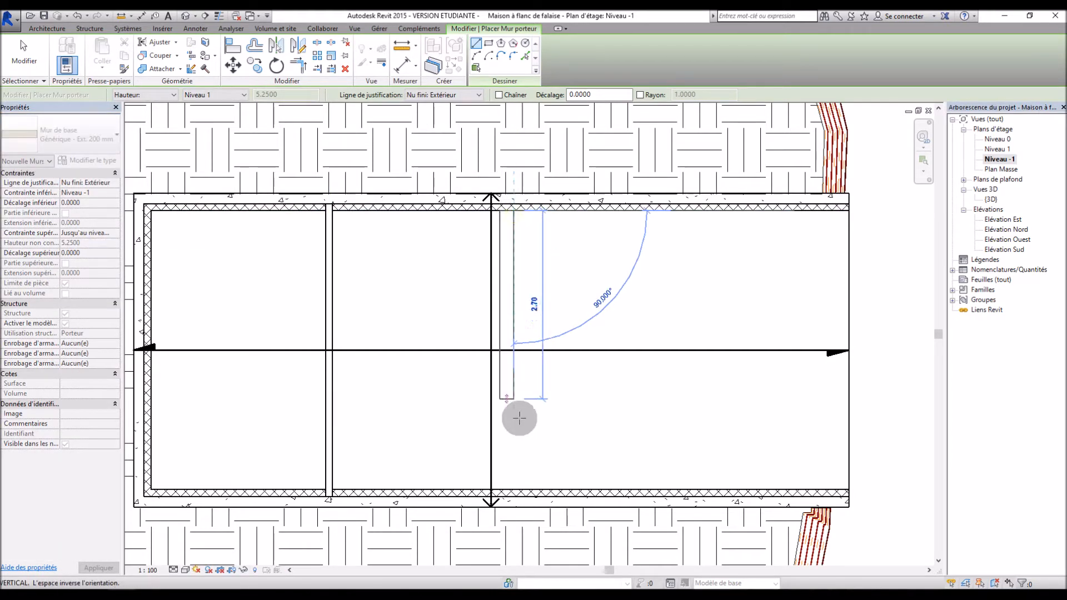
pyautogui.click(514, 439)
pyautogui.press('Escape')
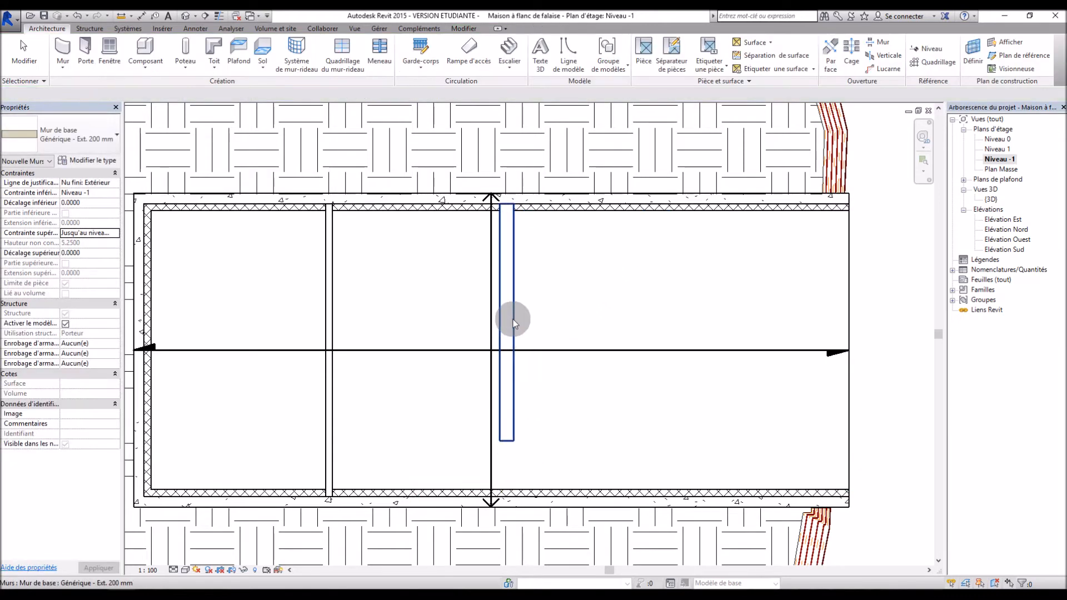
pyautogui.press('Escape')
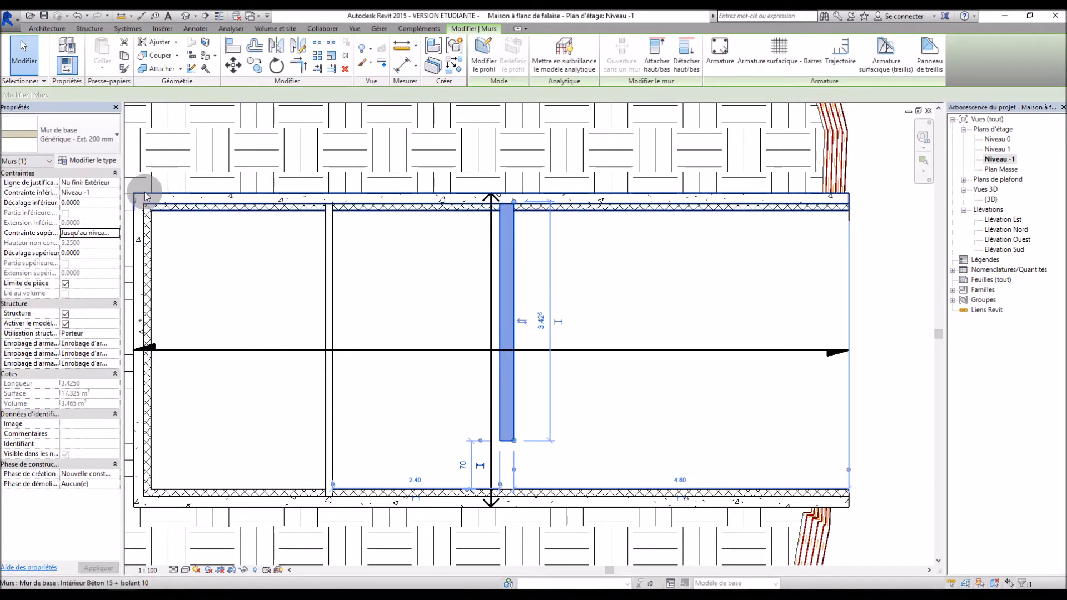
# Step: Set the top constraint of the 200 mm structural wall to Niveau 0
pyautogui.click(117, 232)
pyautogui.click(116, 260)
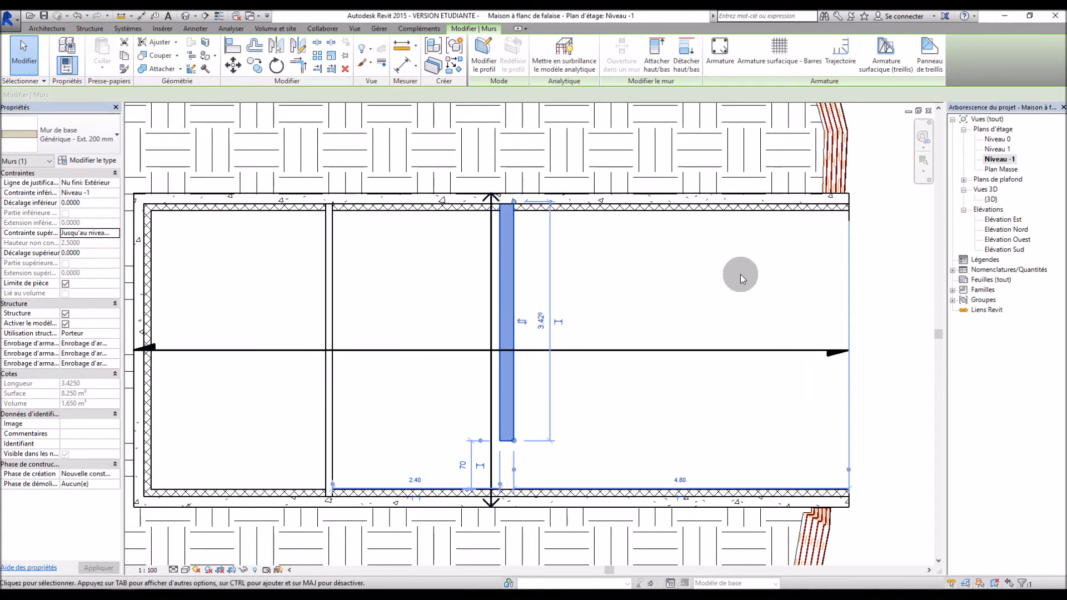
pyautogui.click(613, 298)
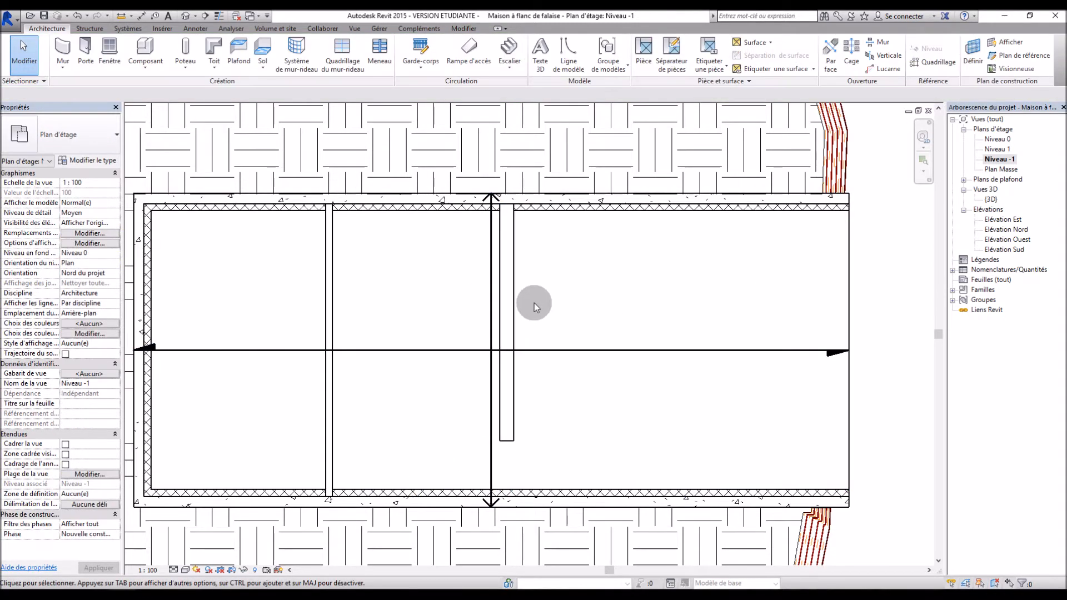
# Step: Set the distance between the plaster partition and the 200 mm structural wall to 2 m
pyautogui.click(508, 301)
pyautogui.scroll(-2, 619, 338)
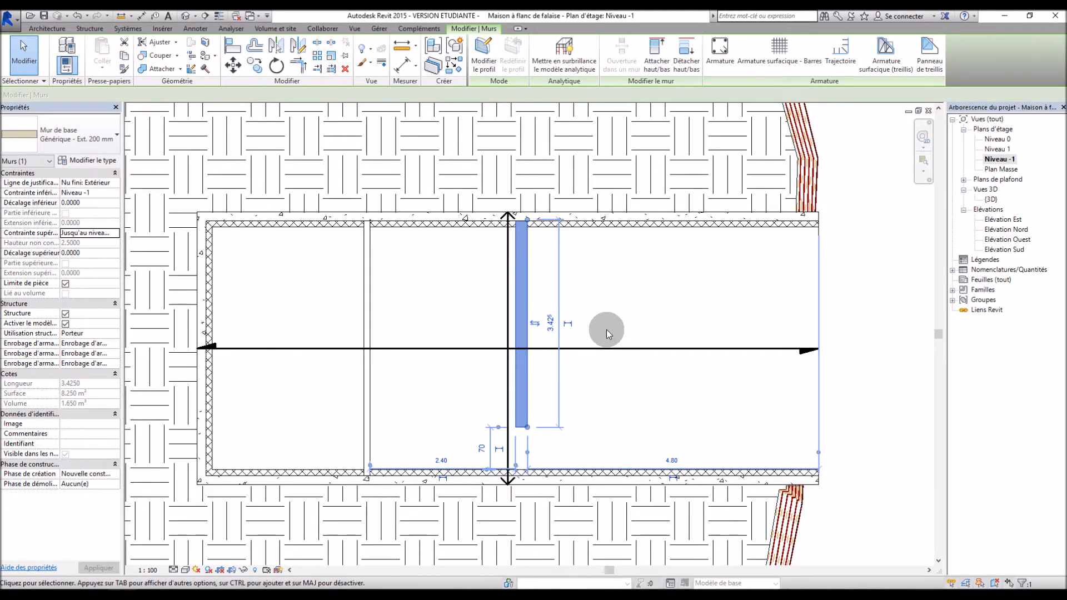
pyautogui.click(440, 466)
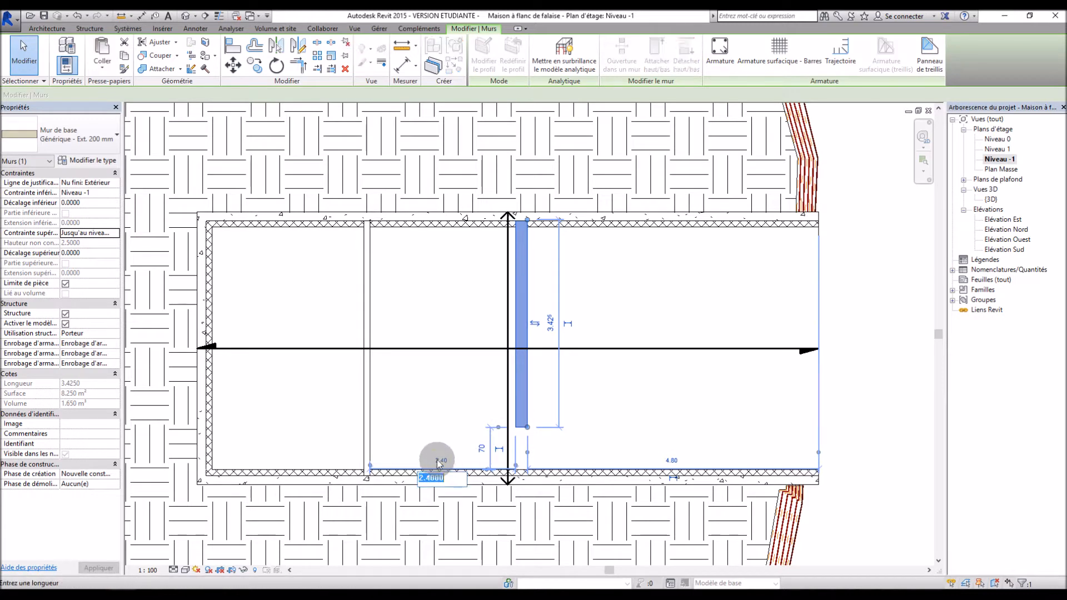
pyautogui.write('2')
pyautogui.press('Return')
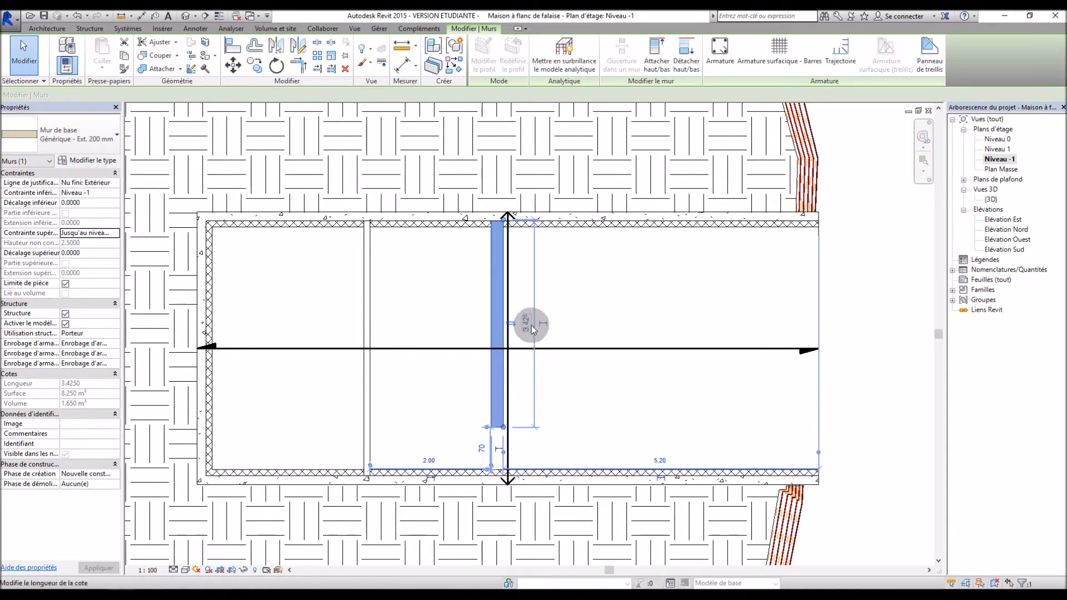
# Step: Set the gap between the structural wall's free end and the opposite side wall to 1 m
pyautogui.click(482, 454)
pyautogui.write('1')
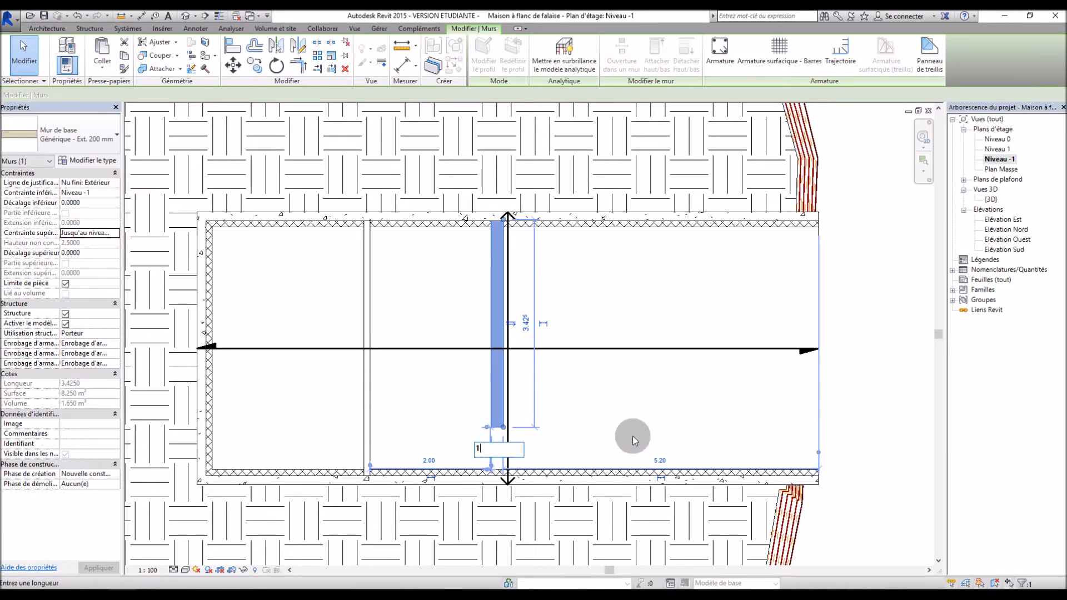
pyautogui.press('Return')
pyautogui.press('Escape')
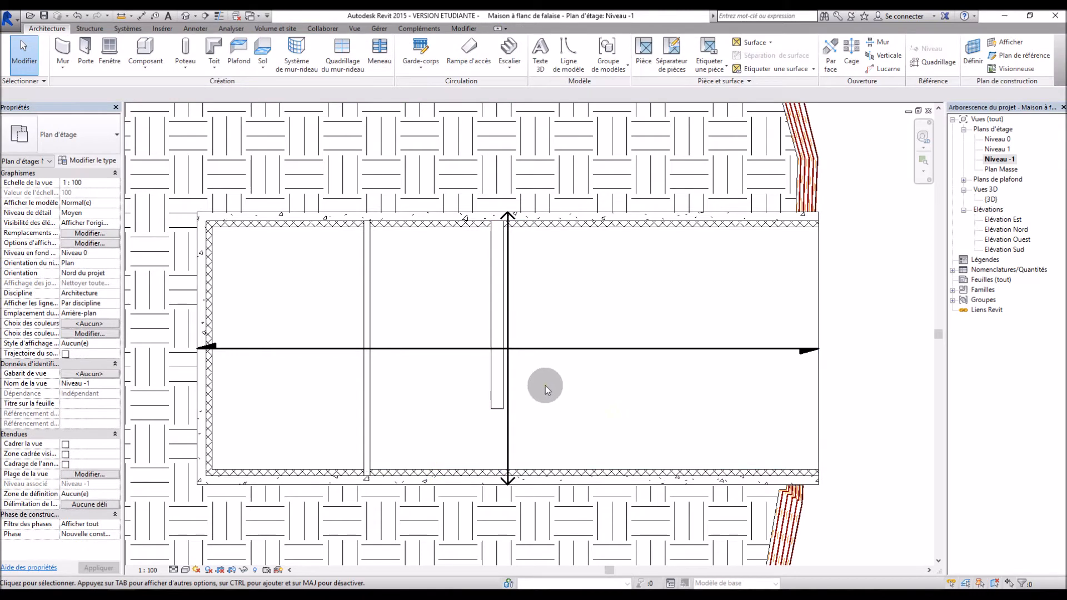
# Step: Draw two Int. Parpaing 100 mm architectural walls, 2.40 m down from the upper side wall and 1.15 m back to the plaster partition
pyautogui.scroll(2, 351, 276)
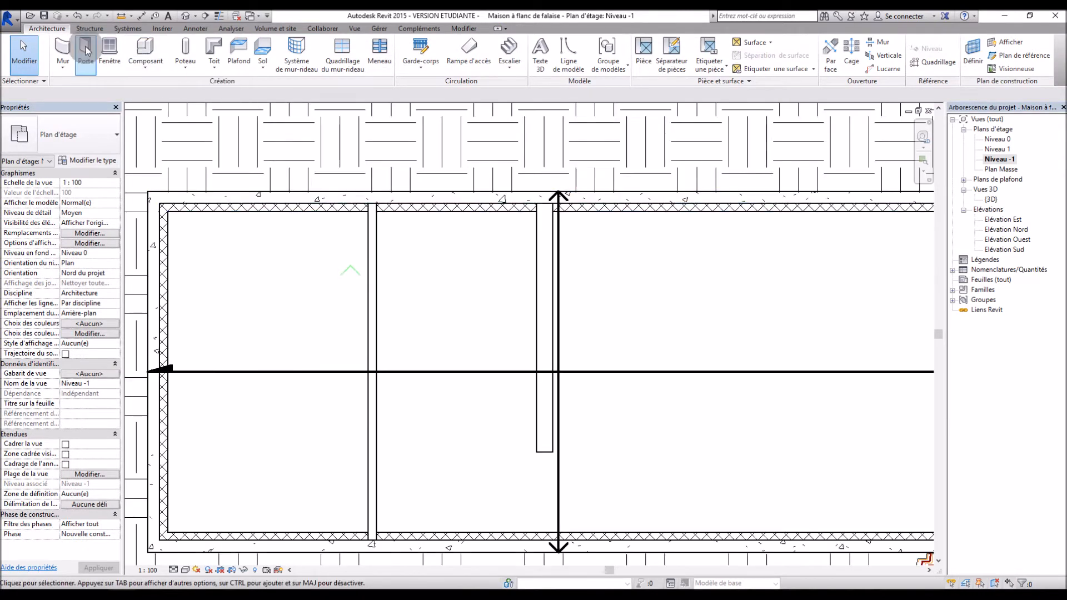
pyautogui.click(67, 56)
pyautogui.click(89, 93)
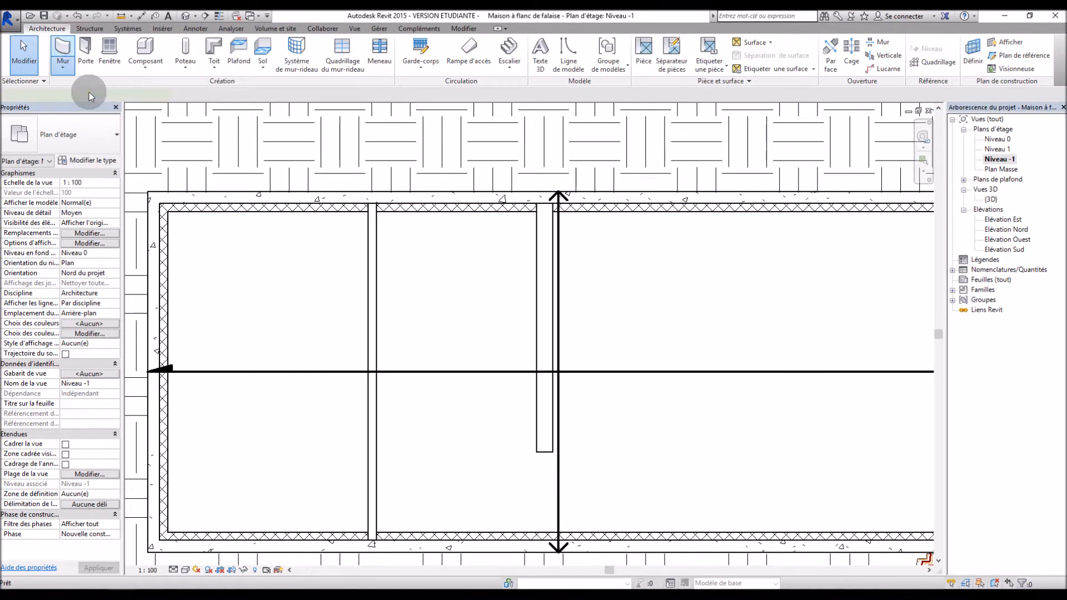
pyautogui.click(94, 141)
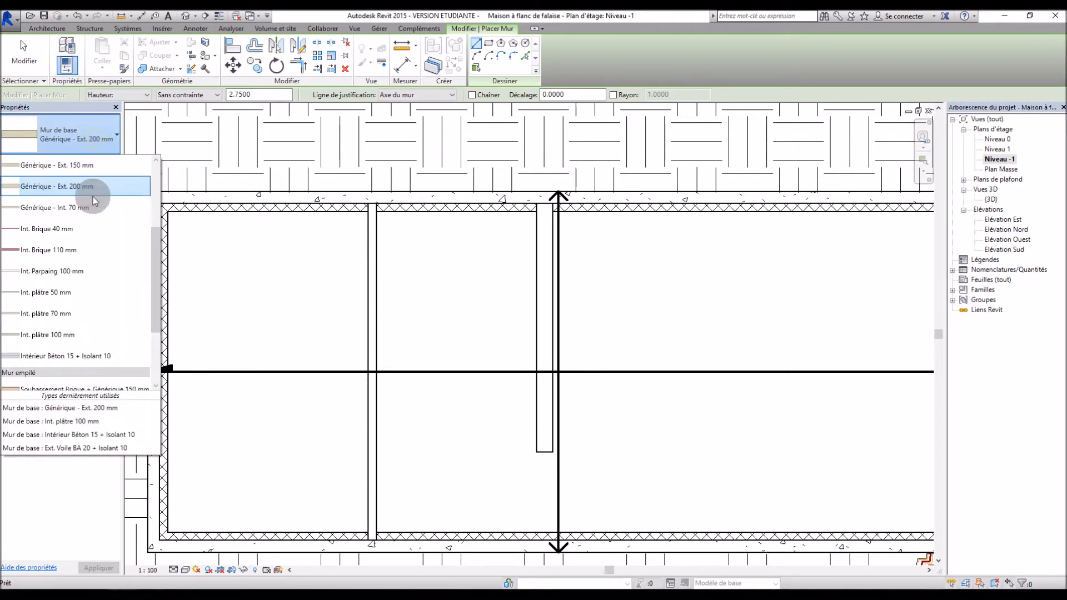
pyautogui.click(79, 267)
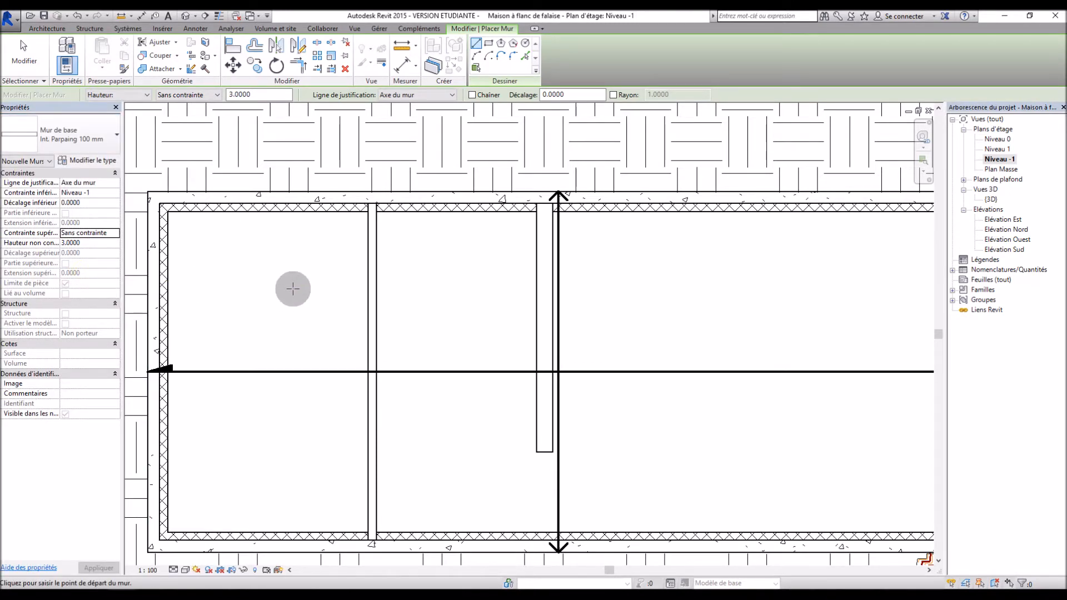
pyautogui.click(465, 205)
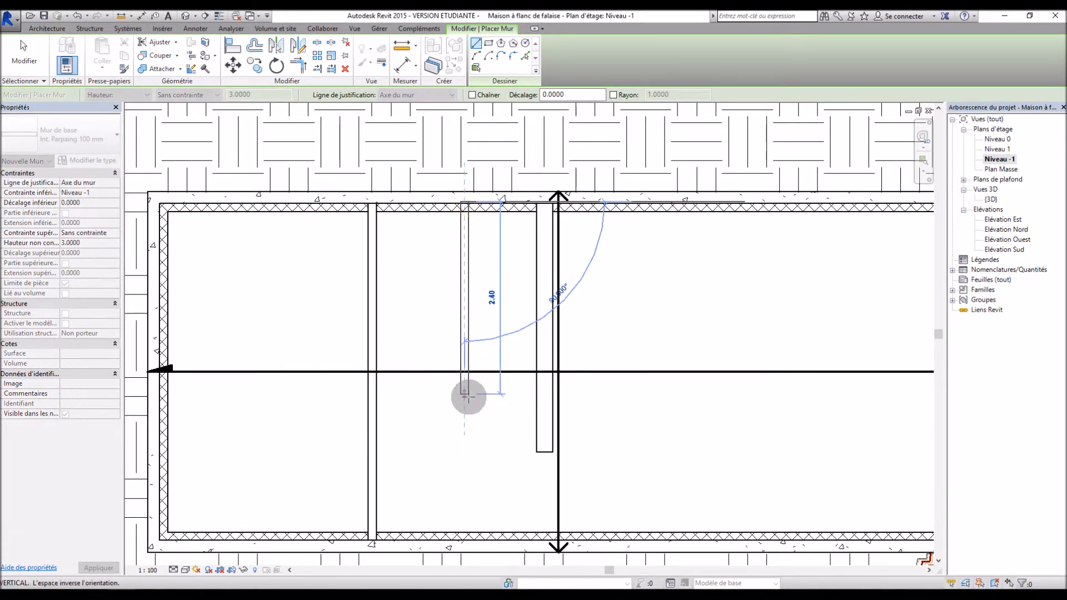
pyautogui.click(467, 395)
pyautogui.click(465, 394)
pyautogui.click(373, 393)
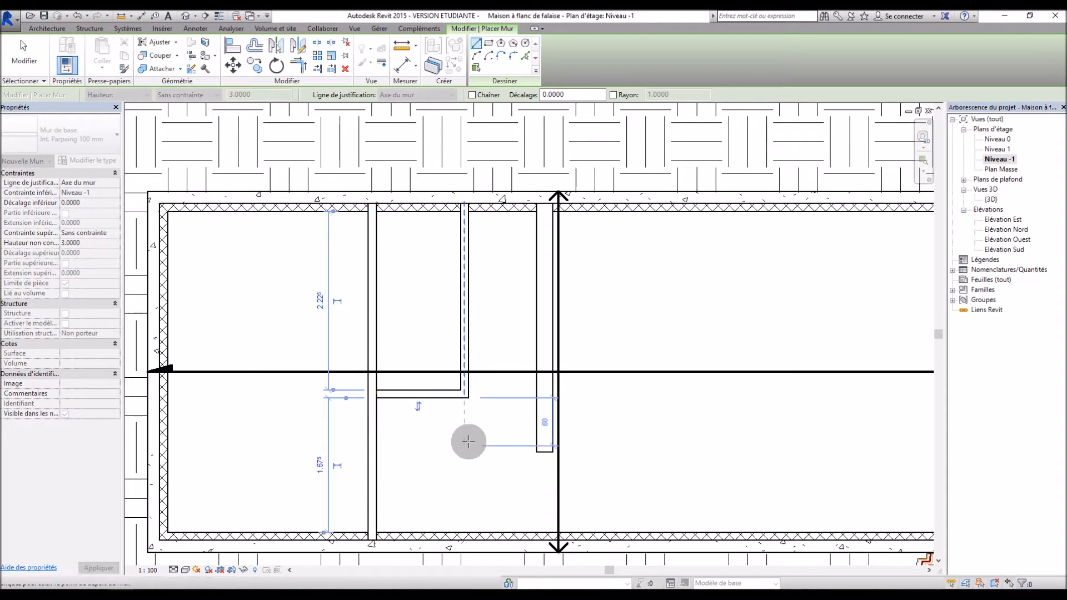
pyautogui.press('Escape')
pyautogui.press('Escape')
# Step: Set the top constraint of both Int. Parpaing 100 mm walls to Niveau 0
pyautogui.click(388, 404)
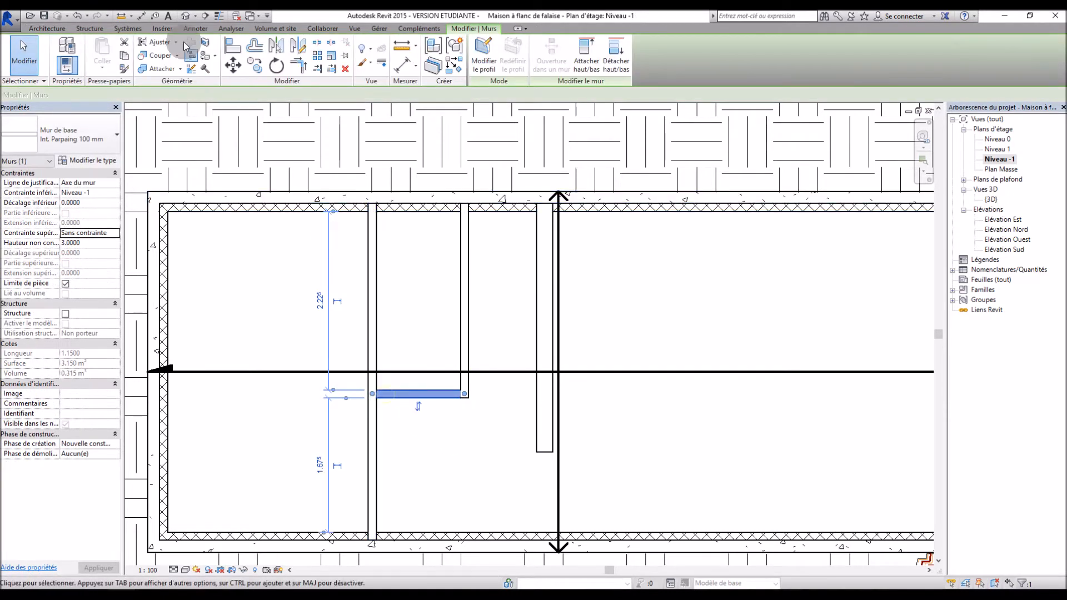
pyautogui.click(115, 234)
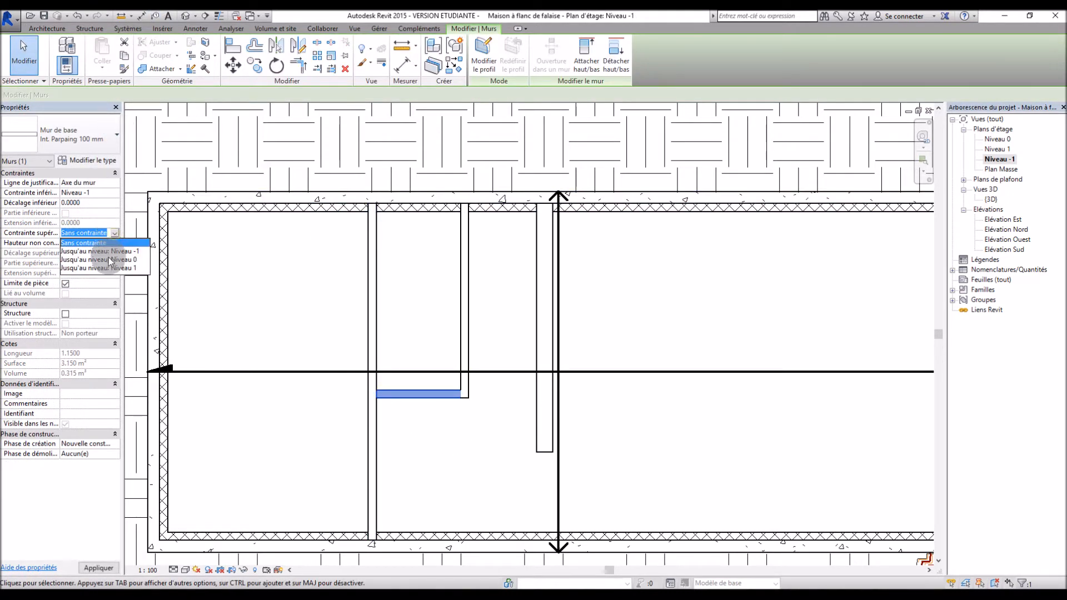
pyautogui.click(109, 258)
pyautogui.click(466, 339)
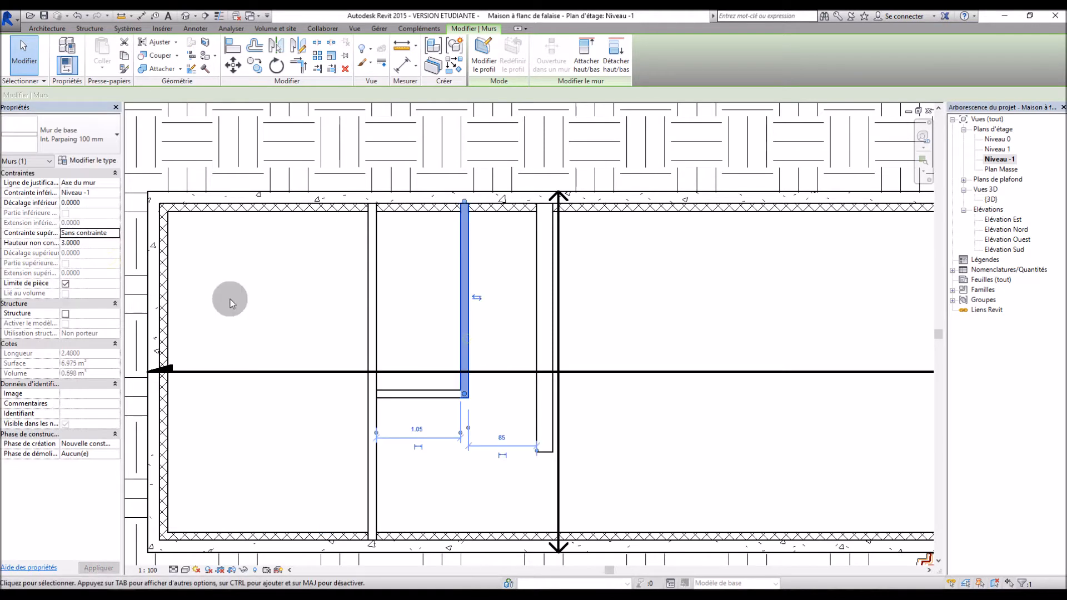
pyautogui.click(113, 234)
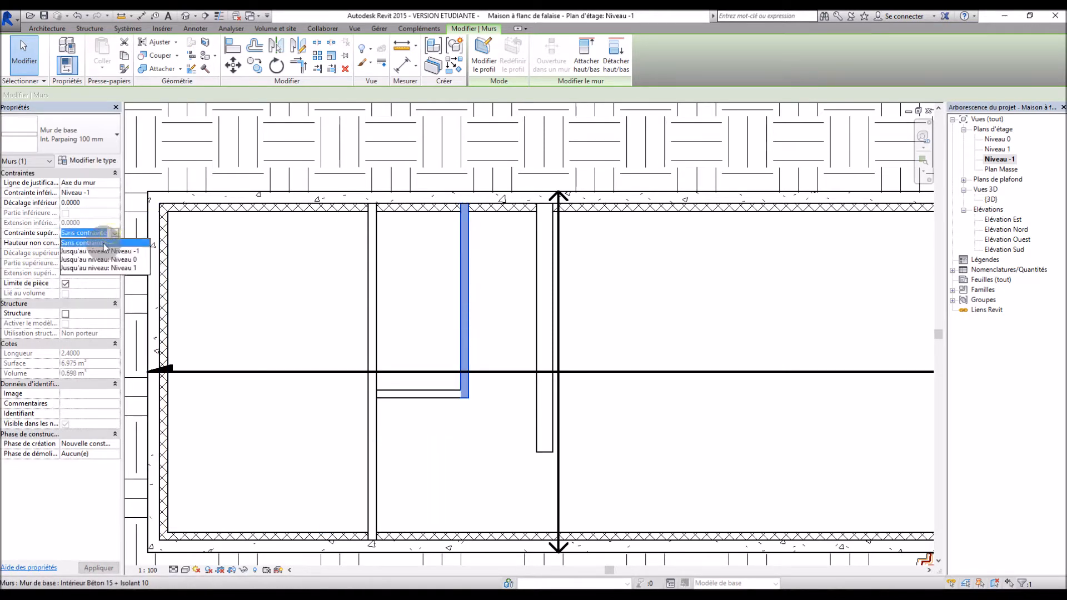
pyautogui.click(98, 259)
pyautogui.click(628, 355)
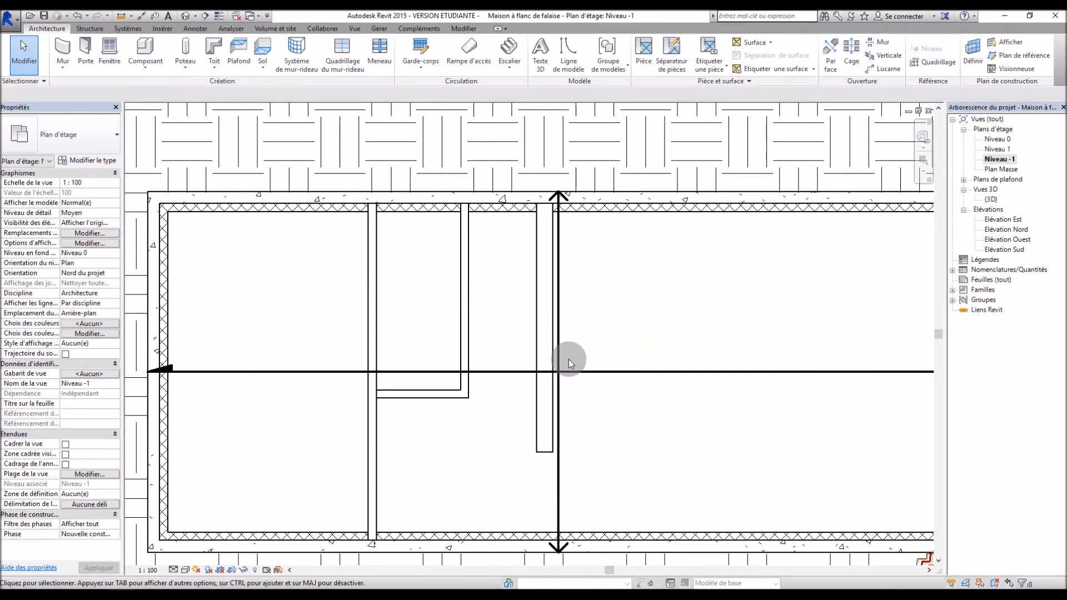
pyautogui.click(375, 399)
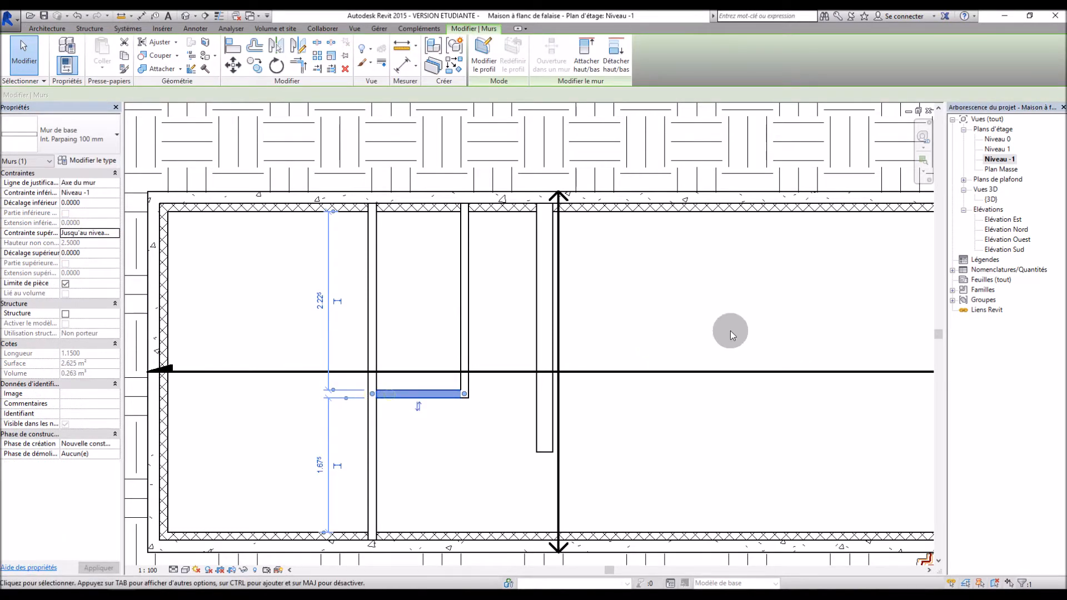
pyautogui.click(864, 329)
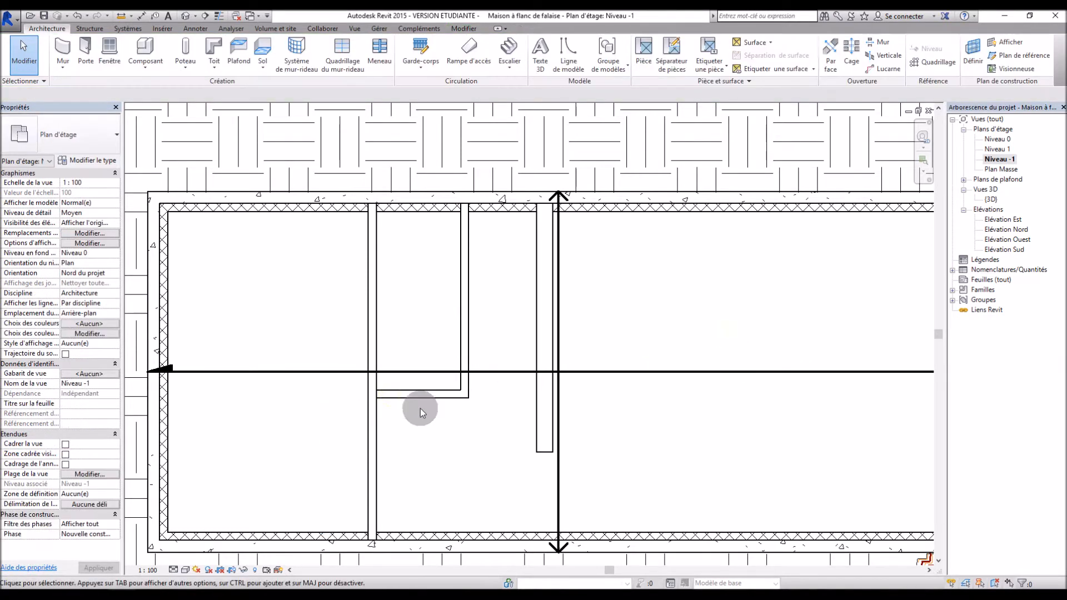
# Step: In the 3D view, change both Int. Parpaing 100 mm walls to the Int. plâtre 100 mm type
pyautogui.doubleClick(999, 202)
pyautogui.scroll(3, 578, 392)
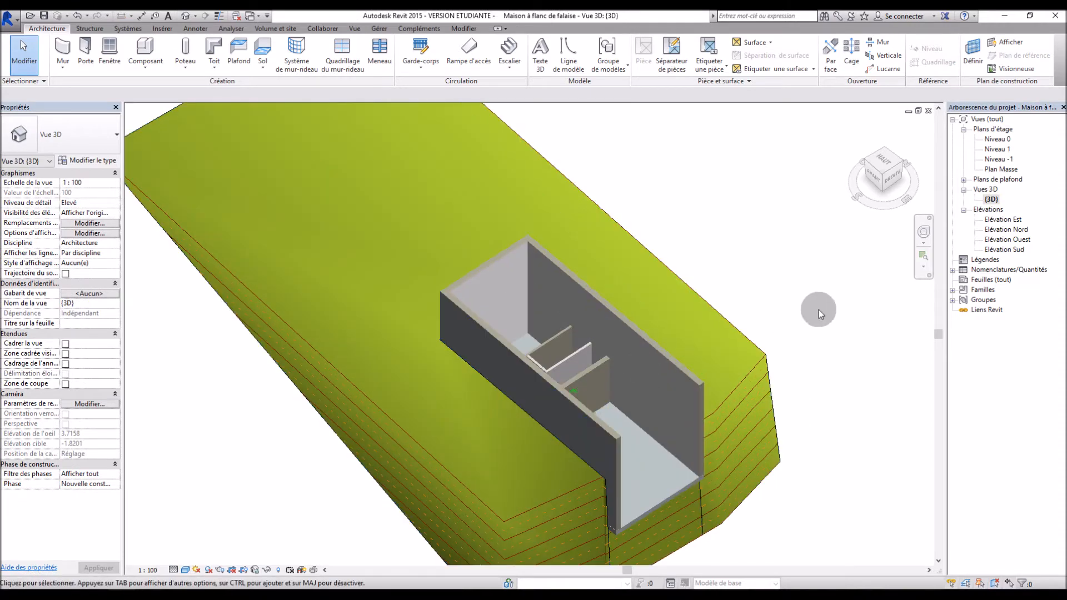
pyautogui.keyDown('shift'); pyautogui.moveTo(819, 309); pyautogui.dragTo(576, 354, button='middle'); pyautogui.keyUp('shift')
pyautogui.scroll(5, 596, 356)
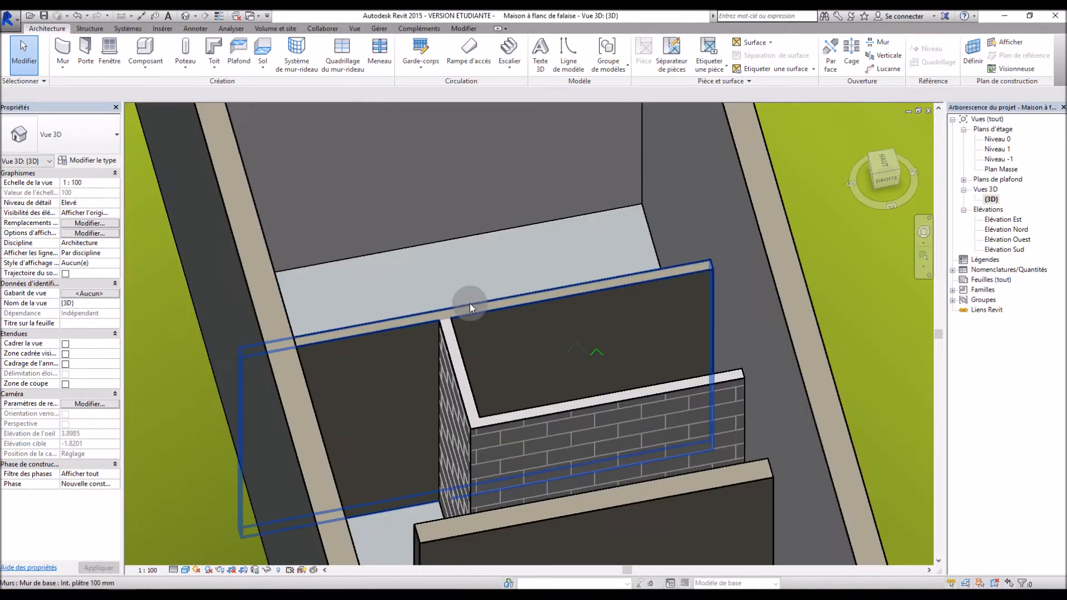
pyautogui.click(469, 303)
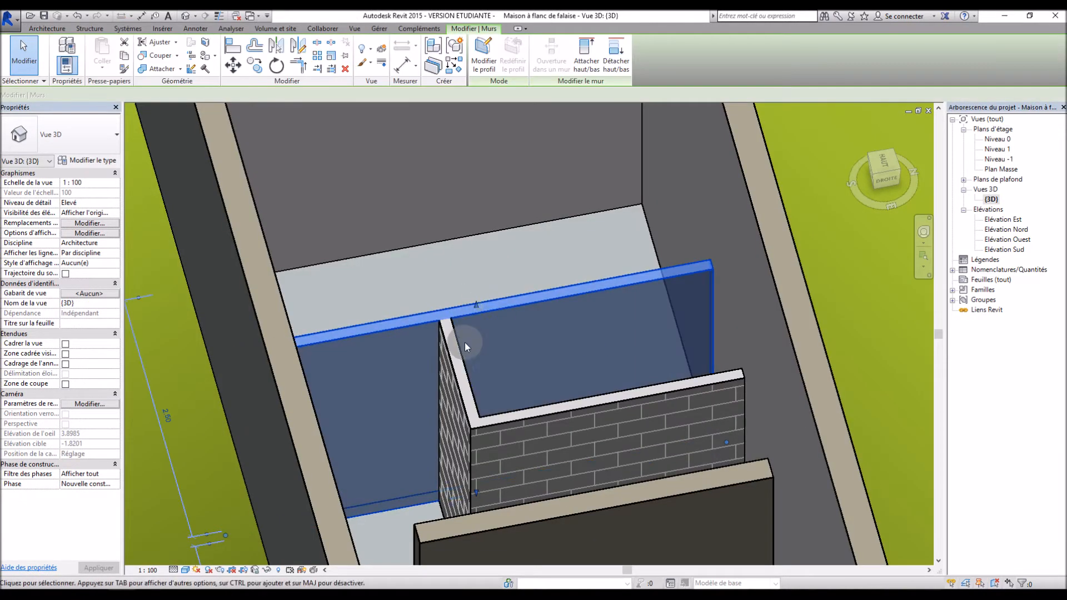
pyautogui.click(470, 382)
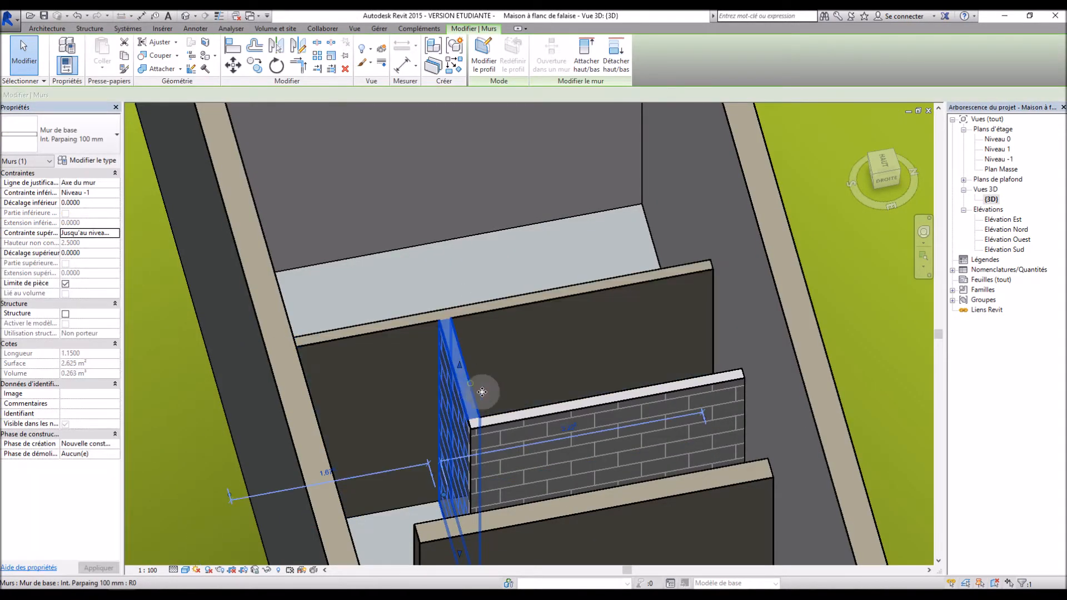
pyautogui.keyDown('ctrl'); pyautogui.click(515, 417); pyautogui.keyUp('ctrl')
pyautogui.click(72, 134)
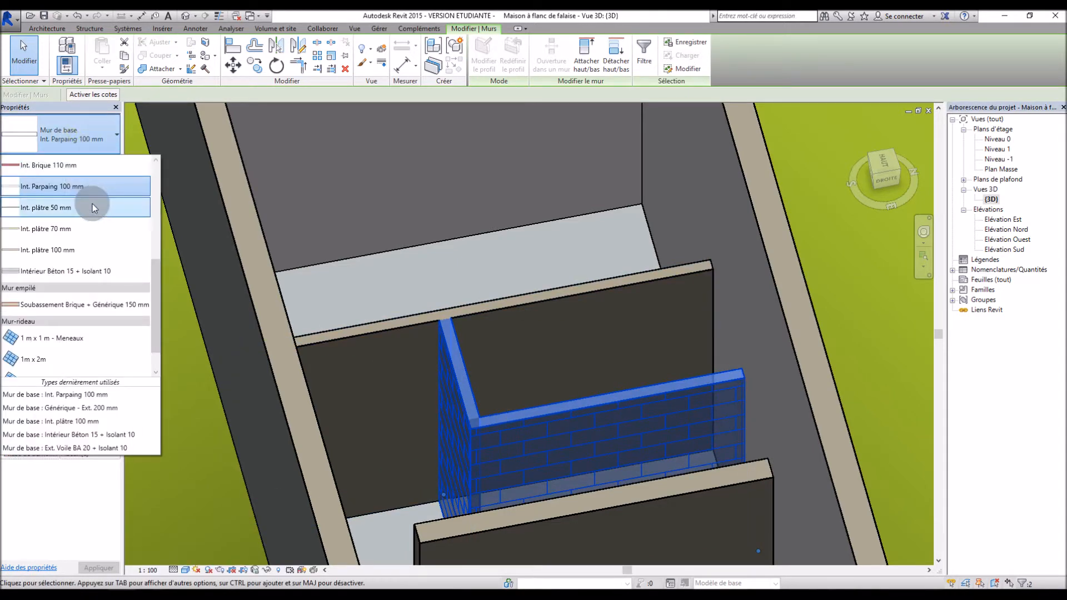
pyautogui.click(81, 229)
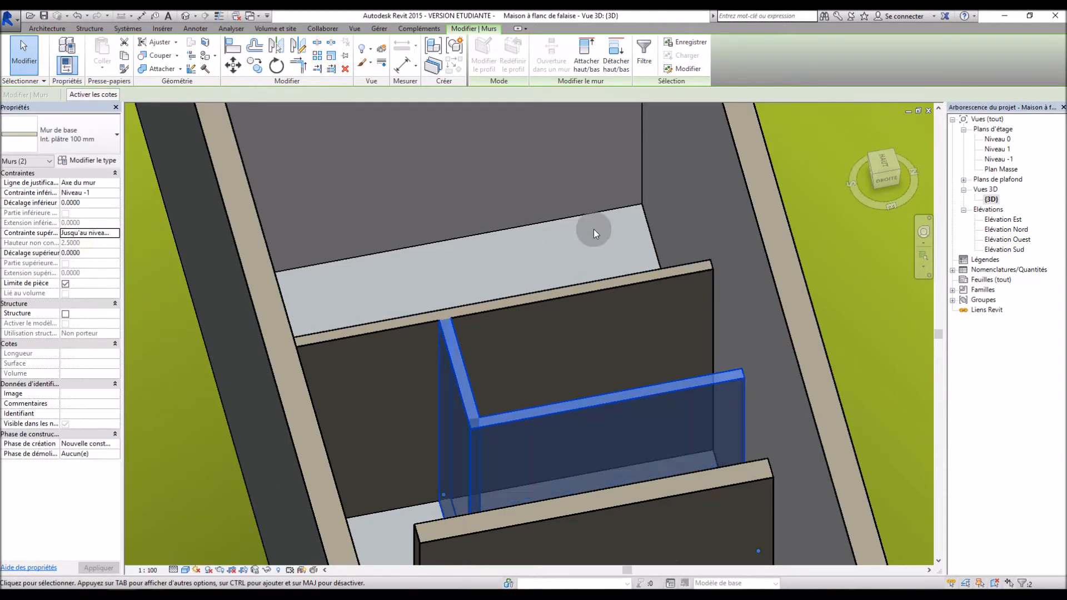
pyautogui.click(592, 235)
pyautogui.scroll(-4, 708, 266)
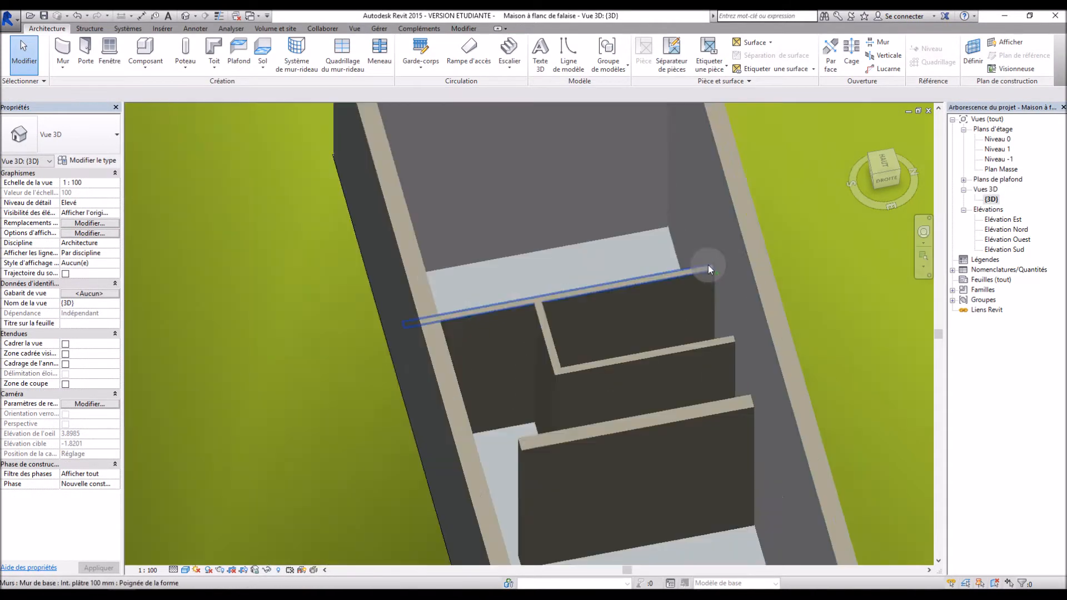
pyautogui.keyDown('shift'); pyautogui.moveTo(841, 288); pyautogui.dragTo(867, 335, button='middle'); pyautogui.keyUp('shift')
# Step: In the Niveau -1 plan, set the distance between the short cross partition and the upper side wall to 2 m
pyautogui.doubleClick(998, 139)
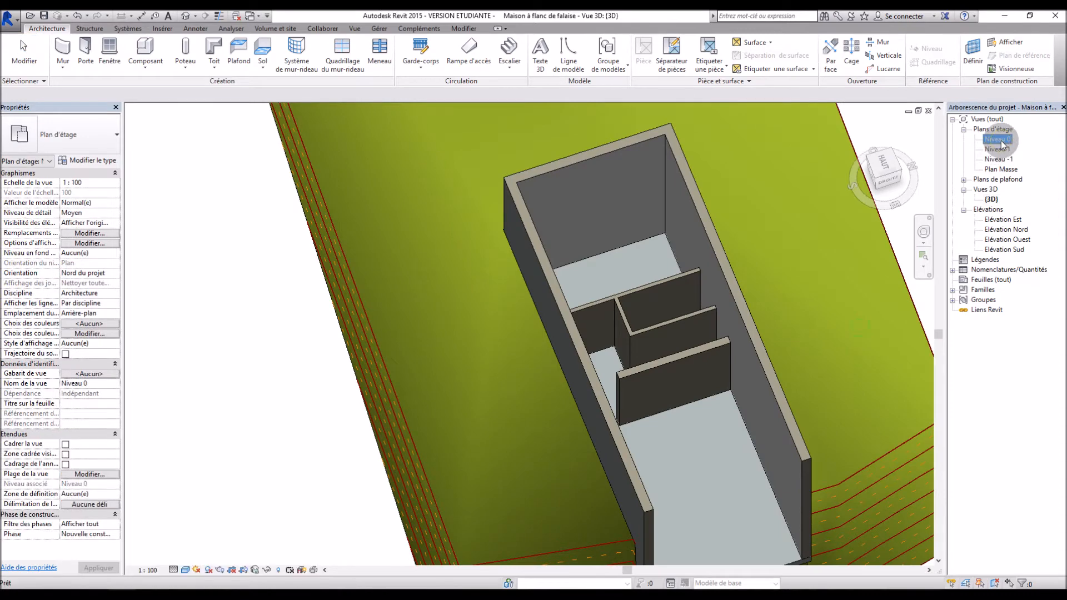
pyautogui.click(1000, 160)
pyautogui.doubleClick(1000, 159)
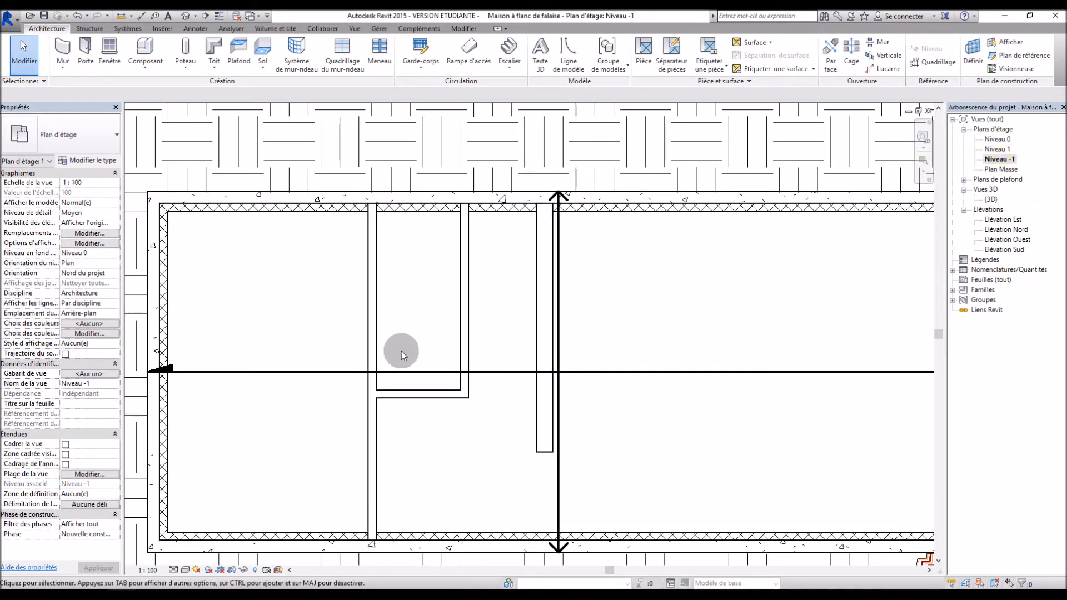
pyautogui.click(437, 390)
pyautogui.scroll(-1, 503, 349)
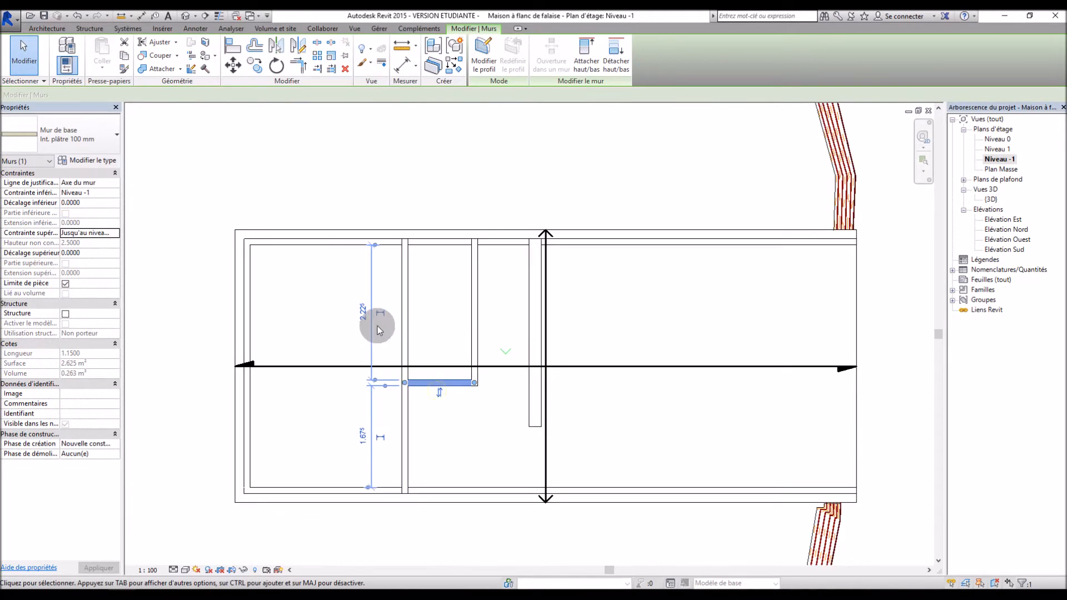
pyautogui.click(368, 319)
pyautogui.press('Escape')
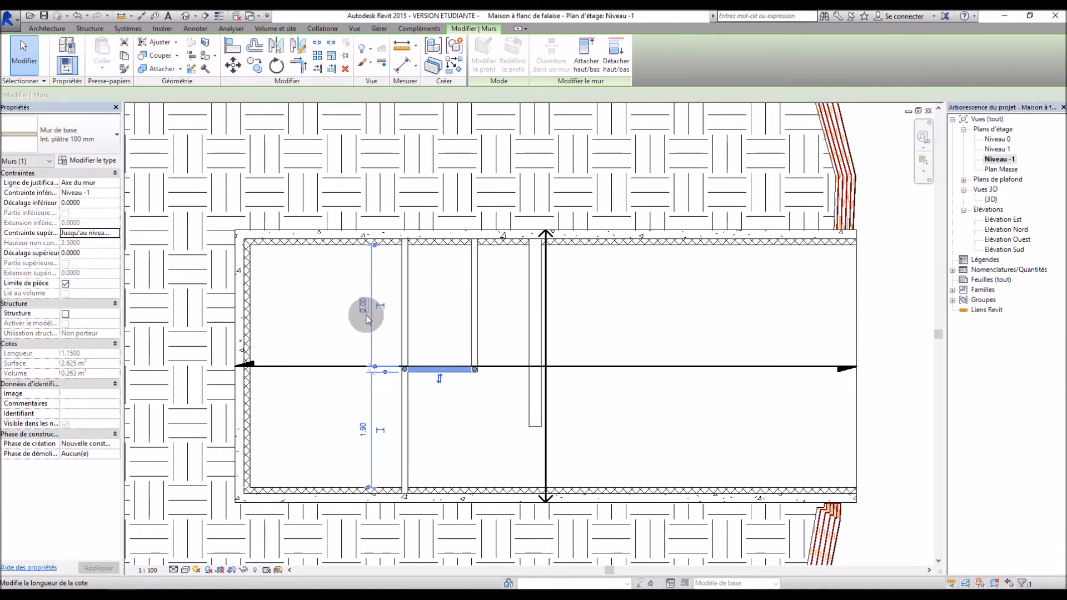
# Step: Set the clear width between the small room's end partition and the long plaster partition to 1 m
pyautogui.click(474, 323)
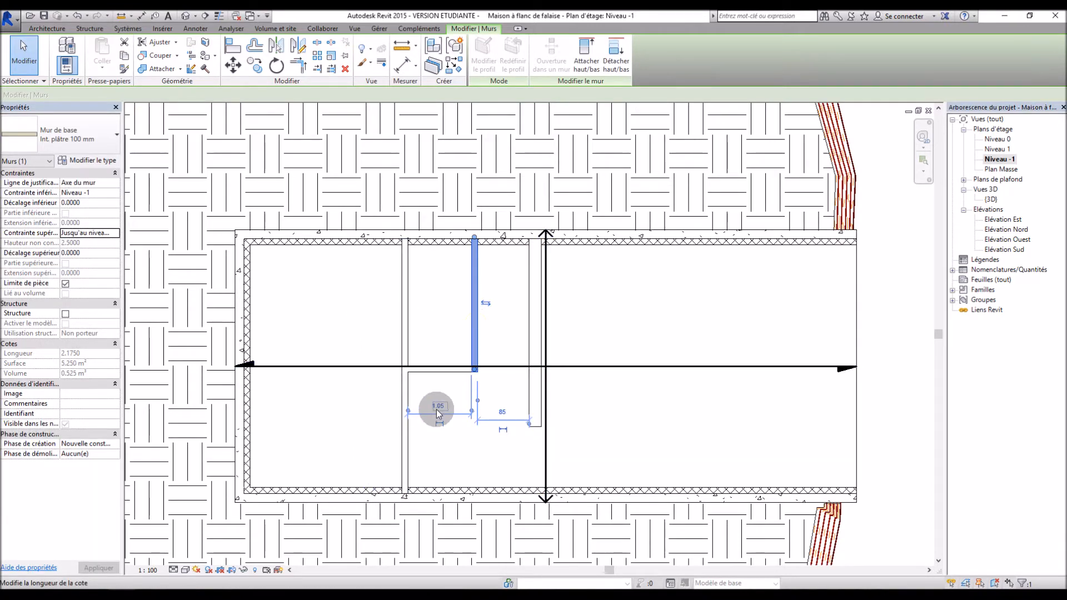
pyautogui.click(438, 406)
pyautogui.write('1')
pyautogui.press('Return')
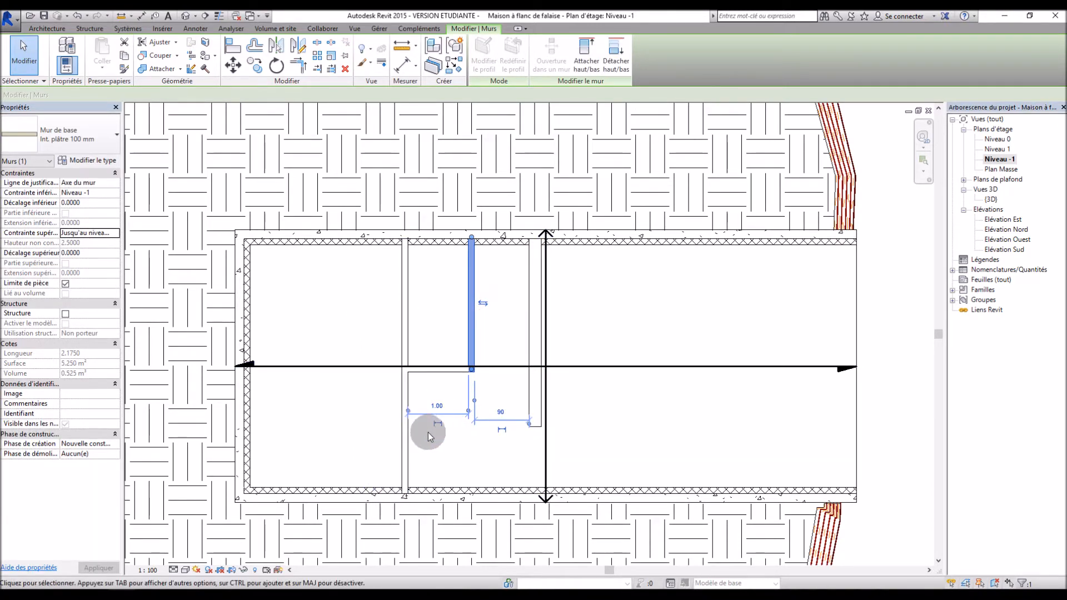
pyautogui.click(478, 441)
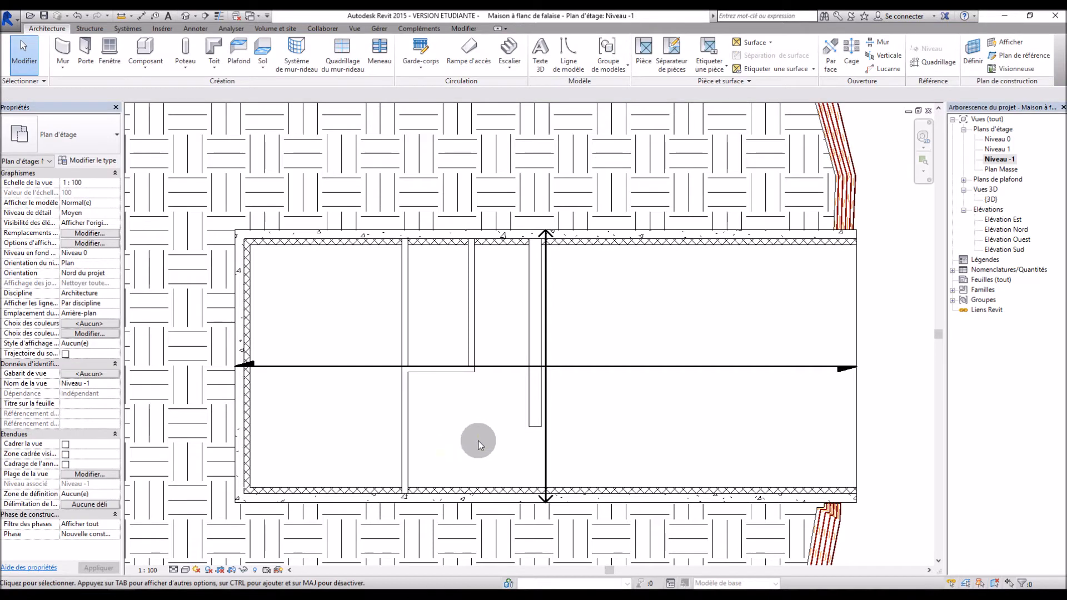
# Step: Set the gap between the small room's end partition and the 200 mm structural wall to 1 m
pyautogui.click(470, 348)
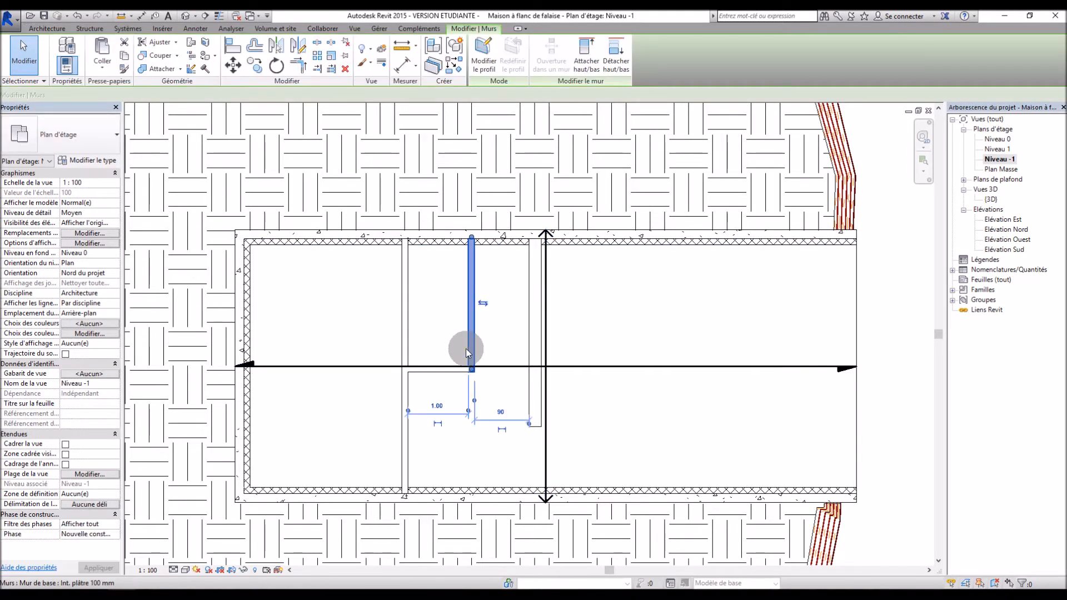
pyautogui.click(536, 328)
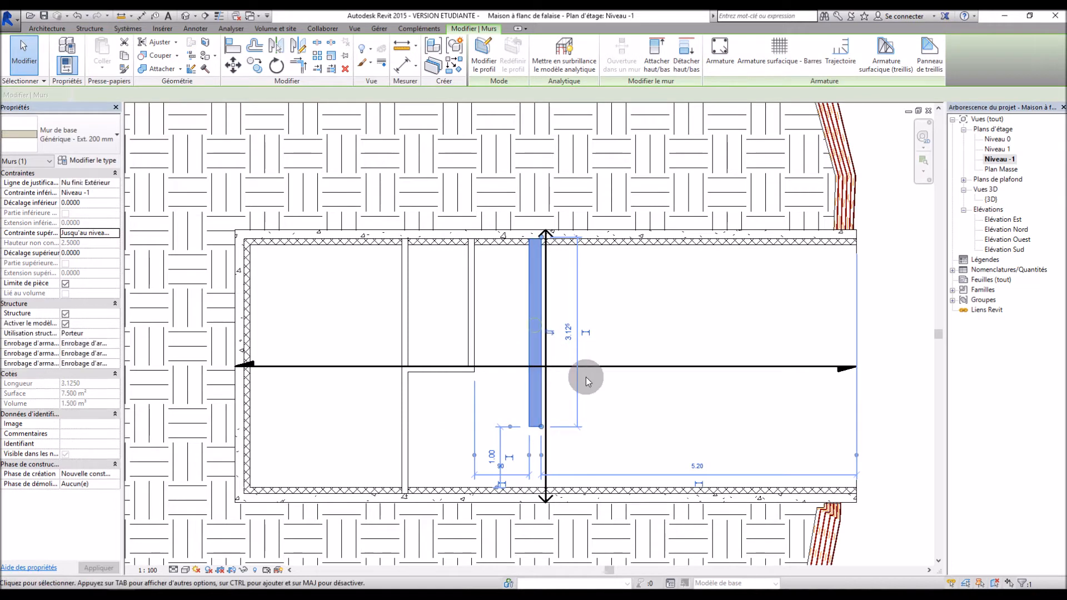
pyautogui.scroll(1, 497, 492)
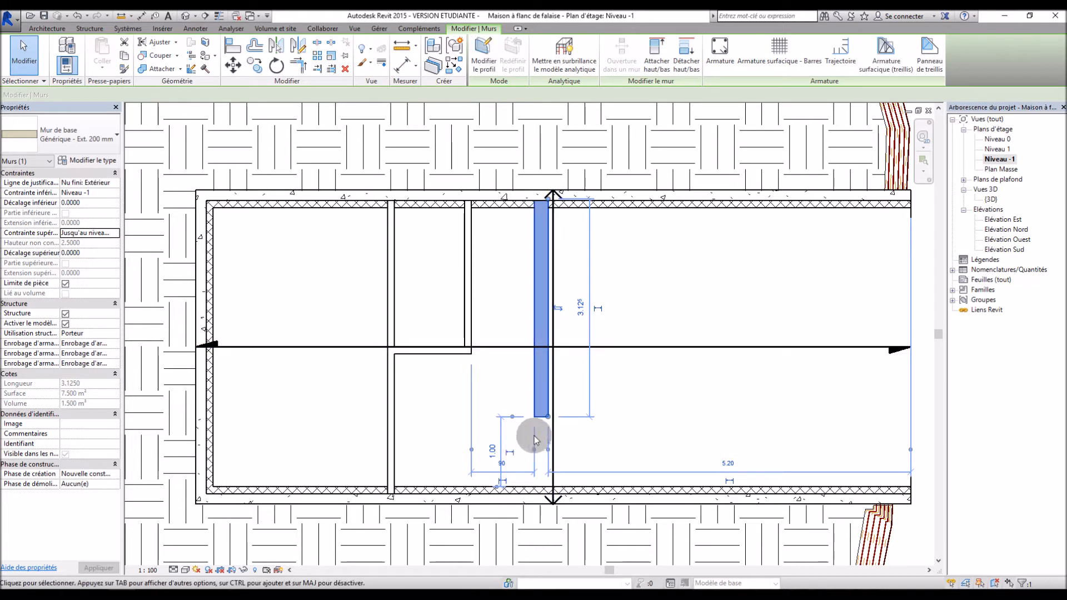
pyautogui.scroll(2, 544, 452)
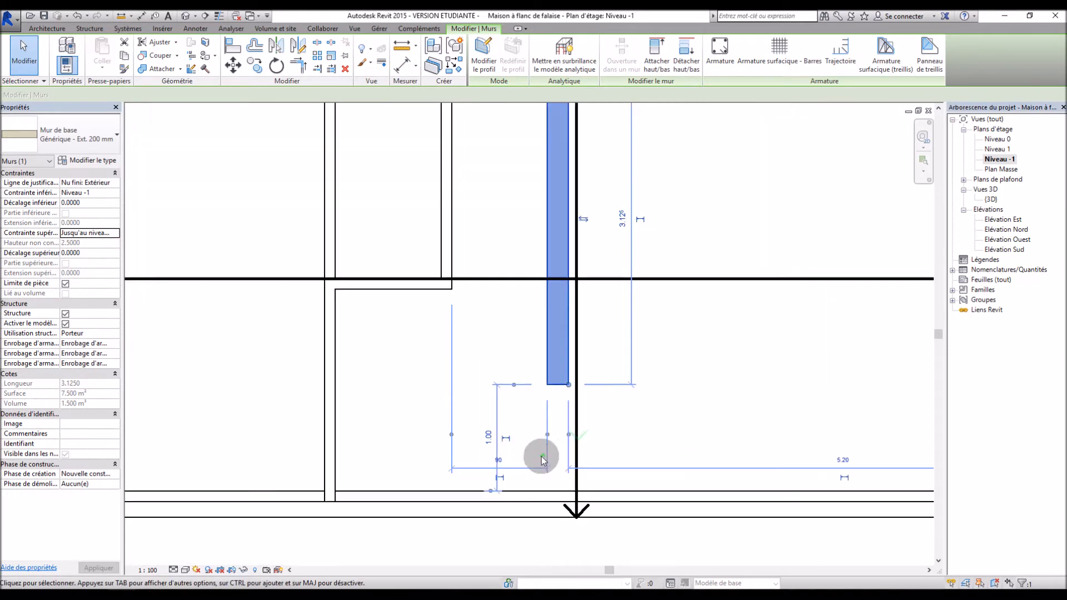
pyautogui.click(502, 463)
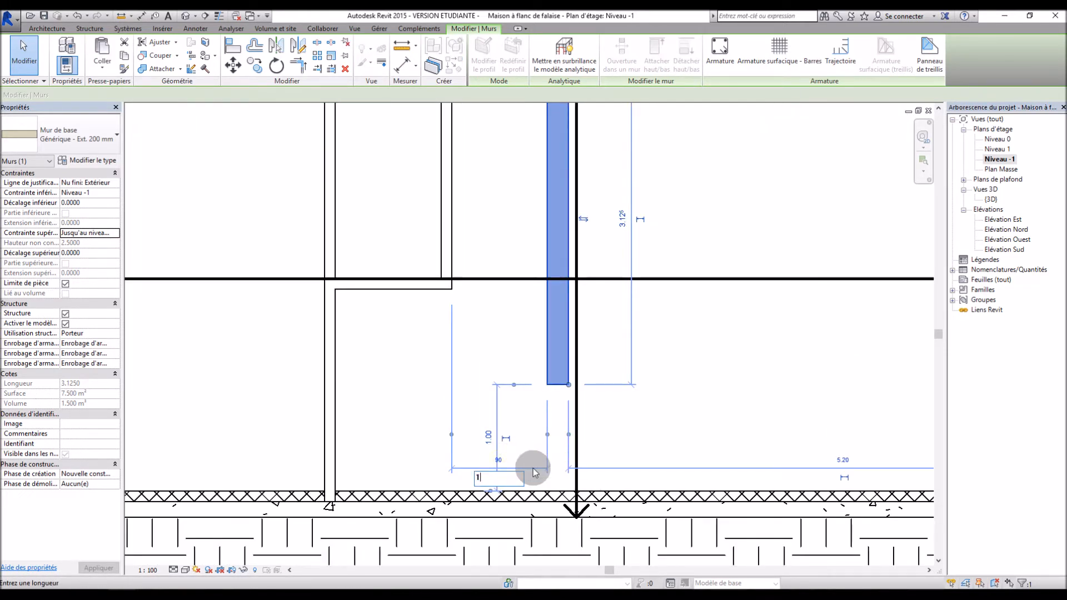
pyautogui.write('1')
pyautogui.press('Return')
pyautogui.press('Escape')
pyautogui.scroll(-4, 612, 403)
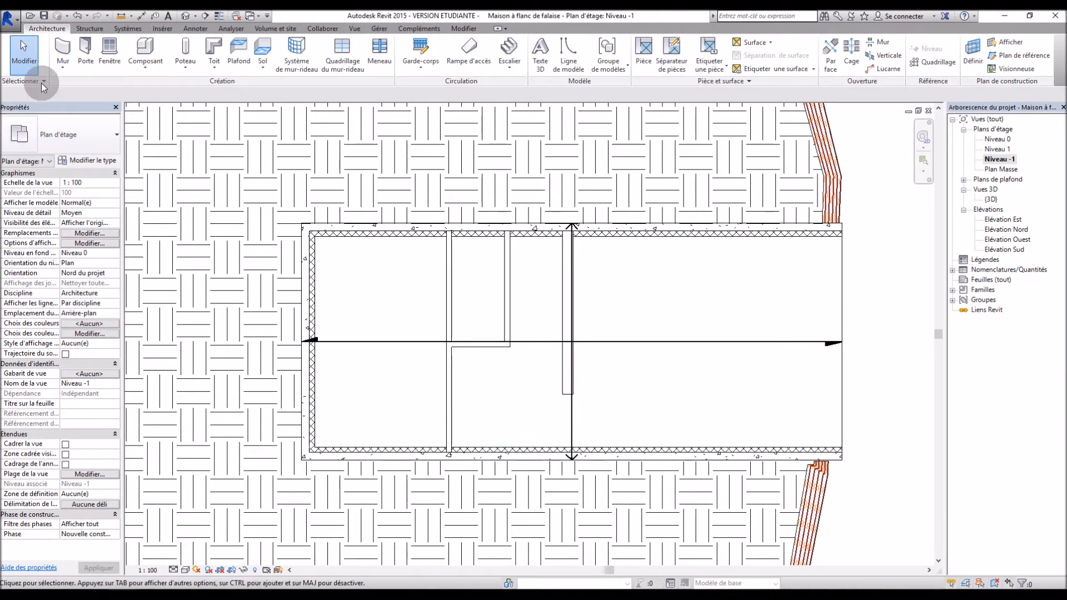
# Step: Place Int. Simple PP (0.73m x 2.04m) doors in the lower part of the long partition and in the short cross partition
pyautogui.click(86, 57)
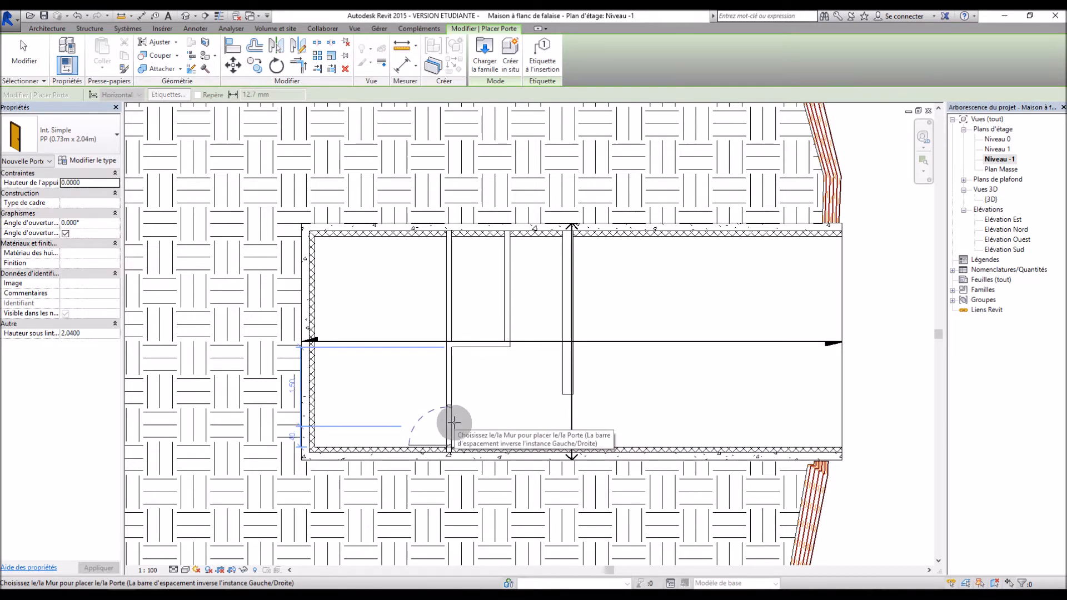
pyautogui.click(453, 422)
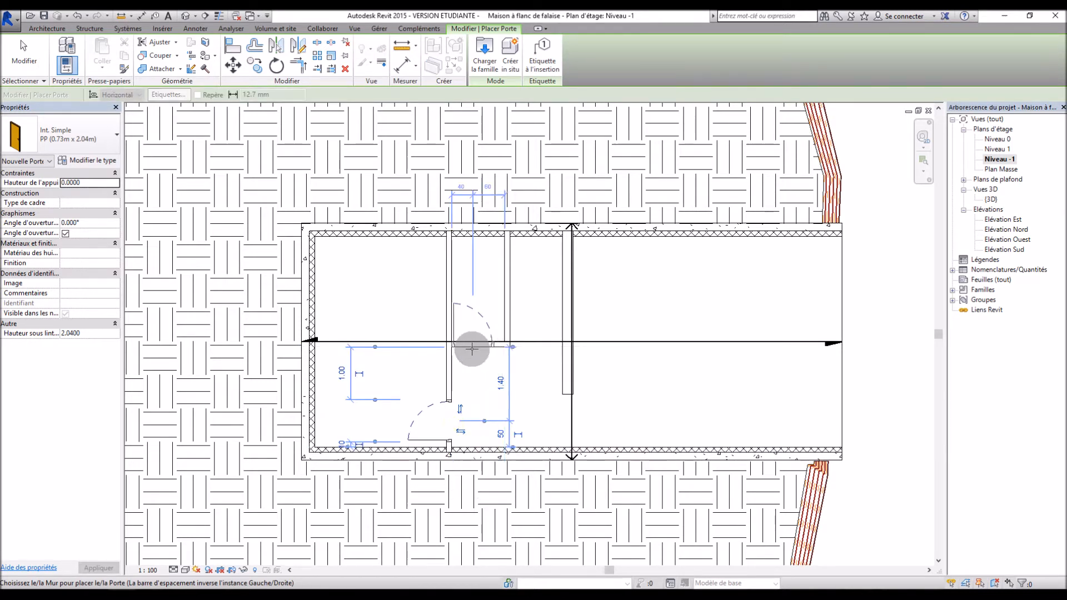
pyautogui.click(476, 351)
pyautogui.press('Escape')
pyautogui.press('Escape')
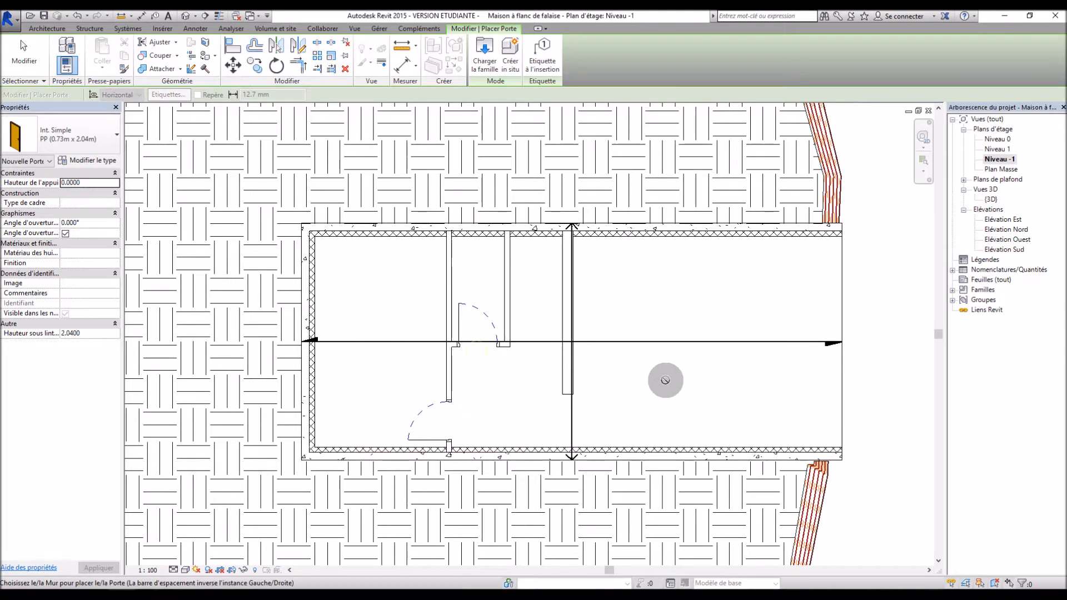
# Step: On the Niveau 0 plan, start a Dalle en béton - 250 mm structural floor and pick the three outer walls as its outline
pyautogui.scroll(-2, 655, 378)
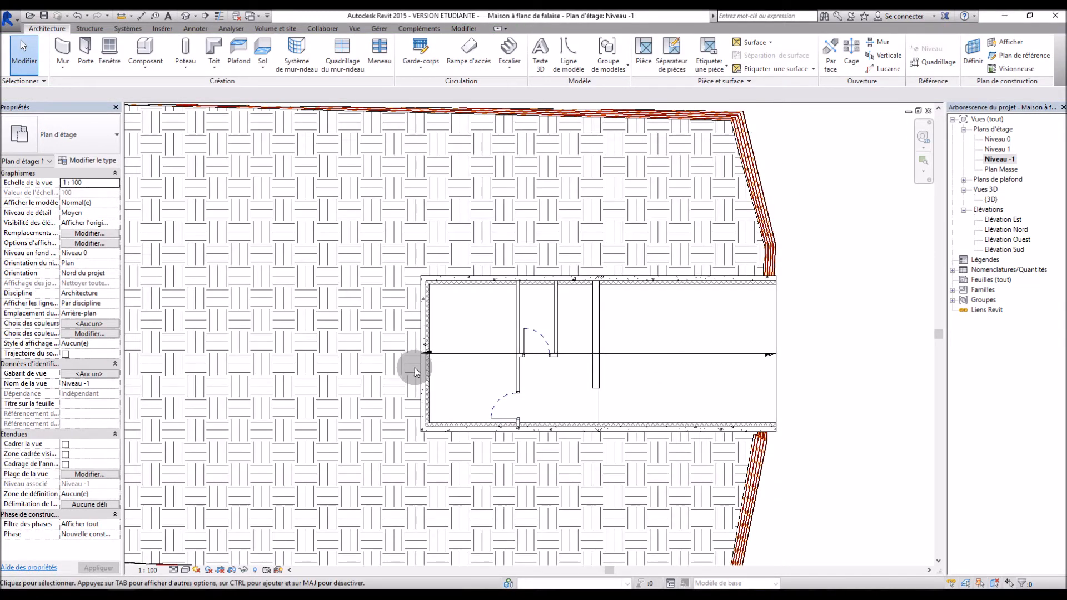
pyautogui.scroll(2, 744, 338)
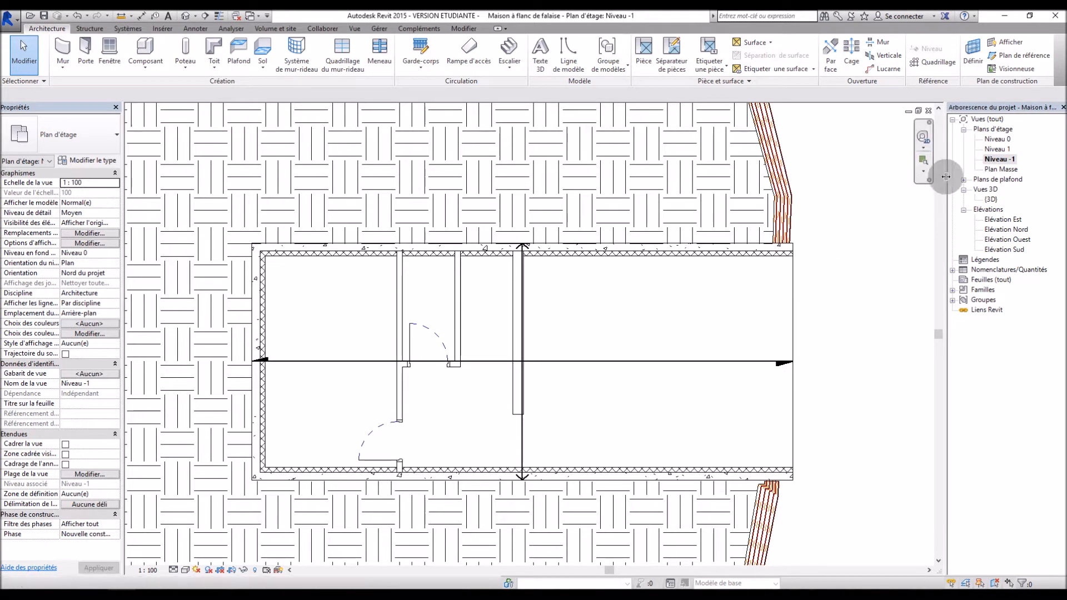
pyautogui.doubleClick(998, 139)
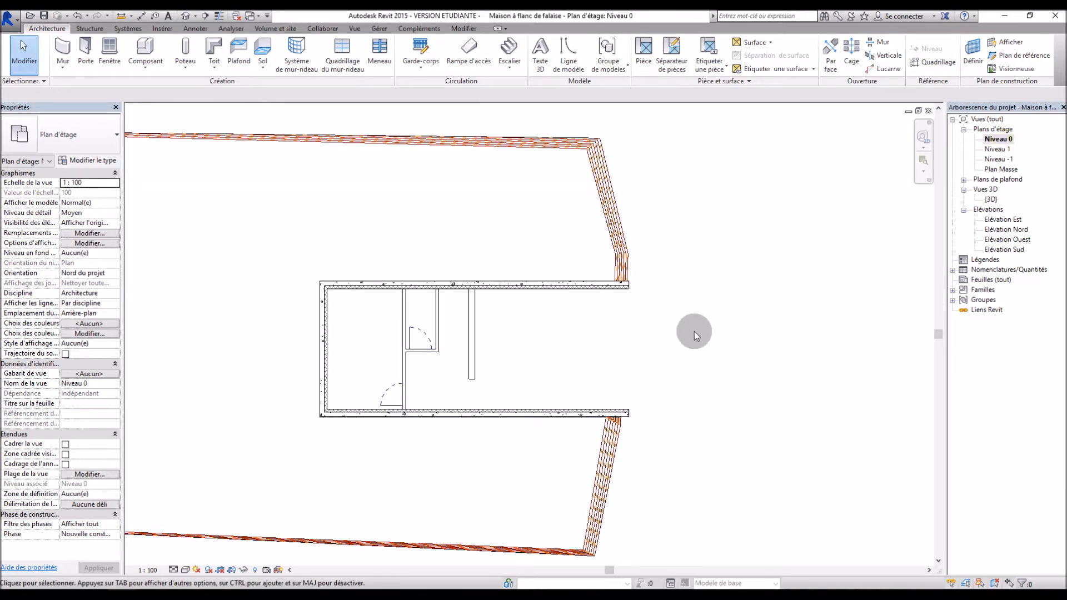
pyautogui.scroll(2, 423, 361)
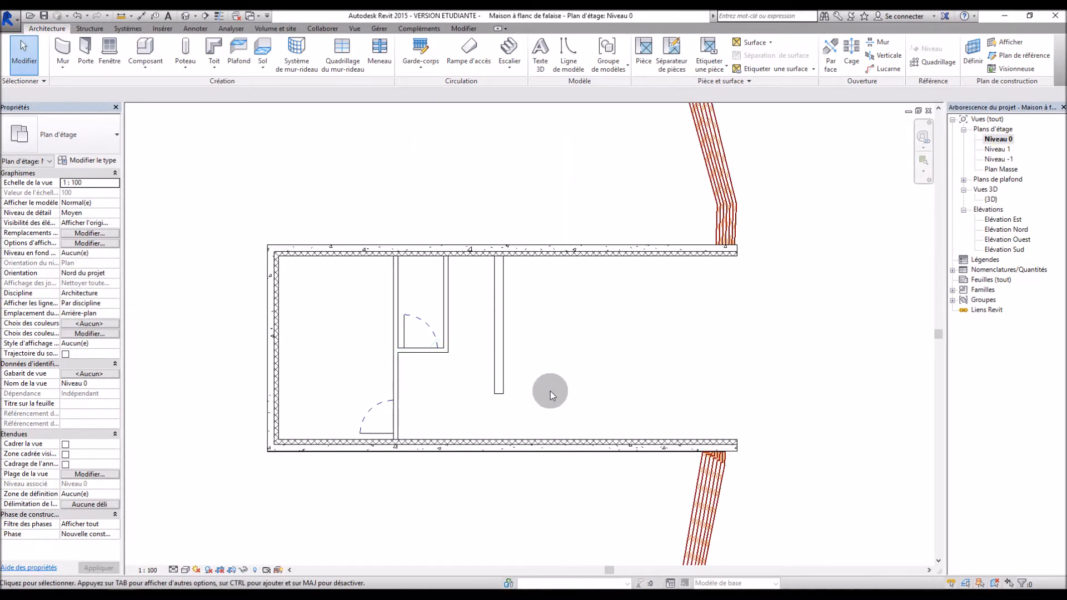
pyautogui.click(266, 70)
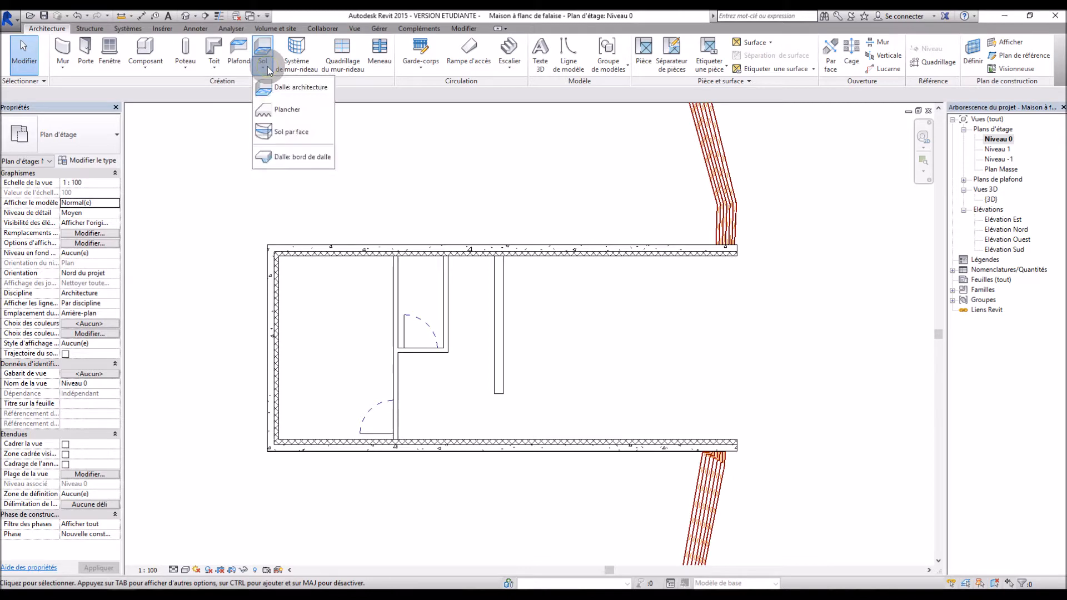
pyautogui.click(295, 113)
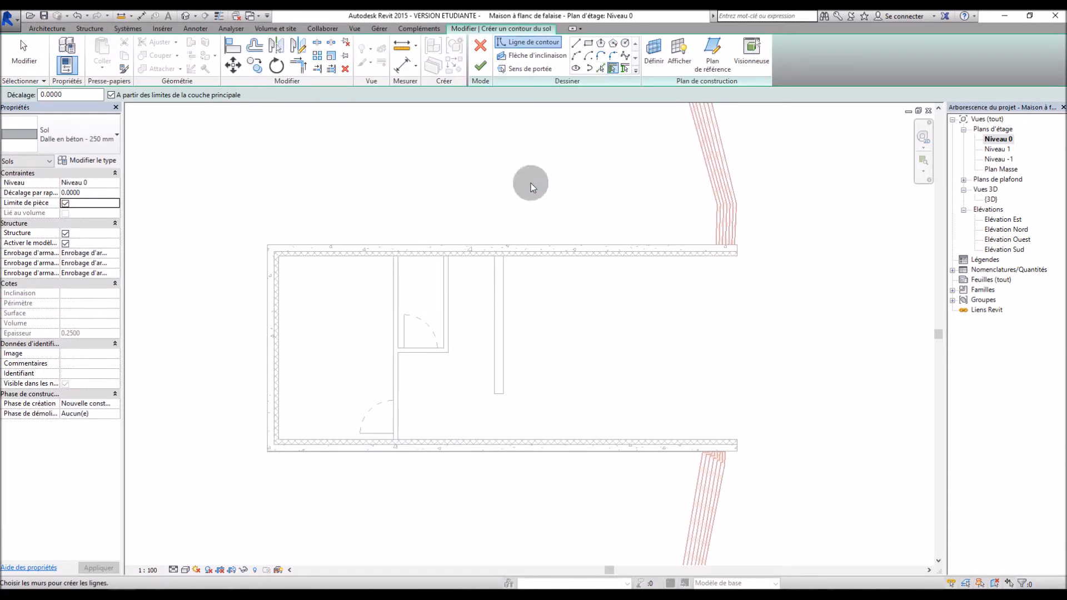
pyautogui.click(492, 255)
pyautogui.click(274, 324)
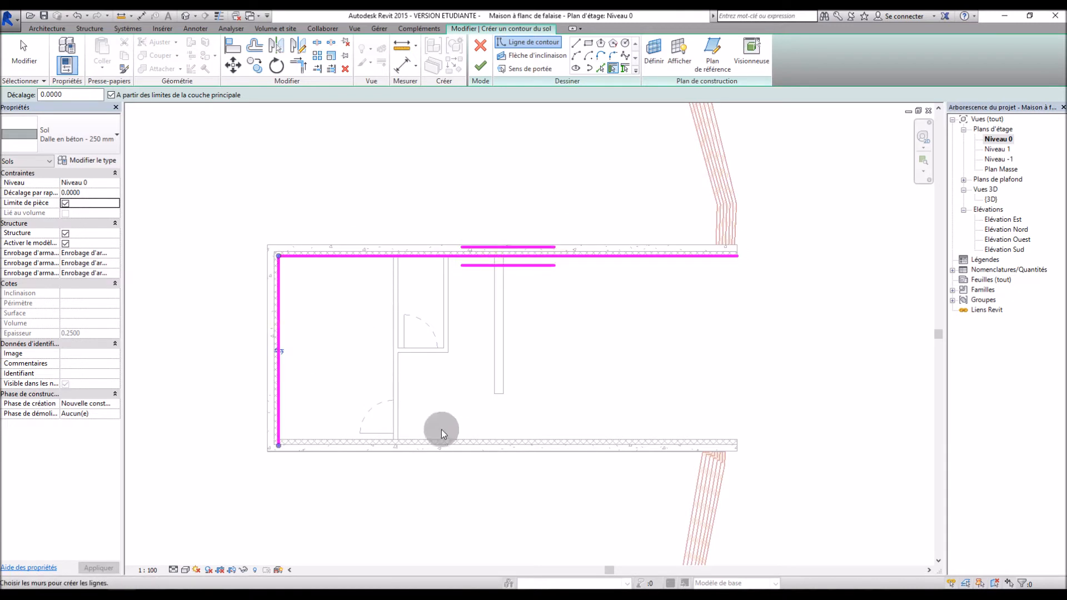
pyautogui.click(456, 440)
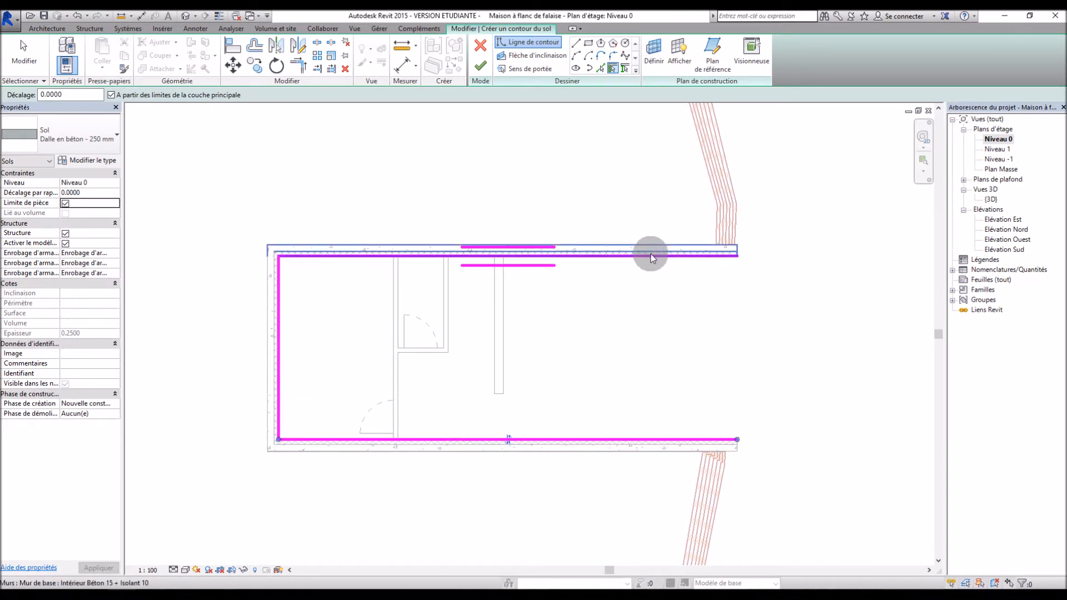
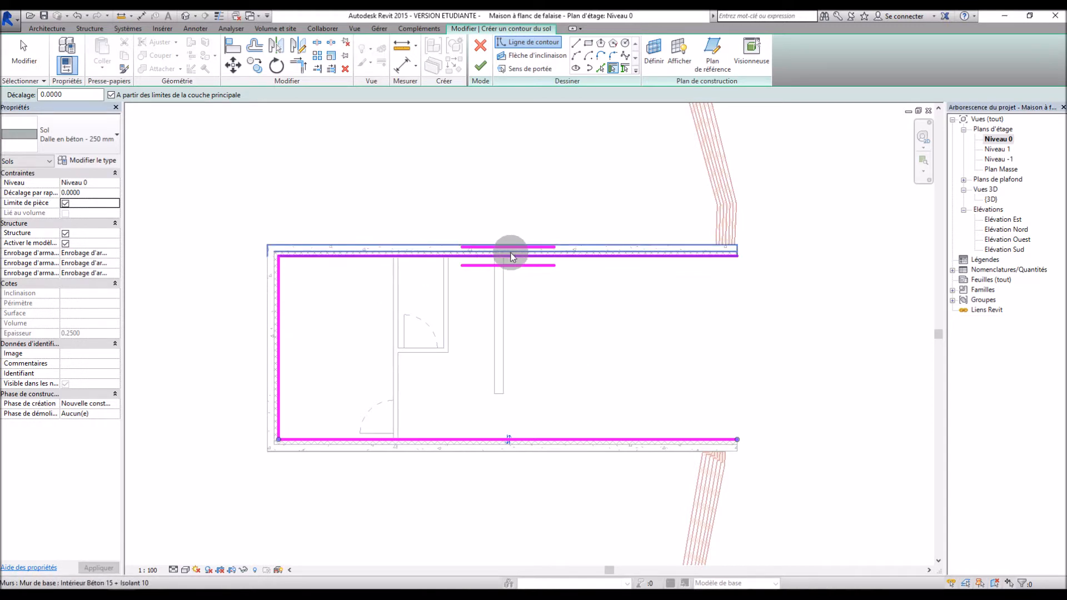
# Step: Close the slab outline with a straight line across the open end and flip the wall-based edges to the walls' outer faces
pyautogui.click(576, 43)
pyautogui.click(738, 256)
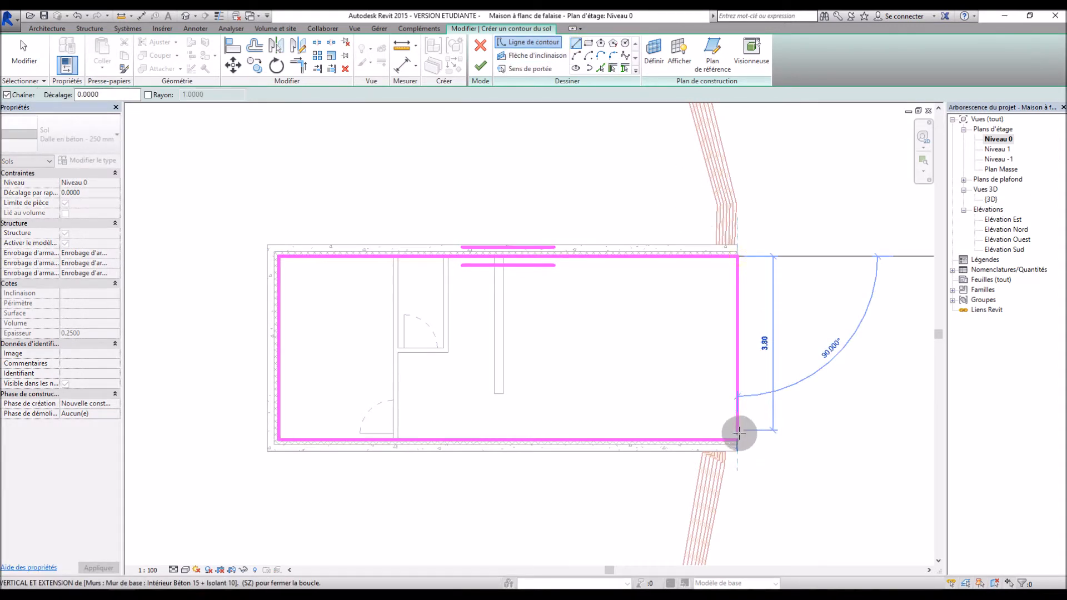
pyautogui.click(739, 432)
pyautogui.press('Escape')
pyautogui.press('Escape')
pyautogui.click(568, 262)
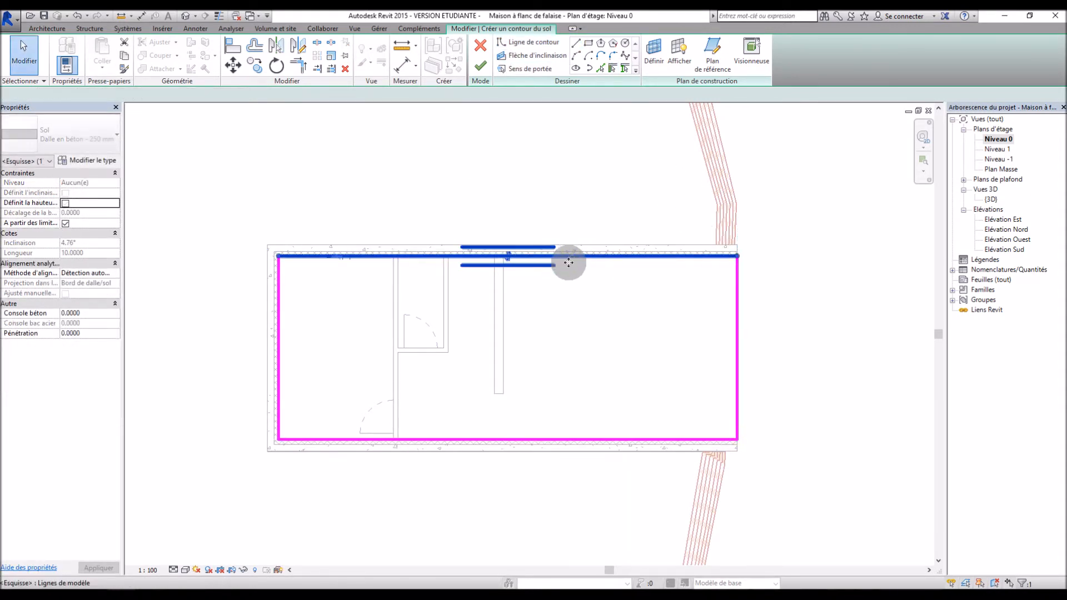
pyautogui.click(508, 257)
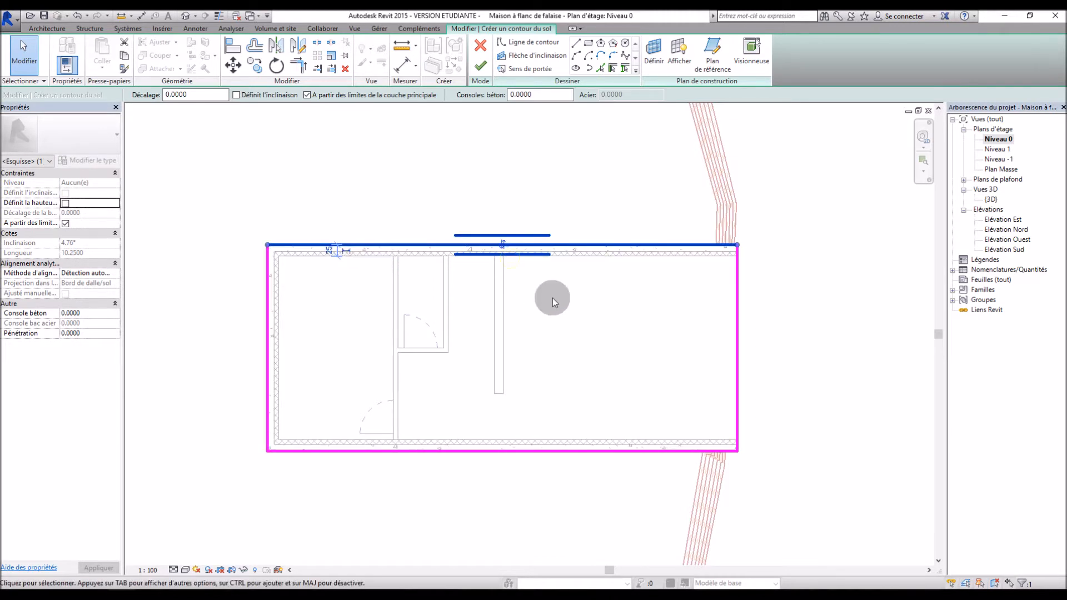
# Step: Finish the Niveau 0 slab sketch, attach the walls reaching that level to its base and join the overlapping wall geometry
pyautogui.click(482, 67)
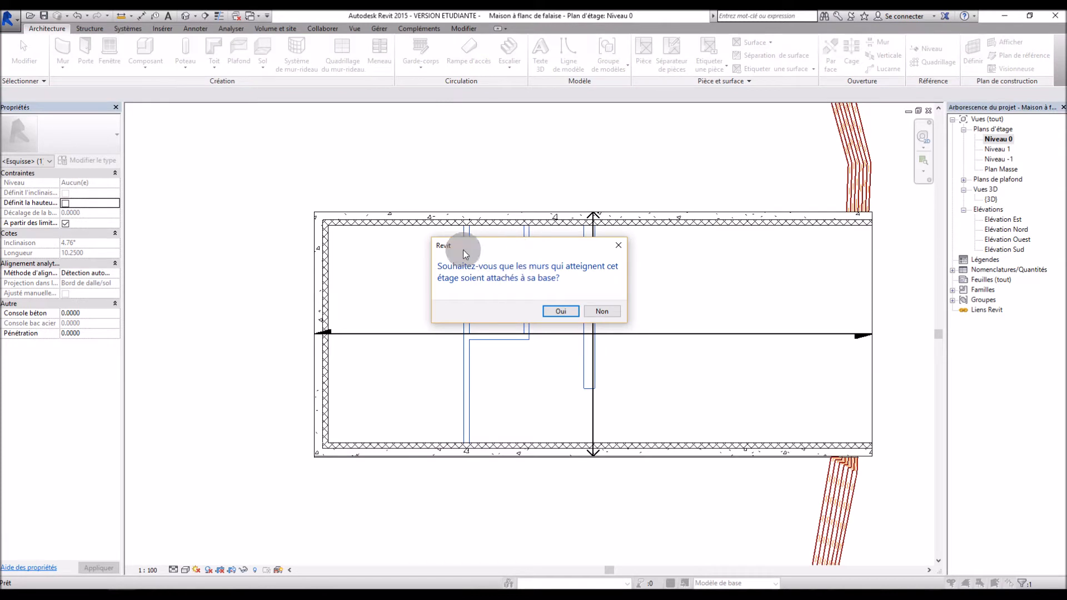
pyautogui.moveTo(540, 250); pyautogui.dragTo(779, 243)
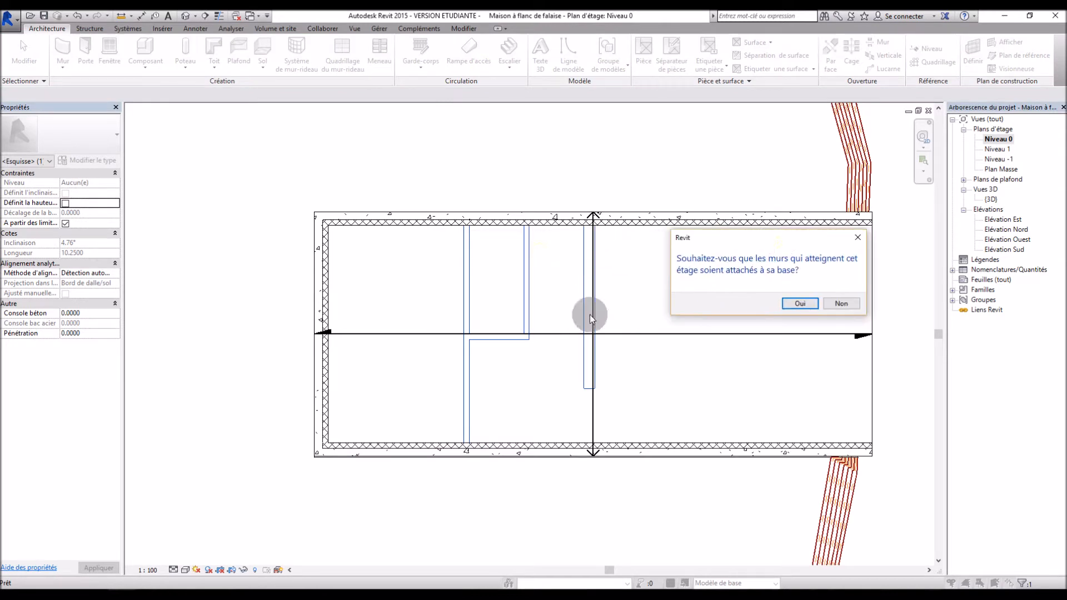
pyautogui.click(803, 304)
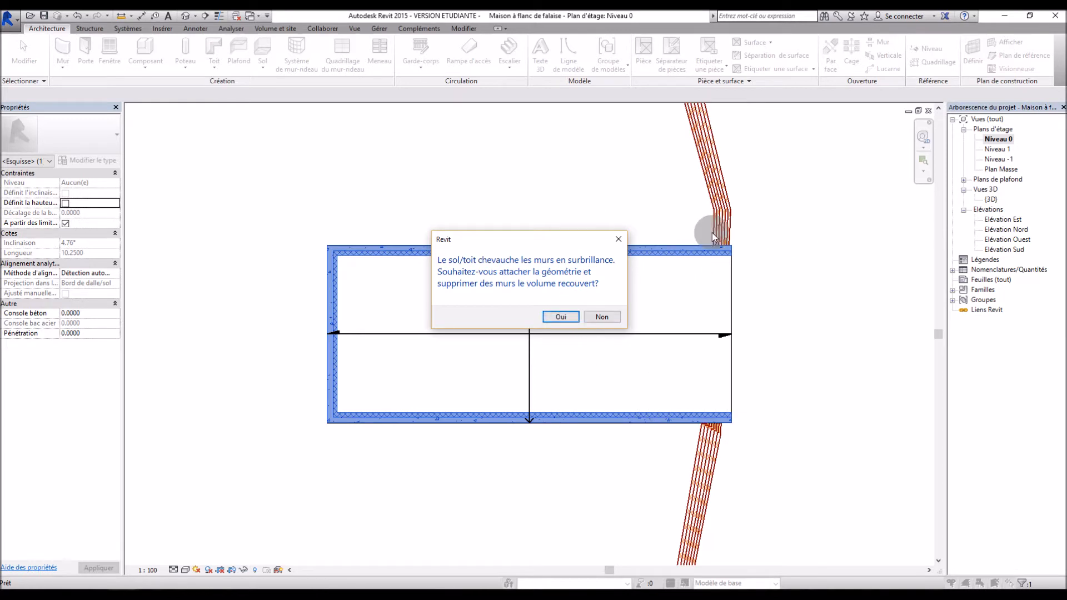
pyautogui.click(560, 317)
pyautogui.click(802, 291)
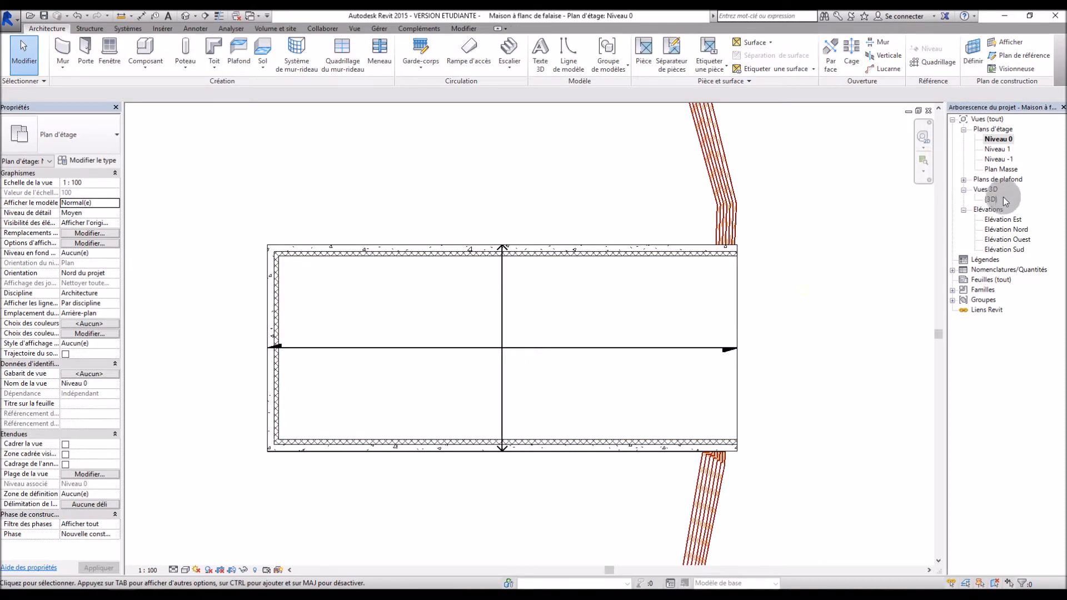
# Step: Examine the new Niveau 0 slab and its junction with the outer walls in the 3D view
pyautogui.doubleClick(994, 199)
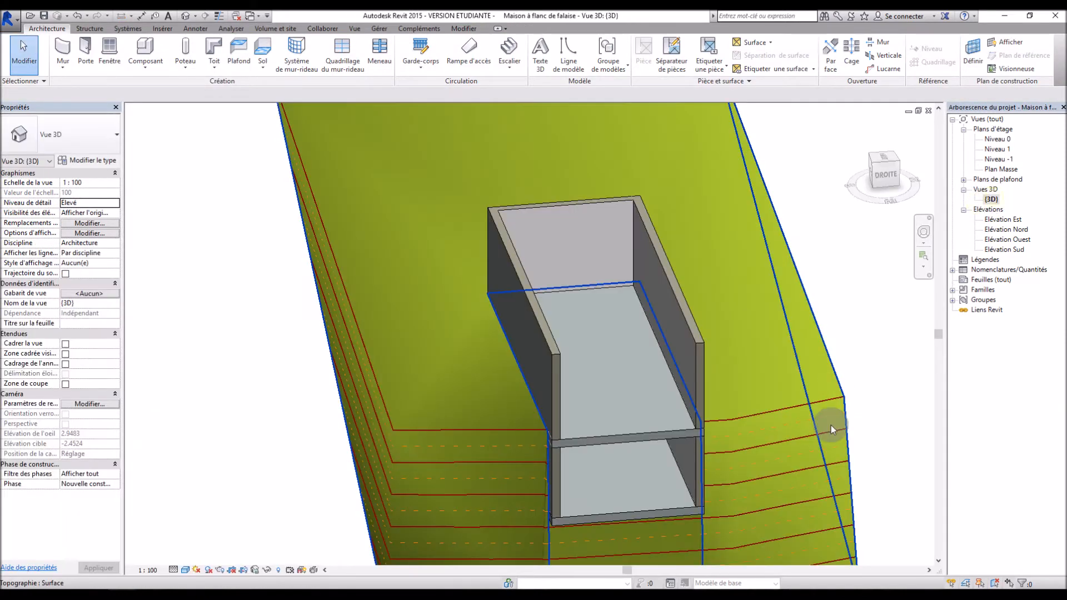
pyautogui.keyDown('shift'); pyautogui.moveTo(832, 426); pyautogui.dragTo(808, 311, button='middle'); pyautogui.keyUp('shift')
pyautogui.scroll(3, 629, 368)
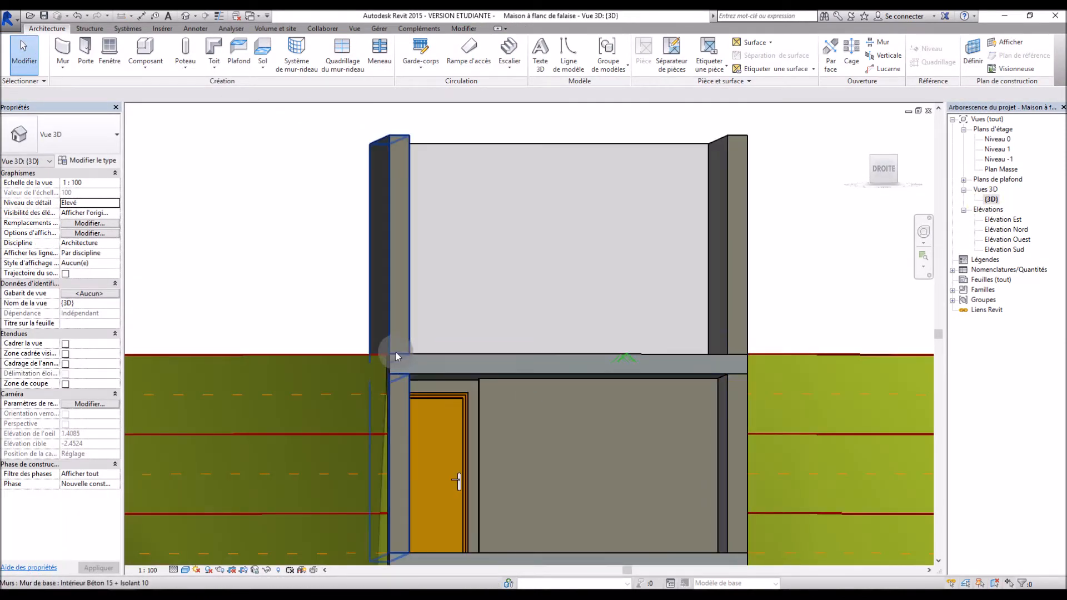
pyautogui.click(432, 357)
pyautogui.keyDown('shift'); pyautogui.moveTo(531, 415); pyautogui.dragTo(570, 432, button='middle'); pyautogui.keyUp('shift')
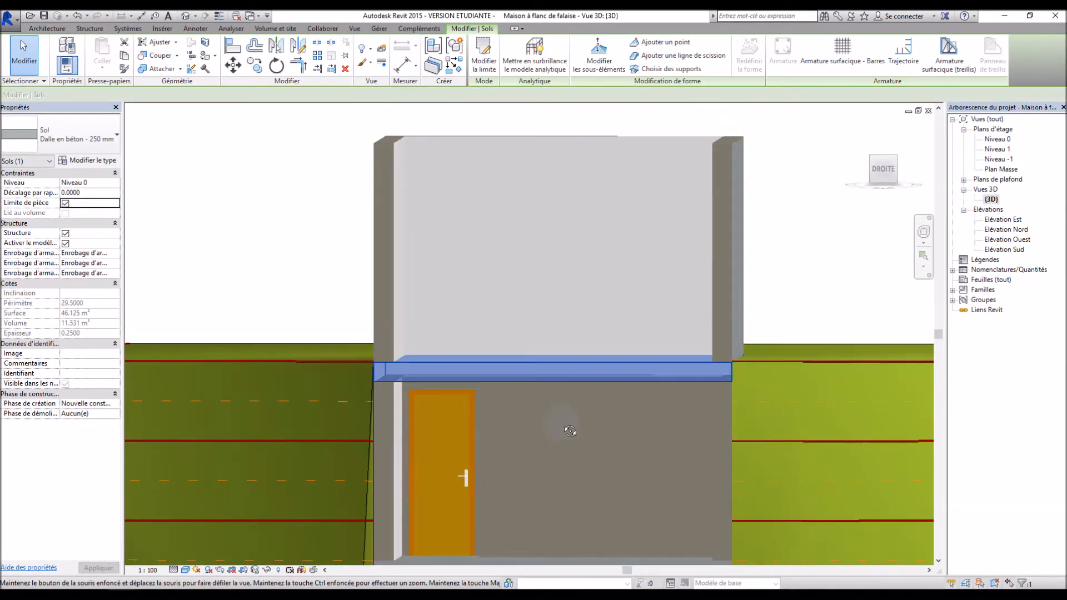
pyautogui.keyDown('shift'); pyautogui.moveTo(514, 388); pyautogui.dragTo(829, 437, button='middle'); pyautogui.keyUp('shift')
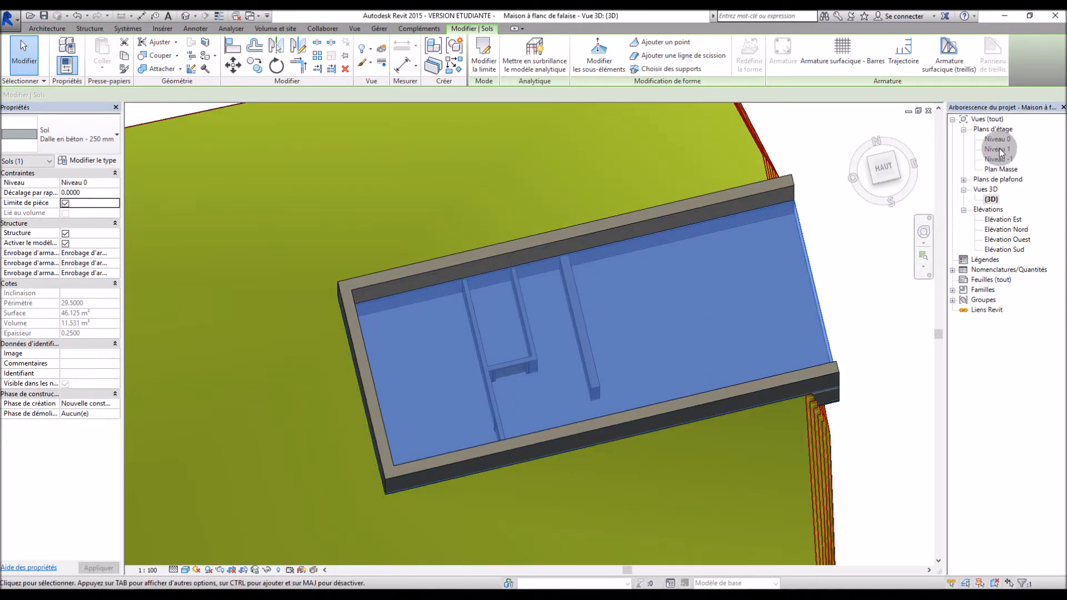
# Step: On the Niveau 0 plan, edit the slab boundary and pick the facing sides of the small room's end partition and the 200 mm structural wall
pyautogui.doubleClick(999, 140)
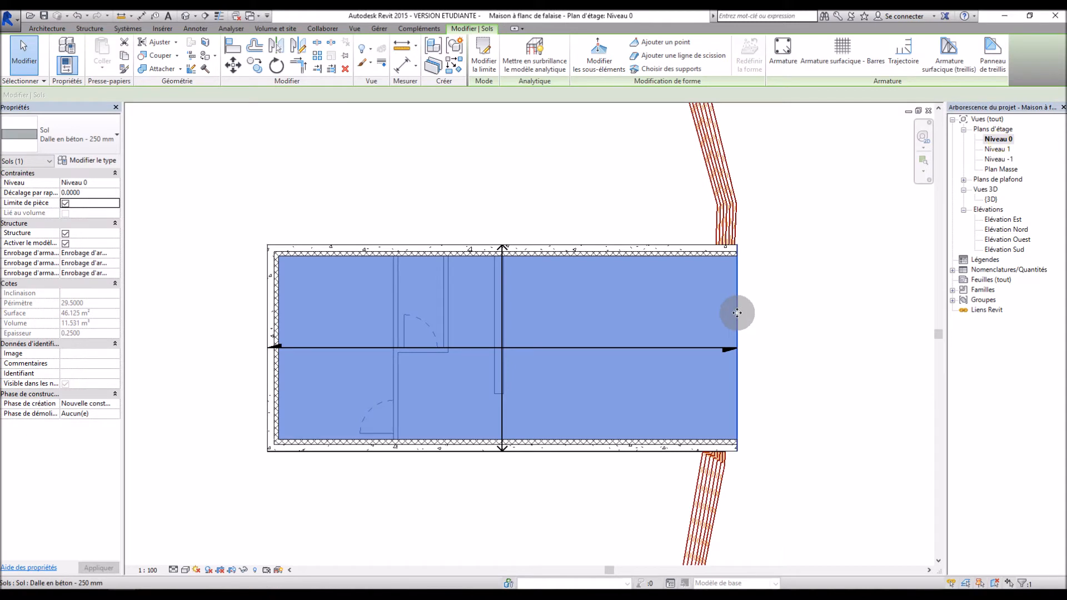
pyautogui.doubleClick(737, 312)
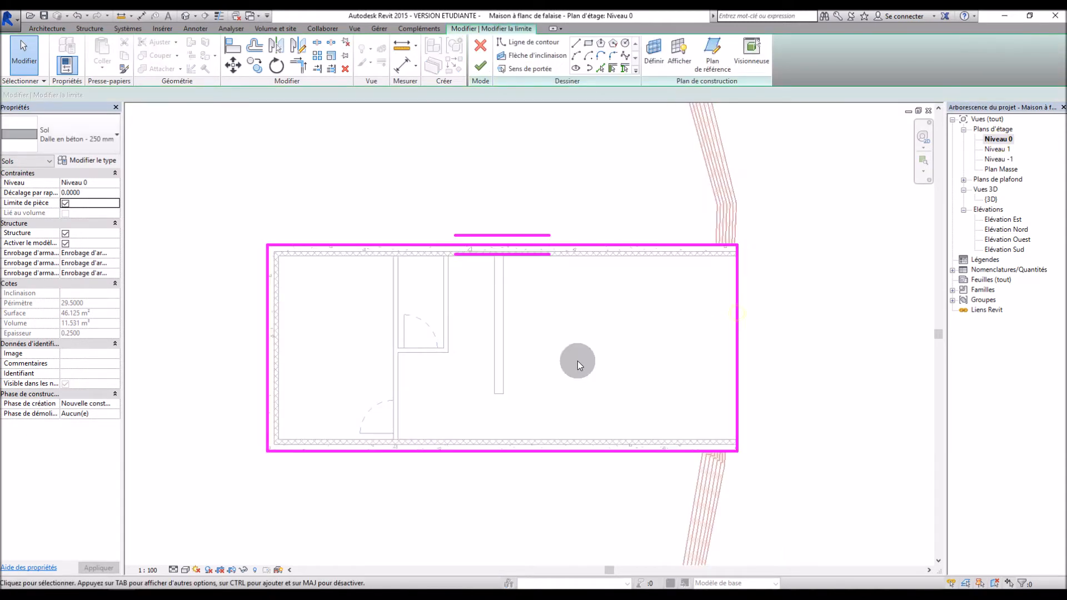
pyautogui.scroll(2, 448, 364)
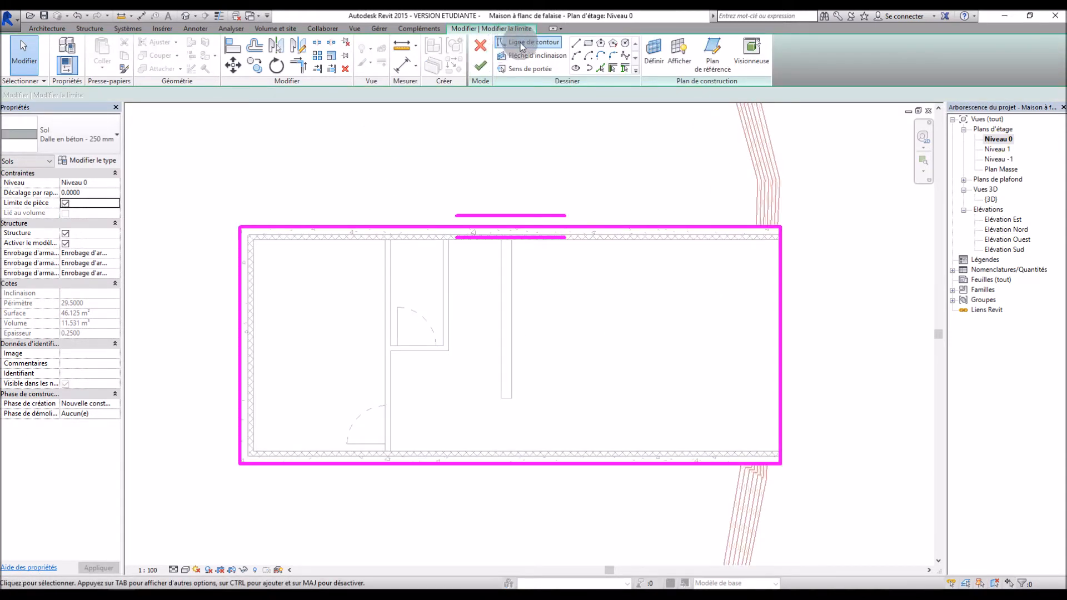
pyautogui.click(449, 259)
pyautogui.click(499, 275)
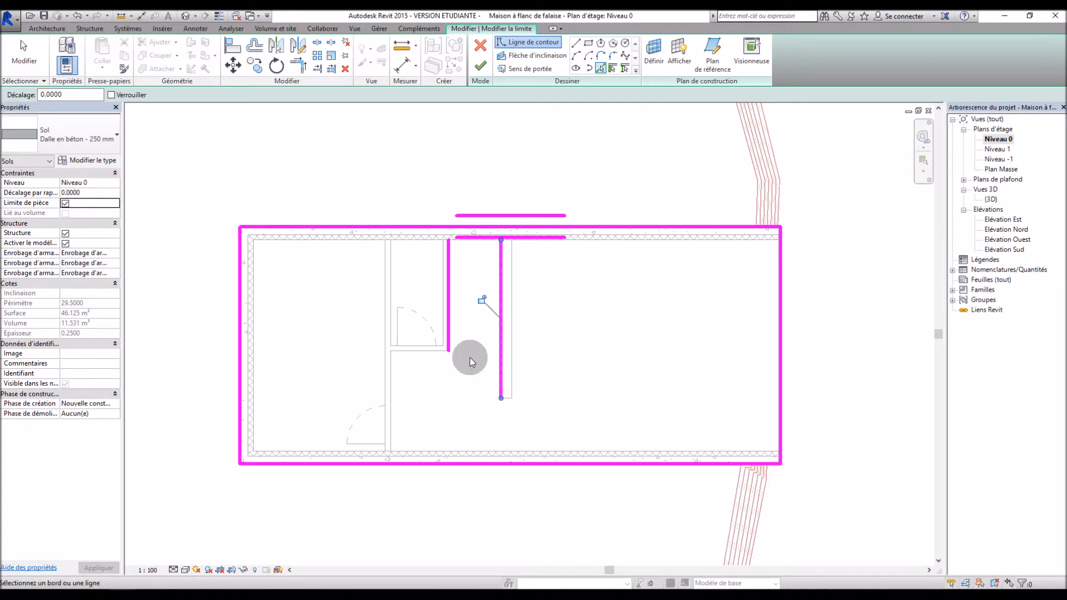
# Step: Extend the boundary line along the structural wall by 1 m to the lower outer wall's inner face, undoing the misplaced cross segment
pyautogui.click(576, 42)
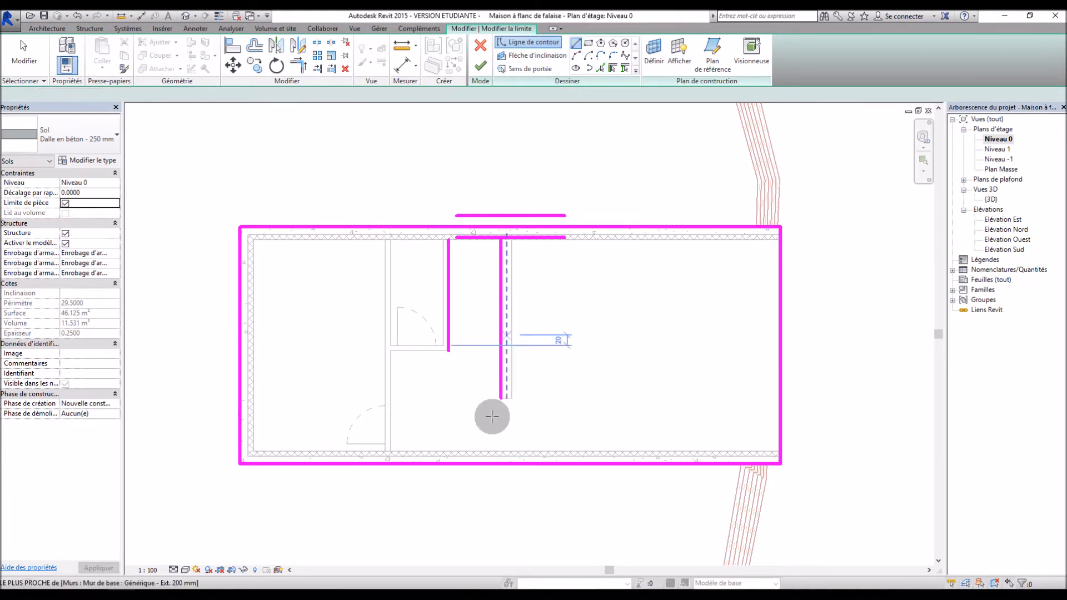
pyautogui.click(501, 399)
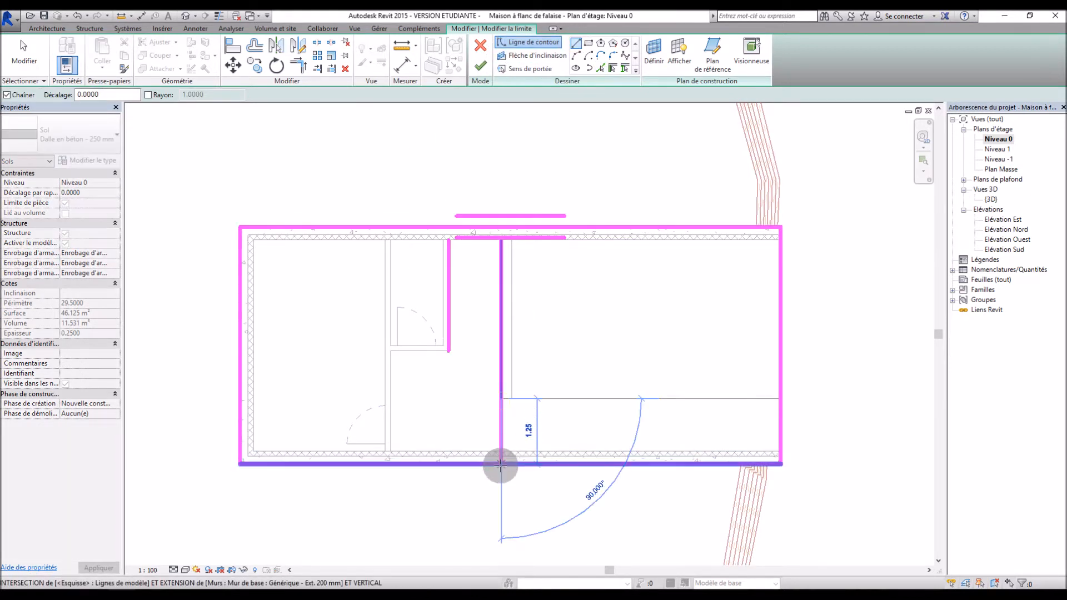
pyautogui.scroll(4, 500, 463)
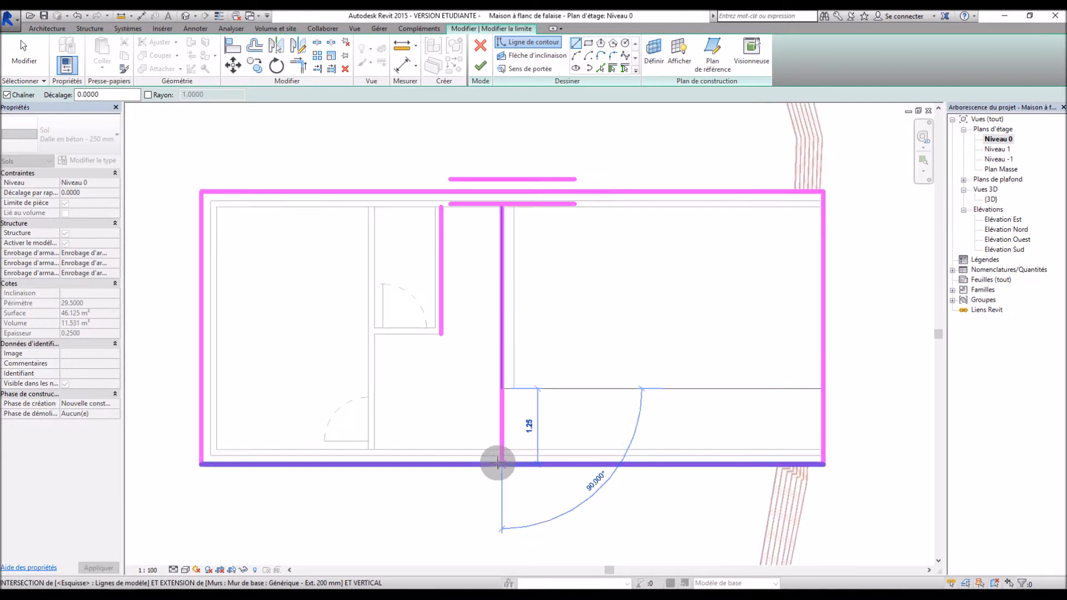
pyautogui.scroll(-3, 500, 438)
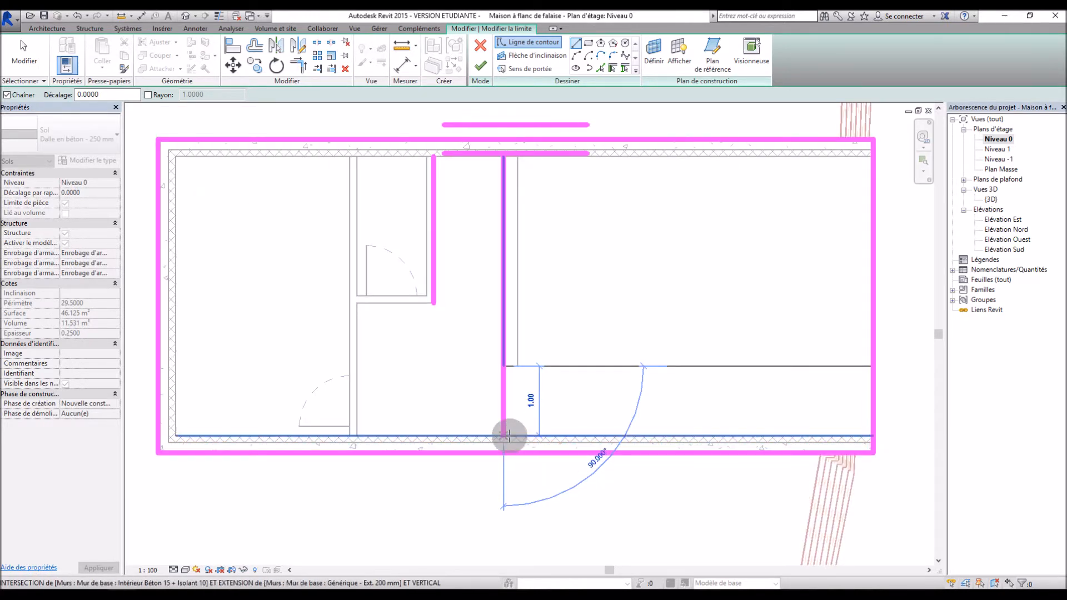
pyautogui.click(504, 435)
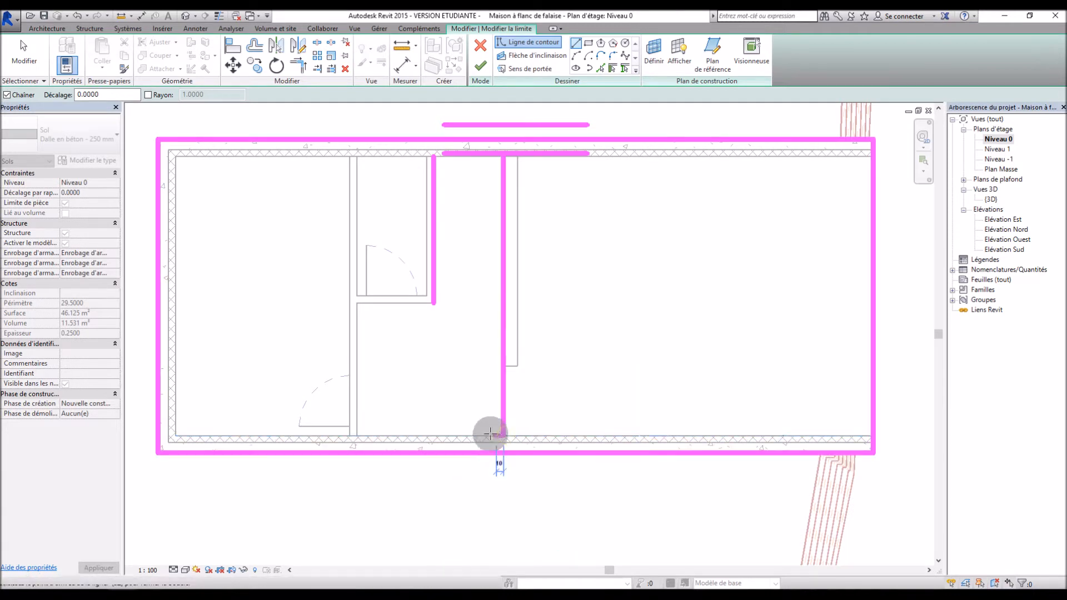
pyautogui.click(427, 435)
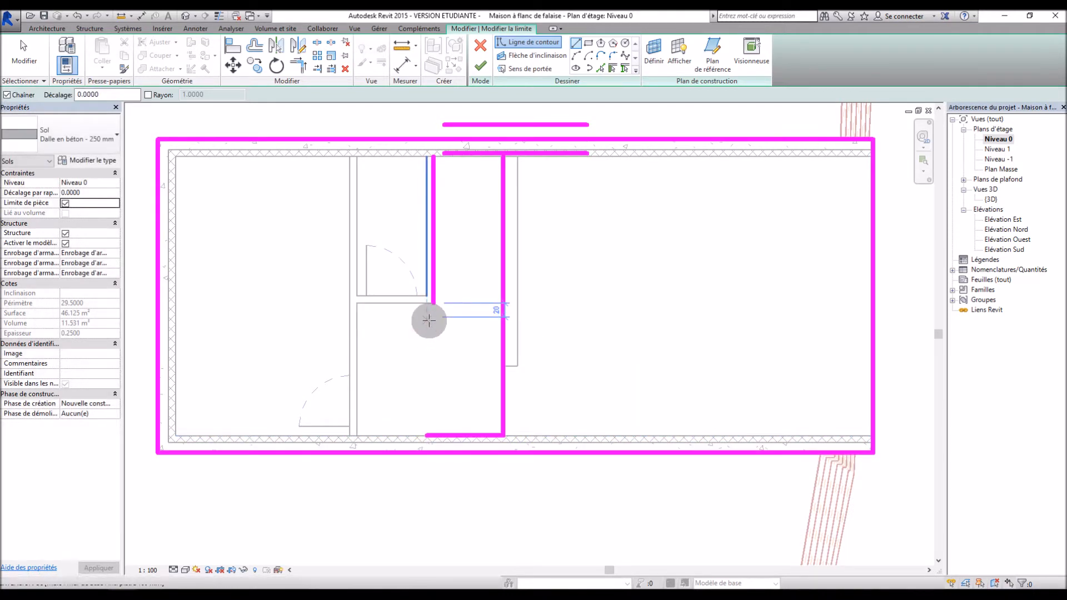
pyautogui.hotkey('ctrl', 'z')
# Step: Extend the partition-side boundary line 1.90 m to the lower outer wall's inner face and close the rectangular opening outline
pyautogui.click(434, 303)
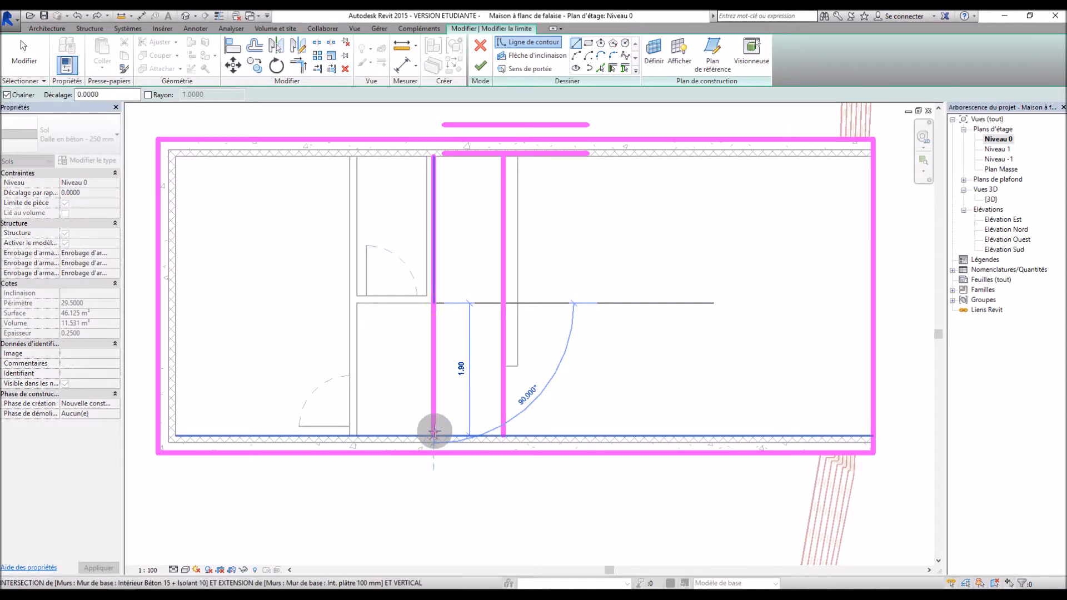
pyautogui.click(434, 435)
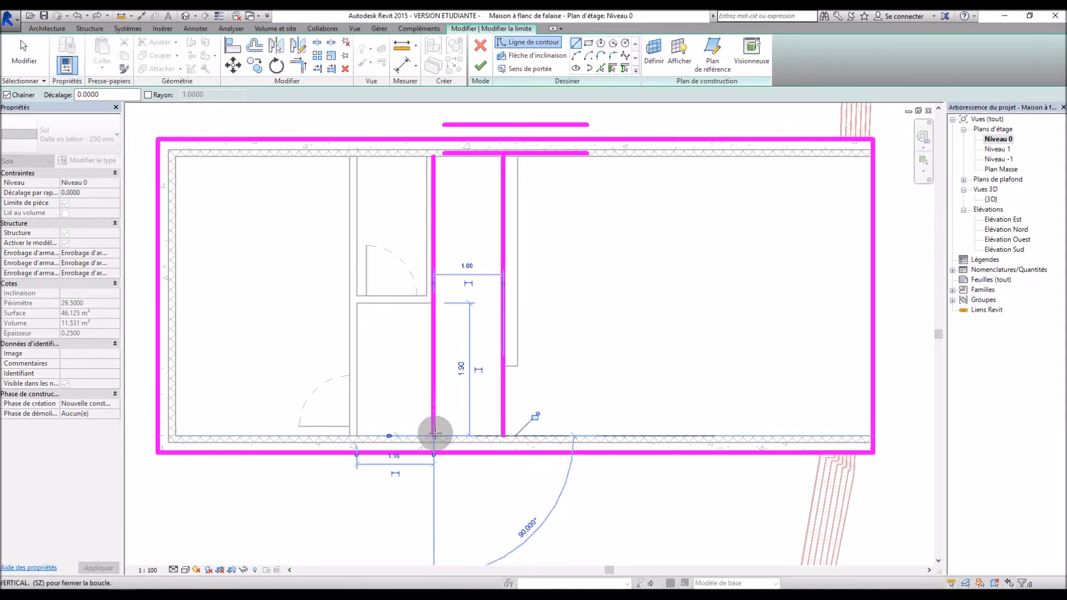
pyautogui.click(503, 436)
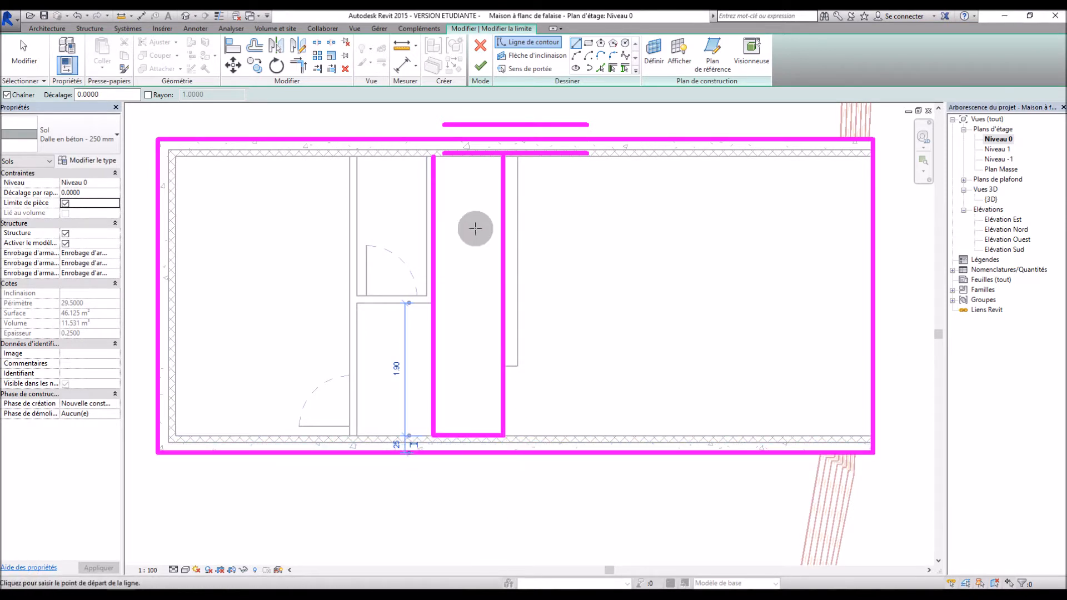
pyautogui.click(434, 157)
pyautogui.press('Escape')
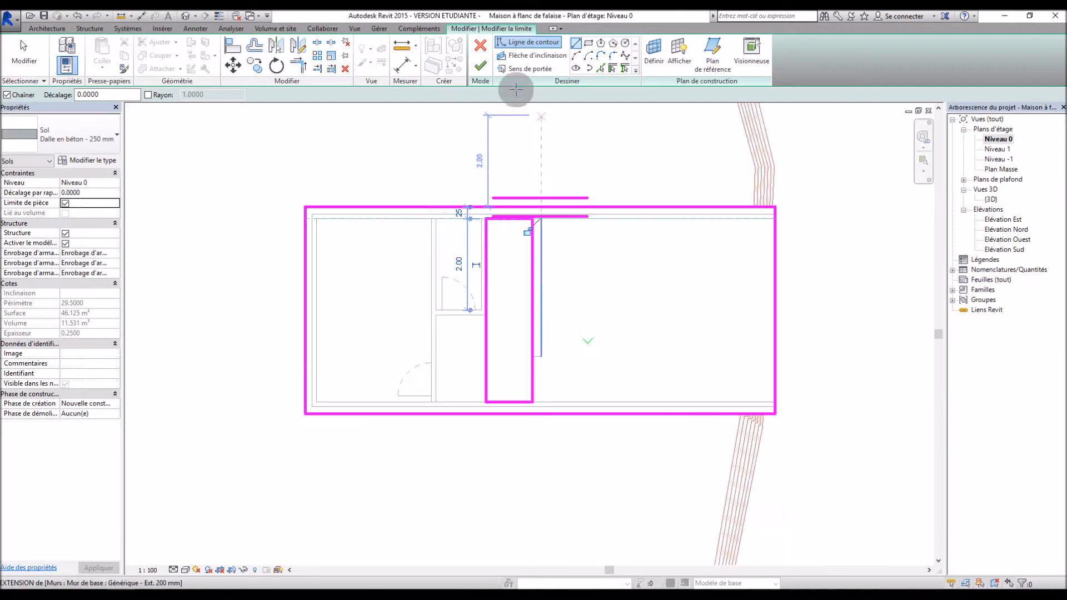
# Step: Finish the slab boundary edit with its rectangular opening and attach the walls reaching the level to the slab's base
pyautogui.click(480, 66)
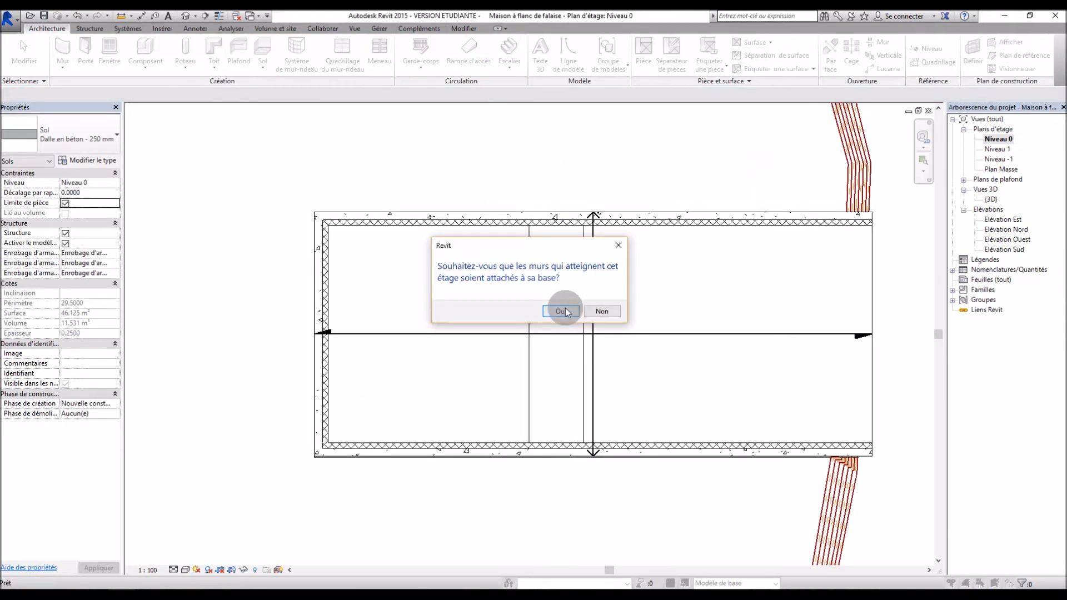
pyautogui.click(565, 311)
pyautogui.click(838, 292)
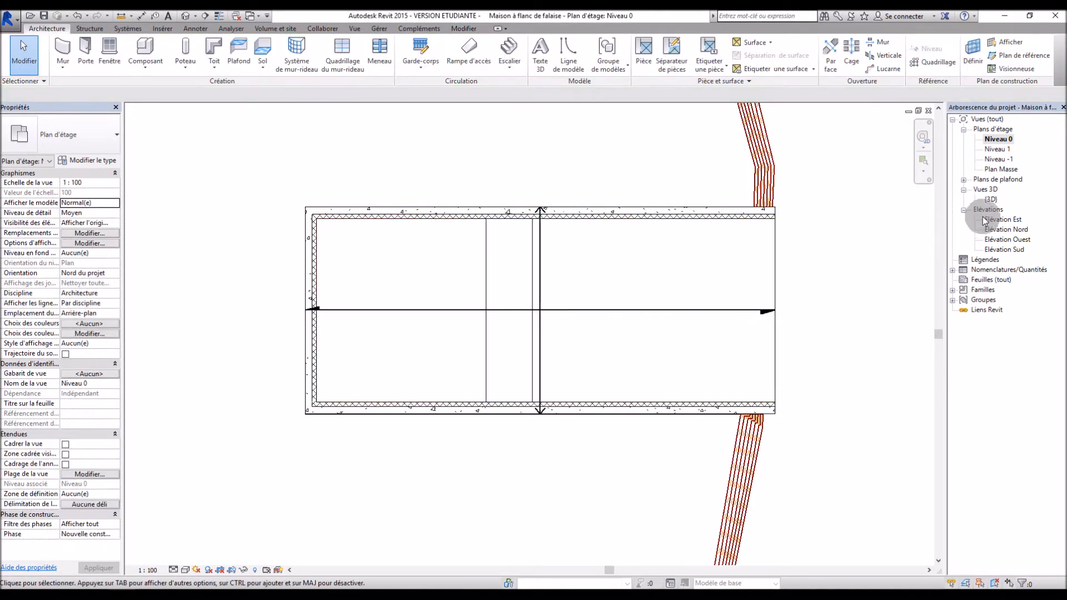
# Step: Inspect the slab's rectangular opening and its open-end edge in the 3D view
pyautogui.doubleClick(991, 199)
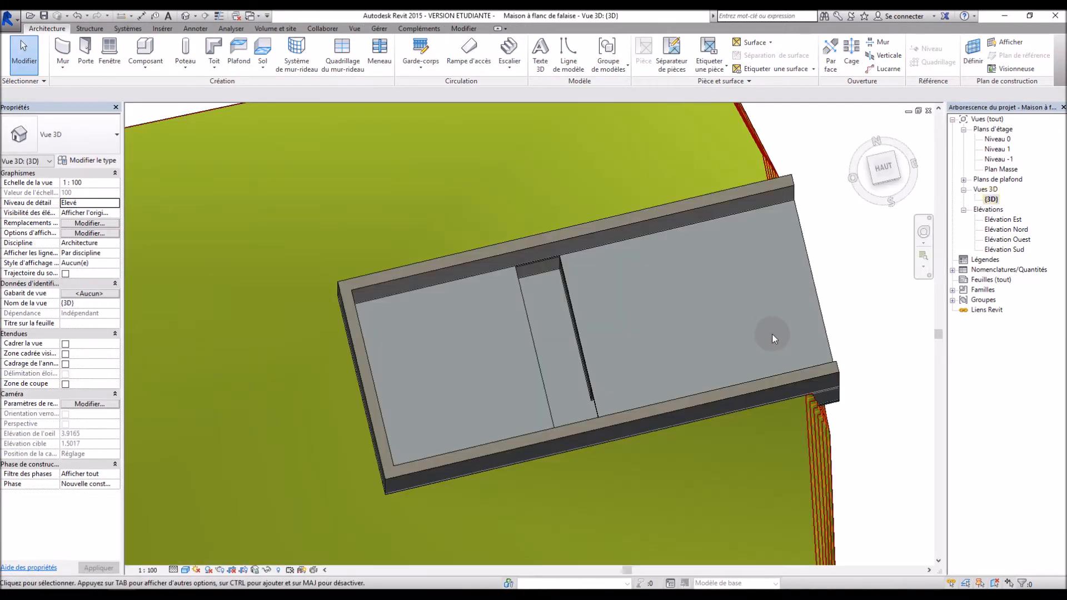
pyautogui.keyDown('shift'); pyautogui.moveTo(772, 335); pyautogui.dragTo(710, 361, button='middle'); pyautogui.keyUp('shift')
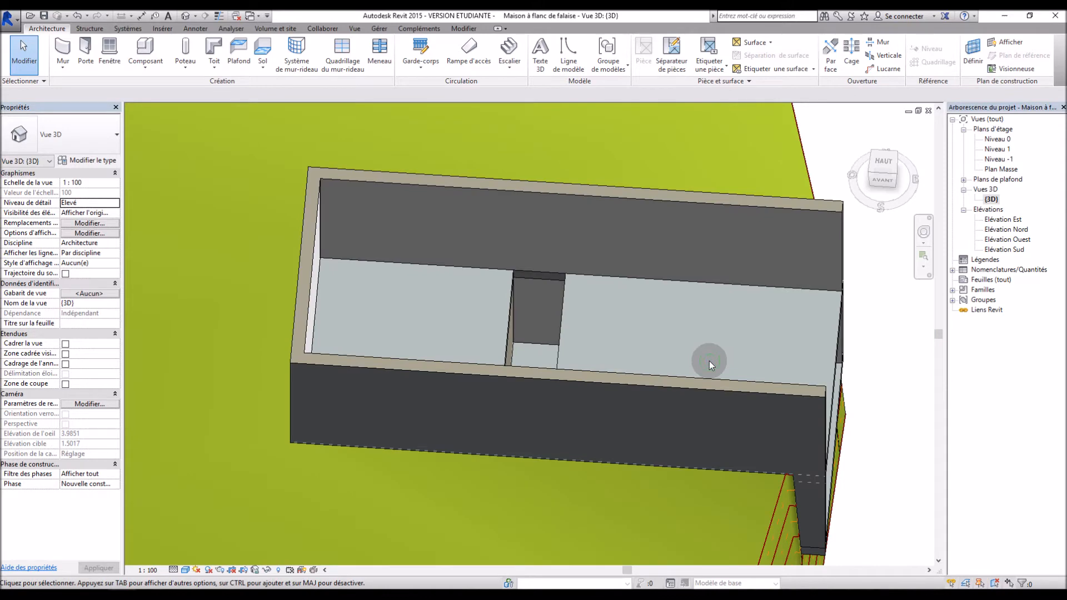
pyautogui.keyDown('shift'); pyautogui.moveTo(696, 364); pyautogui.dragTo(653, 356, button='middle'); pyautogui.keyUp('shift')
pyautogui.scroll(8, 652, 355)
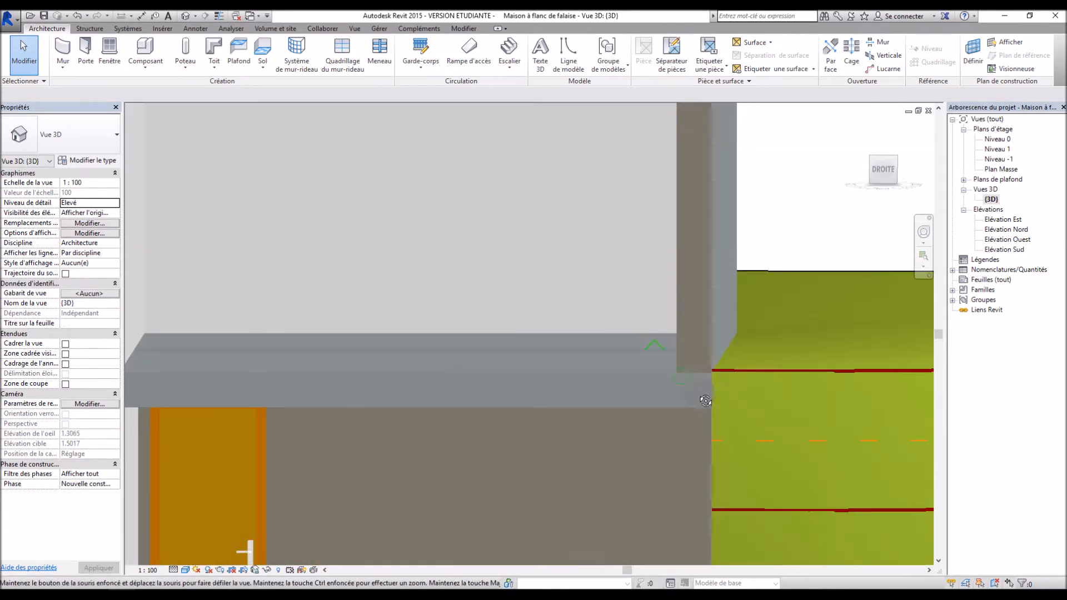
pyautogui.scroll(-8, 739, 380)
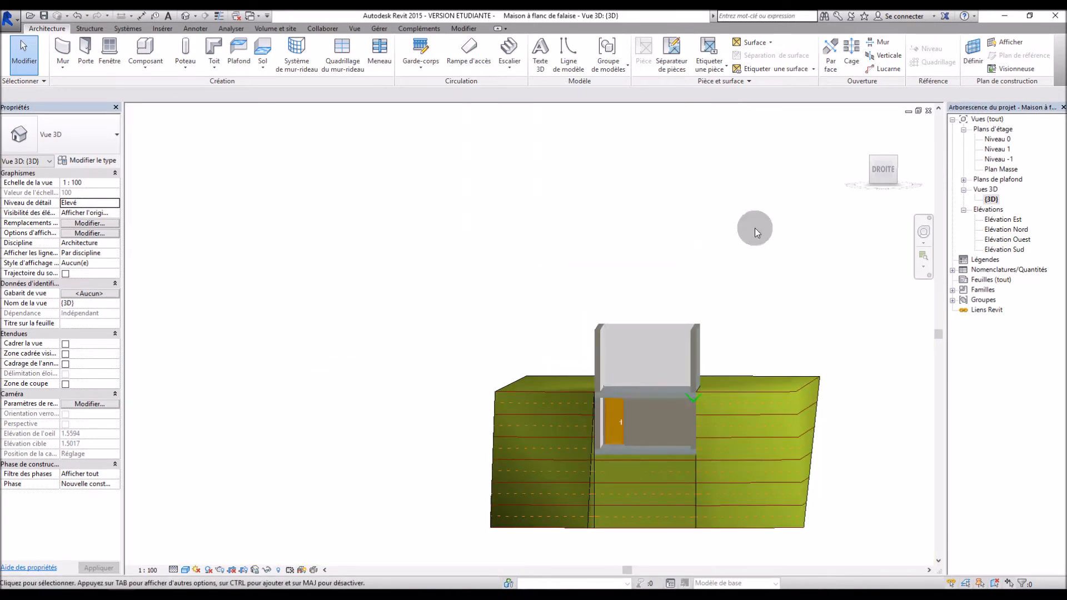
# Step: Open the Niveau 0 plan, start a door, and browse the family library to the Portes folder's "Entrée (avec angle d'ouverture)" subfolder
pyautogui.doubleClick(997, 139)
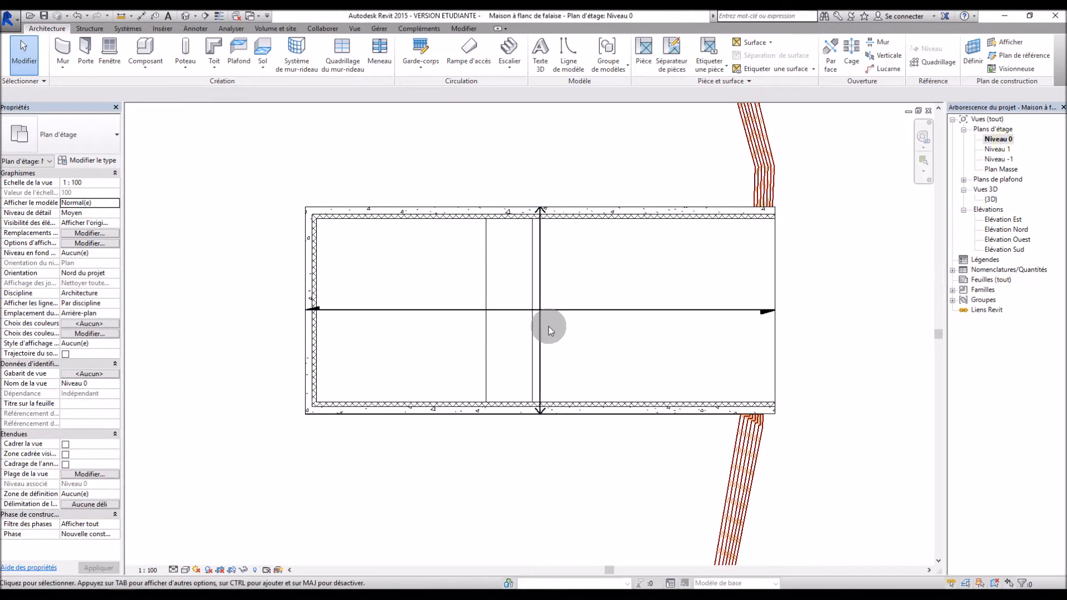
pyautogui.scroll(2, 239, 239)
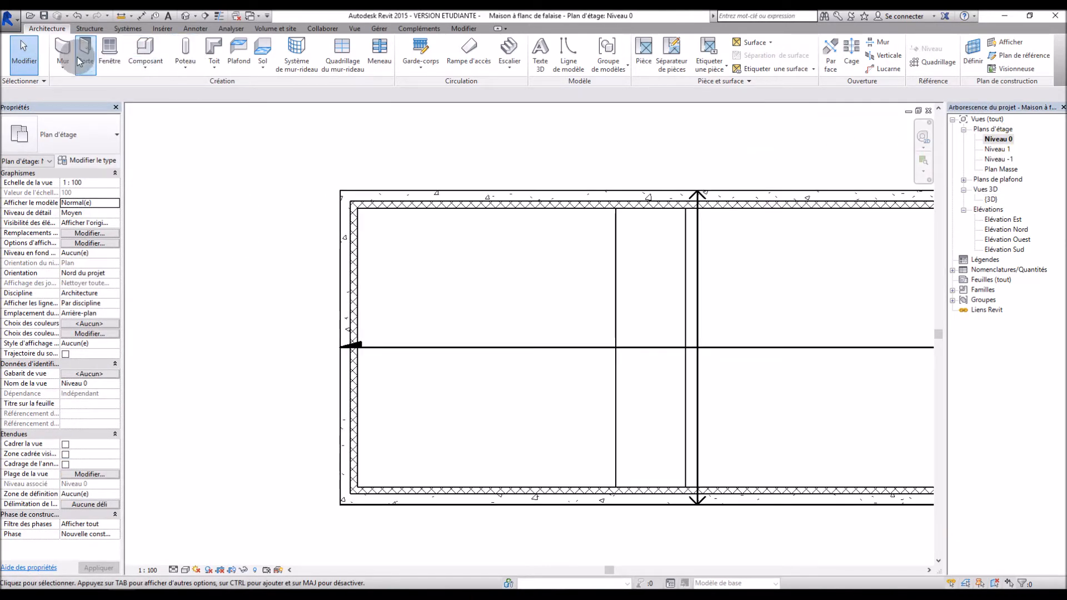
pyautogui.click(91, 54)
pyautogui.click(101, 159)
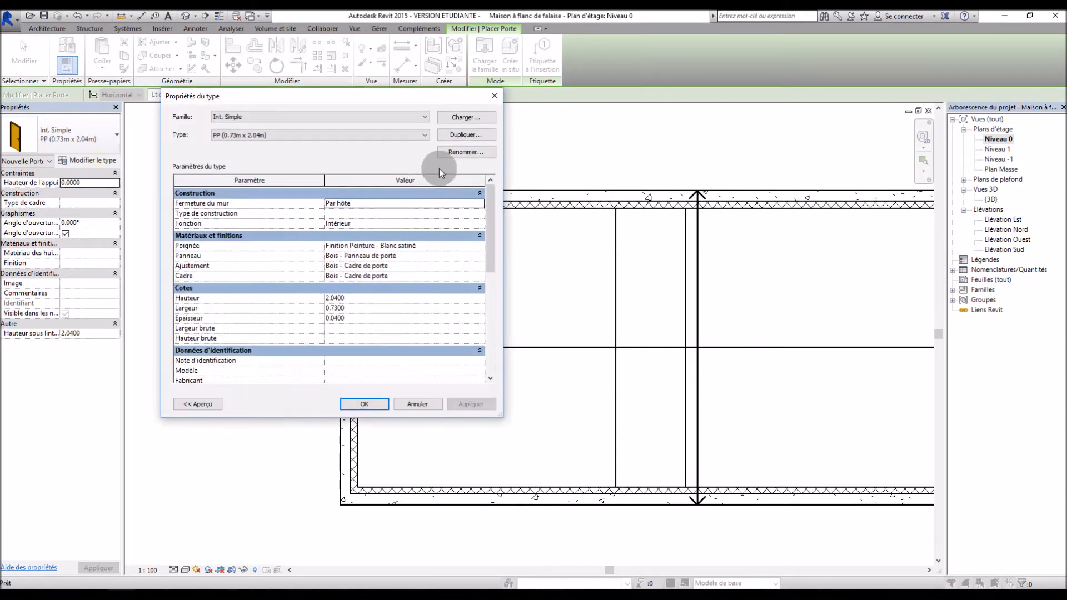
pyautogui.click(467, 119)
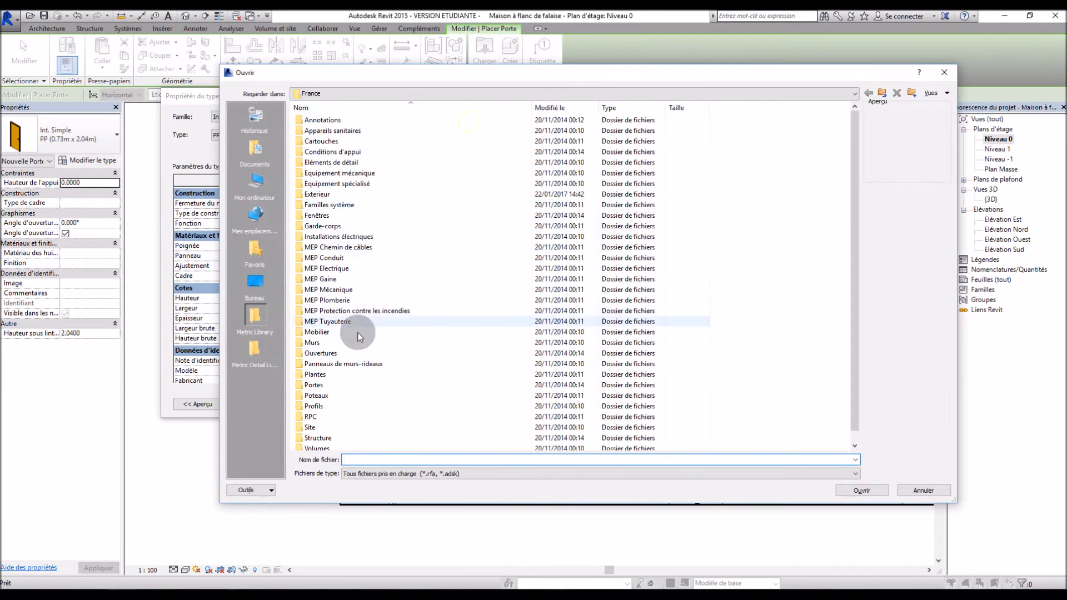
pyautogui.doubleClick(331, 385)
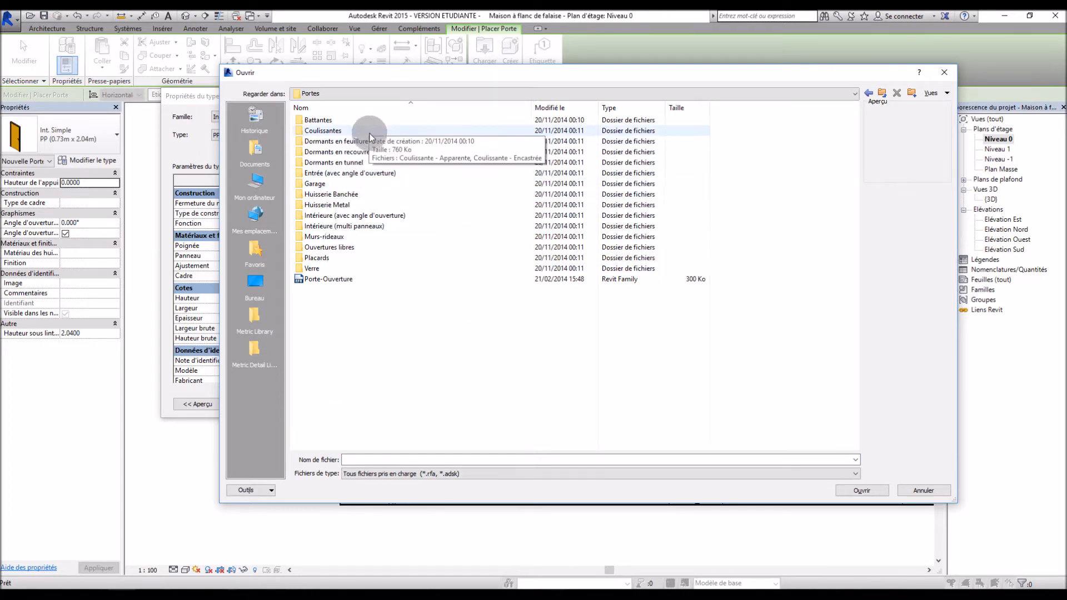
pyautogui.doubleClick(350, 173)
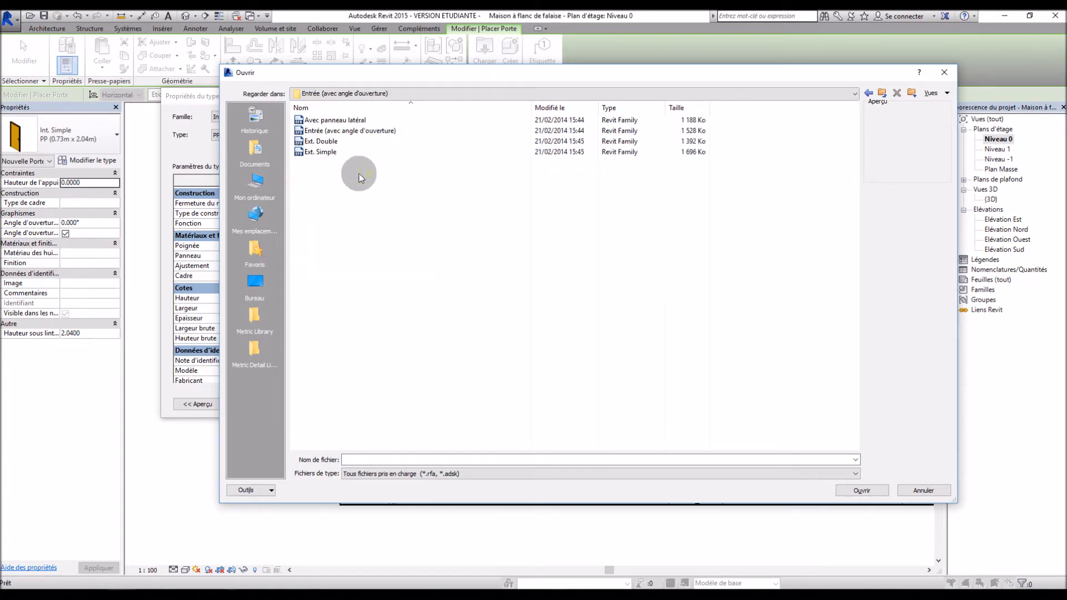
# Step: Preview the available entrance door families: Avec panneau latéral, Entrée (avec angle d'ouverture), Ext. Double and Ext. Simple
pyautogui.click(333, 120)
pyautogui.click(335, 131)
pyautogui.click(324, 153)
pyautogui.click(321, 163)
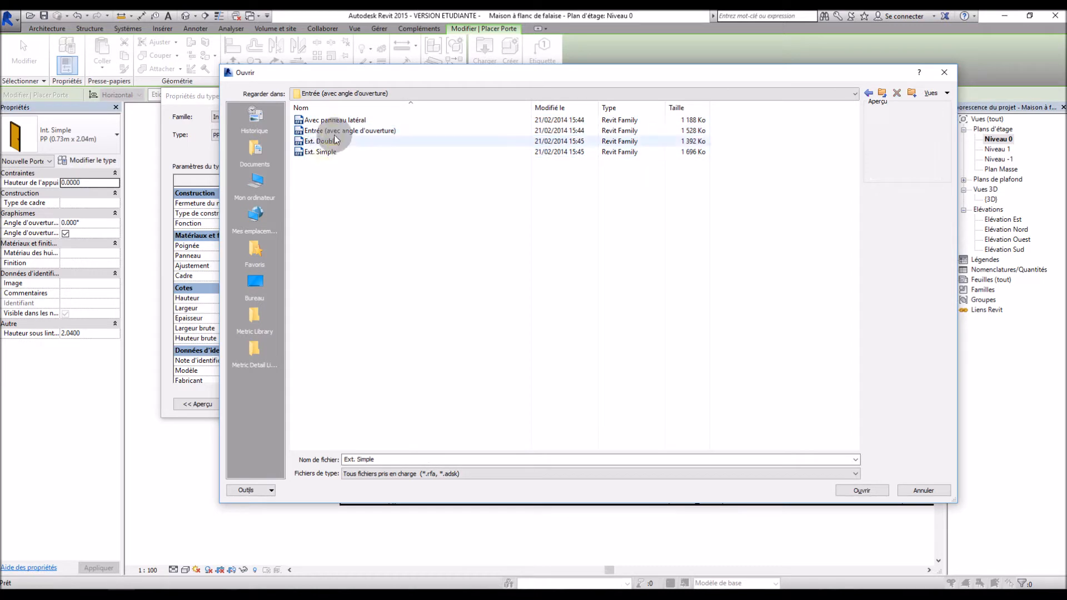
pyautogui.click(337, 122)
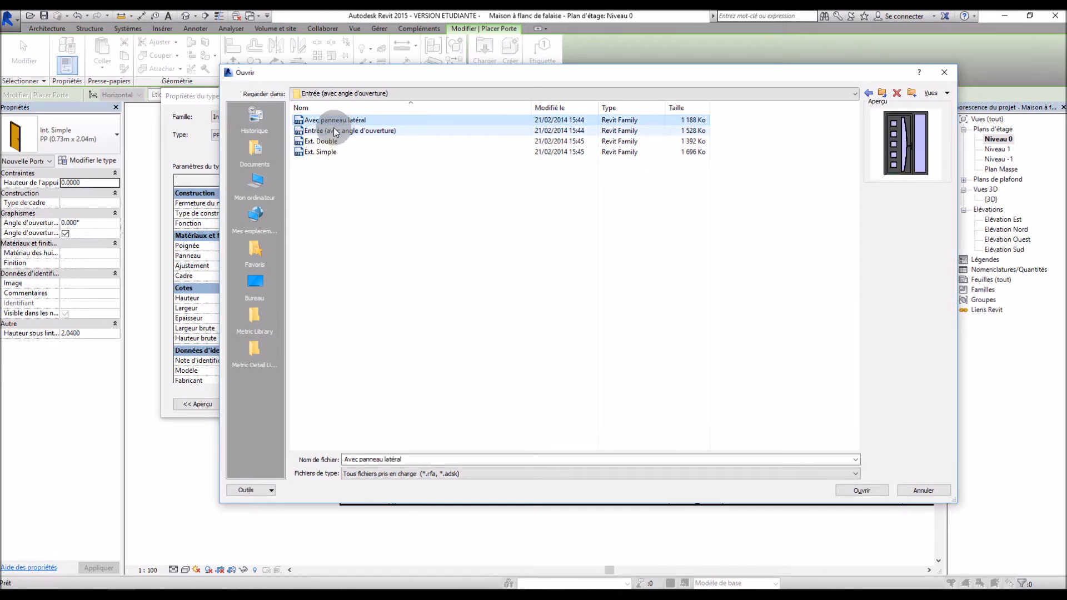
pyautogui.click(334, 130)
pyautogui.click(329, 142)
pyautogui.click(325, 151)
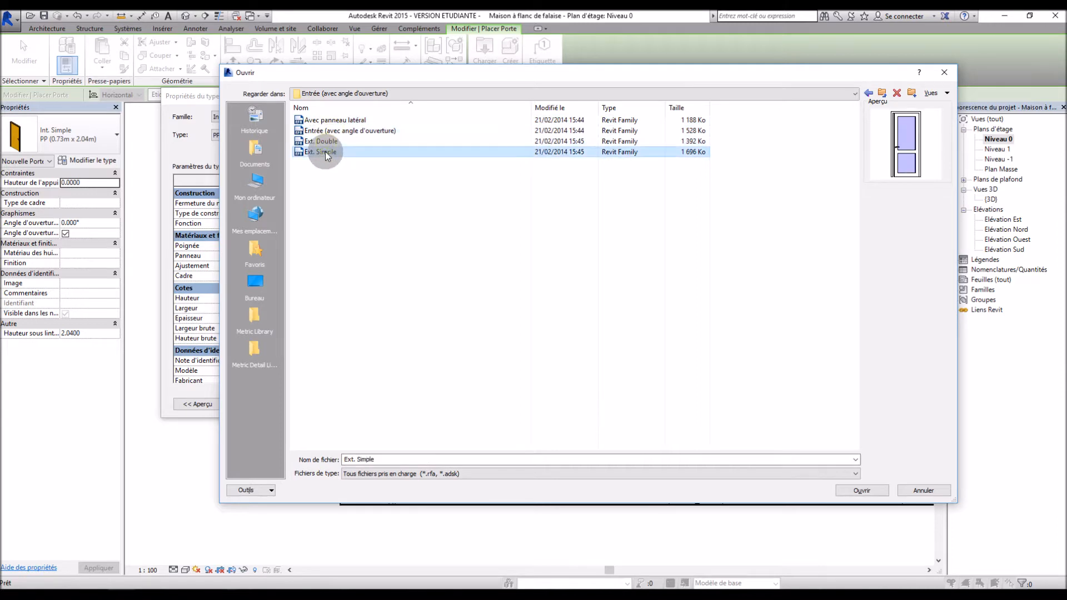
# Step: Load the Entrée (avec angle d'ouverture) family and place its 0.90 m x 2.15 m door in the short end wall, at the upper corner
pyautogui.click(339, 131)
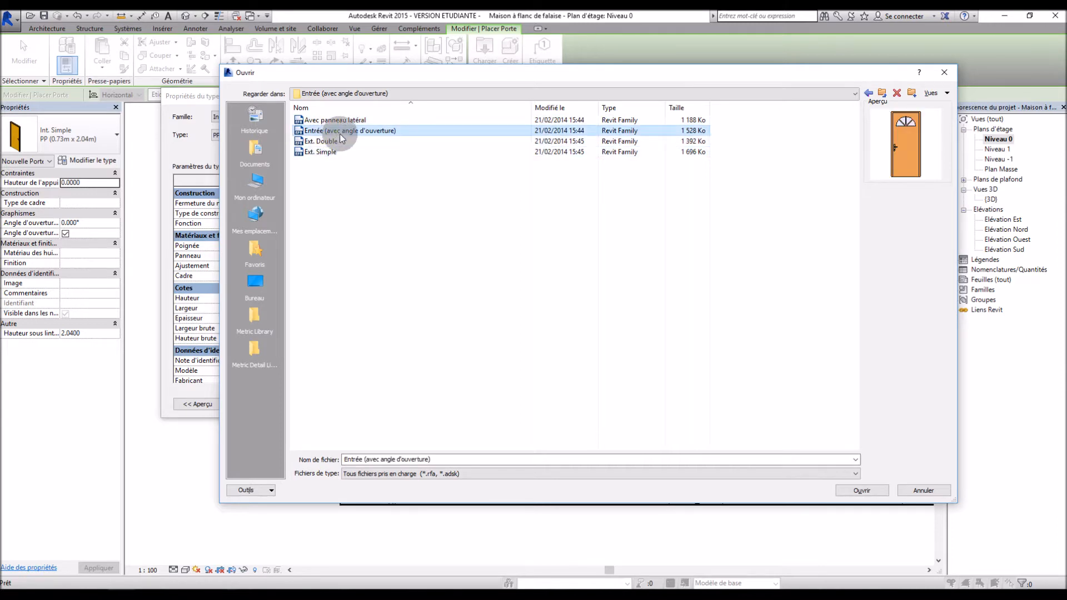
pyautogui.click(861, 491)
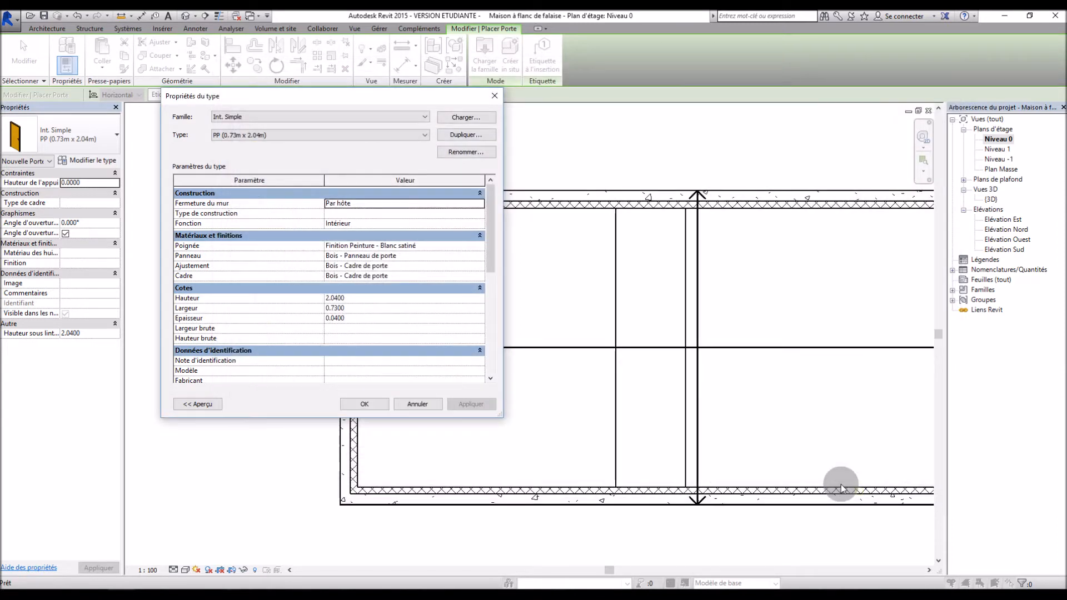
pyautogui.click(365, 404)
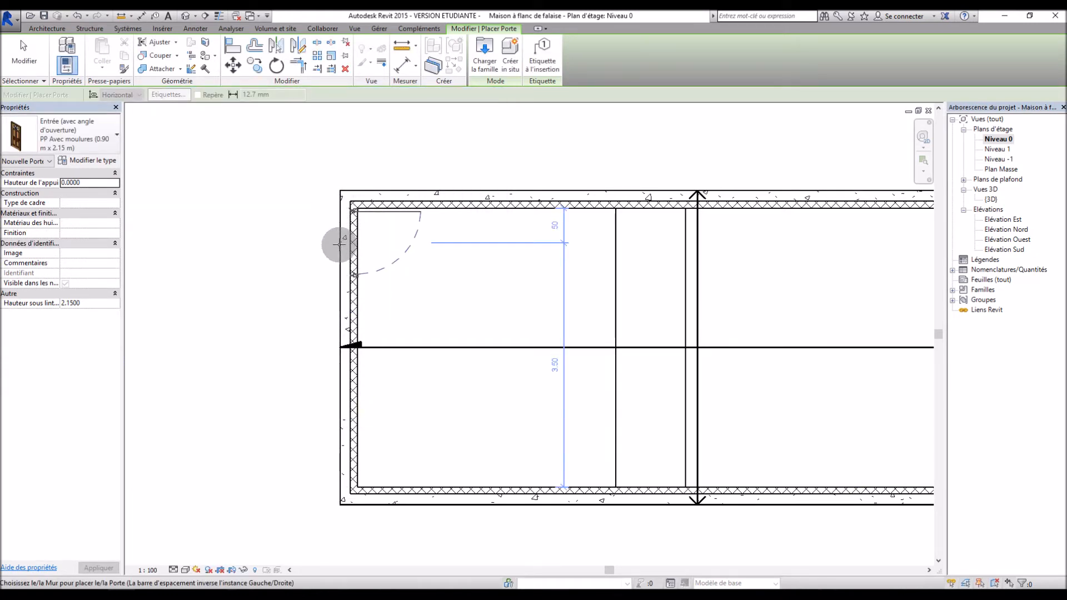
pyautogui.click(339, 243)
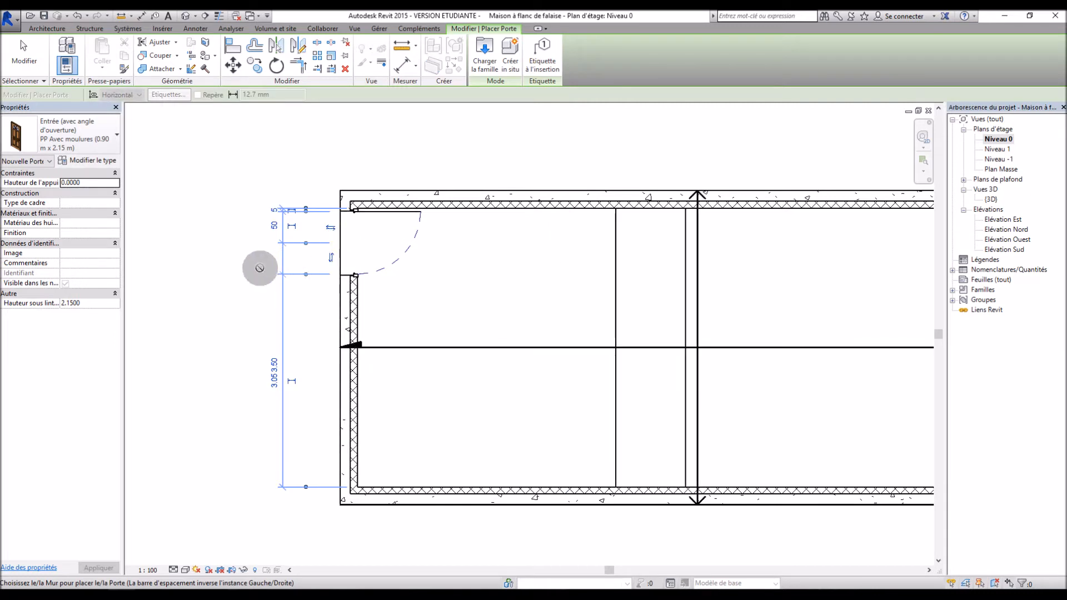
pyautogui.press('Escape')
# Step: Draw a horizontal Int. Parpaing 100 mm wall about 3.78 m long from the short end wall, below the door, to the slab opening's edge
pyautogui.scroll(-2, 261, 273)
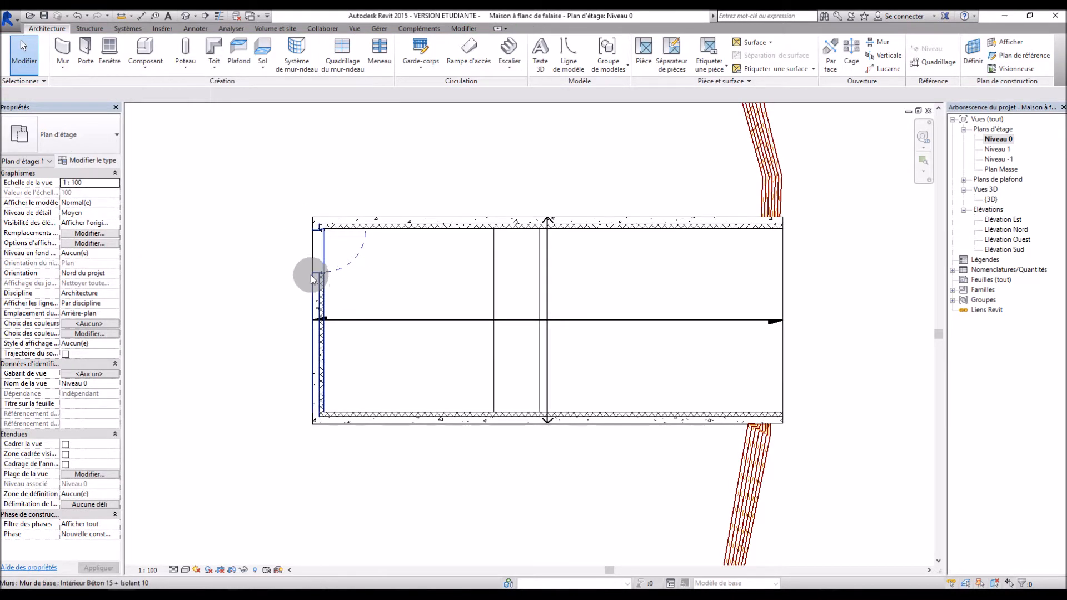
pyautogui.scroll(1, 449, 343)
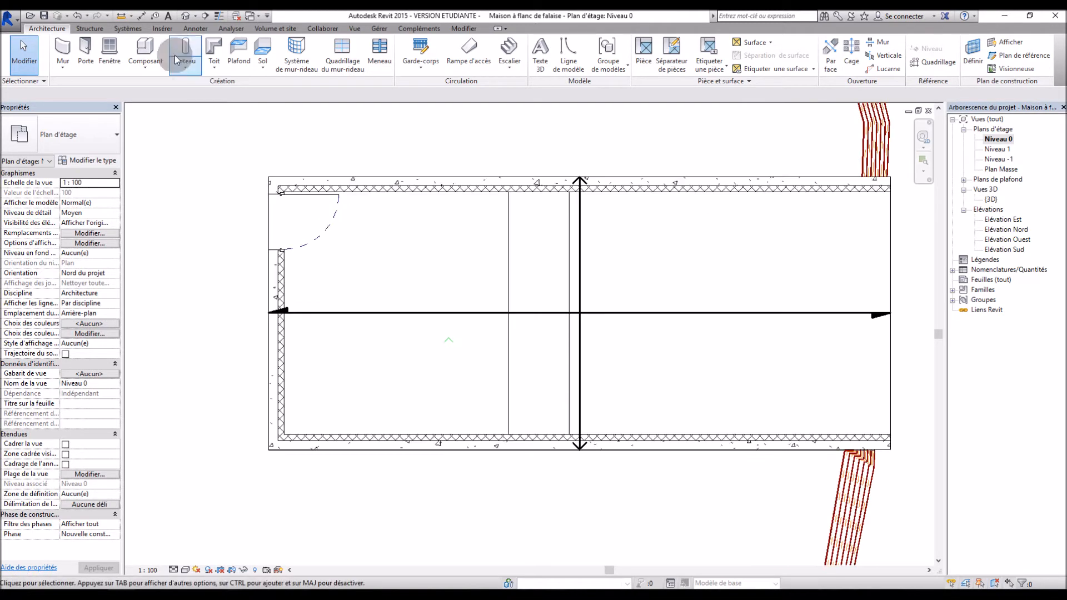
pyautogui.click(62, 49)
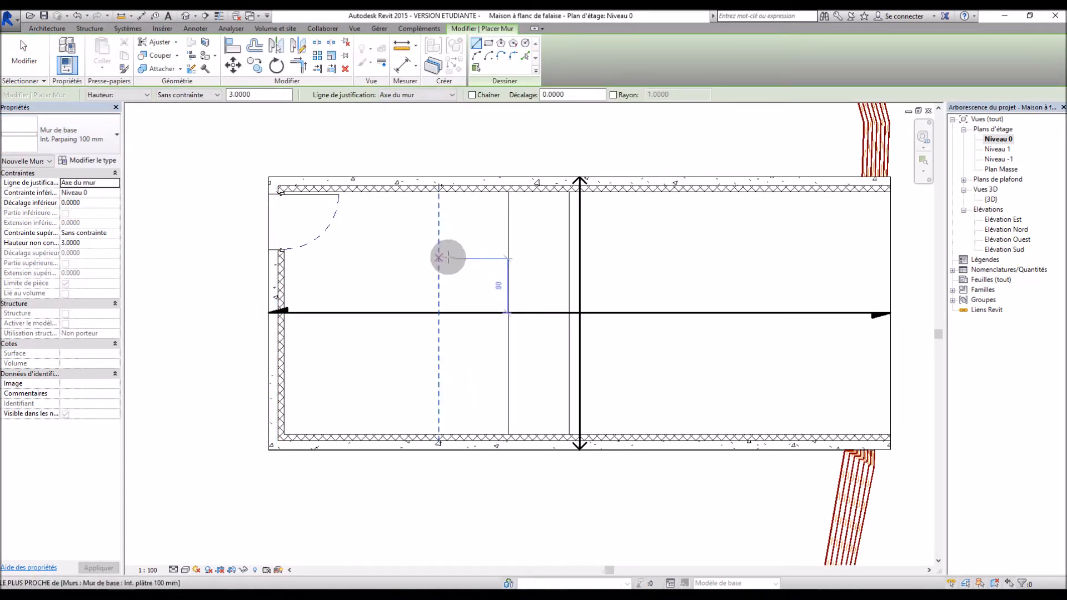
pyautogui.click(281, 275)
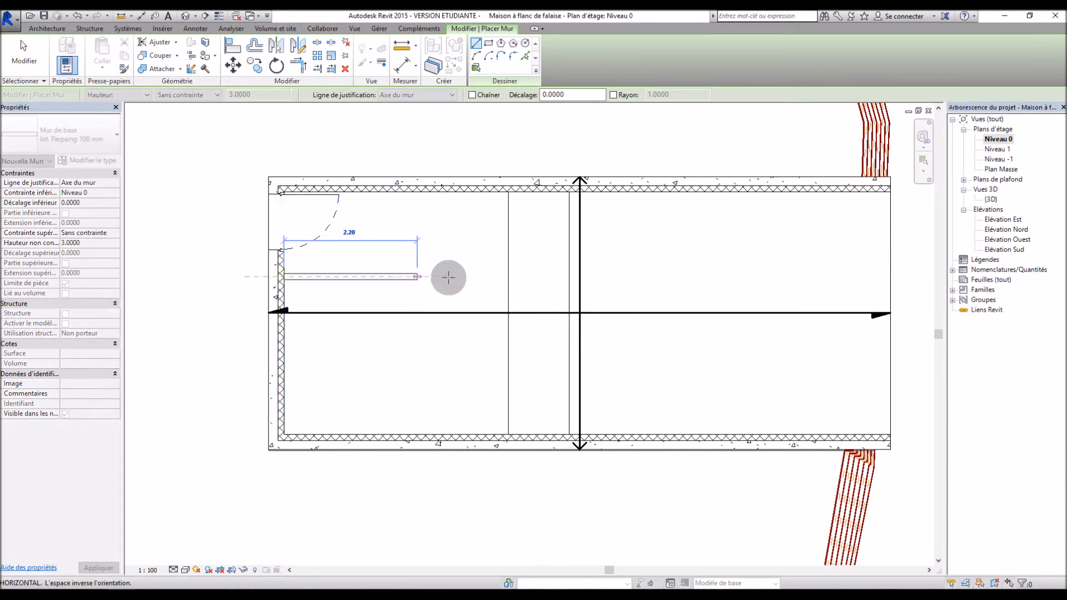
pyautogui.click(508, 277)
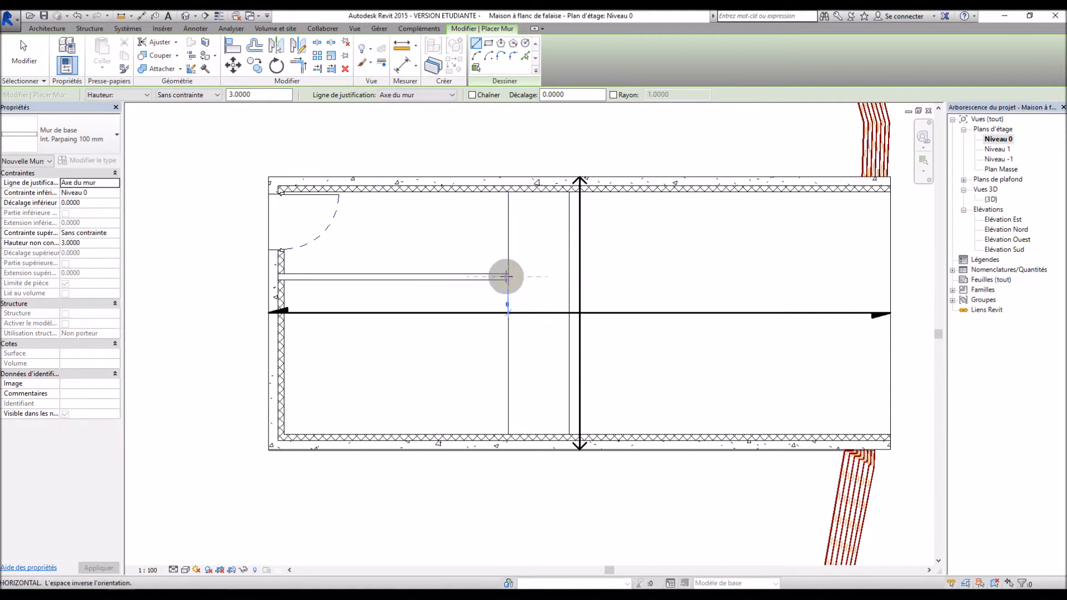
pyautogui.click(507, 277)
pyautogui.press('Escape')
pyautogui.press('Escape')
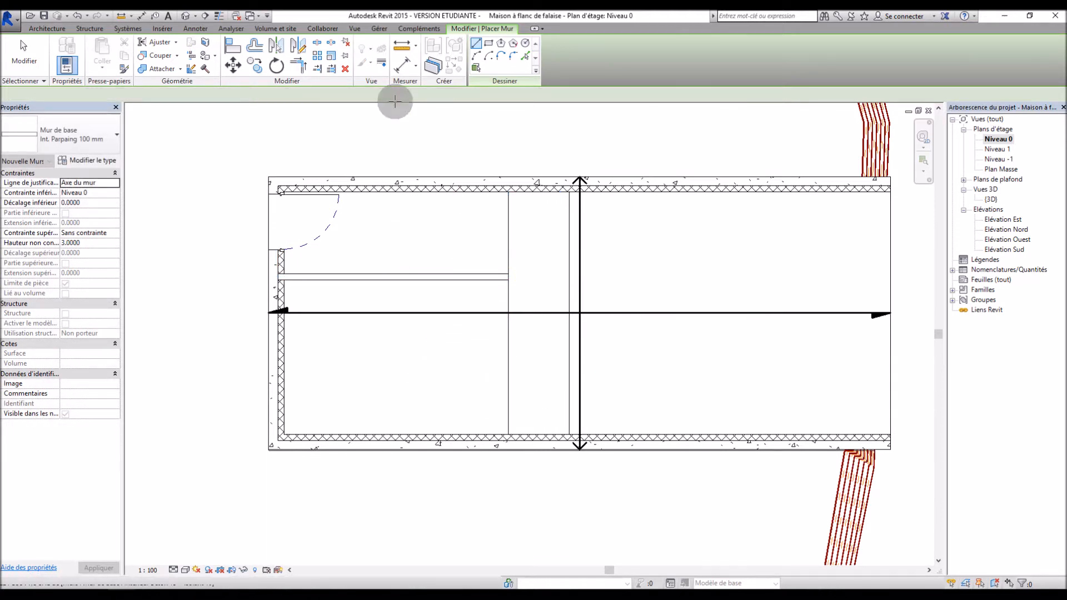
pyautogui.click(407, 98)
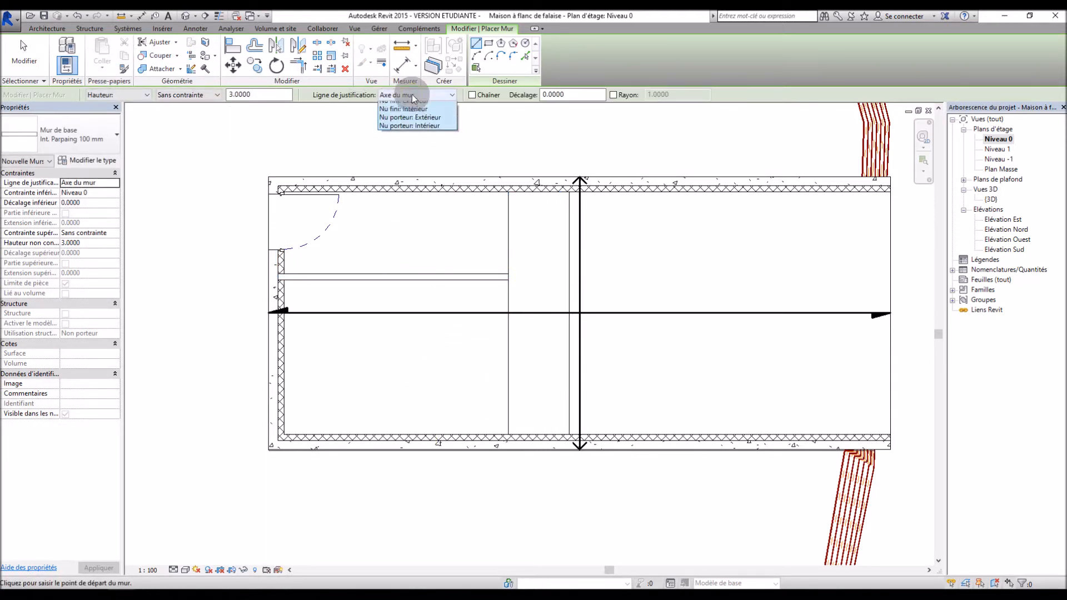
pyautogui.click(425, 131)
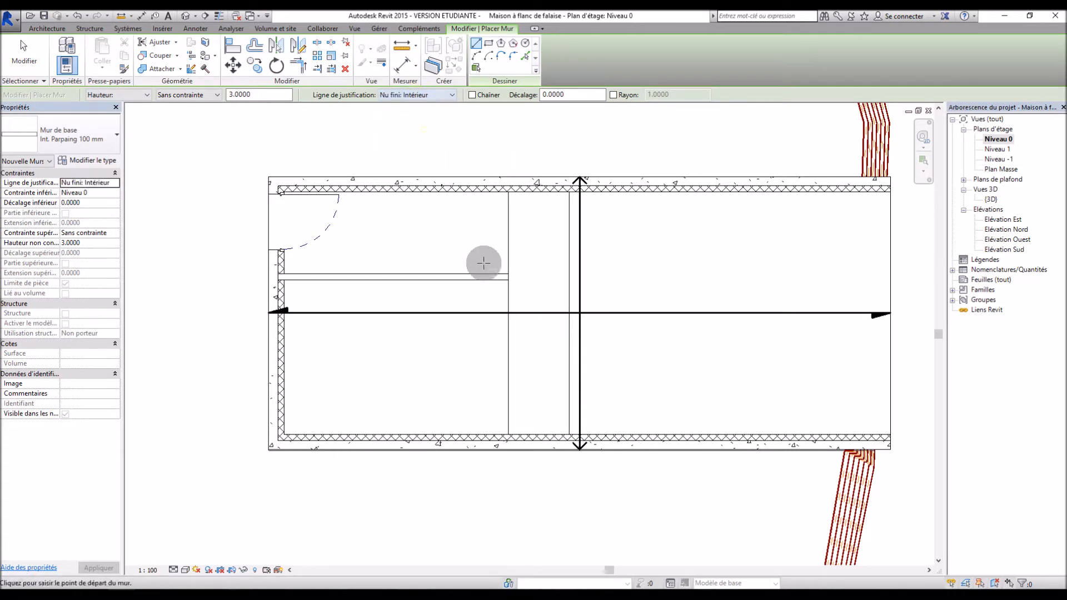
pyautogui.click(508, 273)
pyautogui.press('Escape')
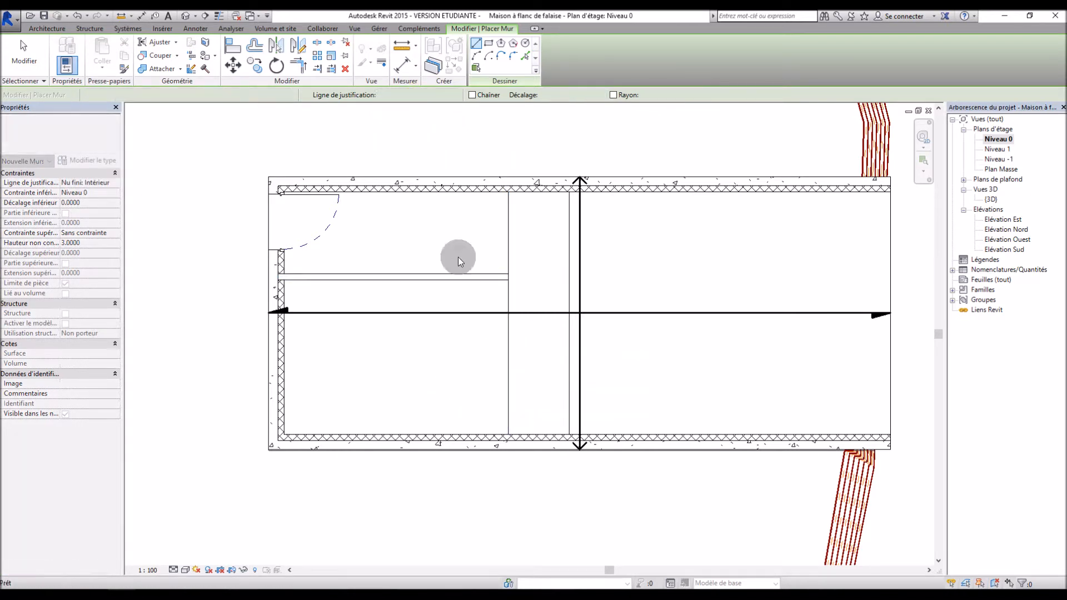
# Step: Draw a vertical wall with Nu fini: Extérieur justification along the slab opening's edge, from the partition's end to the lower outer wall
pyautogui.click(422, 98)
pyautogui.click(424, 122)
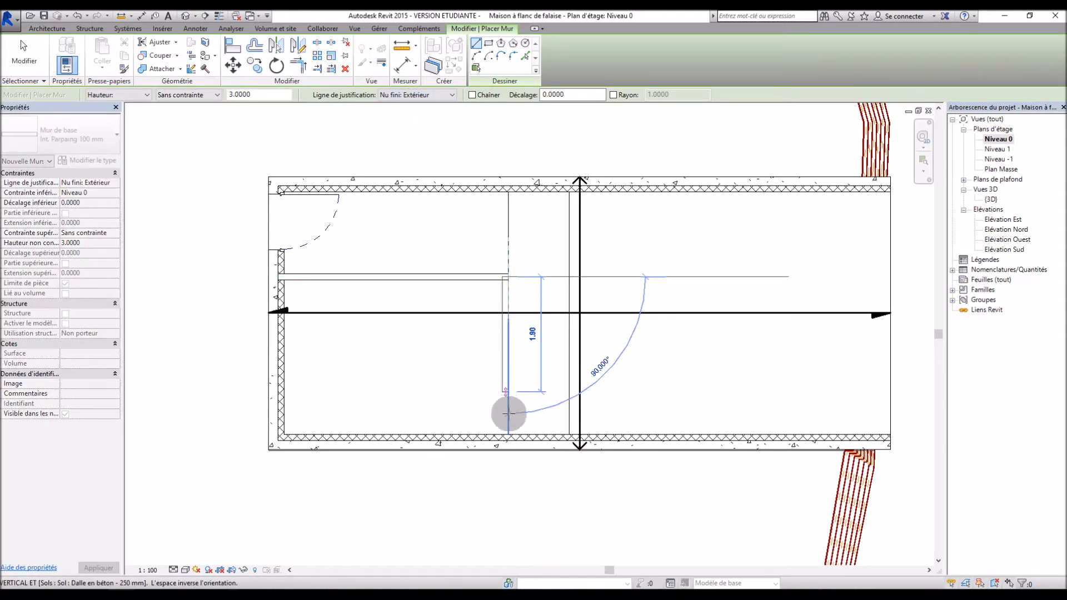
pyautogui.click(508, 434)
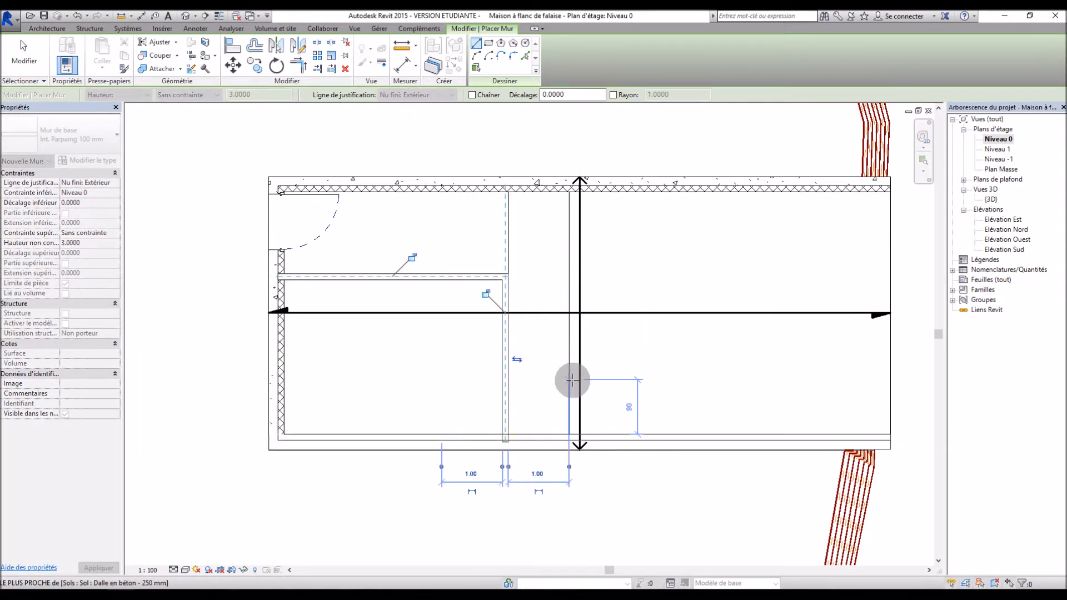
pyautogui.press('Escape')
pyautogui.press('Escape')
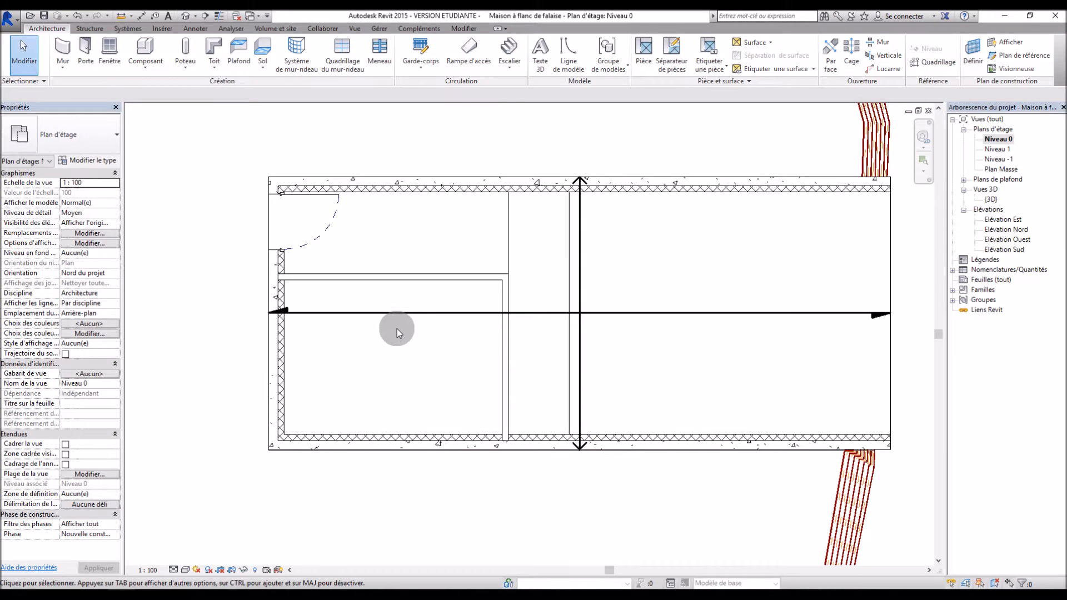
# Step: Set the distance between the horizontal partition and the upper outer wall to 1 m and revise it to 1.20 m
pyautogui.click(388, 283)
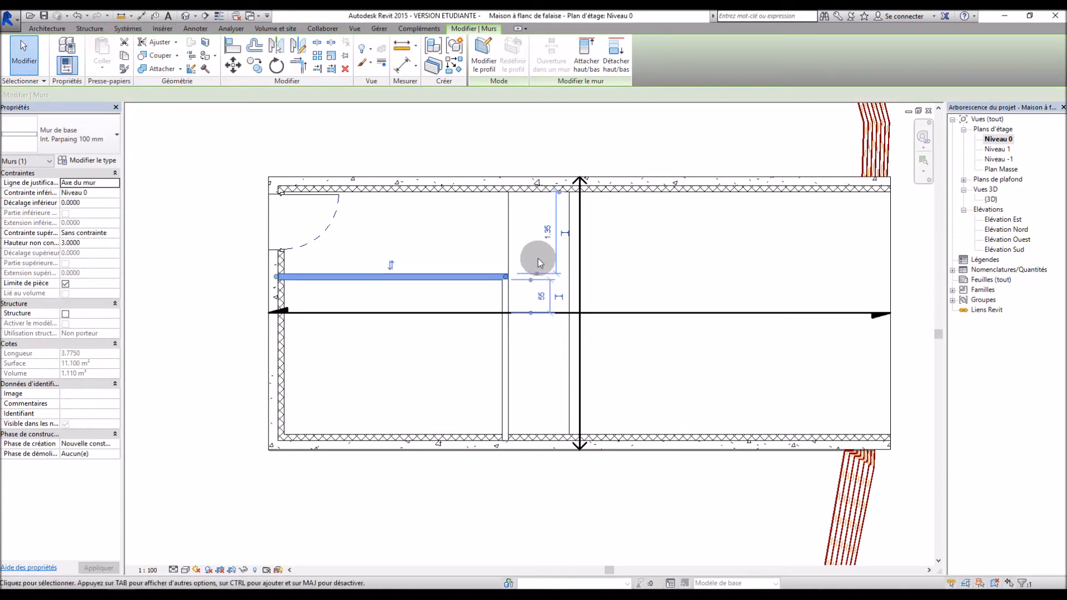
pyautogui.click(548, 236)
pyautogui.write('1')
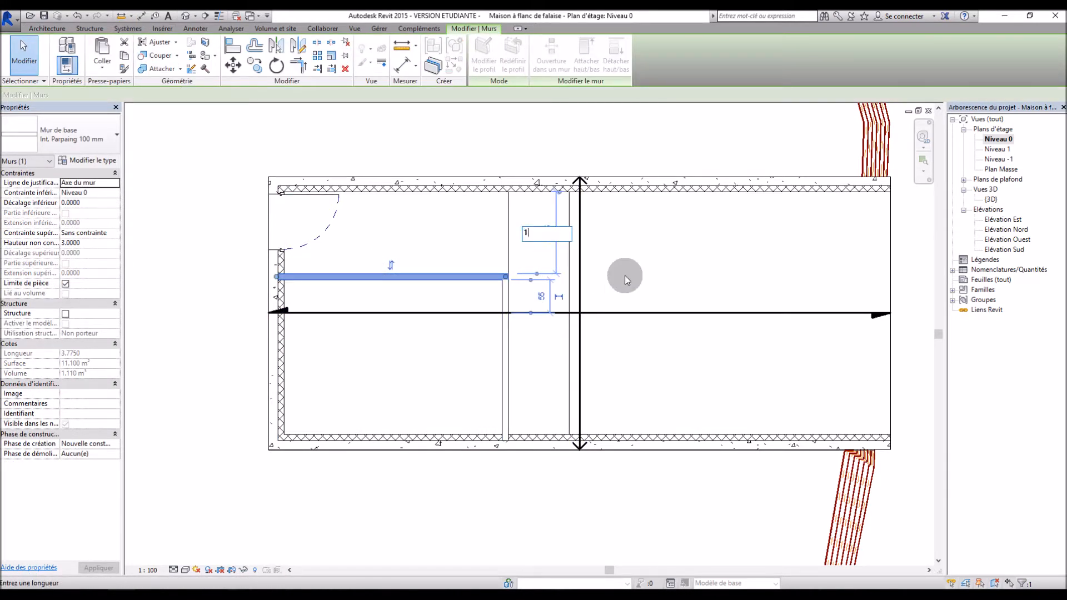
pyautogui.press('Return')
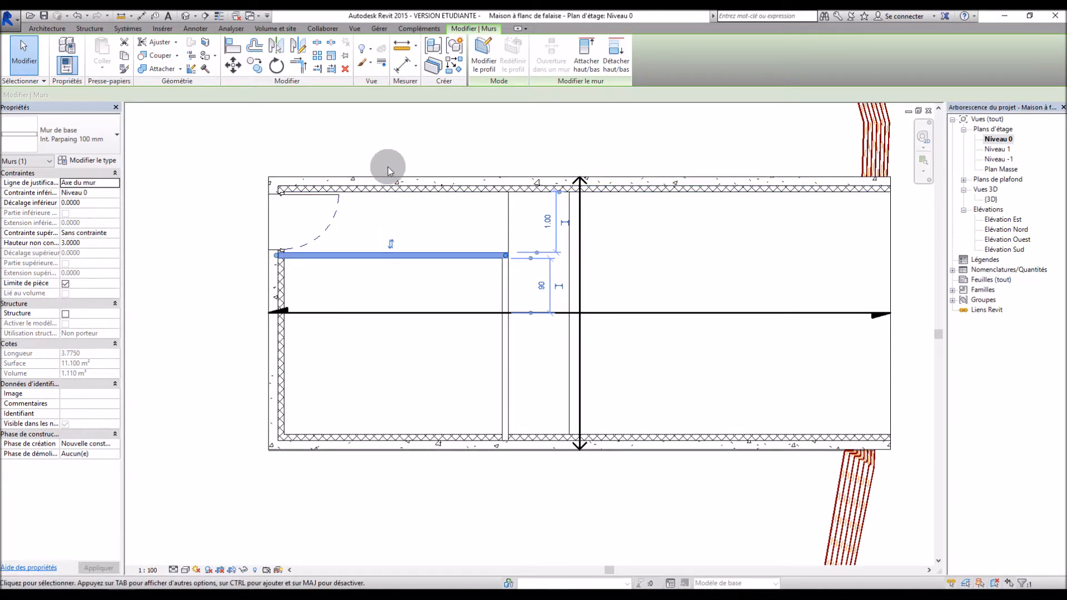
pyautogui.click(552, 224)
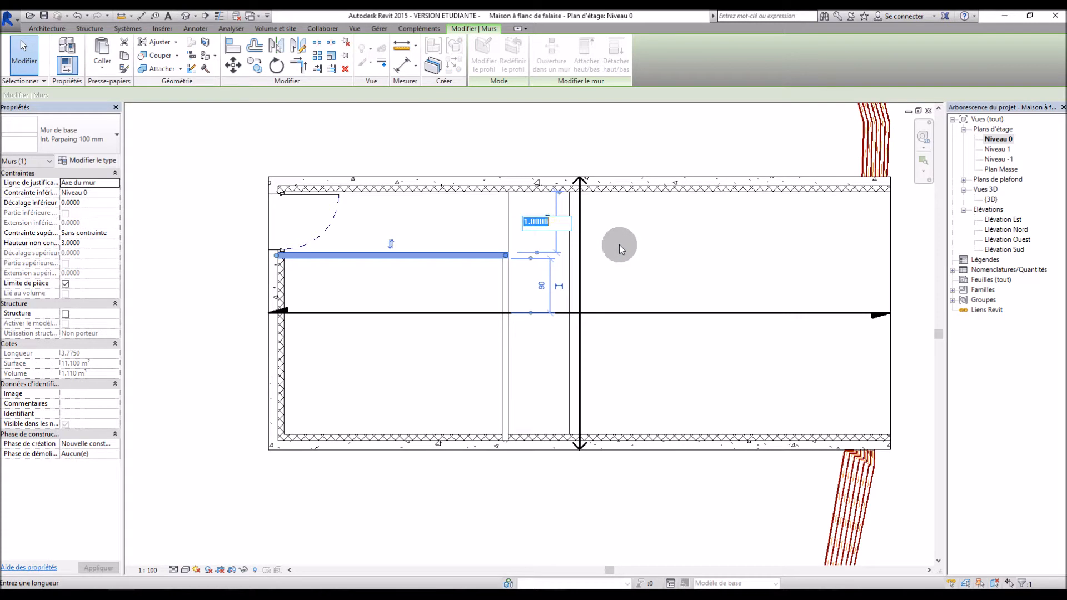
pyautogui.write('1.2')
pyautogui.press('Return')
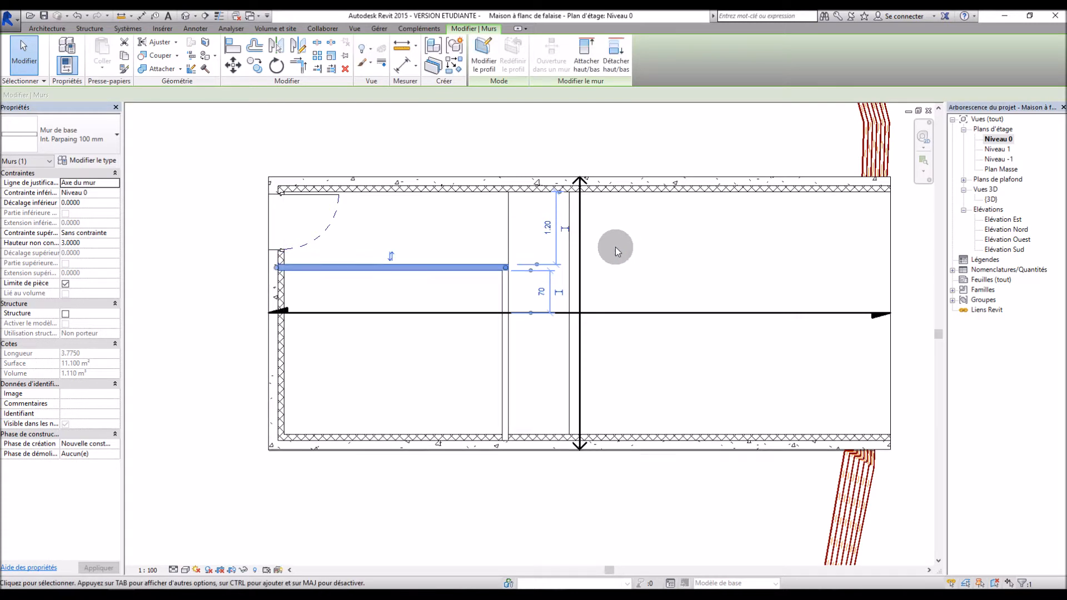
pyautogui.click(619, 244)
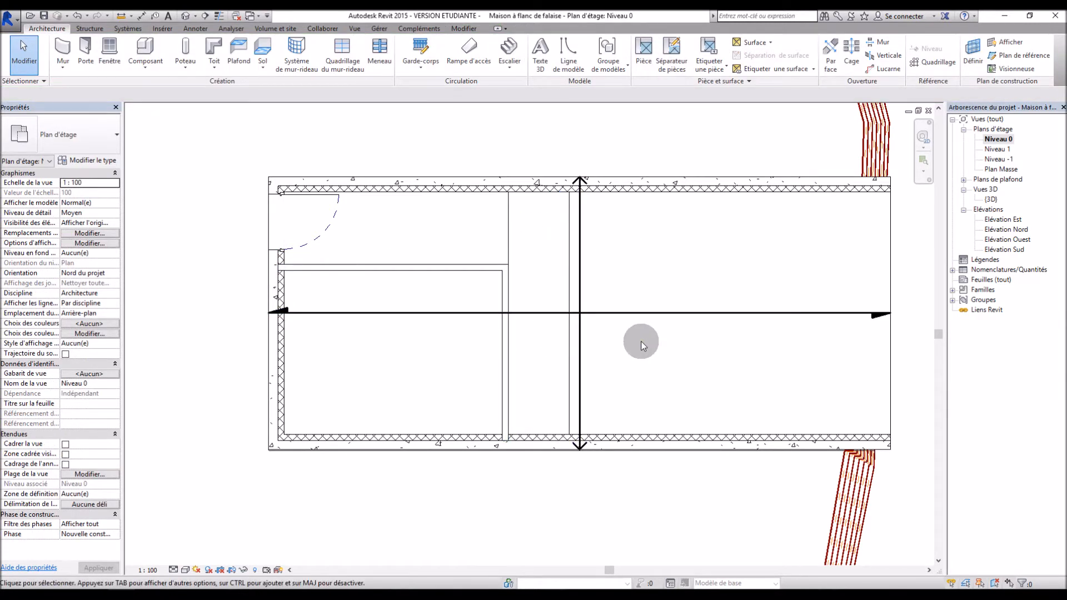
# Step: Draw a 2.50 m Int. Parpaing 100 mm wall with Axe du mur justification from the opening's far edge, aligned with the existing partition, plus a perpendicular wall to the lower outer wall
pyautogui.scroll(2, 641, 340)
pyautogui.scroll(-2, 624, 341)
pyautogui.scroll(1, 413, 340)
pyautogui.scroll(-1, 415, 339)
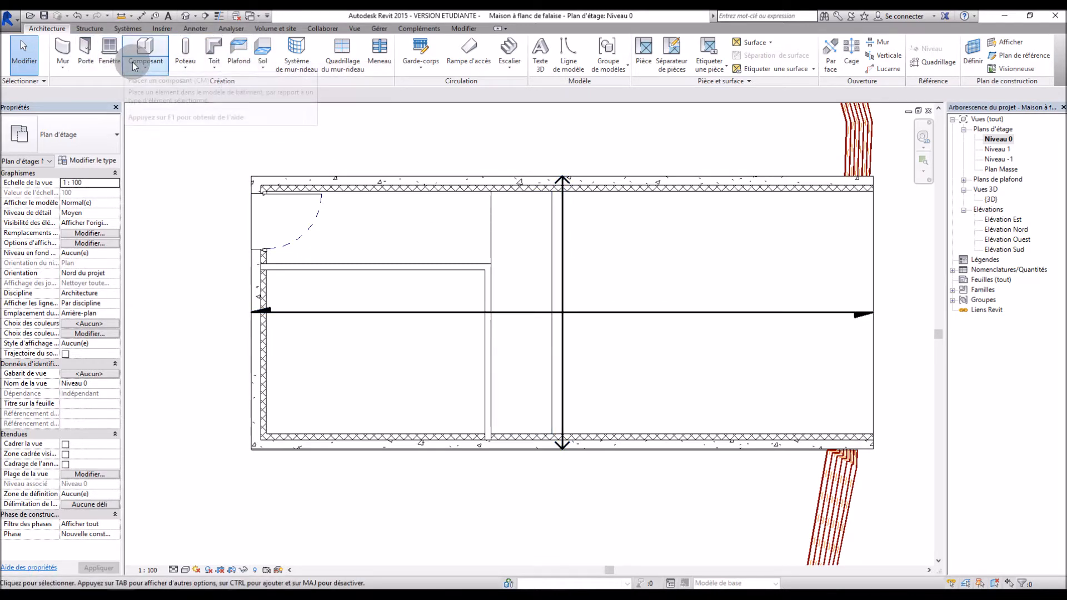
pyautogui.click(68, 66)
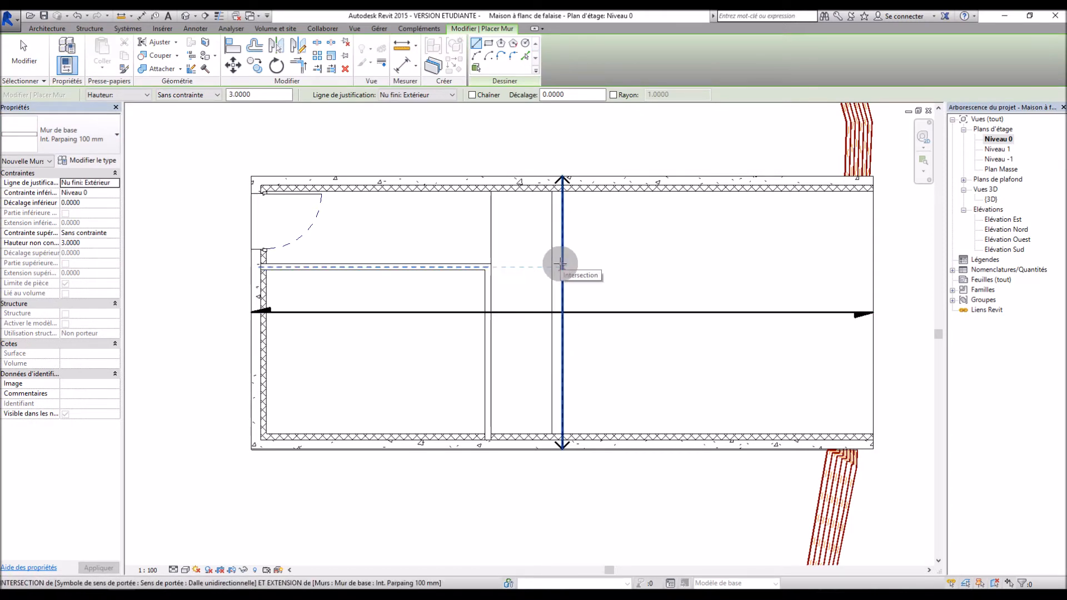
pyautogui.click(423, 96)
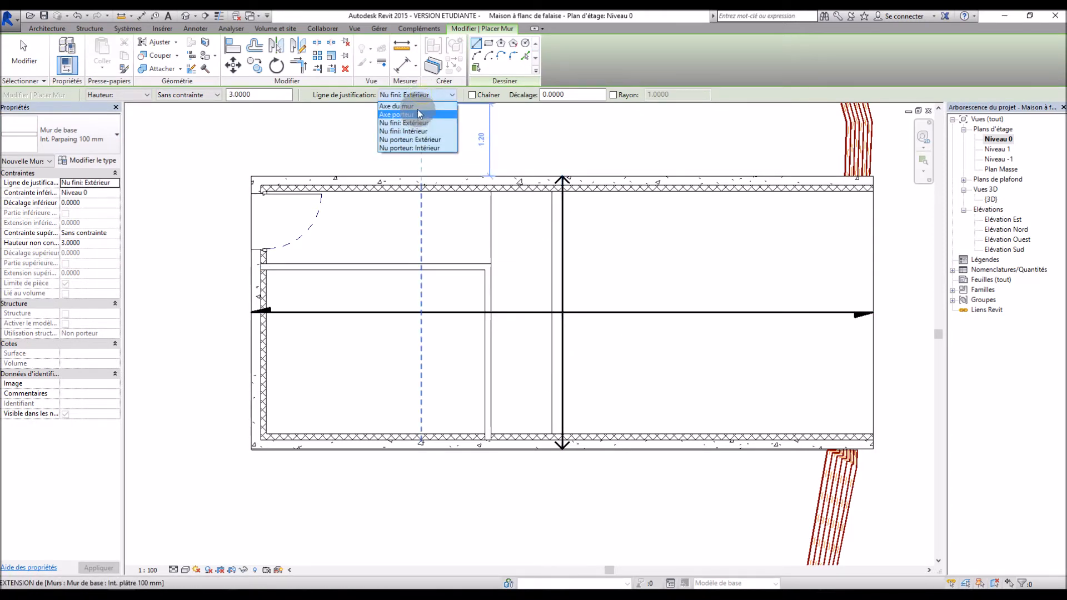
pyautogui.click(418, 108)
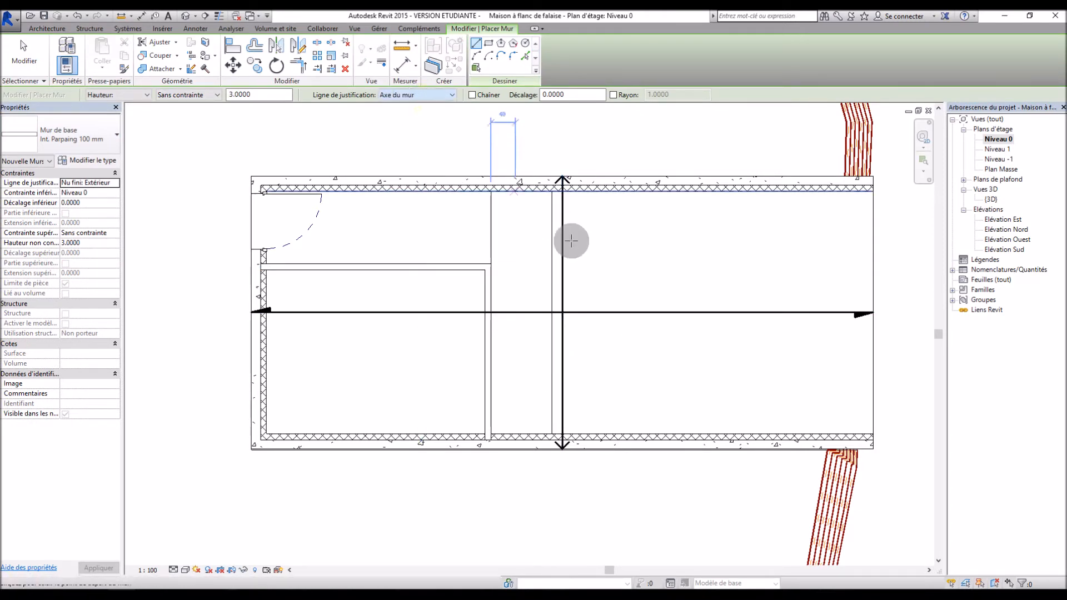
pyautogui.click(554, 266)
pyautogui.click(703, 269)
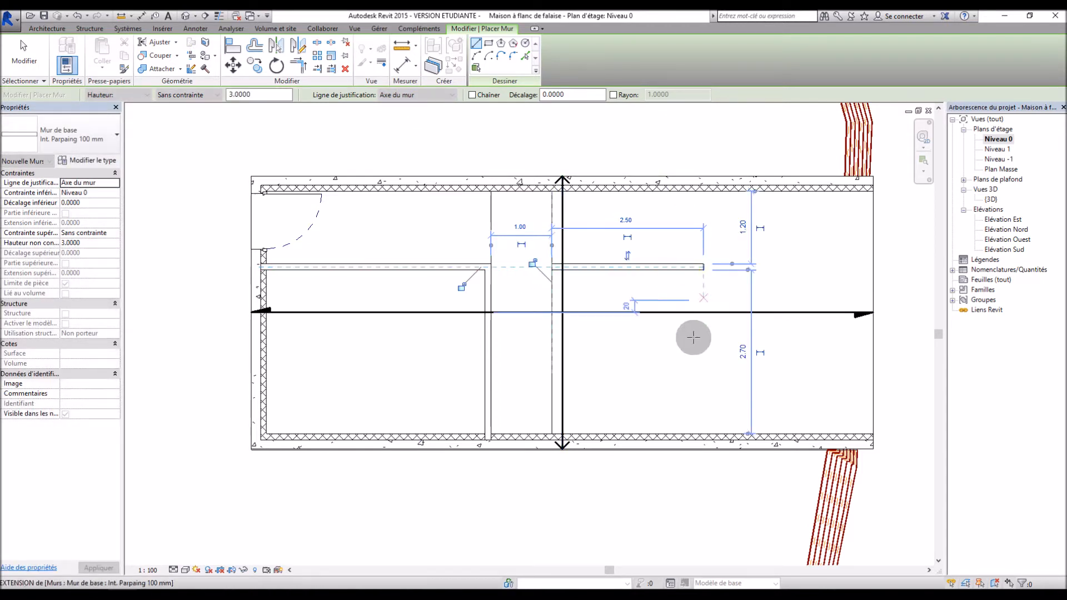
pyautogui.click(703, 268)
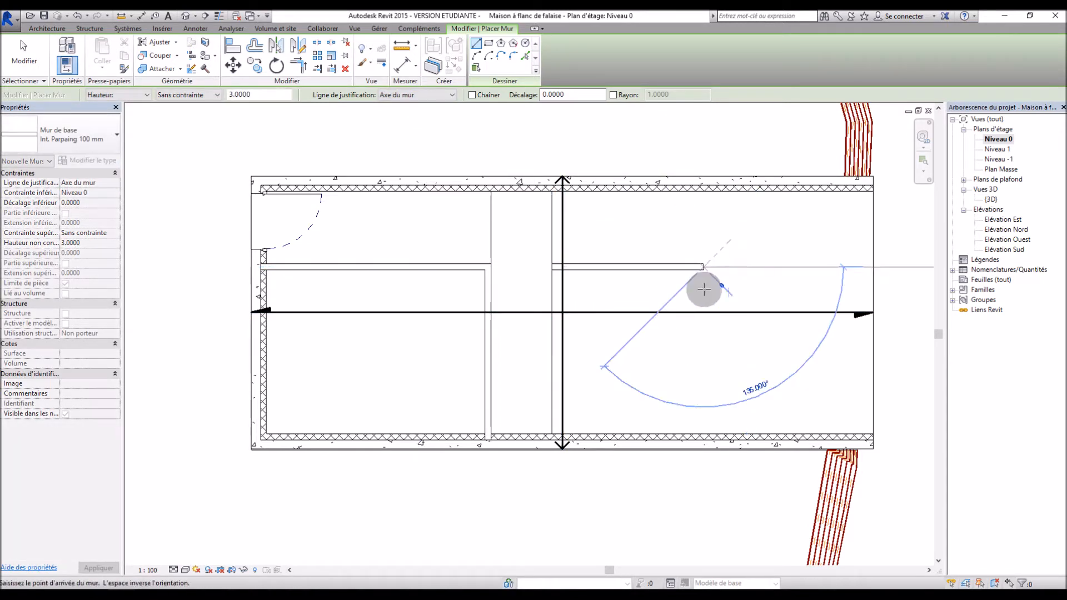
pyautogui.click(705, 436)
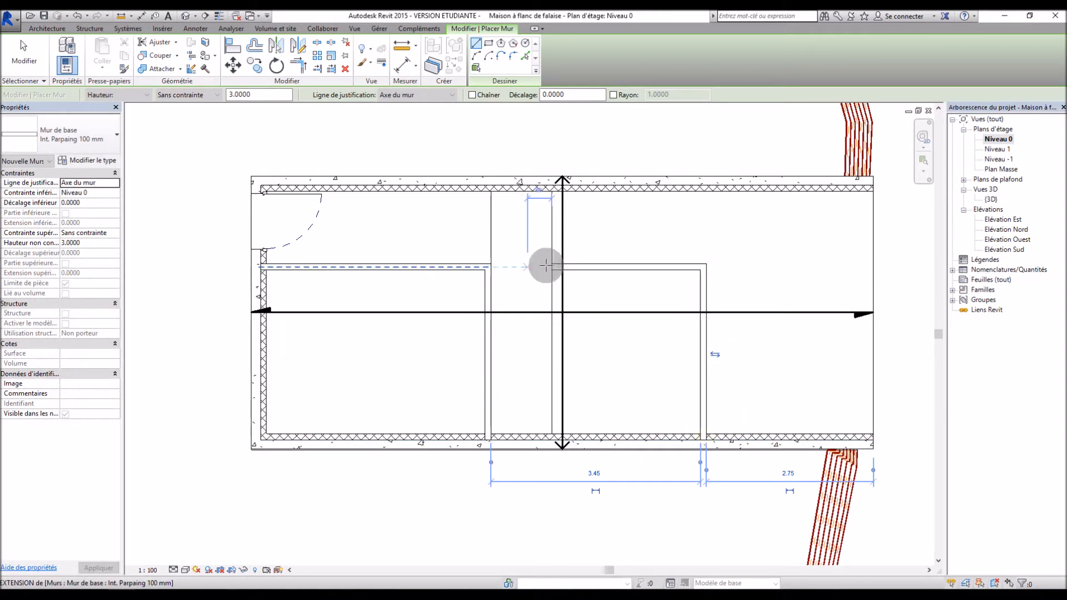
pyautogui.click(414, 95)
pyautogui.click(414, 125)
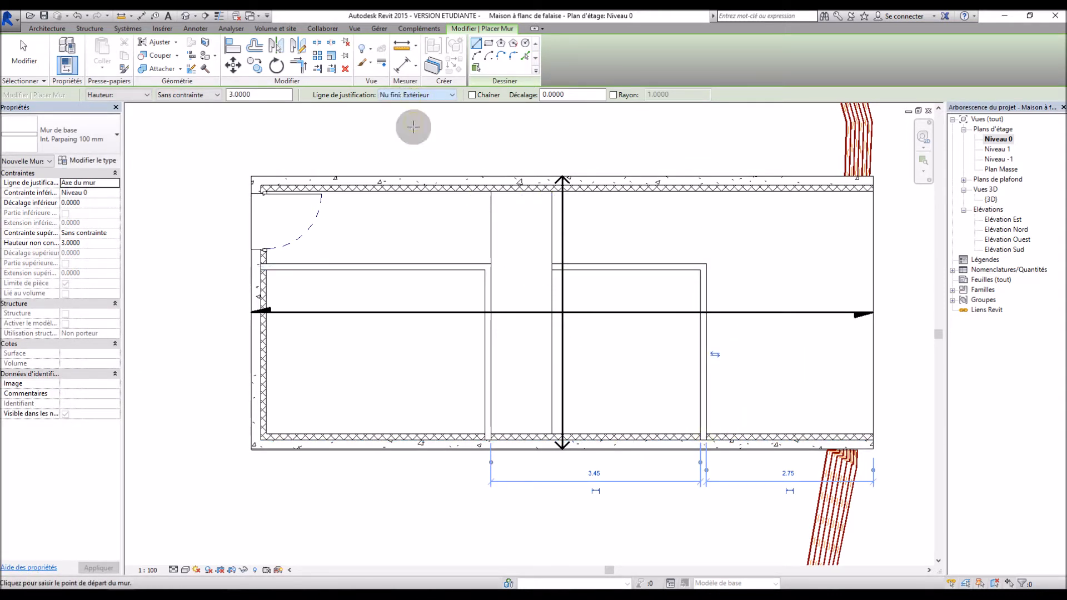
pyautogui.click(553, 265)
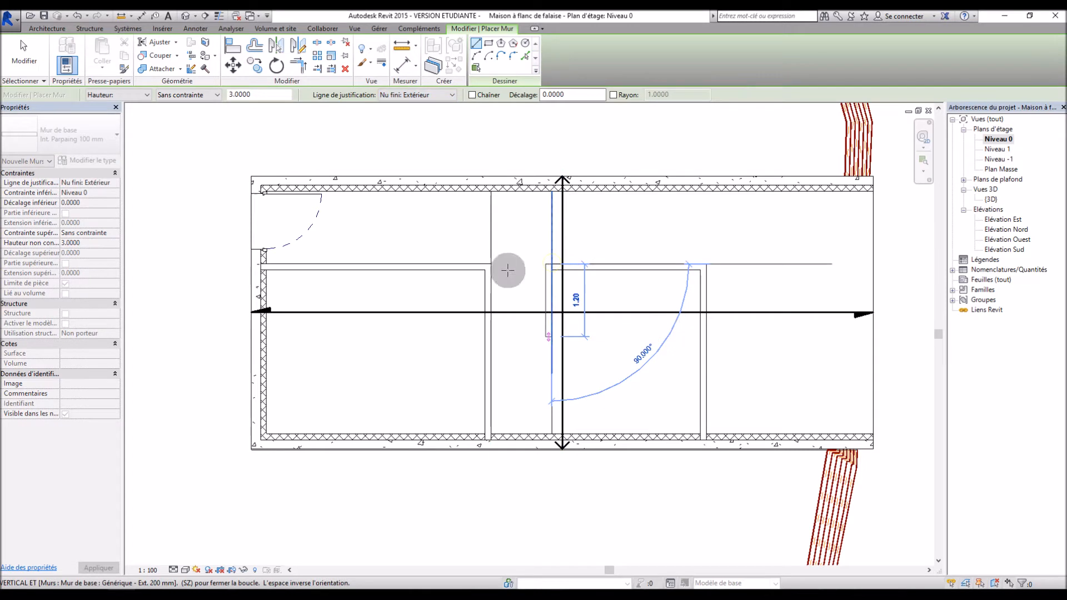
pyautogui.press('Escape')
# Step: Draw a vertical wall with Nu fini: Intérieur justification along the slab opening's far edge, from the new partition's end to the lower outer wall
pyautogui.click(444, 94)
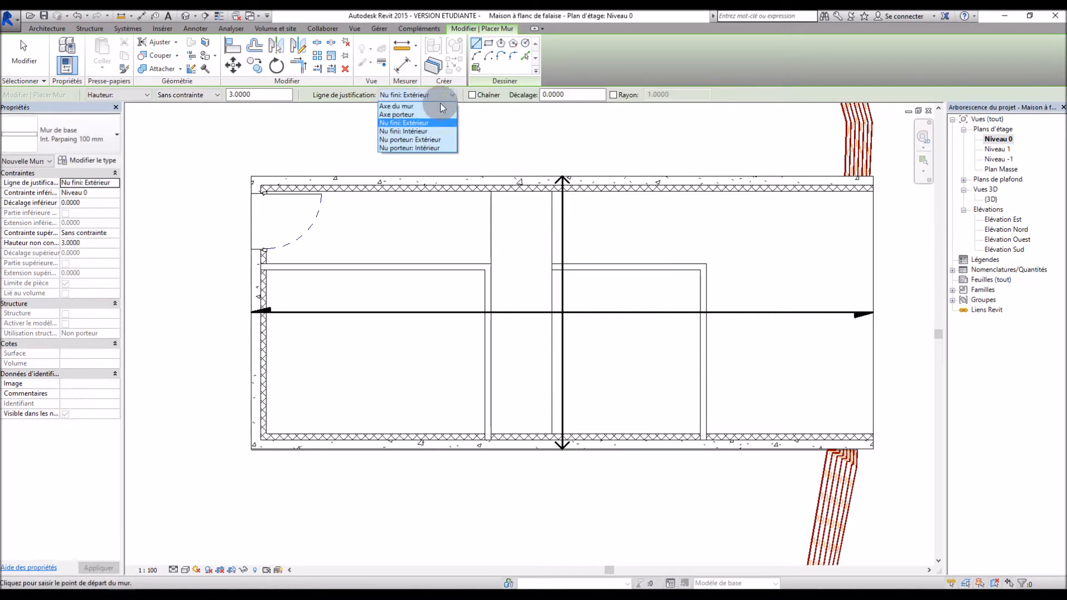
pyautogui.click(432, 131)
pyautogui.click(553, 264)
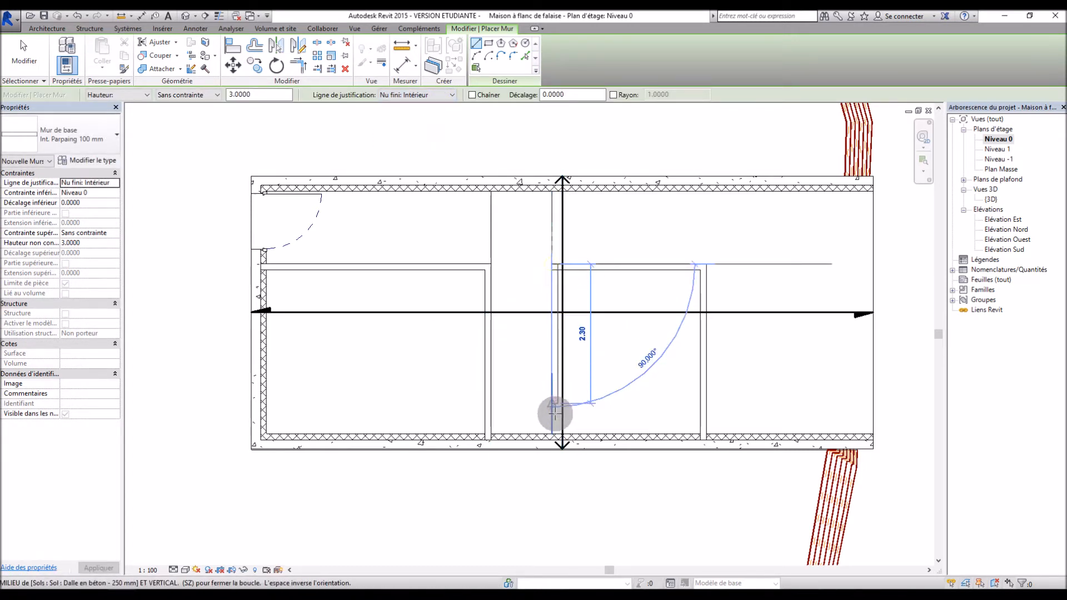
pyautogui.click(553, 428)
pyautogui.press('Escape')
pyautogui.press('Escape')
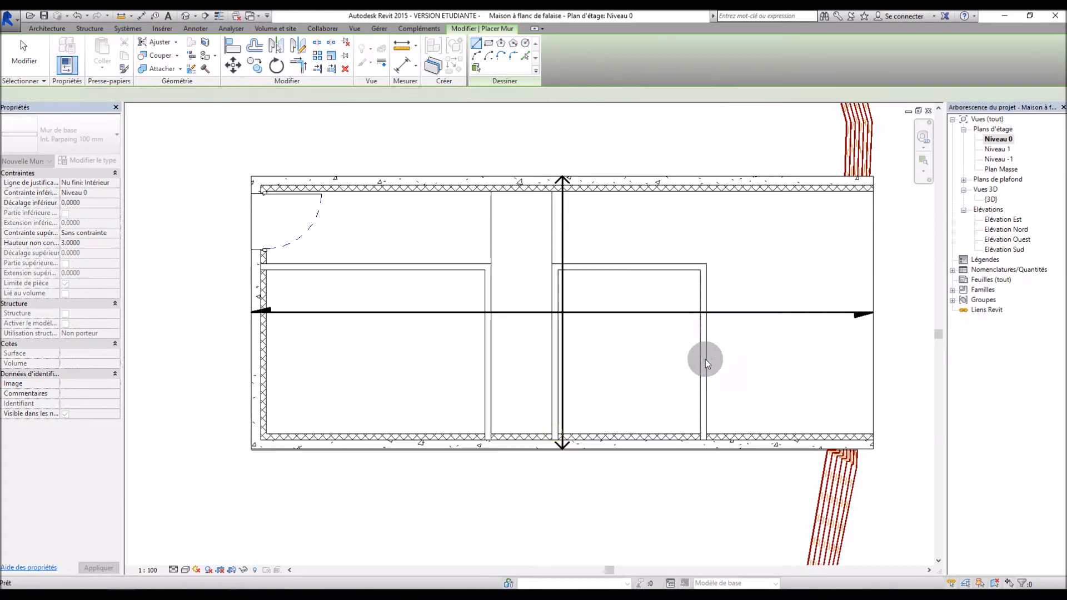
# Step: Set the distance between the two vertical walls of the new room beyond the slab opening to 2.5 m
pyautogui.click(626, 267)
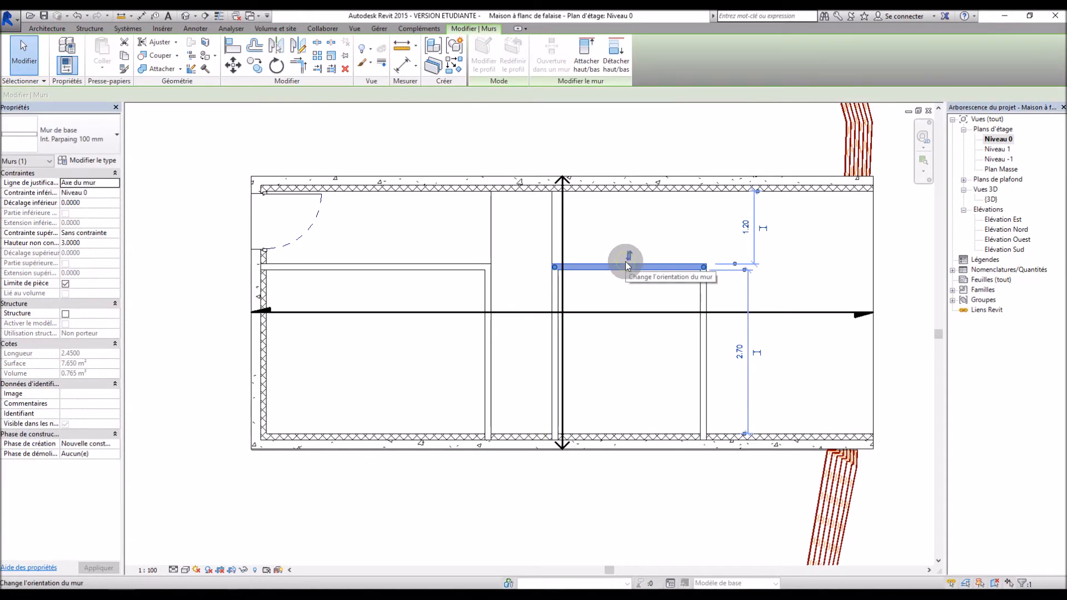
pyautogui.click(699, 342)
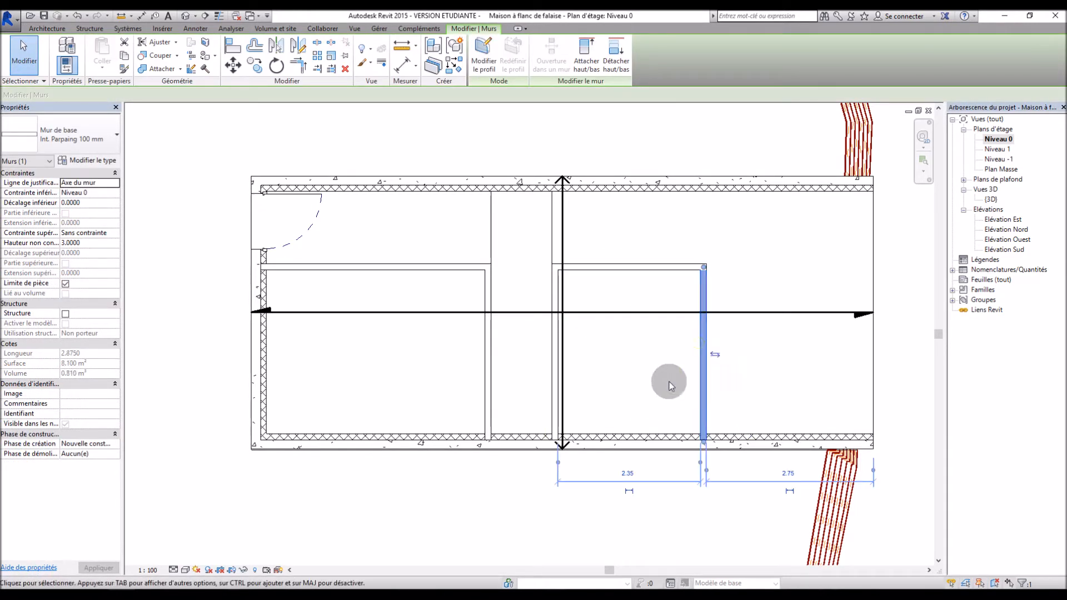
pyautogui.click(627, 475)
pyautogui.write('2.5')
pyautogui.press('Return')
pyautogui.click(142, 111)
# Step: Place Int. Simple PP (0.73m x 2.04m) doors in both horizontal partitions, at the ends farthest from the slab opening
pyautogui.click(87, 62)
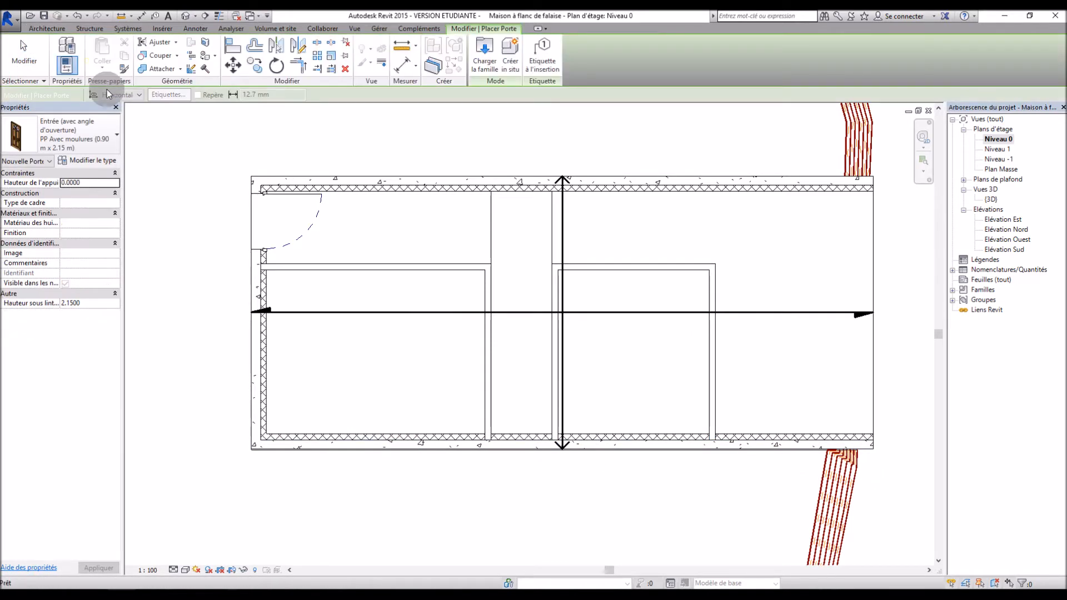
pyautogui.click(72, 135)
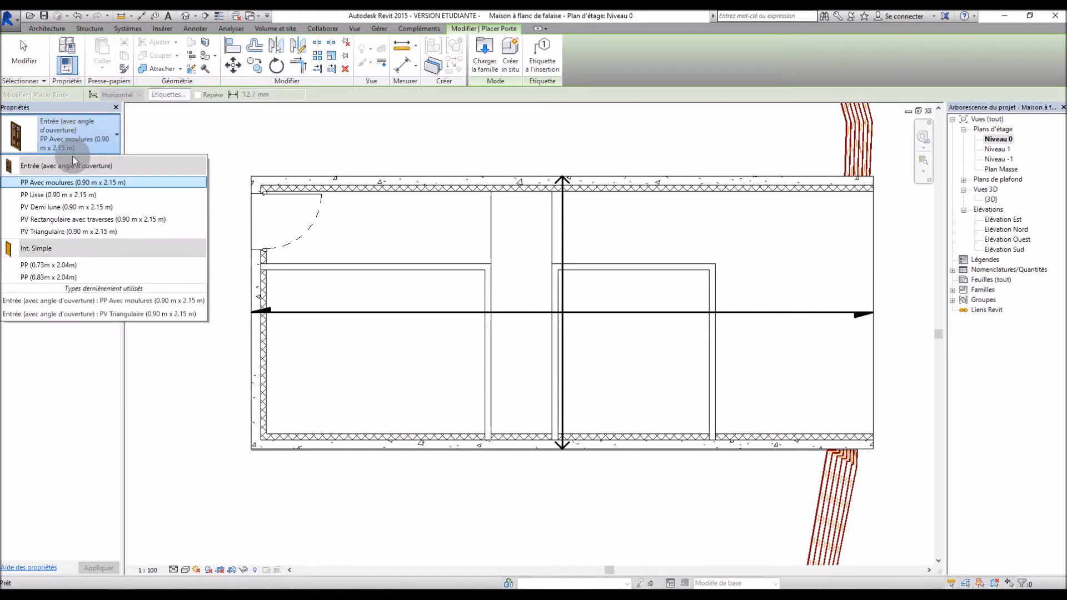
pyautogui.click(64, 265)
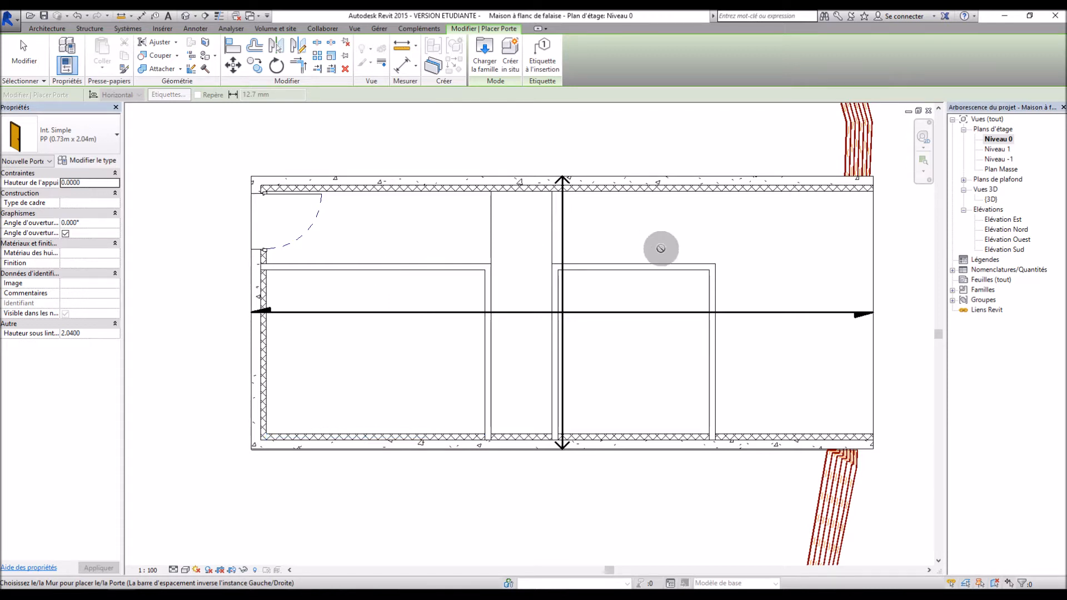
pyautogui.click(678, 267)
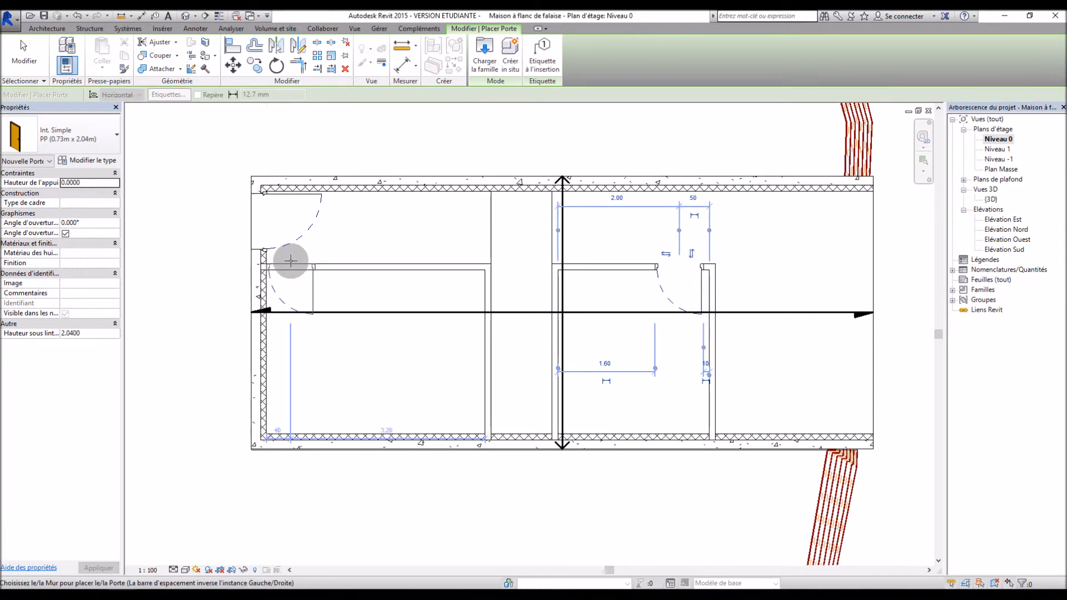
pyautogui.click(295, 260)
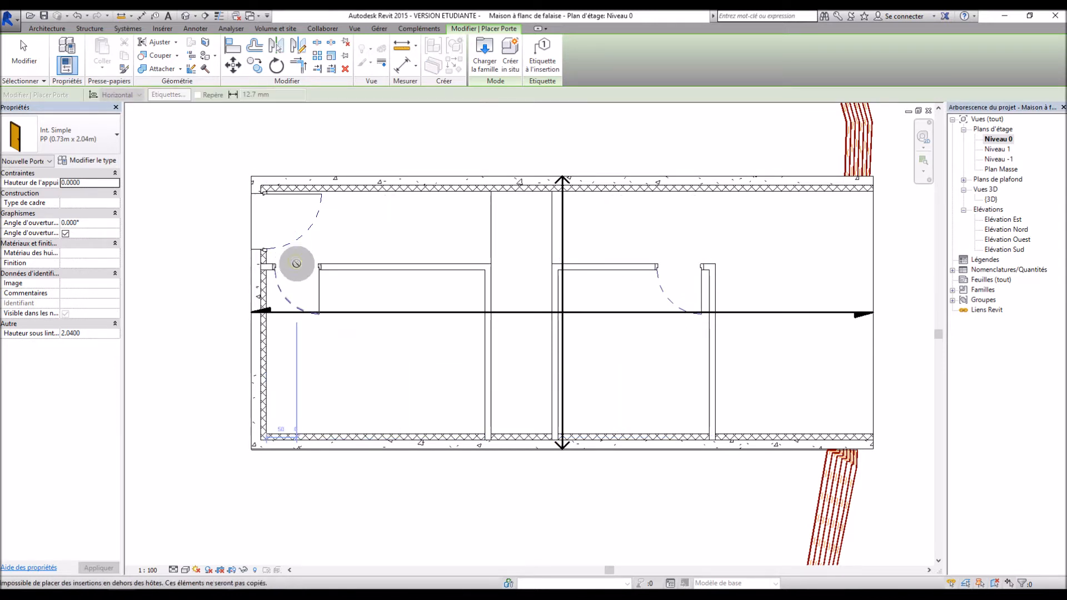
pyautogui.press('Escape')
# Step: Flip the hinge side of the interior door nearest the entrance
pyautogui.click(290, 259)
pyautogui.click(283, 255)
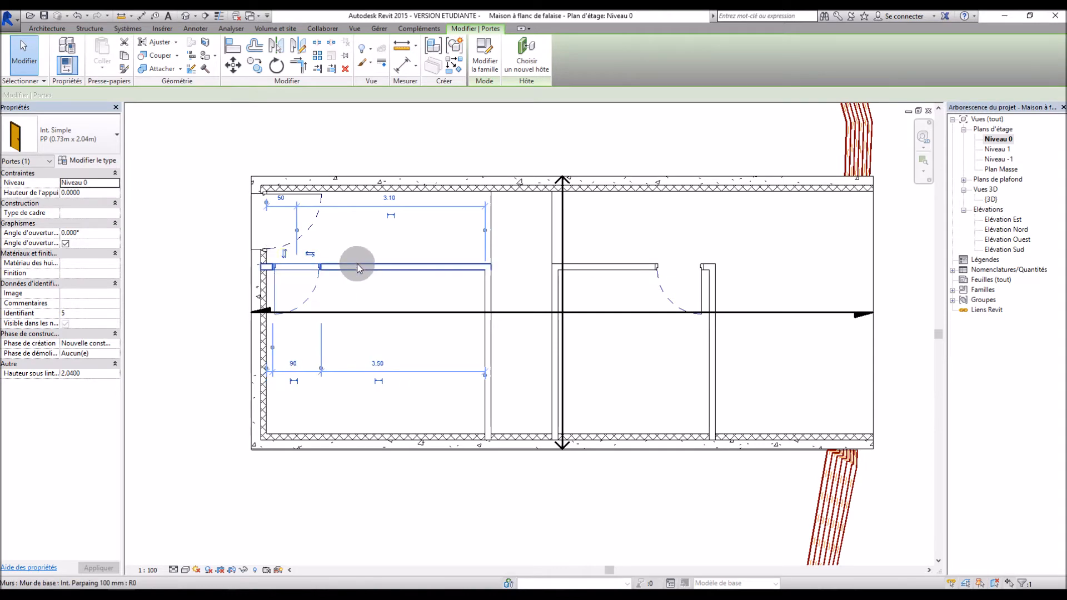
pyautogui.click(404, 308)
# Step: Open the {3D} view and select all the Int. Parpaing 100 mm partition walls of the upper storey
pyautogui.scroll(-1, 378, 358)
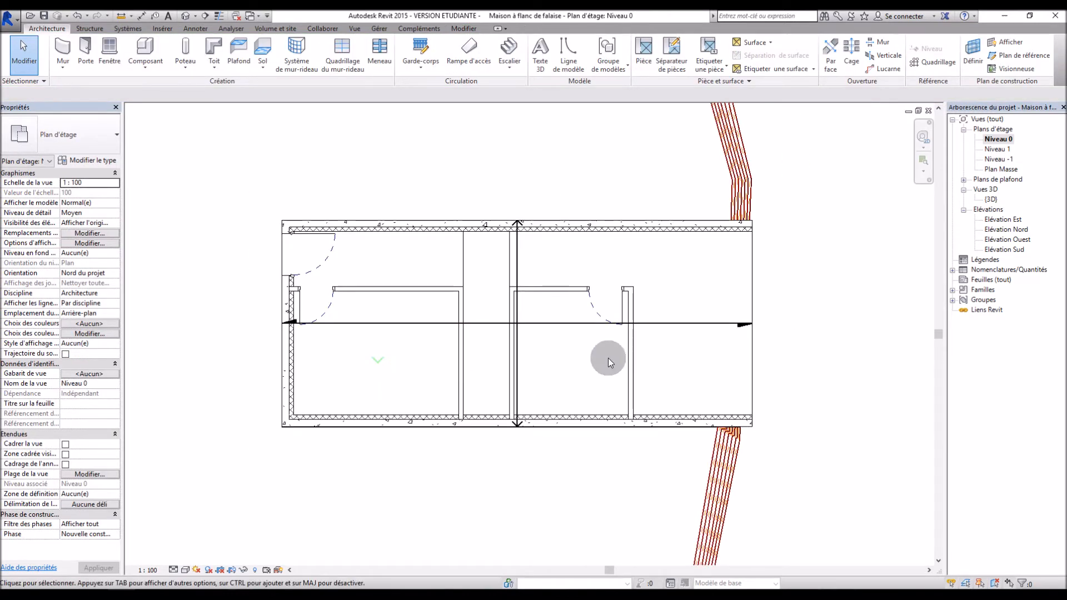
pyautogui.scroll(1, 672, 357)
pyautogui.doubleClick(995, 201)
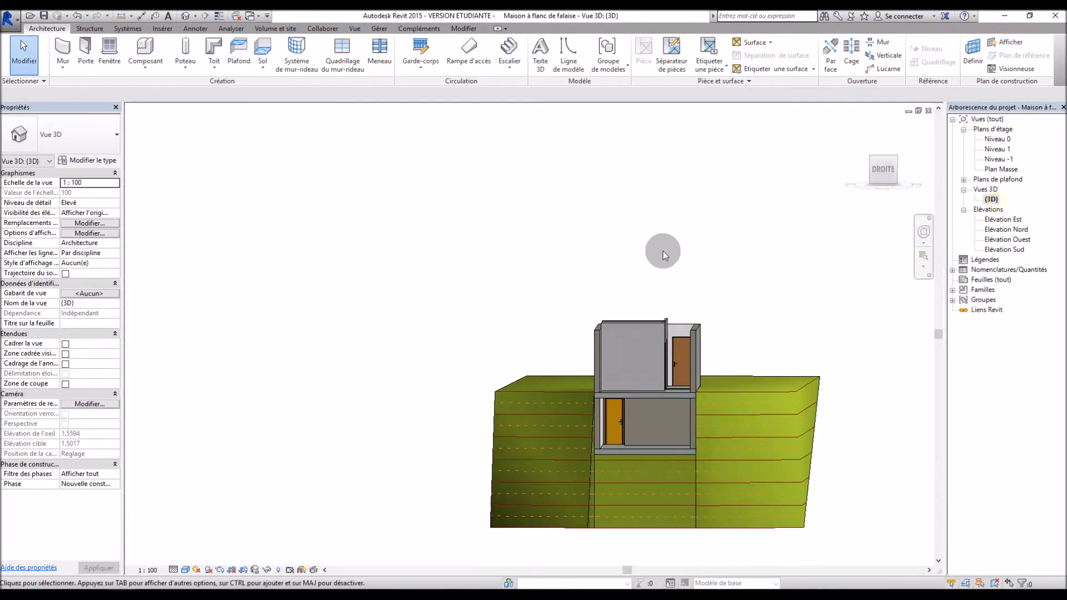
pyautogui.keyDown('shift'); pyautogui.moveTo(747, 288); pyautogui.dragTo(491, 295, button='middle'); pyautogui.keyUp('shift')
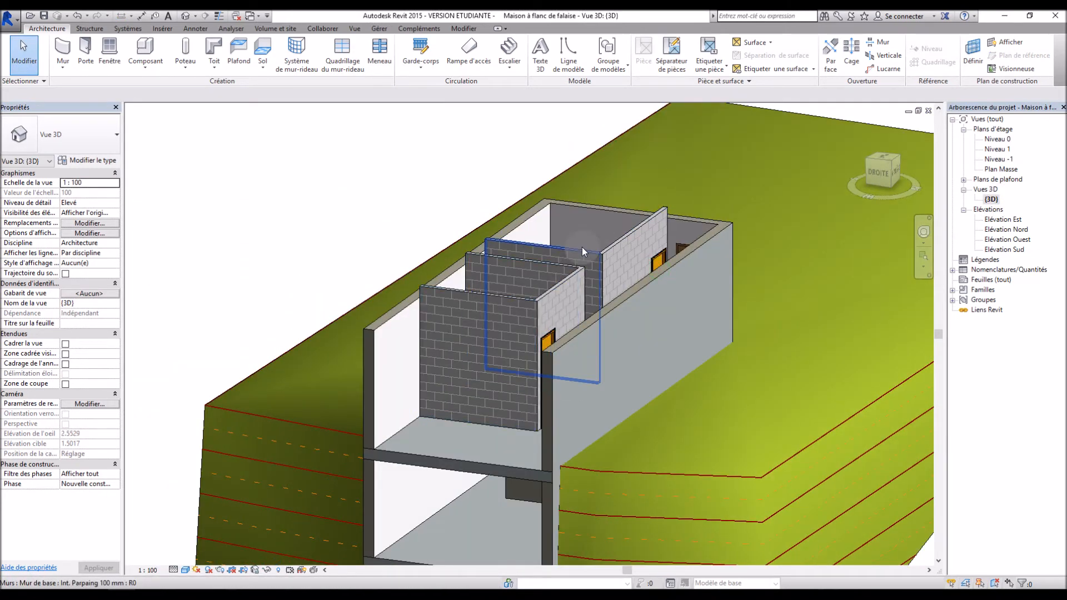
pyautogui.click(619, 239)
pyautogui.keyDown('ctrl'); pyautogui.click(565, 253); pyautogui.keyUp('ctrl')
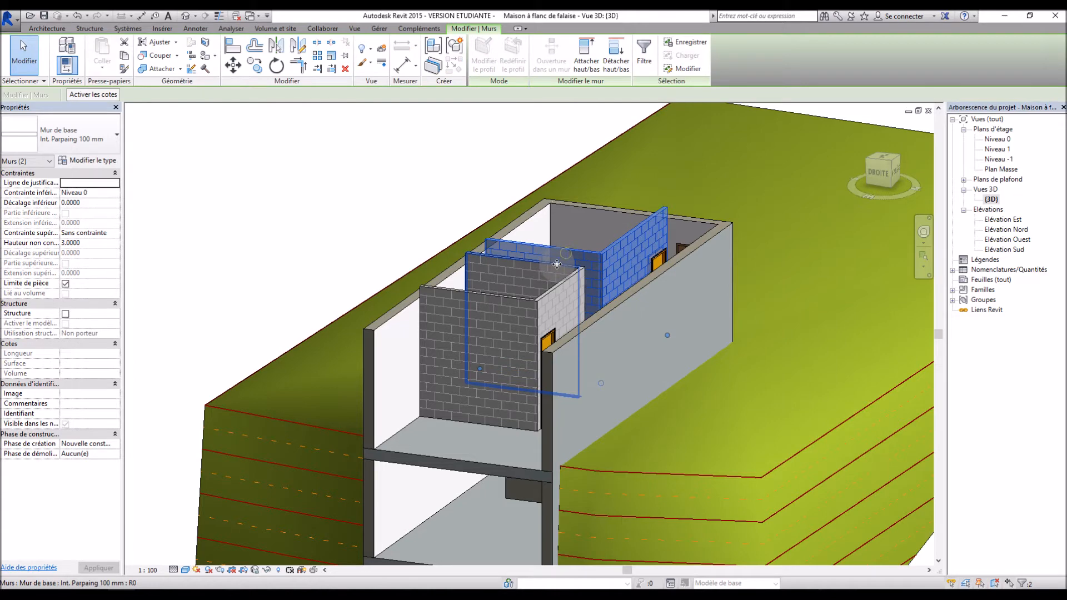
pyautogui.keyDown('ctrl'); pyautogui.click(562, 288); pyautogui.keyUp('ctrl')
pyautogui.keyDown('ctrl'); pyautogui.click(563, 288); pyautogui.keyUp('ctrl')
pyautogui.keyDown('ctrl'); pyautogui.click(502, 305); pyautogui.keyUp('ctrl')
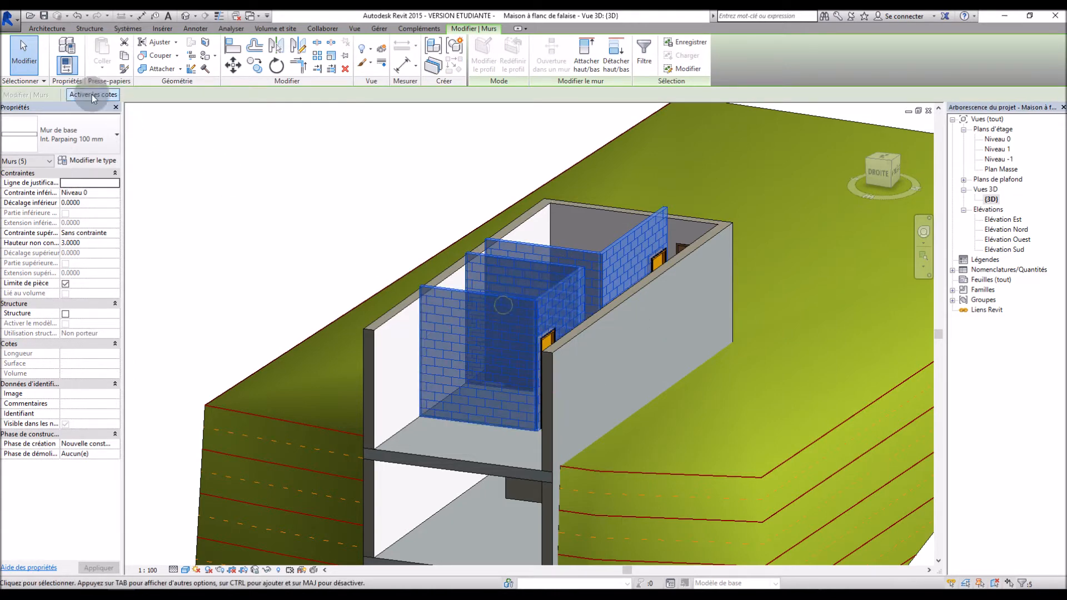
# Step: Change the selected interior partition walls to the type Int. plâtre 70 mm
pyautogui.click(52, 145)
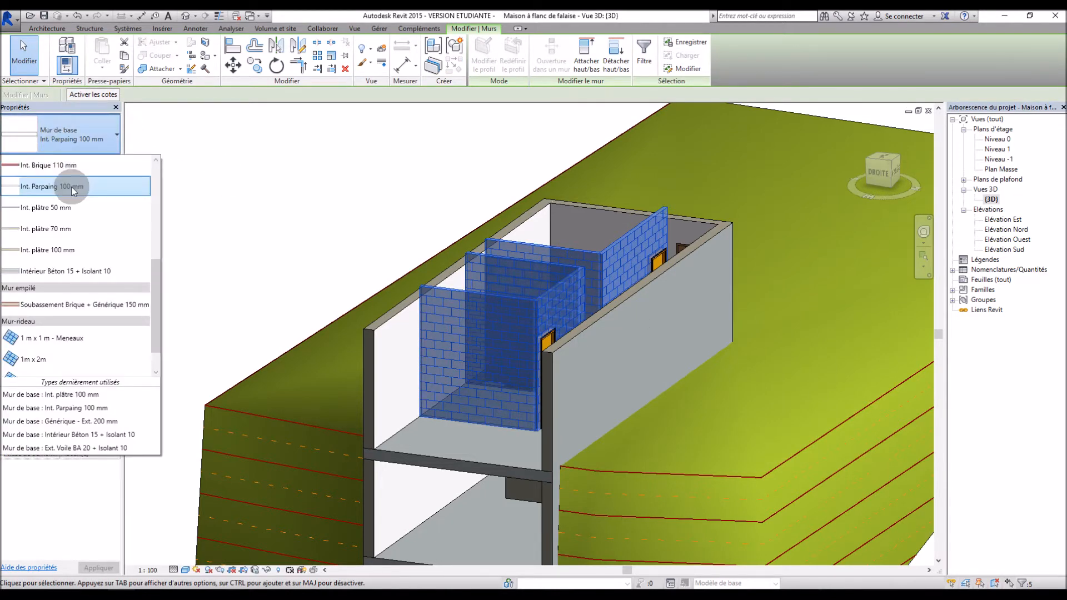
pyautogui.click(70, 229)
pyautogui.click(308, 200)
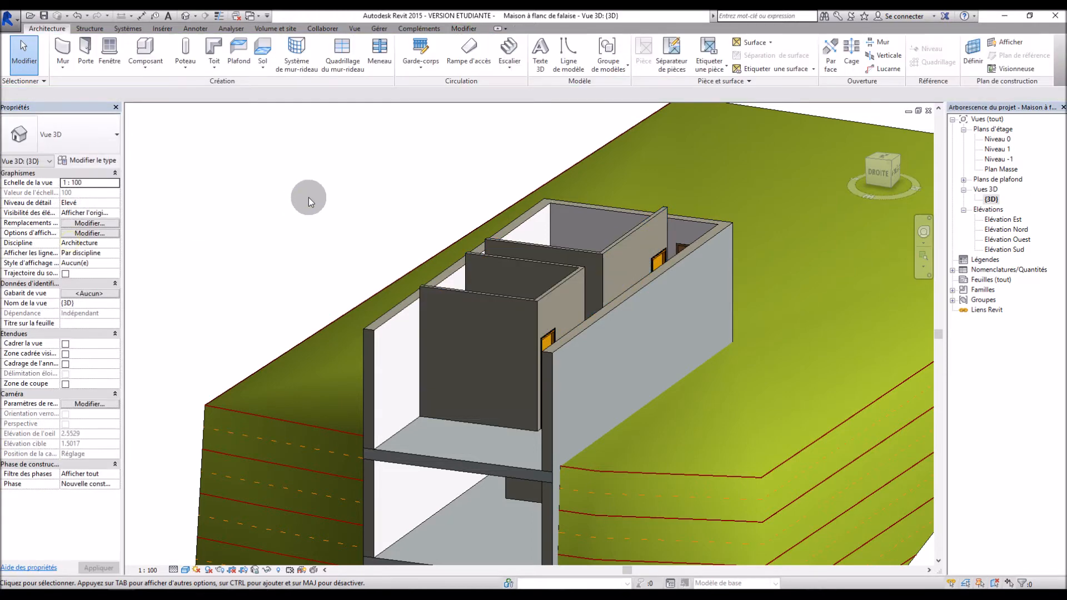
pyautogui.moveTo(308, 201)
pyautogui.keyDown('shift'); pyautogui.mouseDown(button='middle')
pyautogui.moveTo(408, 159)
pyautogui.moveTo(352, 78)
pyautogui.moveTo(350, 128)
pyautogui.moveTo(439, 310)
pyautogui.moveTo(432, 250)
pyautogui.moveTo(500, 328)
pyautogui.moveTo(558, 305)
pyautogui.moveTo(522, 333)
pyautogui.moveTo(394, 236)
pyautogui.moveTo(451, 378)
pyautogui.moveTo(465, 361)
pyautogui.moveTo(456, 366)
pyautogui.mouseUp(button='middle'); pyautogui.keyUp('shift')
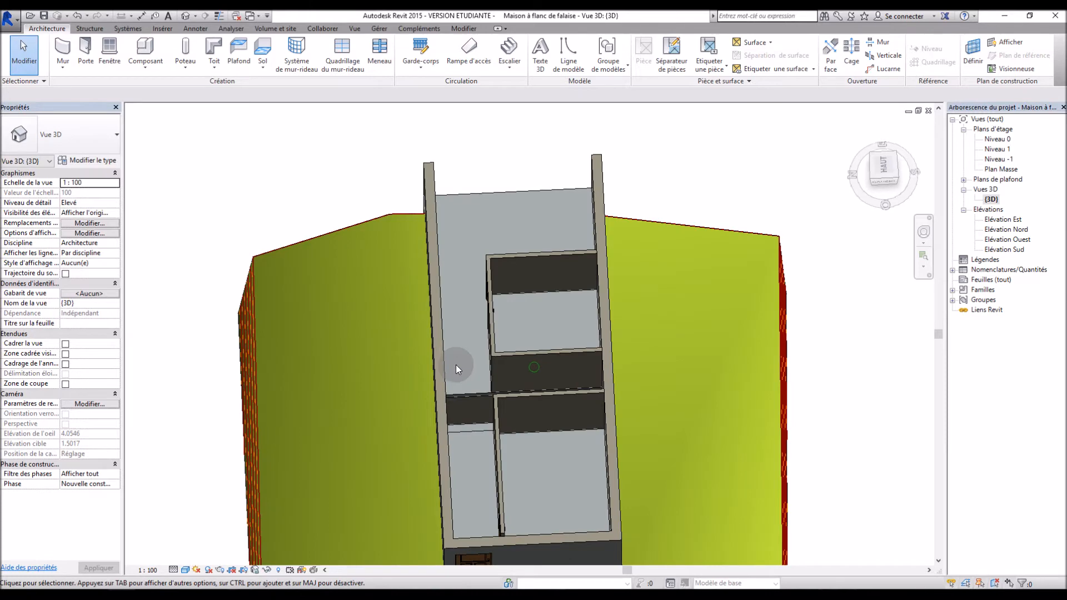
pyautogui.keyDown('shift'); pyautogui.moveTo(519, 391); pyautogui.dragTo(443, 319, button='middle'); pyautogui.keyUp('shift')
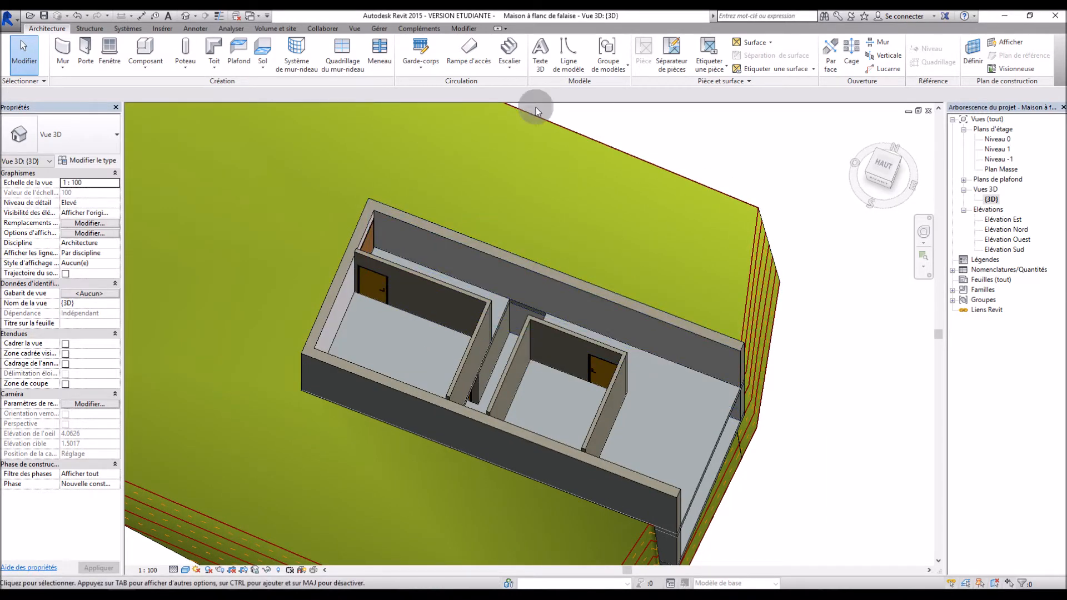
# Step: Save the project and open the Niveau -1 floor plan
pyautogui.click(43, 17)
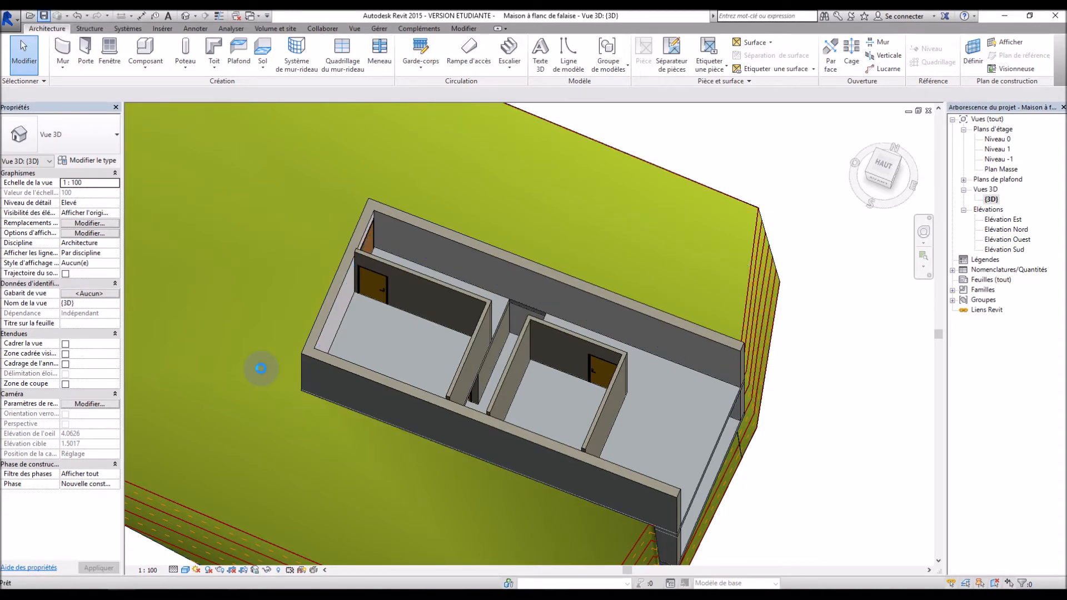
pyautogui.doubleClick(997, 139)
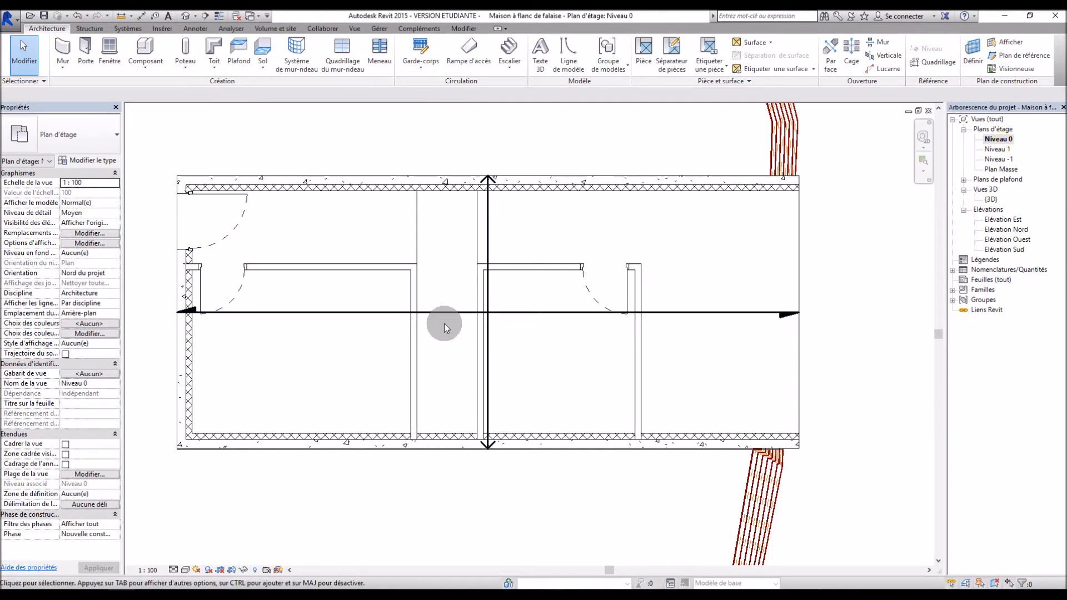
pyautogui.doubleClick(999, 159)
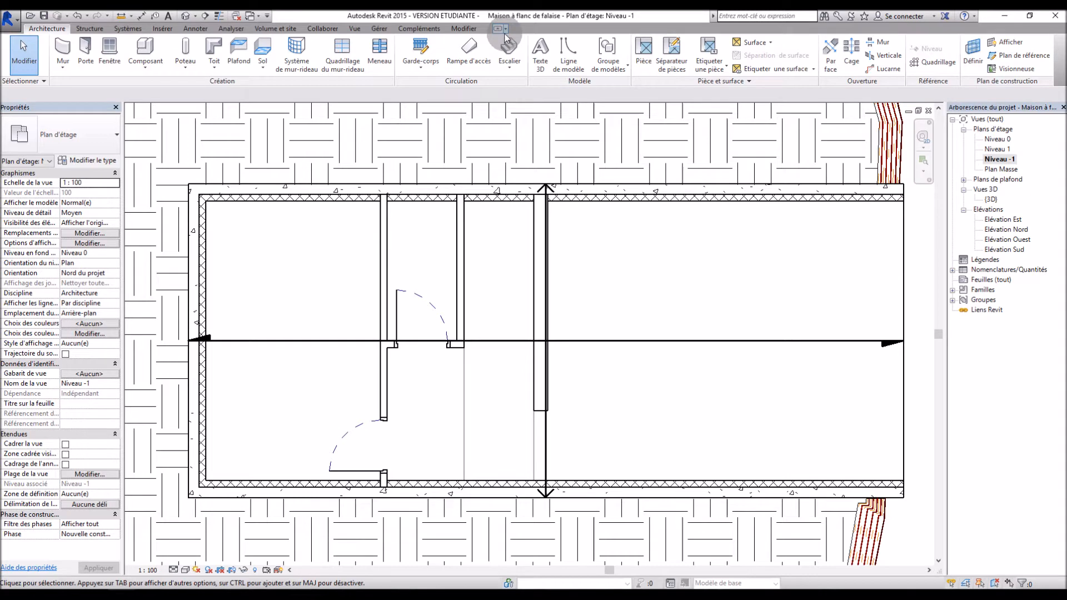
# Step: Start a cast-in-place Monobloc stair with the run's justification line set to Volée: droite
pyautogui.click(510, 50)
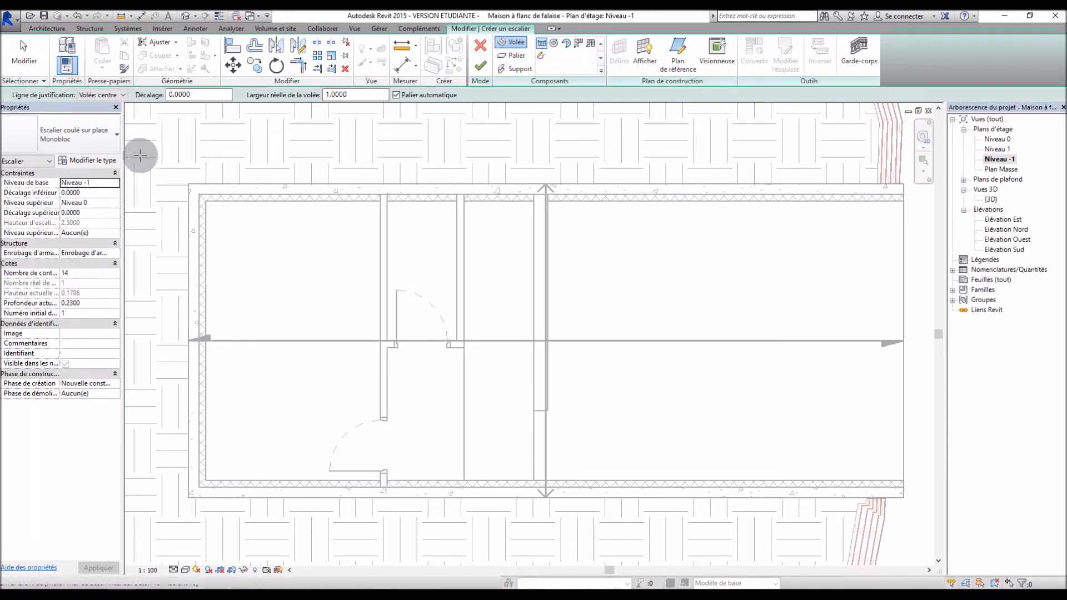
pyautogui.click(109, 143)
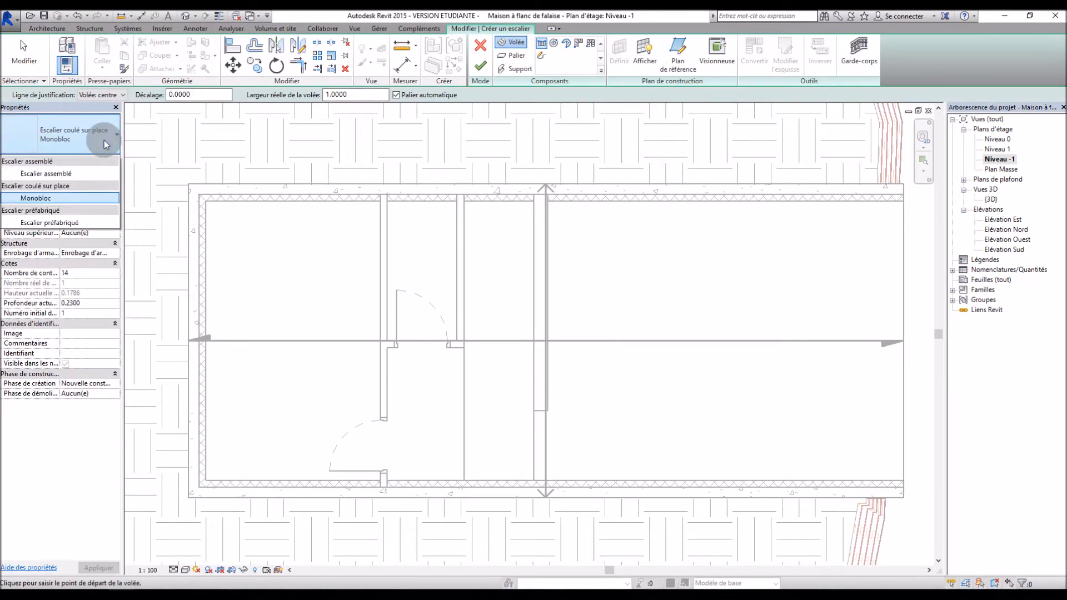
pyautogui.click(115, 145)
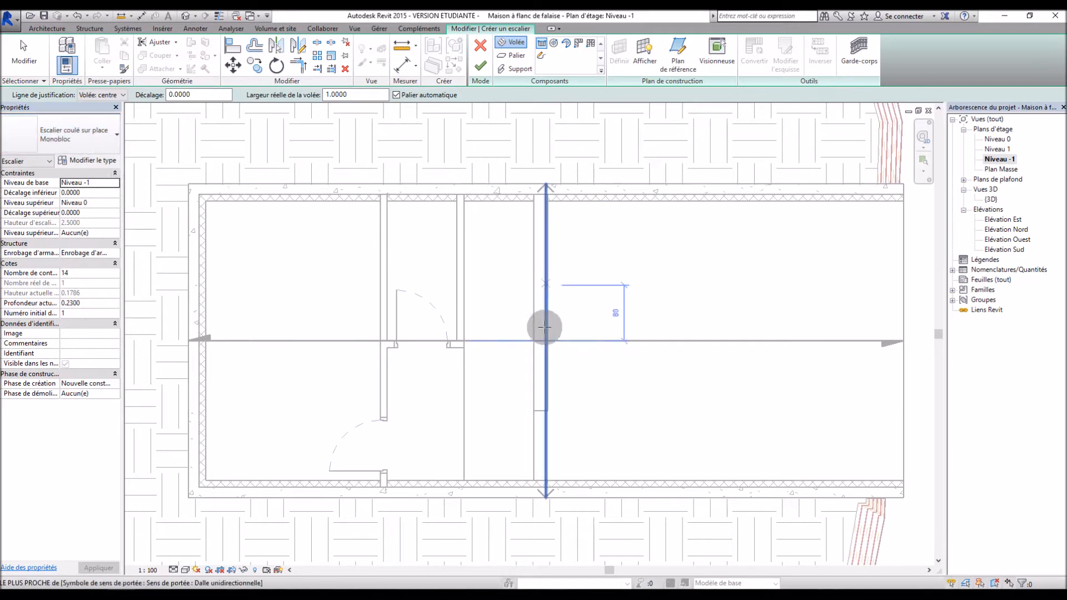
pyautogui.click(116, 95)
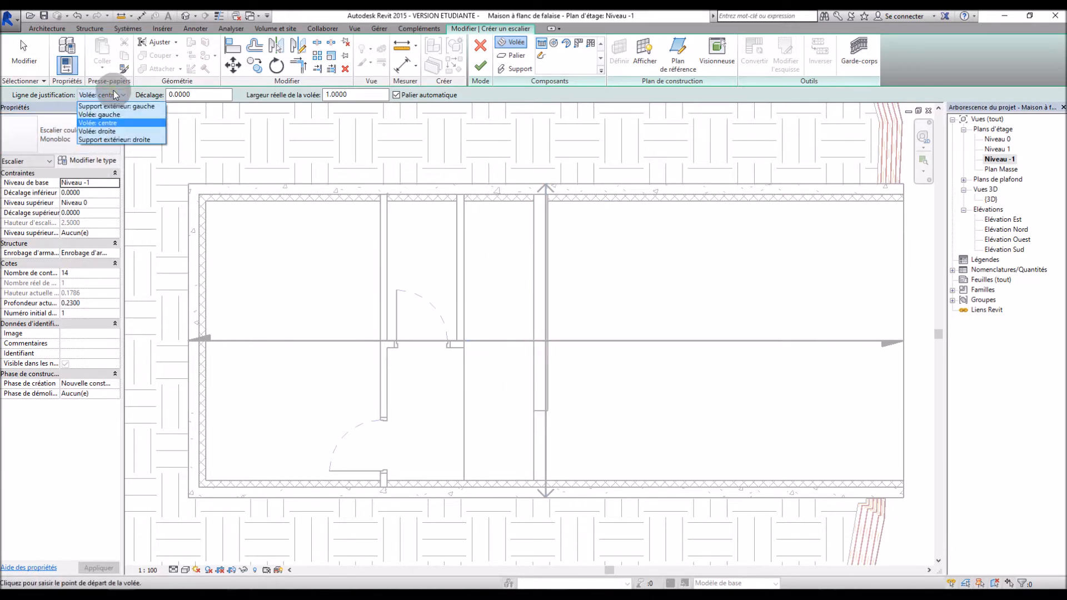
pyautogui.click(118, 131)
pyautogui.click(116, 94)
pyautogui.click(106, 131)
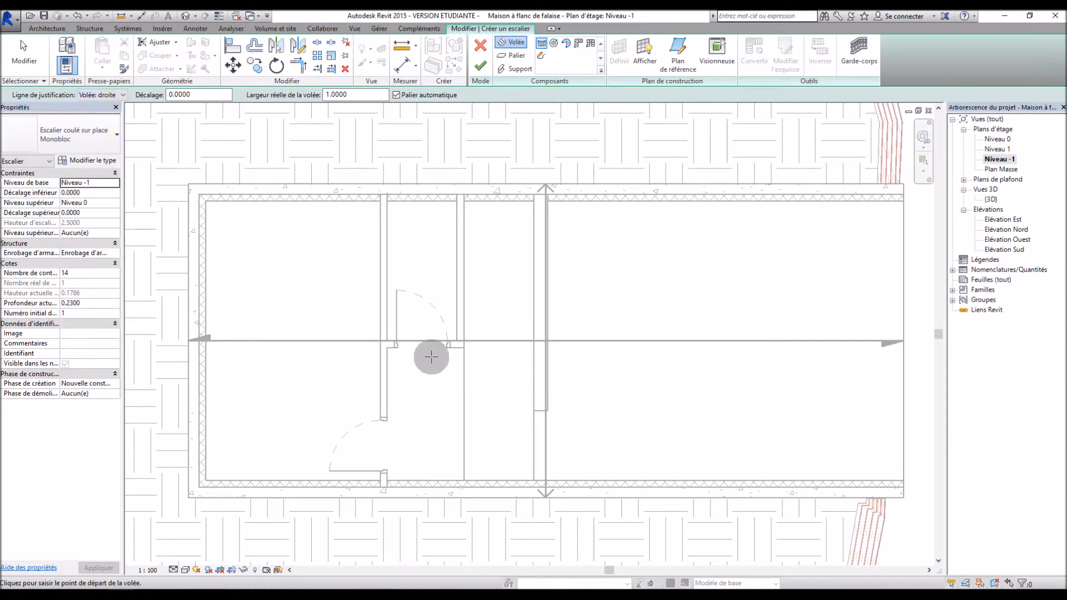
# Step: Place a straight 14-riser run in the stairwell, starting at the free end of the adjoining partition wall
pyautogui.click(532, 409)
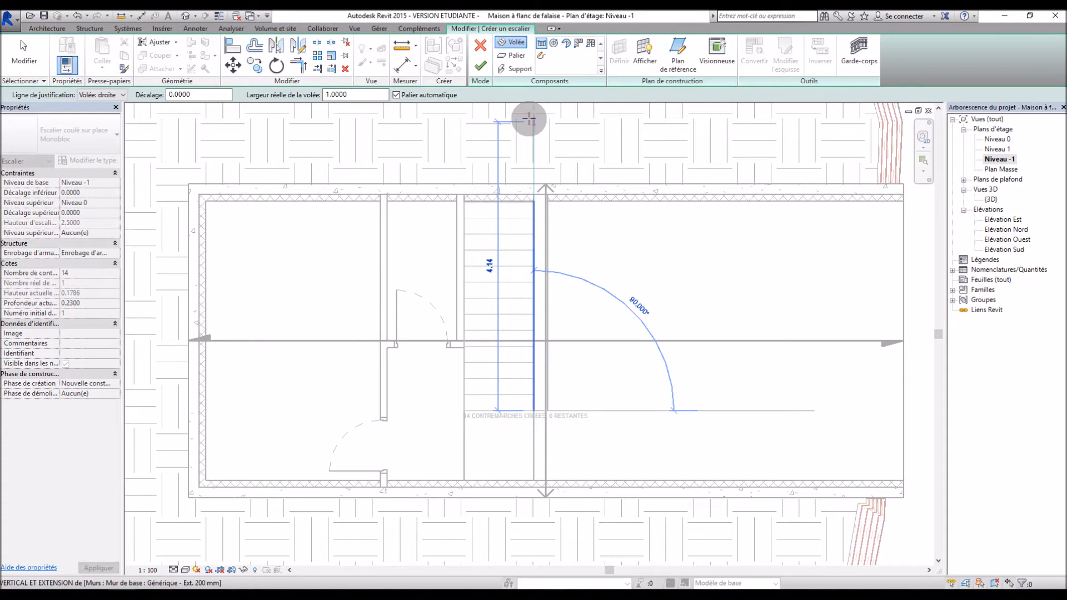
pyautogui.scroll(-4, 494, 250)
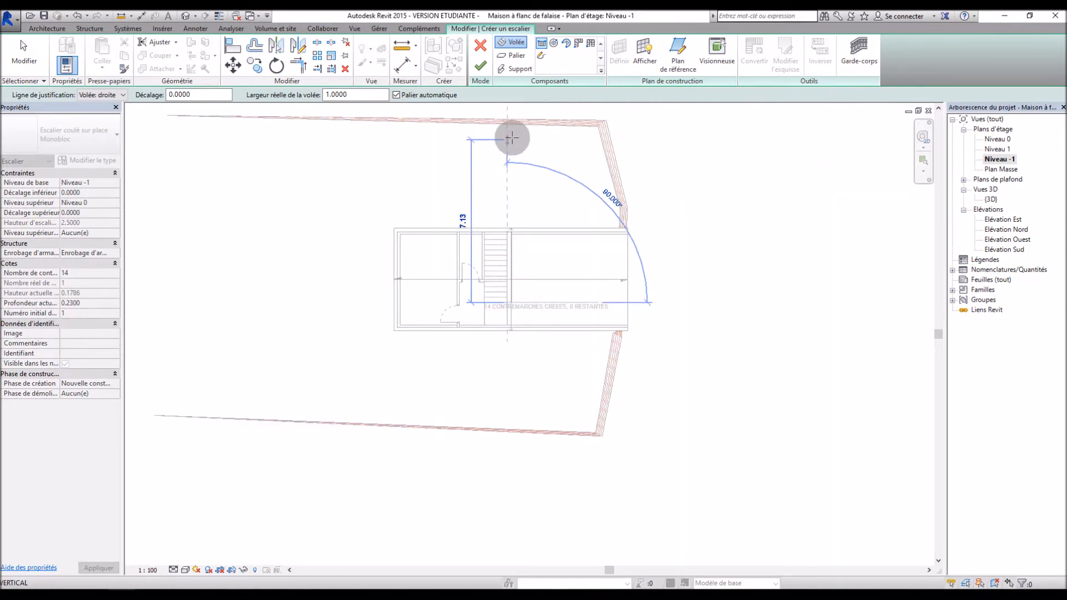
pyautogui.click(511, 137)
pyautogui.press('Escape')
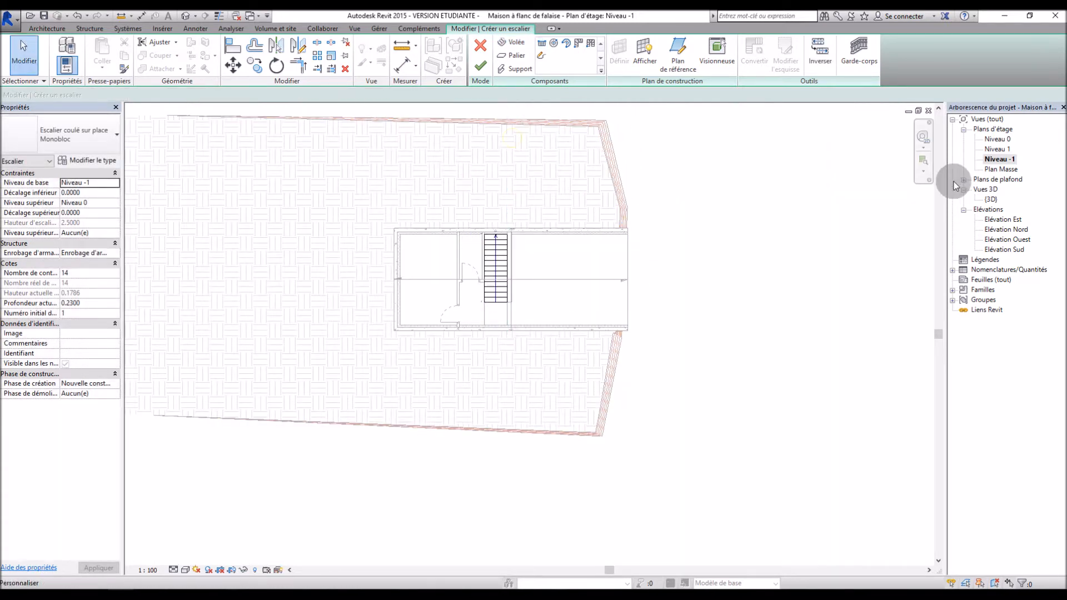
# Step: Inspect the stair run from above in the 3D view, especially where it arrives at the side wall
pyautogui.doubleClick(1001, 198)
pyautogui.keyDown('shift'); pyautogui.moveTo(672, 396); pyautogui.dragTo(543, 50, button='middle'); pyautogui.keyUp('shift')
pyautogui.keyDown('shift'); pyautogui.moveTo(572, 192); pyautogui.dragTo(578, 417, button='middle'); pyautogui.keyUp('shift')
pyautogui.scroll(3, 497, 344)
pyautogui.keyDown('shift'); pyautogui.moveTo(530, 292); pyautogui.dragTo(531, 348, button='middle'); pyautogui.keyUp('shift')
pyautogui.scroll(3, 467, 403)
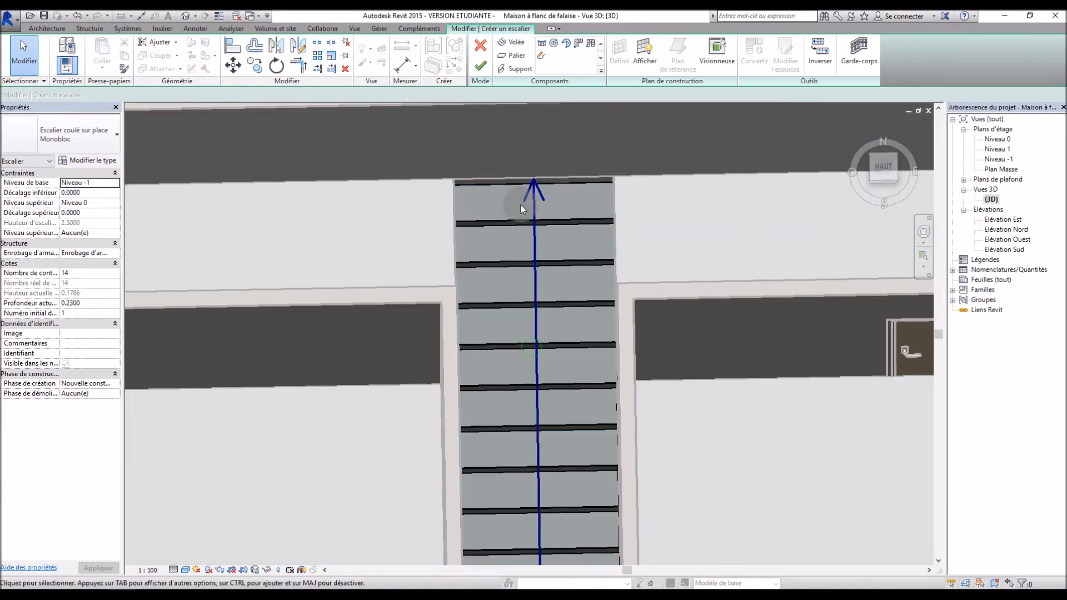
pyautogui.scroll(-6, 521, 209)
# Step: Delete the straight stair run in the Niveau -1 plan
pyautogui.doubleClick(995, 160)
pyautogui.scroll(4, 494, 269)
pyautogui.click(518, 241)
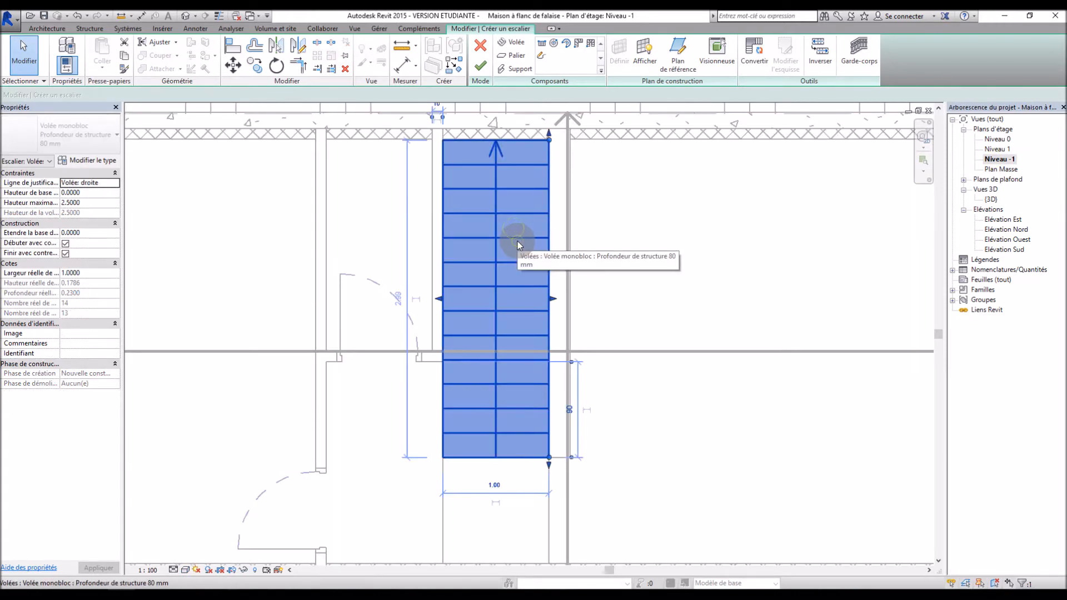
pyautogui.press('Delete')
pyautogui.scroll(-3, 518, 241)
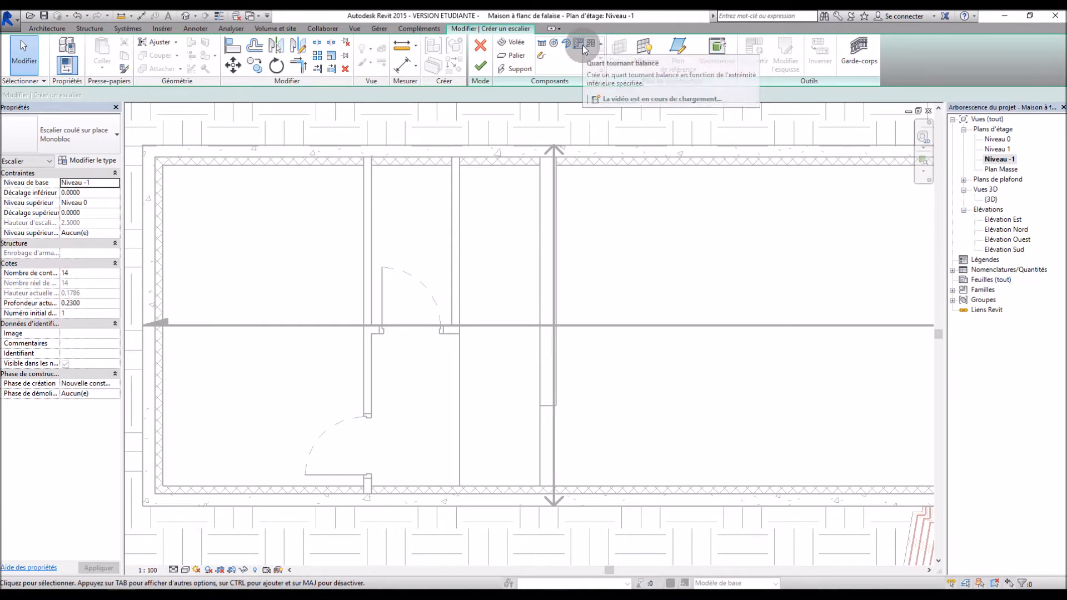
# Step: Draw a straight 10-riser run in the stairwell, starting from the free end of the adjoining partition wall
pyautogui.click(542, 47)
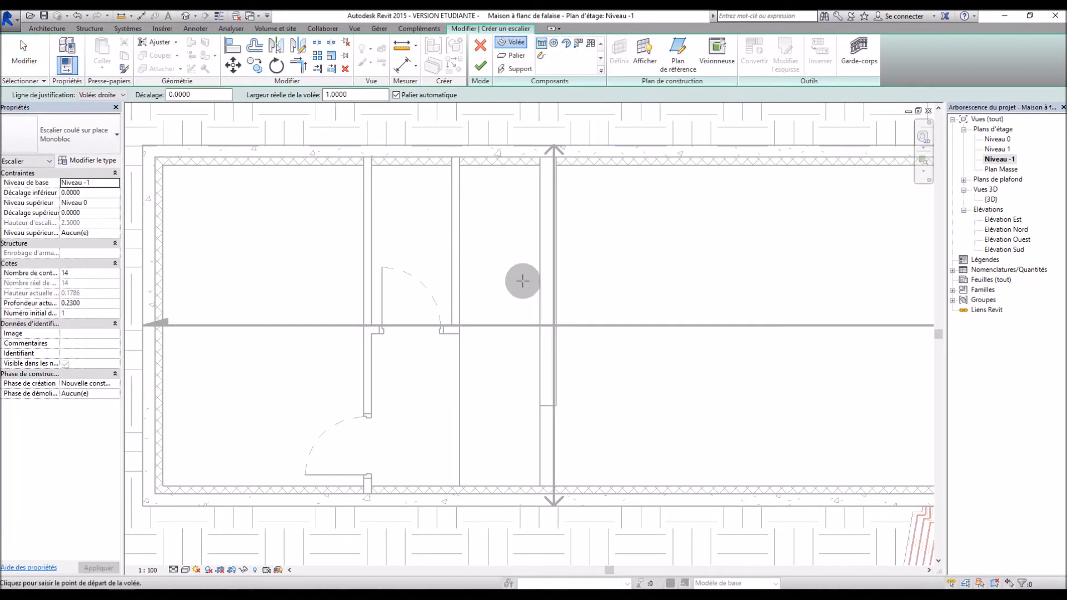
pyautogui.click(539, 405)
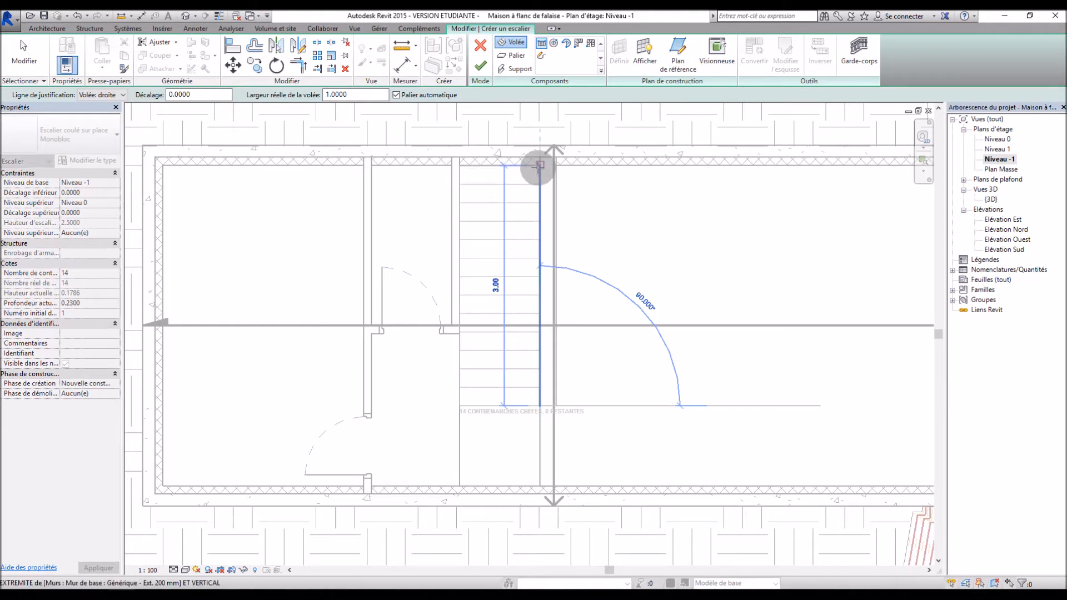
pyautogui.click(539, 241)
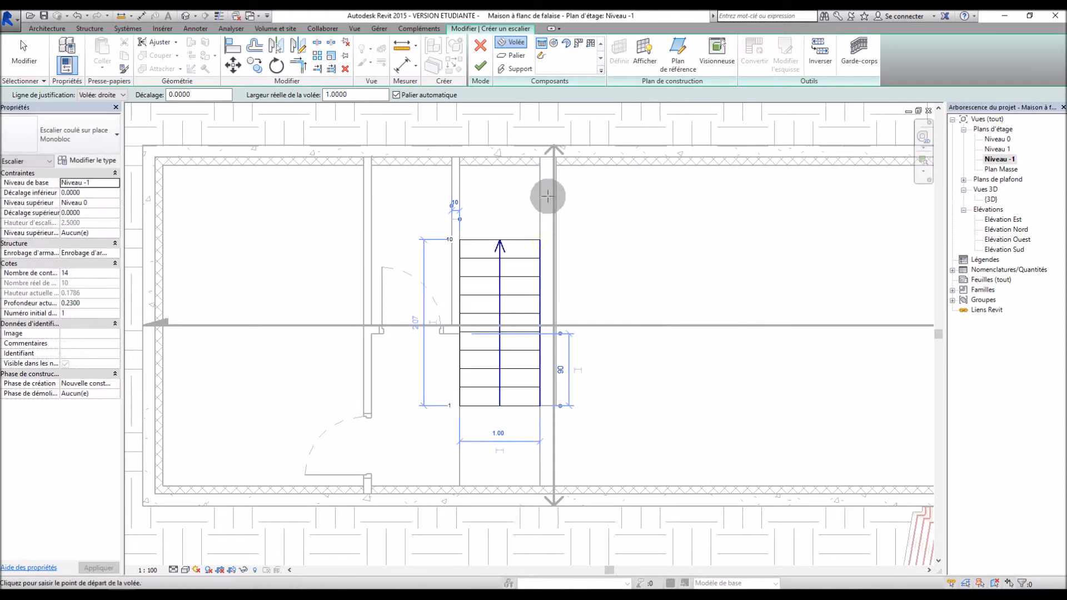
pyautogui.click(540, 166)
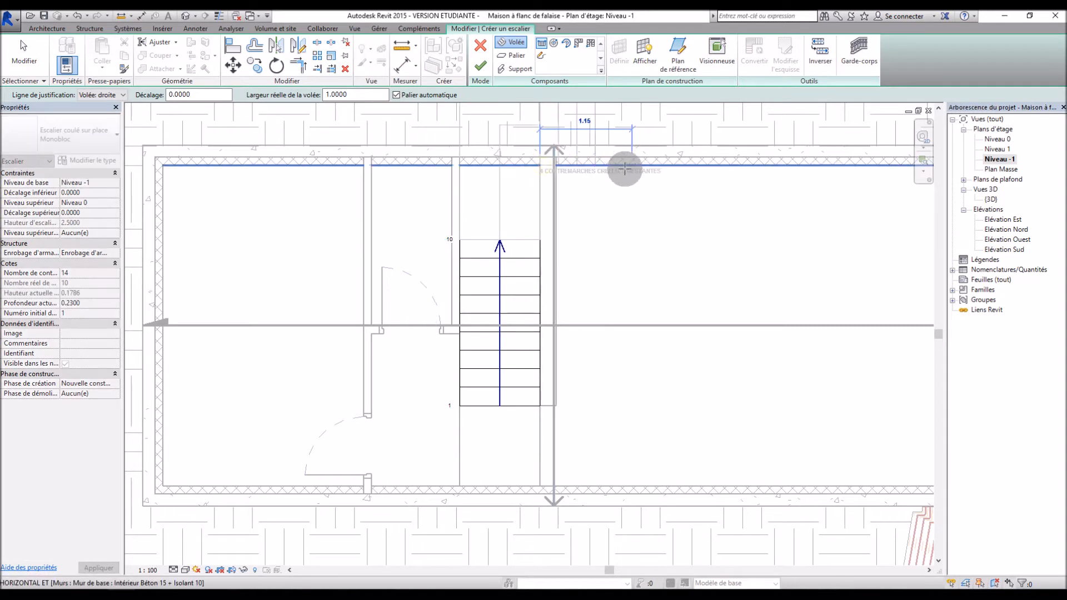
pyautogui.press('Escape')
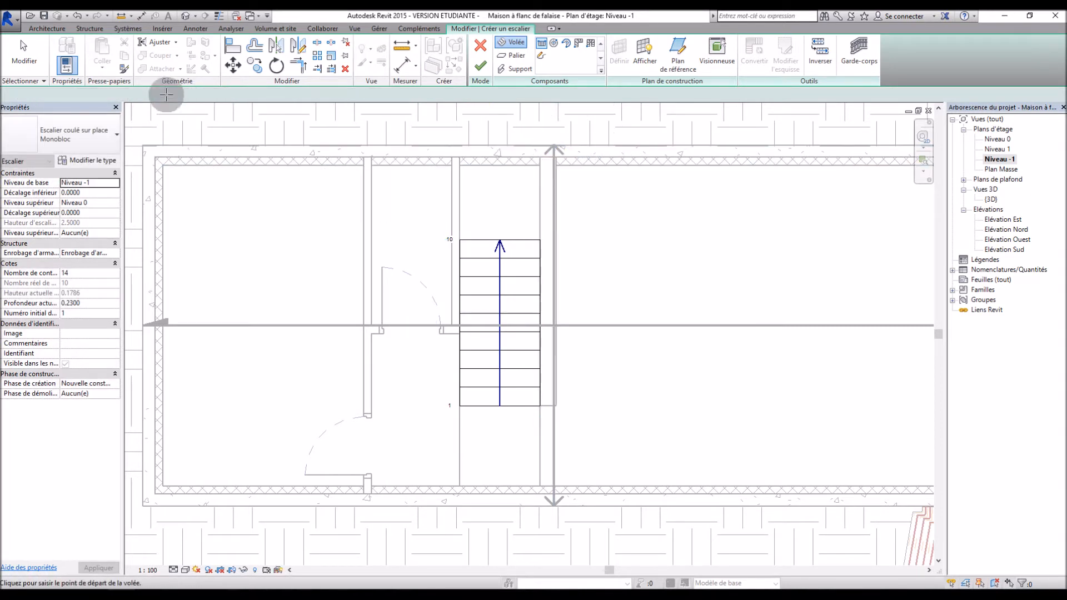
# Step: Try a second 4-riser run turning left along the outer wall, and undo both stair runs
pyautogui.click(459, 165)
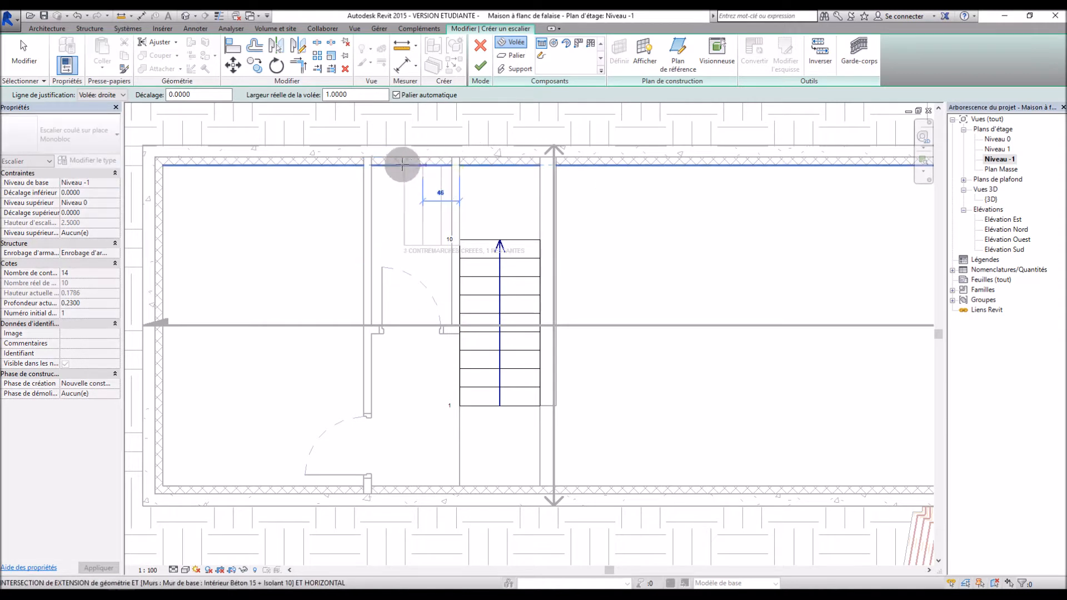
pyautogui.click(348, 165)
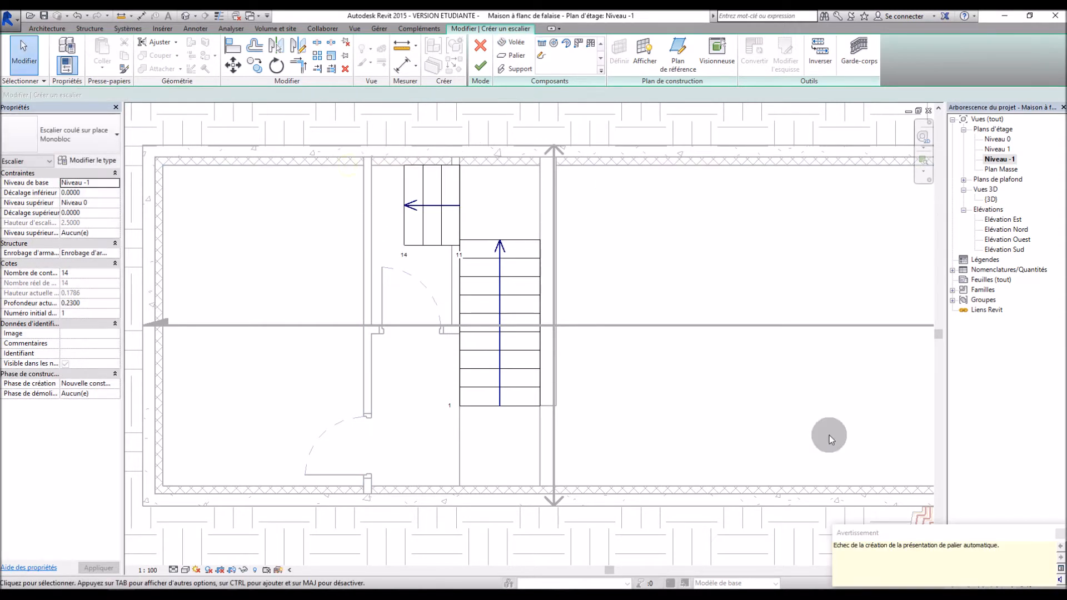
pyautogui.click(1060, 536)
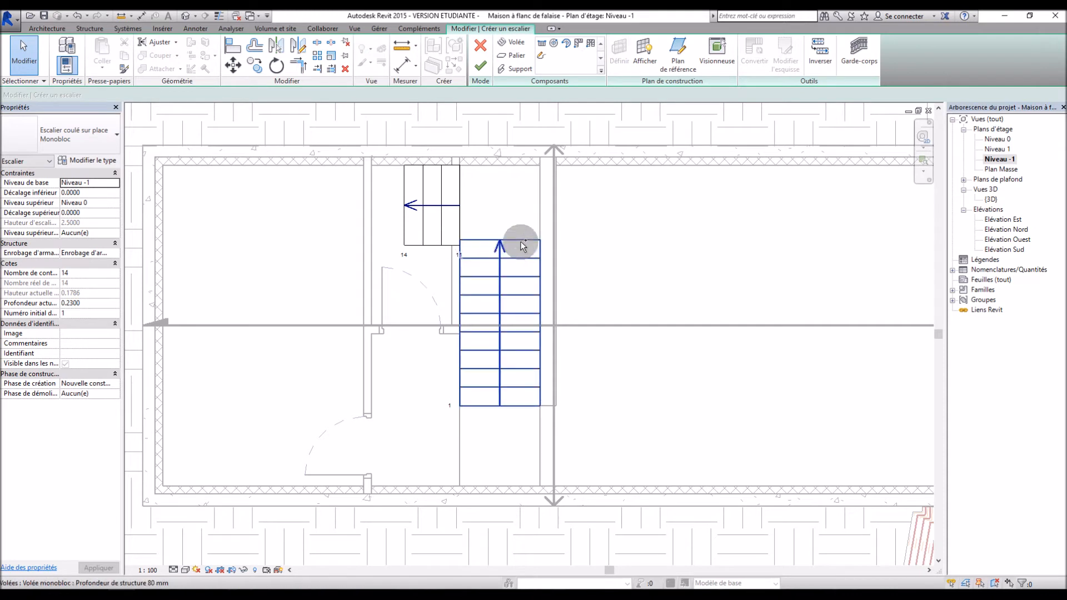
pyautogui.hotkey('ctrl', 'z')
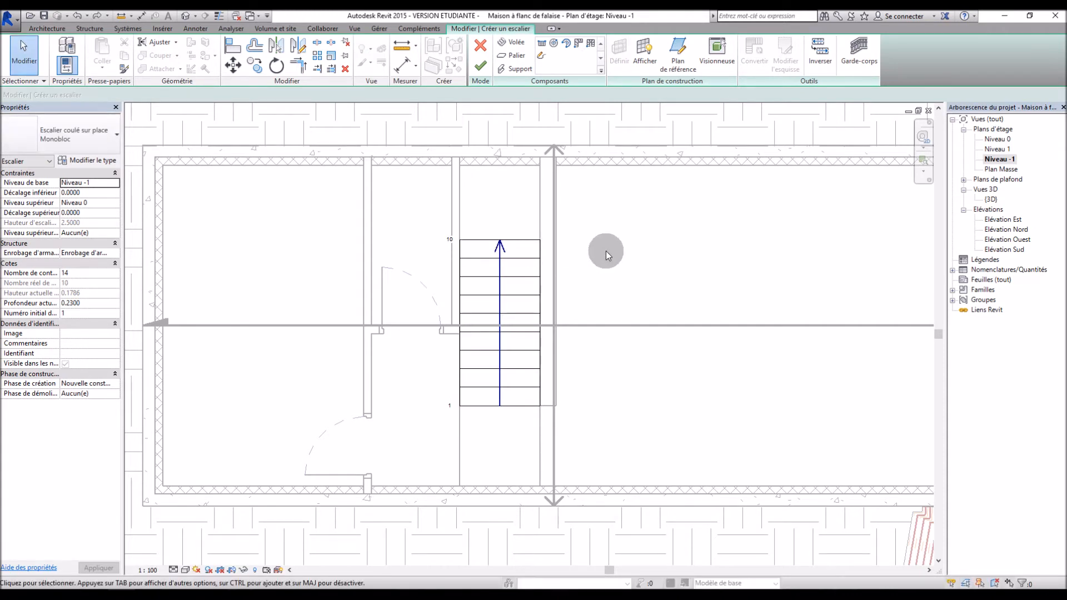
pyautogui.hotkey('ctrl', 'z')
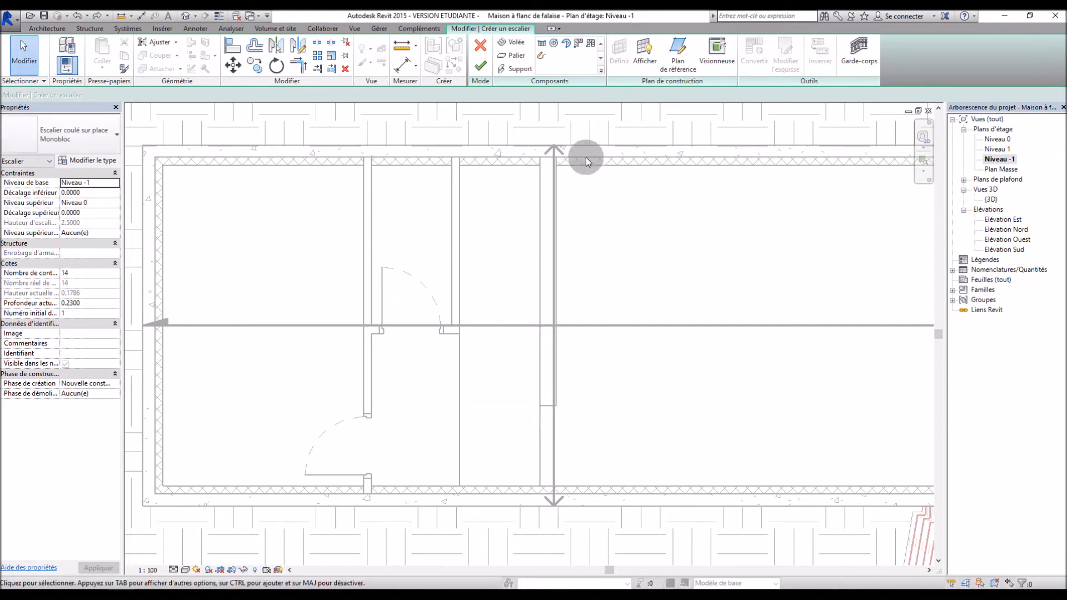
# Step: Abandon a new run in the stairwell and cancel the stair creation
pyautogui.click(543, 46)
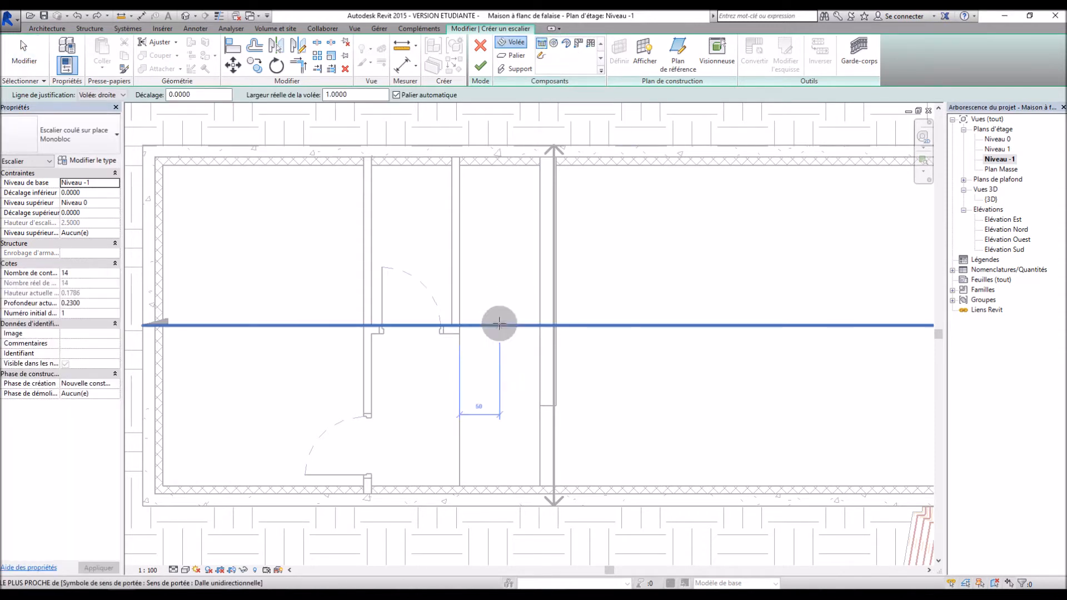
pyautogui.click(540, 404)
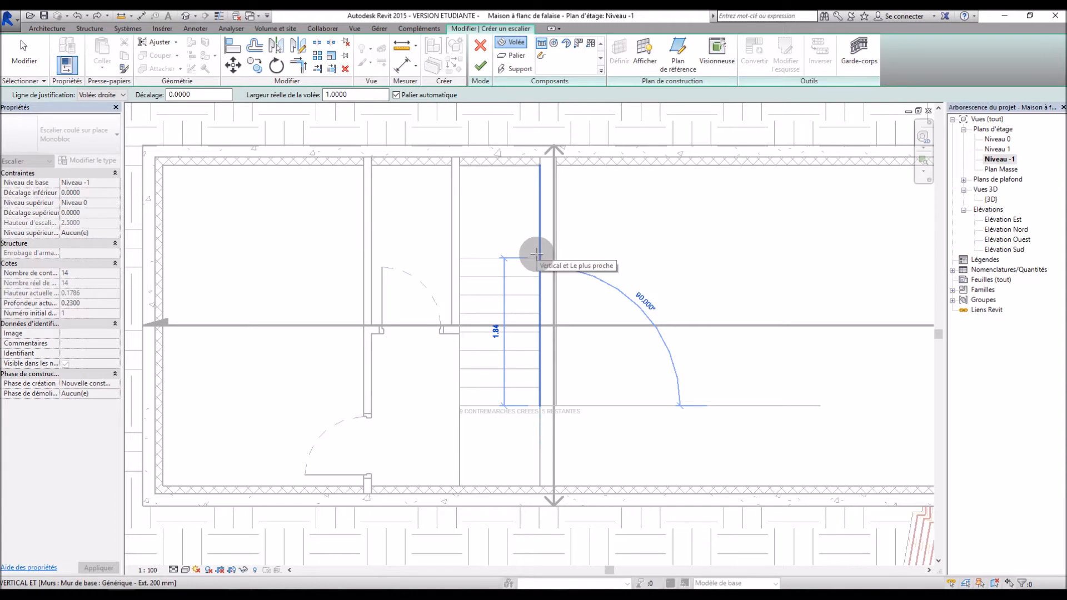
pyautogui.press('Escape')
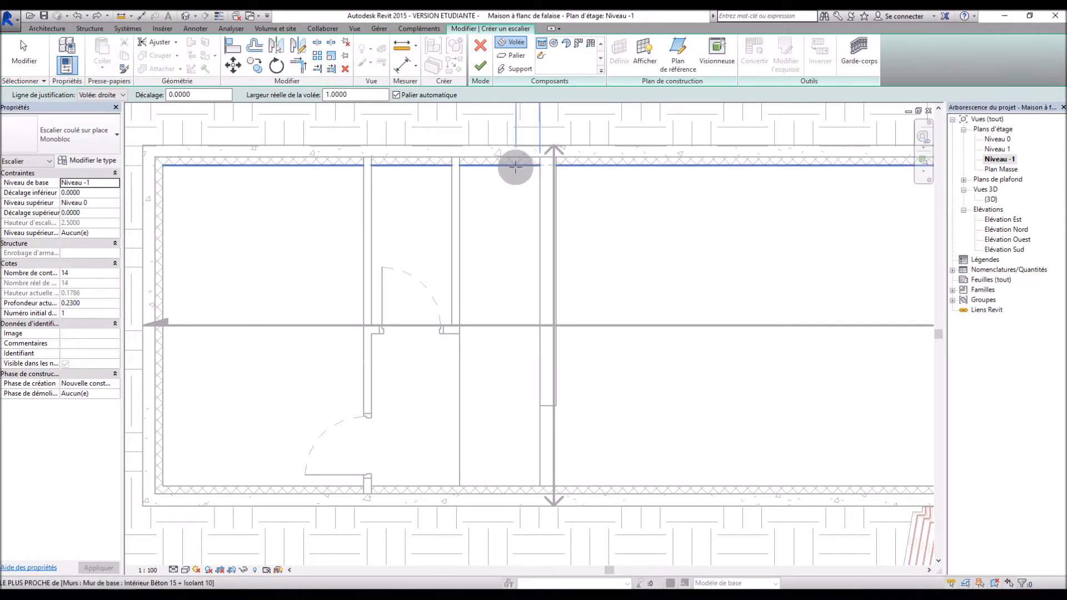
pyautogui.press('Escape')
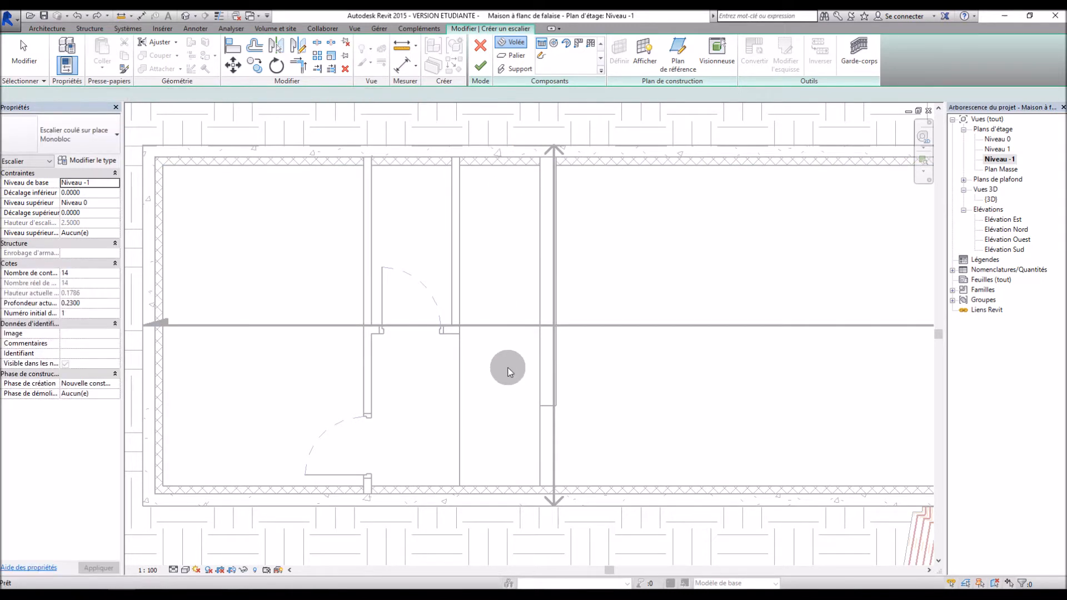
pyautogui.click(482, 45)
pyautogui.click(560, 315)
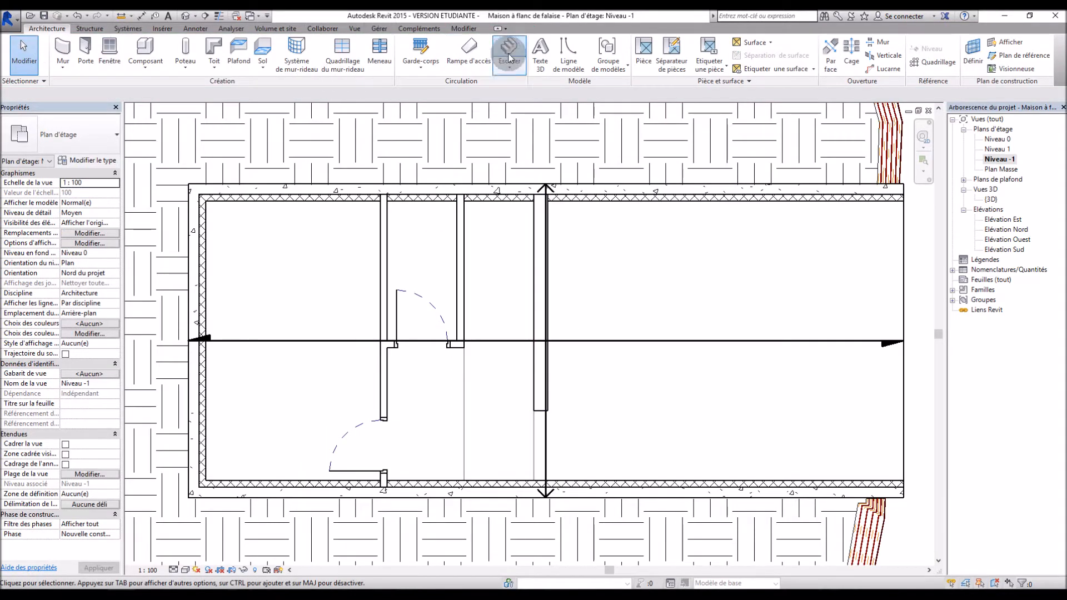
# Step: Draw a 0.80 m horizontal model line in the stairwell, starting from the partition wall's face
pyautogui.click(564, 53)
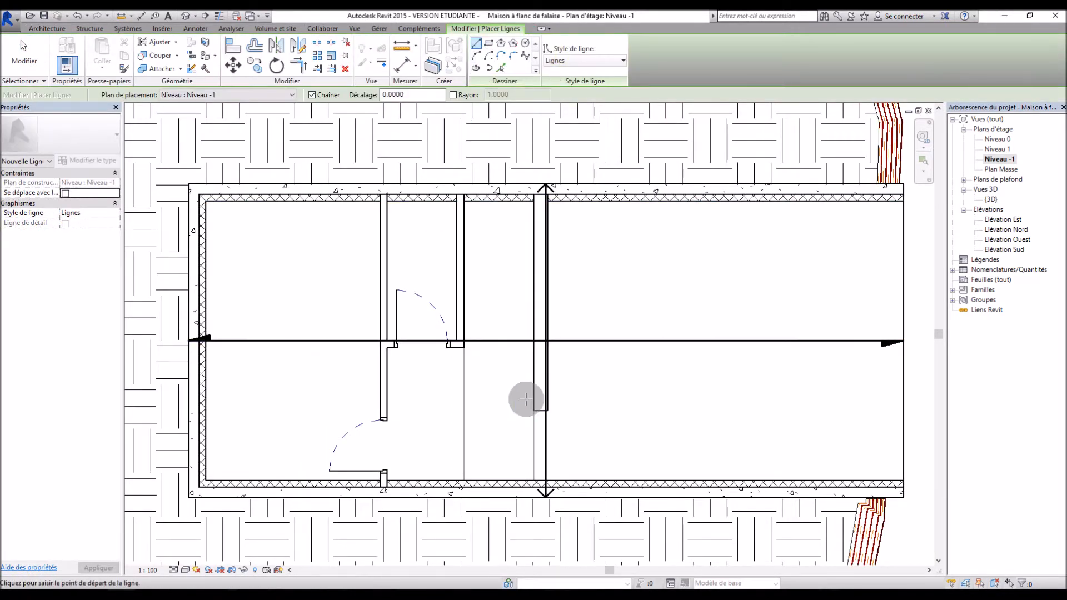
pyautogui.click(531, 377)
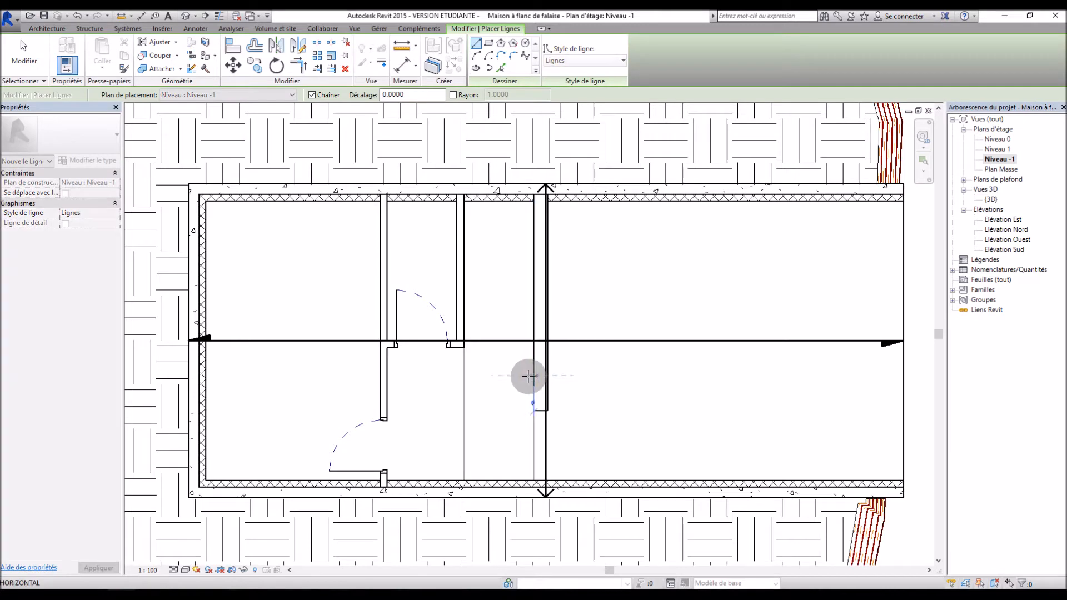
pyautogui.click(478, 376)
pyautogui.press('Escape')
pyautogui.press('Escape')
# Step: Position the model line 2.84 m from the inner face of the upper outer wall
pyautogui.click(497, 376)
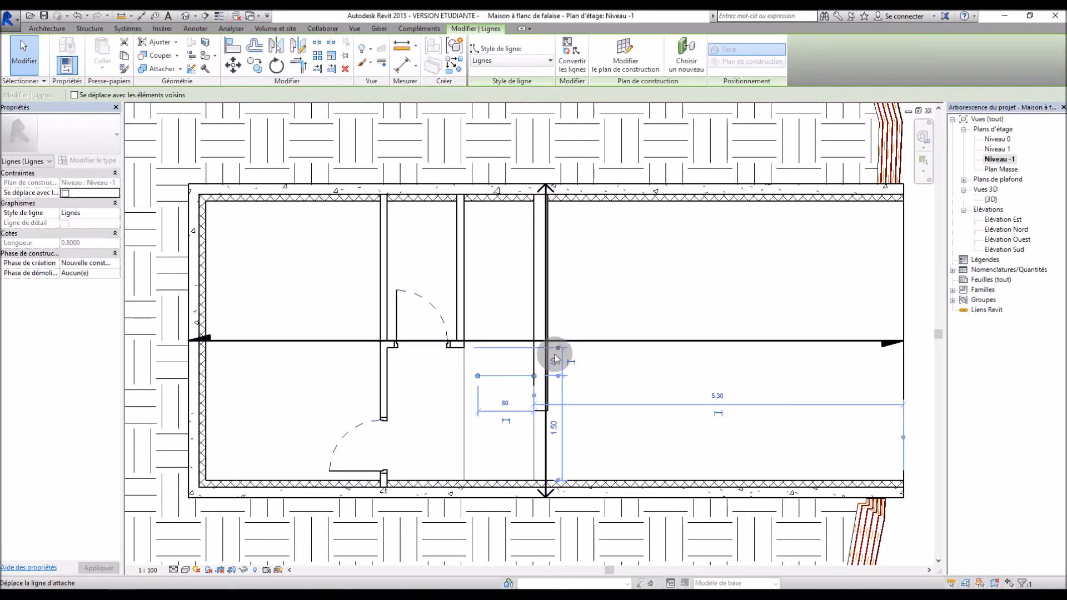
pyautogui.moveTo(557, 349); pyautogui.dragTo(528, 200)
pyautogui.click(556, 288)
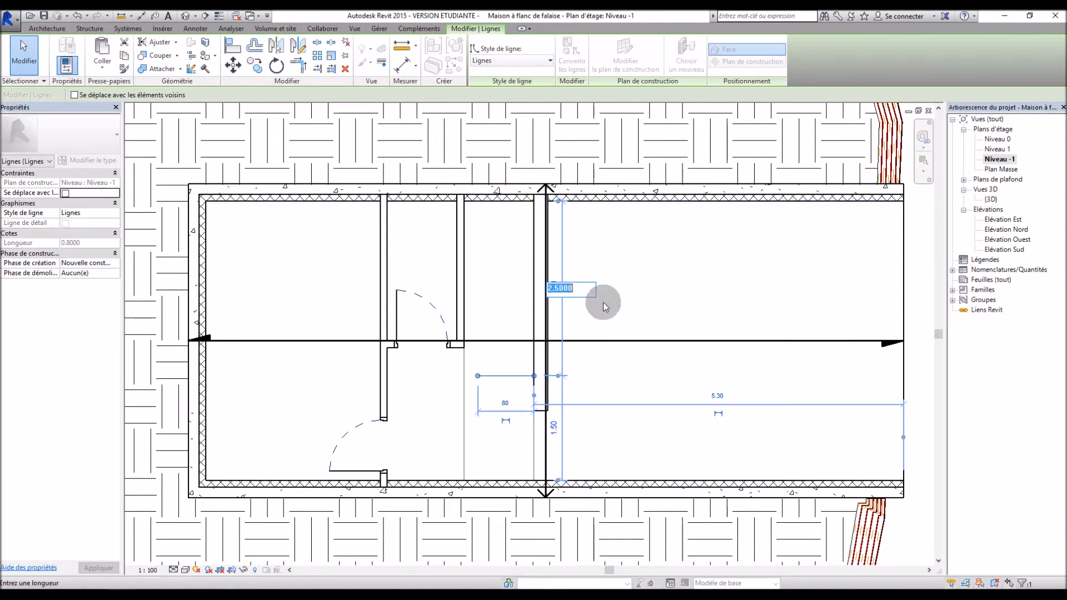
pyautogui.write('2.8')
pyautogui.press('Return')
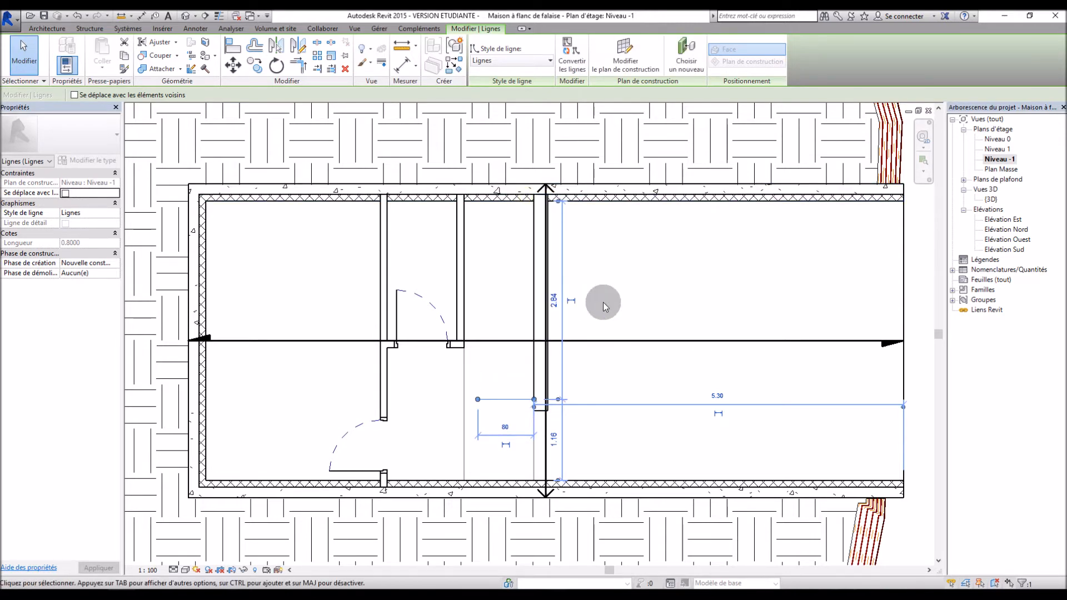
pyautogui.press('Escape')
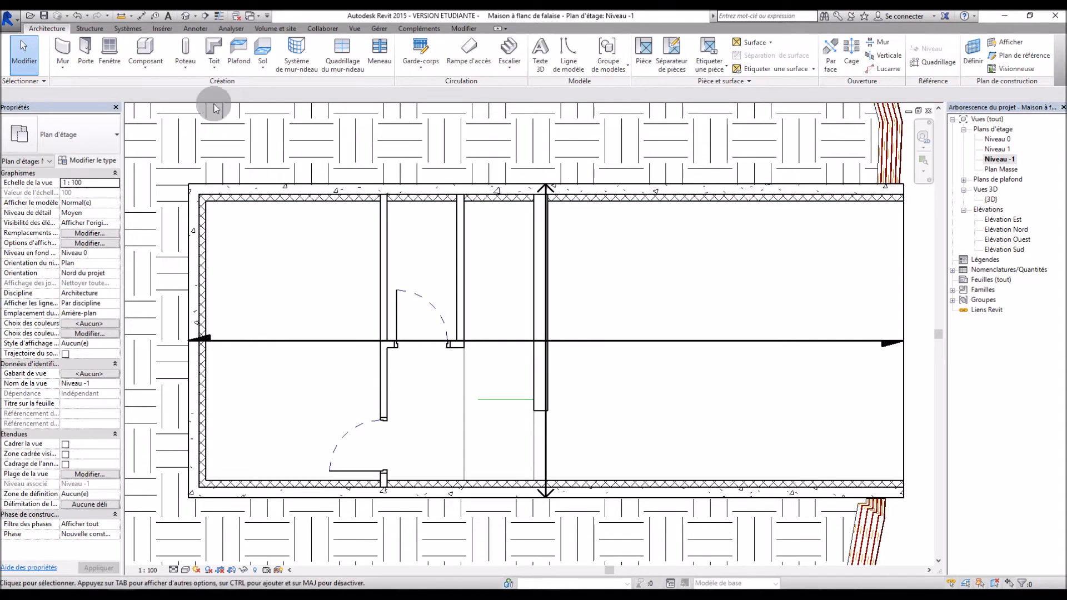
# Step: Start a stair with Volée: droite justification and draw a 9-riser run up along the partition wall from the model line's end
pyautogui.click(509, 51)
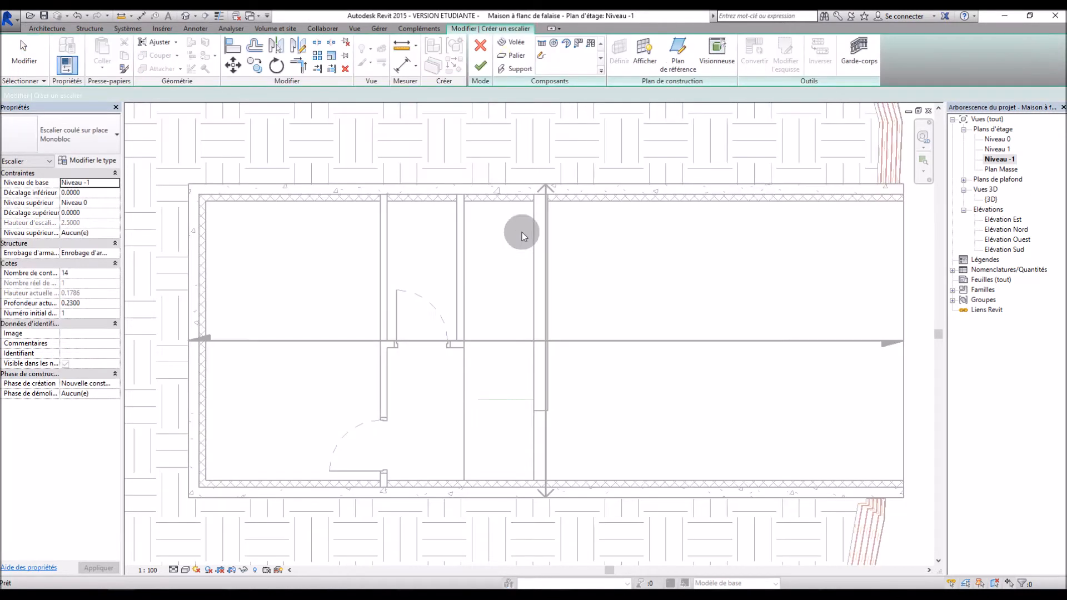
pyautogui.scroll(2, 507, 388)
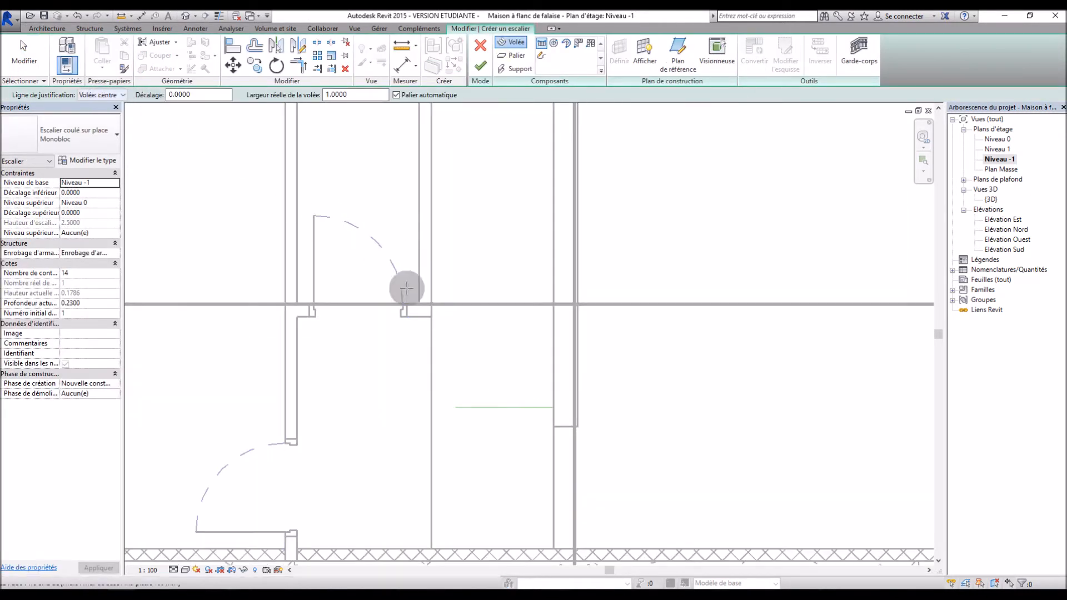
pyautogui.click(111, 95)
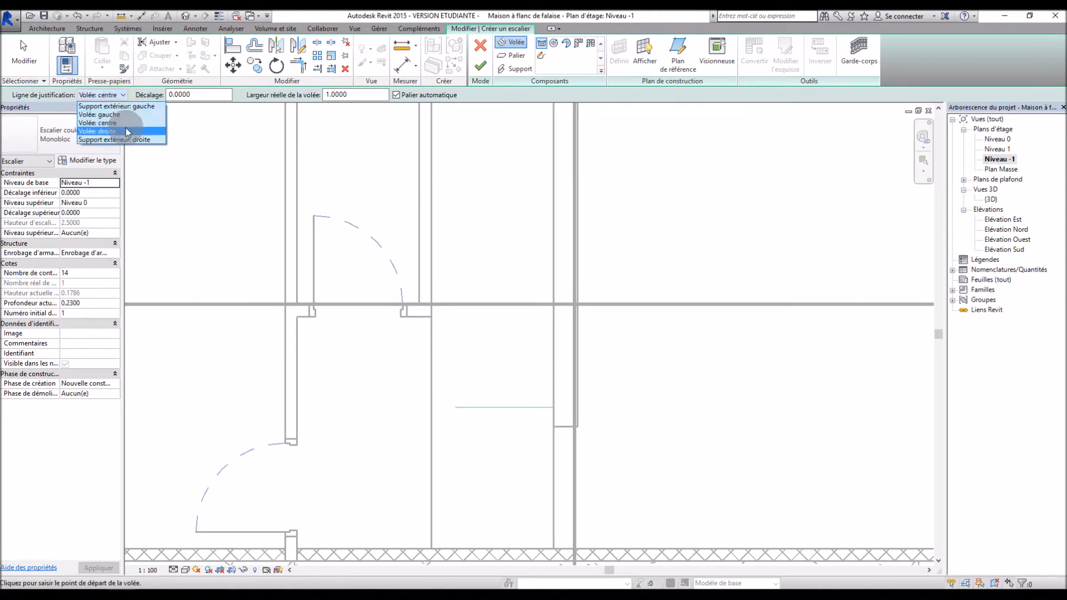
pyautogui.click(128, 132)
pyautogui.click(553, 408)
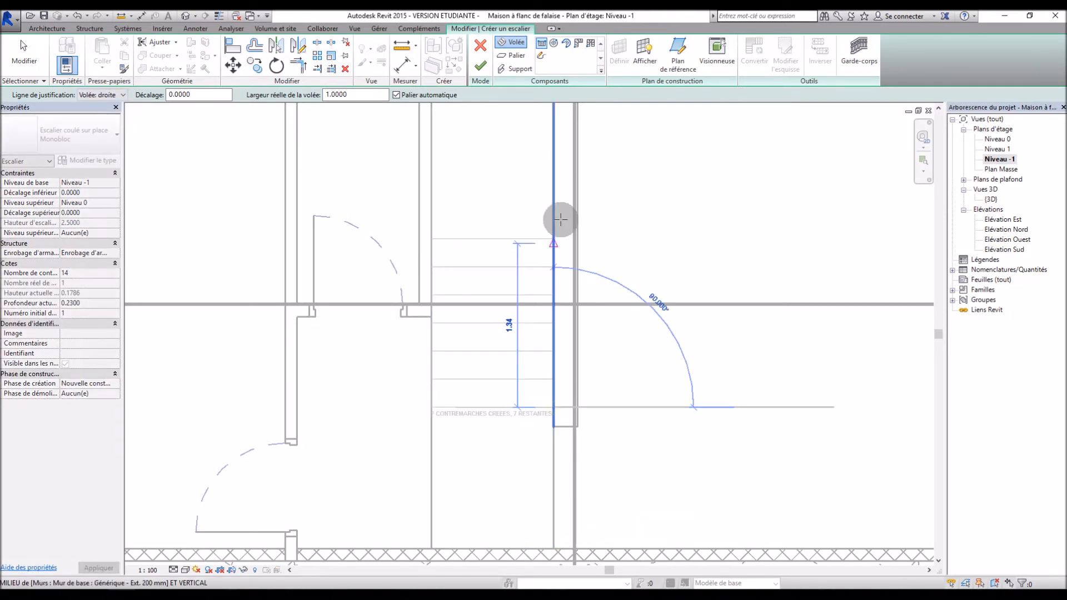
pyautogui.scroll(-4, 554, 219)
pyautogui.scroll(-3, 531, 326)
pyautogui.scroll(5, 537, 180)
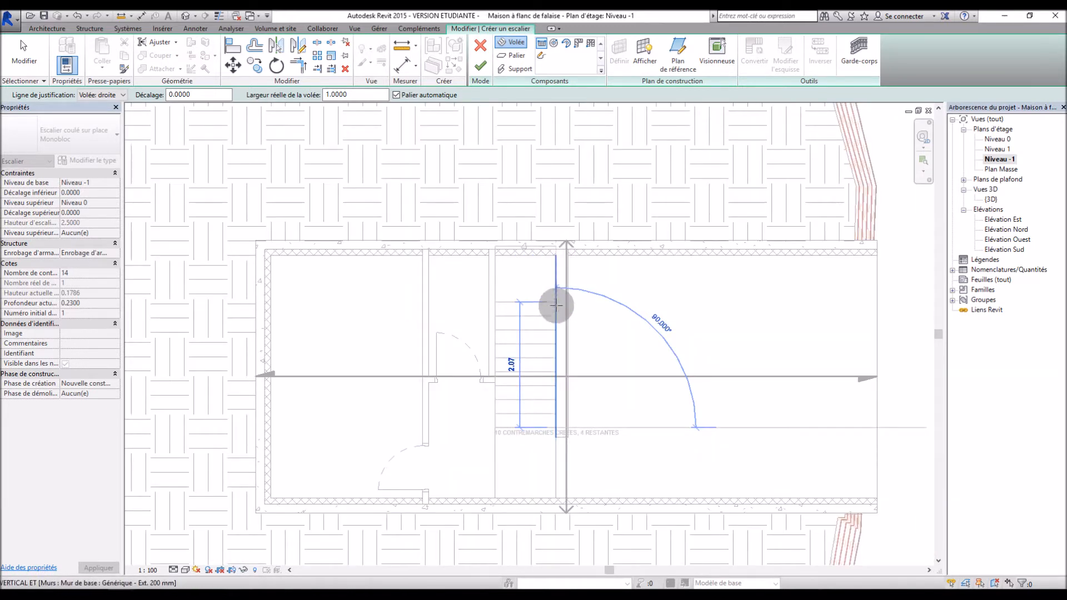
pyautogui.click(556, 323)
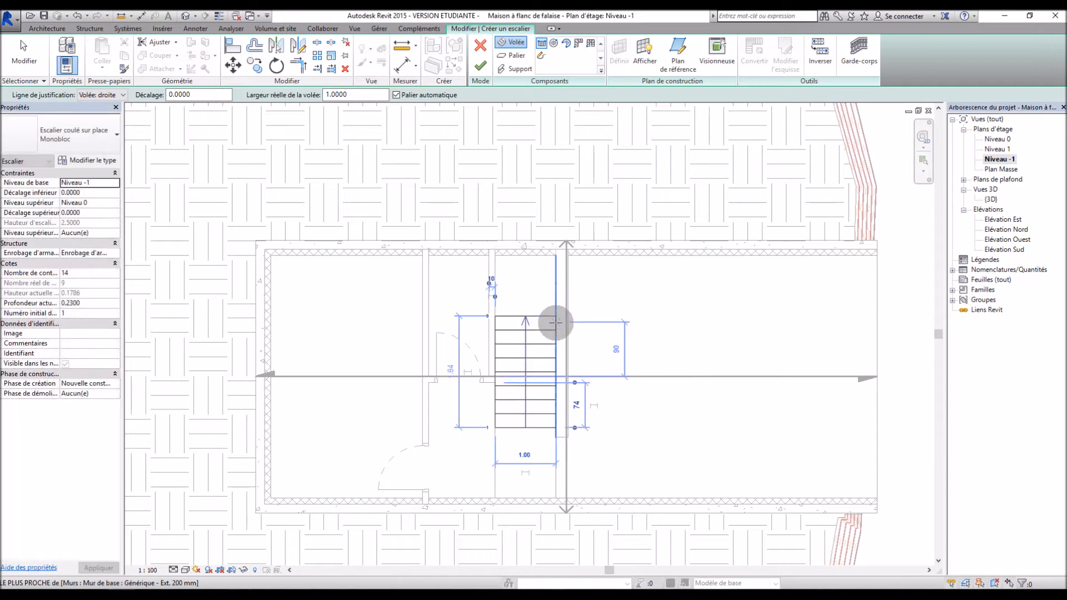
# Step: Add a second run turning left along the upper outer wall to complete the 14 risers, and finish the stair
pyautogui.click(495, 256)
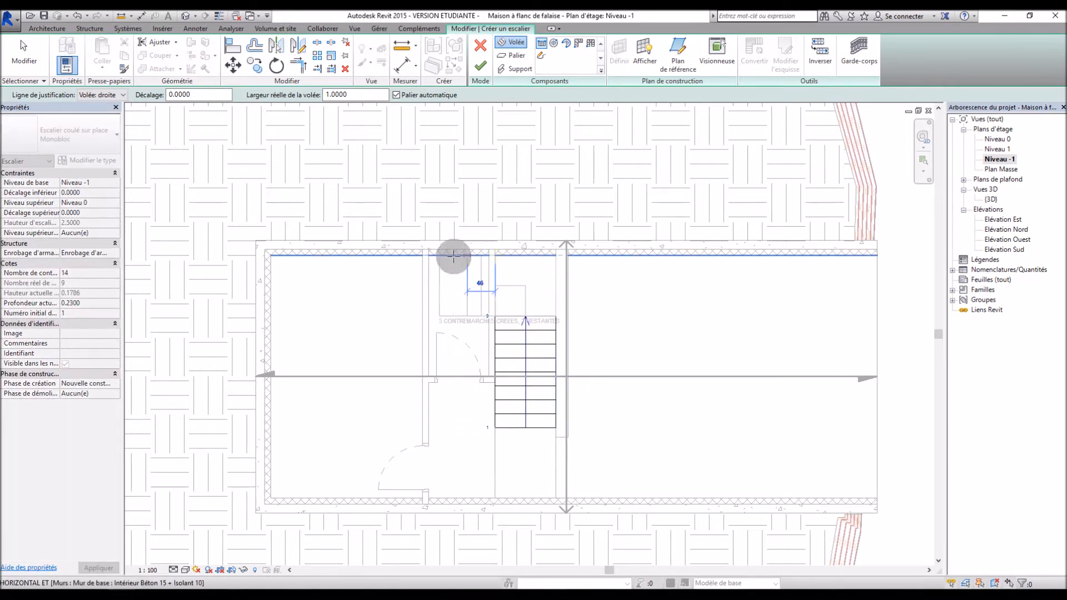
pyautogui.click(407, 256)
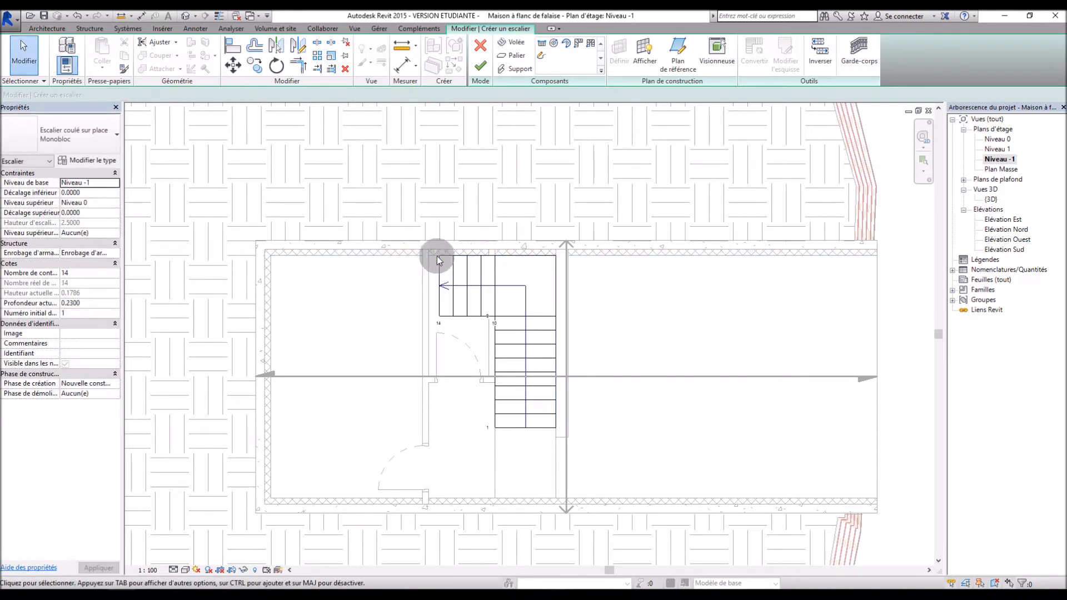
pyautogui.click(481, 65)
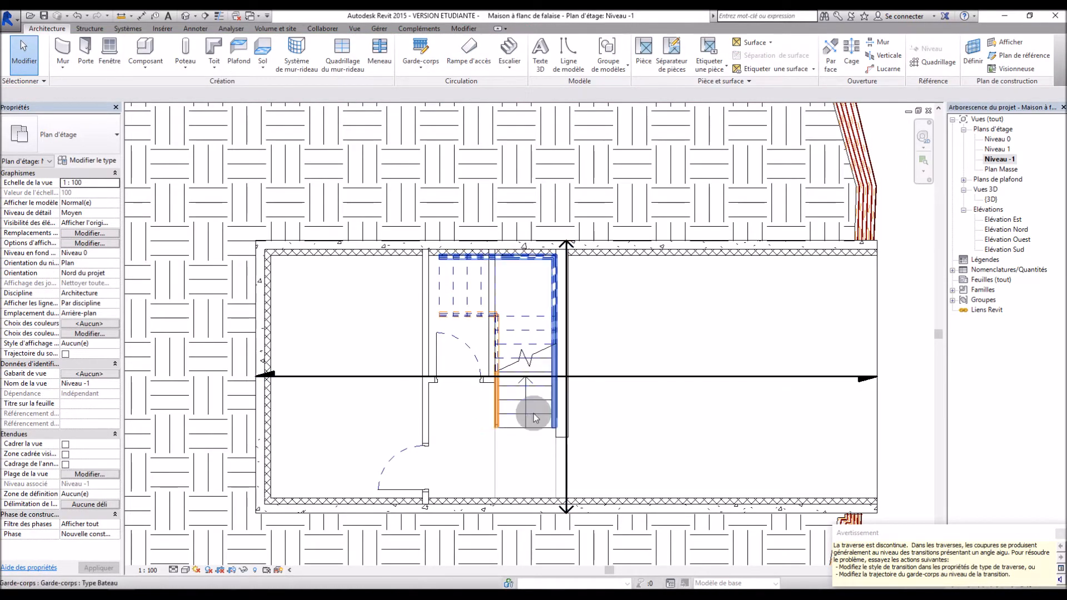
pyautogui.click(1058, 535)
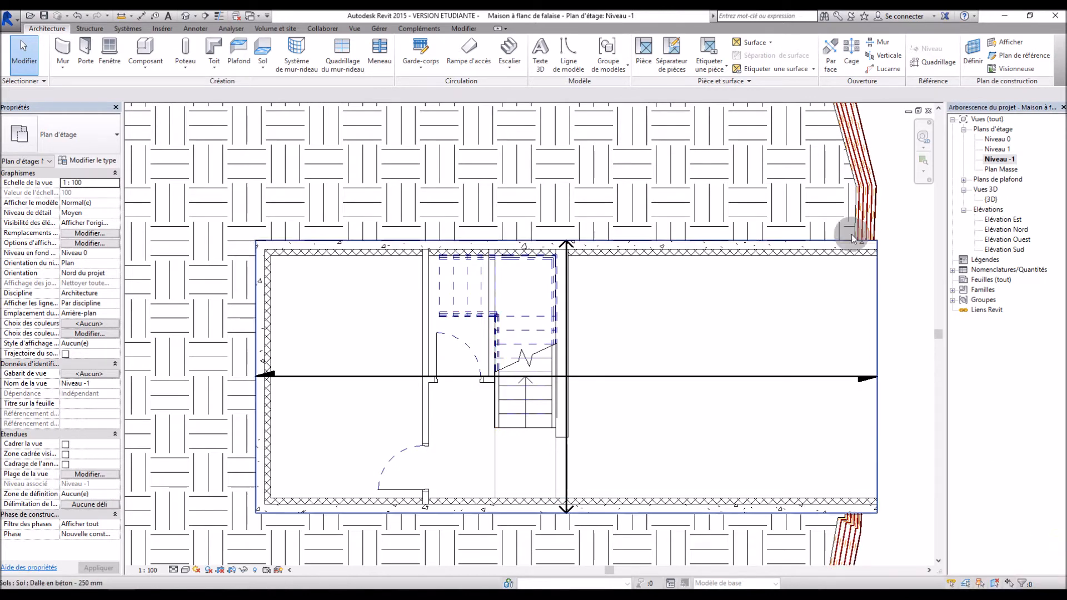
# Step: Delete both railings of the new stair in the 3D view
pyautogui.doubleClick(995, 200)
pyautogui.keyDown('shift'); pyautogui.moveTo(767, 329); pyautogui.dragTo(563, 272, button='middle'); pyautogui.keyUp('shift')
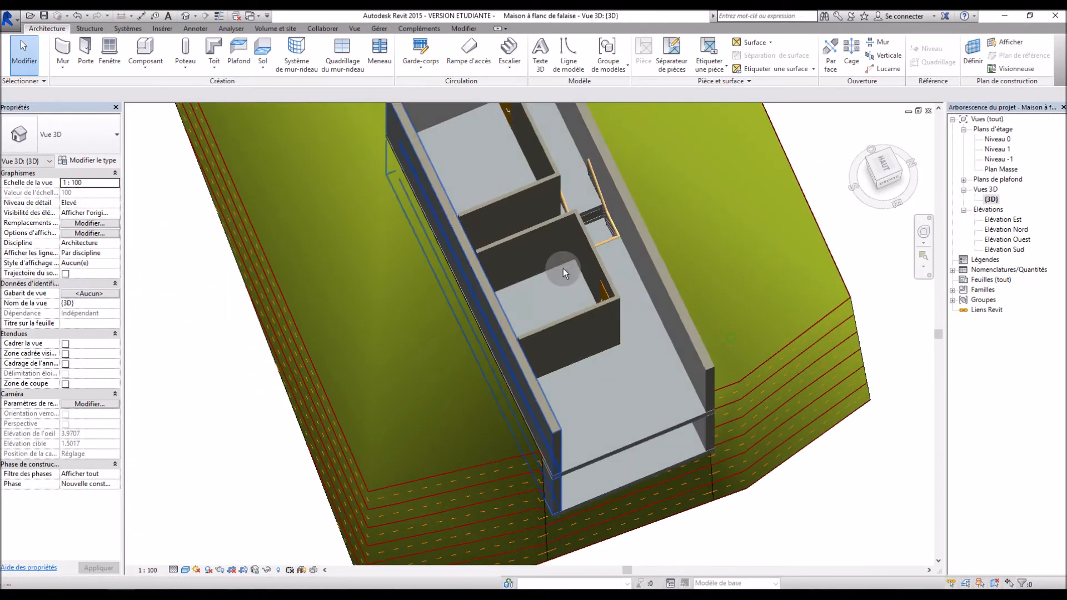
pyautogui.scroll(5, 563, 268)
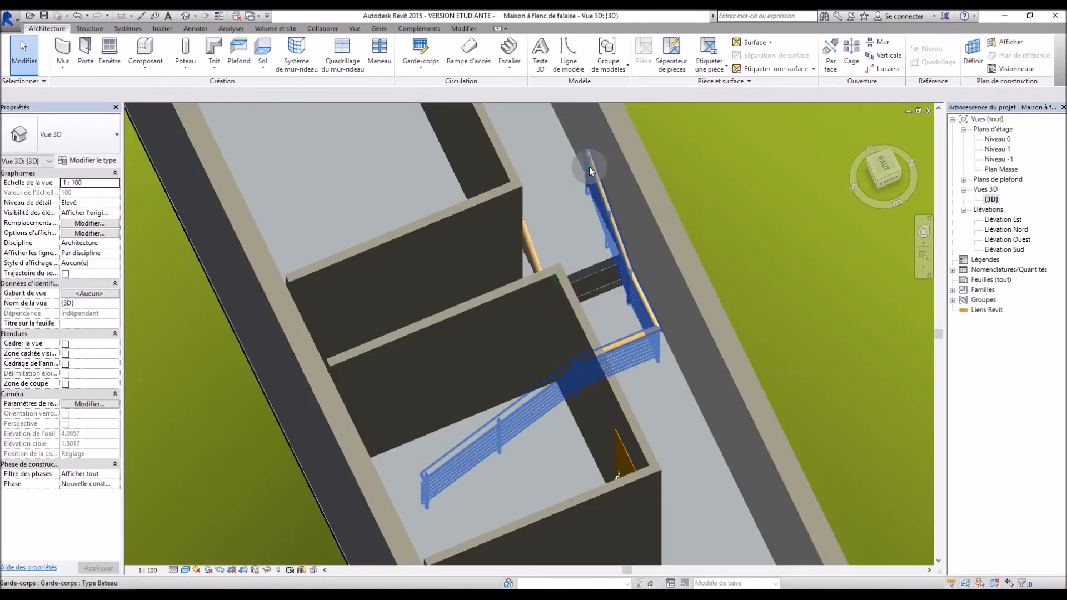
pyautogui.click(614, 229)
pyautogui.press('Delete')
pyautogui.click(529, 249)
pyautogui.press('Delete')
# Step: Examine how the stair meets the floor opening in the 3D view and the Niveau 0 plan
pyautogui.keyDown('shift'); pyautogui.moveTo(672, 323); pyautogui.dragTo(730, 335, button='middle'); pyautogui.keyUp('shift')
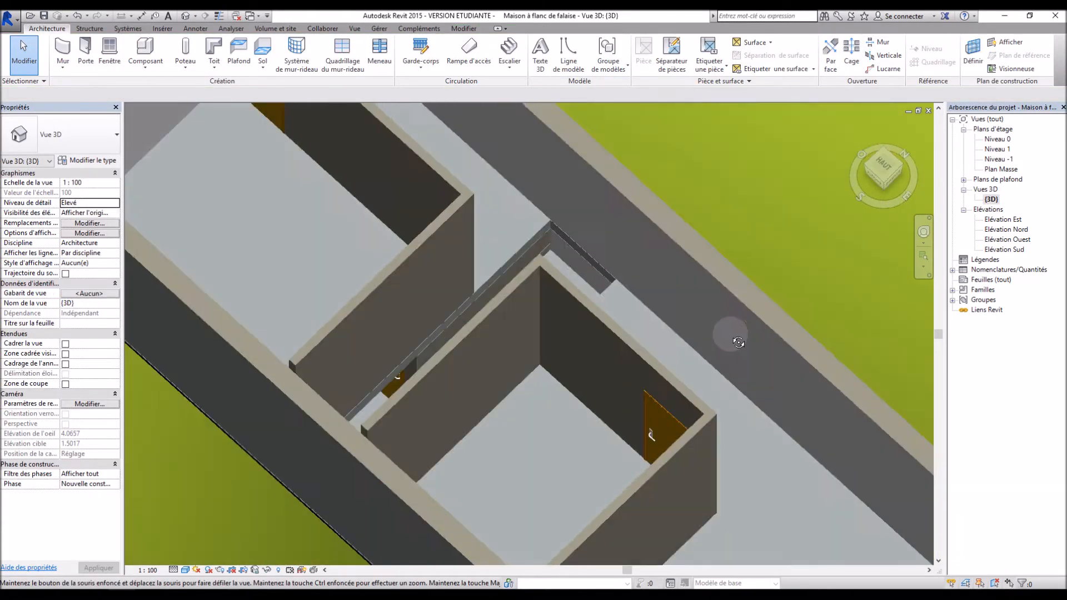
pyautogui.scroll(3, 532, 237)
pyautogui.keyDown('shift'); pyautogui.moveTo(562, 238); pyautogui.dragTo(622, 402, button='middle'); pyautogui.keyUp('shift')
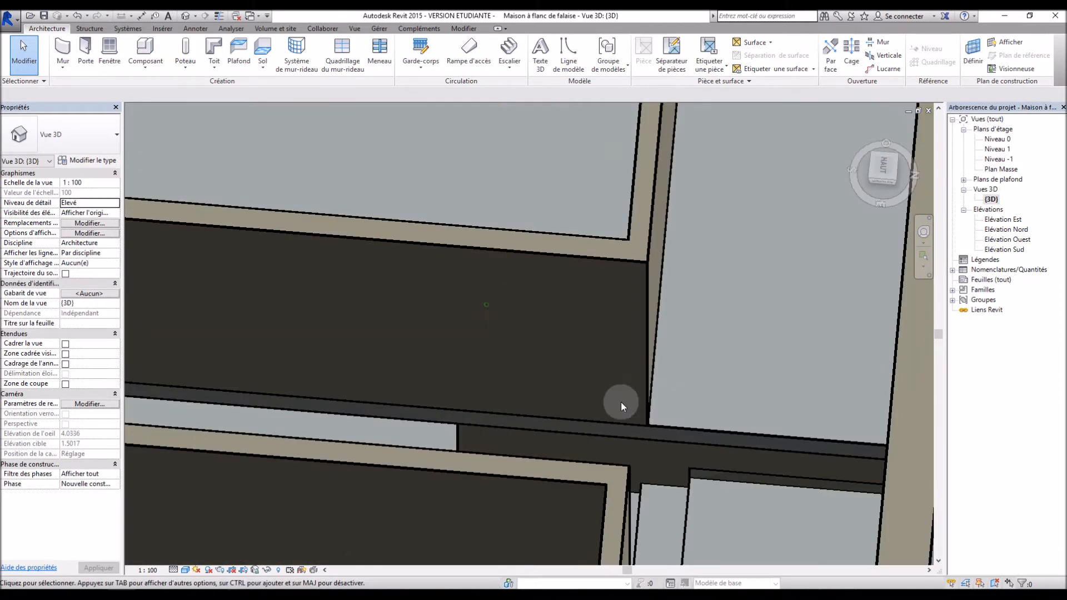
pyautogui.scroll(-3, 711, 298)
pyautogui.keyDown('shift'); pyautogui.moveTo(711, 298); pyautogui.dragTo(895, 297, button='middle'); pyautogui.keyUp('shift')
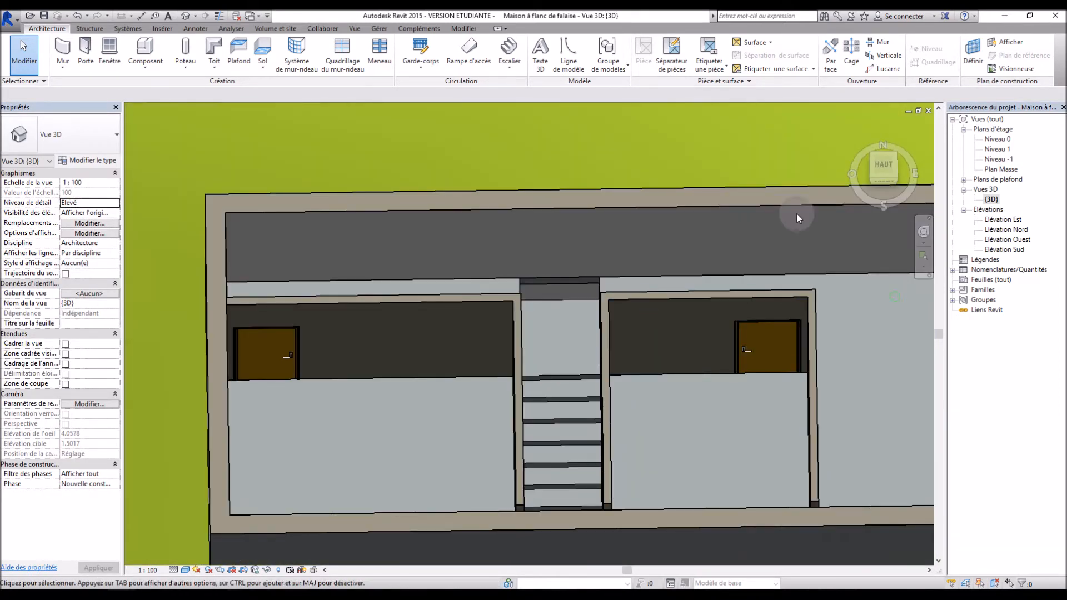
pyautogui.doubleClick(997, 139)
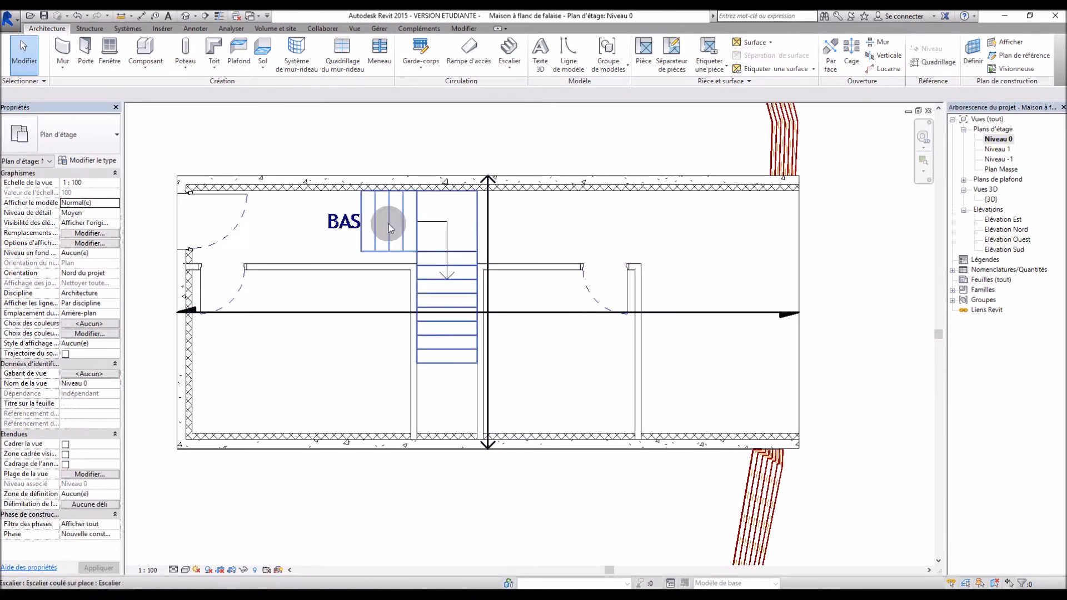
pyautogui.scroll(4, 325, 227)
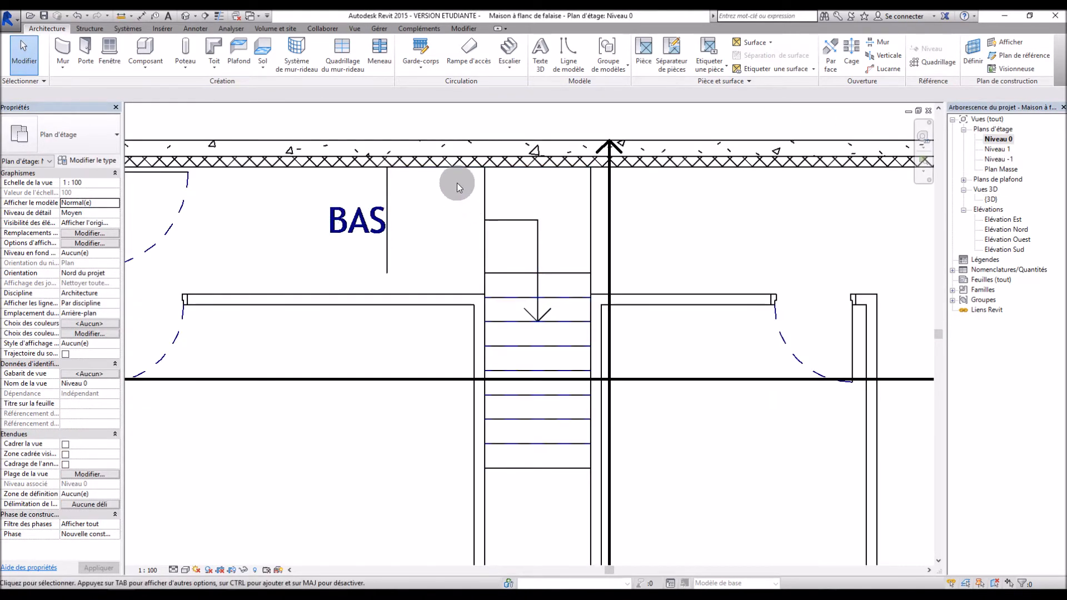
# Step: Open the Niveau 0 concrete floor's boundary for editing from the 3D view and show it in the Niveau 0 plan
pyautogui.doubleClick(991, 199)
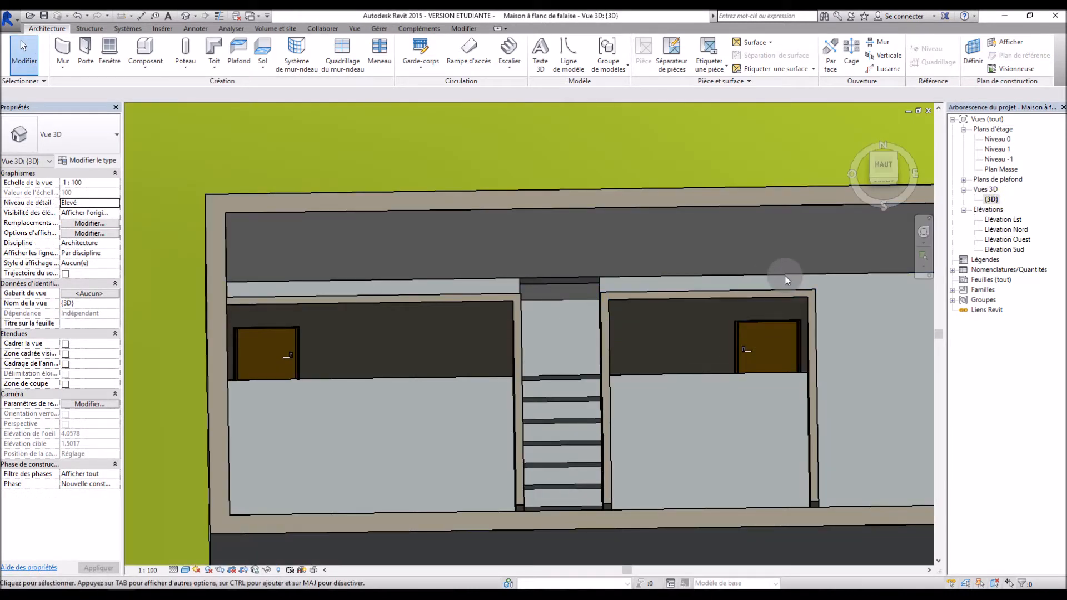
pyautogui.keyDown('shift'); pyautogui.moveTo(779, 276); pyautogui.dragTo(581, 511, button='middle'); pyautogui.keyUp('shift')
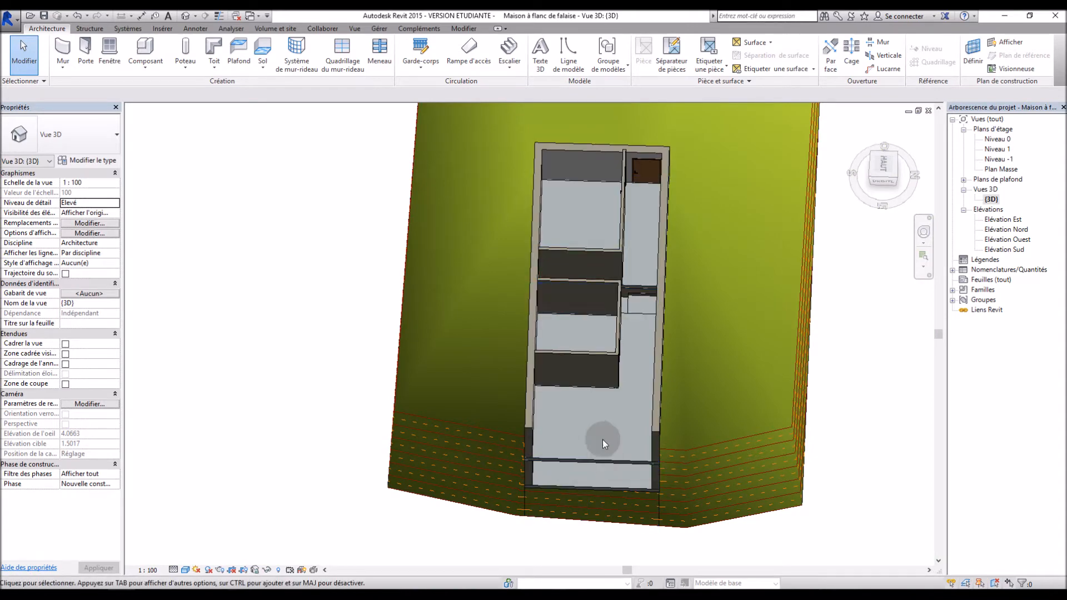
pyautogui.click(604, 456)
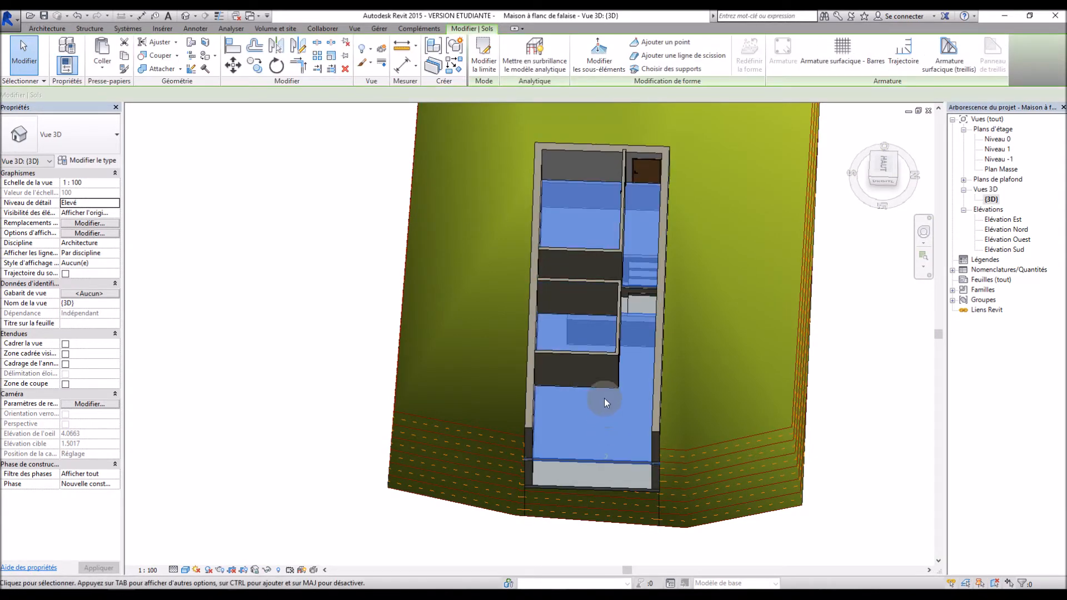
pyautogui.doubleClick(599, 461)
pyautogui.doubleClick(997, 139)
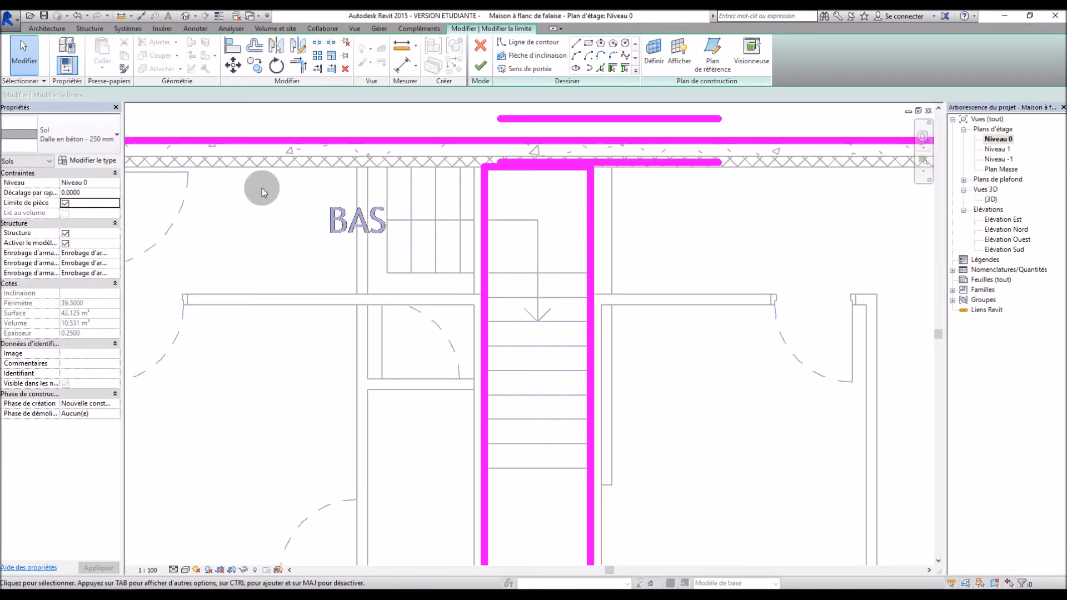
pyautogui.scroll(2, 266, 189)
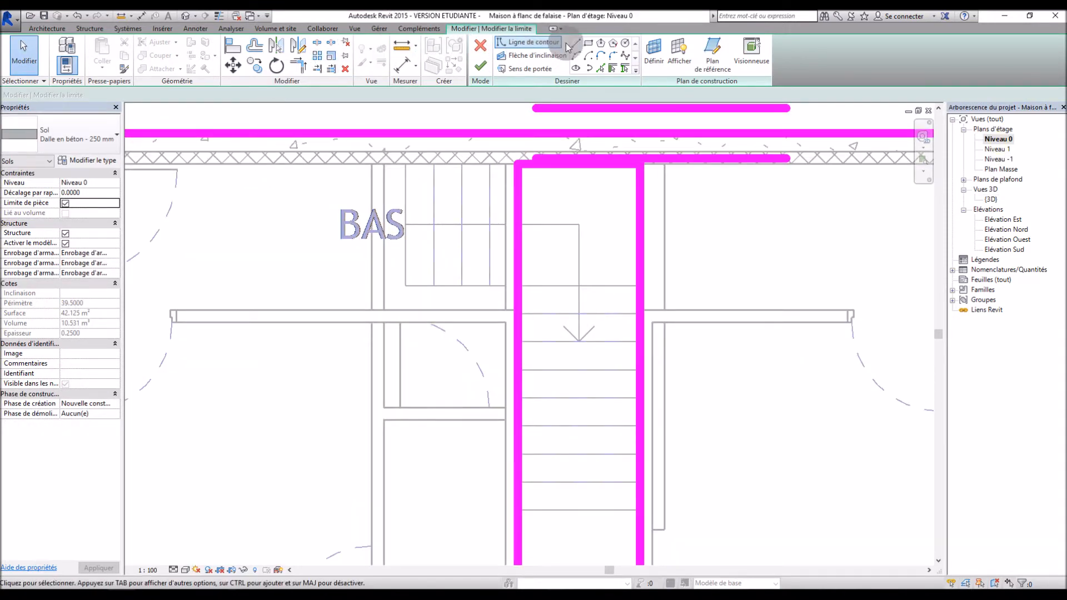
# Step: Add floor boundary lines along the end, lower and upper edges of the stair's second run
pyautogui.click(600, 69)
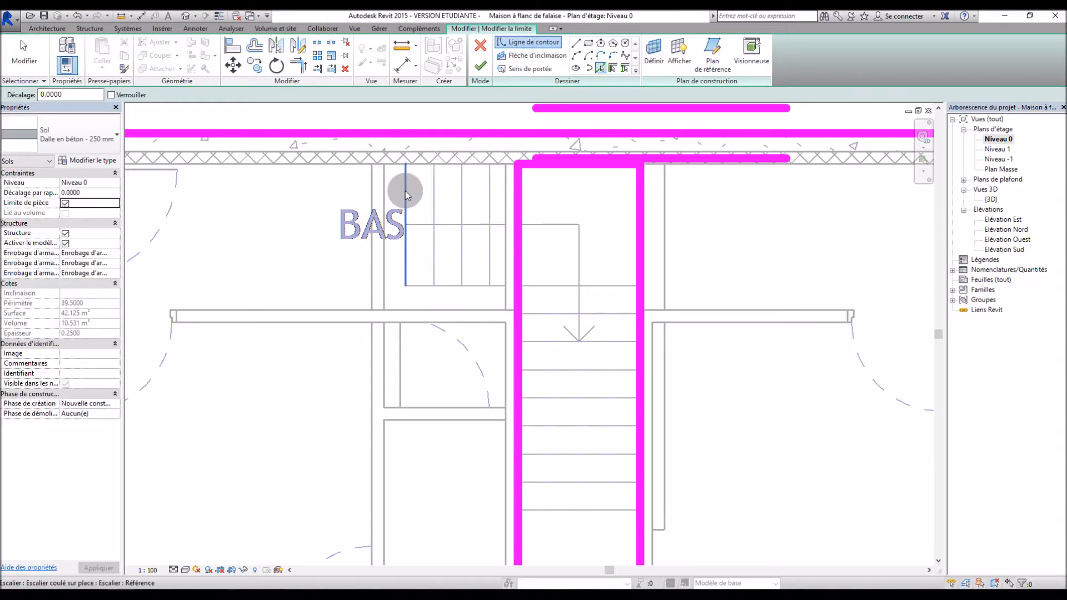
pyautogui.click(406, 194)
pyautogui.click(454, 287)
pyautogui.scroll(-2, 439, 269)
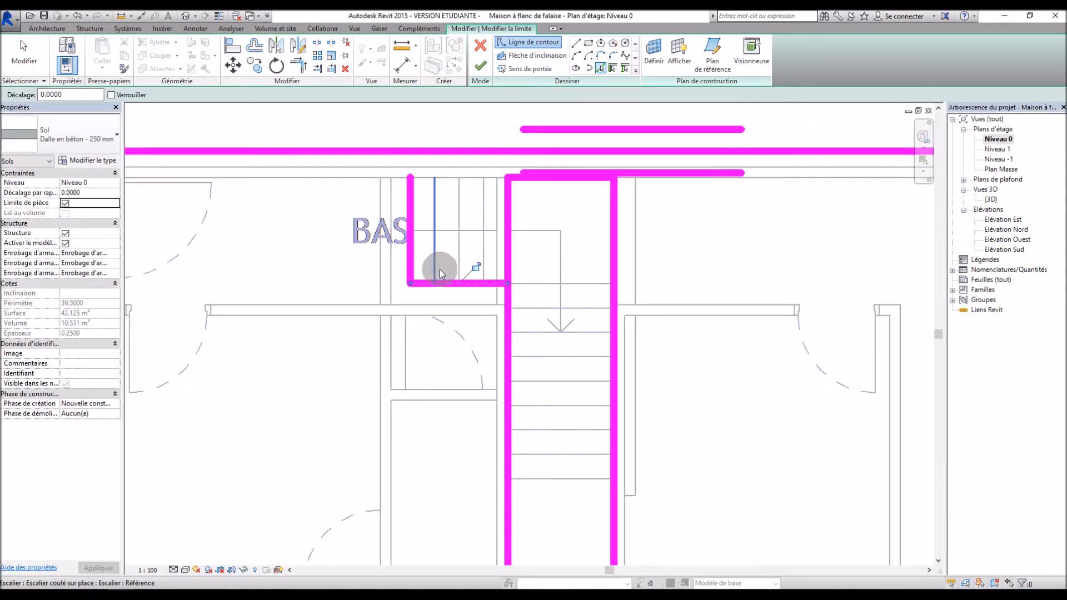
pyautogui.click(446, 189)
pyautogui.scroll(2, 445, 163)
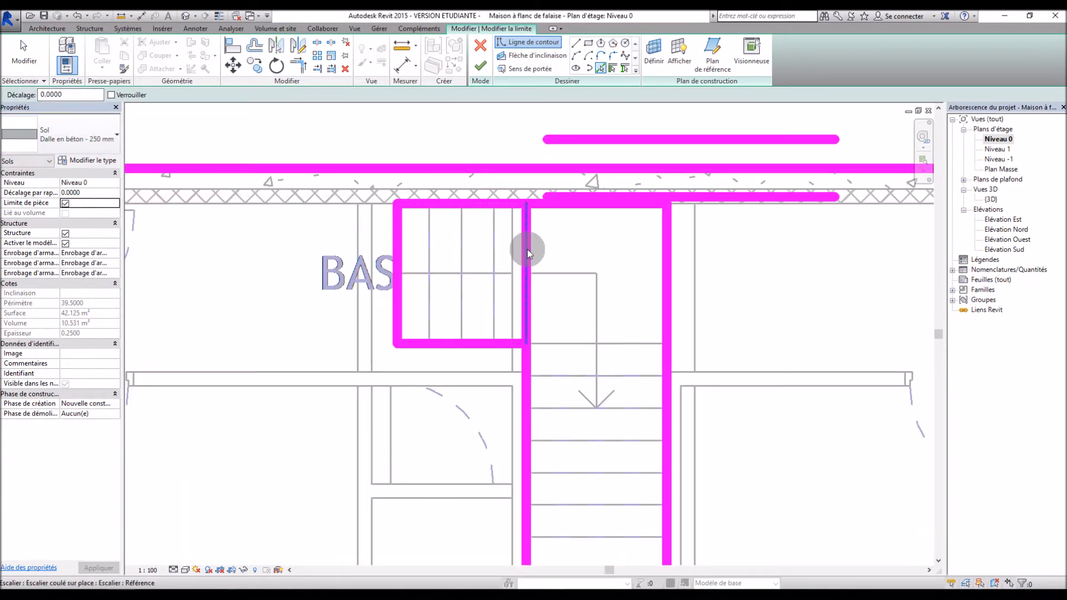
# Step: Remove the floor boundary segment that separates the two stair runs
pyautogui.press('Escape')
pyautogui.click(526, 309)
pyautogui.press('Delete')
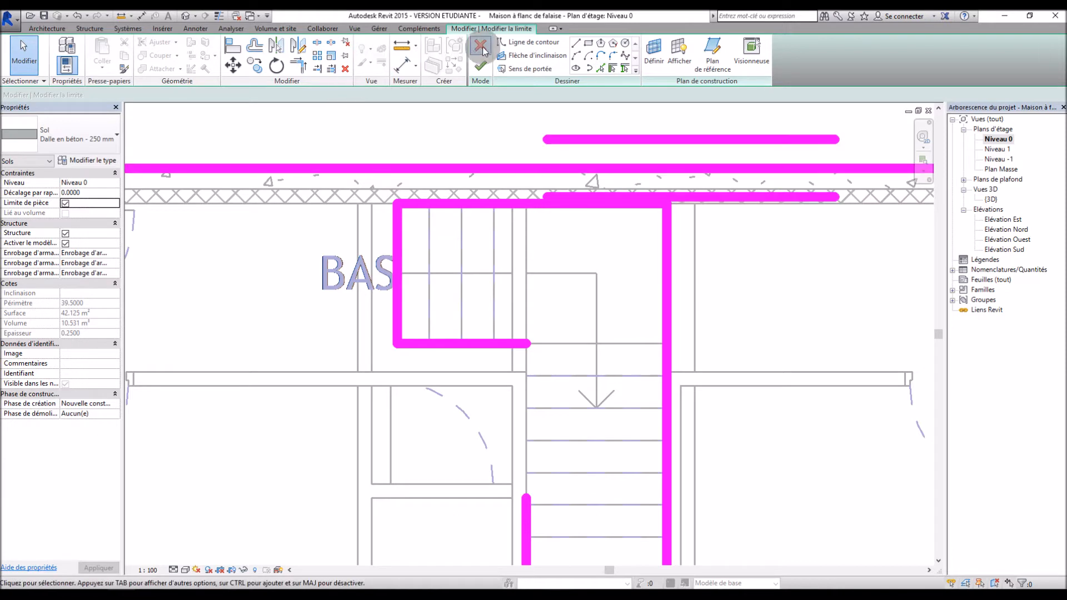
# Step: Draw a boundary line from the second run's lower corner to the opening's remaining left edge, and try to finish the floor sketch
pyautogui.click(502, 42)
pyautogui.click(525, 342)
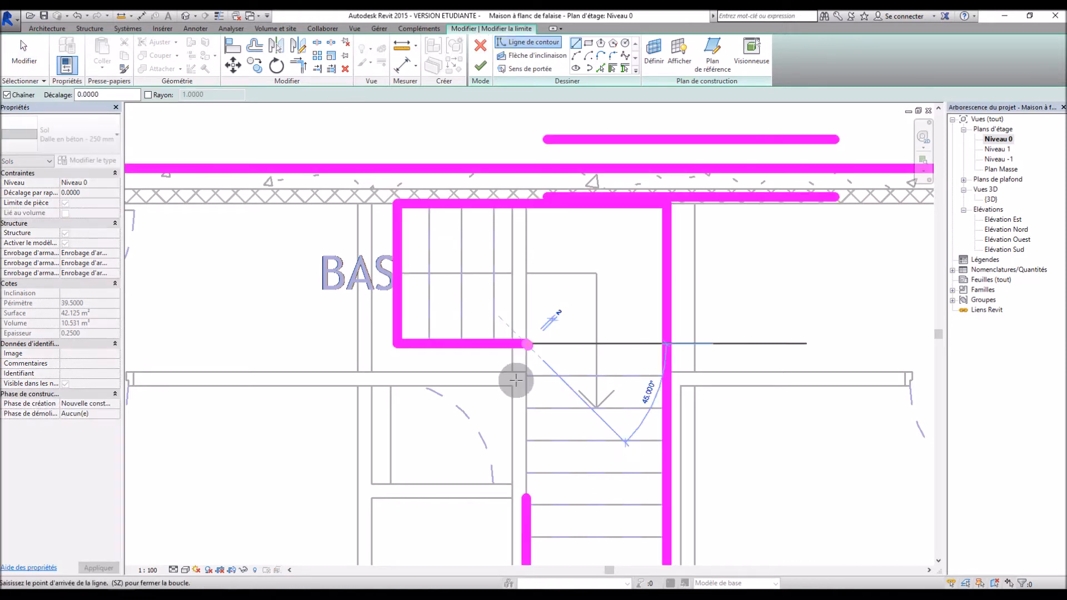
pyautogui.click(527, 497)
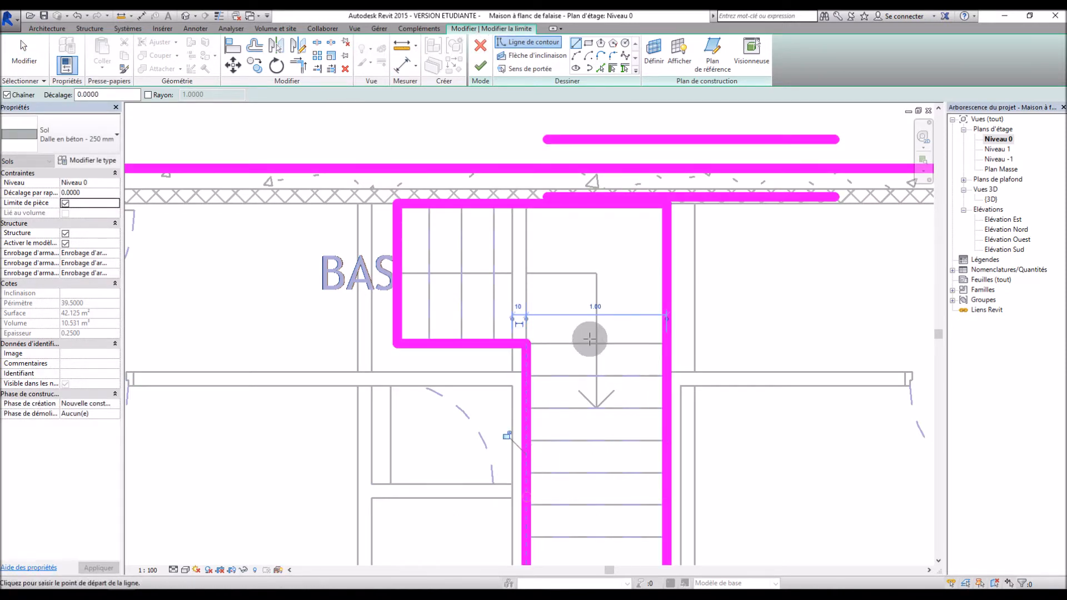
pyautogui.scroll(-3, 589, 340)
pyautogui.click(482, 67)
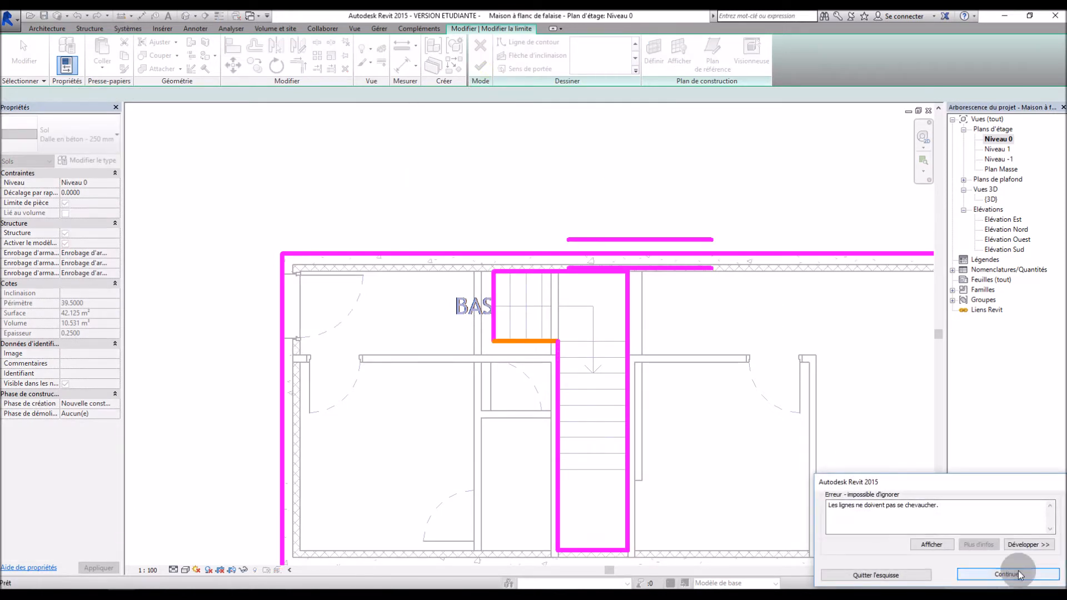
# Step: Delete the overlapping floor boundary segment along the lower edge of the stair's second run
pyautogui.click(967, 574)
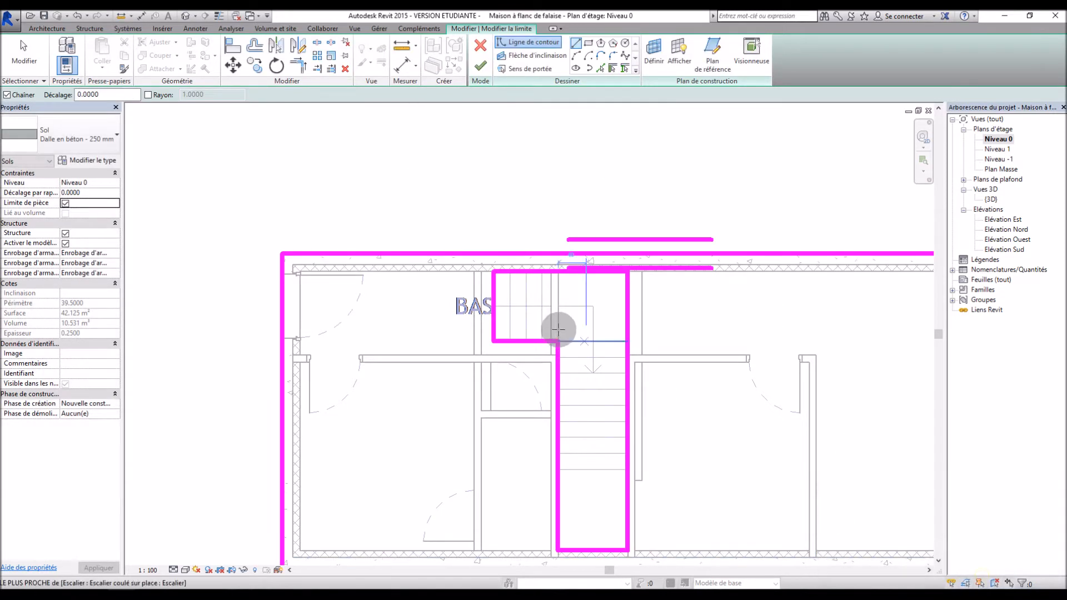
pyautogui.click(528, 341)
pyautogui.press('Delete')
pyautogui.scroll(3, 531, 344)
pyautogui.scroll(3, 542, 332)
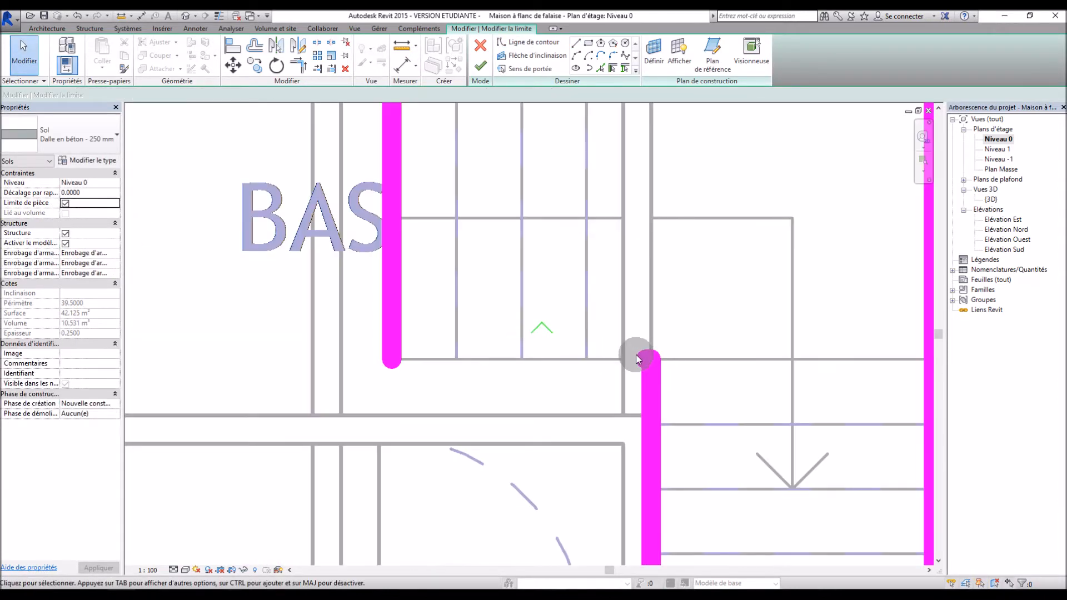
pyautogui.click(644, 362)
pyautogui.click(687, 340)
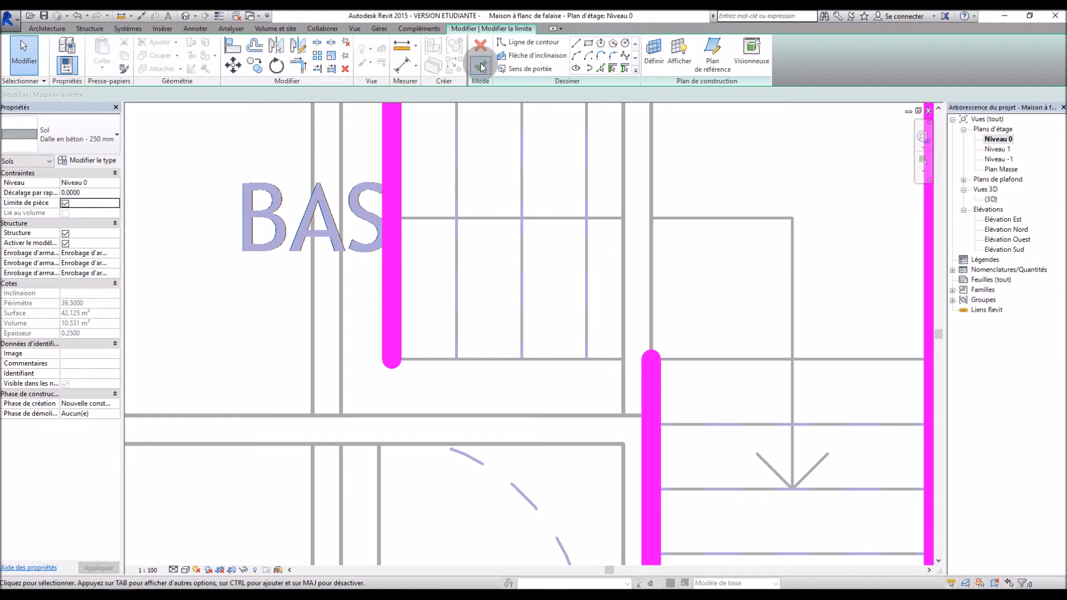
# Step: Redraw the boundary segment between the two open corners at the second run's lower edge, finish the floor and attach the walls to its base
pyautogui.click(528, 43)
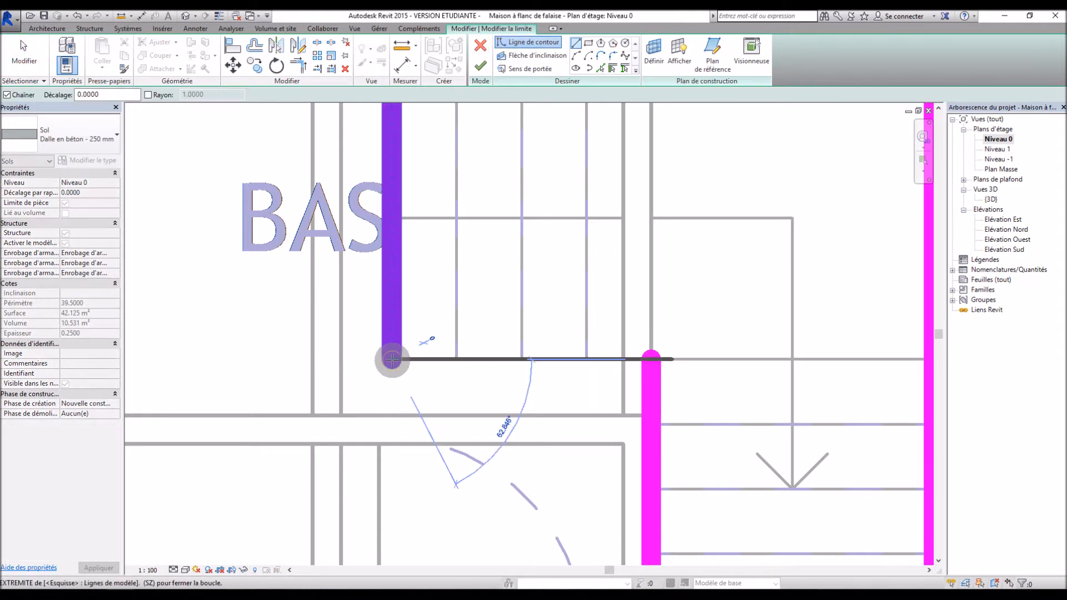
pyautogui.click(392, 360)
pyautogui.click(650, 358)
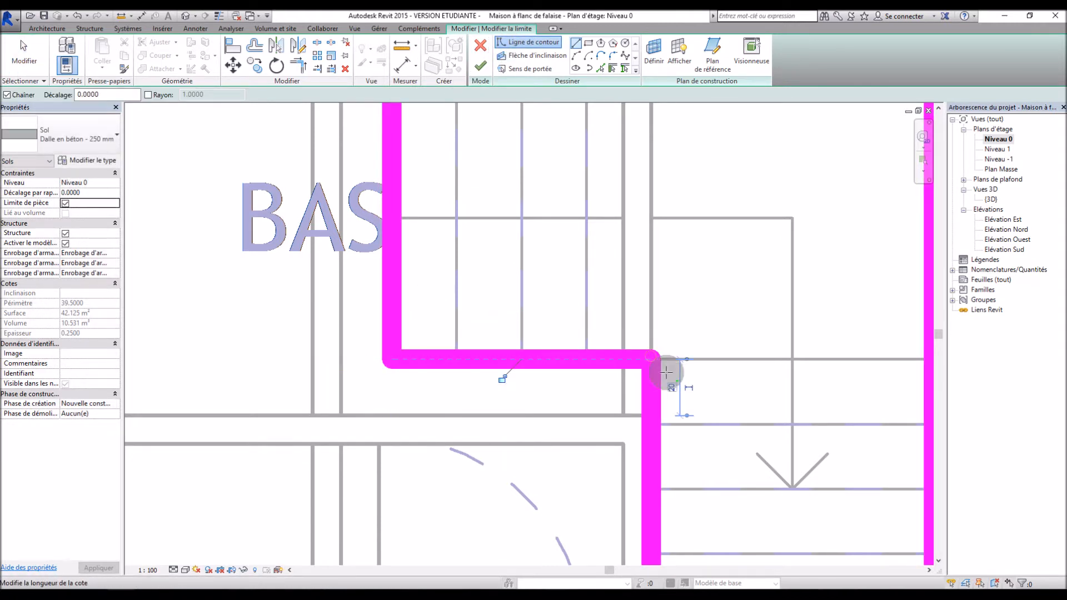
pyautogui.scroll(-5, 612, 250)
pyautogui.click(477, 66)
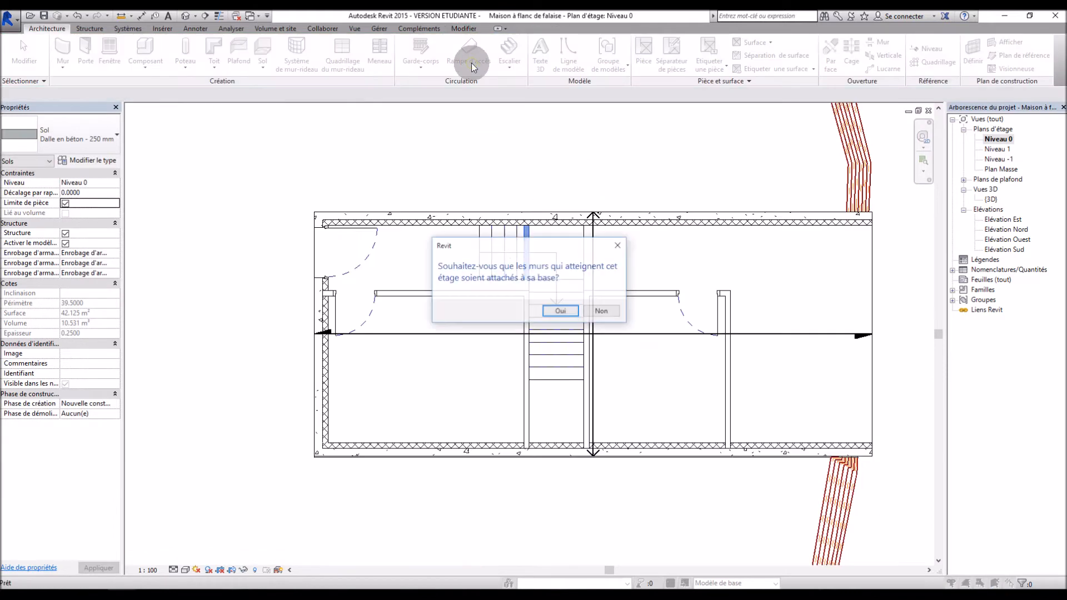
pyautogui.click(559, 312)
pyautogui.click(720, 169)
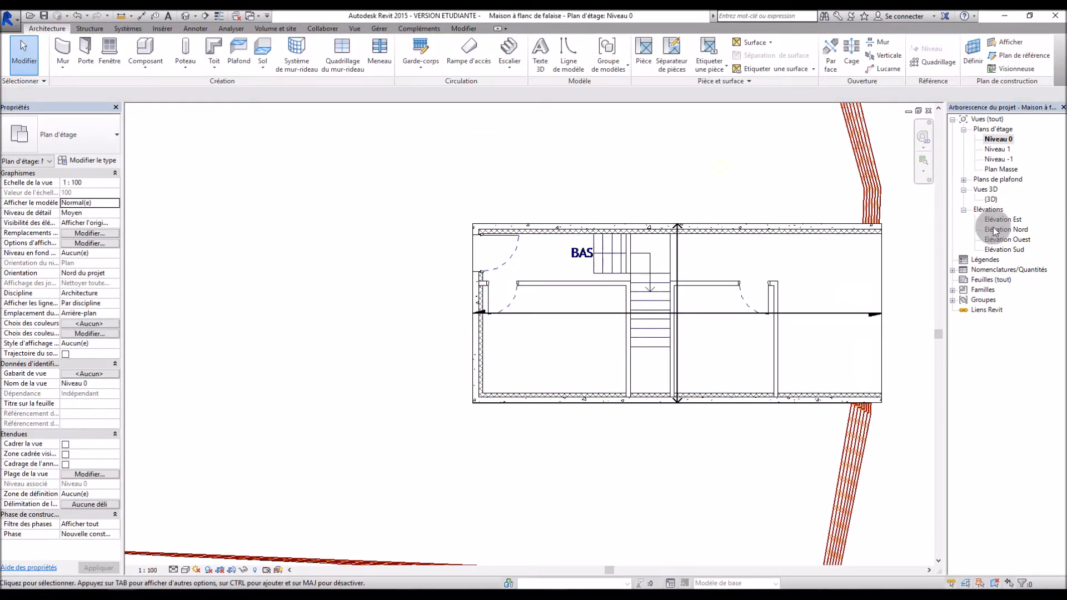
# Step: Examine the adapted floor opening and the walls around the stair in the 3D view
pyautogui.doubleClick(991, 201)
pyautogui.moveTo(795, 384); pyautogui.dragTo(840, 320, button='middle')
pyautogui.scroll(6, 709, 211)
pyautogui.keyDown('shift'); pyautogui.moveTo(741, 281); pyautogui.dragTo(681, 348, button='middle'); pyautogui.keyUp('shift')
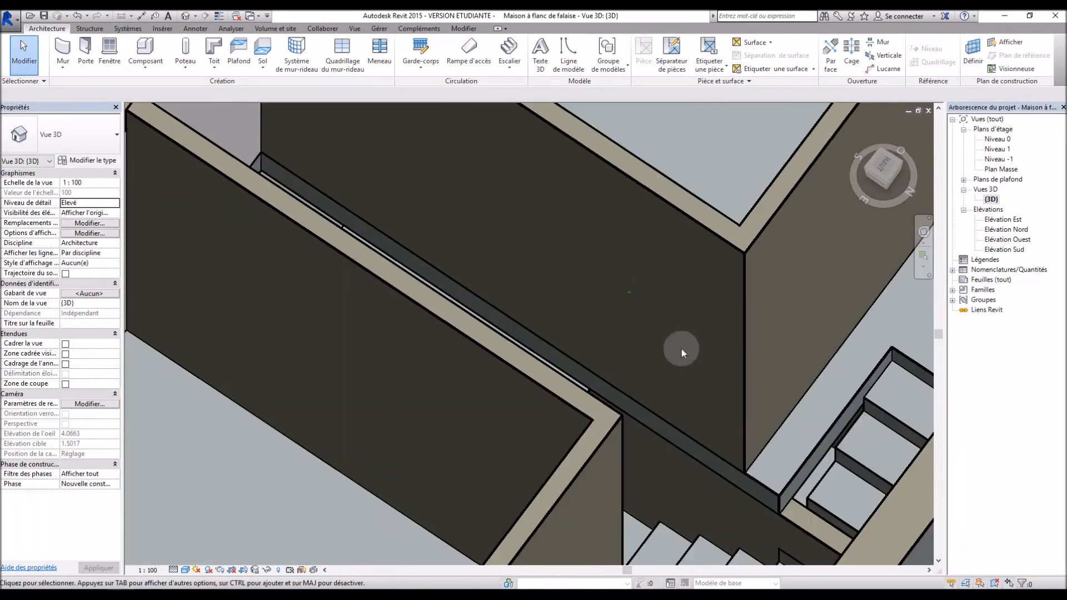
pyautogui.keyDown('shift'); pyautogui.moveTo(807, 488); pyautogui.dragTo(671, 334, button='middle'); pyautogui.keyUp('shift')
pyautogui.scroll(6, 683, 342)
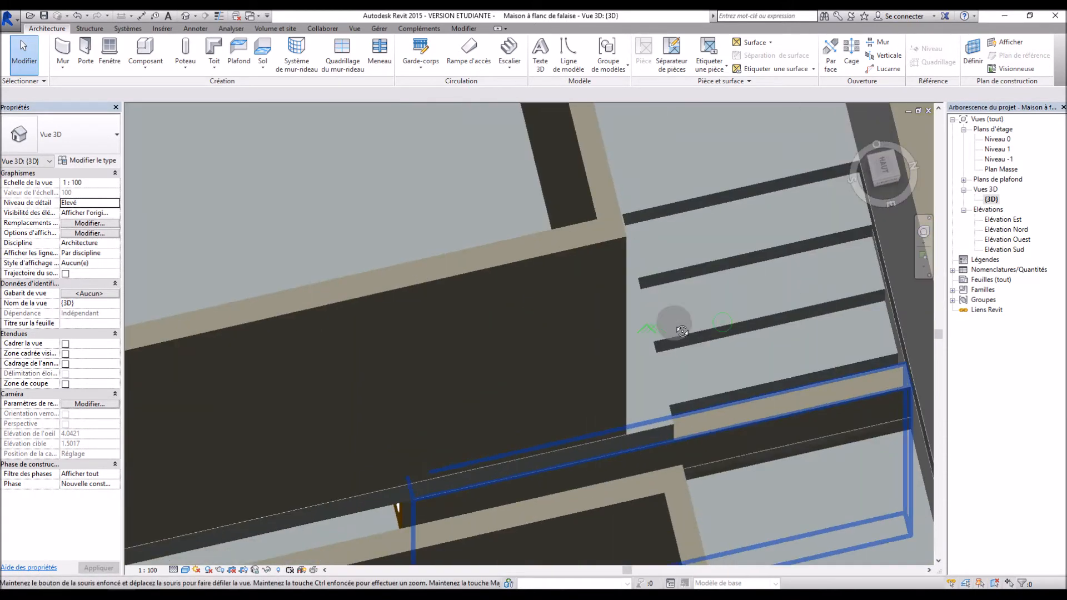
pyautogui.scroll(-6, 612, 329)
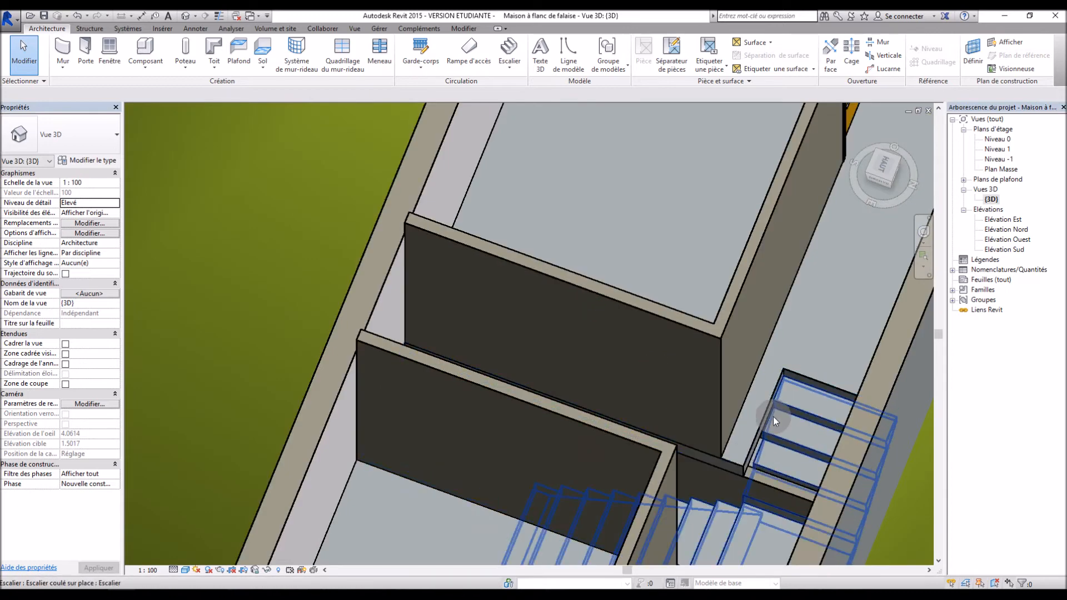
pyautogui.click(748, 487)
pyautogui.keyDown('shift'); pyautogui.moveTo(731, 493); pyautogui.dragTo(742, 382, button='middle'); pyautogui.keyUp('shift')
pyautogui.doubleClick(802, 412)
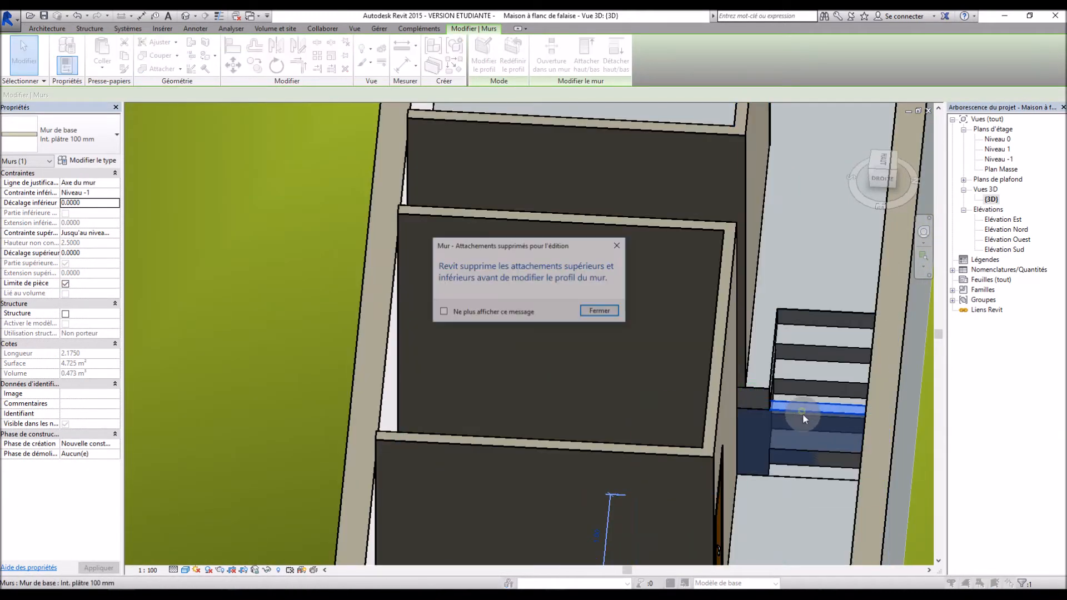
pyautogui.click(602, 311)
pyautogui.scroll(2, 784, 454)
pyautogui.keyDown('shift'); pyautogui.moveTo(785, 455); pyautogui.dragTo(786, 400, button='middle'); pyautogui.keyUp('shift')
pyautogui.scroll(-5, 735, 392)
pyautogui.click(484, 68)
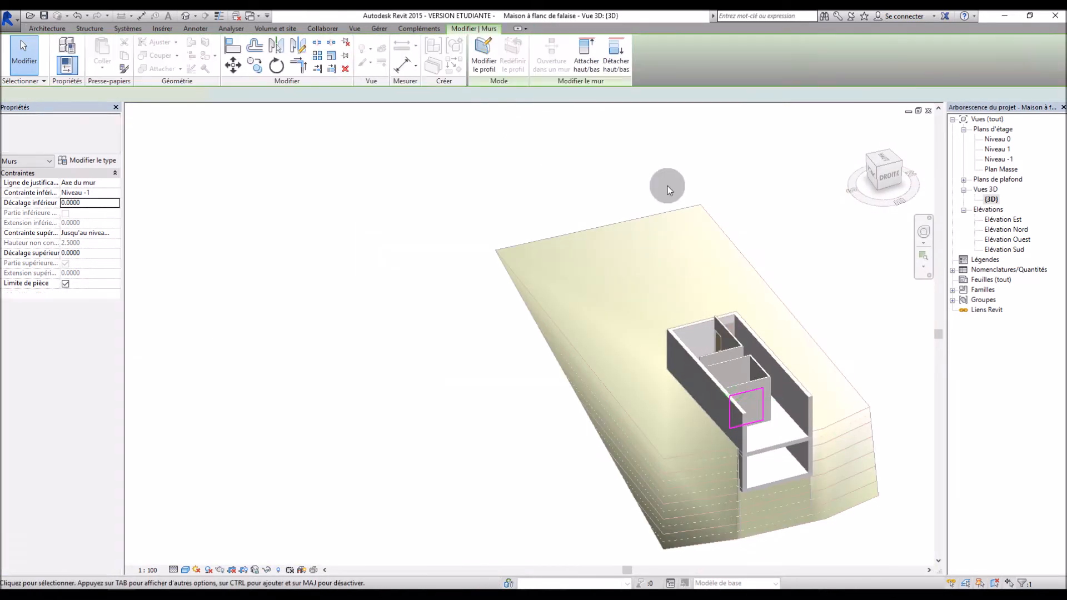
pyautogui.scroll(8, 759, 419)
pyautogui.keyDown('shift'); pyautogui.moveTo(725, 236); pyautogui.dragTo(670, 385, button='middle'); pyautogui.keyUp('shift')
pyautogui.scroll(-6, 642, 360)
pyautogui.keyDown('shift'); pyautogui.moveTo(627, 358); pyautogui.dragTo(686, 412, button='middle'); pyautogui.keyUp('shift')
# Step: In the Niveau -1 plan, place a vertical section through the stair's first run and limit its depth to just past the partition wall
pyautogui.doubleClick(998, 160)
pyautogui.click(366, 29)
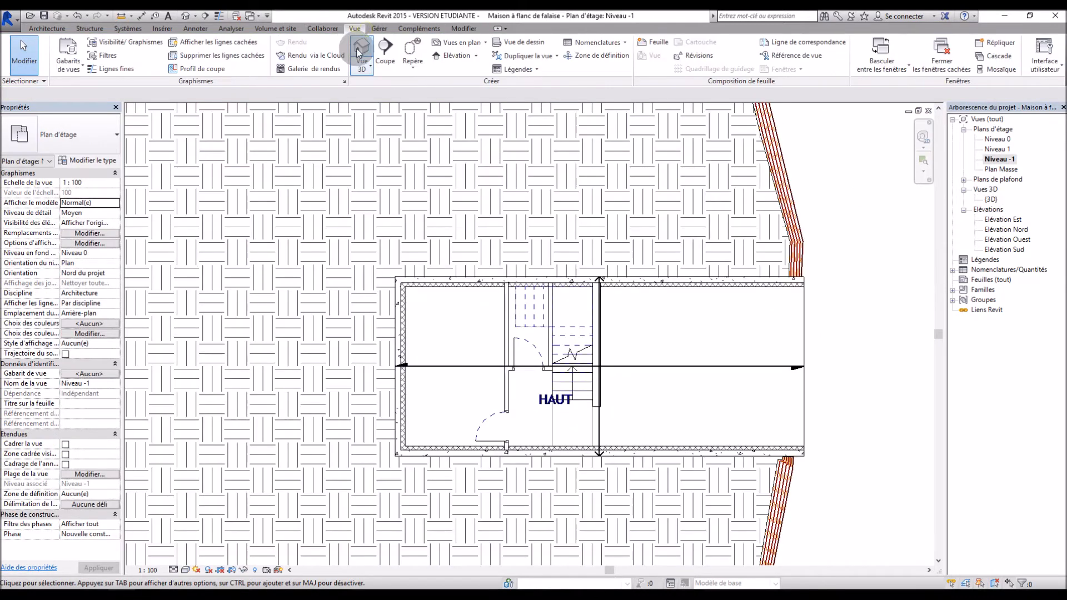
pyautogui.click(381, 49)
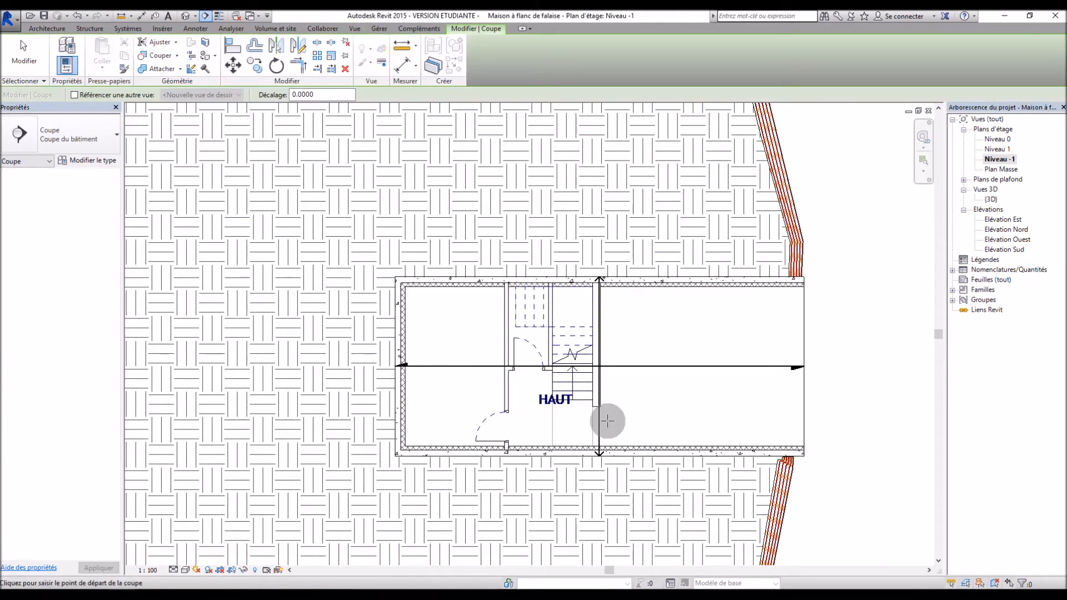
pyautogui.click(575, 474)
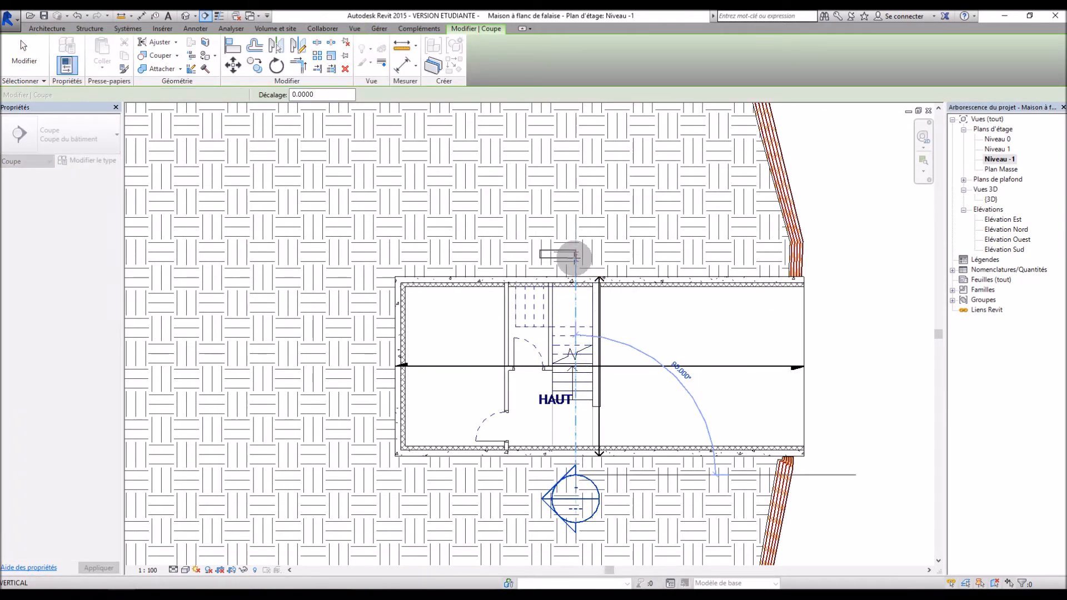
pyautogui.click(576, 256)
pyautogui.moveTo(418, 365); pyautogui.dragTo(500, 369)
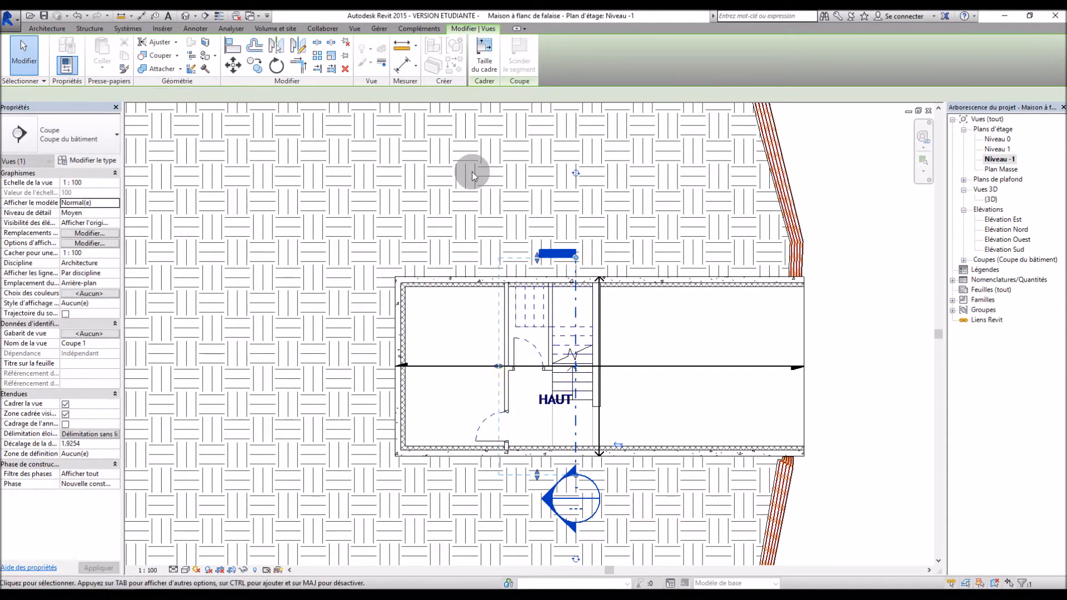
# Step: Open section Coupe 1 and start editing the profile of the Int. plâtre 100 mm wall behind the stair
pyautogui.click(963, 260)
pyautogui.doubleClick(995, 270)
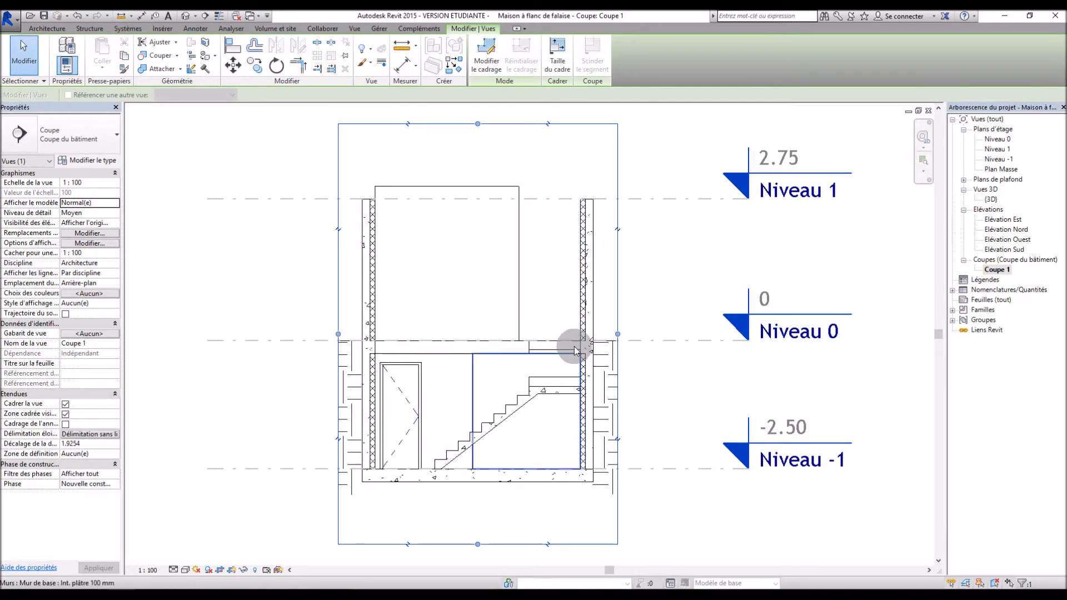
pyautogui.doubleClick(475, 387)
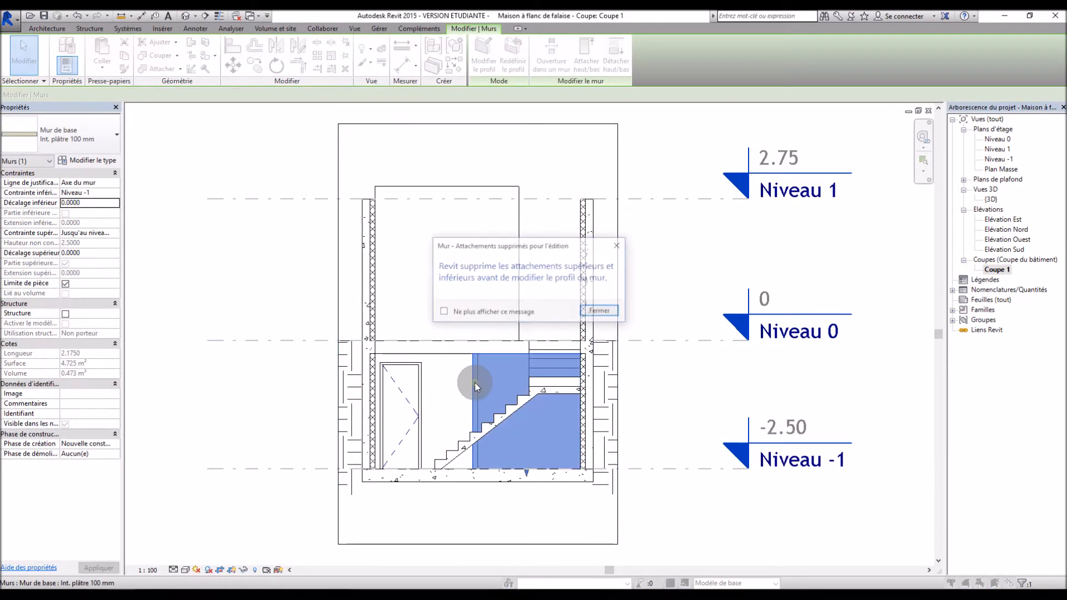
pyautogui.click(601, 311)
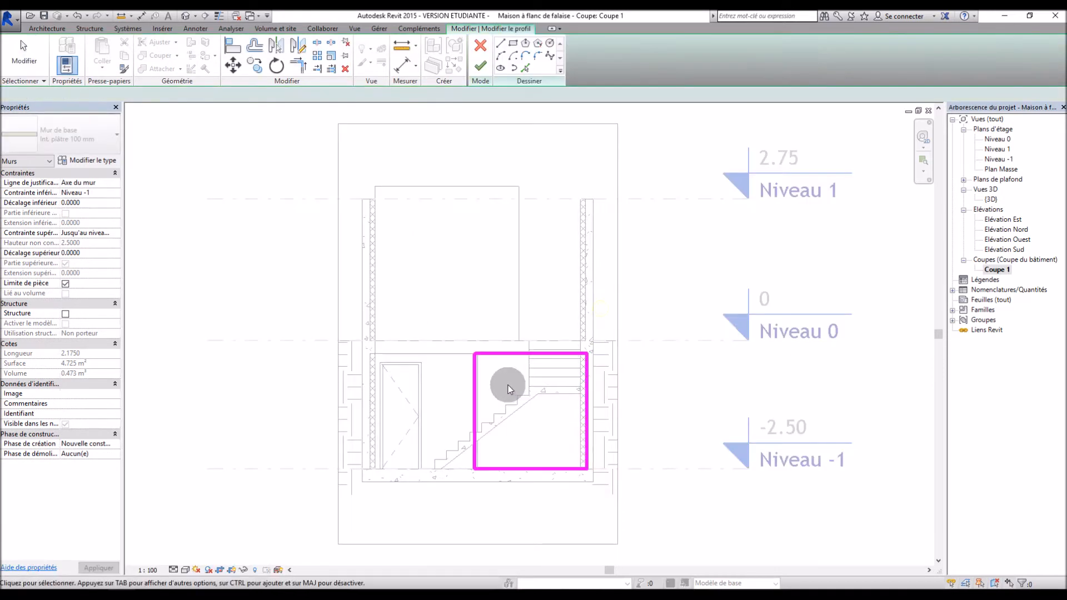
pyautogui.scroll(2, 508, 385)
# Step: Draw wall profile lines about 1.10 m along the landing's underside and about 0.80 m up to the wall's top edge
pyautogui.click(505, 46)
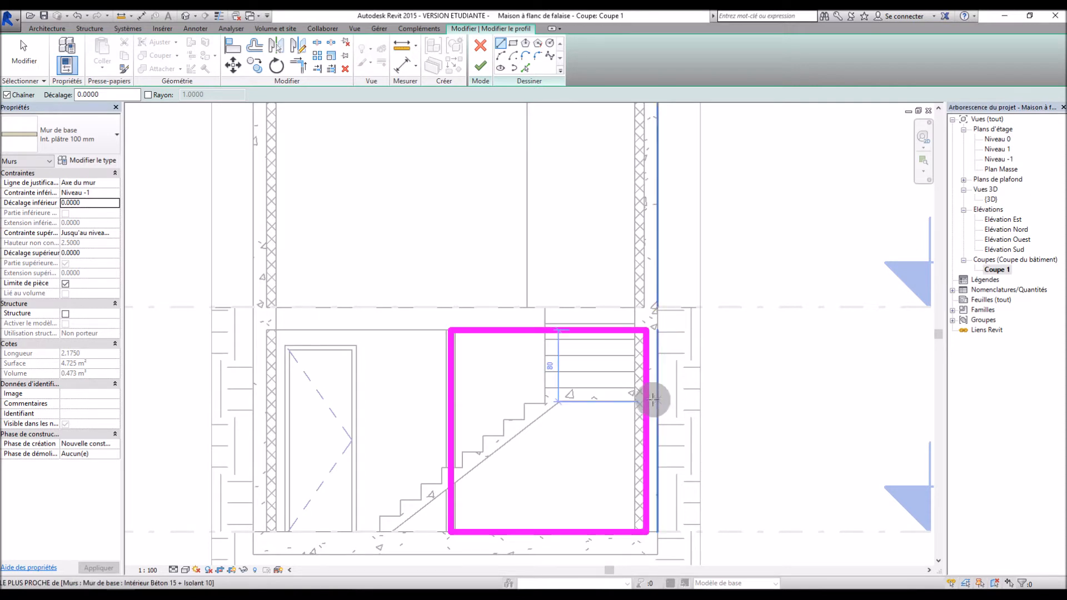
pyautogui.click(645, 402)
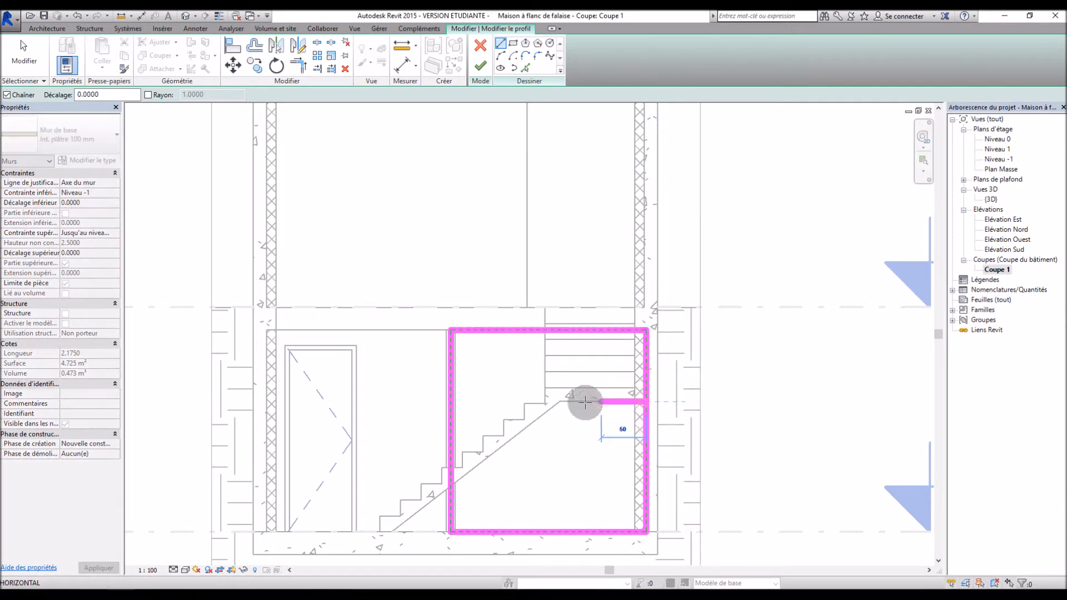
pyautogui.click(545, 401)
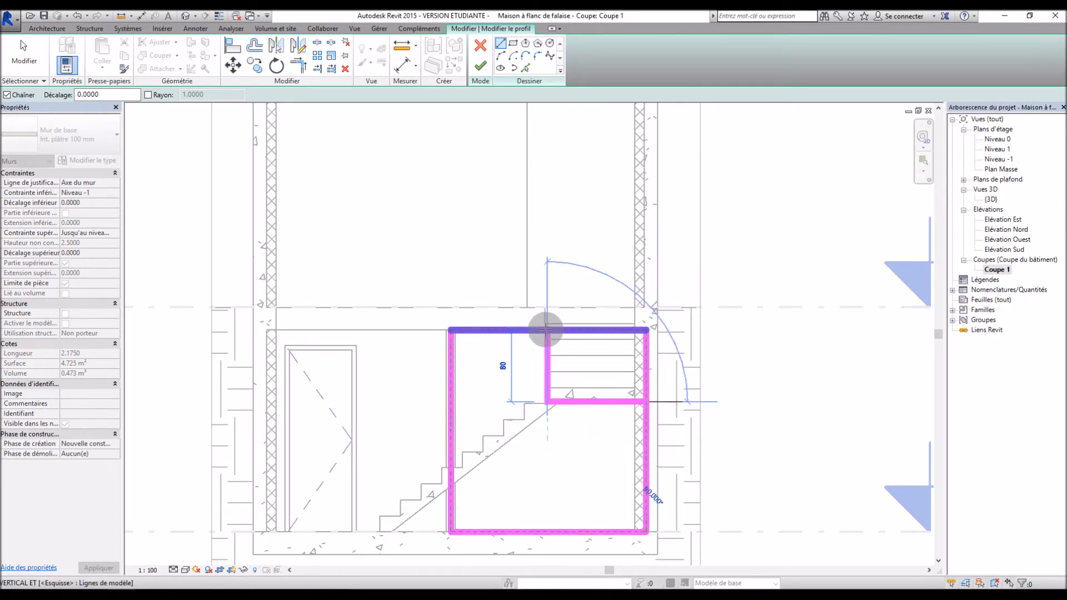
pyautogui.click(546, 330)
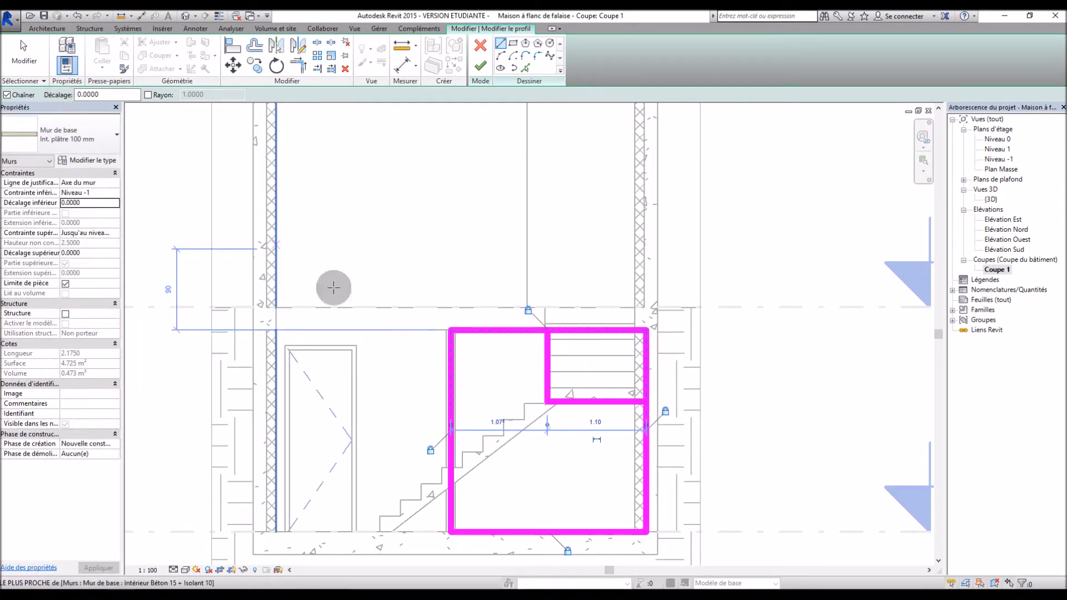
pyautogui.press('Escape')
pyautogui.press('Escape')
# Step: Shorten the profile's top and outer side lines to meet the new notch lines, and finish the wall profile
pyautogui.click(570, 331)
pyautogui.moveTo(646, 333); pyautogui.dragTo(548, 332)
pyautogui.click(648, 360)
pyautogui.moveTo(648, 333); pyautogui.dragTo(644, 400)
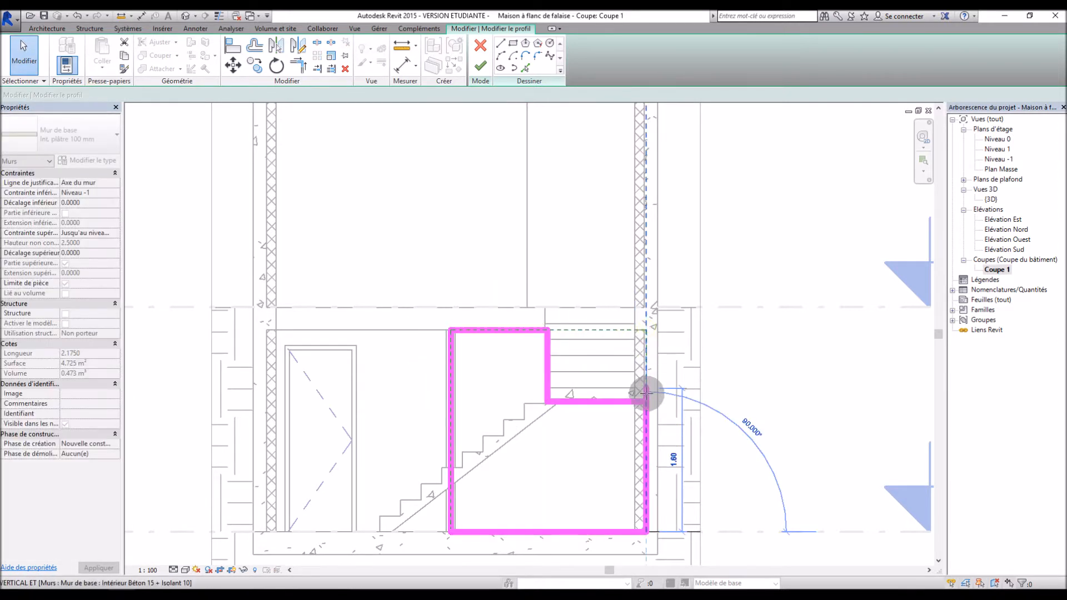
pyautogui.click(480, 66)
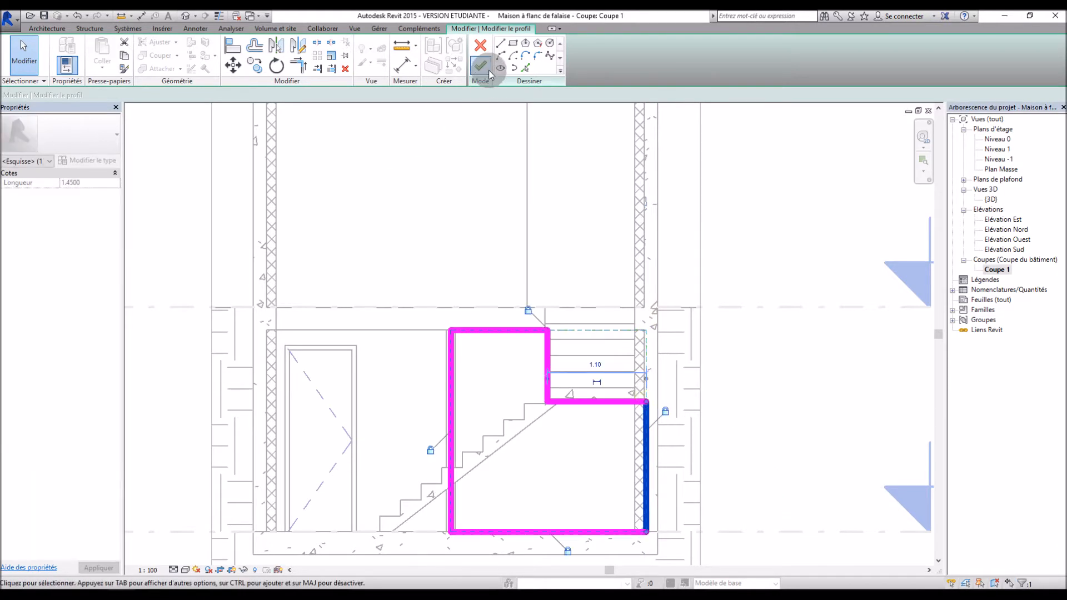
pyautogui.click(769, 209)
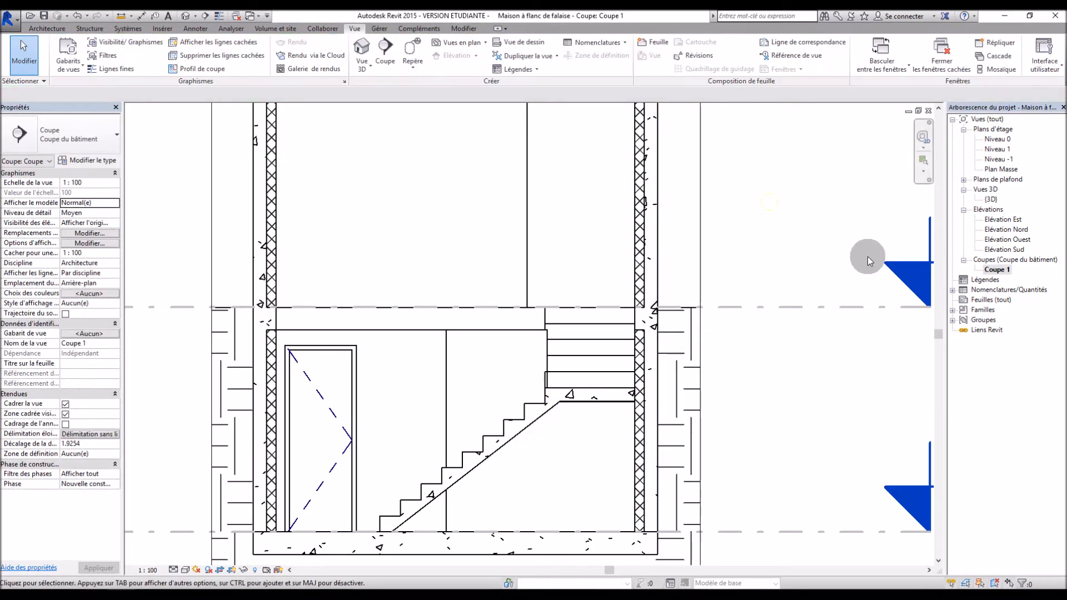
# Step: Reopen the wall profile, shift the notch's vertical line onto the edge of the stair's second run, and finish the profile
pyautogui.scroll(4, 547, 350)
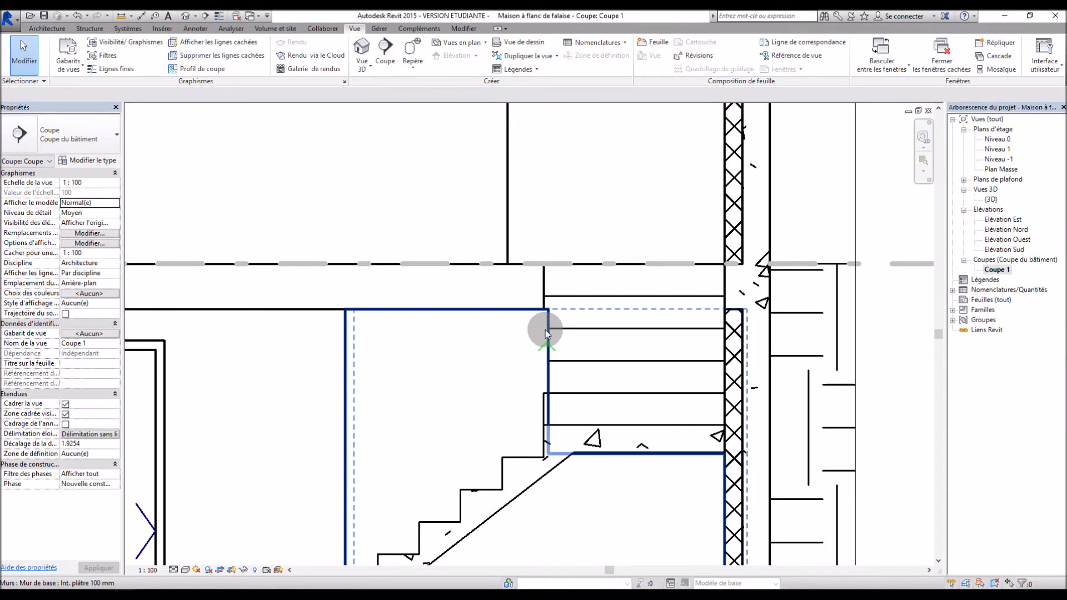
pyautogui.doubleClick(545, 329)
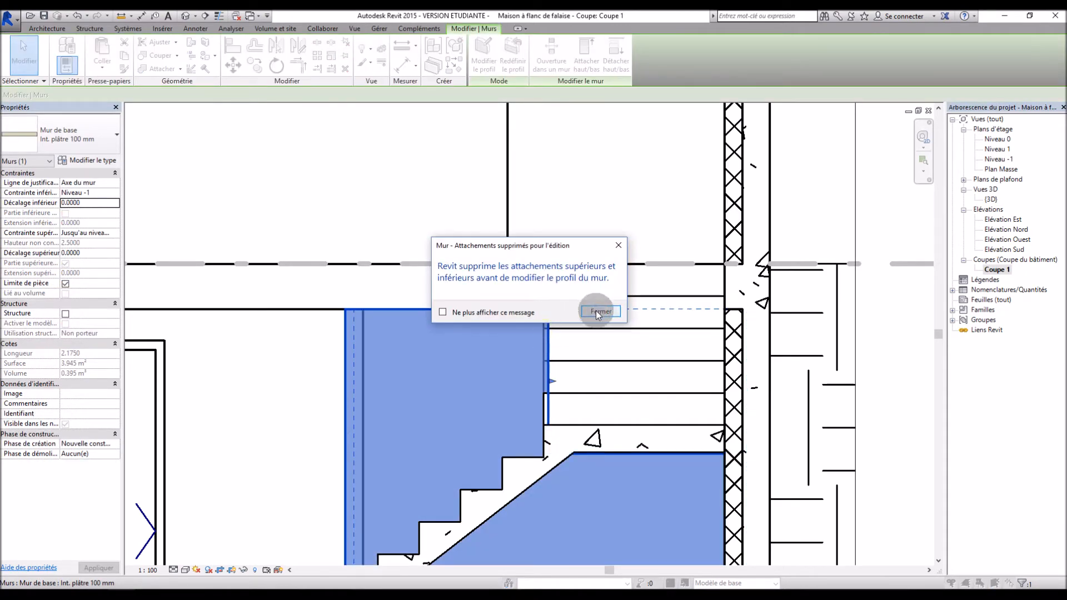
pyautogui.click(601, 311)
pyautogui.moveTo(558, 339)
pyautogui.mouseDown()
pyautogui.moveTo(519, 339)
pyautogui.moveTo(544, 345)
pyautogui.mouseUp()
pyautogui.click(488, 78)
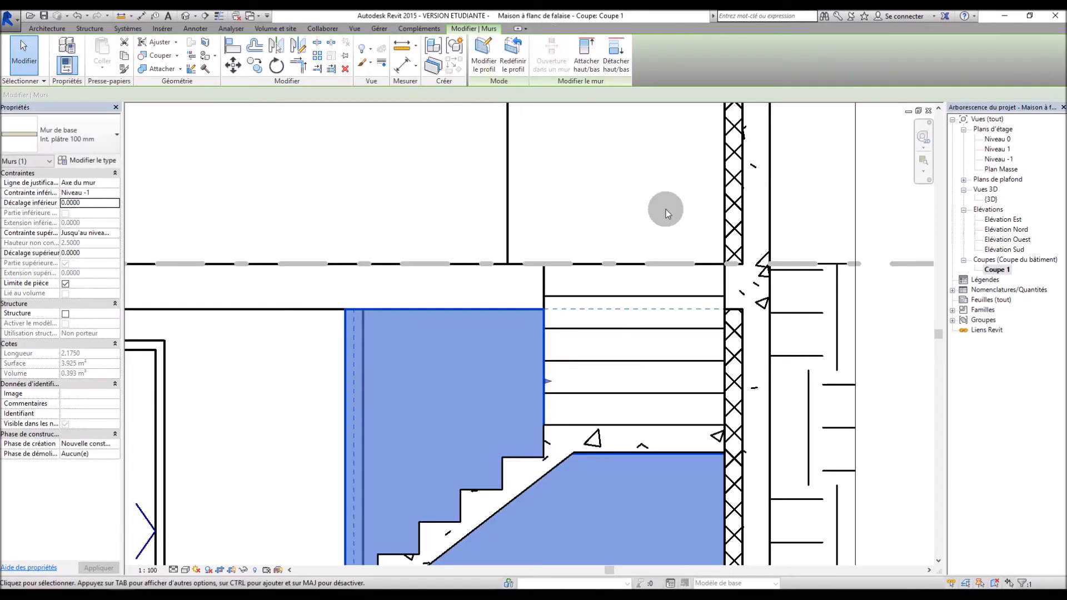
pyautogui.scroll(-3, 666, 209)
pyautogui.click(797, 223)
# Step: Inspect the stair opening and the notched wall from several angles in the 3D view
pyautogui.doubleClick(995, 199)
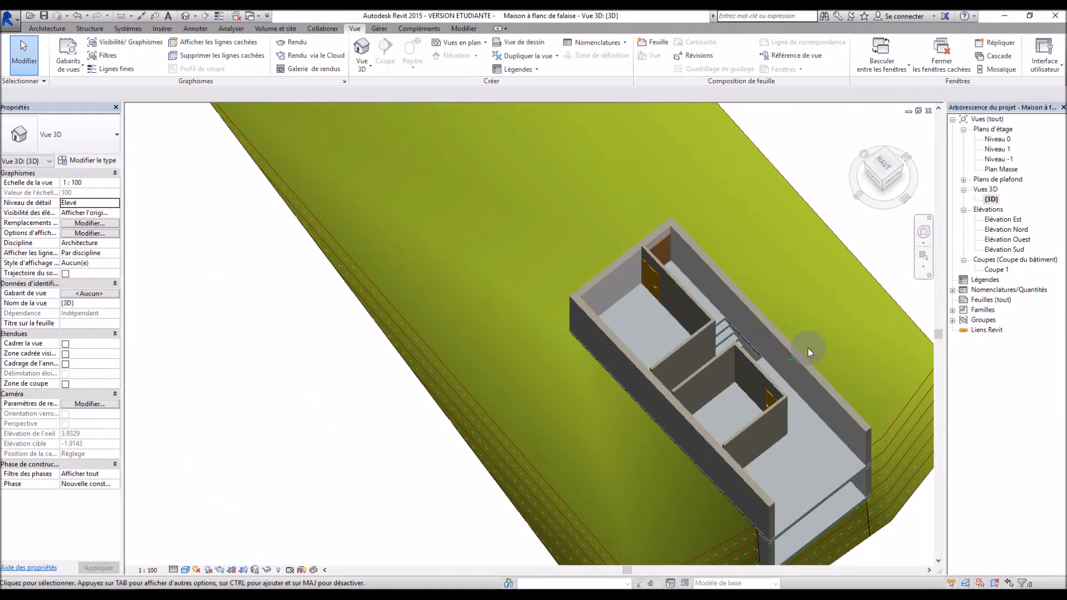
pyautogui.keyDown('shift'); pyautogui.moveTo(828, 349); pyautogui.dragTo(867, 361, button='middle'); pyautogui.keyUp('shift')
pyautogui.scroll(5, 709, 353)
pyautogui.keyDown('shift'); pyautogui.moveTo(780, 362); pyautogui.dragTo(709, 368, button='middle'); pyautogui.keyUp('shift')
pyautogui.scroll(-8, 673, 371)
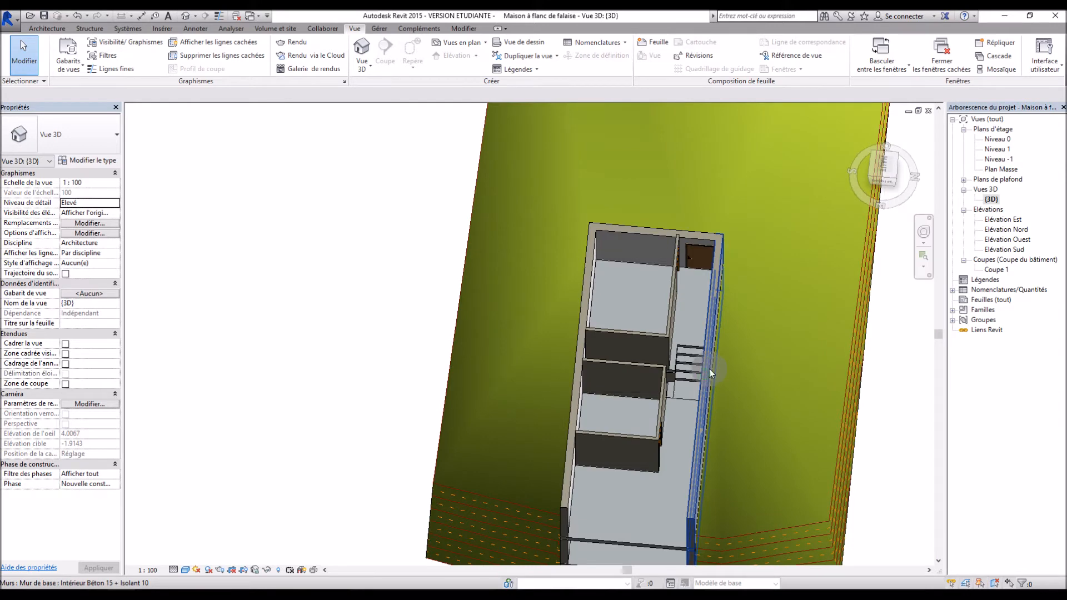
pyautogui.scroll(-3, 675, 366)
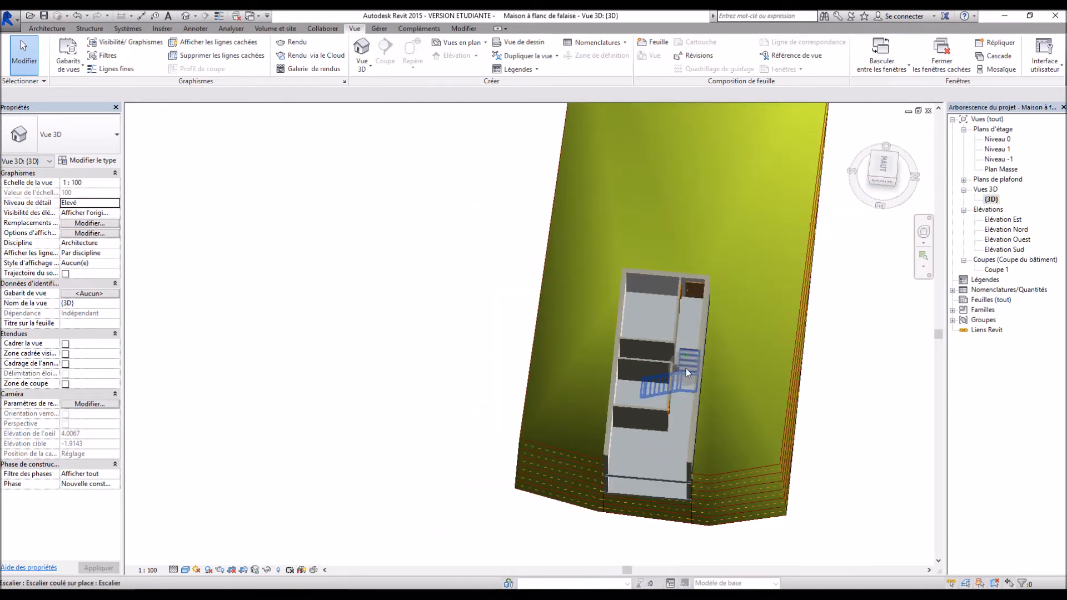
# Step: Delete the Coupe 1 section from the Niveau -1 plan
pyautogui.doubleClick(996, 140)
pyautogui.doubleClick(999, 159)
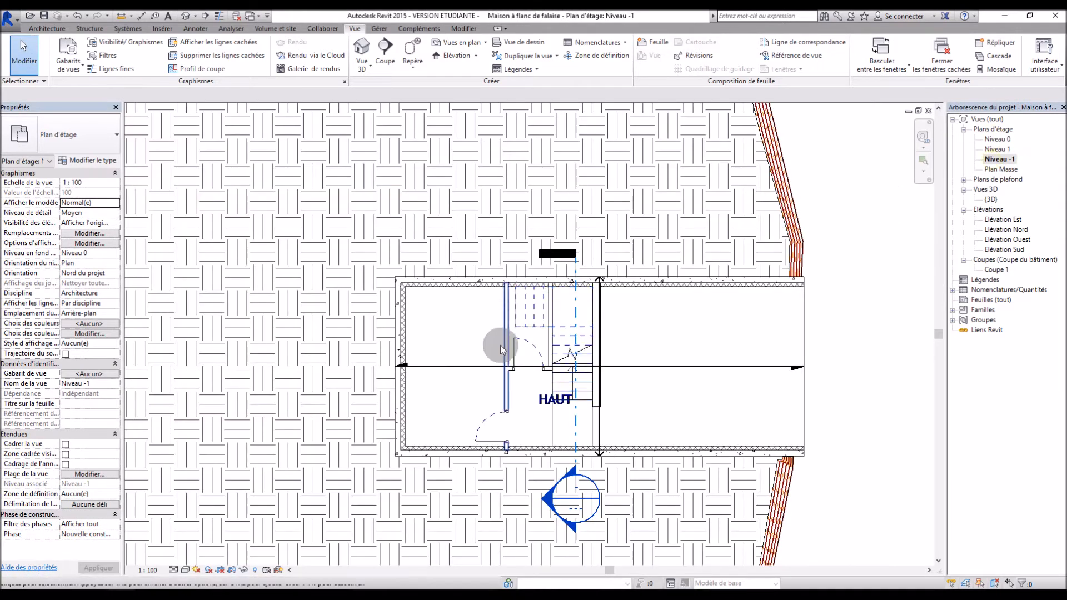
pyautogui.click(575, 457)
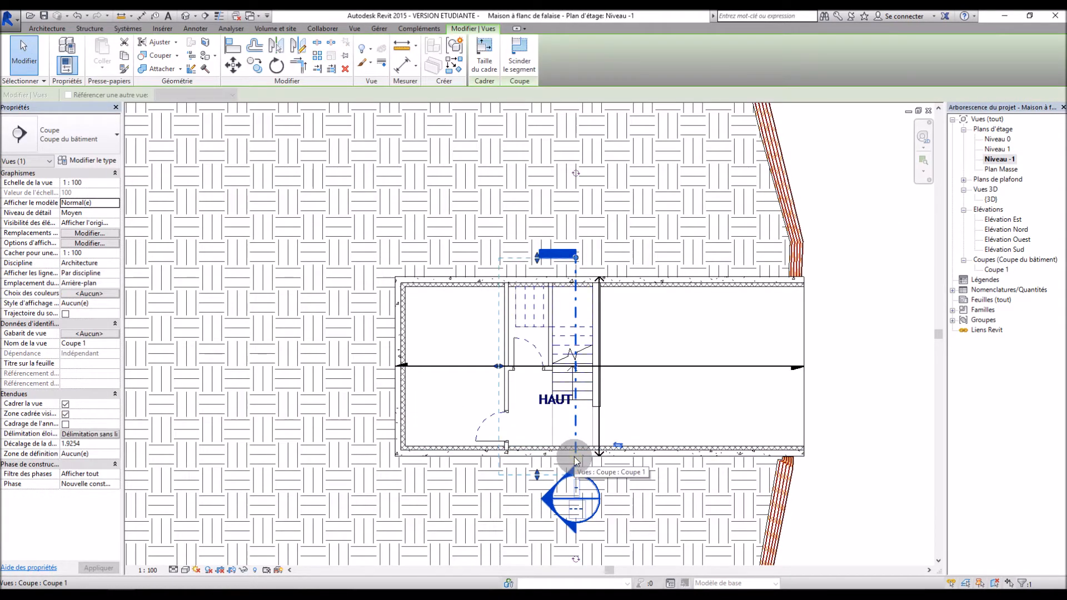
pyautogui.press('Delete')
pyautogui.click(578, 338)
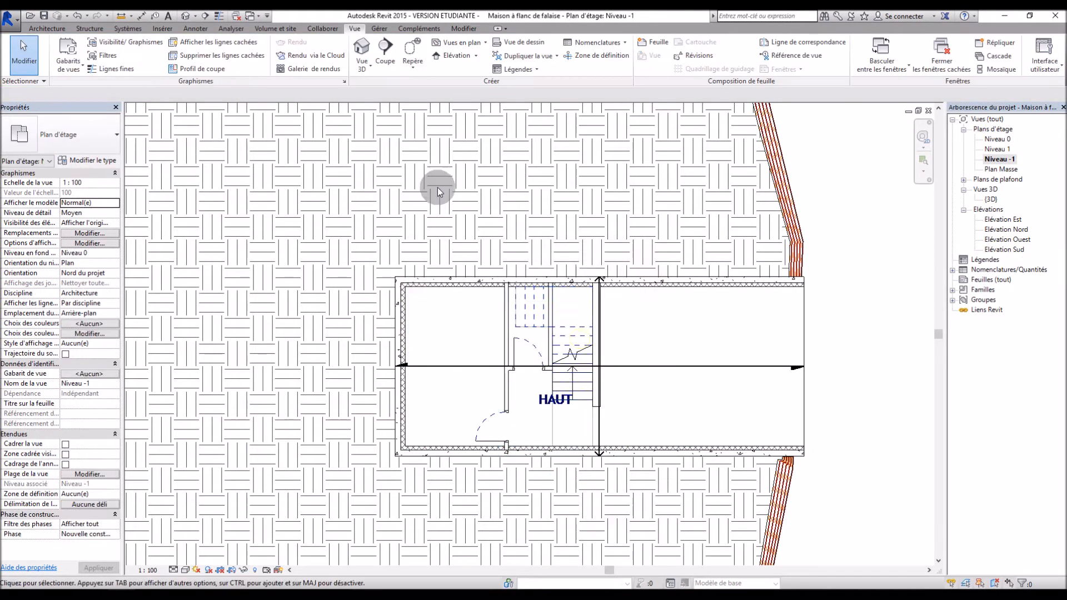
pyautogui.click(385, 53)
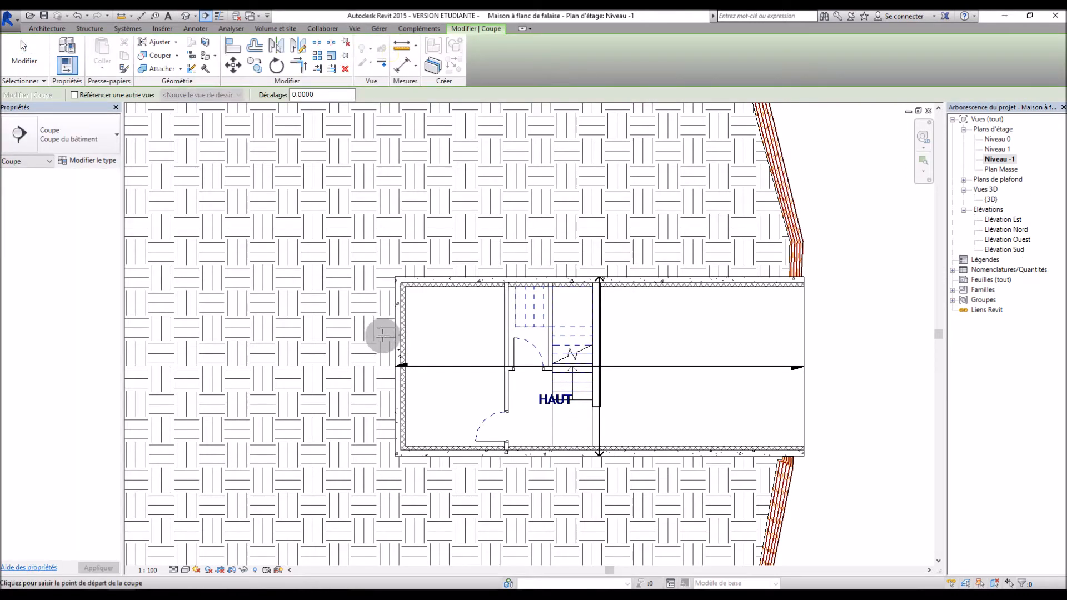
pyautogui.hotkey('ctrl', 'z')
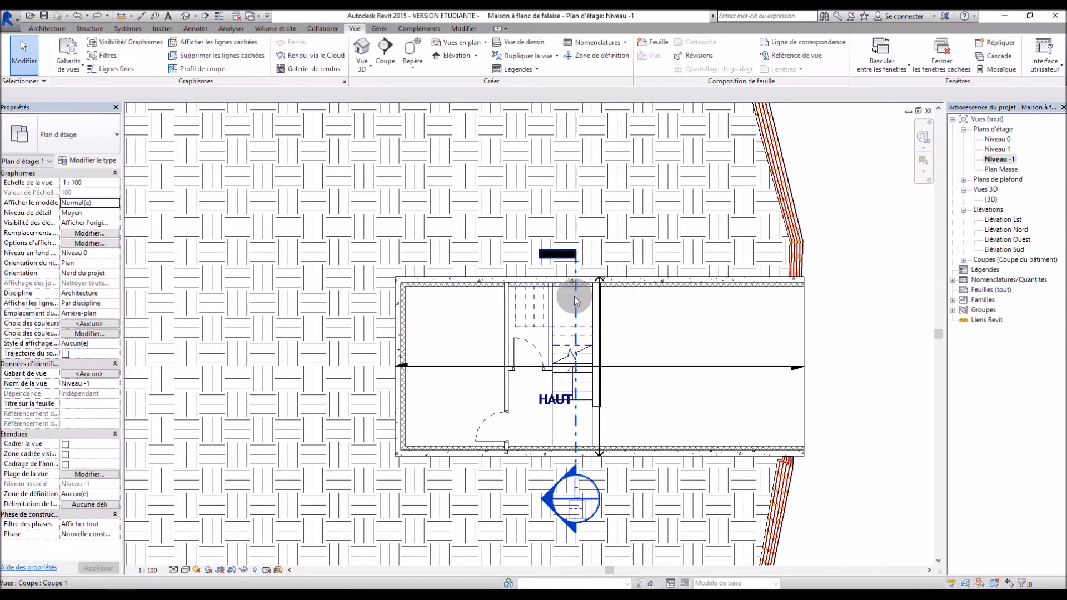
pyautogui.hotkey('ctrl', 'z')
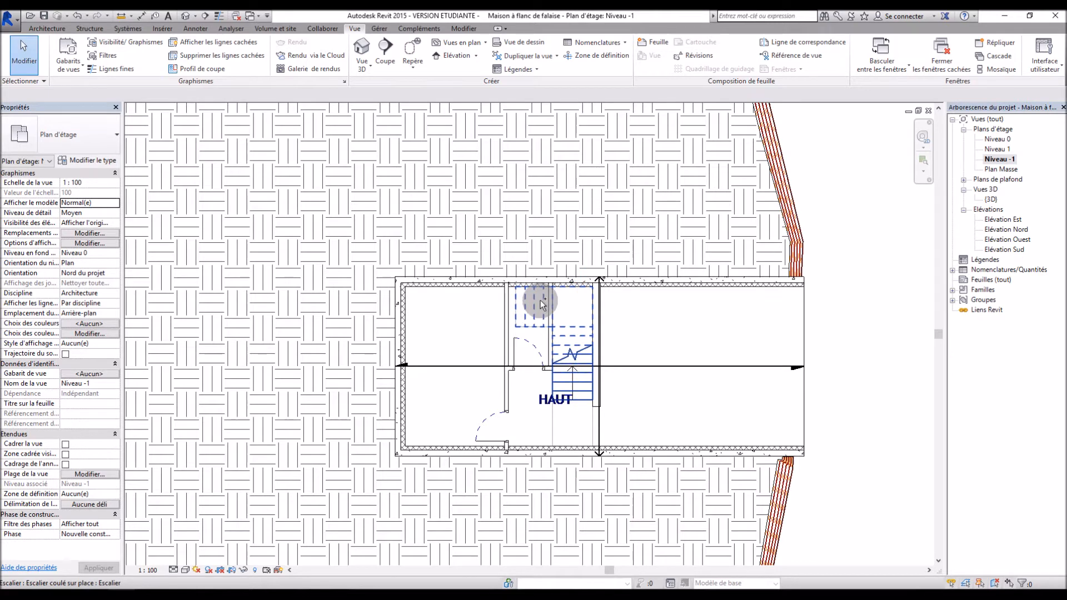
# Step: Draw a horizontal section across the stair on the Niveau -1 plan and open Coupe 1 to view the stair's underside
pyautogui.click(385, 56)
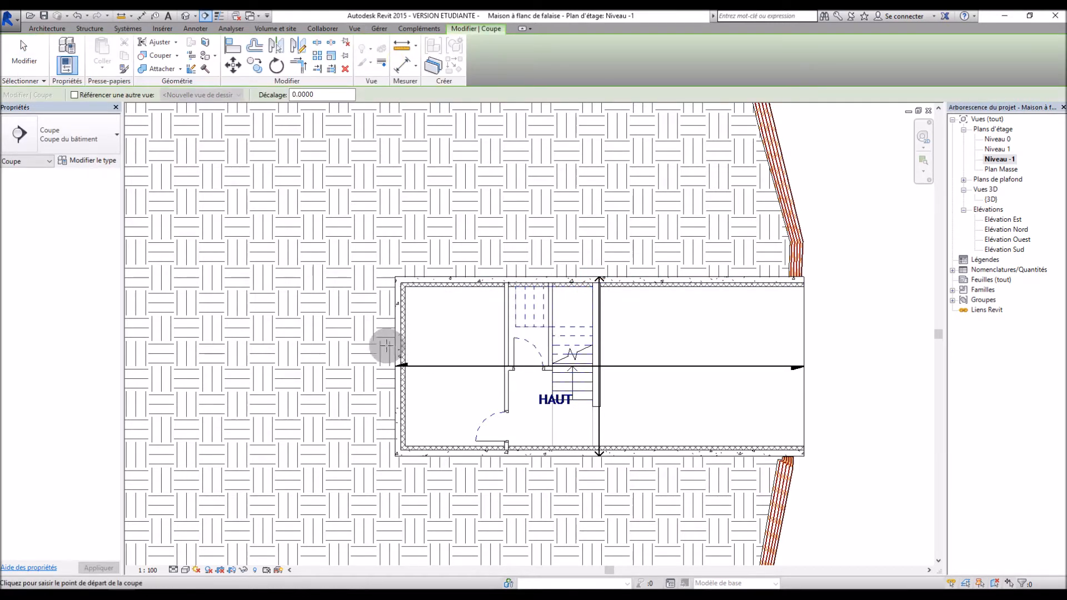
pyautogui.click(367, 351)
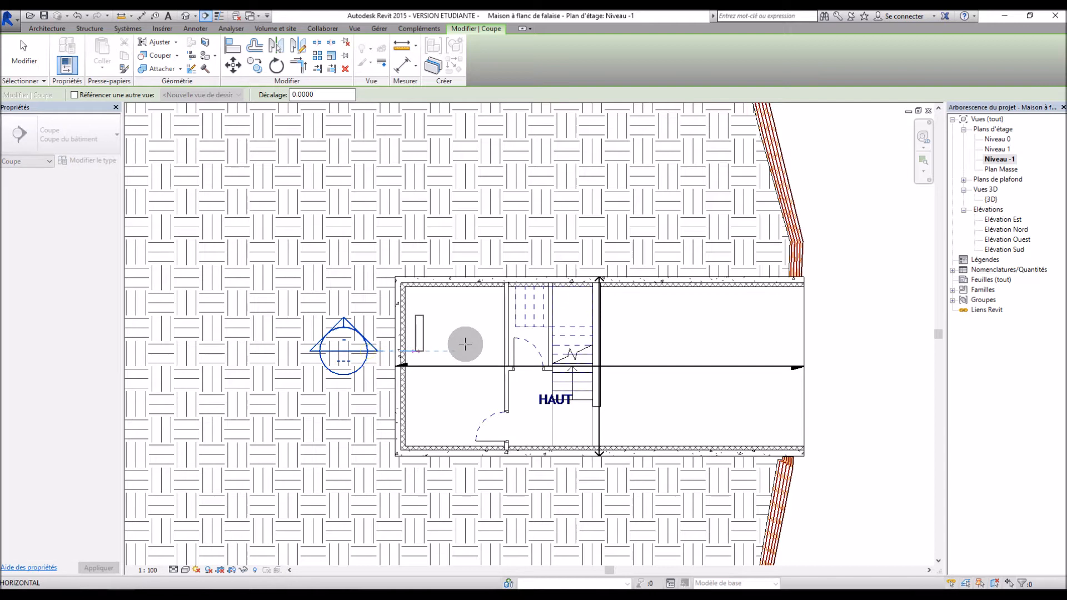
pyautogui.click(623, 349)
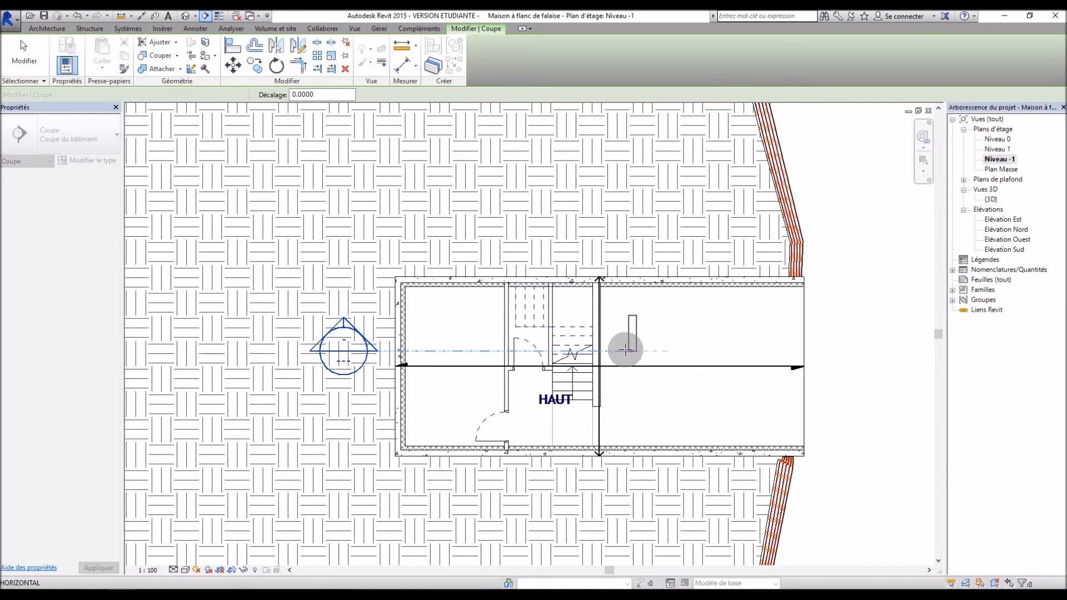
pyautogui.doubleClick(986, 259)
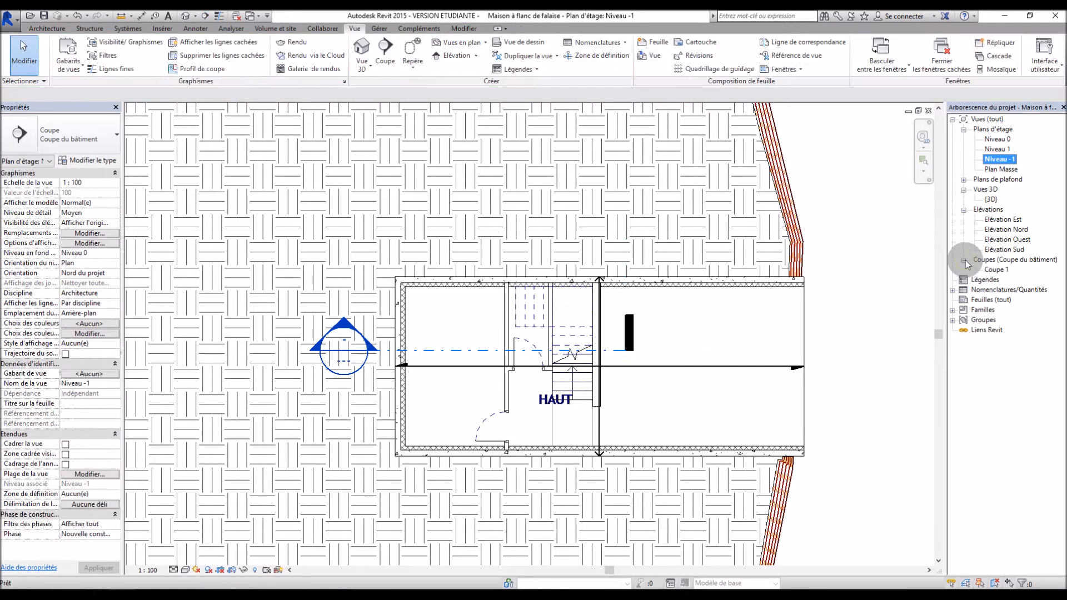
pyautogui.doubleClick(996, 269)
pyautogui.scroll(5, 523, 384)
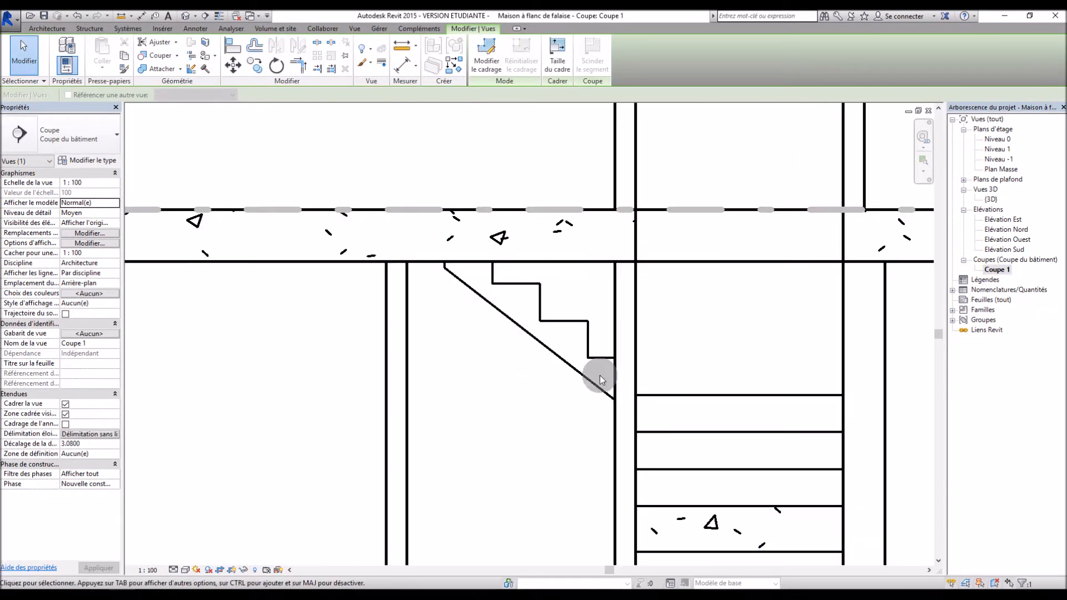
pyautogui.click(58, 30)
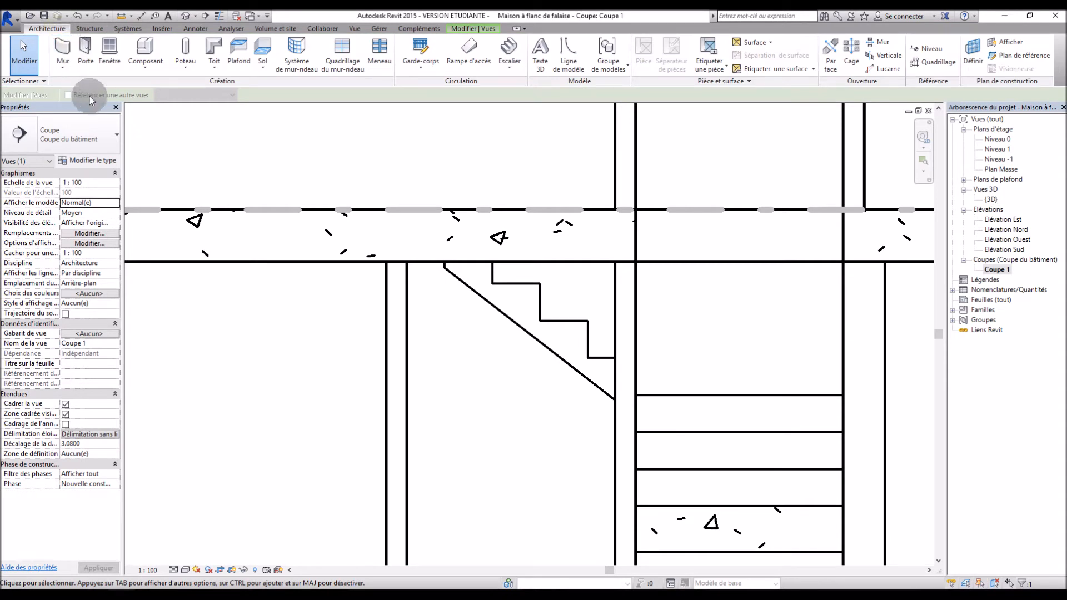
pyautogui.click(339, 158)
pyautogui.scroll(-2, 339, 158)
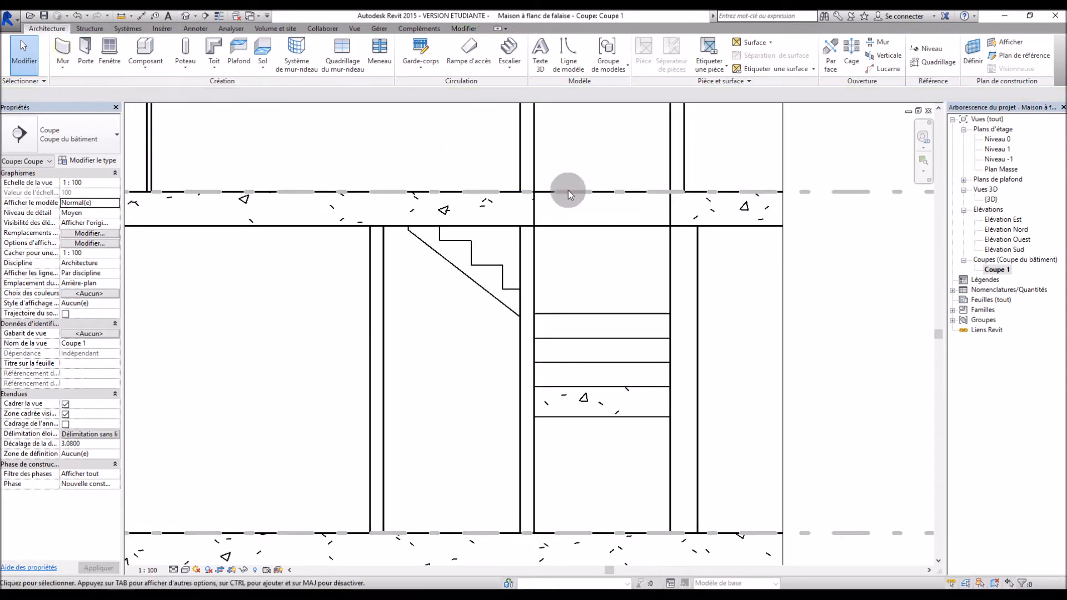
pyautogui.scroll(-2, 572, 190)
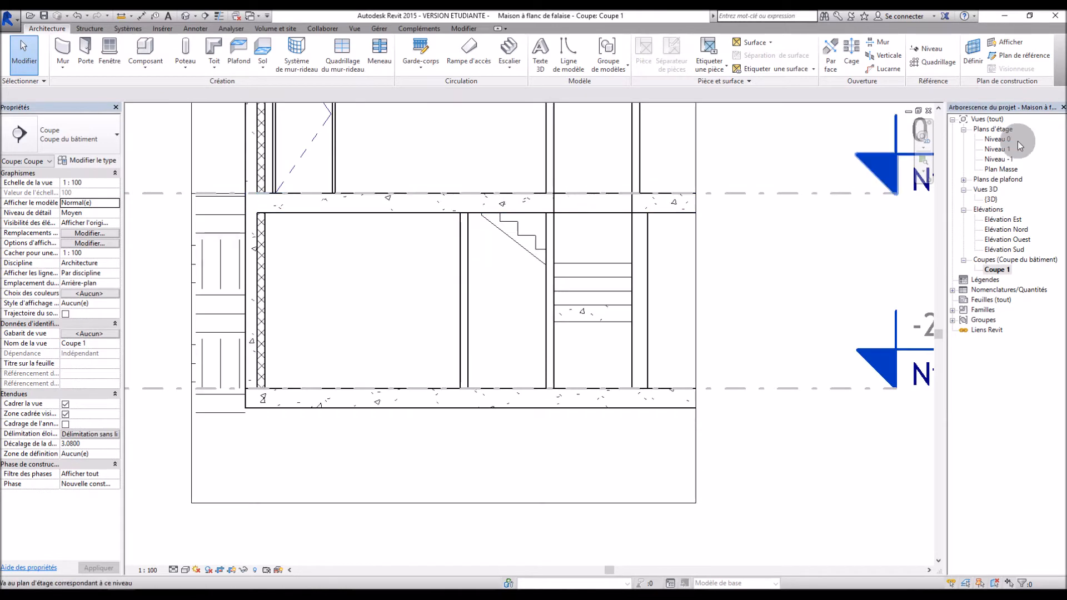
# Step: On the Niveau -1 plan, draw a 3 m high Int. Parpaing 100 mm architectural wall along the open edge of the stair's second run
pyautogui.doubleClick(999, 159)
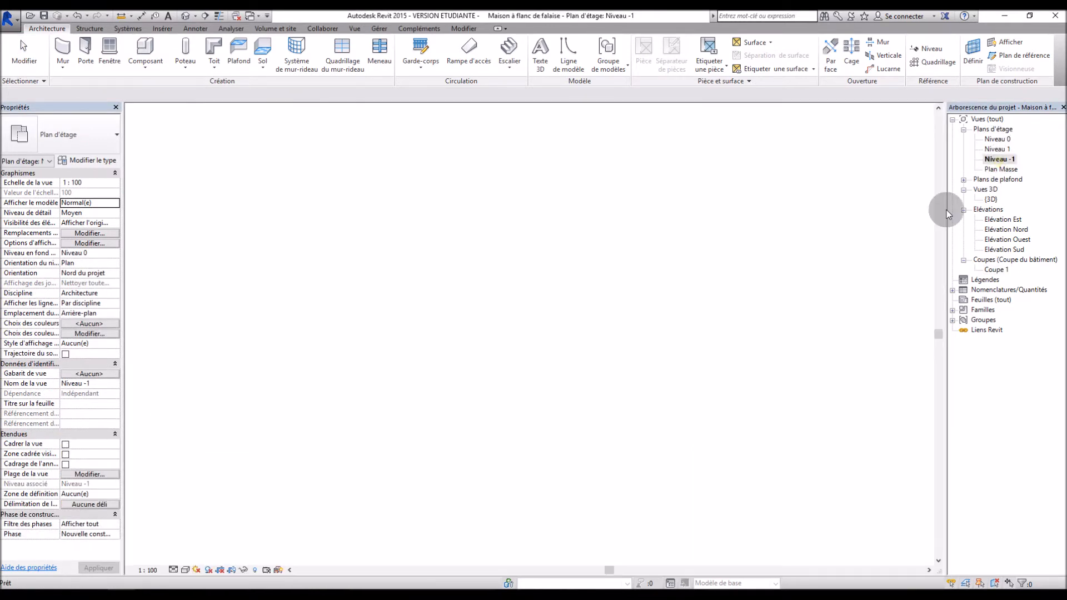
pyautogui.scroll(5, 521, 373)
pyautogui.scroll(2, 547, 255)
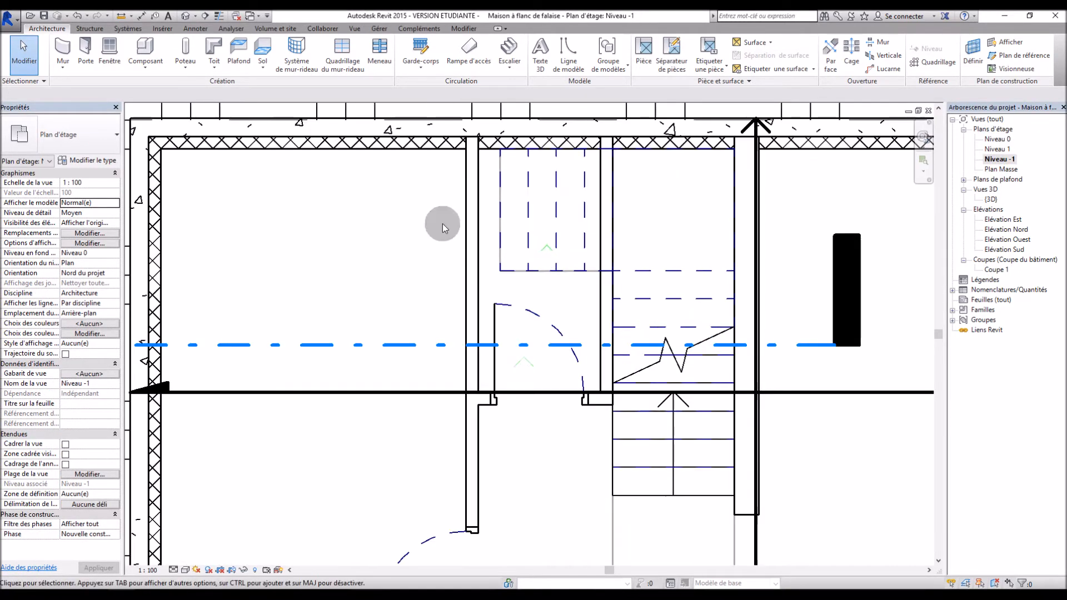
pyautogui.click(67, 68)
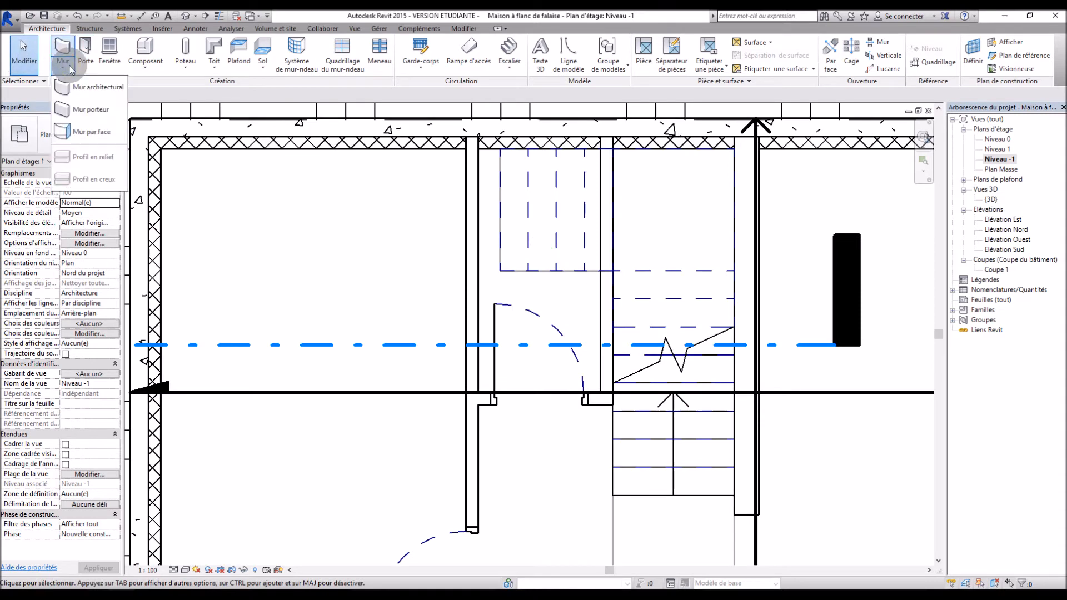
pyautogui.click(89, 88)
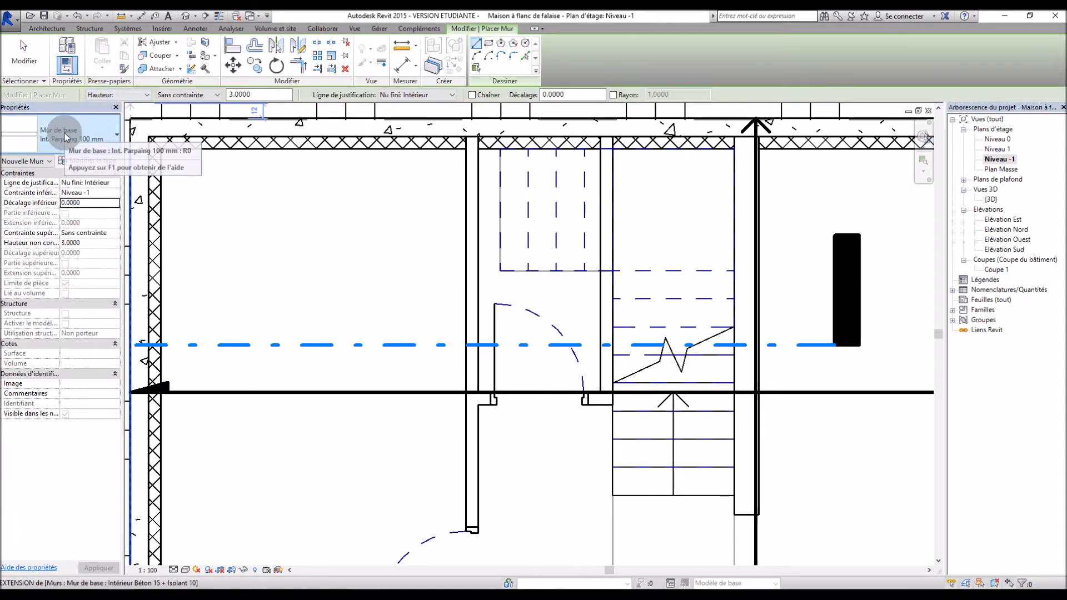
pyautogui.click(500, 271)
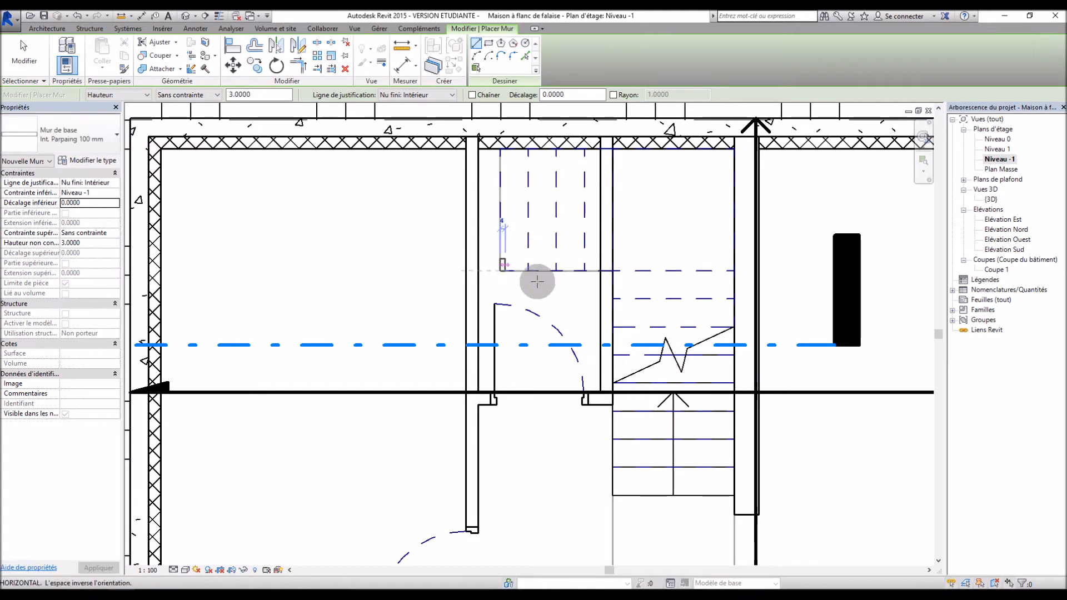
pyautogui.click(600, 270)
pyautogui.click(506, 274)
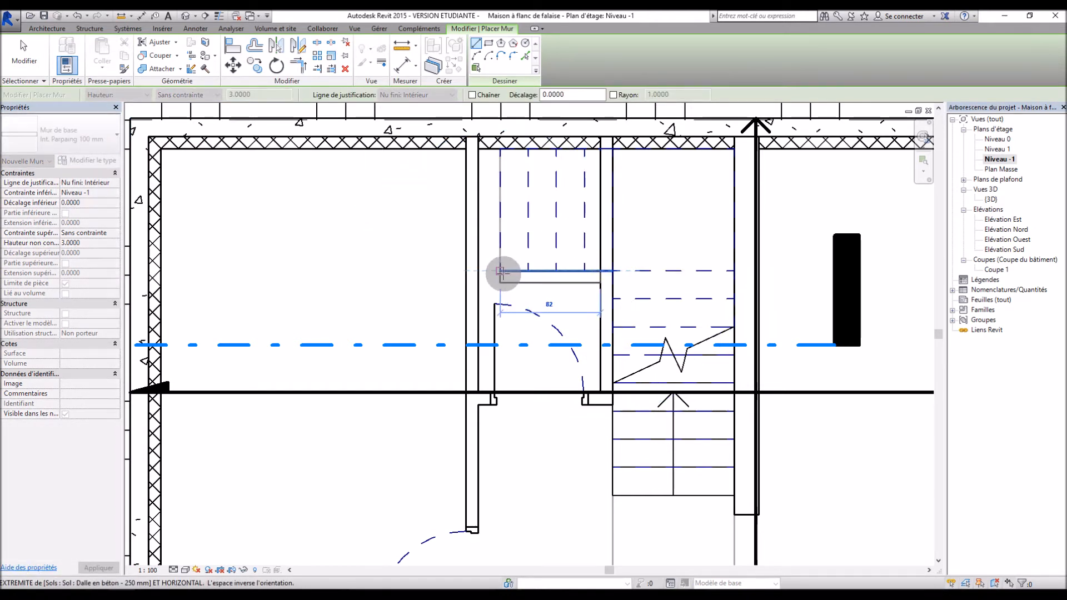
pyautogui.press('Escape')
pyautogui.press('Escape')
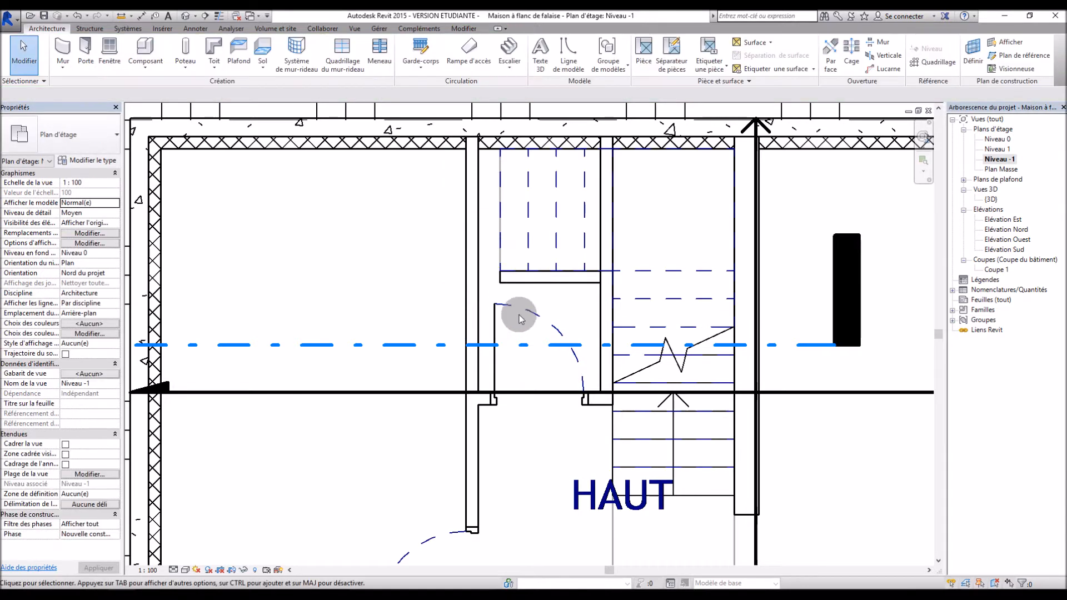
# Step: In Coupe 1, change the new wall's type to Int. plâtre 100 mm and raise its base to an offset of about 1.44 m
pyautogui.doubleClick(996, 269)
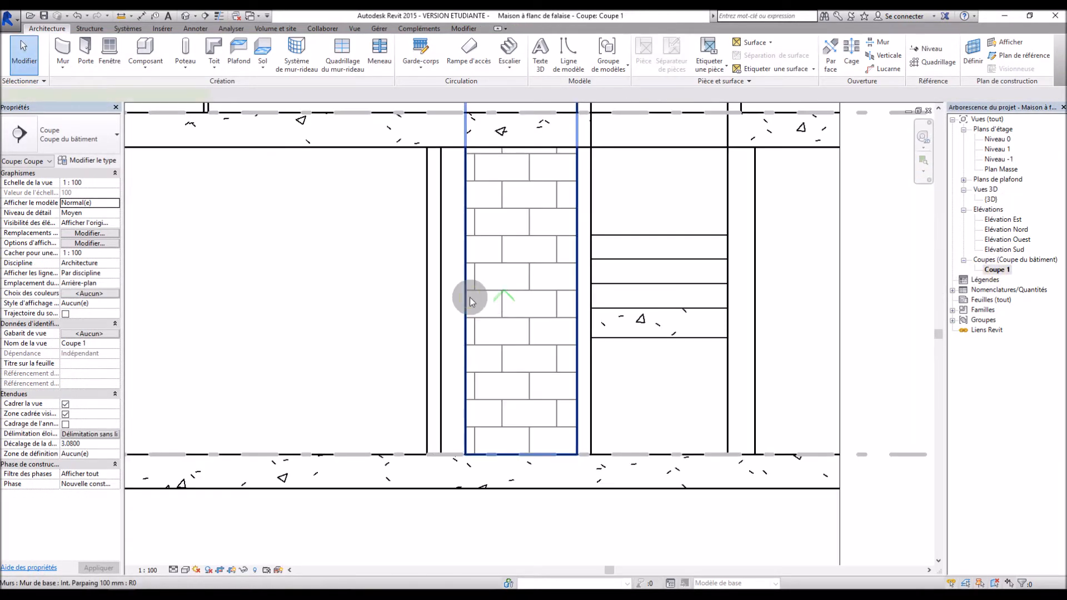
pyautogui.click(504, 300)
pyautogui.click(74, 139)
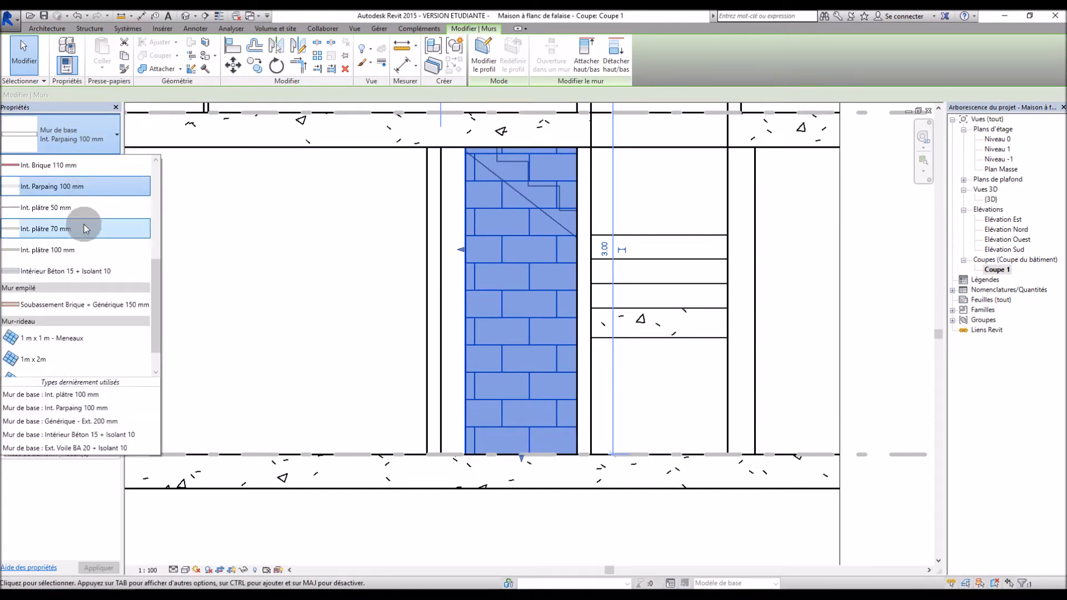
pyautogui.click(103, 249)
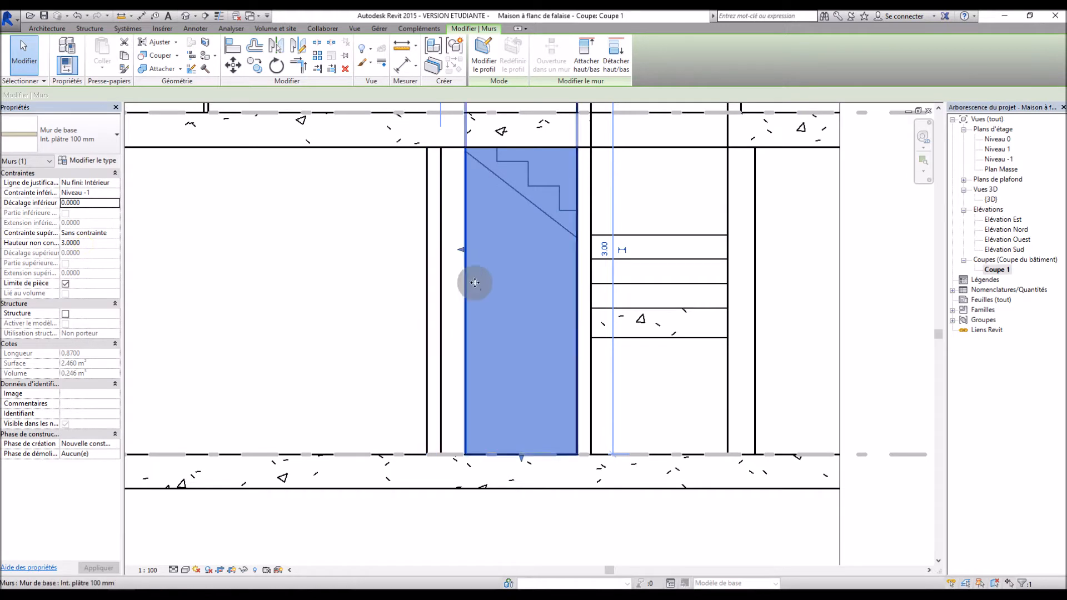
pyautogui.moveTo(523, 461); pyautogui.dragTo(543, 306)
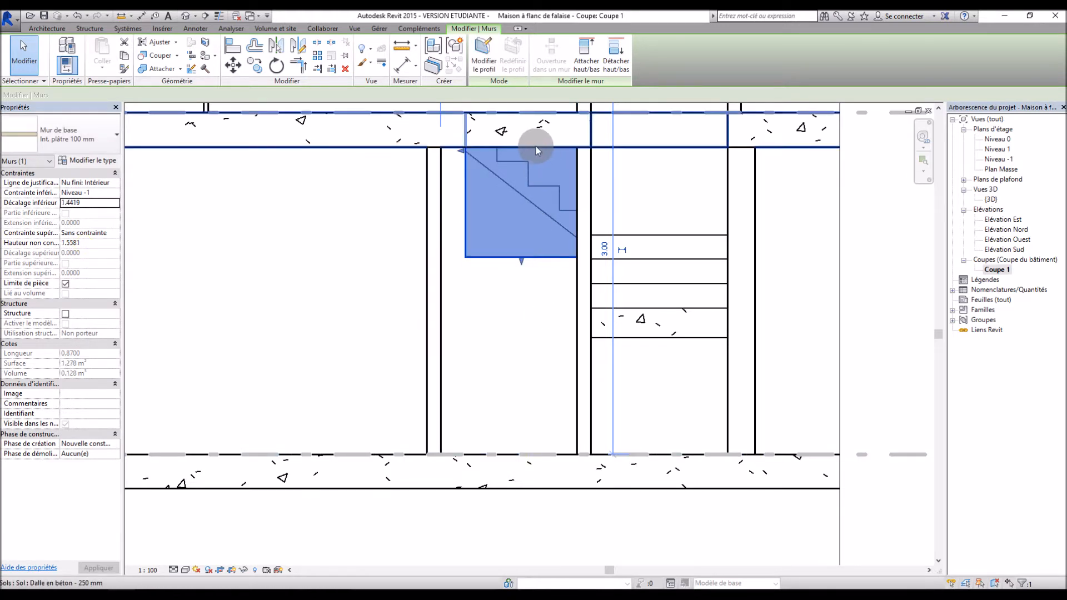
# Step: Edit the wall's profile and lower its upper line to the underside of the floor slab, removing the conflicting constraints
pyautogui.scroll(3, 533, 148)
pyautogui.scroll(1, 532, 148)
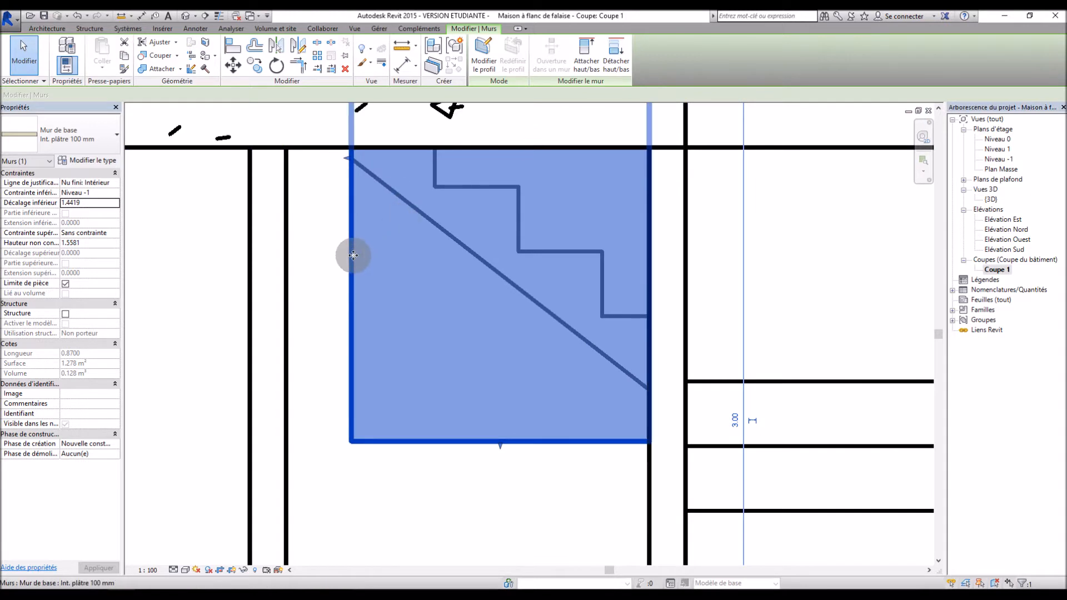
pyautogui.doubleClick(353, 255)
pyautogui.scroll(-2, 352, 255)
pyautogui.scroll(-2, 368, 274)
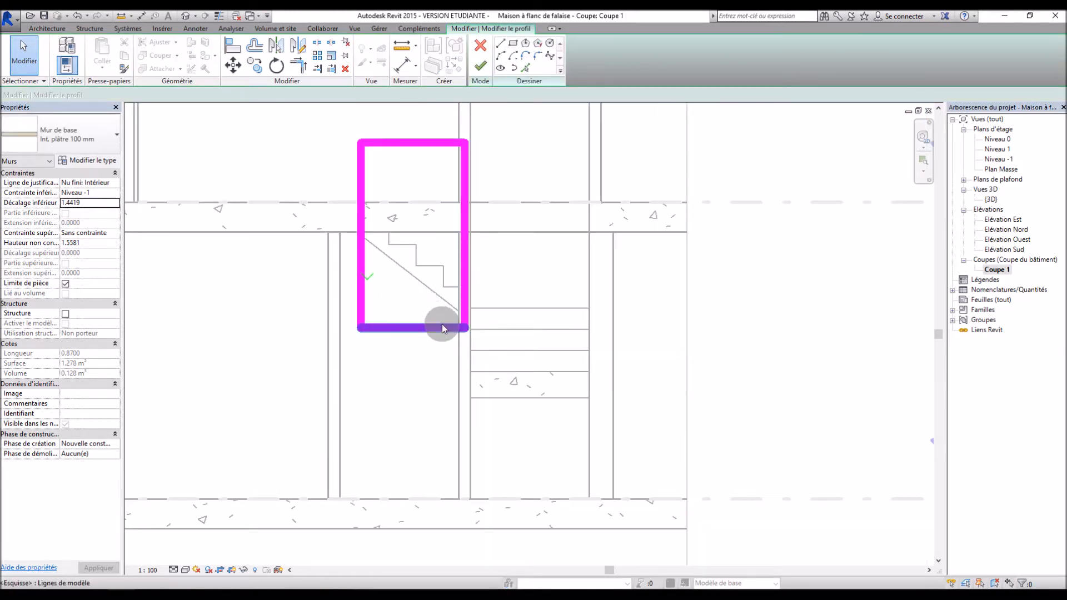
pyautogui.moveTo(419, 144)
pyautogui.mouseDown()
pyautogui.moveTo(410, 137)
pyautogui.moveTo(406, 230)
pyautogui.mouseUp()
pyautogui.scroll(1, 369, 249)
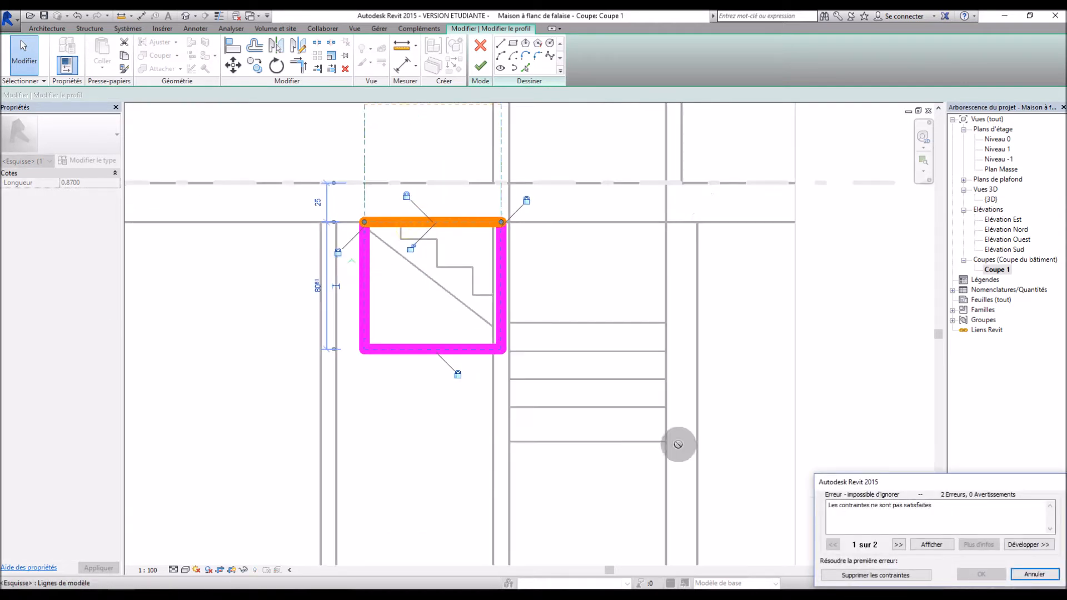
pyautogui.click(876, 576)
pyautogui.scroll(2, 369, 223)
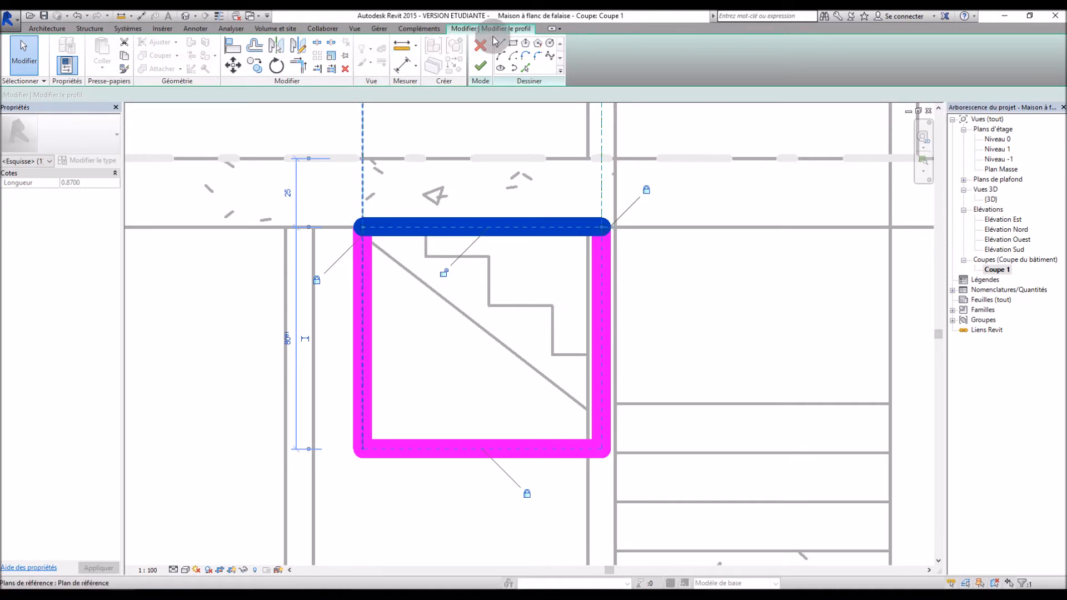
# Step: Add a sloped profile line picked from the stair's underside and shorten its lower end to the profile's side line
pyautogui.click(525, 67)
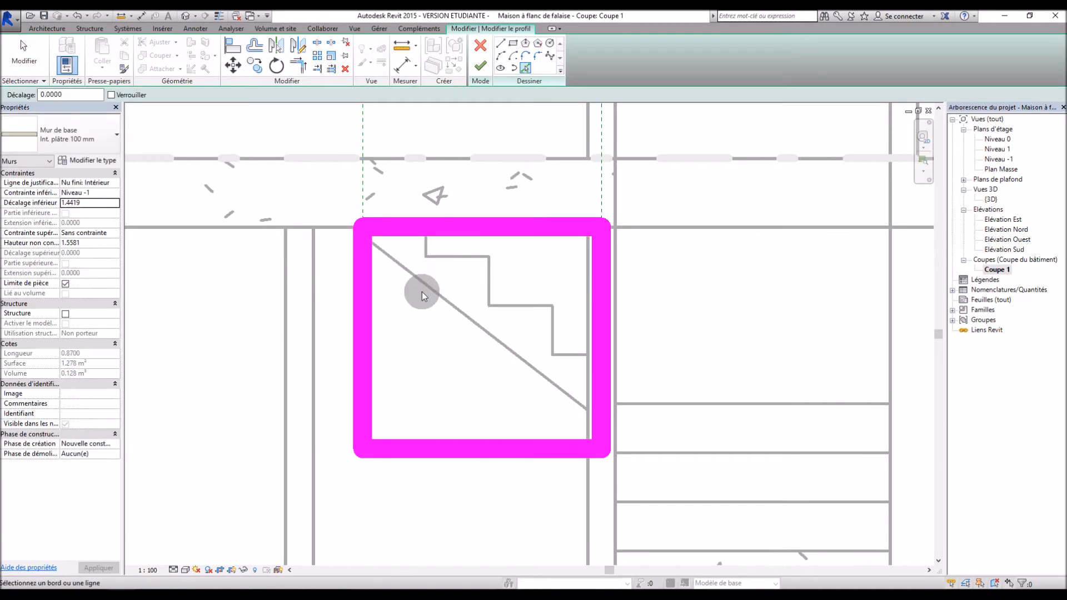
pyautogui.click(427, 289)
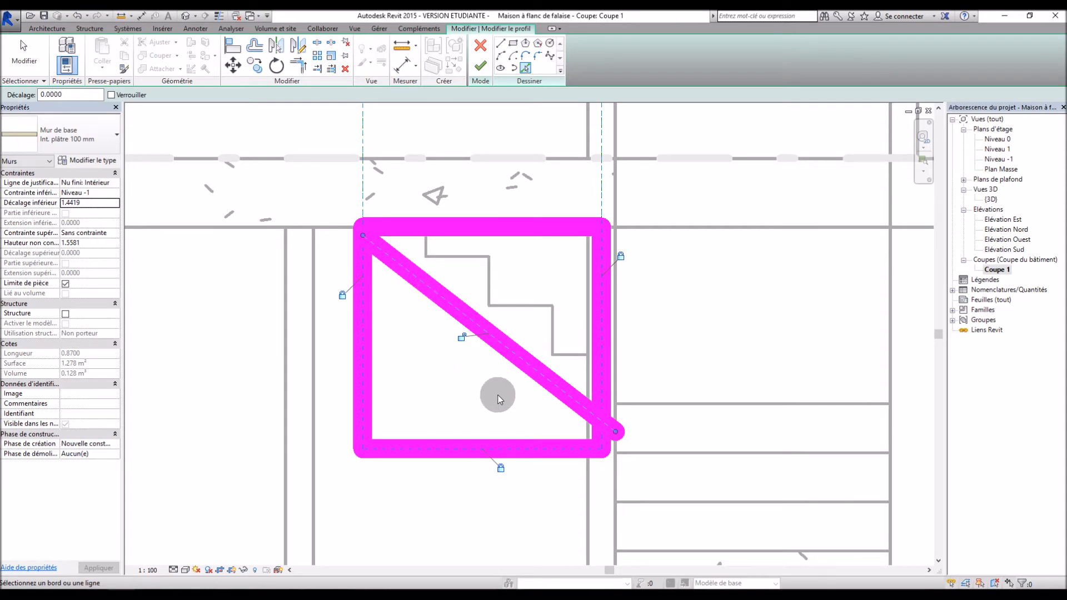
pyautogui.press('Escape')
pyautogui.click(616, 432)
pyautogui.press('Escape')
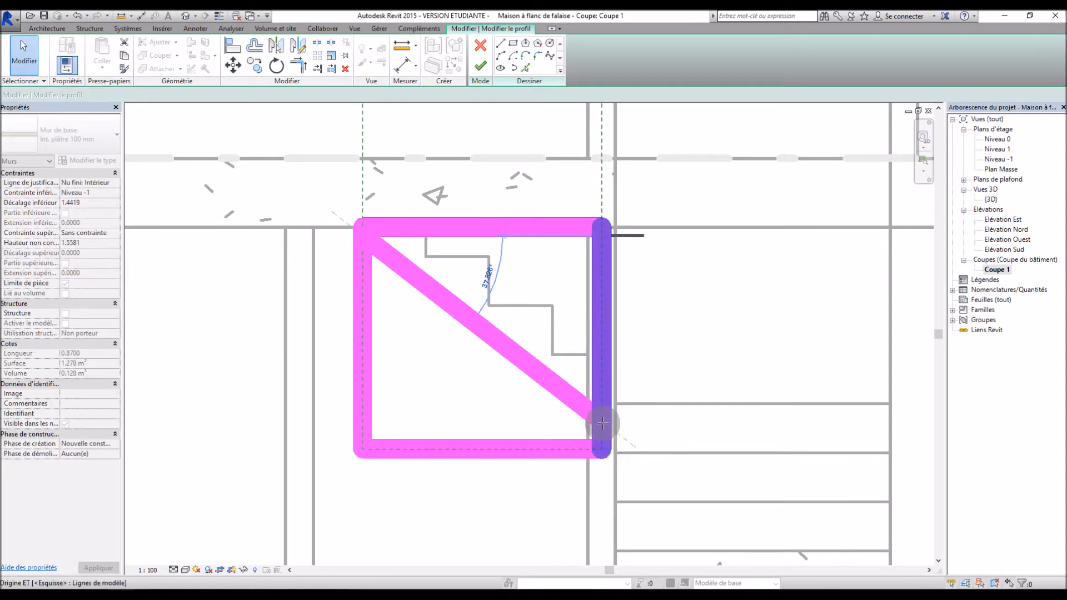
# Step: Delete the profile's base line and outer side line, shorten the remaining vertical line to the sloped line, and finish the profile
pyautogui.click(560, 453)
pyautogui.press('Delete')
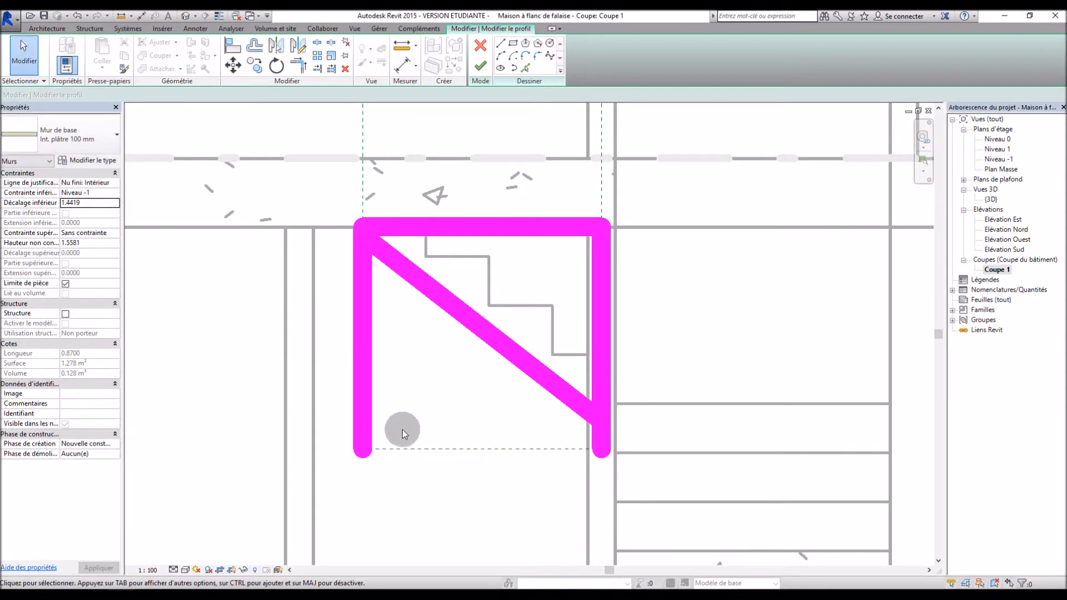
pyautogui.click(363, 417)
pyautogui.press('Delete')
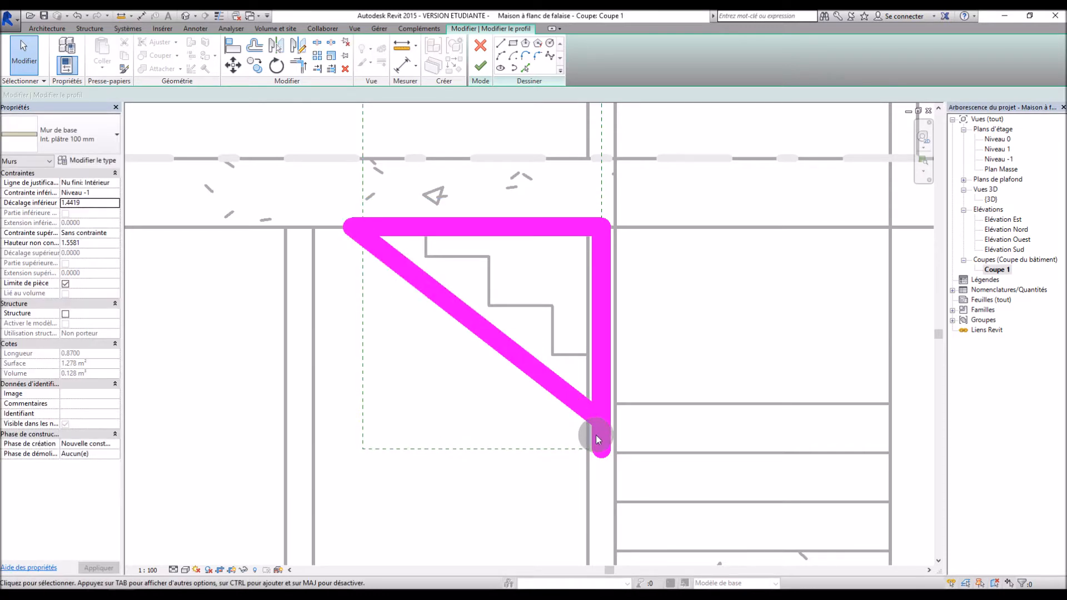
pyautogui.click(605, 402)
pyautogui.moveTo(602, 447); pyautogui.dragTo(602, 418)
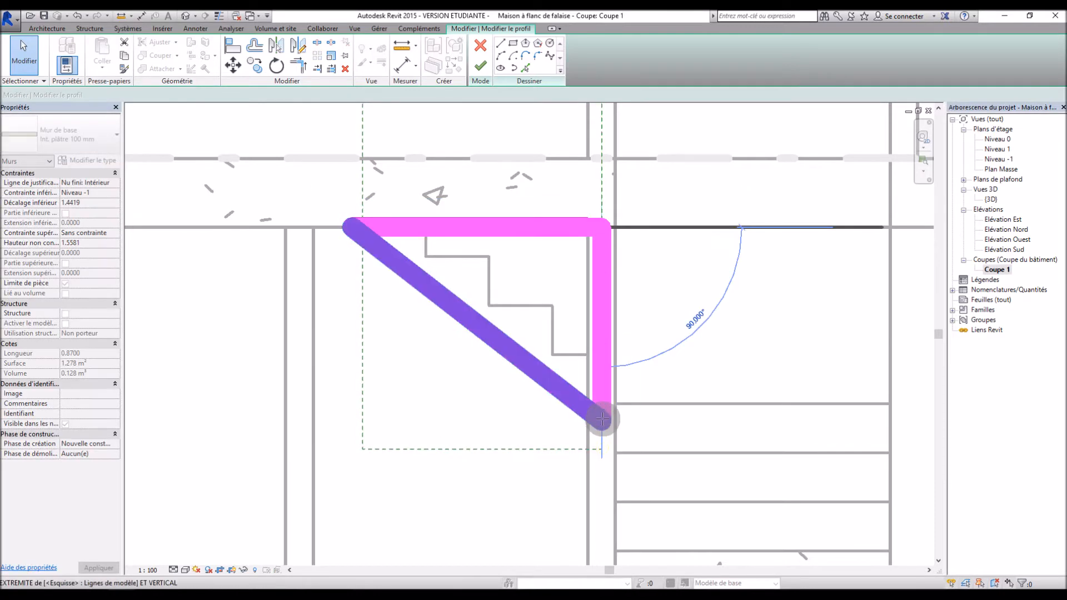
pyautogui.click(481, 65)
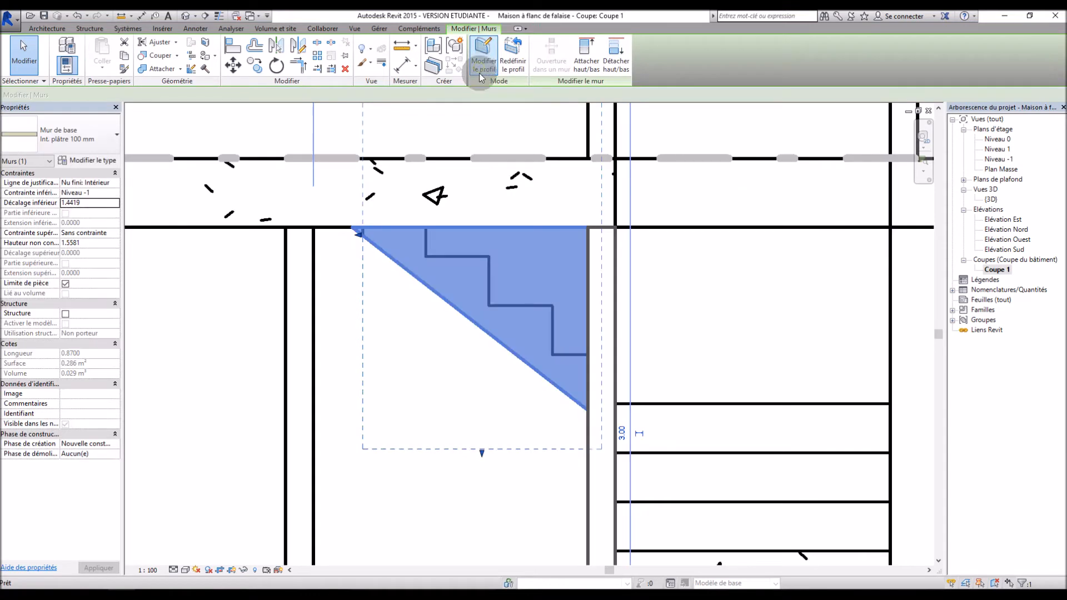
# Step: Deselect the wall and return to the 3D view to check the wall under the stair's second run
pyautogui.click(502, 414)
pyautogui.scroll(-2, 536, 392)
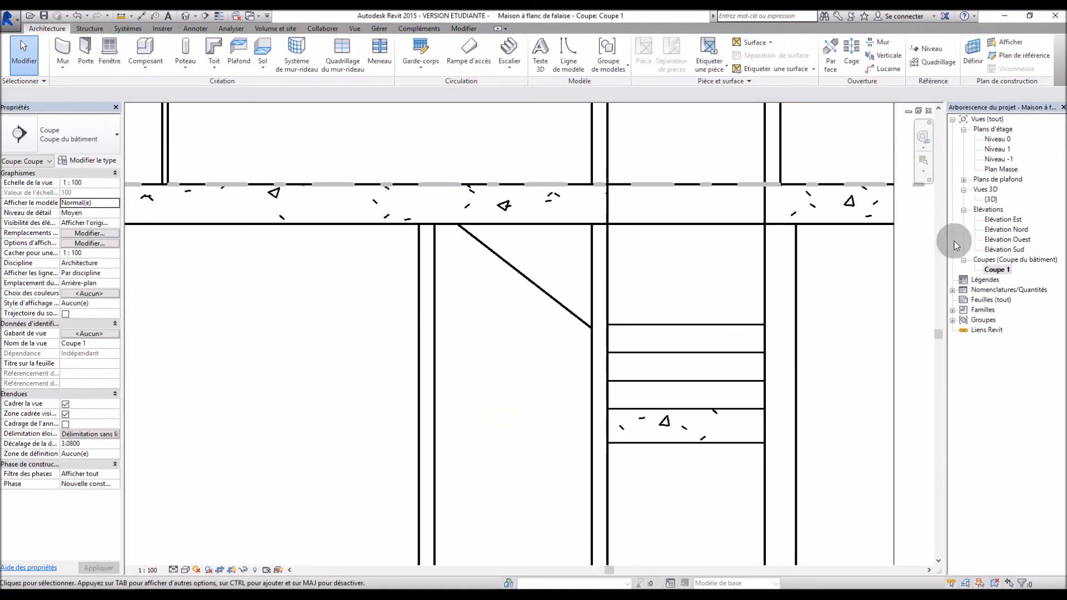
pyautogui.doubleClick(991, 200)
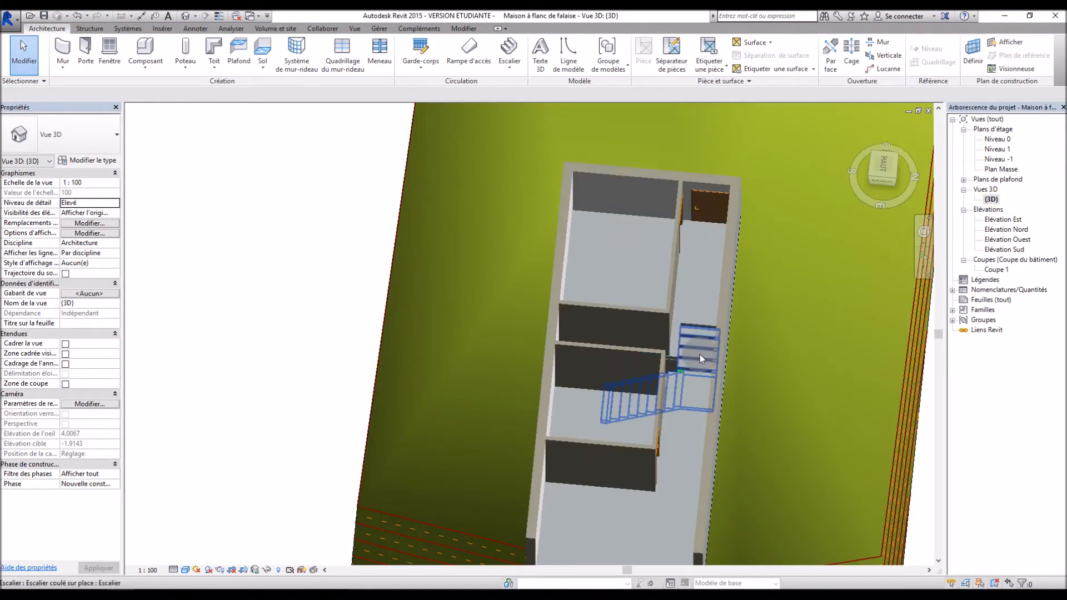
# Step: Draw a section across the house through the stair's first run in the Niveau -1 plan, with a view depth of about 1.32 m
pyautogui.scroll(5, 684, 347)
pyautogui.keyDown('shift'); pyautogui.moveTo(672, 341); pyautogui.dragTo(825, 329, button='middle'); pyautogui.keyUp('shift')
pyautogui.scroll(5, 659, 272)
pyautogui.keyDown('shift'); pyautogui.moveTo(658, 272); pyautogui.dragTo(768, 413, button='middle'); pyautogui.keyUp('shift')
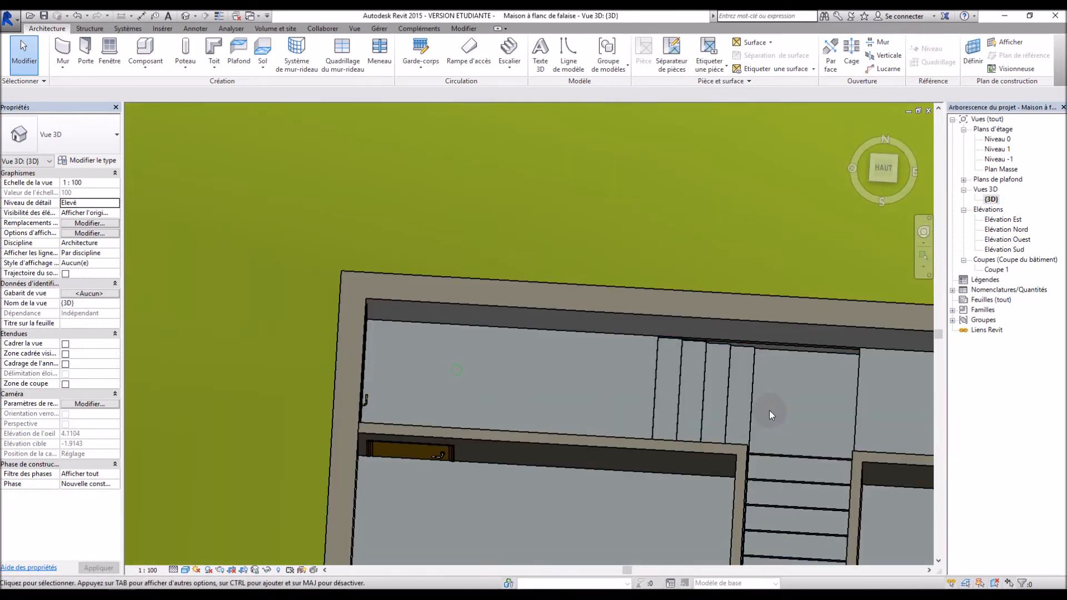
pyautogui.scroll(-3, 778, 385)
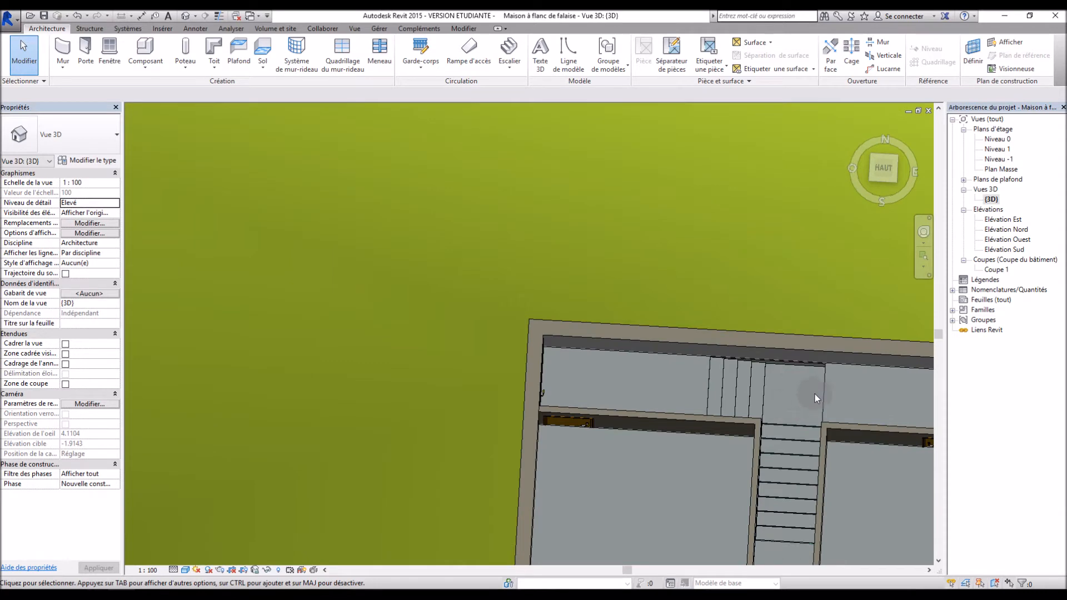
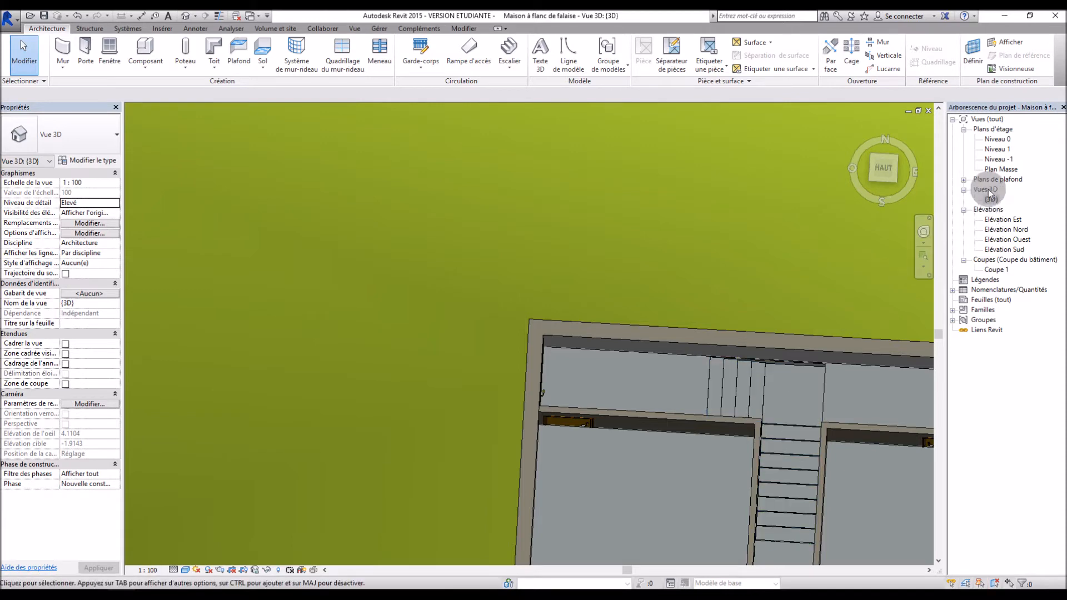
pyautogui.doubleClick(997, 159)
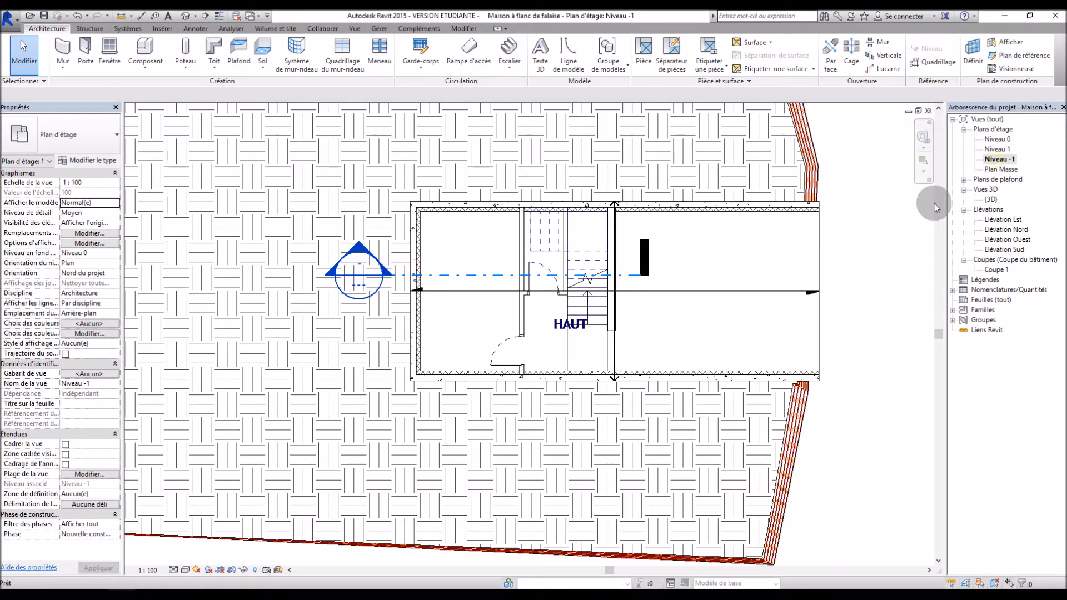
pyautogui.click(354, 29)
pyautogui.click(357, 48)
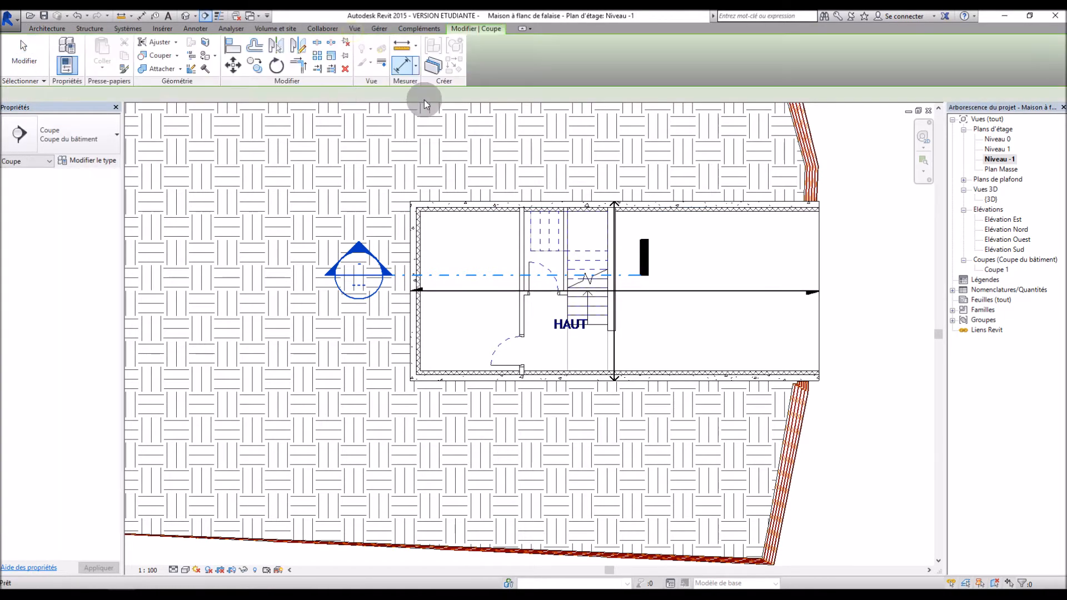
pyautogui.click(590, 176)
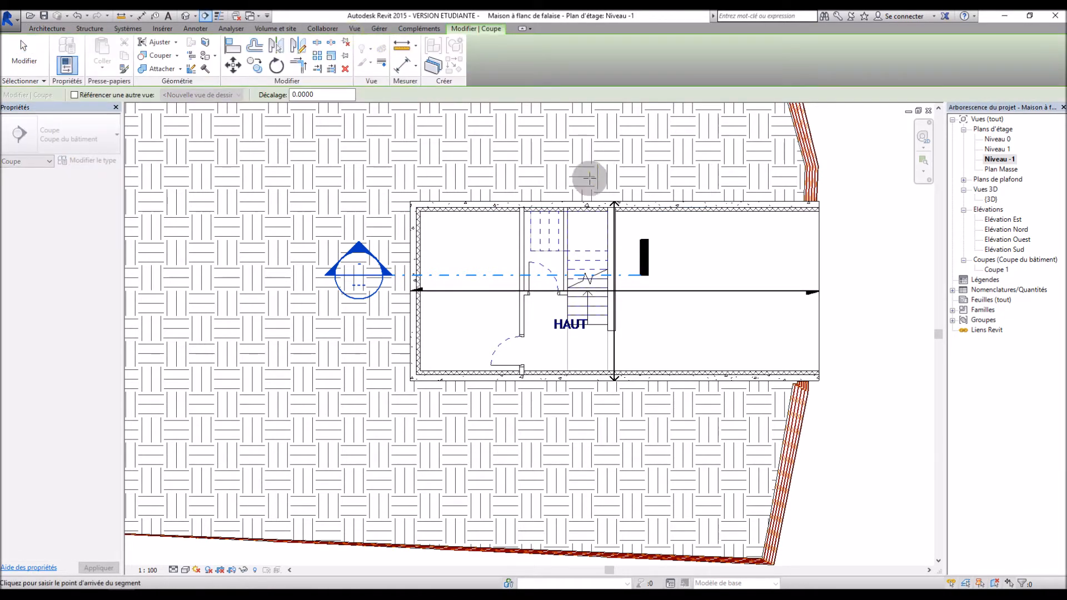
pyautogui.click(590, 398)
pyautogui.moveTo(753, 288); pyautogui.dragTo(724, 287)
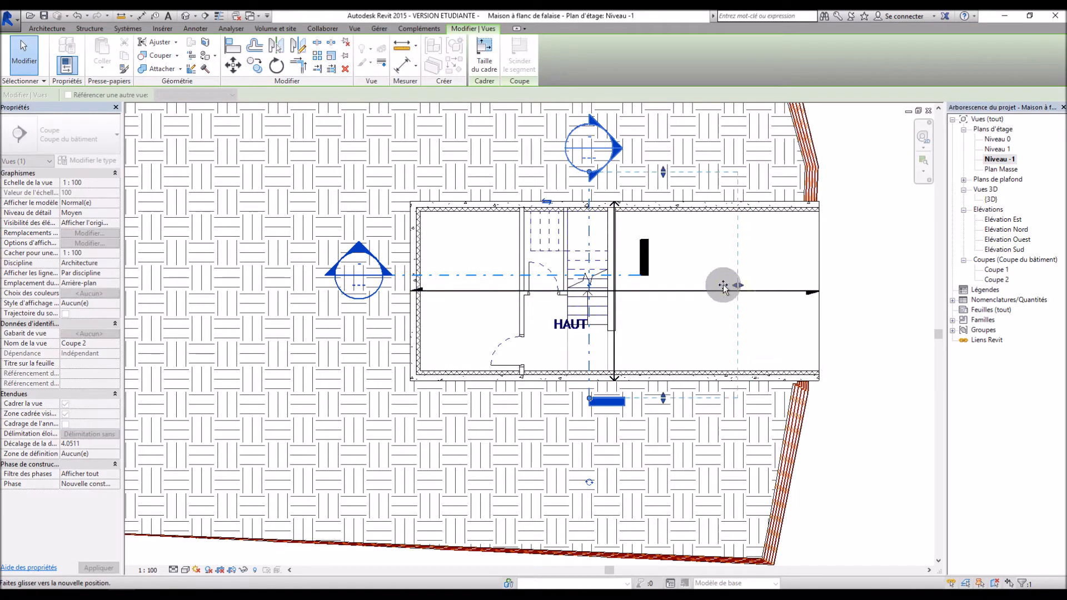
pyautogui.moveTo(644, 286); pyautogui.dragTo(644, 286)
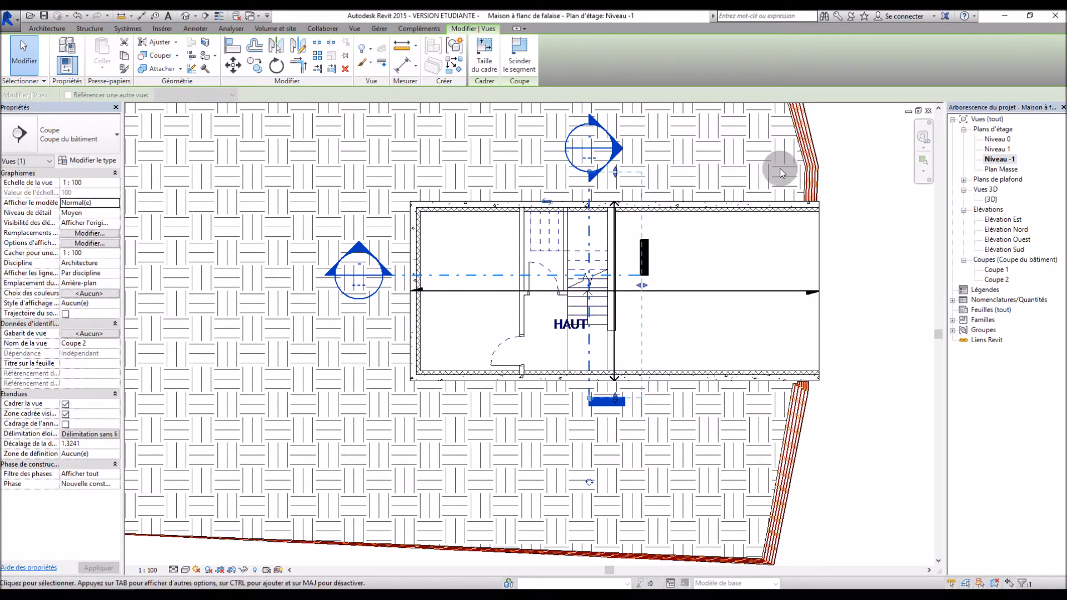
# Step: Open the section Coupe 2 and measure the height from the lower floor to the top of the stair landing
pyautogui.click(994, 280)
pyautogui.doubleClick(994, 280)
pyautogui.click(579, 312)
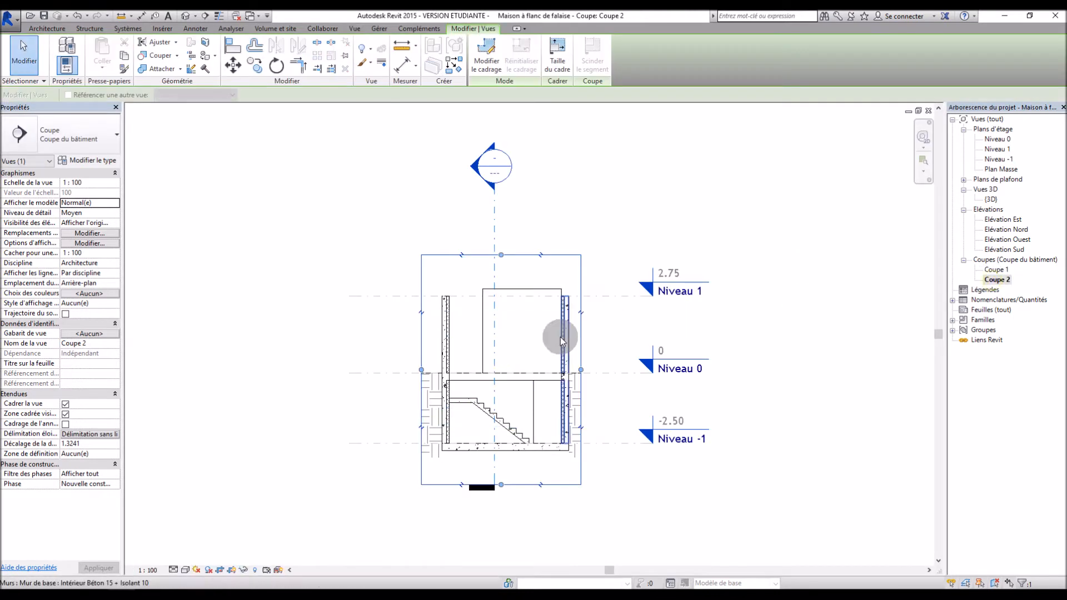
pyautogui.scroll(4, 496, 418)
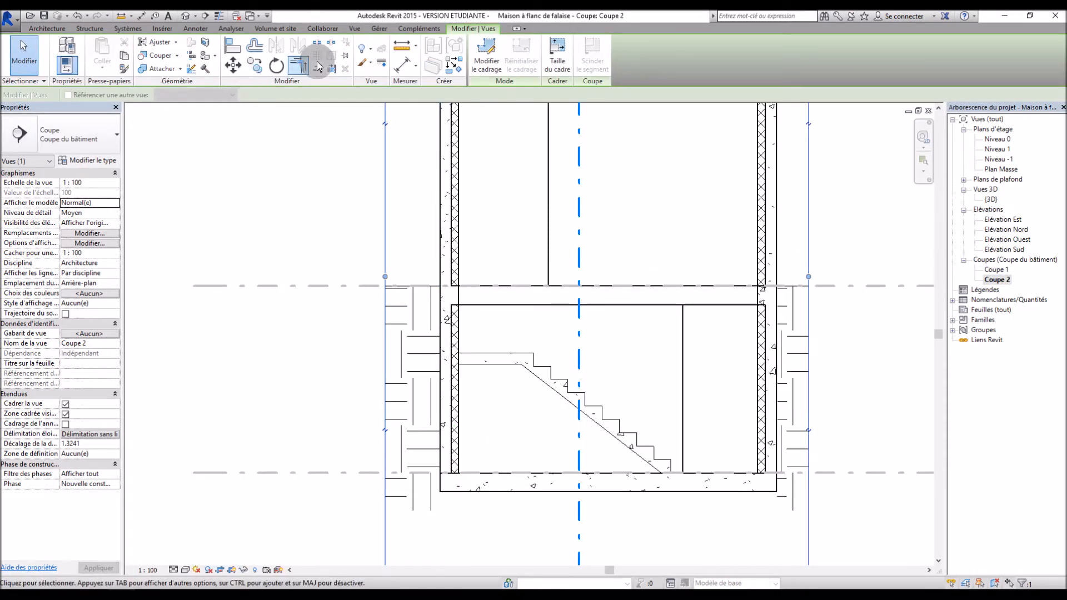
pyautogui.click(408, 47)
pyautogui.click(496, 473)
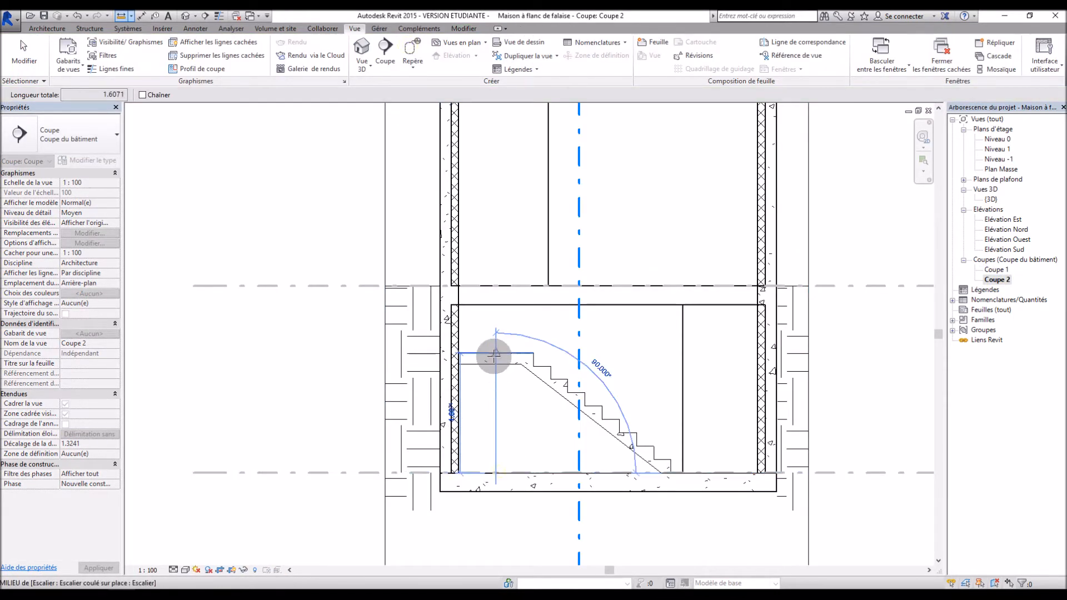
pyautogui.scroll(3, 496, 354)
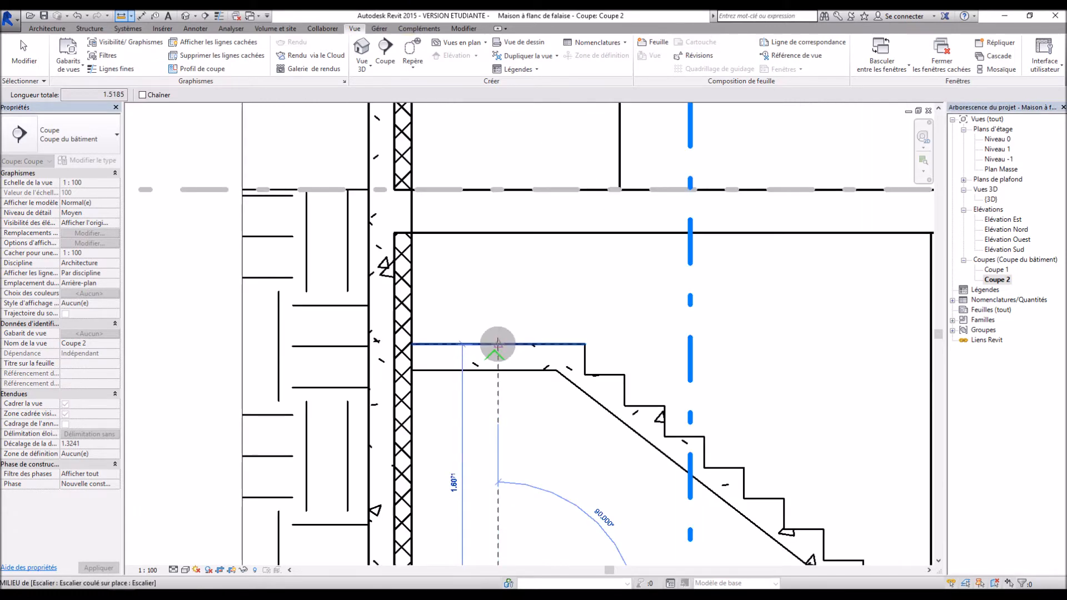
pyautogui.click(498, 345)
pyautogui.press('Escape')
pyautogui.scroll(-5, 500, 346)
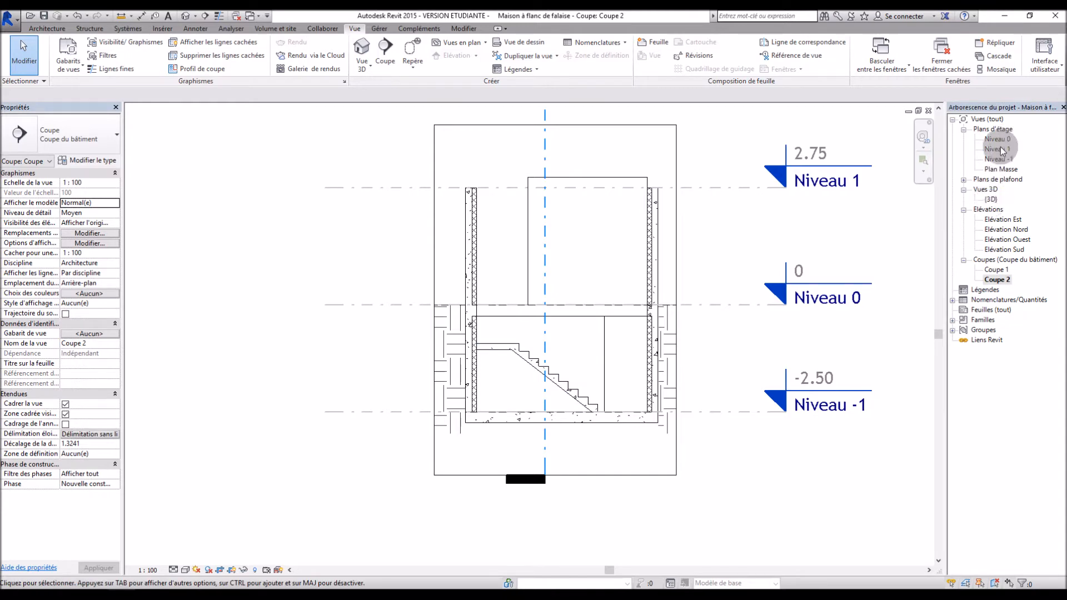
# Step: Start a second stair in the Niveau -1 plan with a base offset of 1.6 m, top at Niveau 0 and left run justification
pyautogui.doubleClick(1000, 141)
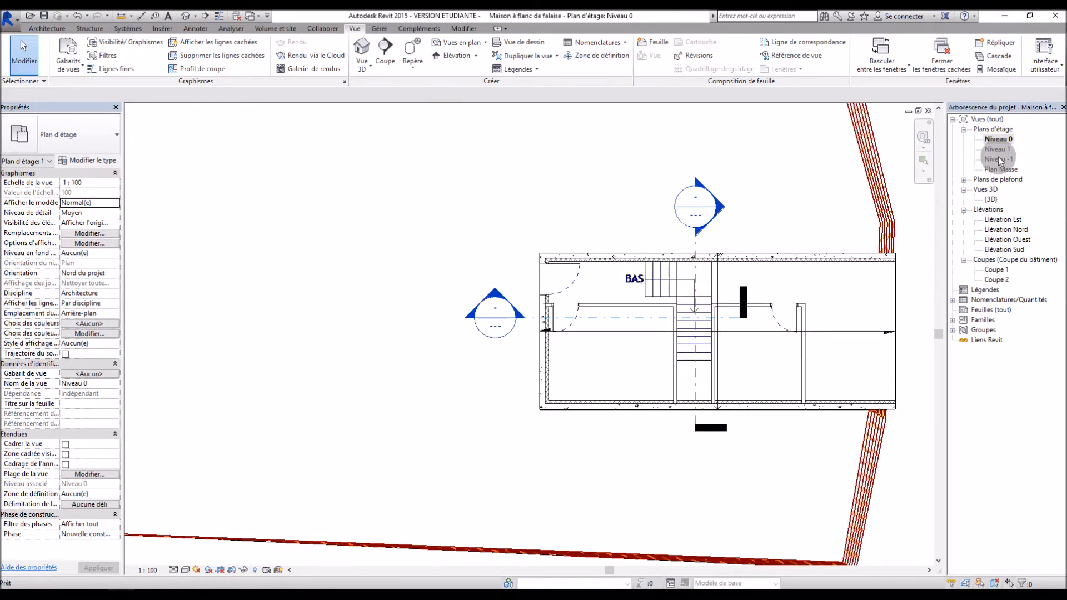
pyautogui.doubleClick(998, 159)
pyautogui.scroll(4, 628, 234)
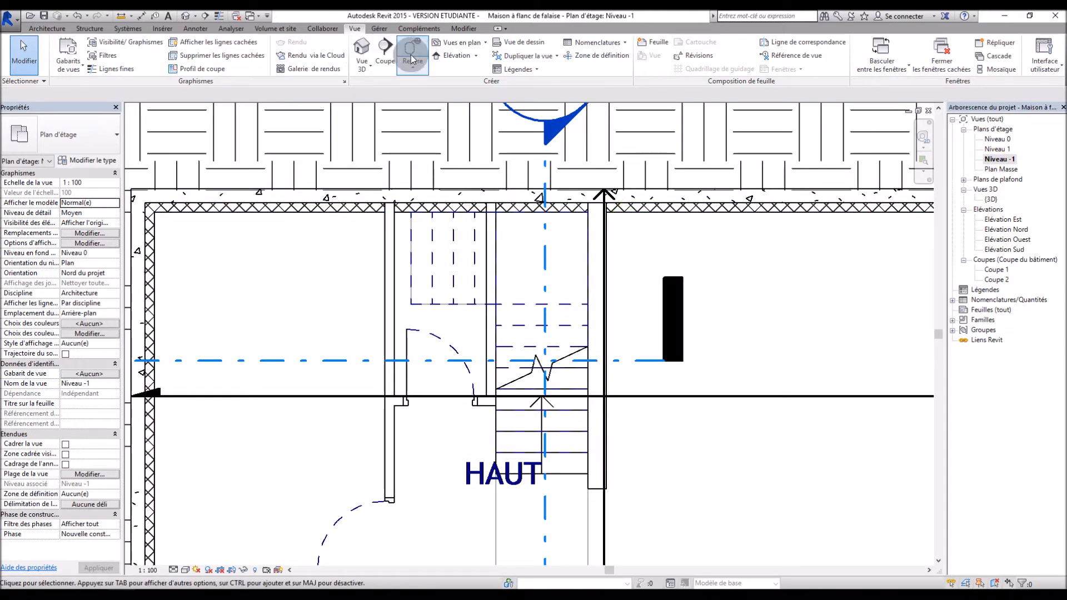
pyautogui.click(47, 28)
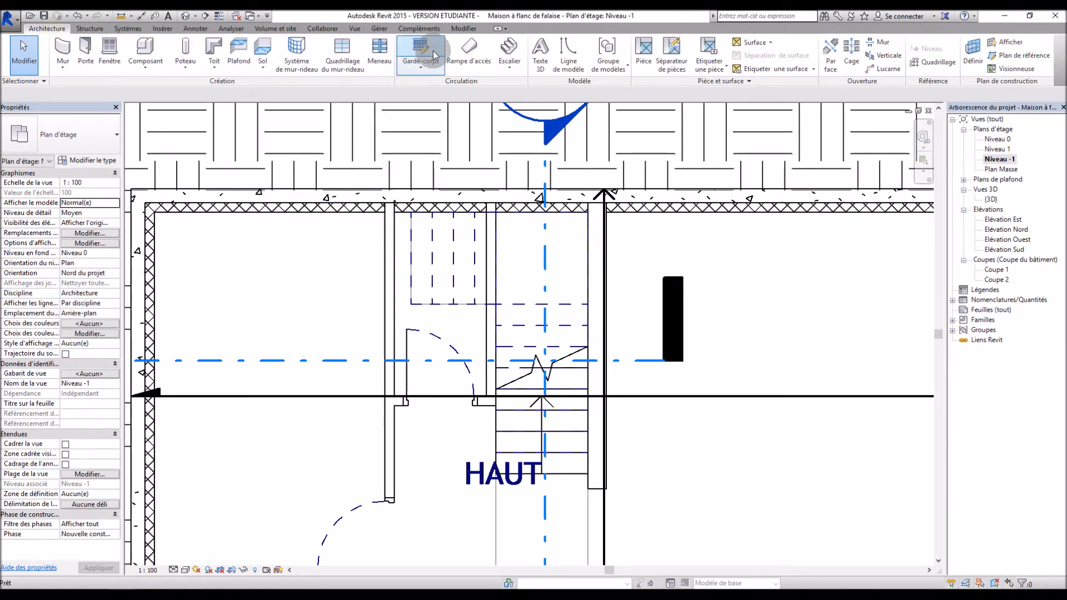
pyautogui.click(509, 52)
pyautogui.click(95, 193)
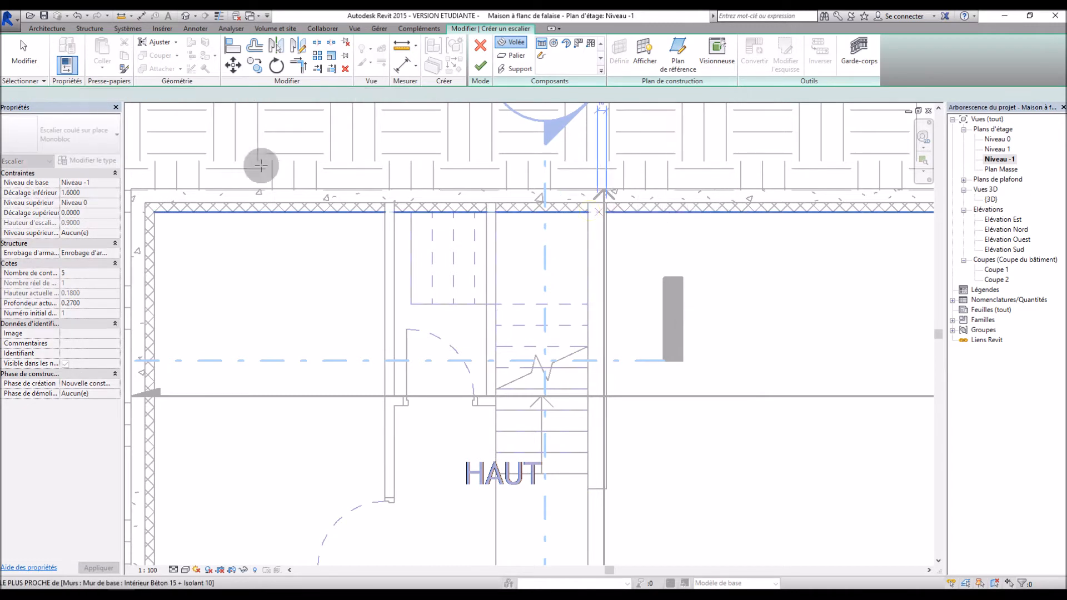
pyautogui.click(116, 114)
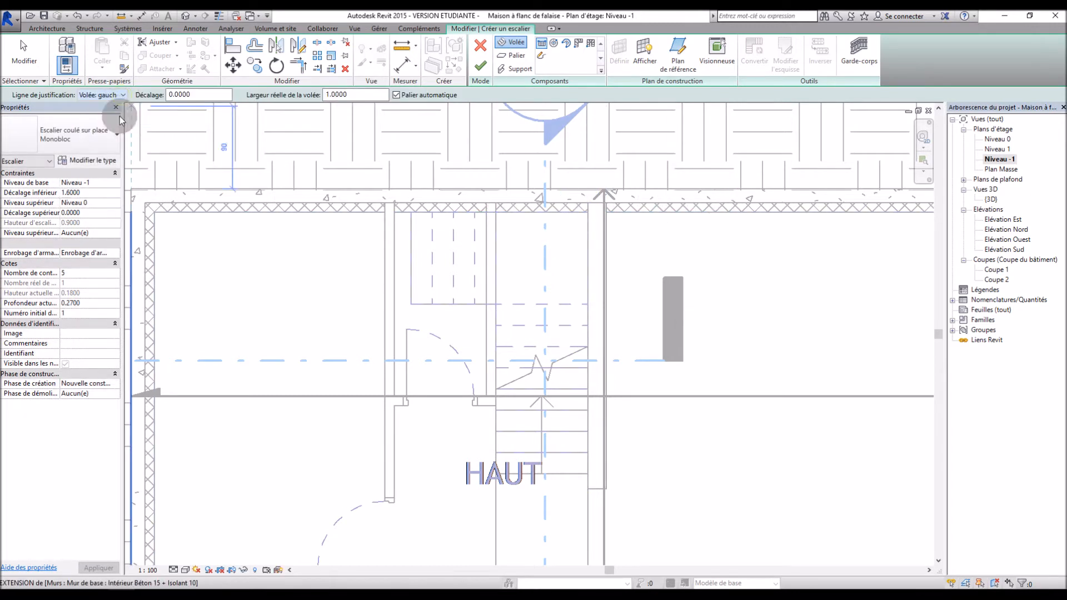
# Step: Draw a straight run 1 m wide with five risers along the outer wall from the landing's free edge, and finish the stair
pyautogui.click(588, 212)
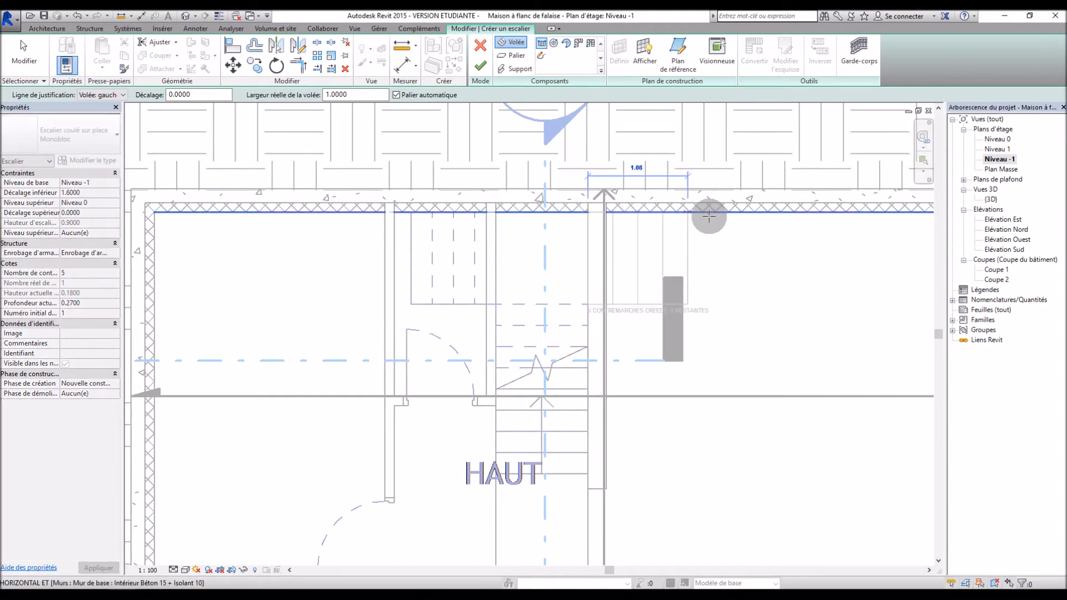
pyautogui.click(768, 214)
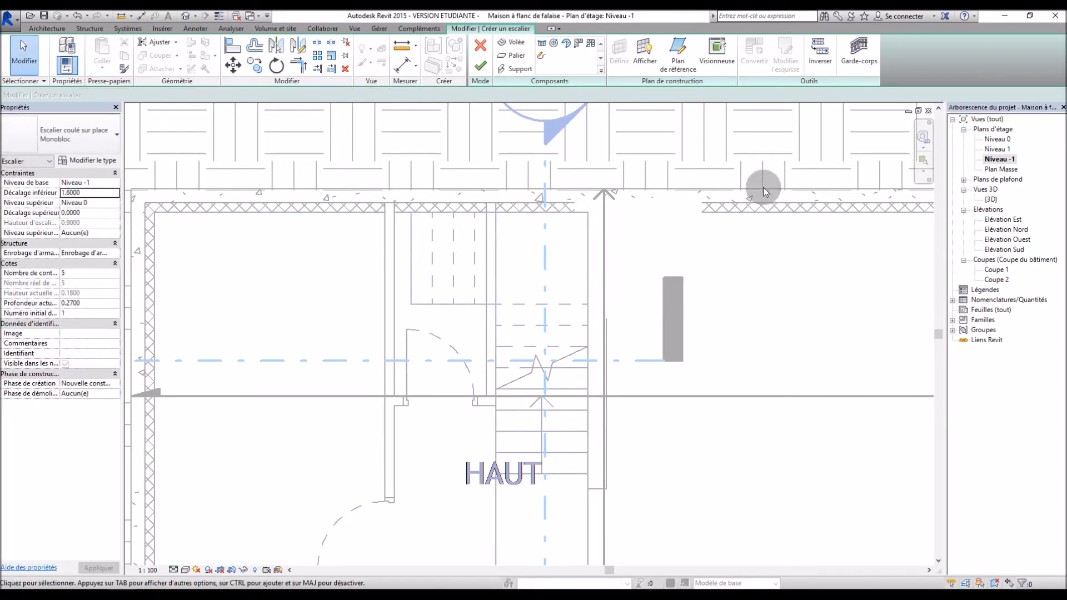
pyautogui.click(482, 65)
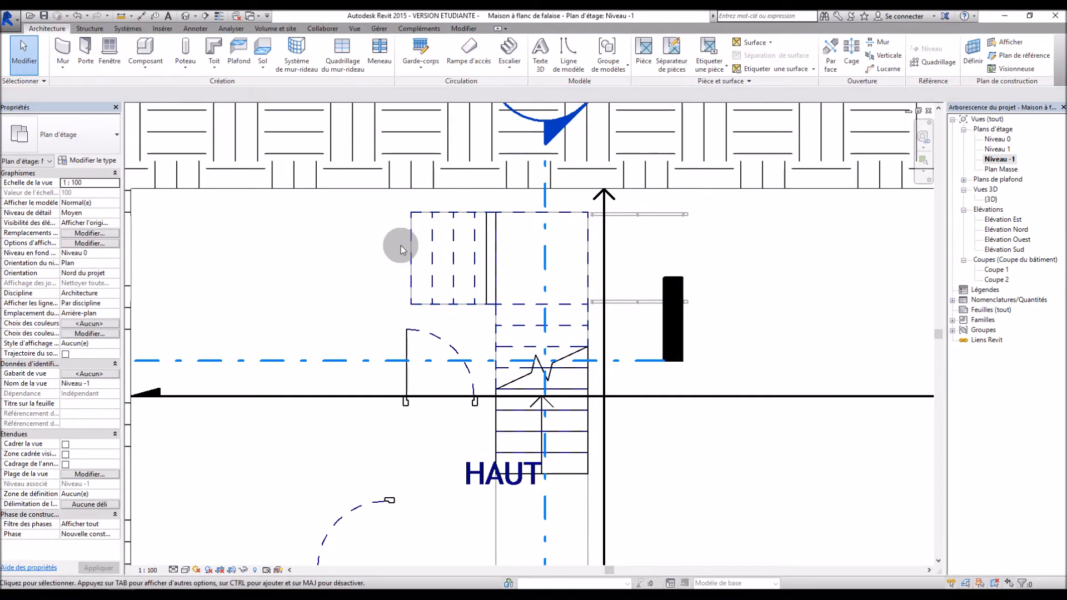
# Step: Return to the 3D view and remove the railings from the new stair run
pyautogui.doubleClick(991, 200)
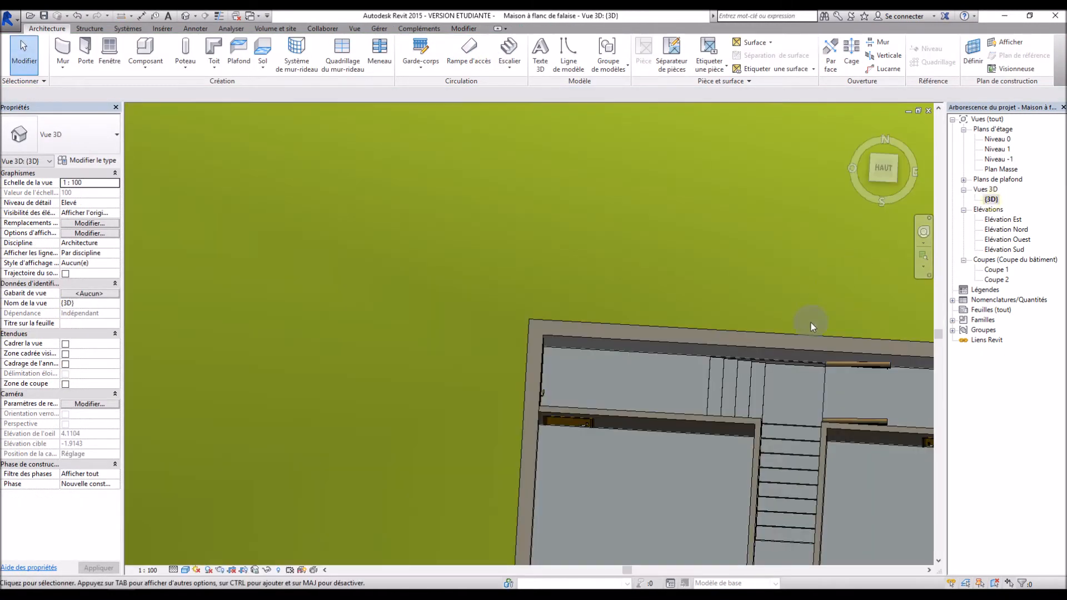
pyautogui.keyDown('shift'); pyautogui.moveTo(377, 361); pyautogui.dragTo(529, 239, button='middle'); pyautogui.keyUp('shift')
pyautogui.scroll(5, 838, 264)
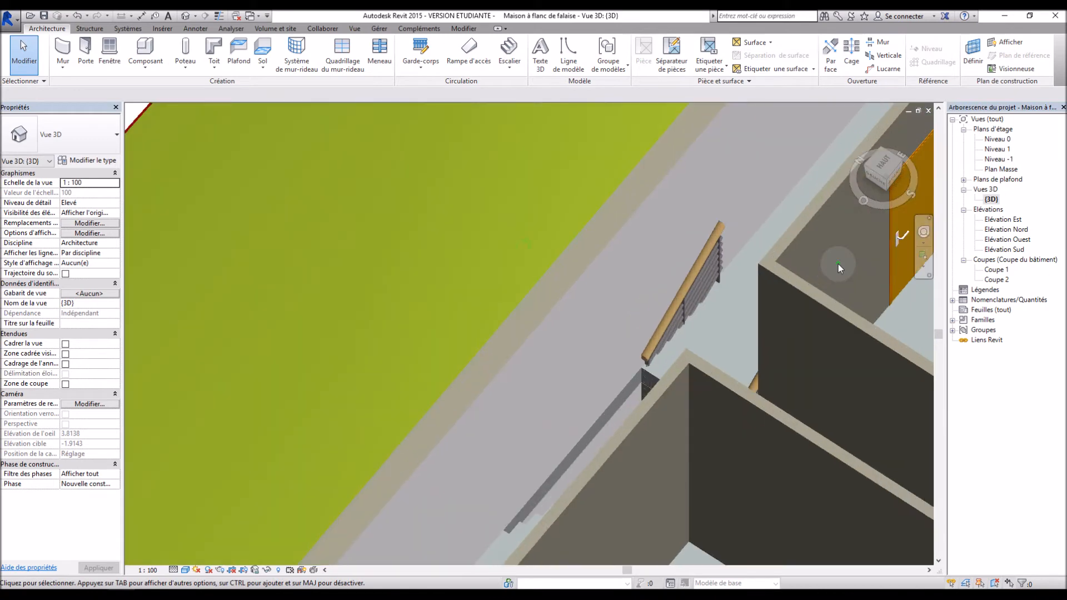
pyautogui.click(695, 265)
pyautogui.moveTo(699, 265); pyautogui.dragTo(481, 351)
pyautogui.keyDown('shift'); pyautogui.moveTo(481, 352); pyautogui.dragTo(533, 460, button='middle'); pyautogui.keyUp('shift')
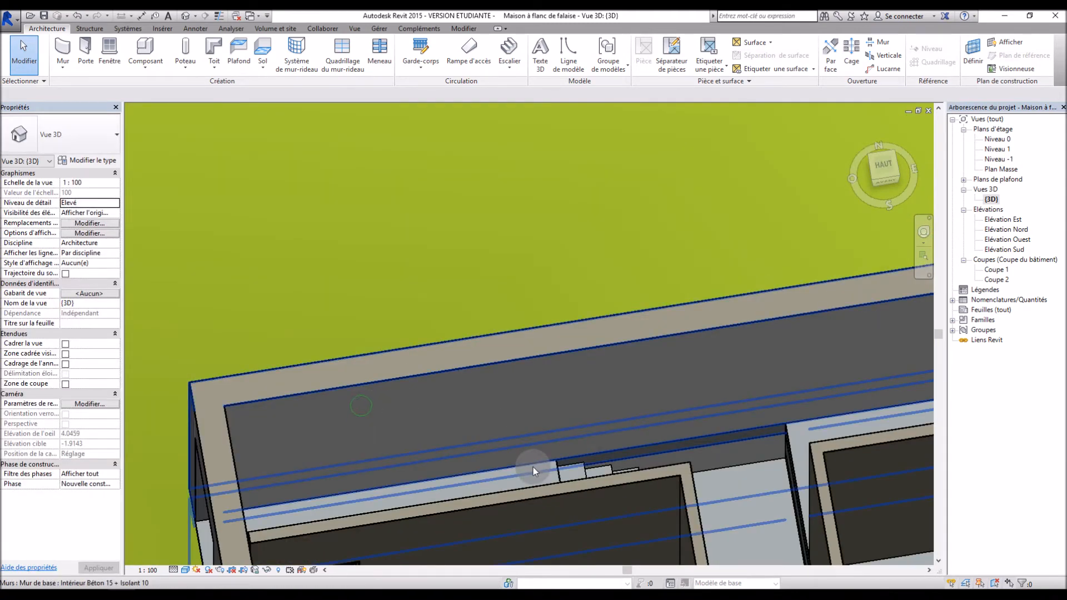
# Step: Edit the floor slab's boundary in the Niveau 0 plan and add boundary lines picked from the three outer edges of the new run
pyautogui.doubleClick(793, 451)
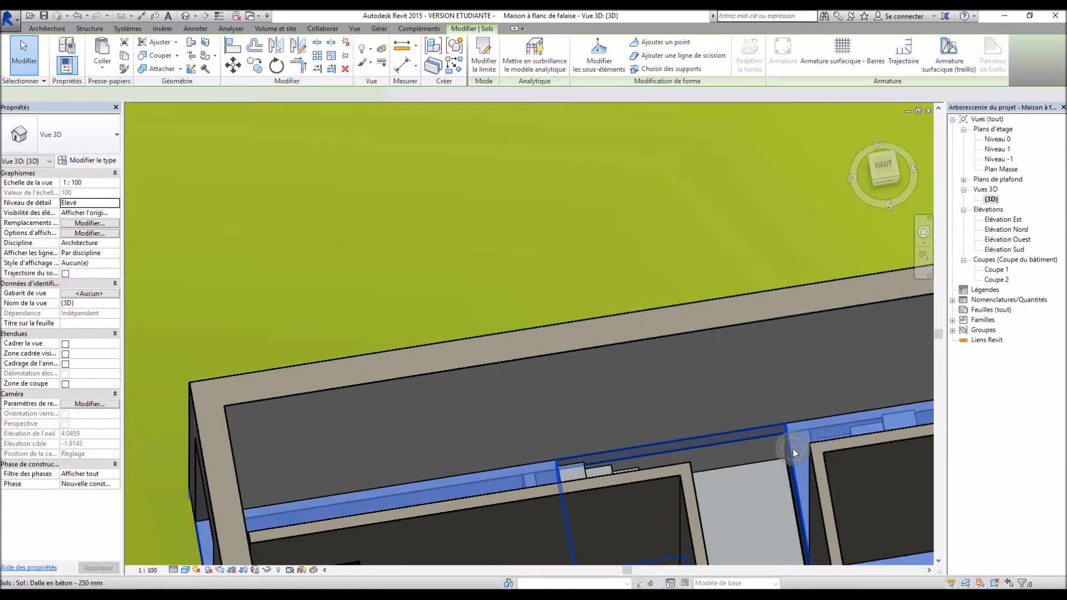
pyautogui.doubleClick(997, 140)
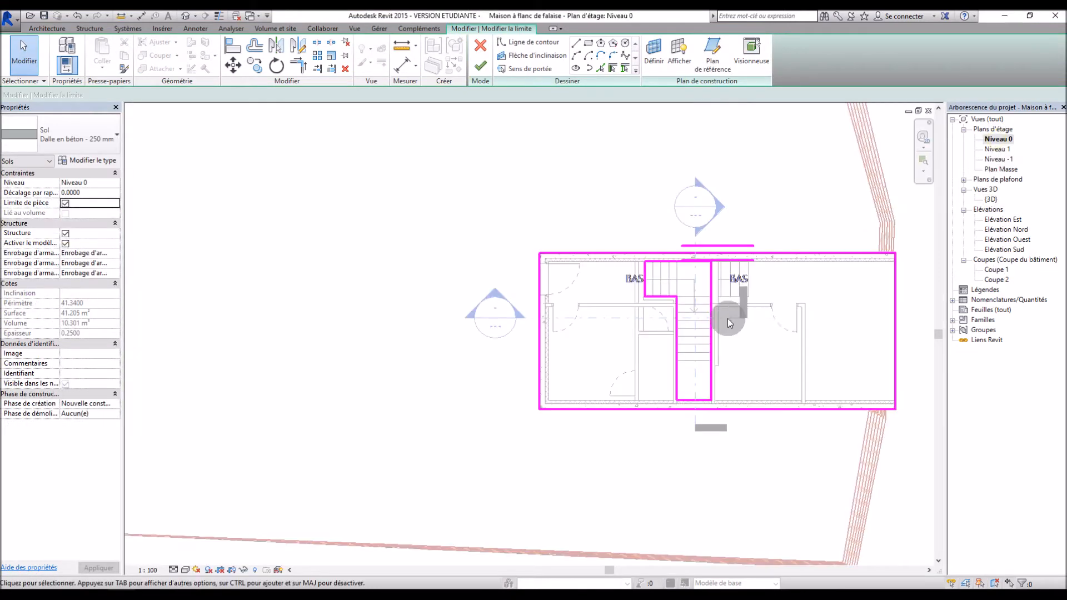
pyautogui.scroll(5, 728, 321)
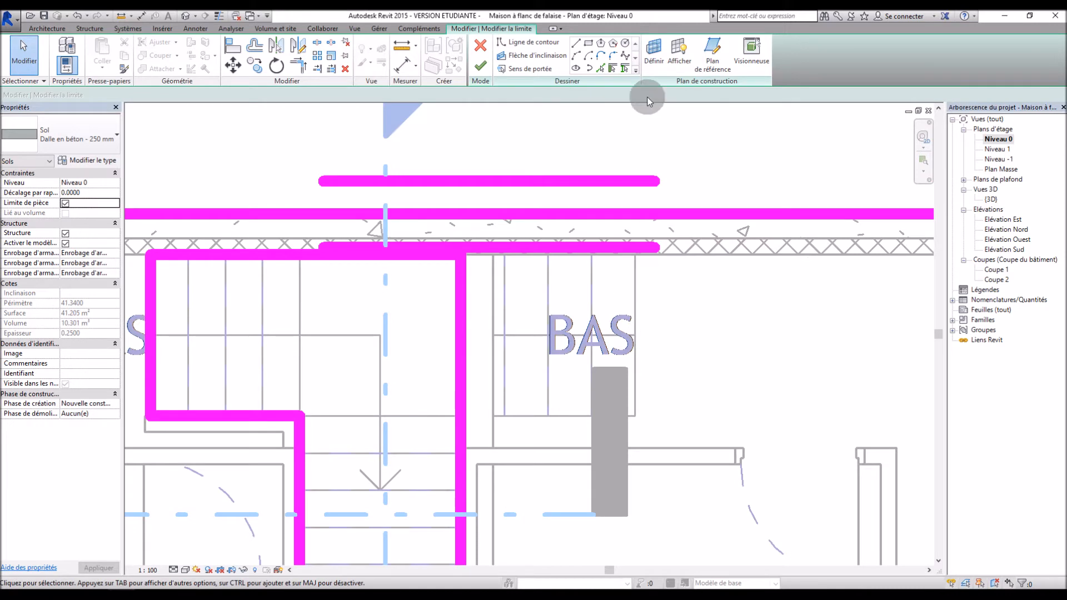
pyautogui.click(600, 68)
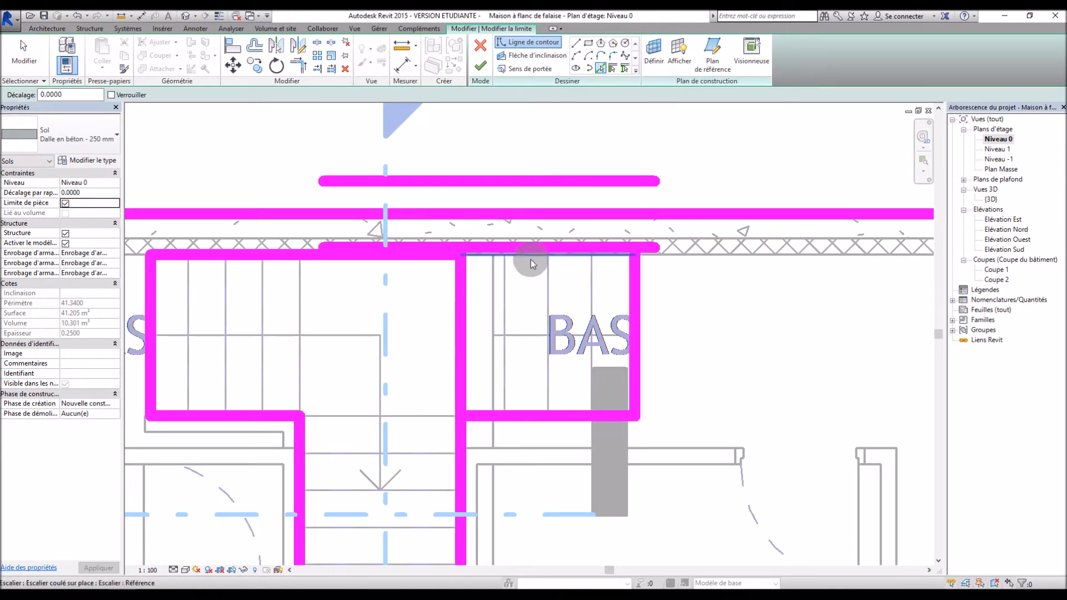
pyautogui.press('Escape')
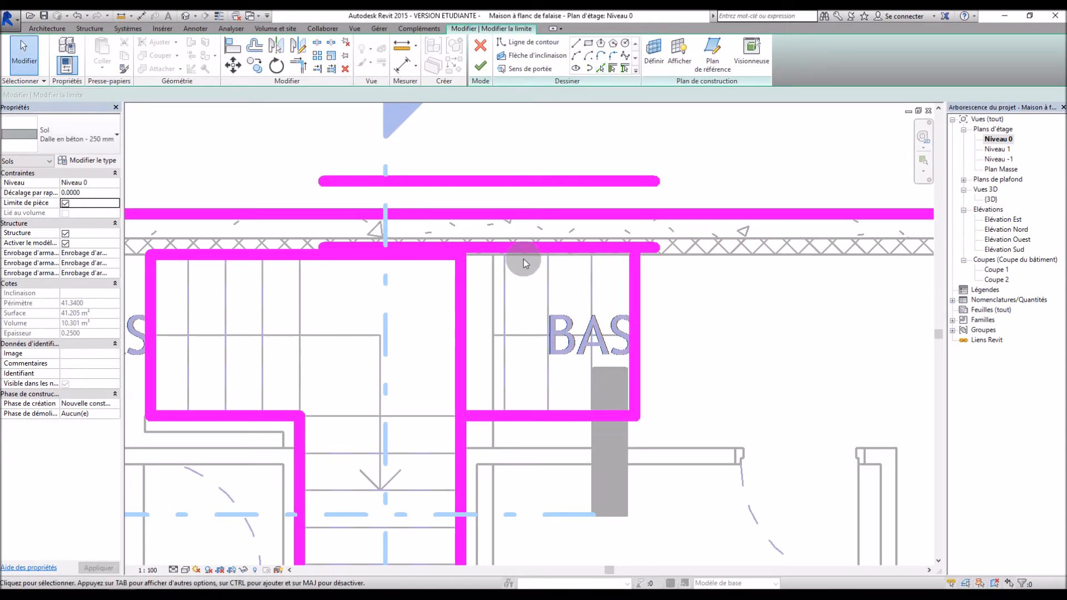
pyautogui.click(601, 69)
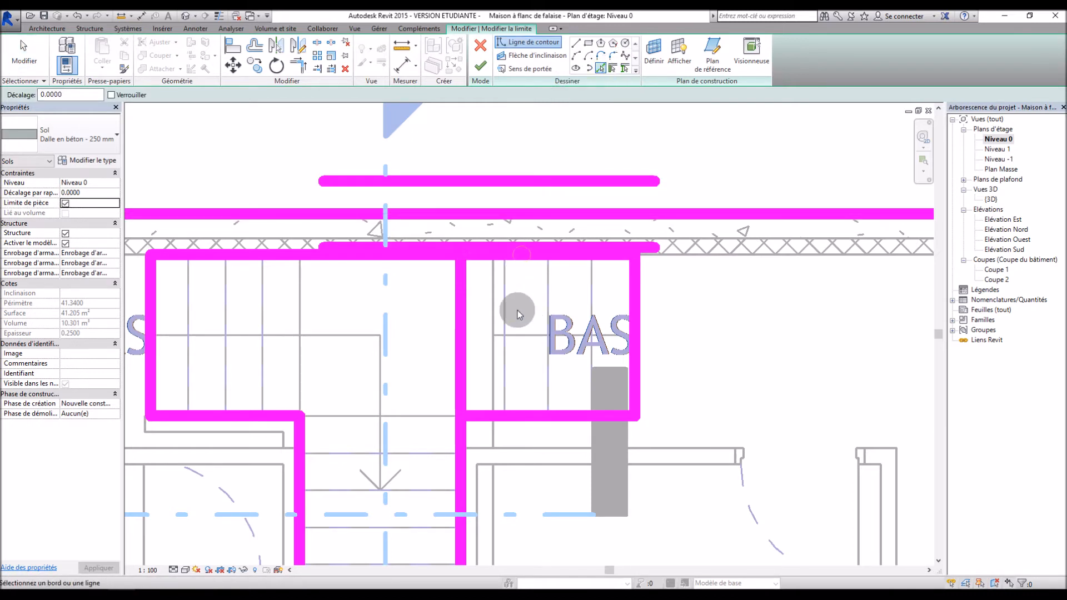
pyautogui.press('Escape')
# Step: Shorten the line dividing the two stair openings to the new run's inner edge, finish the boundary and attach the walls to the floor's base
pyautogui.click(463, 319)
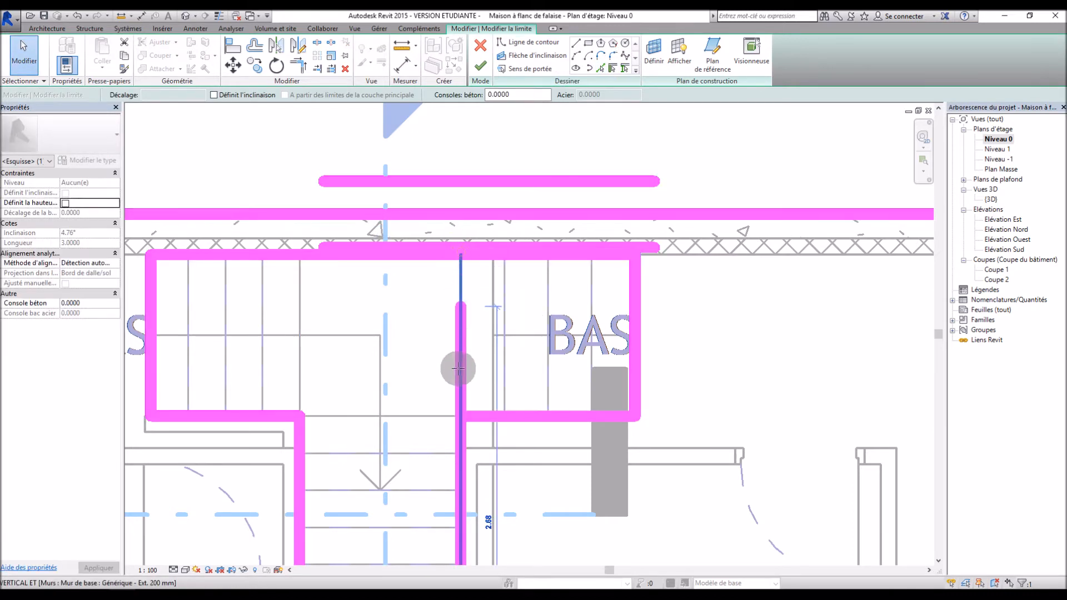
pyautogui.moveTo(464, 407); pyautogui.dragTo(466, 415)
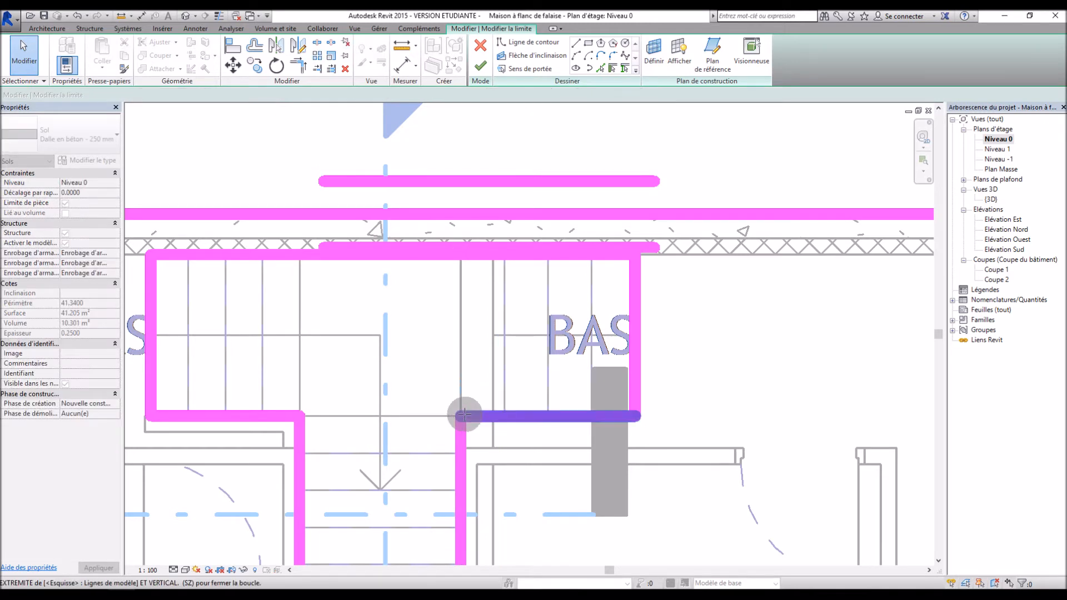
pyautogui.click(482, 68)
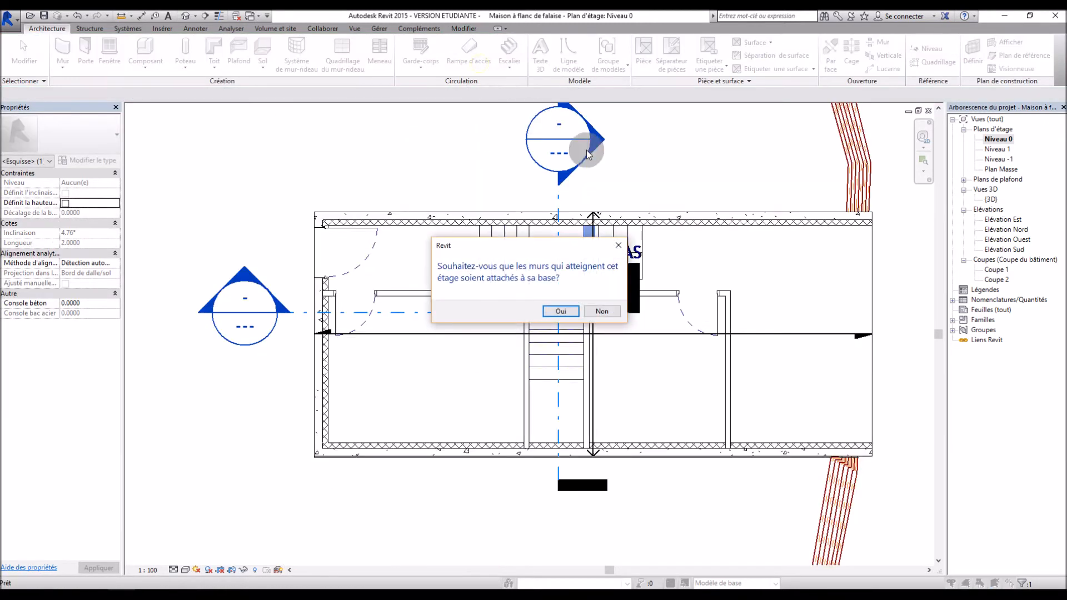
pyautogui.click(561, 311)
# Step: Inspect the enlarged floor opening in plan and return to the 3D view
pyautogui.scroll(5, 667, 219)
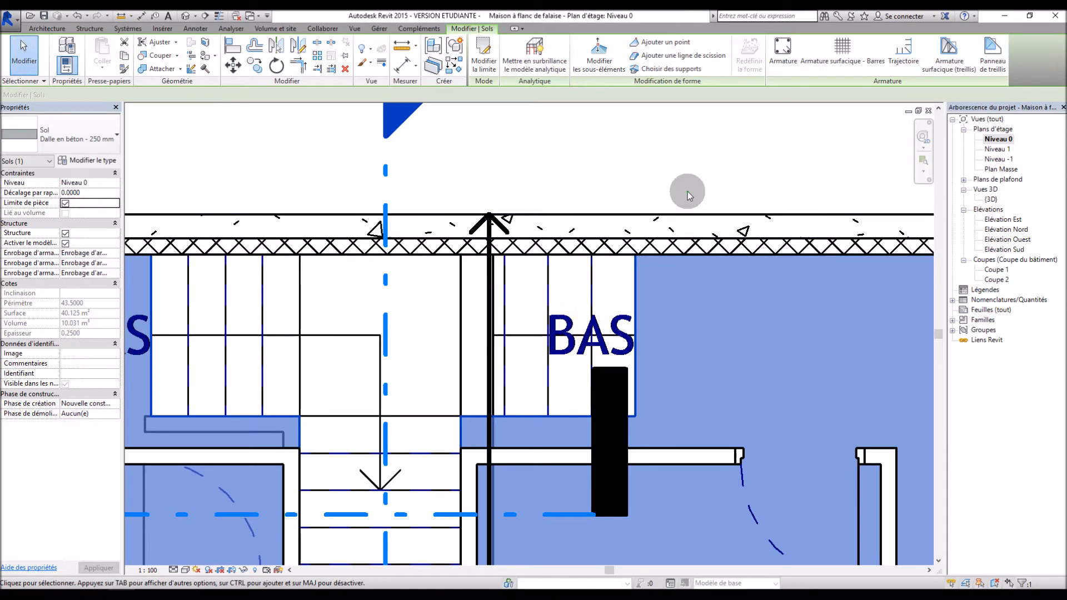
pyautogui.scroll(-4, 670, 192)
pyautogui.doubleClick(991, 199)
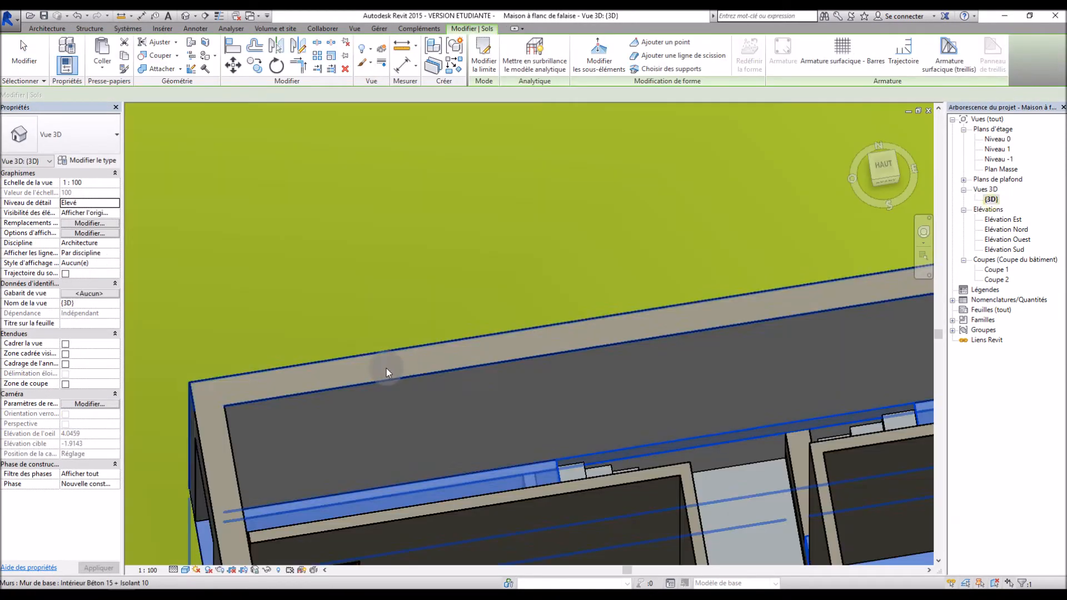
# Step: Open the profile of the 200 mm generic wall crossing the upper stair run for editing and switch to the Coupe 2 section
pyautogui.scroll(-3, 400, 401)
pyautogui.keyDown('shift'); pyautogui.moveTo(419, 399); pyautogui.dragTo(628, 428, button='middle'); pyautogui.keyUp('shift')
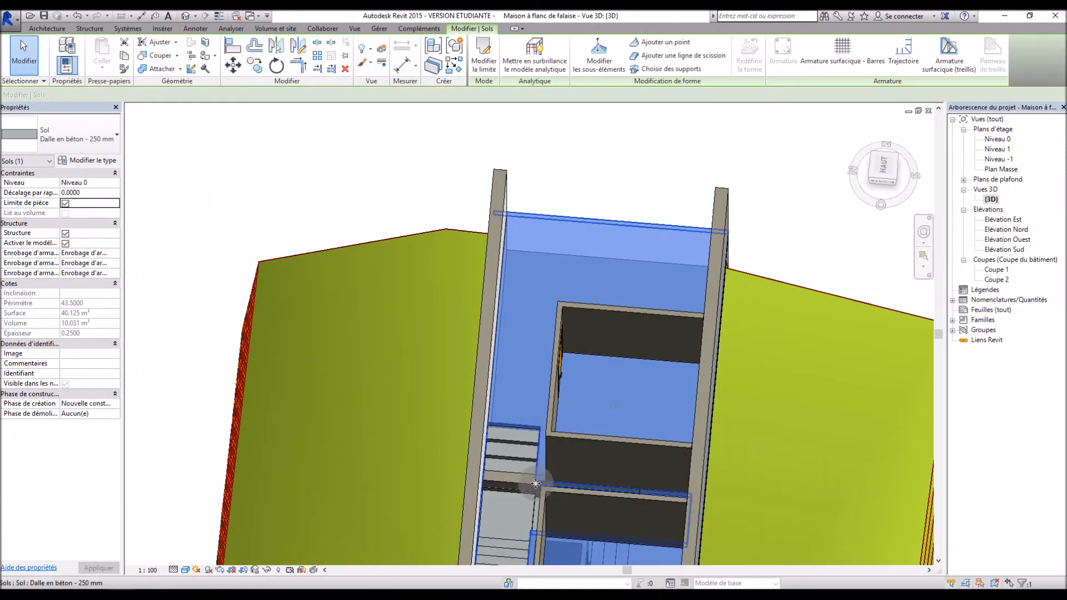
pyautogui.scroll(3, 538, 481)
pyautogui.keyDown('shift'); pyautogui.moveTo(512, 485); pyautogui.dragTo(449, 411, button='middle'); pyautogui.keyUp('shift')
pyautogui.scroll(-3, 475, 336)
pyautogui.keyDown('shift'); pyautogui.moveTo(506, 377); pyautogui.dragTo(442, 382, button='middle'); pyautogui.keyUp('shift')
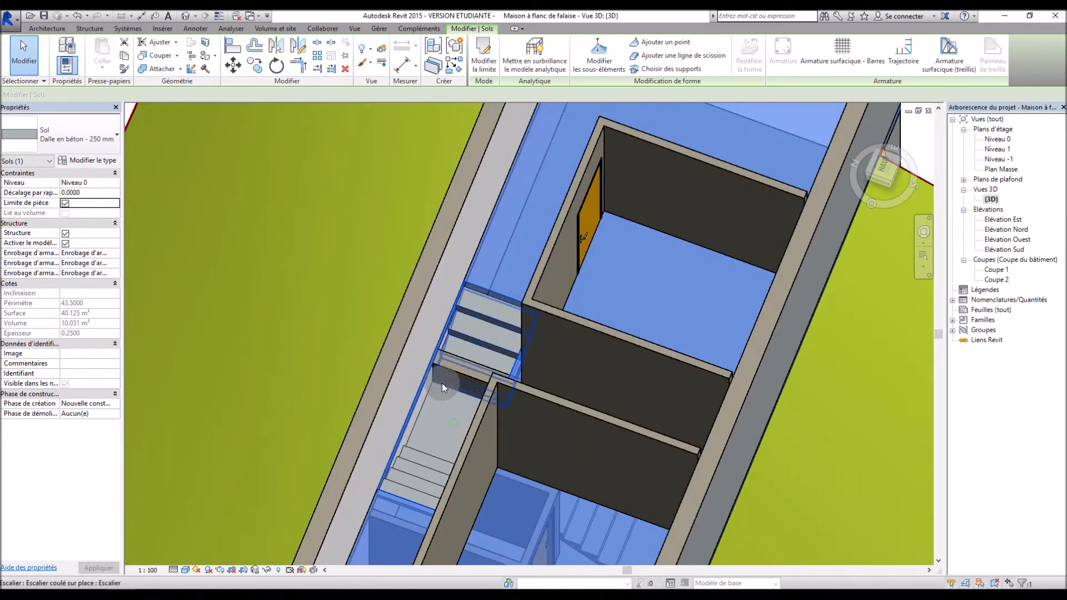
pyautogui.click(454, 369)
pyautogui.doubleClick(455, 369)
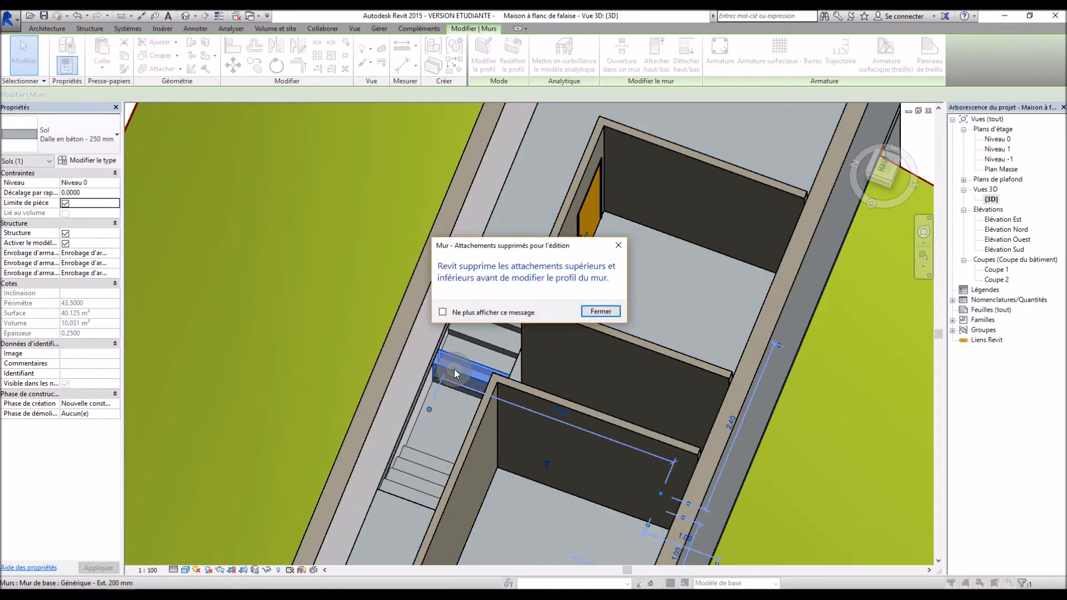
pyautogui.click(612, 313)
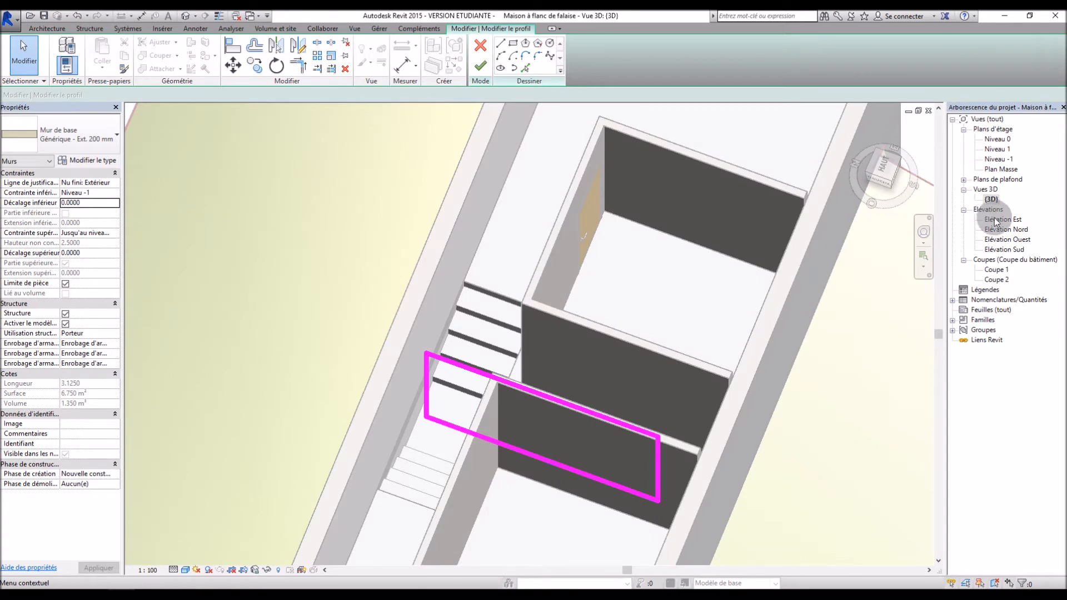
pyautogui.doubleClick(994, 280)
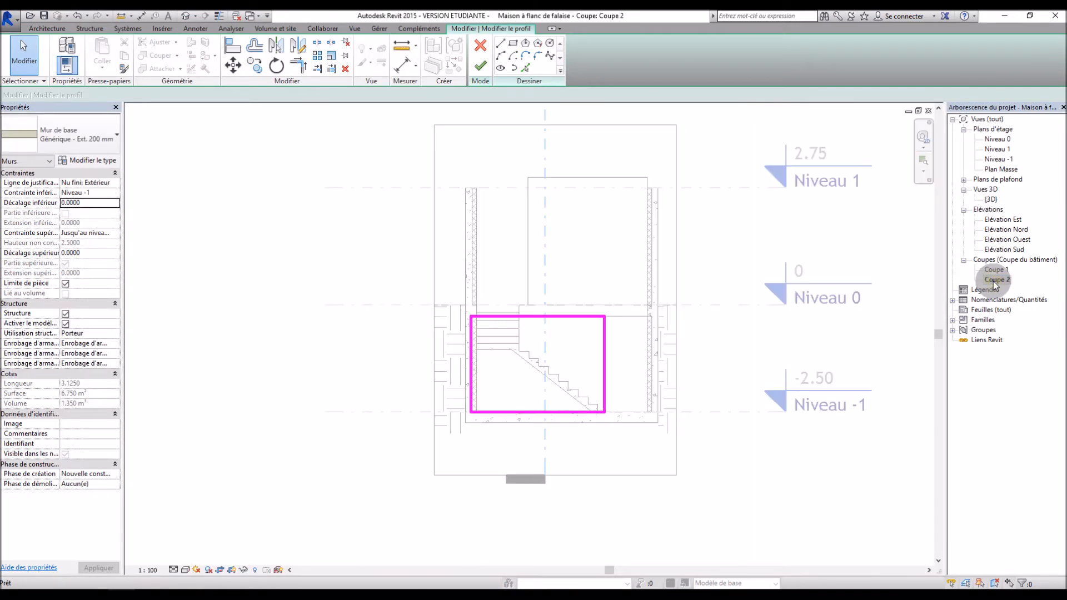
pyautogui.scroll(6, 492, 358)
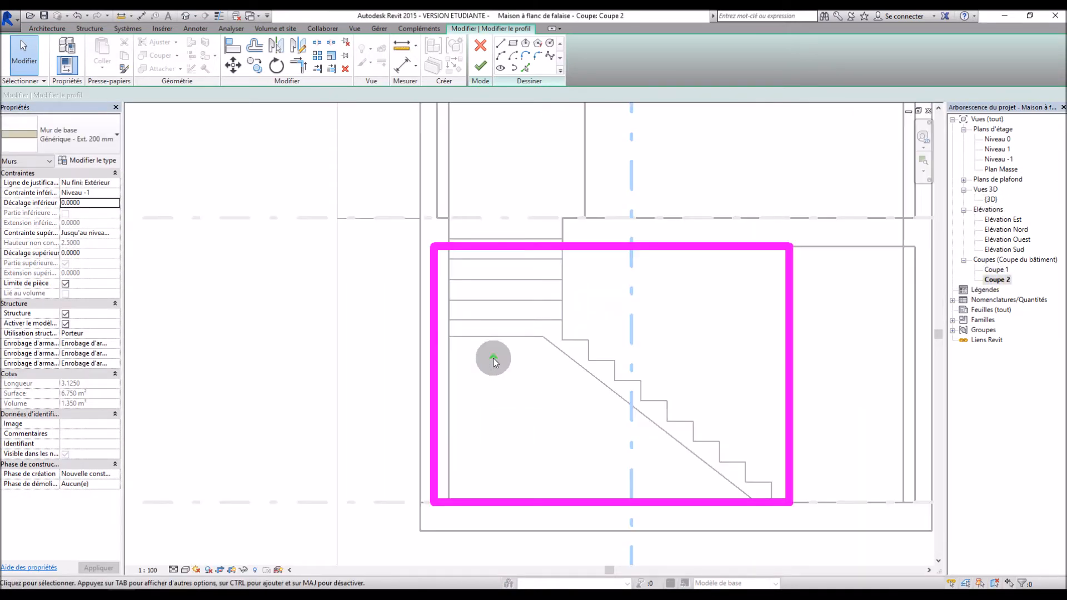
# Step: Draw a profile line along the landing's underside and a vertical line about 0.79 m high from its inner end to the wall's top edge
pyautogui.click(498, 44)
pyautogui.click(616, 162)
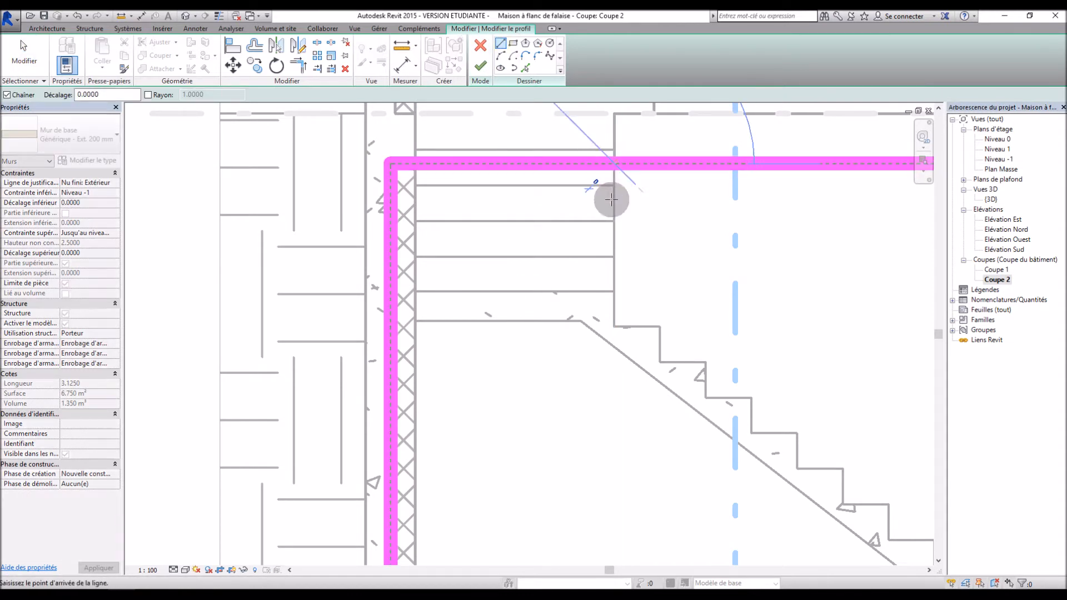
pyautogui.press('Escape')
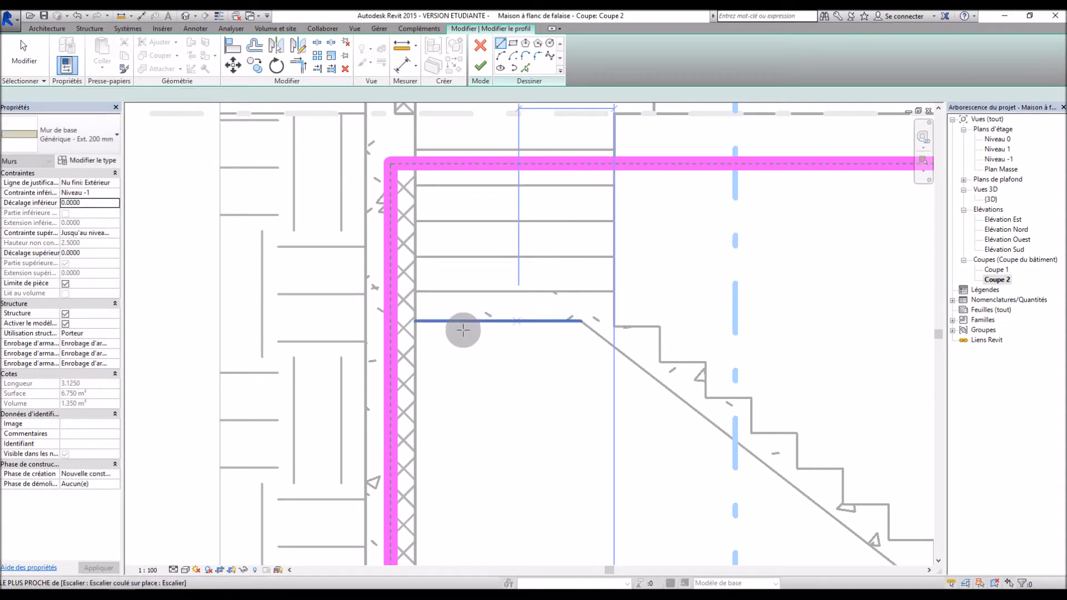
pyautogui.click(414, 321)
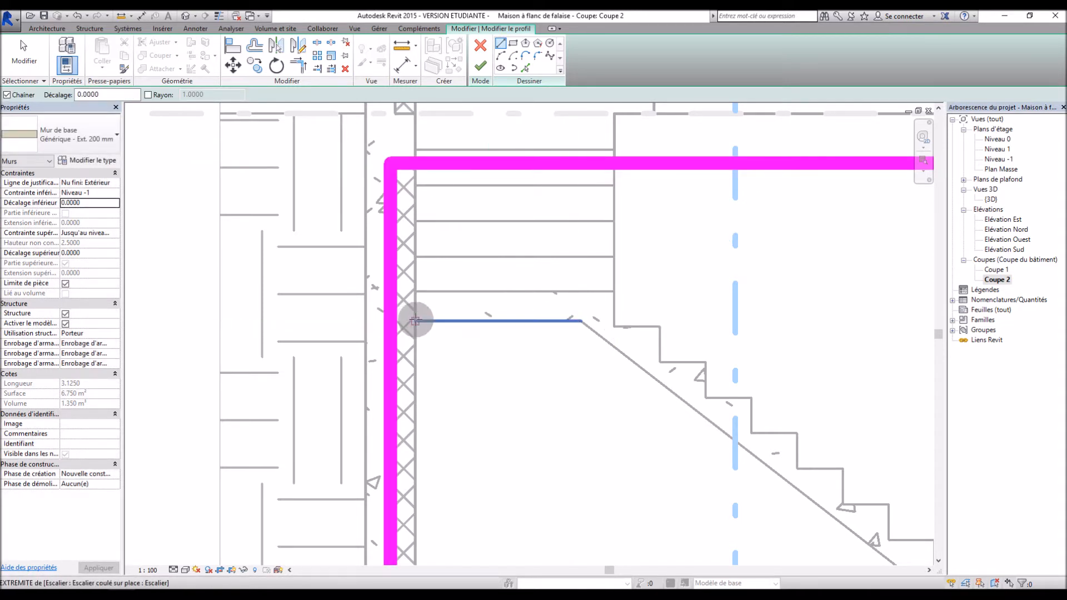
pyautogui.click(616, 321)
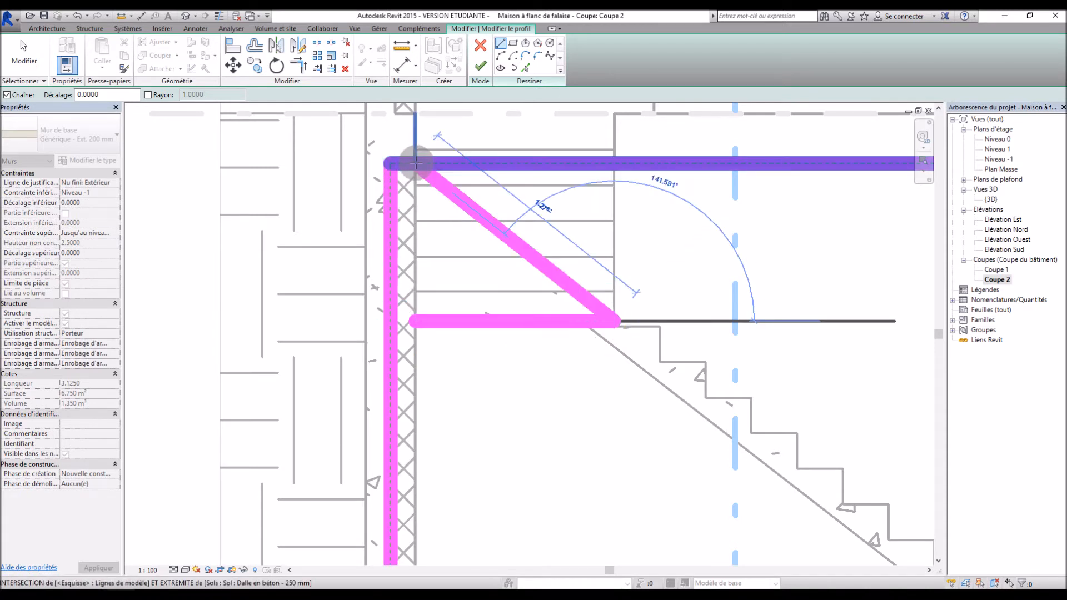
pyautogui.click(615, 162)
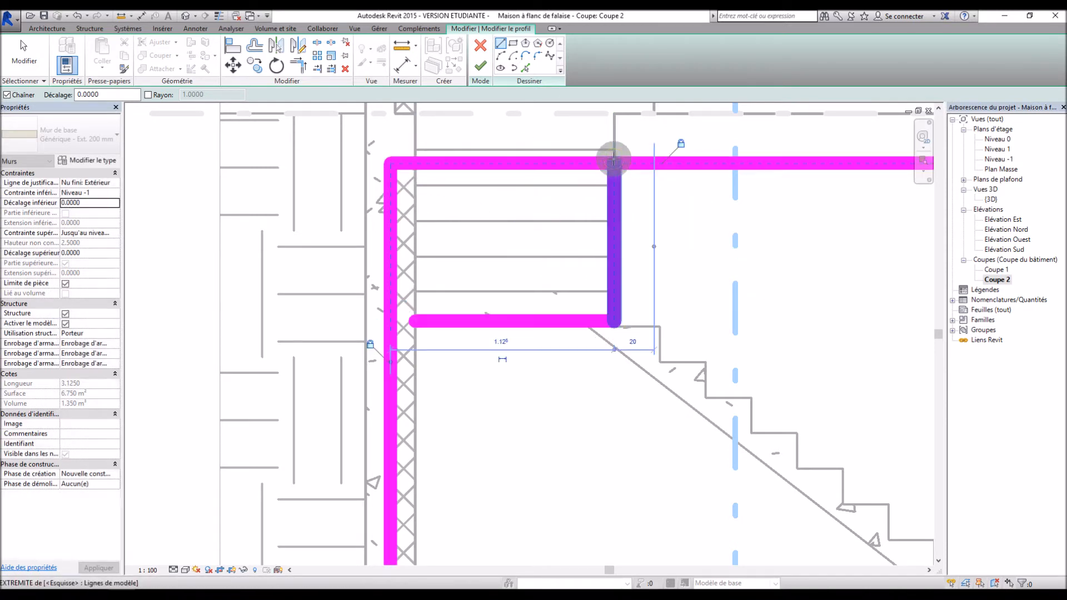
pyautogui.click(415, 163)
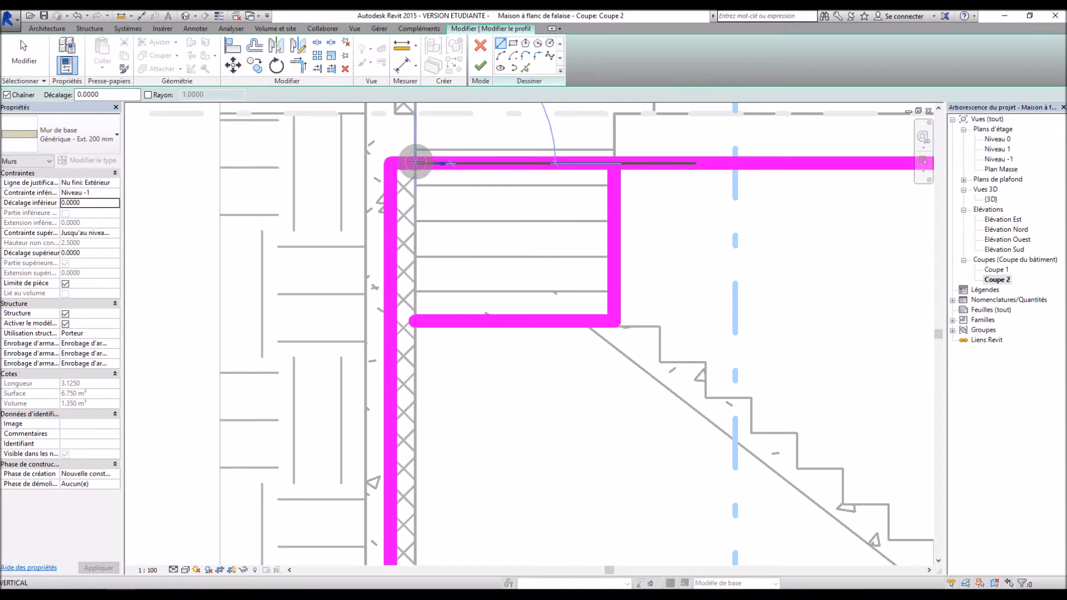
pyautogui.click(417, 320)
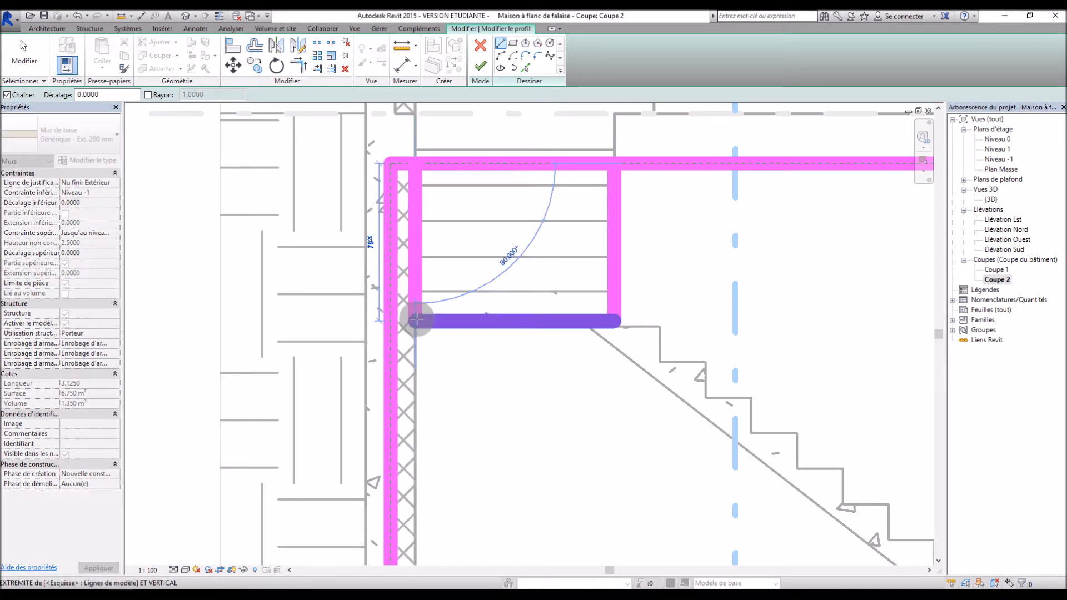
pyautogui.press('Escape')
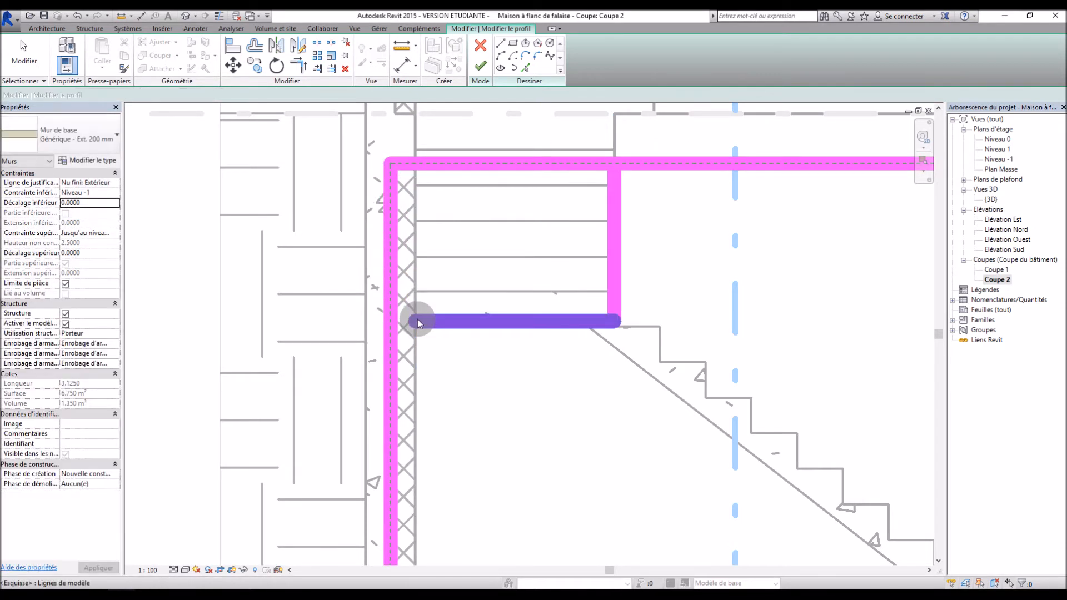
pyautogui.press('Escape')
# Step: Extend the horizontal line to the wall's outer side, trim the side and top lines to the new notch, and finish the profile
pyautogui.click(418, 323)
pyautogui.moveTo(417, 321); pyautogui.dragTo(392, 321)
pyautogui.click(383, 226)
pyautogui.moveTo(383, 166)
pyautogui.mouseDown()
pyautogui.moveTo(399, 275)
pyautogui.moveTo(392, 322)
pyautogui.mouseUp()
pyautogui.click(389, 164)
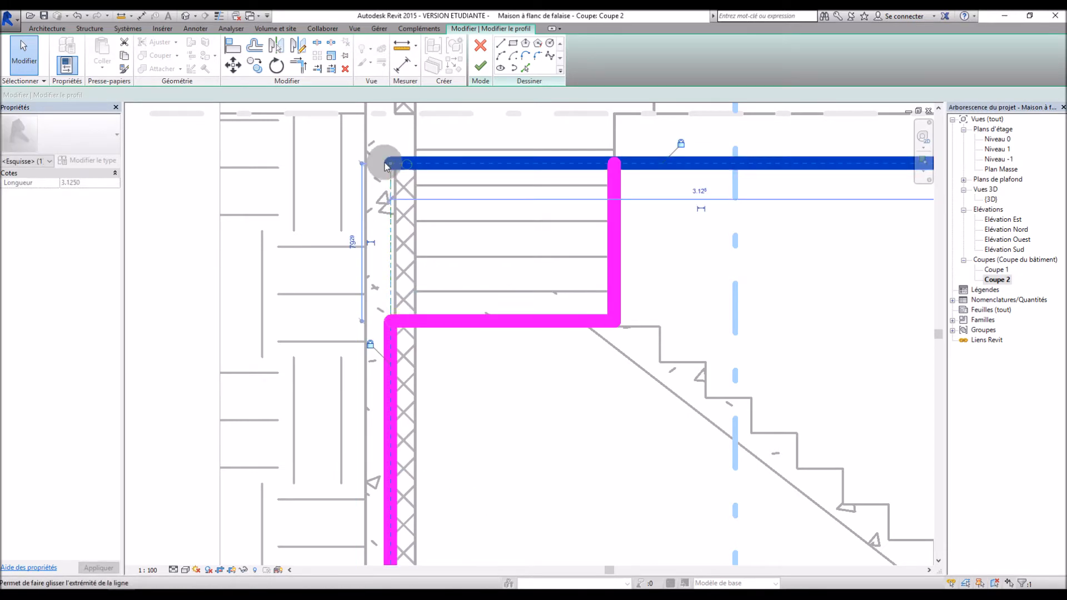
pyautogui.moveTo(389, 164); pyautogui.dragTo(465, 164)
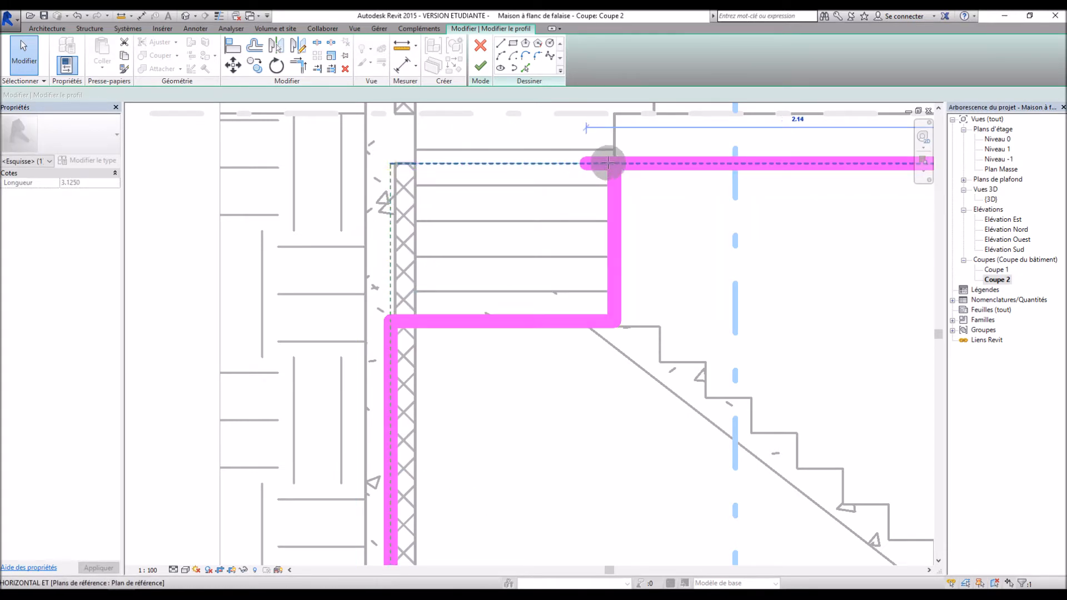
pyautogui.moveTo(611, 162); pyautogui.dragTo(612, 162)
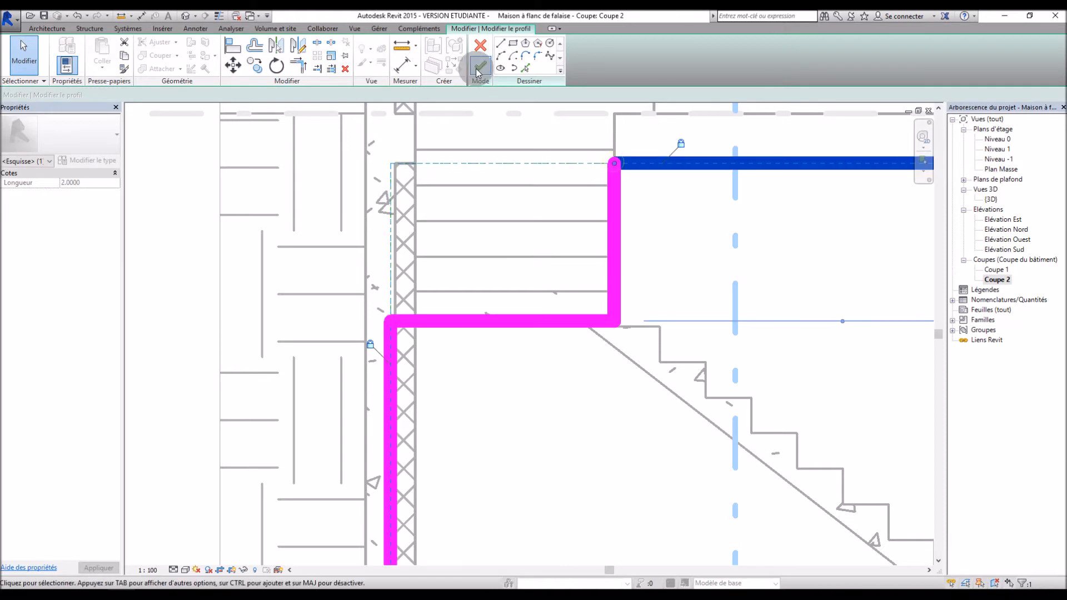
pyautogui.click(479, 67)
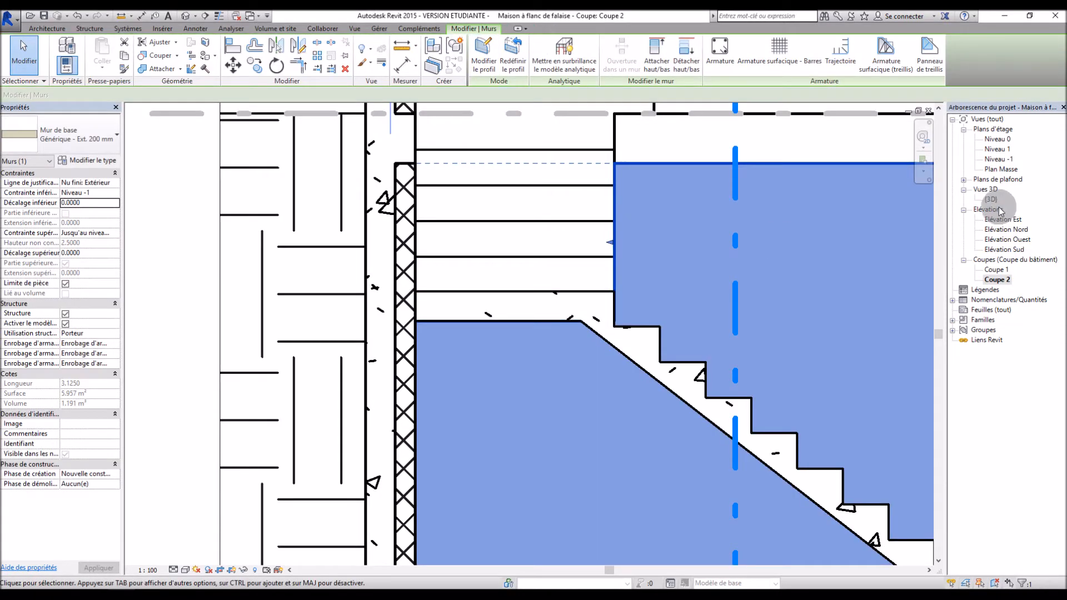
# Step: Return to the 3D view and examine the notched wall around the upper stair run and from the open end of the building
pyautogui.doubleClick(992, 200)
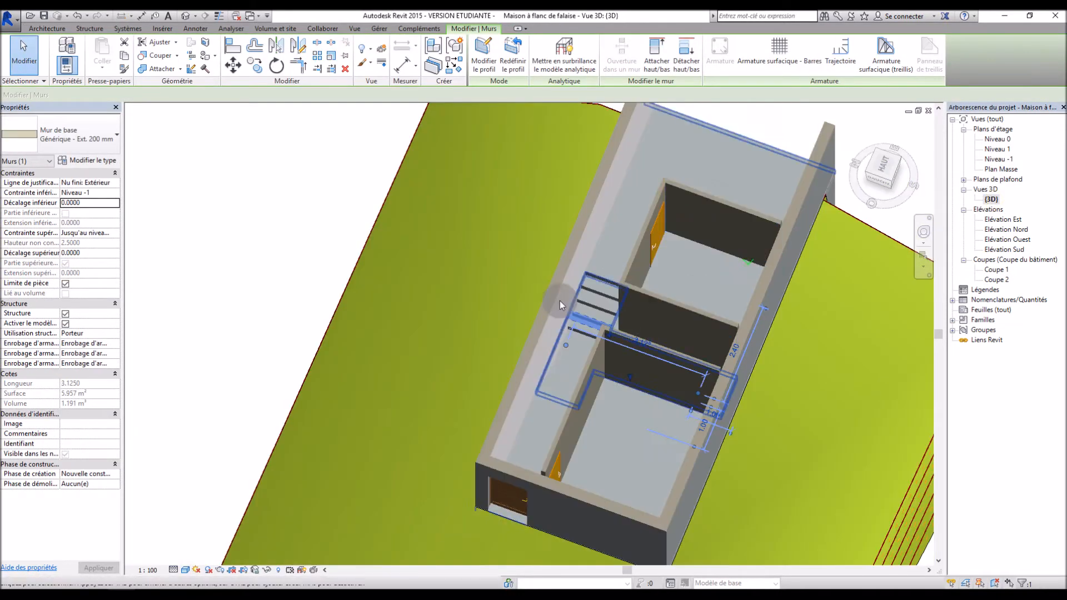
pyautogui.click(291, 231)
pyautogui.moveTo(618, 365)
pyautogui.keyDown('shift'); pyautogui.mouseDown(button='middle')
pyautogui.moveTo(690, 293)
pyautogui.moveTo(696, 323)
pyautogui.moveTo(631, 357)
pyautogui.mouseUp(button='middle'); pyautogui.keyUp('shift')
pyautogui.scroll(6, 631, 356)
pyautogui.keyDown('shift'); pyautogui.moveTo(566, 359); pyautogui.dragTo(607, 405, button='middle'); pyautogui.keyUp('shift')
pyautogui.keyDown('shift'); pyautogui.moveTo(668, 389); pyautogui.dragTo(569, 393, button='middle'); pyautogui.keyUp('shift')
pyautogui.scroll(-5, 571, 384)
pyautogui.keyDown('shift'); pyautogui.moveTo(723, 350); pyautogui.dragTo(692, 394, button='middle'); pyautogui.keyUp('shift')
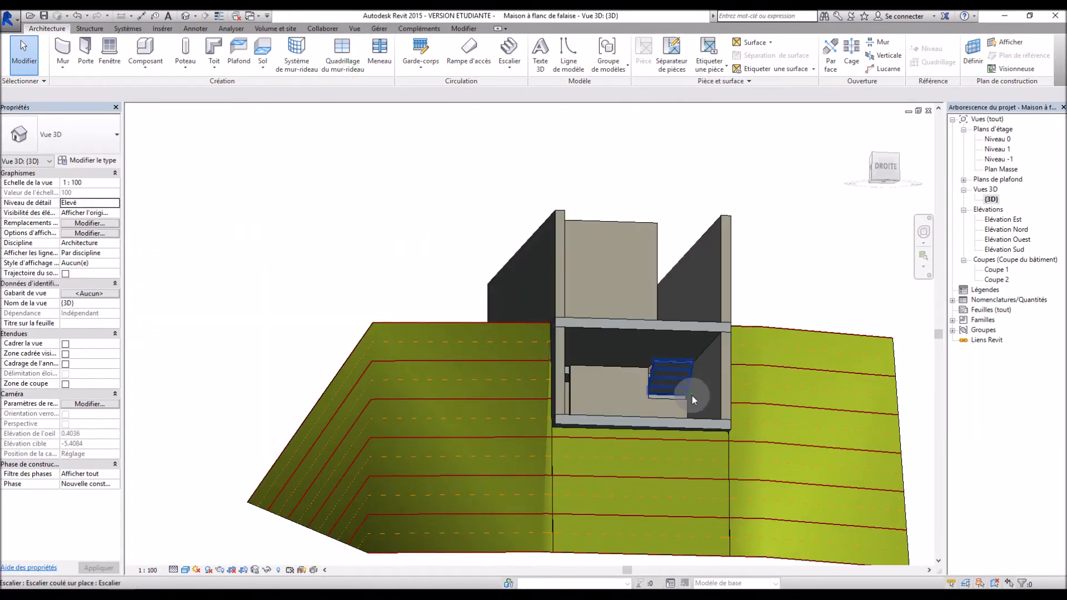
# Step: Reopen the notched wall's profile in Coupe 2, raise the notch's lower edge to the landing's top surface, and finish the profile
pyautogui.scroll(8, 692, 395)
pyautogui.keyDown('shift'); pyautogui.moveTo(645, 448); pyautogui.dragTo(701, 480, button='middle'); pyautogui.keyUp('shift')
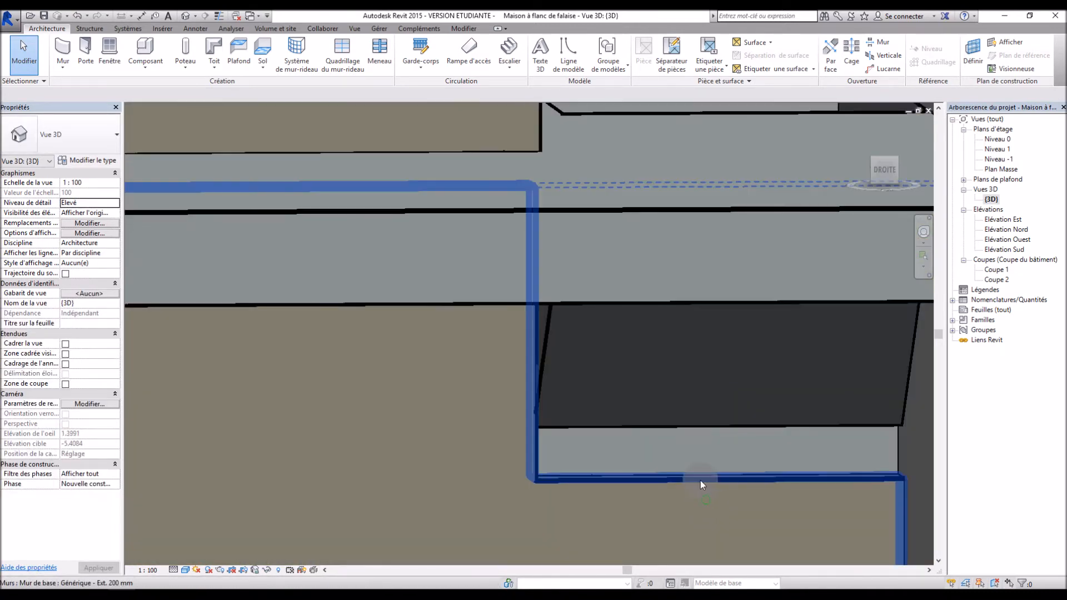
pyautogui.click(700, 480)
pyautogui.doubleClick(700, 481)
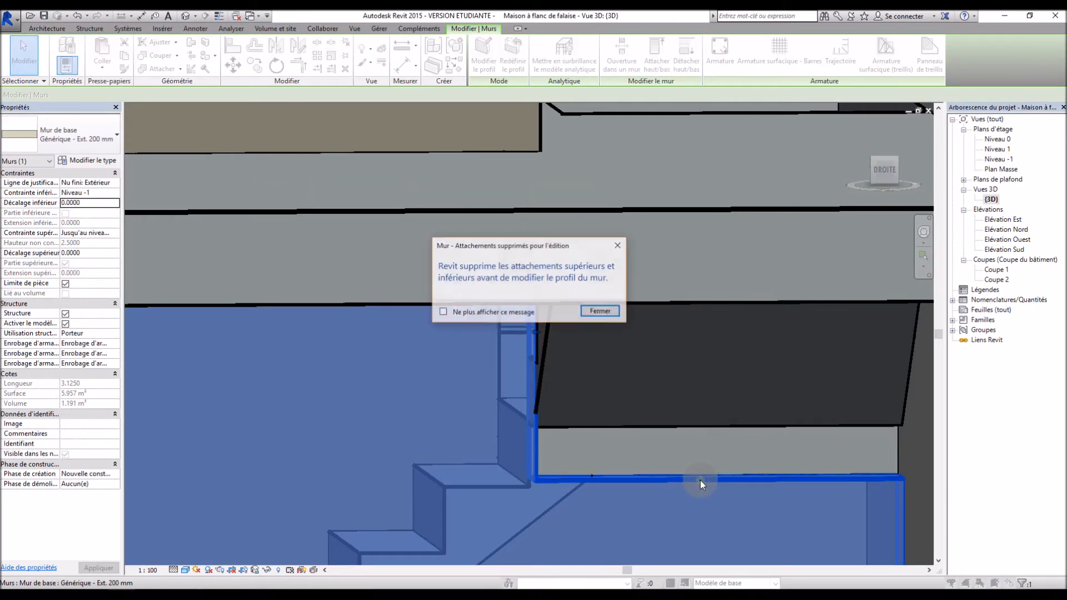
pyautogui.click(610, 310)
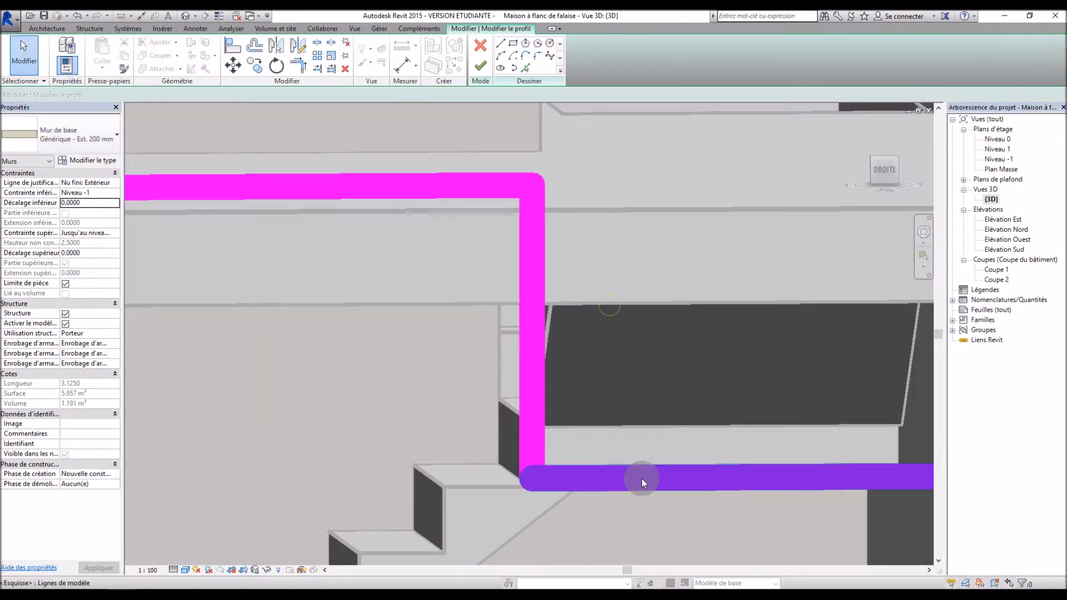
pyautogui.keyDown('shift'); pyautogui.moveTo(630, 410); pyautogui.dragTo(648, 455, button='middle'); pyautogui.keyUp('shift')
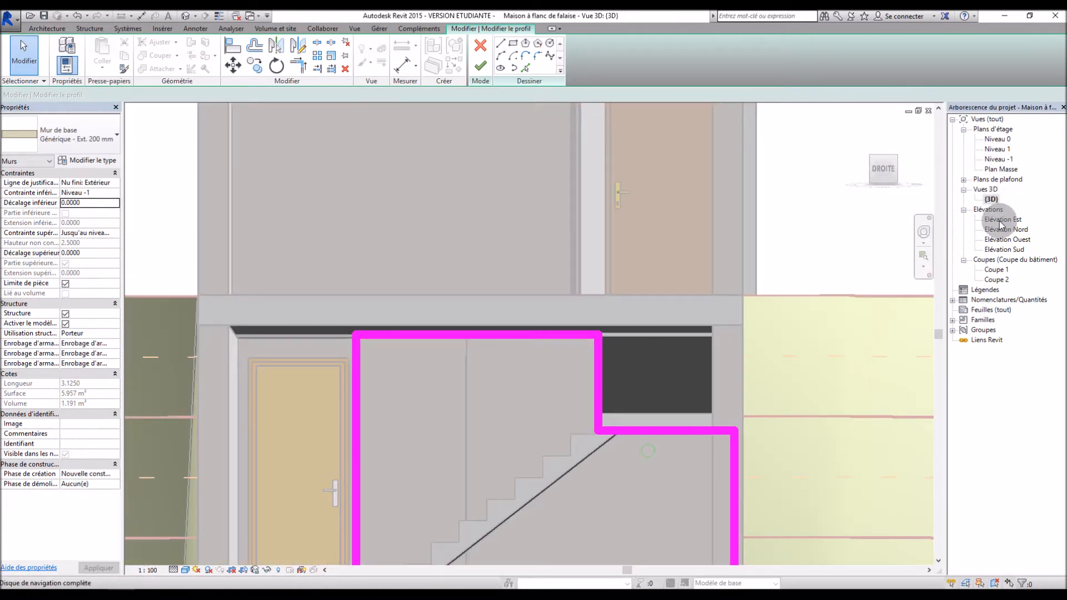
pyautogui.doubleClick(994, 279)
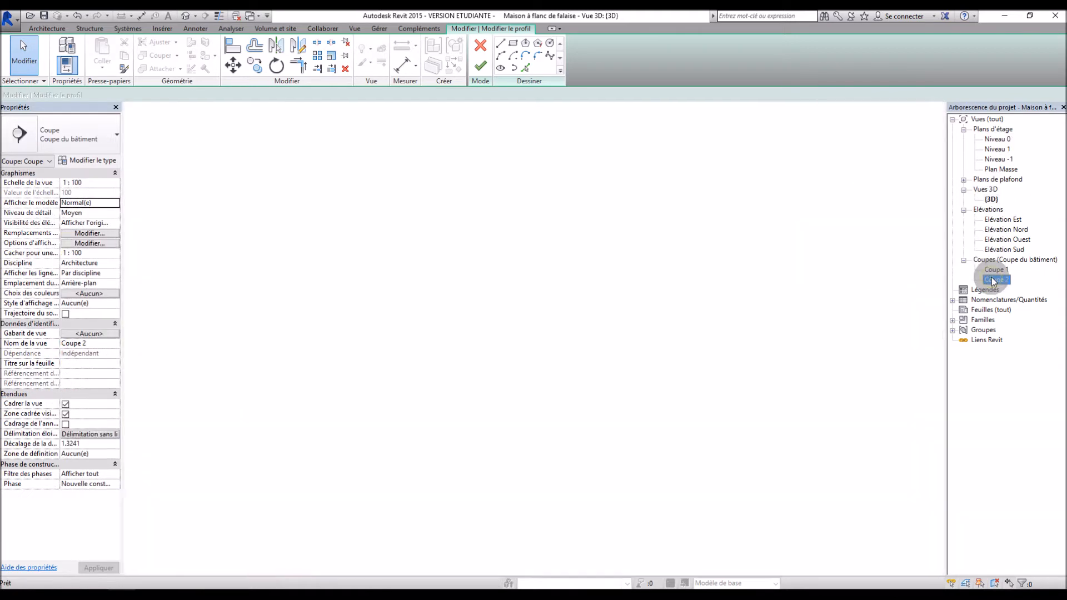
pyautogui.moveTo(573, 321); pyautogui.dragTo(578, 293)
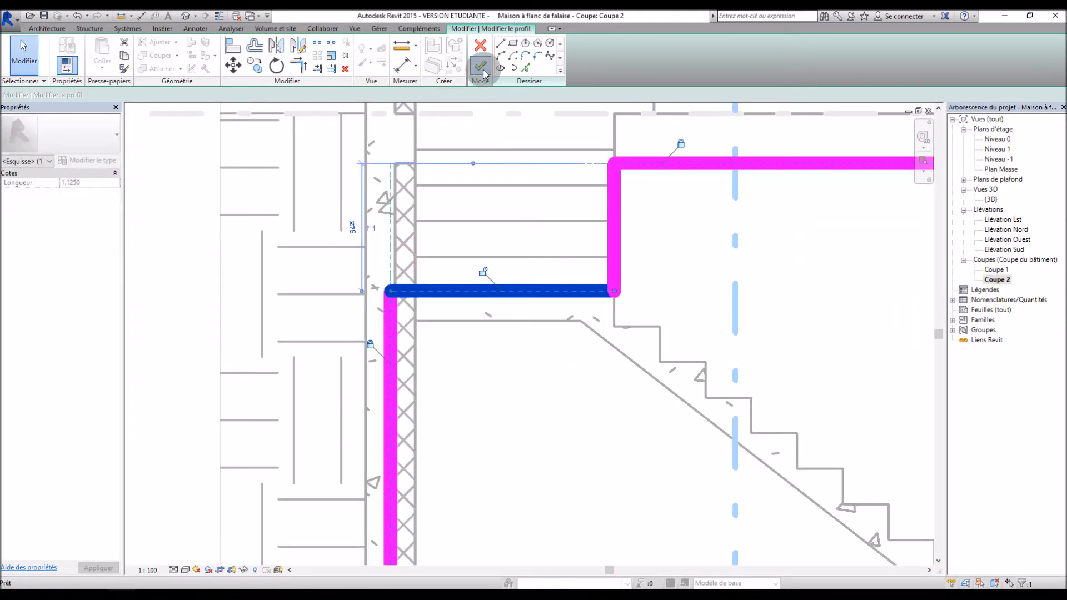
pyautogui.click(481, 66)
# Step: Return to the 3D view and examine the corrected wall, the stair runs and the floor opening from several sides and from above
pyautogui.doubleClick(992, 199)
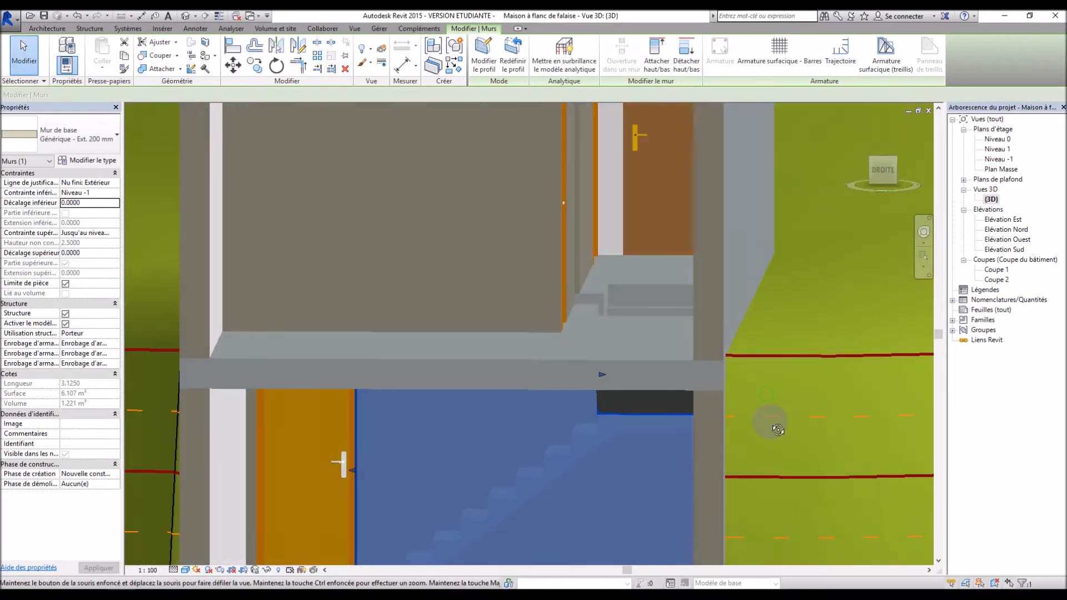
pyautogui.keyDown('shift'); pyautogui.moveTo(770, 422); pyautogui.dragTo(815, 406, button='middle'); pyautogui.keyUp('shift')
pyautogui.click(842, 356)
pyautogui.scroll(-3, 842, 356)
pyautogui.keyDown('shift'); pyautogui.moveTo(822, 443); pyautogui.dragTo(733, 373, button='middle'); pyautogui.keyUp('shift')
pyautogui.keyDown('shift'); pyautogui.moveTo(783, 412); pyautogui.dragTo(699, 363, button='middle'); pyautogui.keyUp('shift')
pyautogui.scroll(-4, 691, 355)
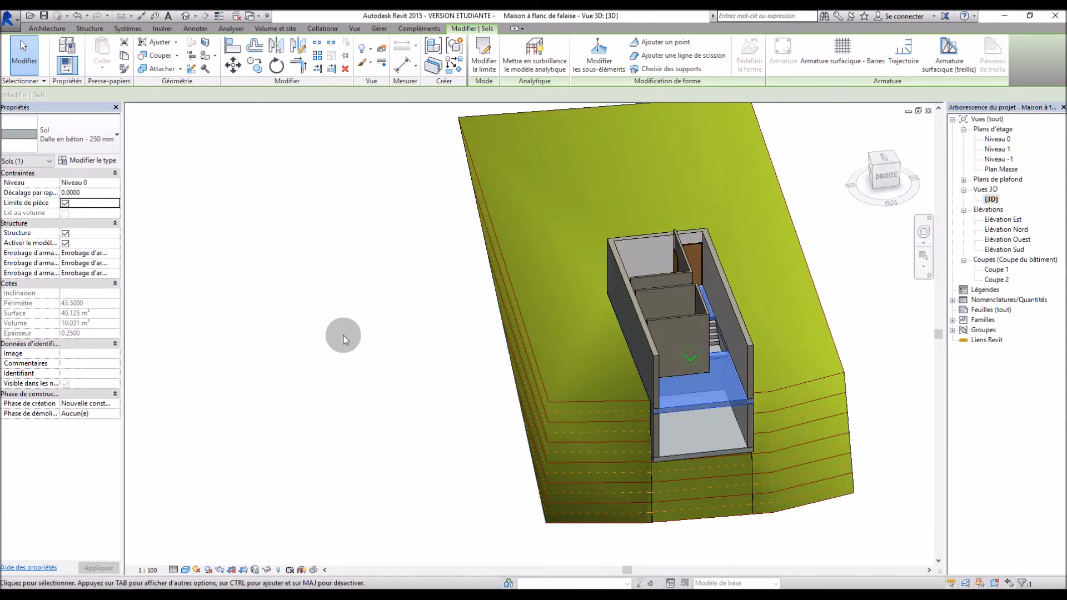
pyautogui.click(343, 335)
pyautogui.keyDown('shift'); pyautogui.moveTo(755, 426); pyautogui.dragTo(775, 374, button='middle'); pyautogui.keyUp('shift')
pyautogui.scroll(6, 717, 374)
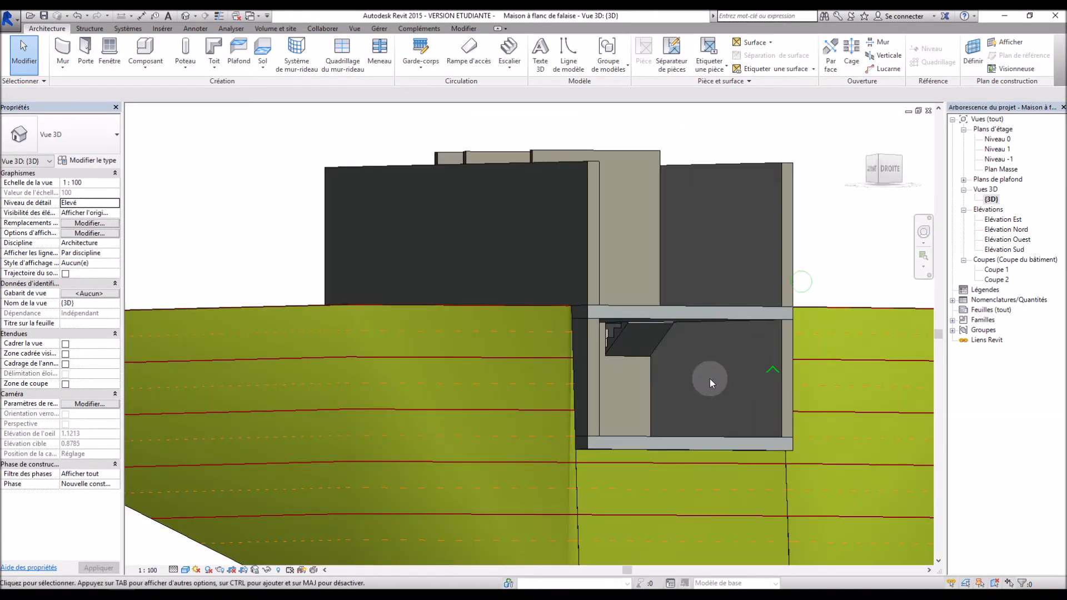
pyautogui.keyDown('shift'); pyautogui.moveTo(635, 407); pyautogui.dragTo(759, 402, button='middle'); pyautogui.keyUp('shift')
pyautogui.scroll(-5, 759, 402)
pyautogui.scroll(4, 517, 338)
pyautogui.keyDown('shift'); pyautogui.moveTo(595, 311); pyautogui.dragTo(927, 364, button='middle'); pyautogui.keyUp('shift')
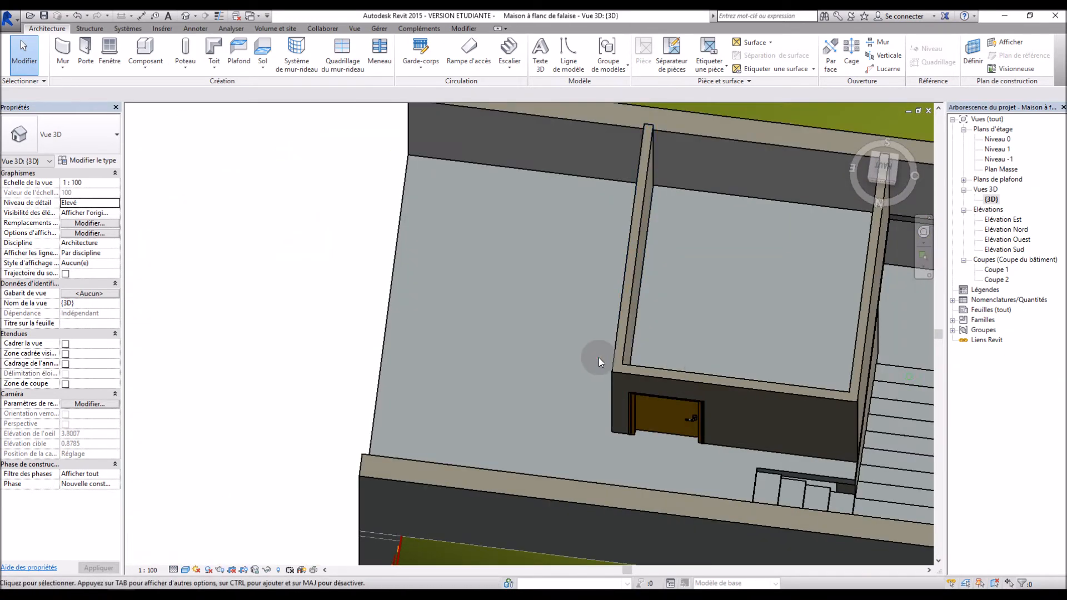
pyautogui.scroll(-4, 599, 359)
pyautogui.scroll(2, 774, 406)
pyautogui.keyDown('shift'); pyautogui.moveTo(772, 405); pyautogui.dragTo(786, 435, button='middle'); pyautogui.keyUp('shift')
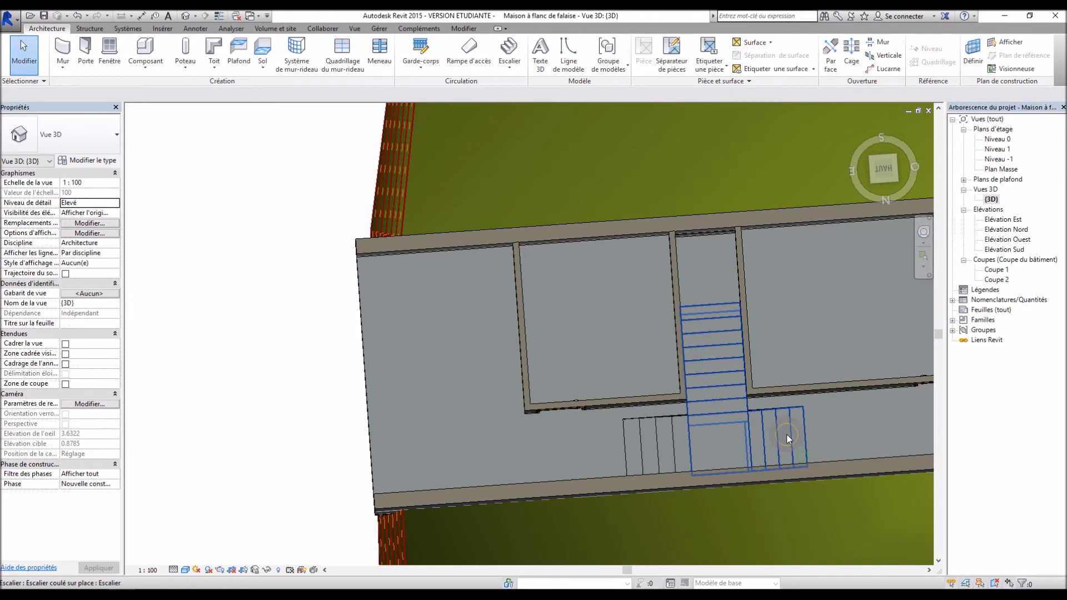
# Step: Open the properties of the run type Profondeur de structure 80 mm used by the Monobloc stair between the two levels
pyautogui.click(786, 434)
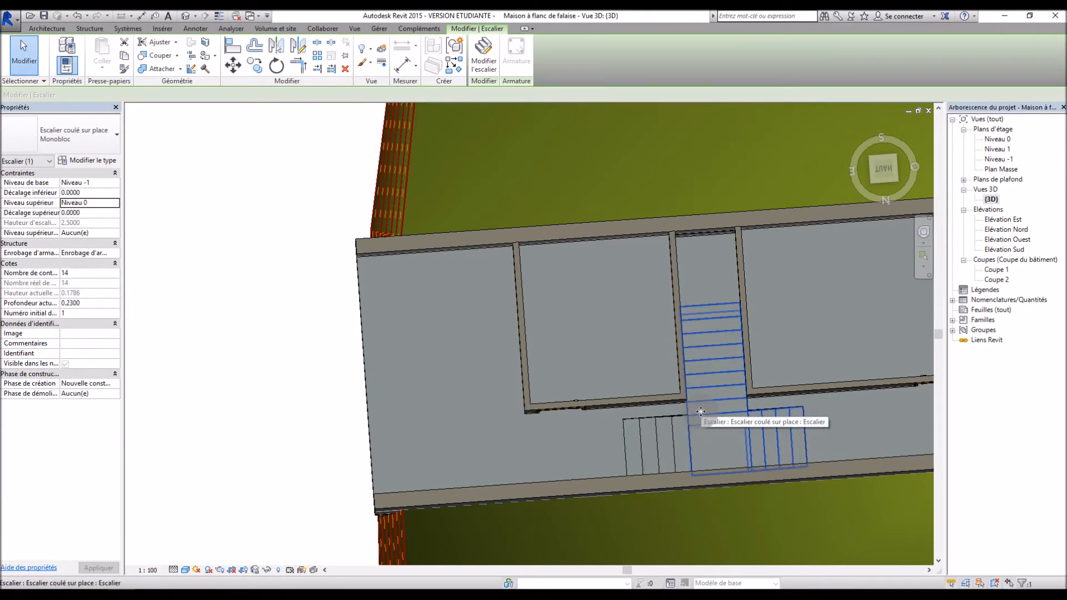
pyautogui.click(94, 161)
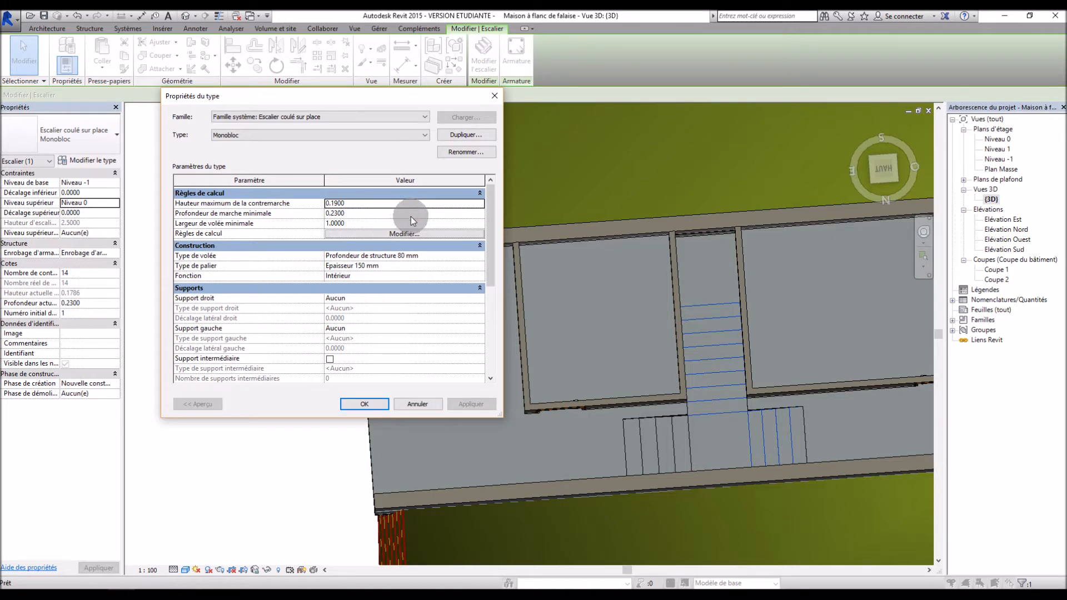
pyautogui.scroll(-3, 411, 215)
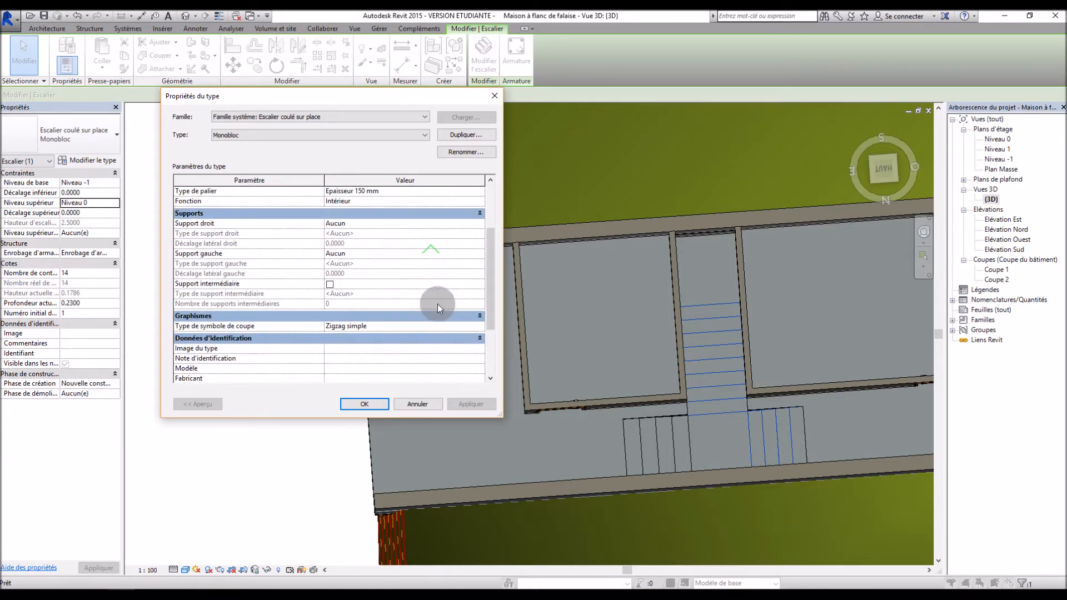
pyautogui.scroll(3, 437, 303)
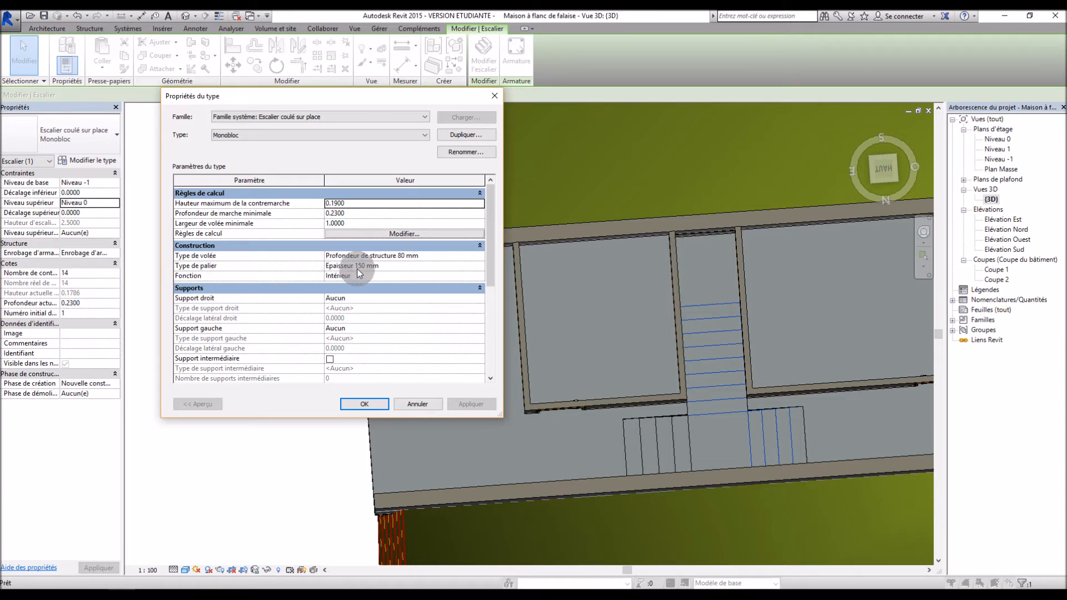
pyautogui.click(389, 255)
pyautogui.click(479, 255)
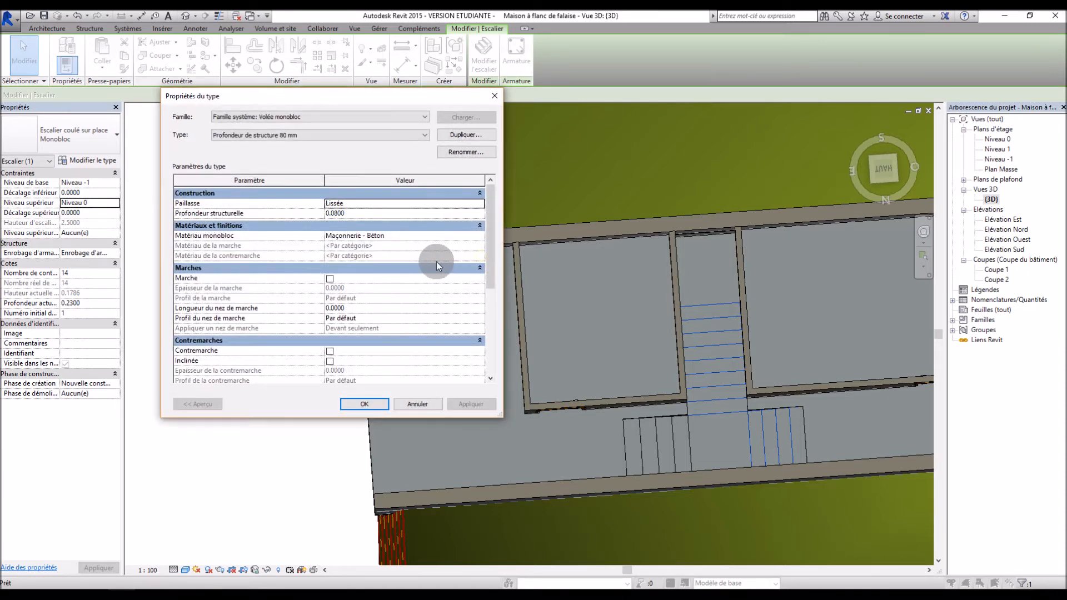
# Step: Set the run type's monolithic material to Cerisier, apply it and leave the stair's type properties
pyautogui.click(482, 236)
pyautogui.click(481, 235)
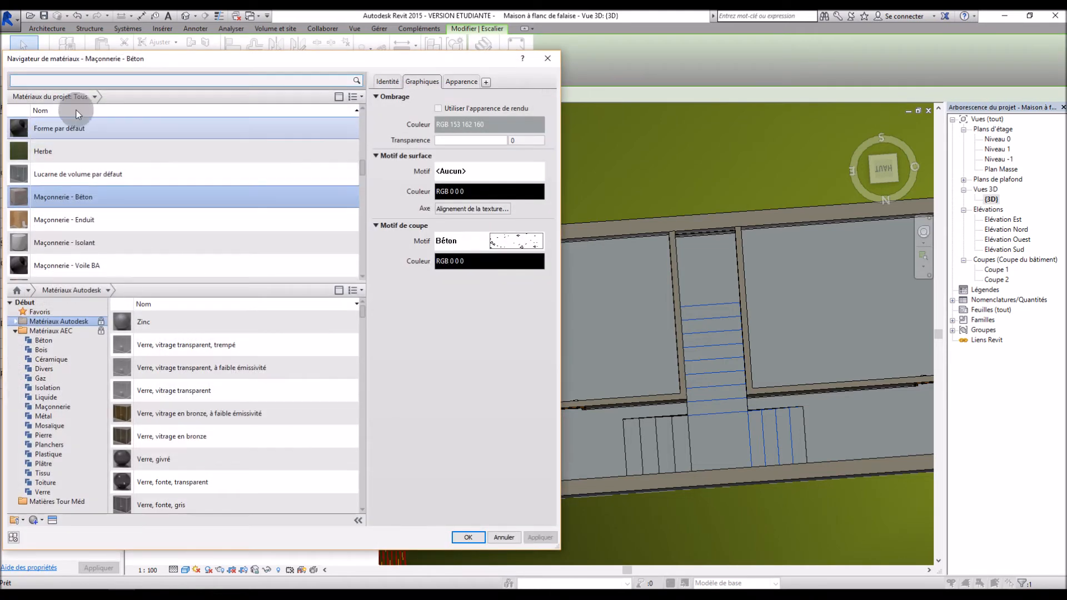
pyautogui.write('bois')
pyautogui.press('Return')
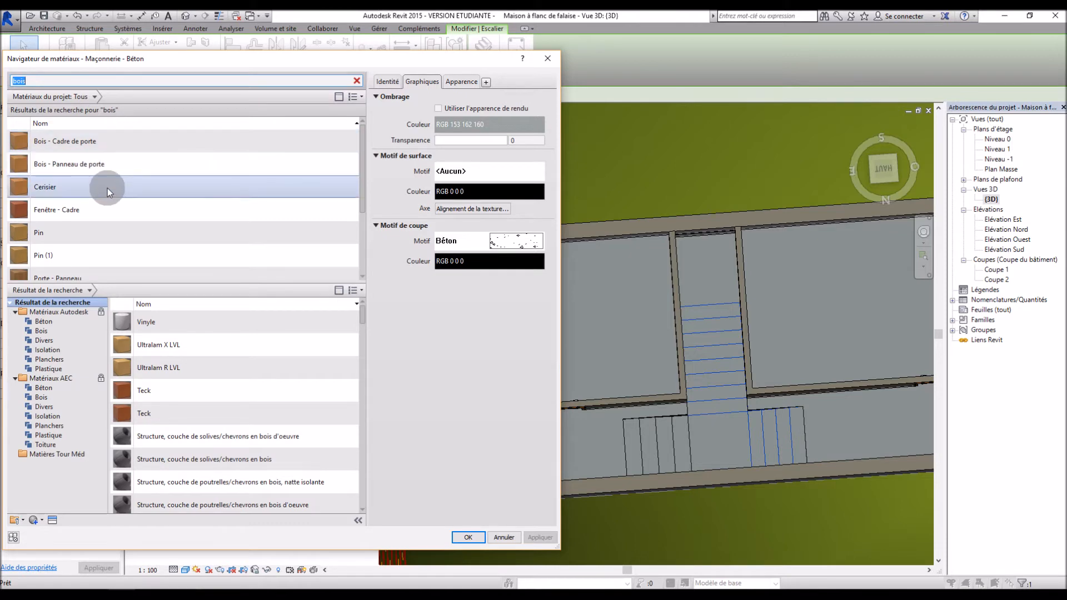
pyautogui.doubleClick(109, 182)
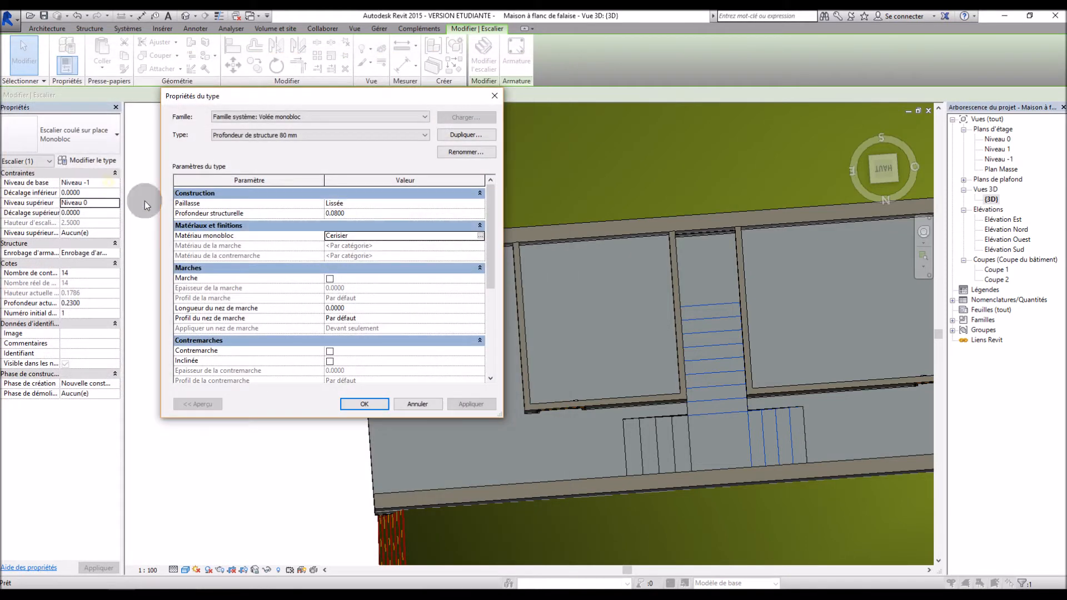
pyautogui.click(453, 400)
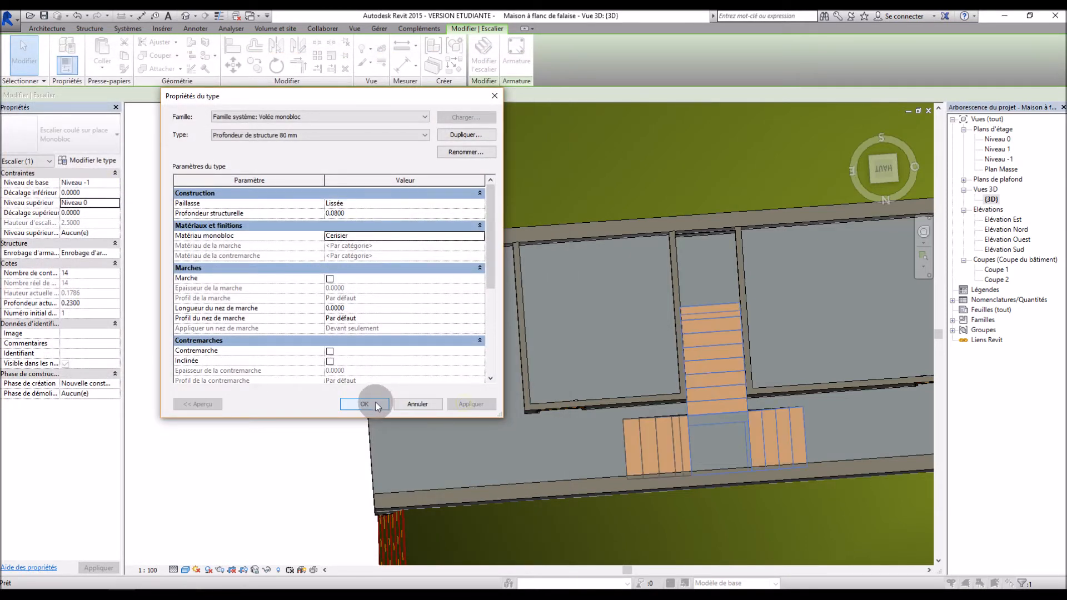
pyautogui.click(375, 403)
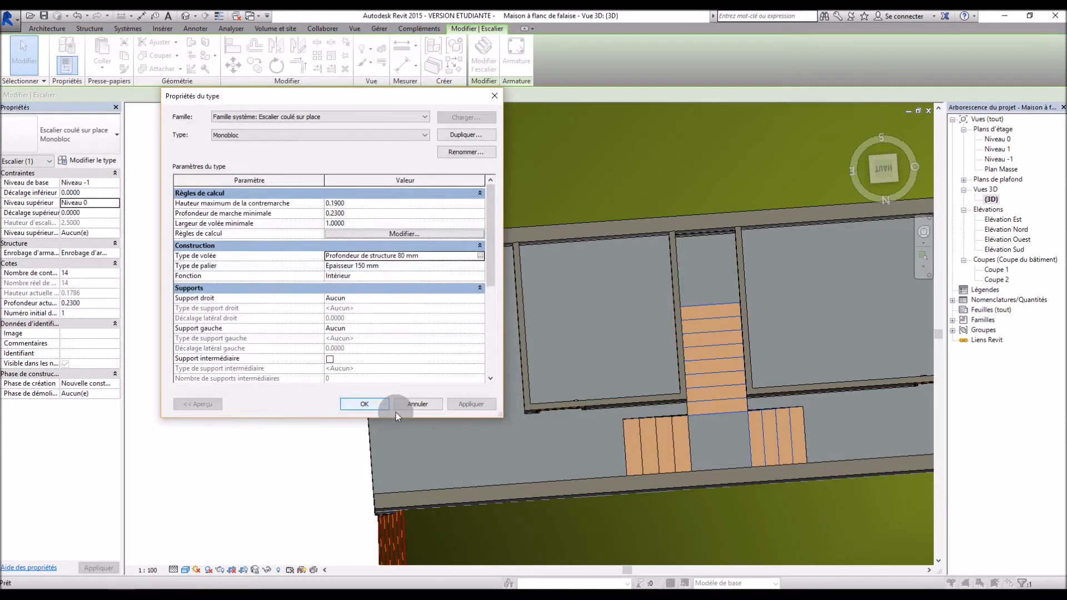
pyautogui.click(431, 403)
# Step: Set the 3D view's visual style to realistic, with the stair shown from the opposite side
pyautogui.keyDown('shift'); pyautogui.moveTo(391, 413); pyautogui.dragTo(668, 415, button='middle'); pyautogui.keyUp('shift')
pyautogui.scroll(-3, 563, 346)
pyautogui.scroll(4, 349, 536)
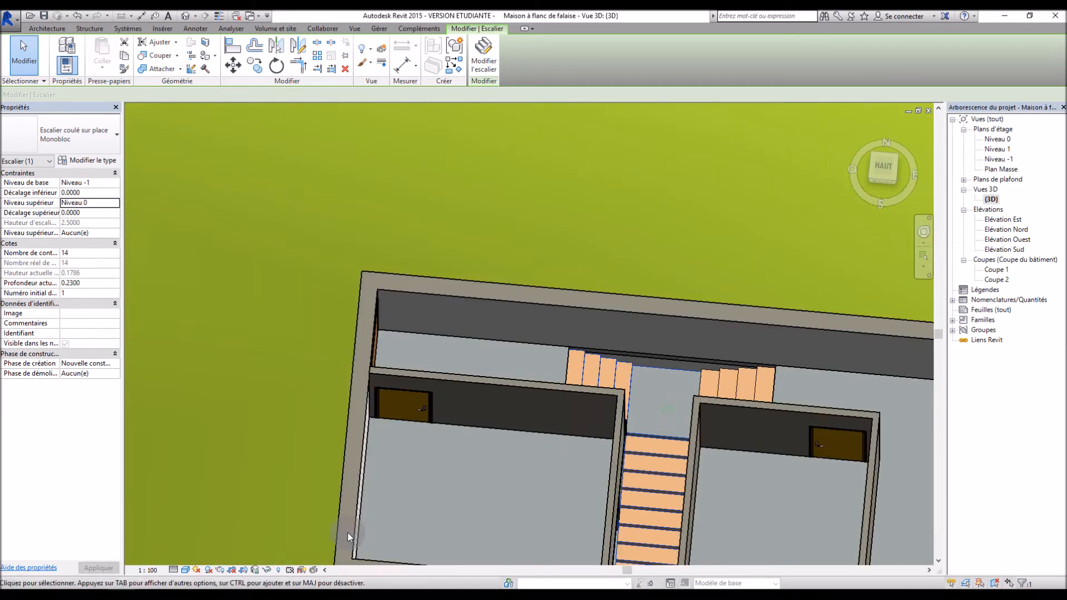
pyautogui.click(185, 570)
pyautogui.click(201, 547)
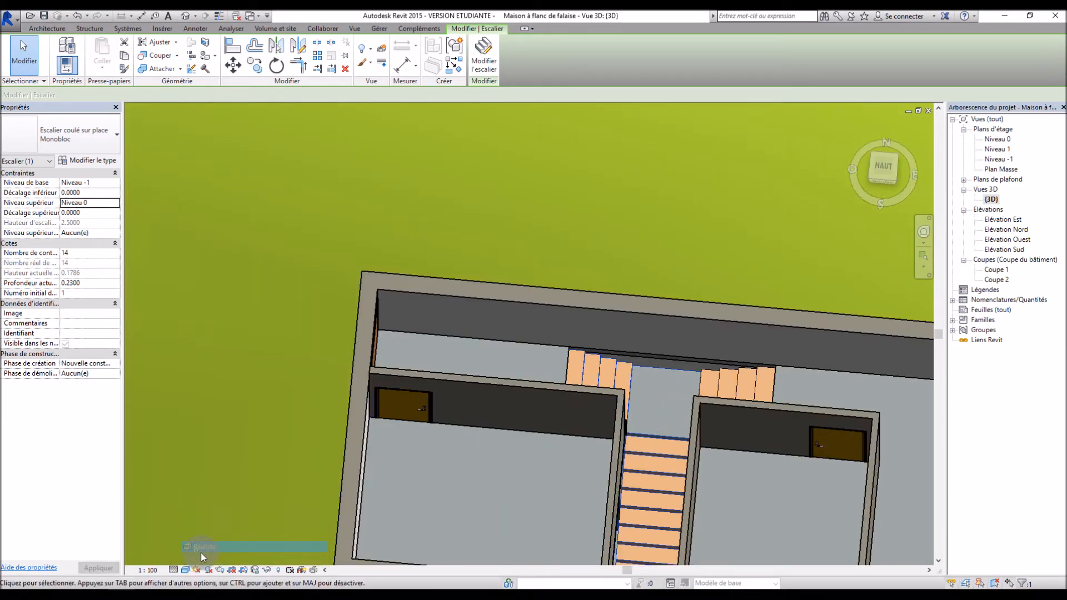
# Step: Examine the wood-finished stair and the building from the open end, along the corridor and from above
pyautogui.keyDown('shift'); pyautogui.moveTo(660, 430); pyautogui.dragTo(1007, 422, button='middle'); pyautogui.keyUp('shift')
pyautogui.keyDown('shift'); pyautogui.moveTo(622, 273); pyautogui.dragTo(641, 321, button='middle'); pyautogui.keyUp('shift')
pyautogui.keyDown('shift'); pyautogui.moveTo(683, 382); pyautogui.dragTo(457, 232, button='middle'); pyautogui.keyUp('shift')
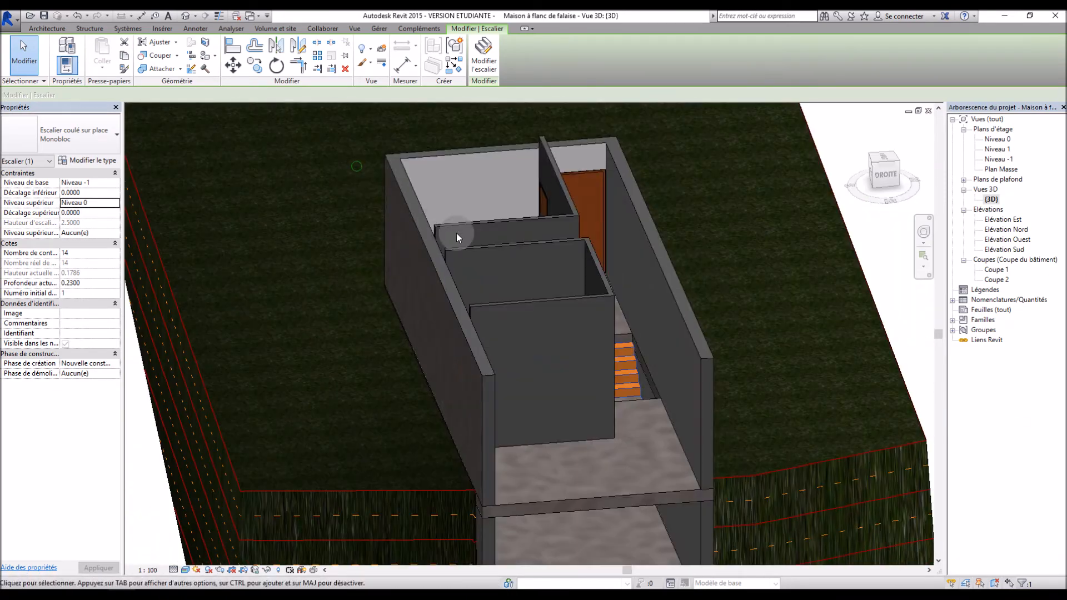
pyautogui.scroll(-3, 484, 278)
pyautogui.keyDown('shift'); pyautogui.moveTo(484, 278); pyautogui.dragTo(534, 334, button='middle'); pyautogui.keyUp('shift')
pyautogui.scroll(2, 596, 416)
pyautogui.scroll(3, 558, 295)
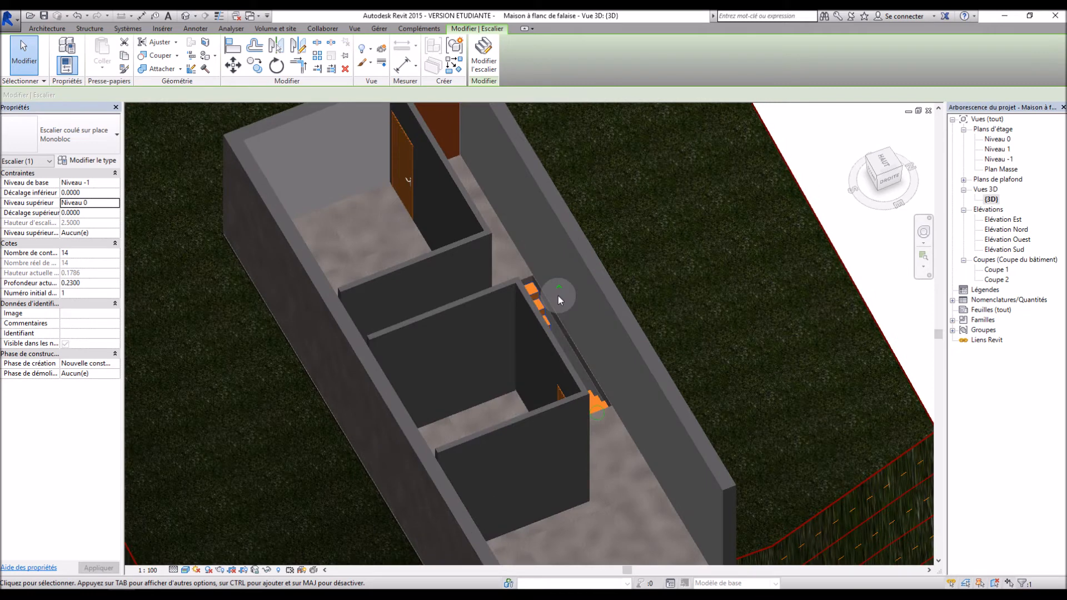
pyautogui.scroll(-4, 551, 326)
pyautogui.keyDown('shift'); pyautogui.moveTo(543, 338); pyautogui.dragTo(705, 428, button='middle'); pyautogui.keyUp('shift')
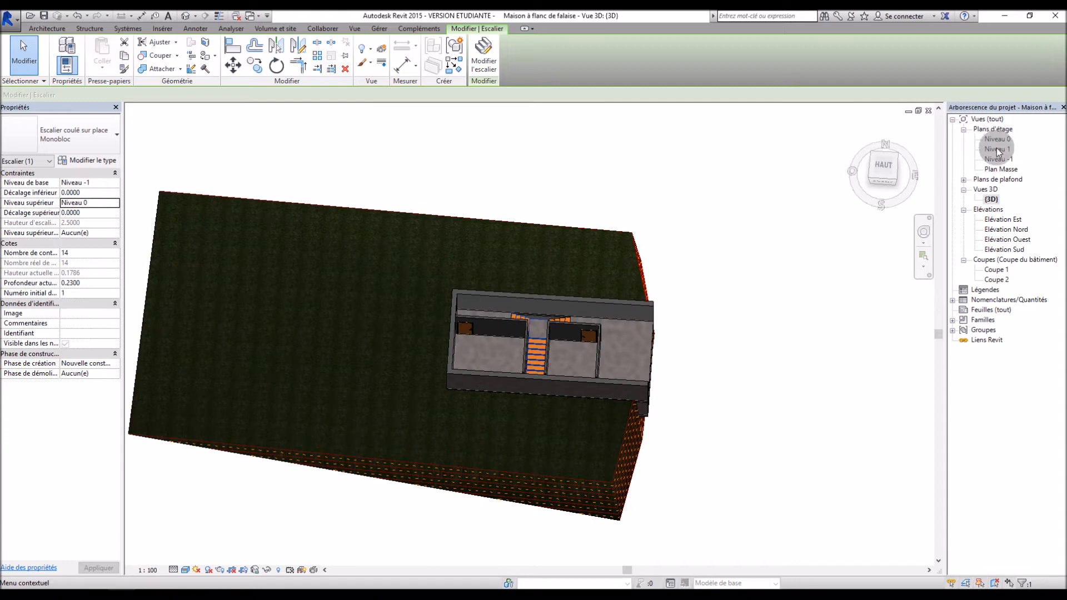
# Step: Examine the wooden runs, landing and floor opening up close and from both ends of the corridor
pyautogui.keyDown('shift'); pyautogui.moveTo(515, 334); pyautogui.dragTo(514, 427, button='middle'); pyautogui.keyUp('shift')
pyautogui.scroll(2, 533, 370)
pyautogui.scroll(3, 521, 329)
pyautogui.keyDown('shift'); pyautogui.moveTo(457, 362); pyautogui.dragTo(800, 258, button='middle'); pyautogui.keyUp('shift')
pyautogui.scroll(3, 486, 315)
pyautogui.keyDown('shift'); pyautogui.moveTo(485, 315); pyautogui.dragTo(651, 361, button='middle'); pyautogui.keyUp('shift')
pyautogui.scroll(-3, 473, 421)
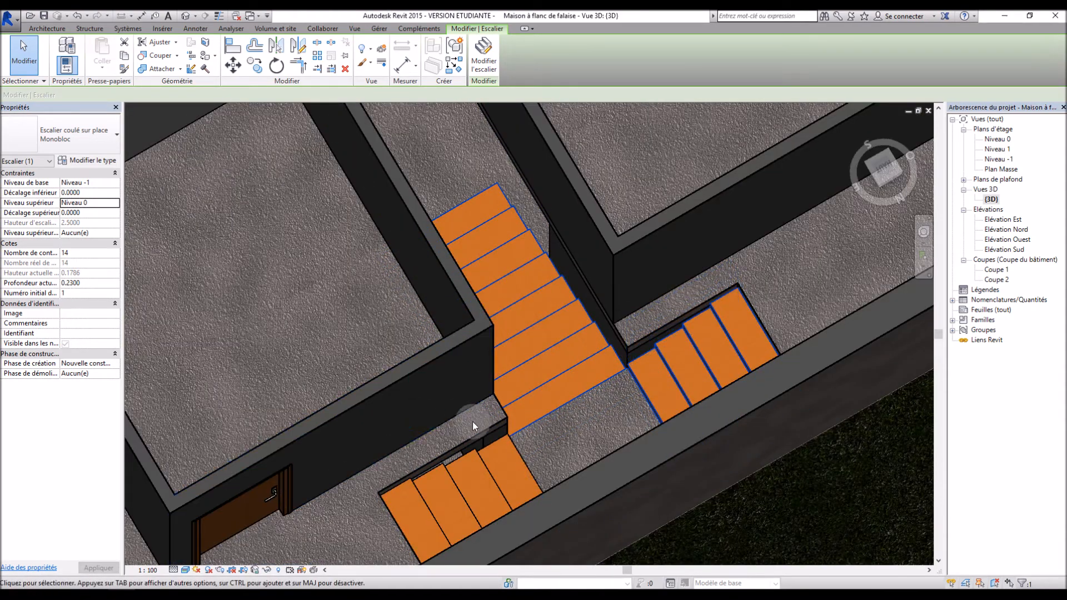
pyautogui.scroll(-2, 448, 425)
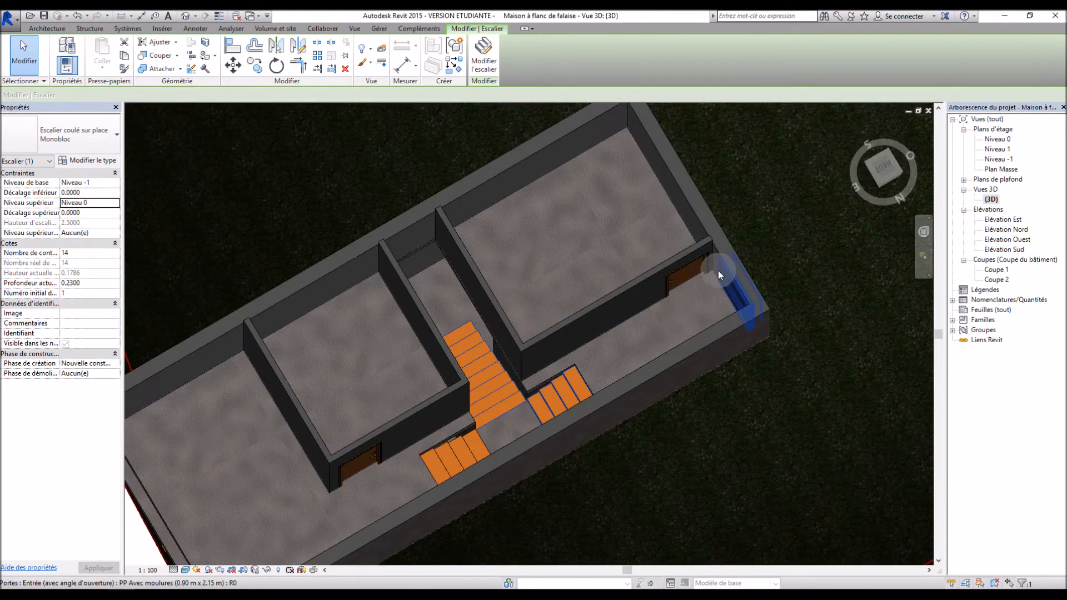
pyautogui.keyDown('shift'); pyautogui.moveTo(667, 322); pyautogui.dragTo(776, 160, button='middle'); pyautogui.keyUp('shift')
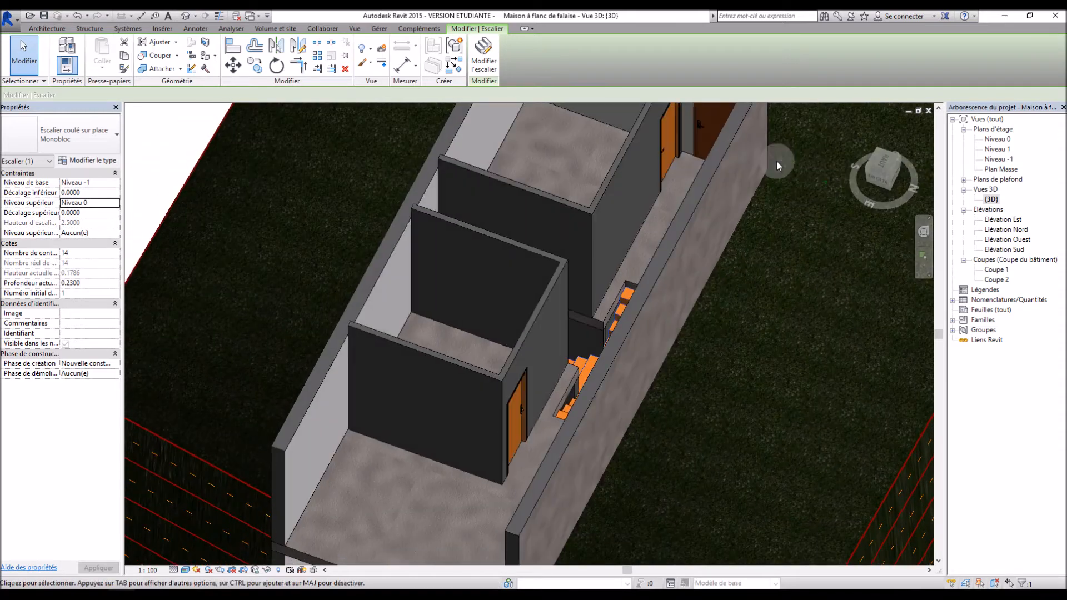
pyautogui.keyDown('shift'); pyautogui.moveTo(700, 178); pyautogui.dragTo(612, 347, button='middle'); pyautogui.keyUp('shift')
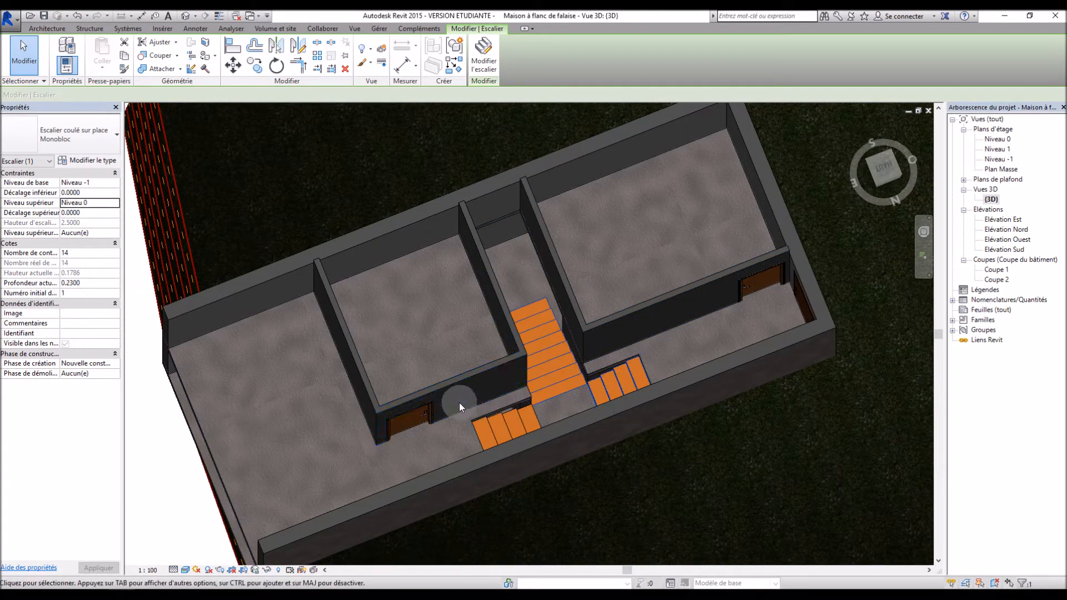
pyautogui.keyDown('shift'); pyautogui.moveTo(611, 356); pyautogui.dragTo(497, 257, button='middle'); pyautogui.keyUp('shift')
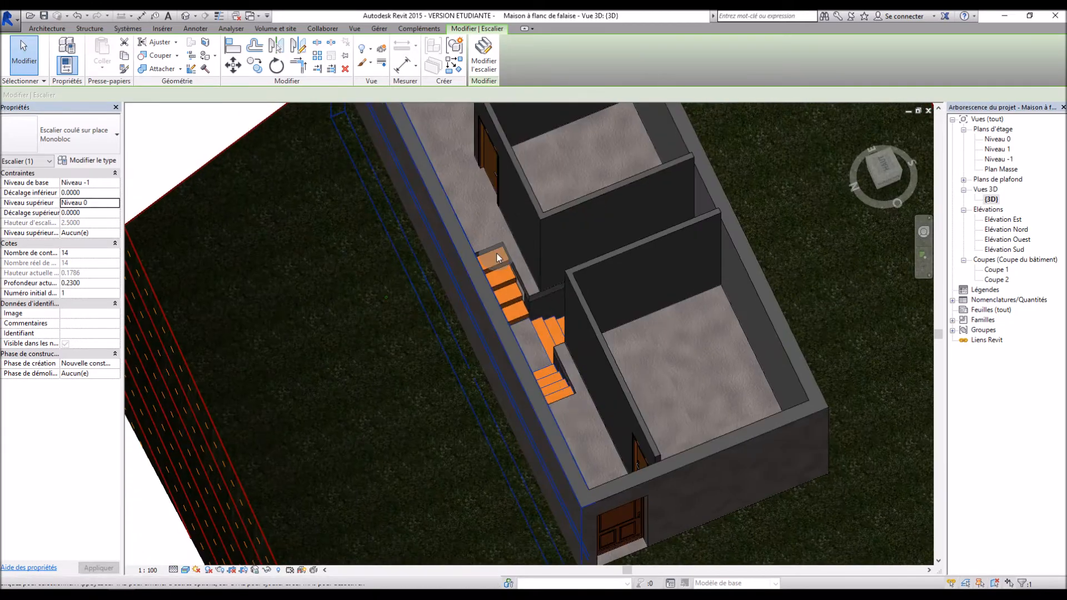
pyautogui.keyDown('shift'); pyautogui.moveTo(578, 387); pyautogui.dragTo(391, 284, button='middle'); pyautogui.keyUp('shift')
pyautogui.keyDown('shift'); pyautogui.moveTo(642, 296); pyautogui.dragTo(638, 374, button='middle'); pyautogui.keyUp('shift')
pyautogui.scroll(-4, 606, 352)
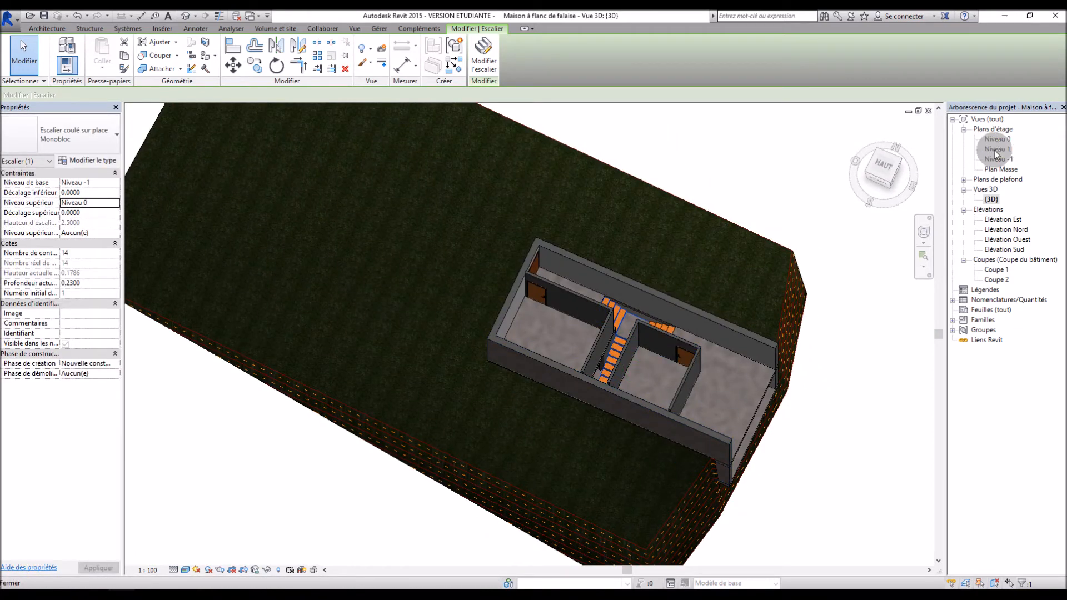
# Step: Start a roof by footprint in the Niveau 1 floor plan with a roof overhang of 0
pyautogui.doubleClick(994, 150)
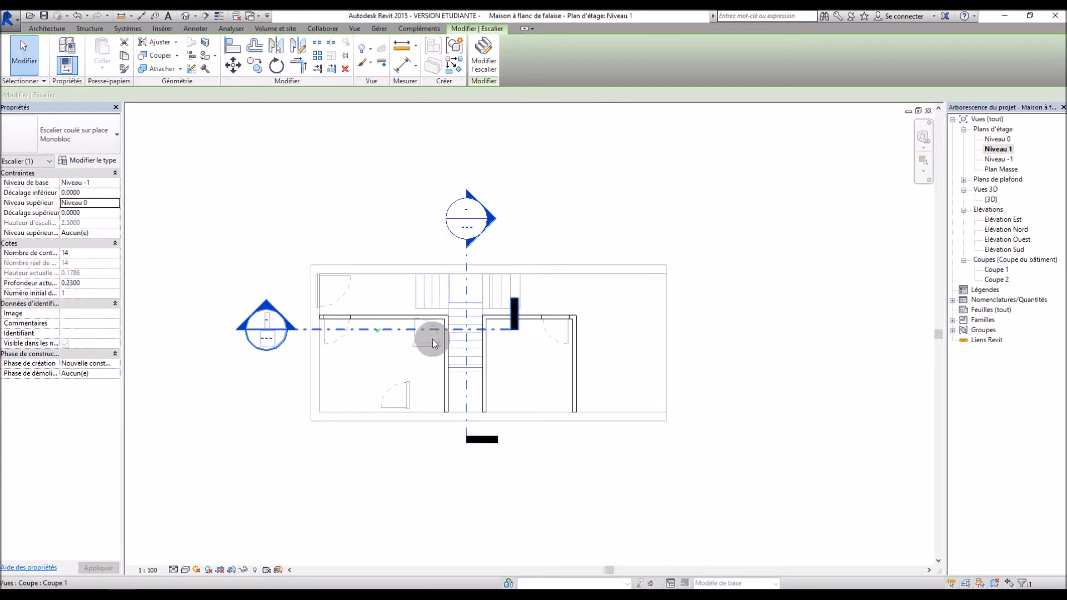
pyautogui.scroll(2, 542, 344)
pyautogui.click(46, 28)
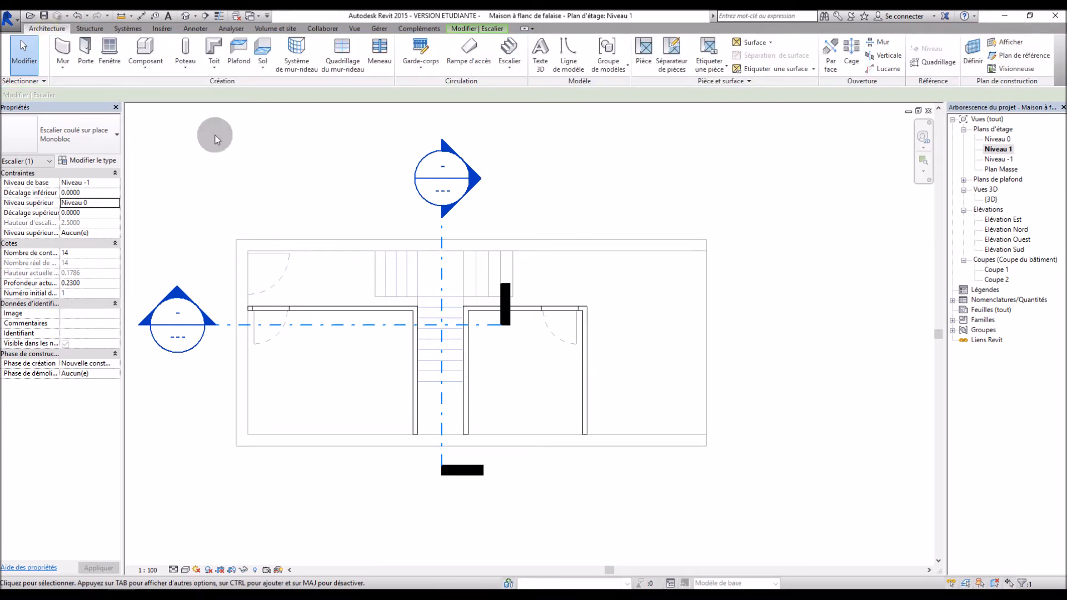
pyautogui.click(214, 67)
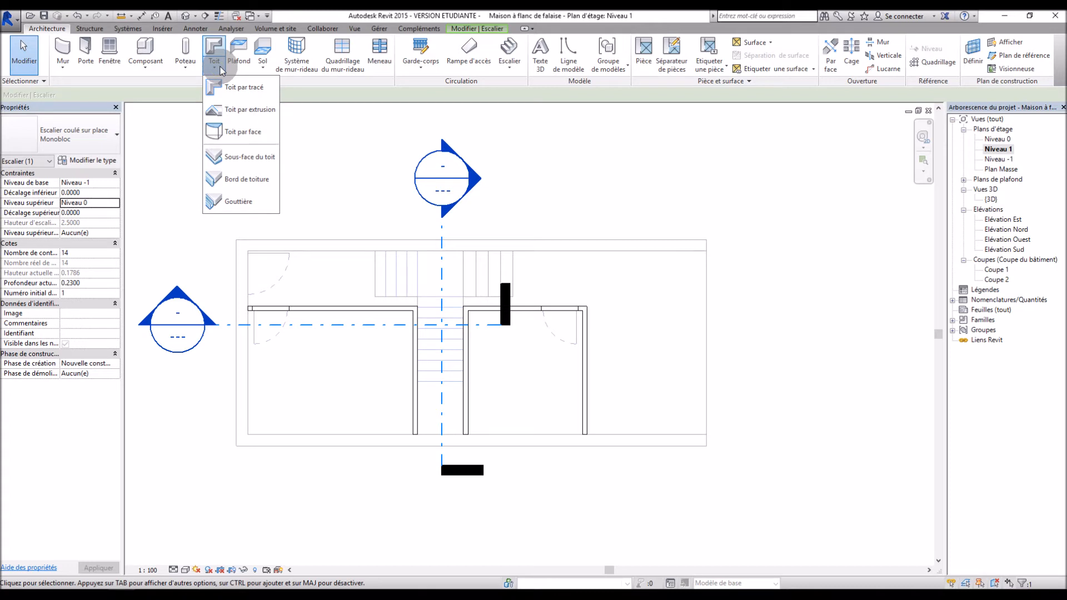
pyautogui.click(266, 68)
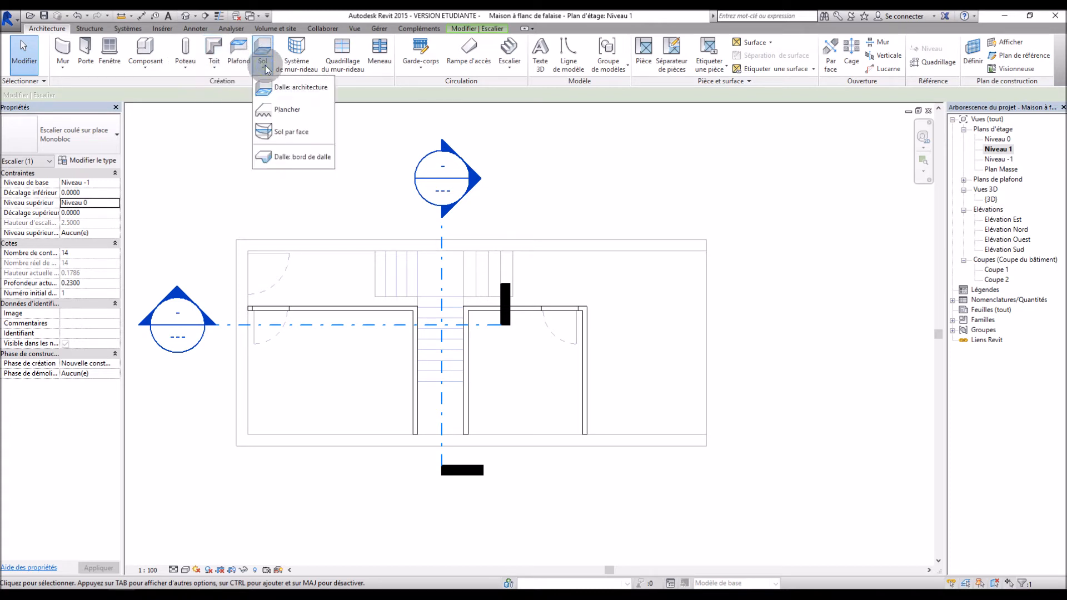
pyautogui.click(219, 67)
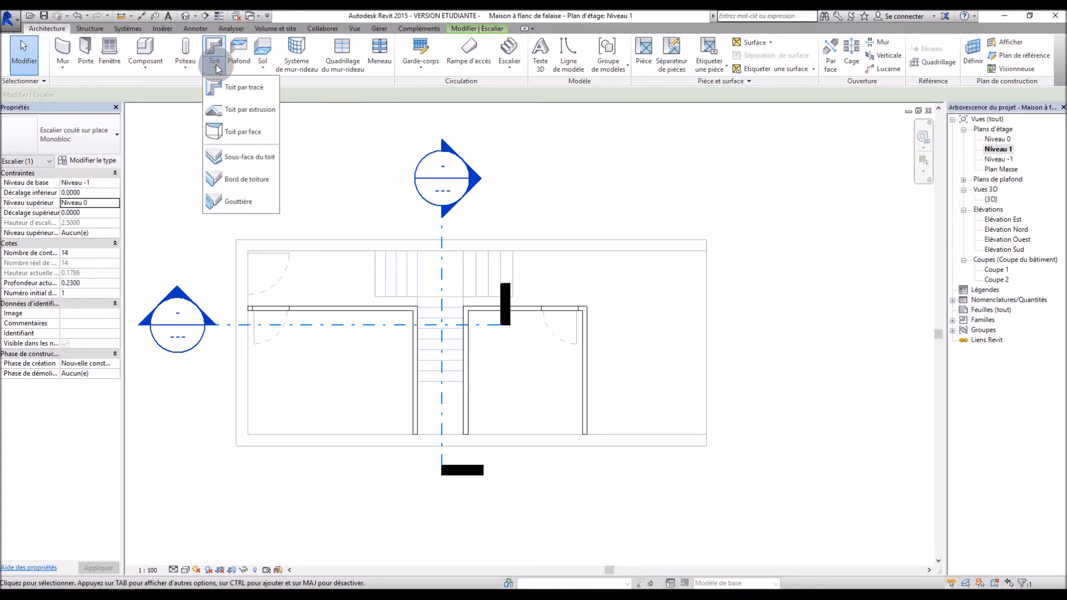
pyautogui.click(237, 89)
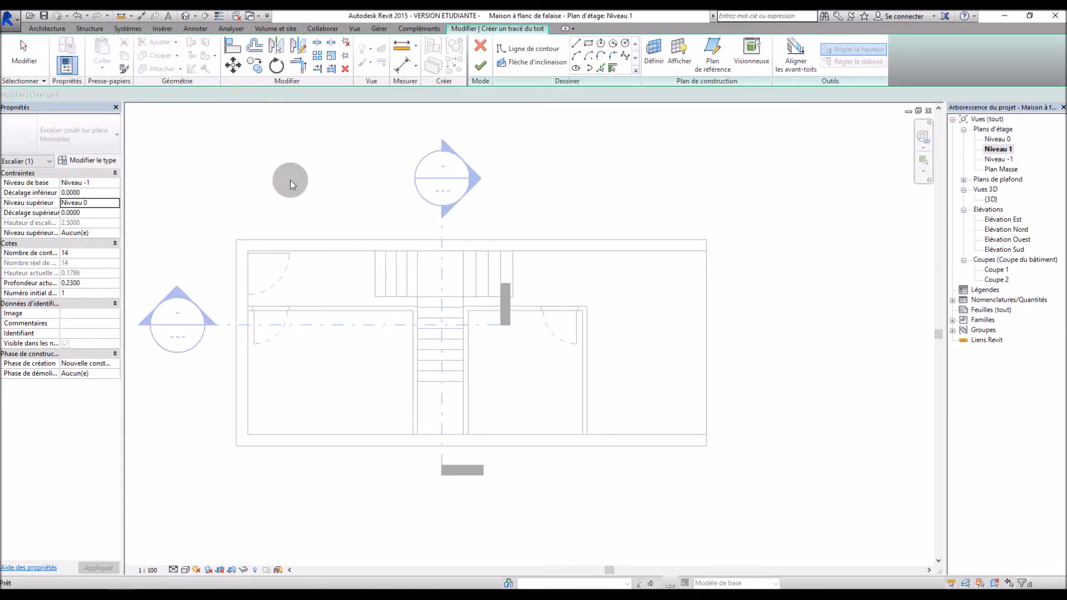
pyautogui.moveTo(152, 95); pyautogui.dragTo(108, 93)
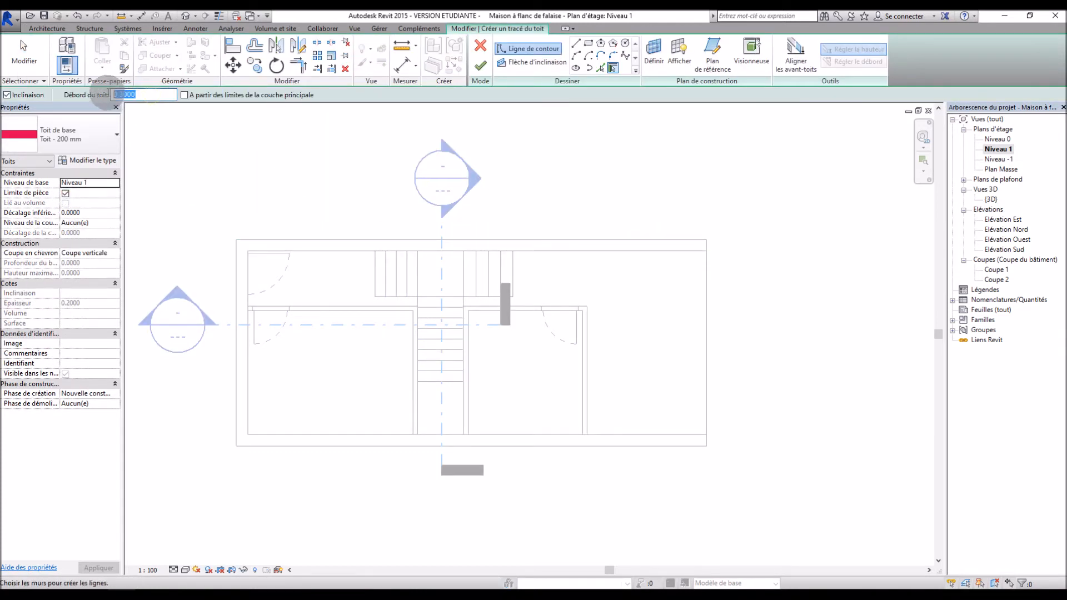
# Step: Trace the roof footprint along the outer faces of the three exterior walls and close it with a straight line across the open end
pyautogui.click(311, 240)
pyautogui.click(238, 268)
pyautogui.click(304, 442)
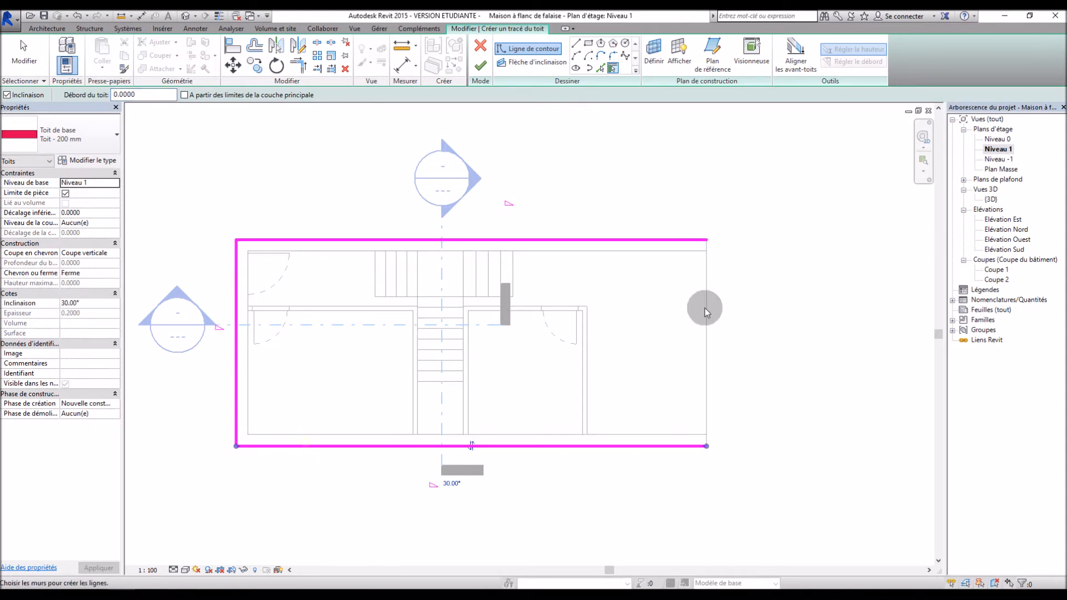
pyautogui.click(577, 47)
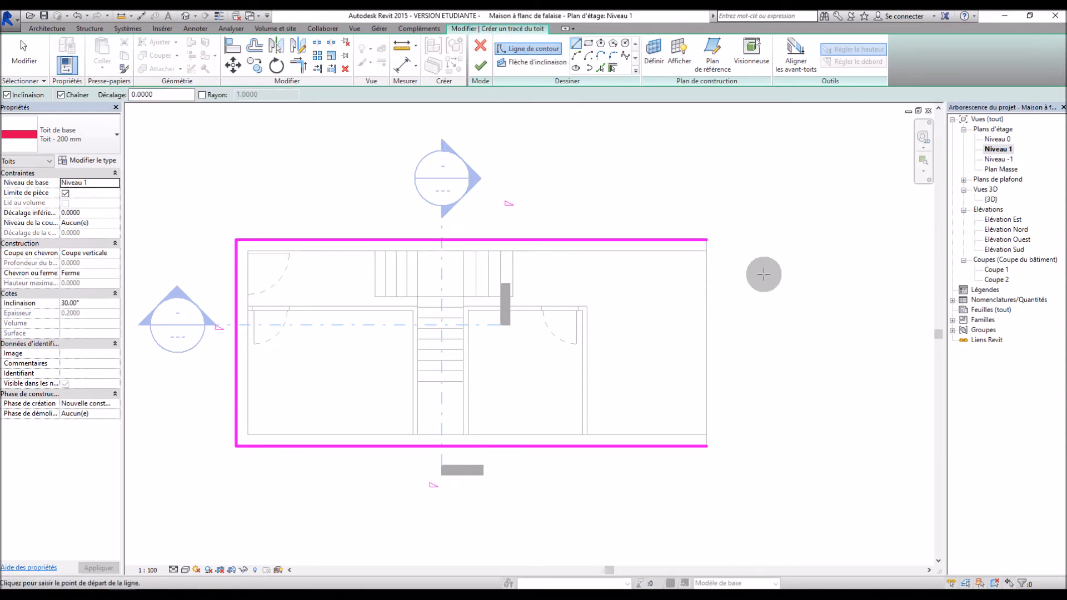
pyautogui.click(707, 239)
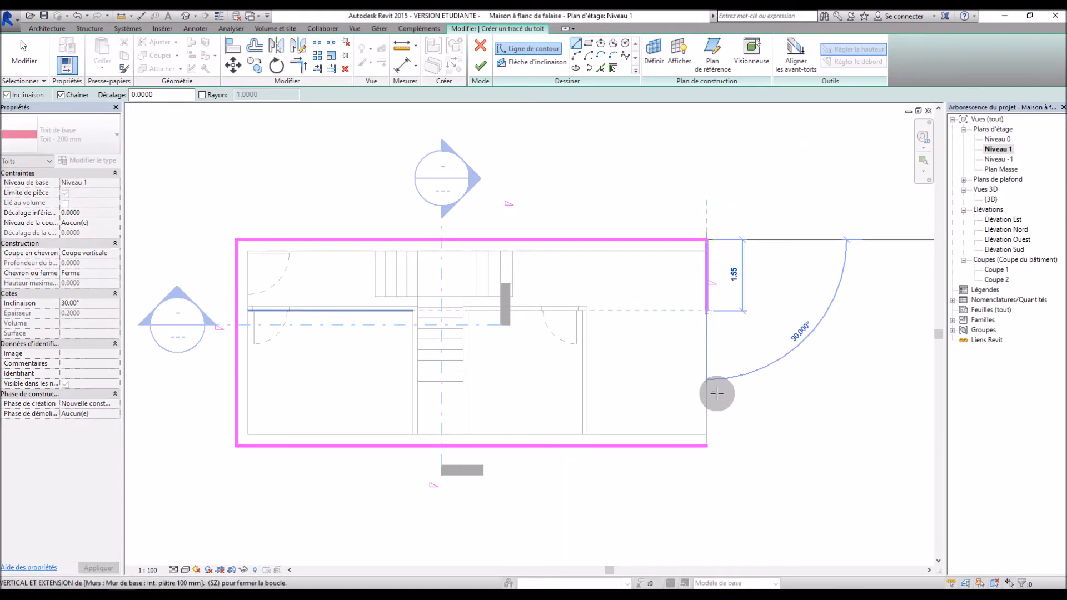
pyautogui.click(706, 445)
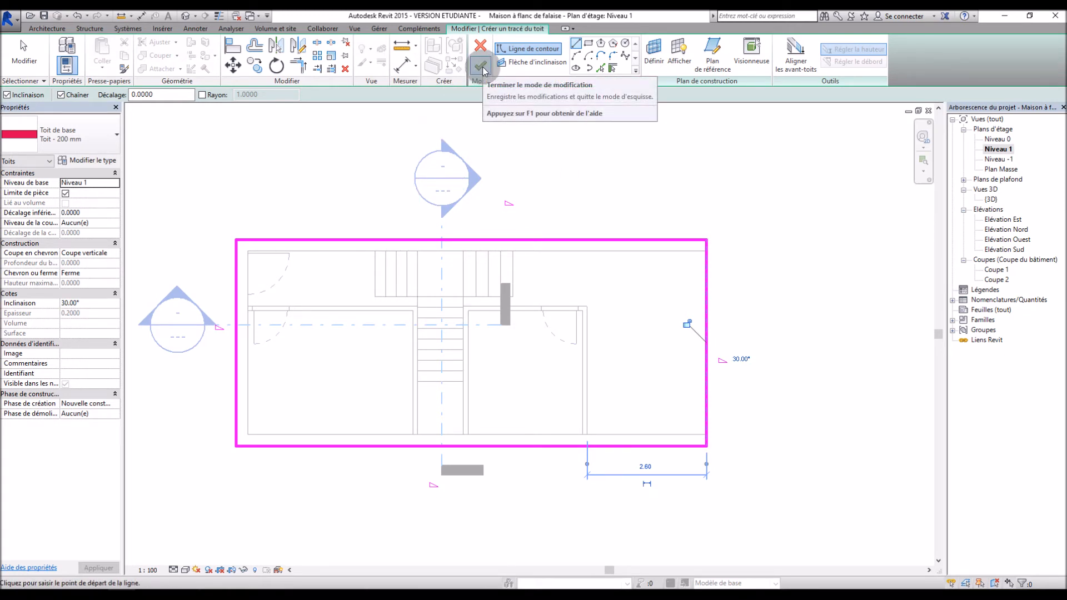
# Step: Give the structural layer of the Toit - 200 mm roof type the material Maçonnerie - Béton and a thickness of 0.25
pyautogui.click(88, 142)
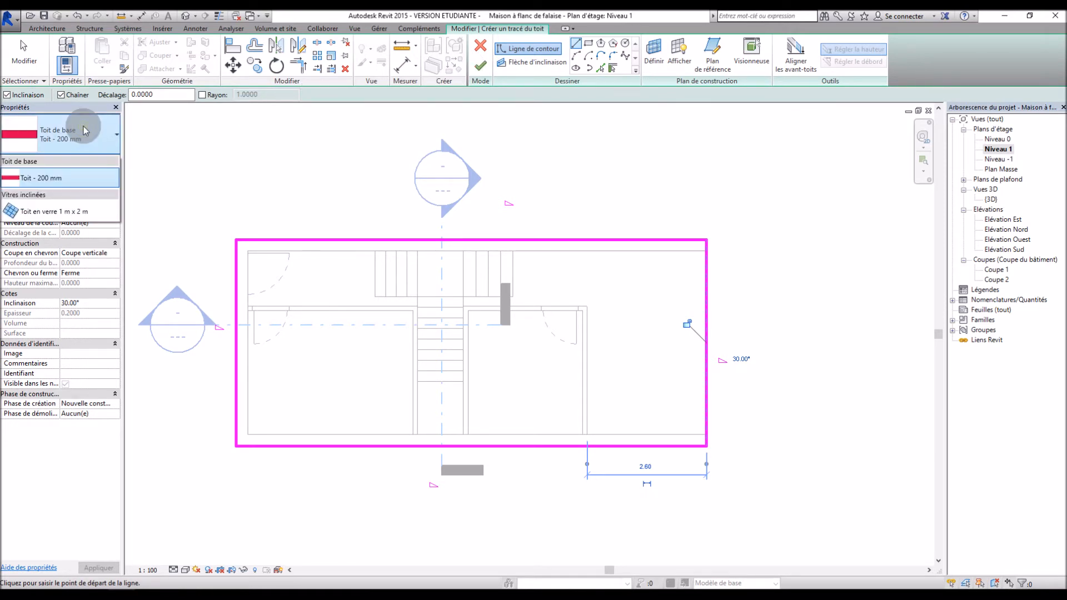
pyautogui.click(80, 178)
pyautogui.click(87, 161)
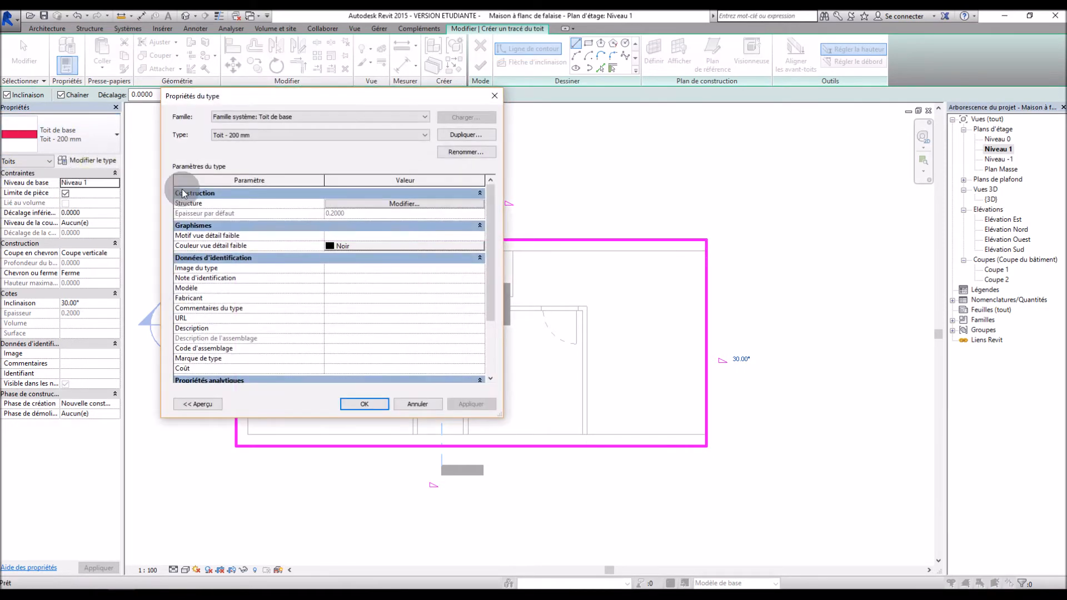
pyautogui.click(390, 203)
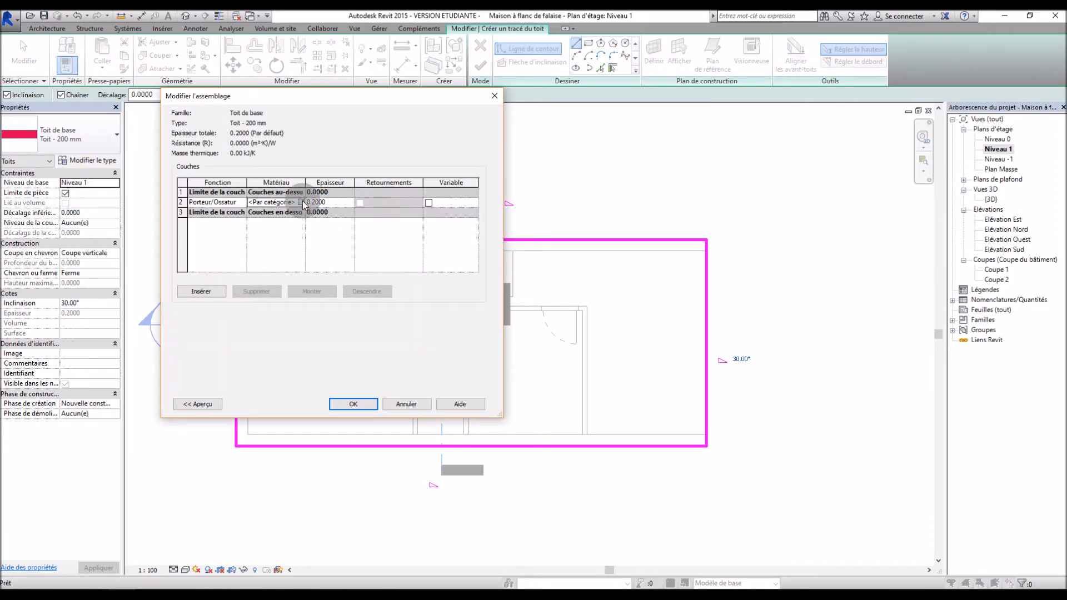
pyautogui.click(302, 203)
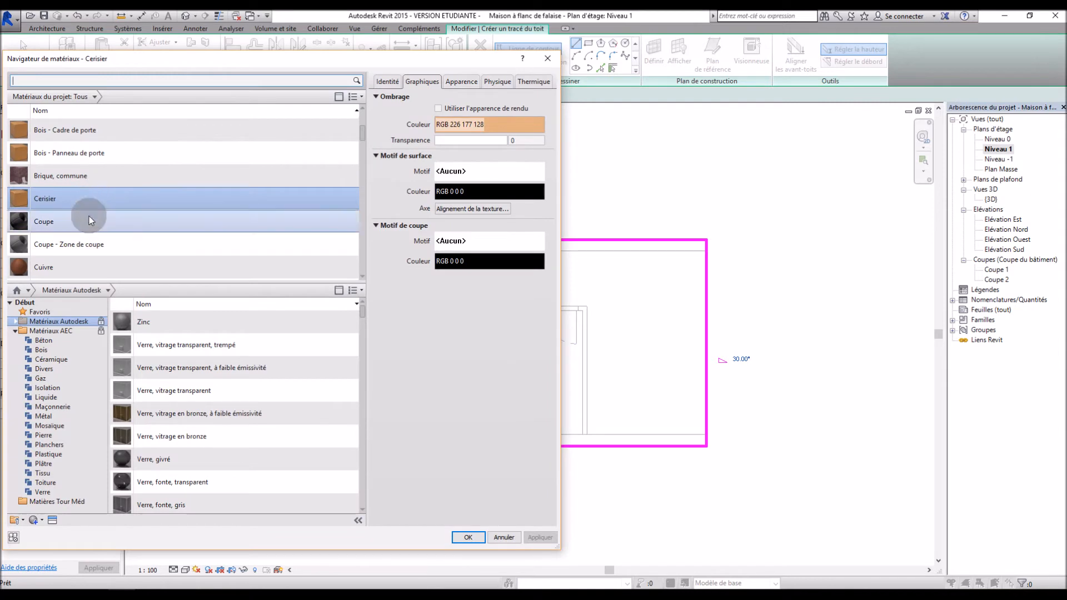
pyautogui.scroll(2, 134, 195)
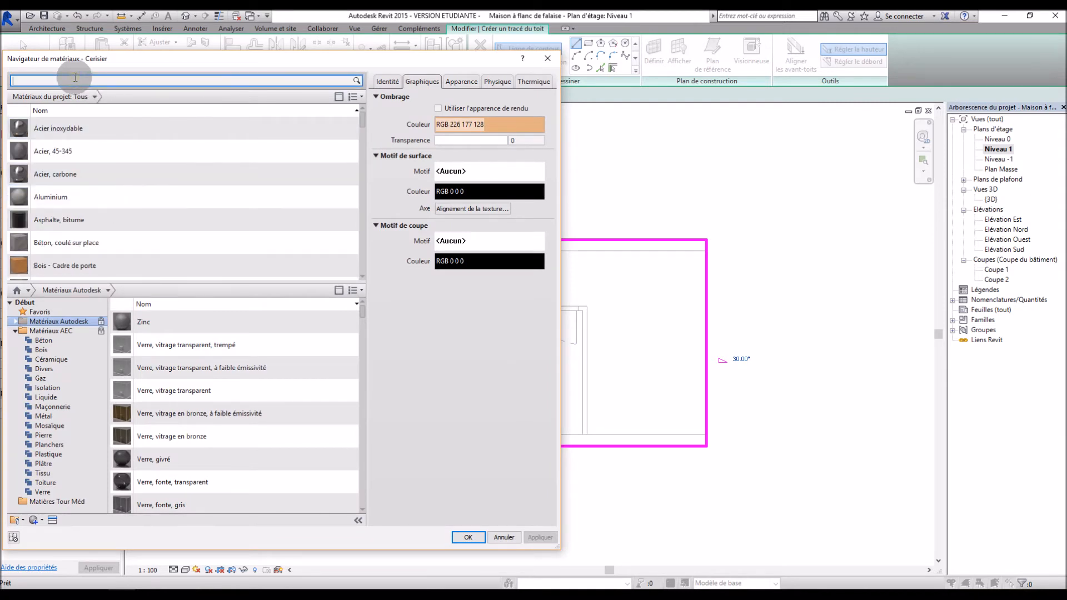
pyautogui.press('Return')
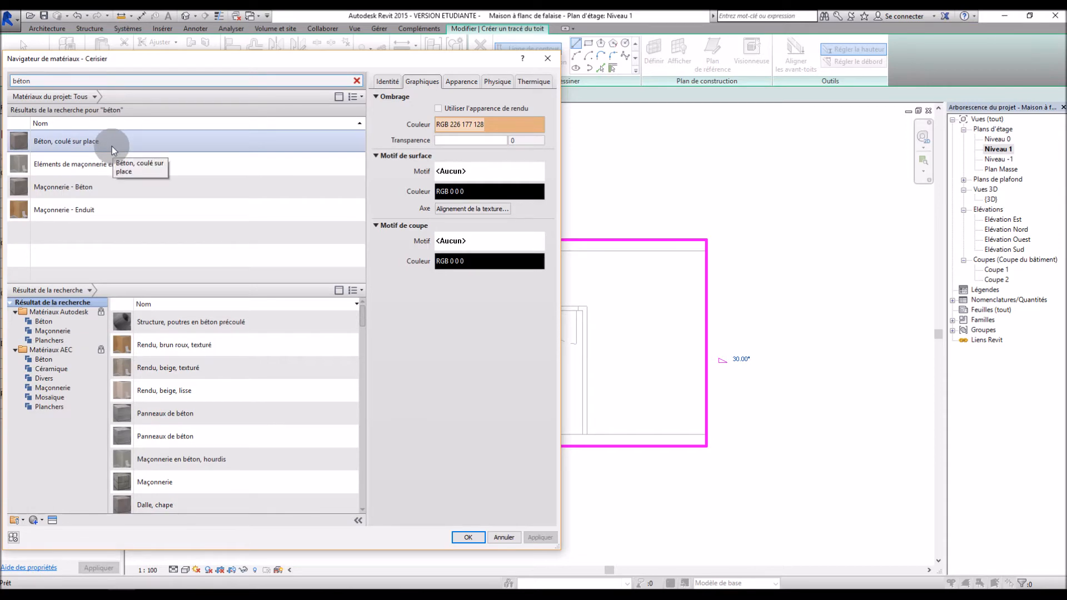
pyautogui.doubleClick(97, 190)
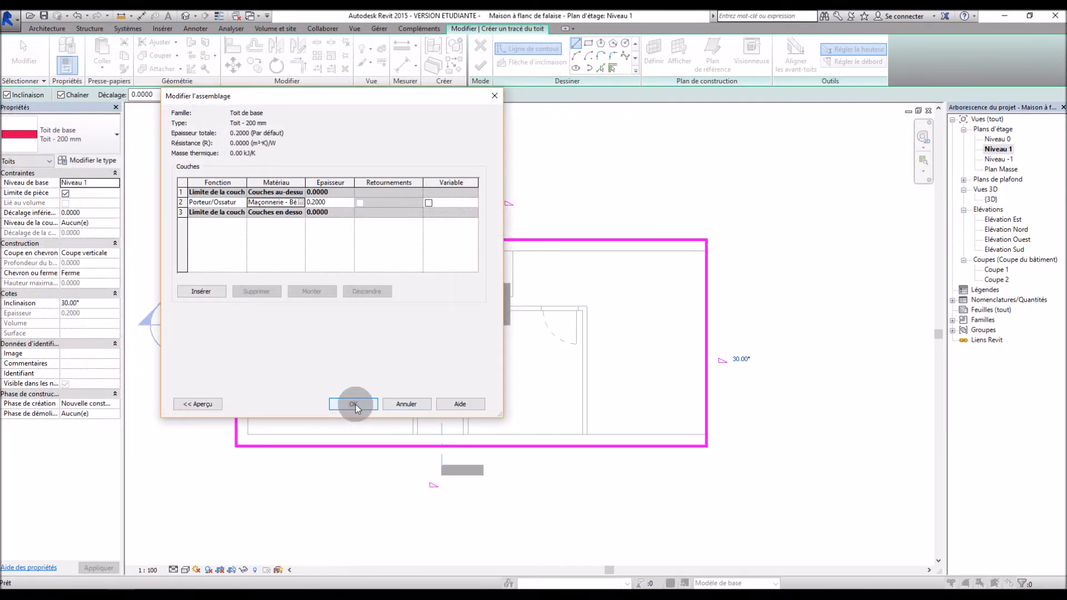
pyautogui.click(335, 202)
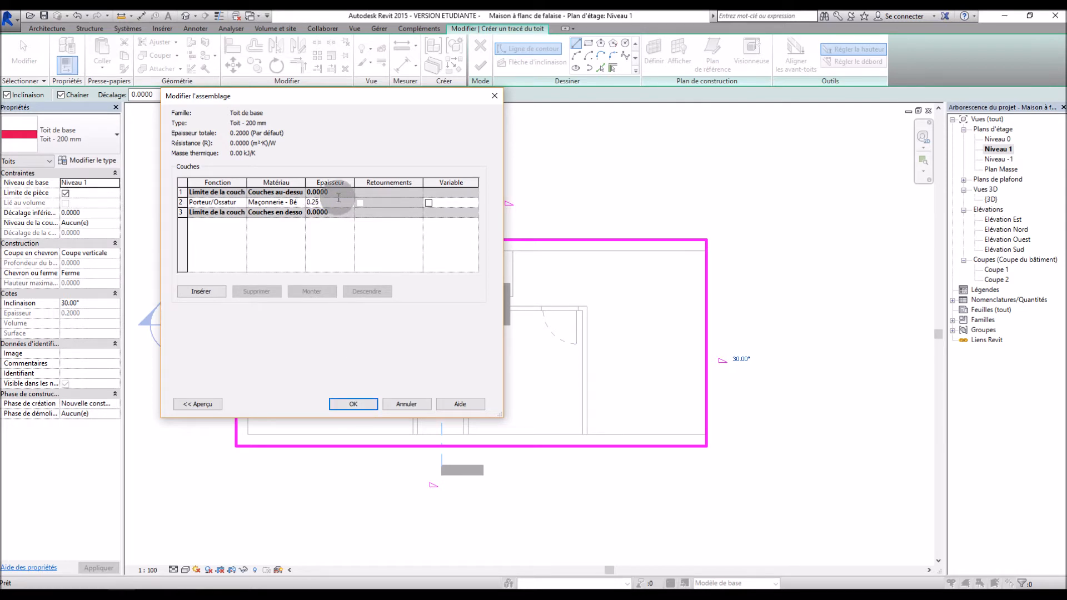
pyautogui.click(356, 404)
pyautogui.click(357, 400)
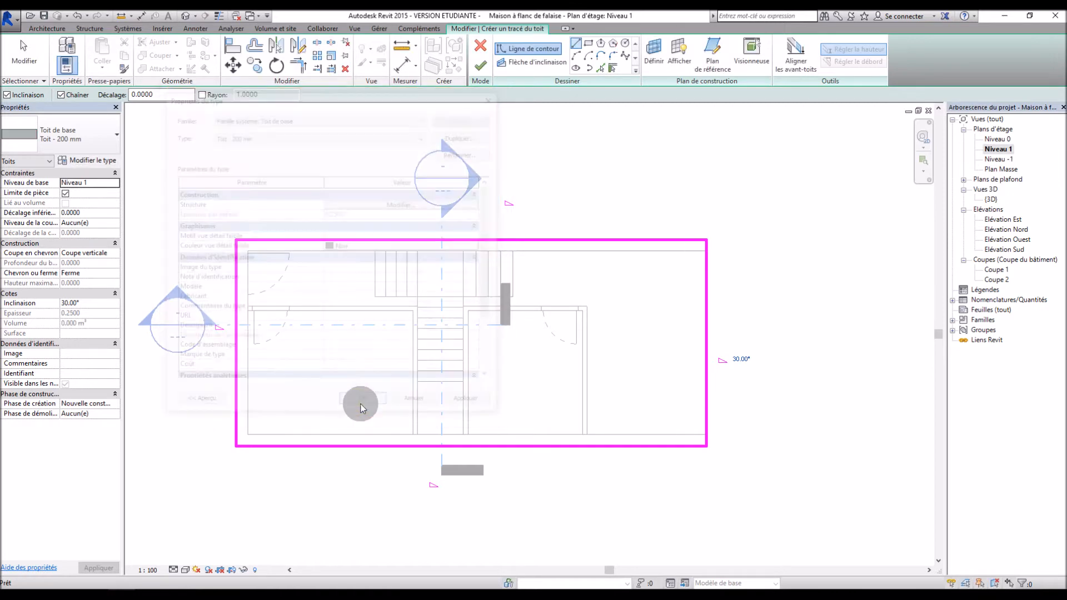
# Step: Finish the roof with the highlighted walls attached to it, and examine it in the 3D view
pyautogui.click(480, 65)
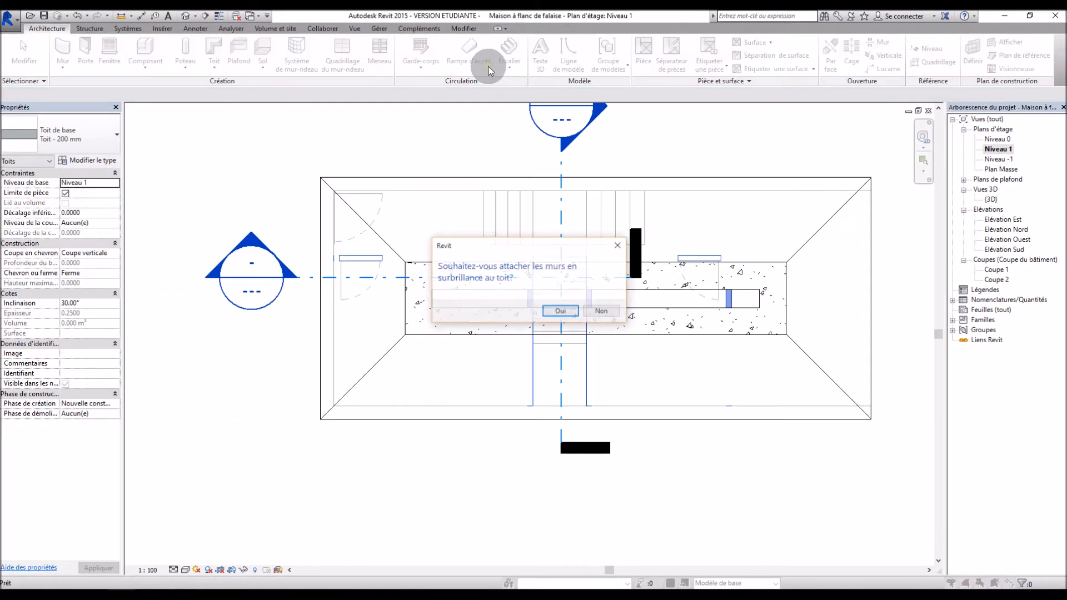
pyautogui.click(560, 311)
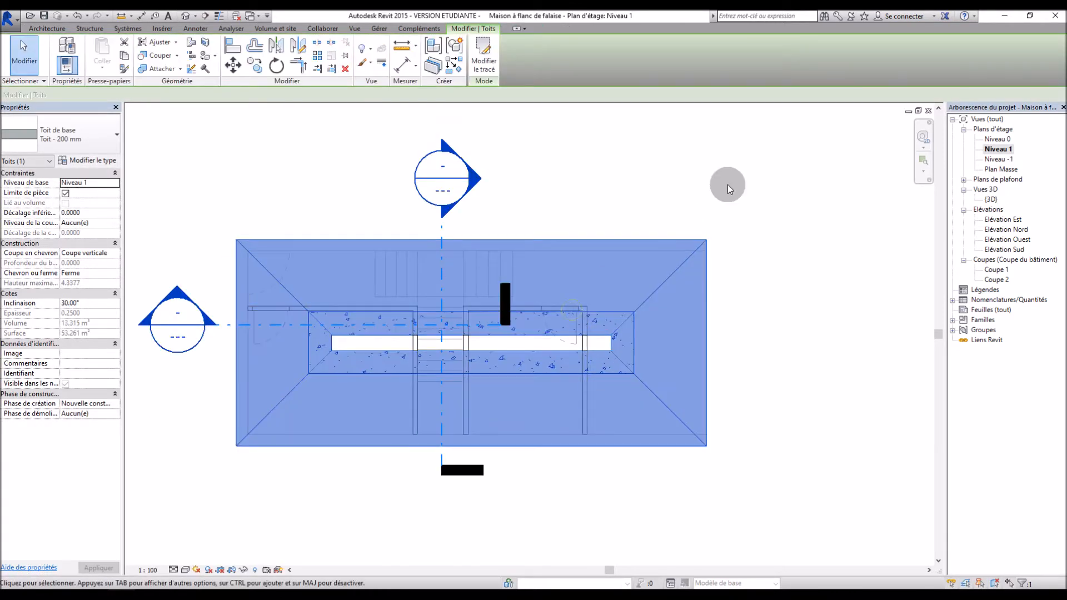
pyautogui.doubleClick(986, 199)
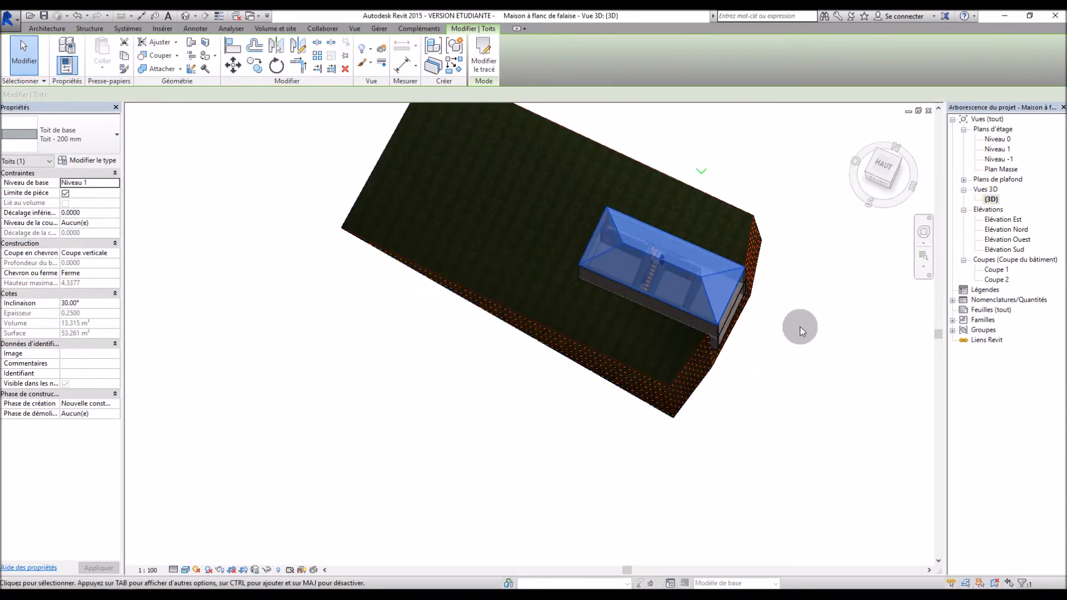
pyautogui.keyDown('shift'); pyautogui.moveTo(796, 322); pyautogui.dragTo(699, 216, button='middle'); pyautogui.keyUp('shift')
pyautogui.click(791, 316)
pyautogui.keyDown('shift'); pyautogui.moveTo(787, 343); pyautogui.dragTo(711, 212, button='middle'); pyautogui.keyUp('shift')
pyautogui.scroll(5, 608, 221)
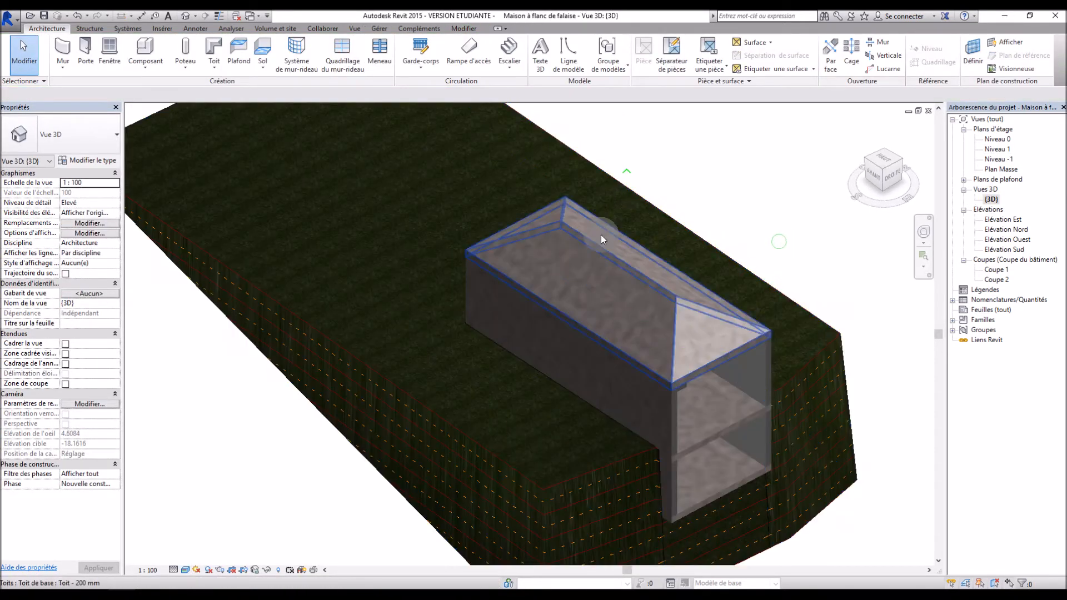
# Step: Edit the roof's footprint so that none of its four edges defines a slope, and finish the sketch
pyautogui.click(597, 252)
pyautogui.doubleClick(600, 251)
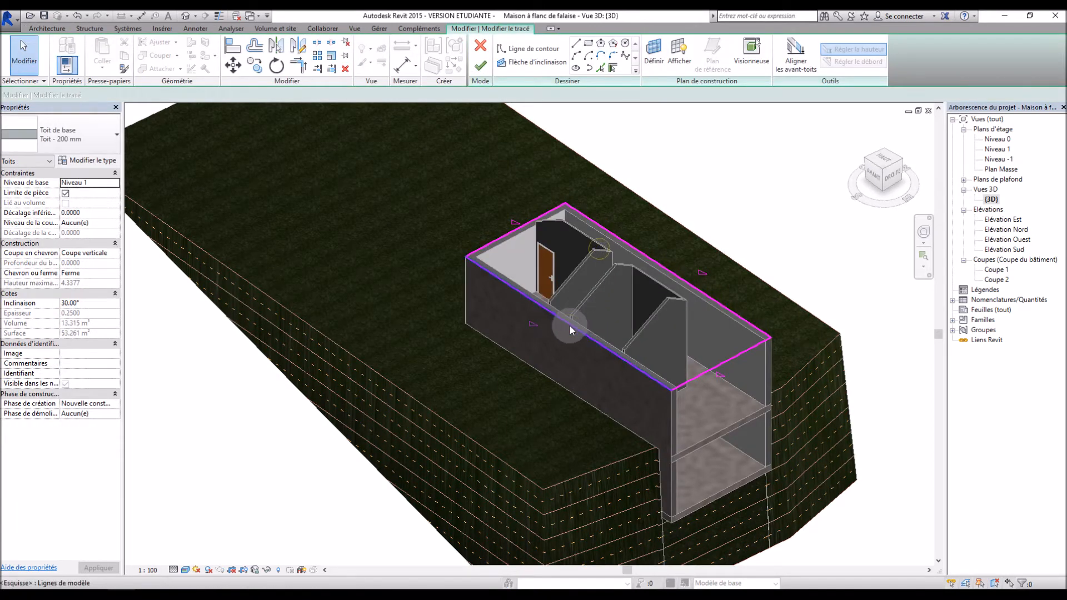
pyautogui.click(569, 326)
pyautogui.keyDown('ctrl'); pyautogui.click(507, 235); pyautogui.keyUp('ctrl')
pyautogui.keyDown('ctrl'); pyautogui.click(622, 240); pyautogui.keyUp('ctrl')
pyautogui.keyDown('ctrl'); pyautogui.click(727, 362); pyautogui.keyUp('ctrl')
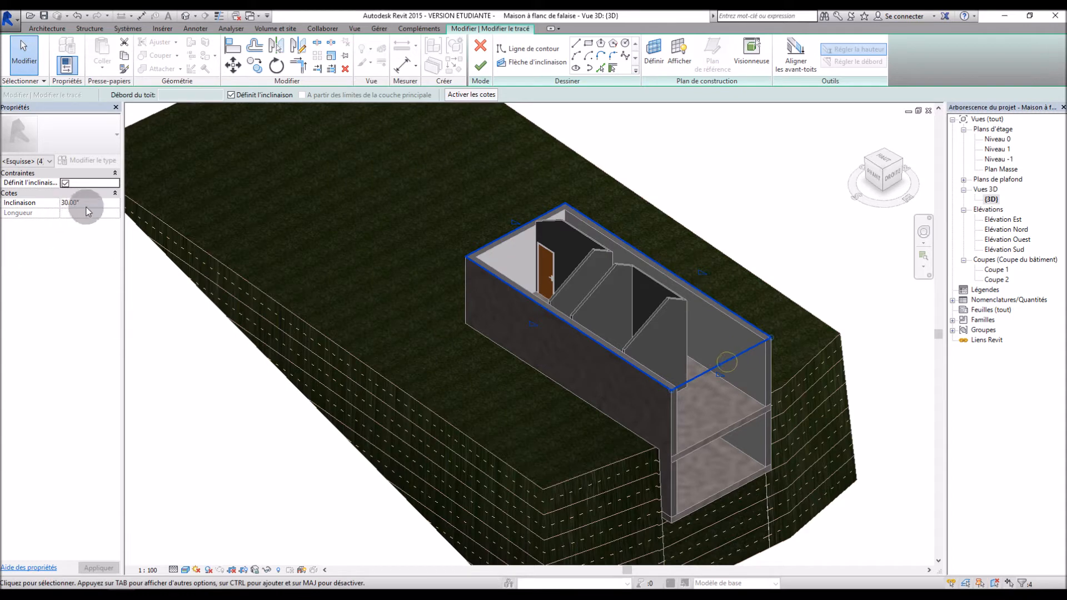
pyautogui.click(66, 184)
pyautogui.click(481, 66)
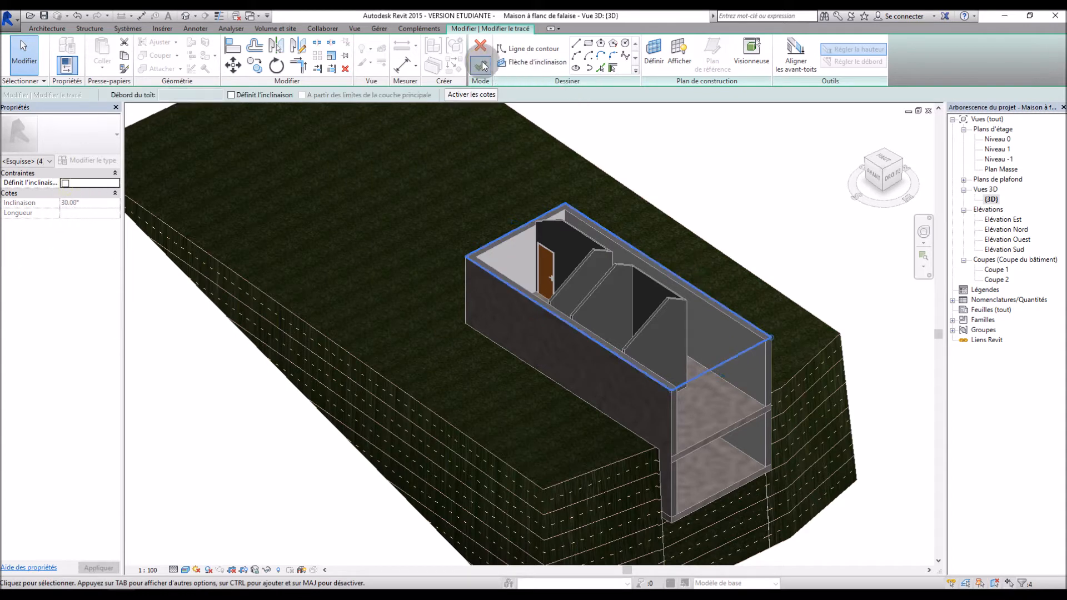
pyautogui.press('Escape')
pyautogui.keyDown('shift'); pyautogui.moveTo(697, 157); pyautogui.dragTo(377, 364, button='middle'); pyautogui.keyUp('shift')
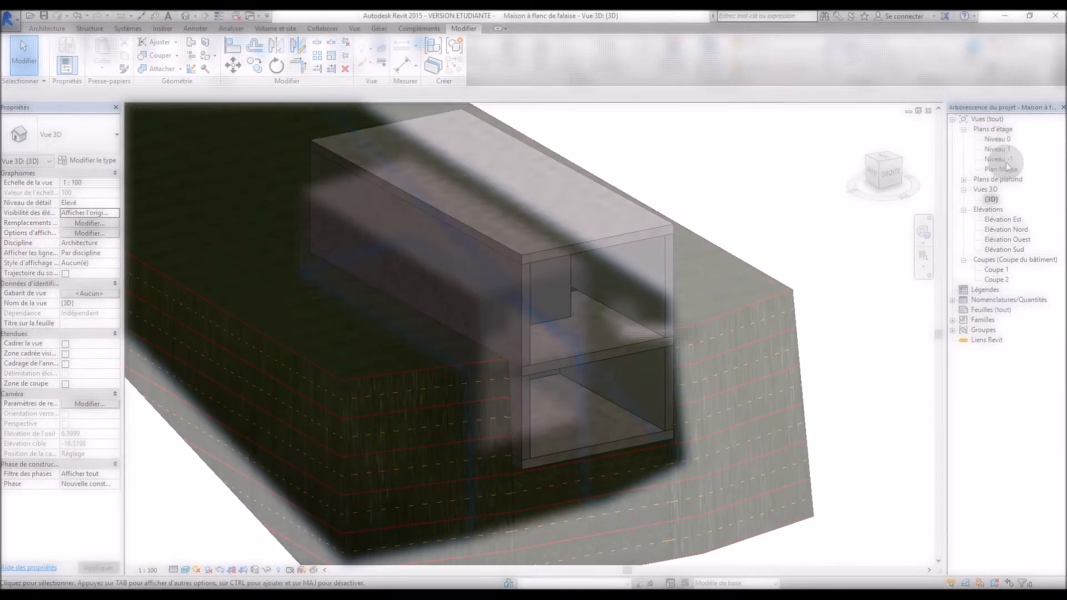
# Step: Start an in-place mass with the default name in the Niveau -1 floor plan
pyautogui.doubleClick(998, 159)
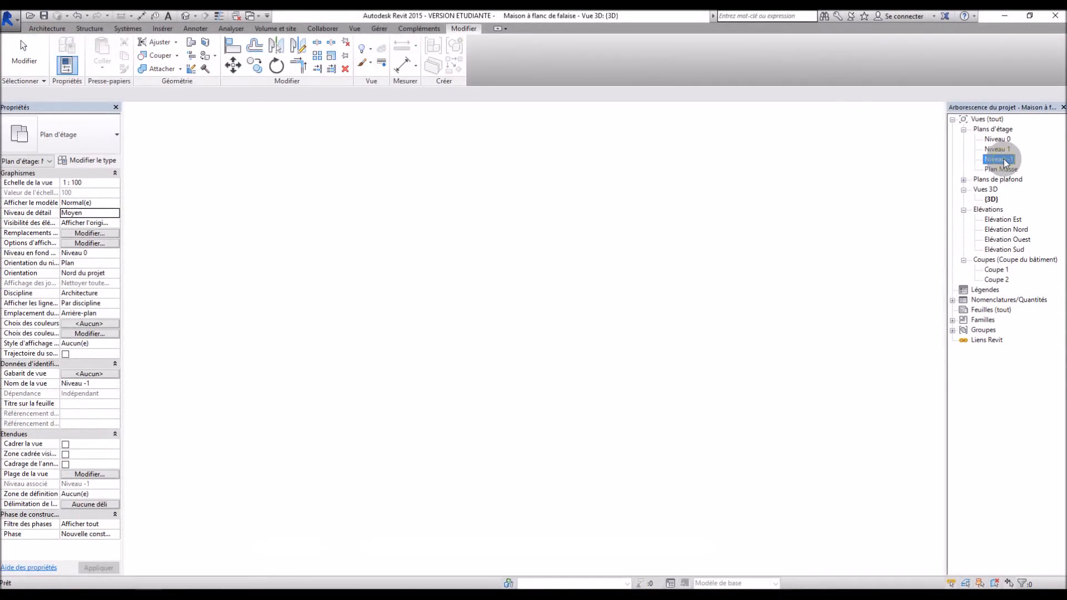
pyautogui.scroll(2, 608, 372)
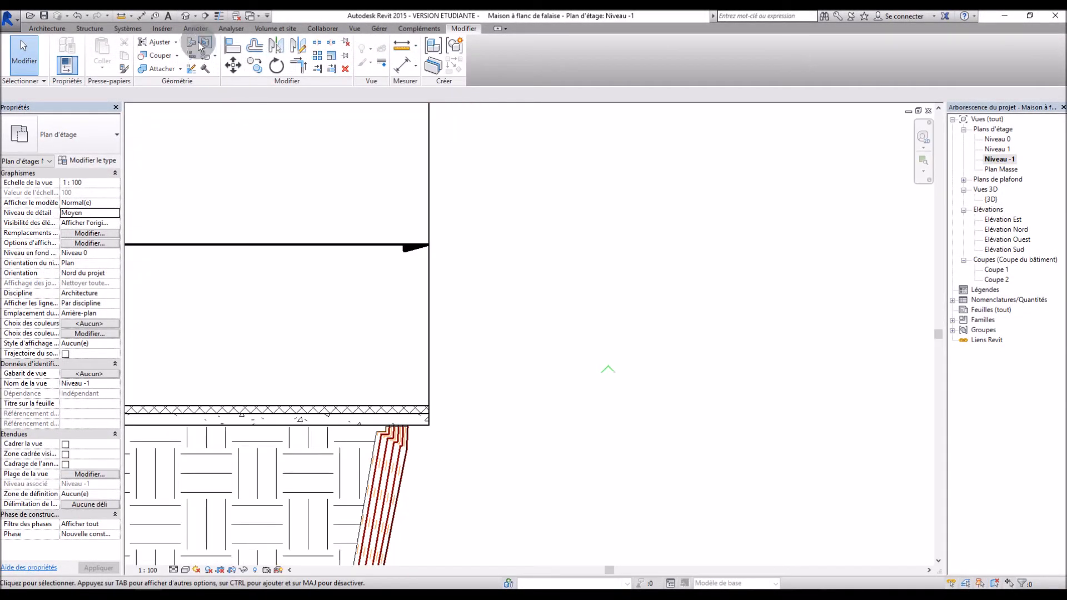
pyautogui.click(268, 28)
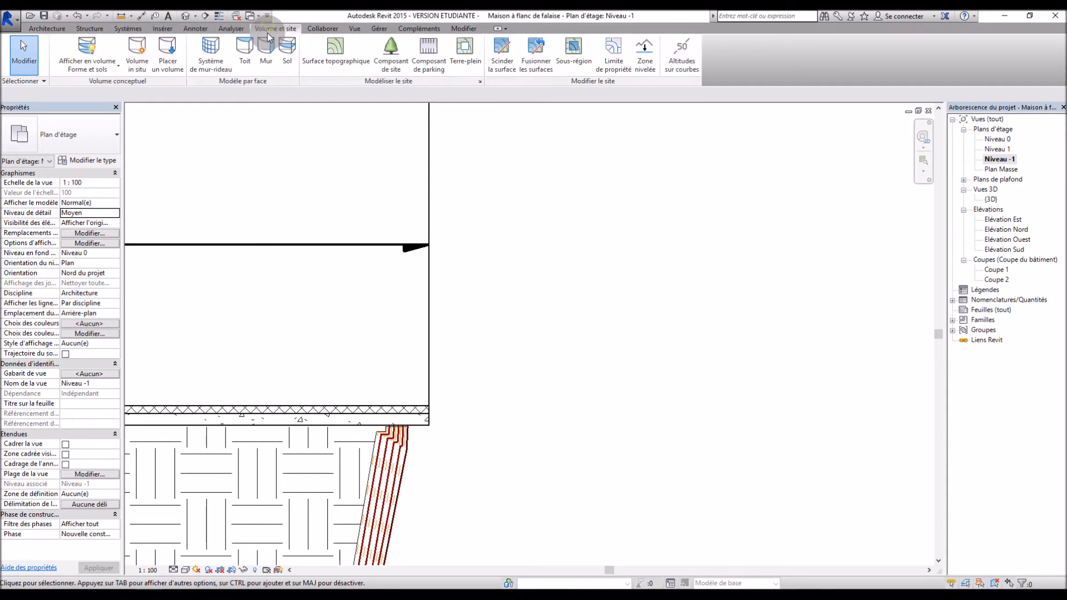
pyautogui.click(137, 53)
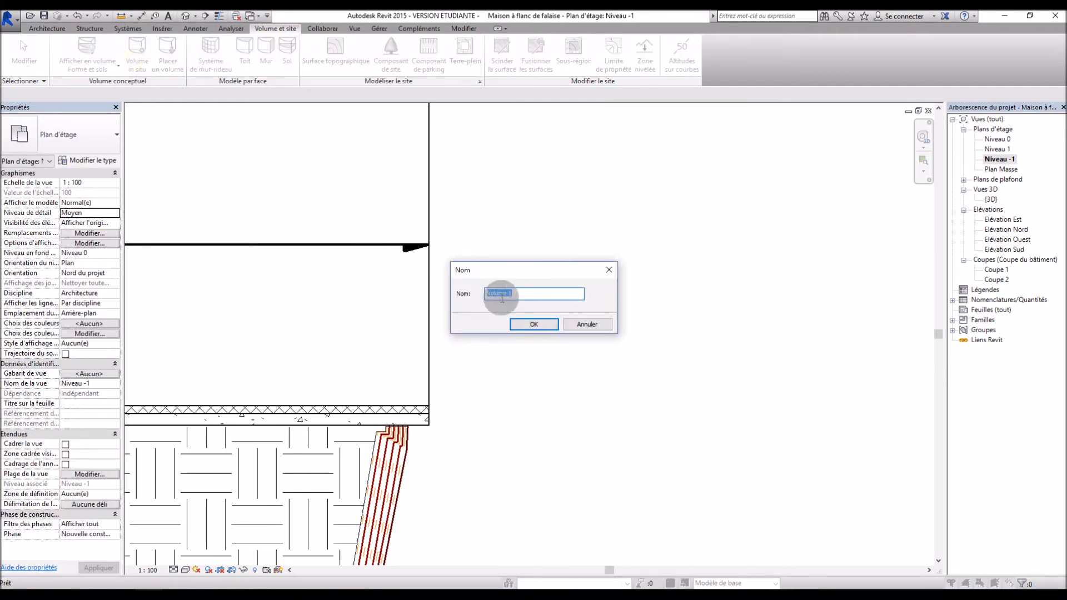
pyautogui.click(533, 324)
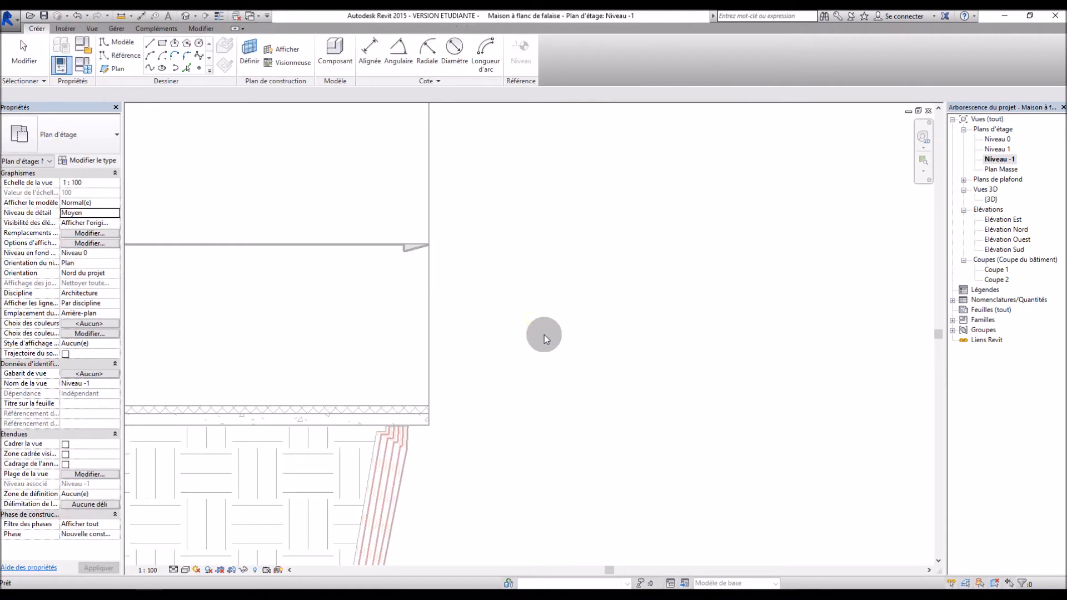
# Step: Sketch a rectangle extending the lower exterior wall beyond the open end, as wide as the wall and 3.00 m long
pyautogui.click(162, 44)
pyautogui.click(428, 424)
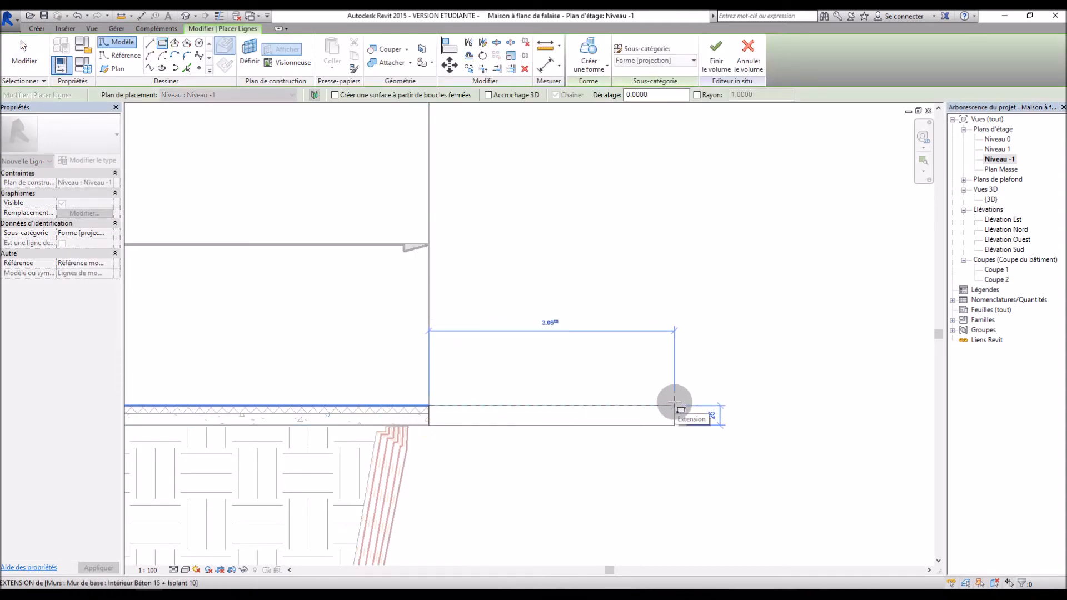
pyautogui.click(674, 405)
pyautogui.click(547, 446)
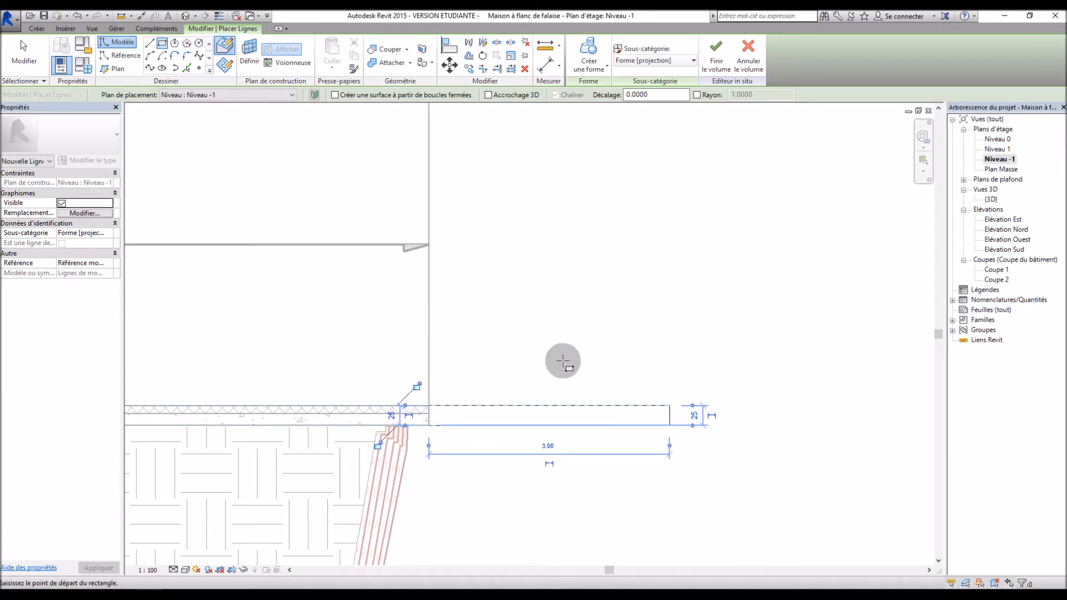
# Step: Create a solid form from the rectangle and finish the in-place mass
pyautogui.press('Escape')
pyautogui.press('Escape')
pyautogui.press('Tab')
pyautogui.click(560, 406)
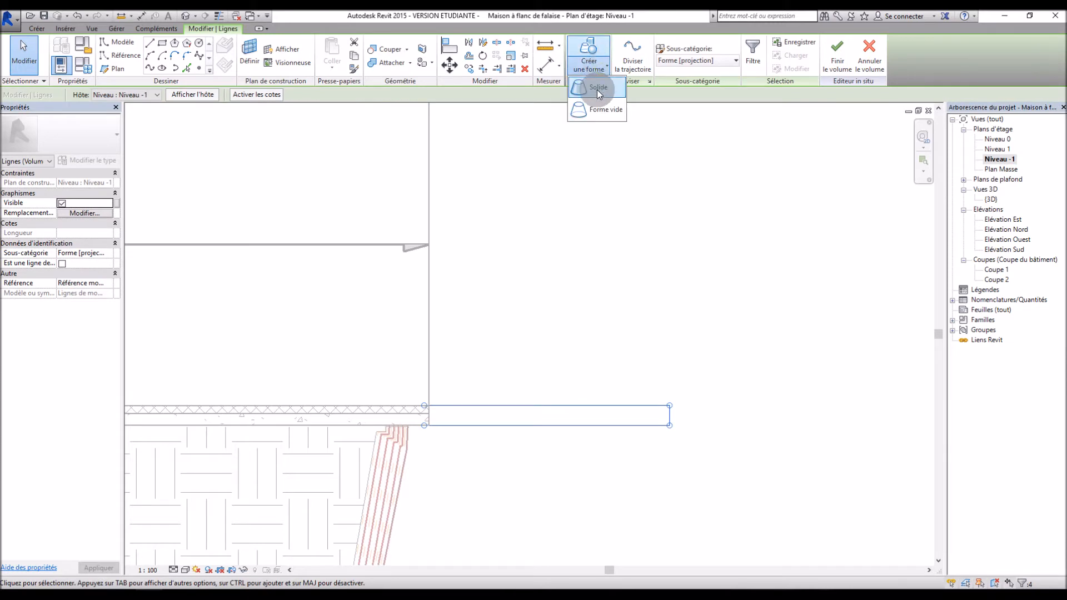
pyautogui.click(597, 88)
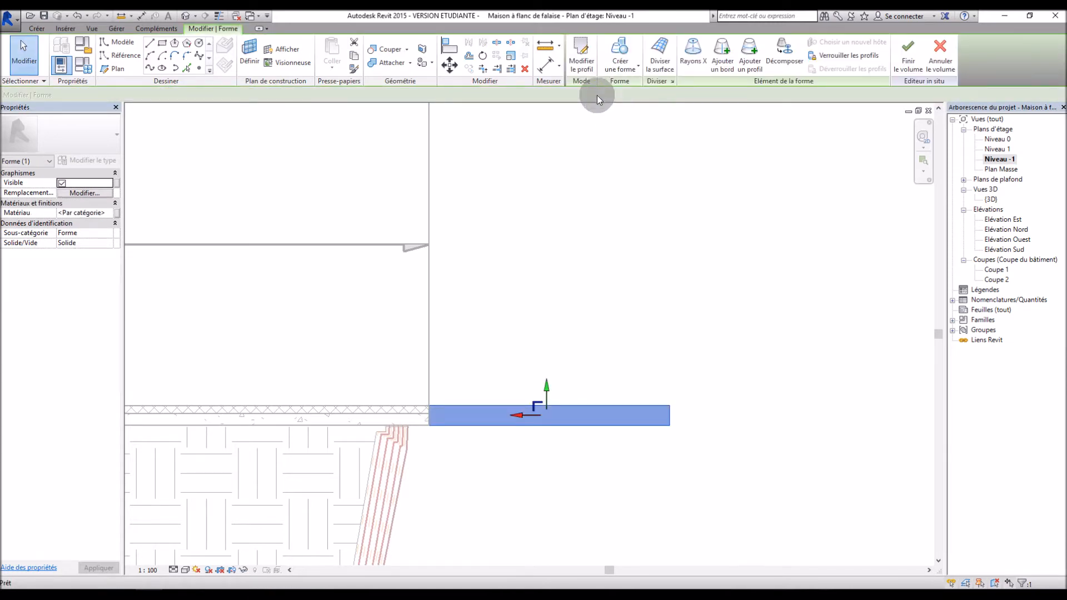
pyautogui.click(908, 52)
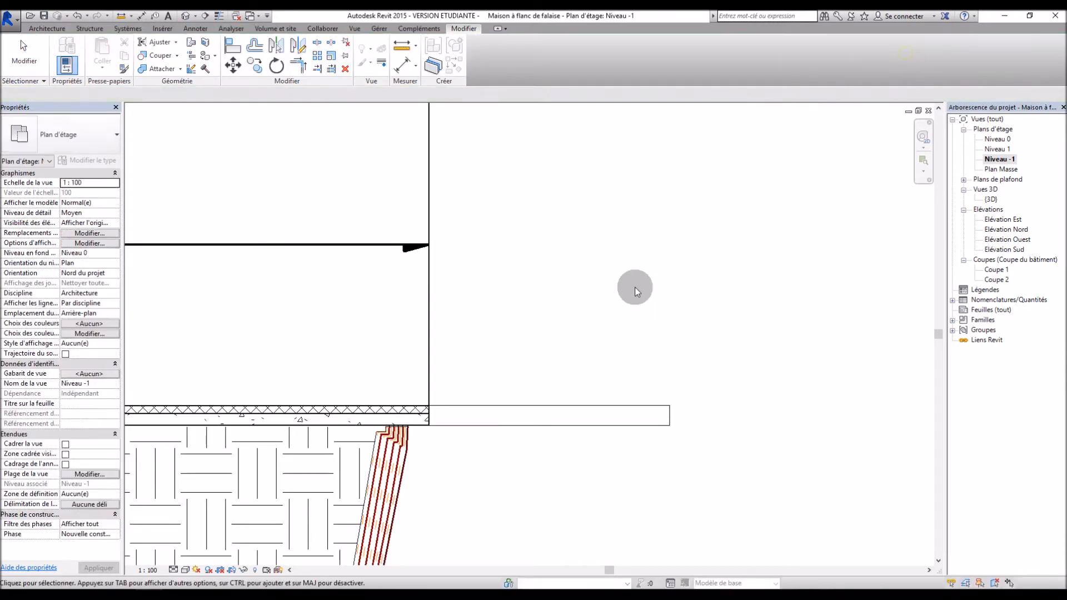
# Step: Stretch the mass upward to the top of the roof in the Elévation Nord view
pyautogui.doubleClick(992, 200)
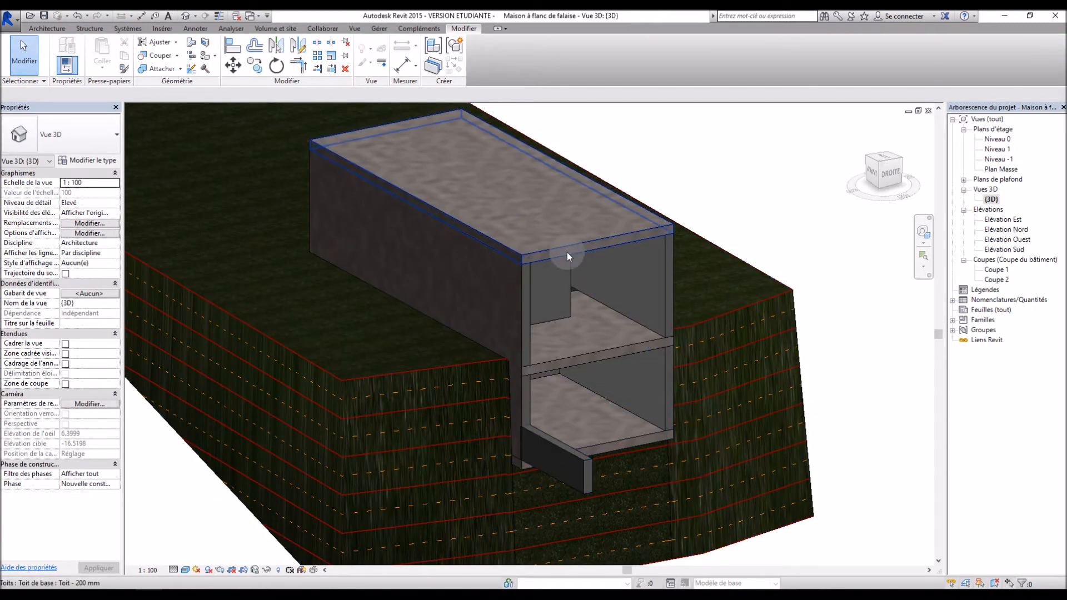
pyautogui.doubleClick(1012, 229)
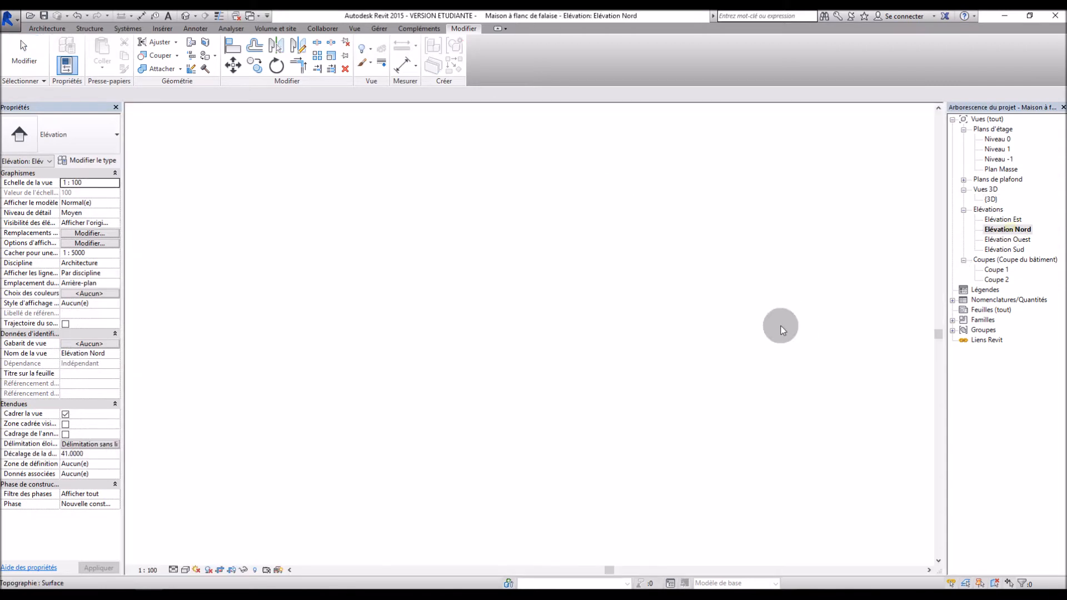
pyautogui.click(593, 366)
pyautogui.scroll(-1, 441, 446)
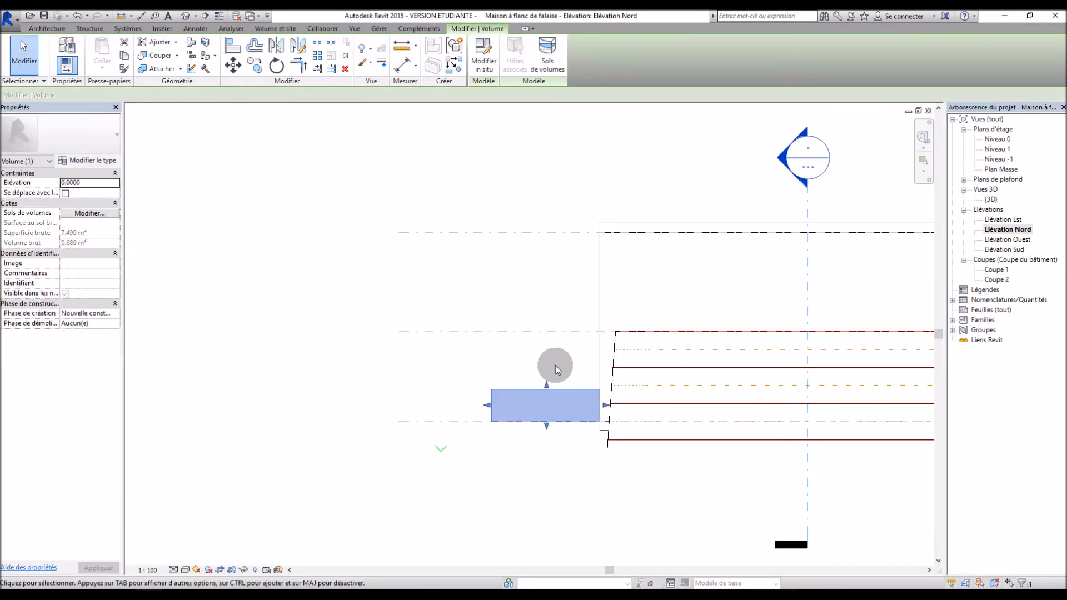
pyautogui.scroll(1, 555, 362)
pyautogui.moveTo(544, 399); pyautogui.dragTo(641, 149)
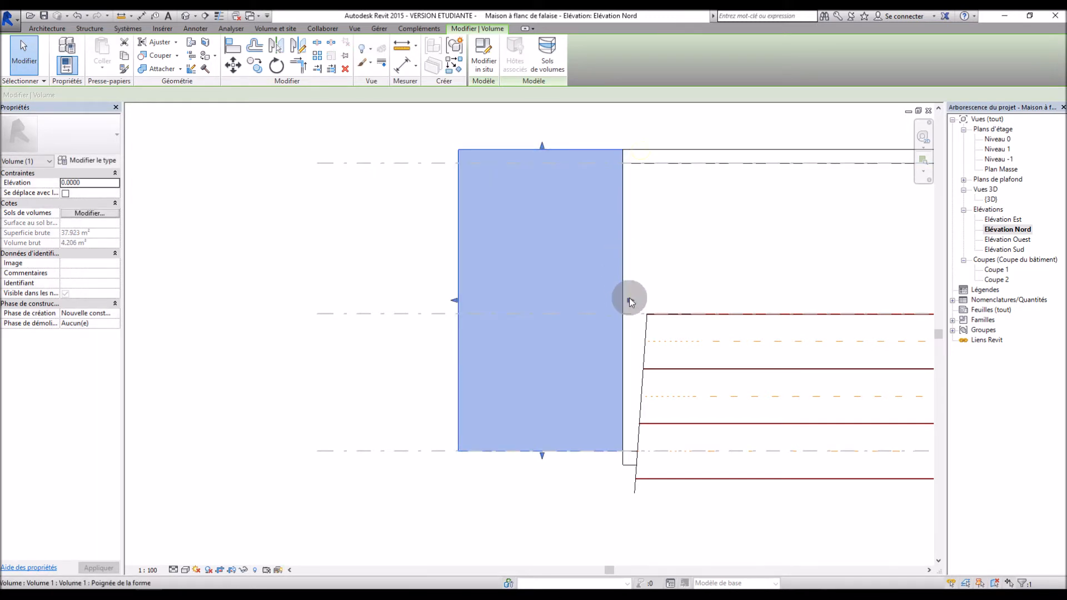
# Step: Align the mass's inner end with the house wall's end and extend its base down to the underside of the lower floor
pyautogui.moveTo(631, 305); pyautogui.dragTo(612, 293)
pyautogui.scroll(3, 632, 305)
pyautogui.scroll(-4, 655, 267)
pyautogui.scroll(3, 589, 441)
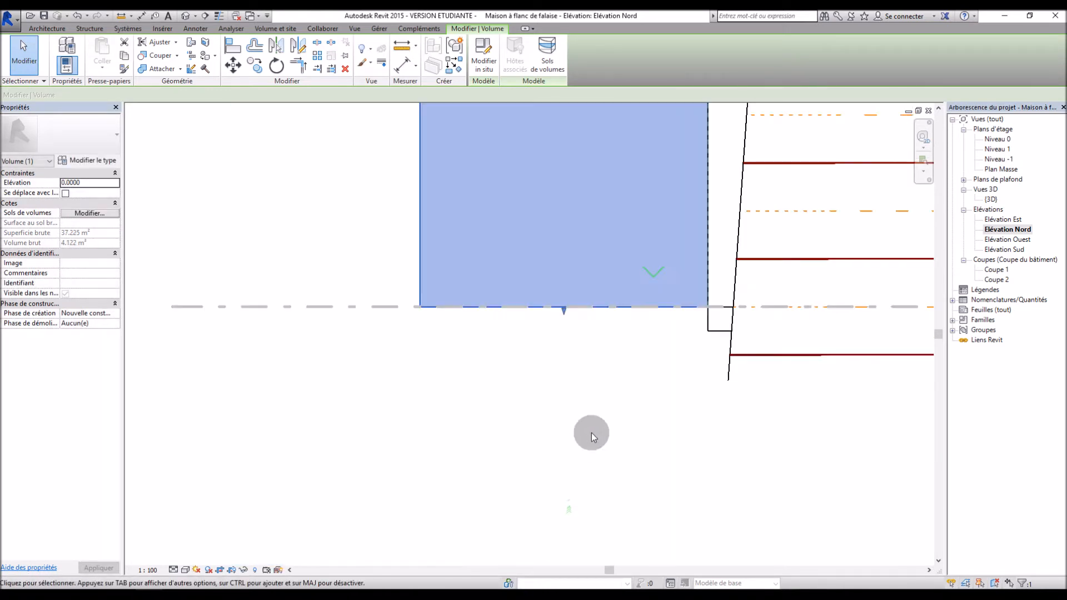
pyautogui.moveTo(563, 310); pyautogui.dragTo(718, 332)
pyautogui.click(588, 423)
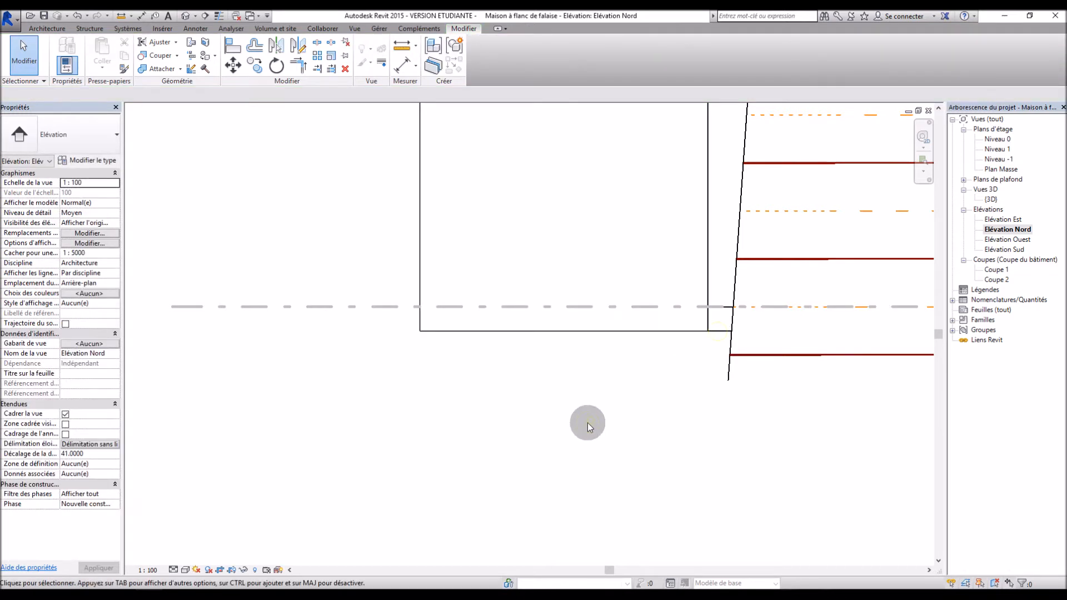
# Step: Align the mass's top edge precisely with the top edge of the roof
pyautogui.scroll(5, 587, 359)
pyautogui.scroll(4, 630, 182)
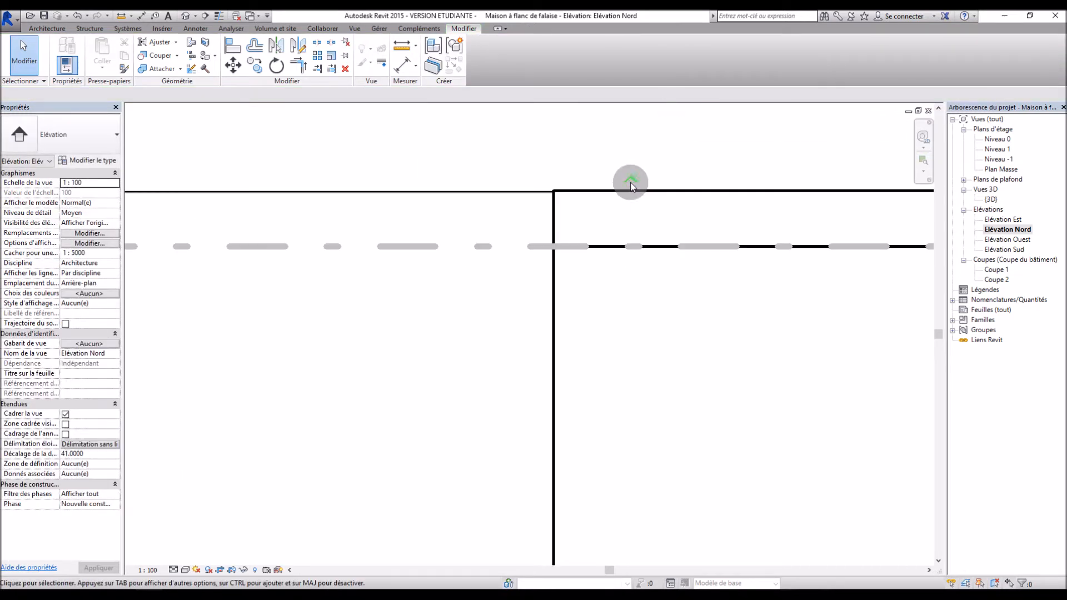
pyautogui.click(455, 192)
pyautogui.moveTo(465, 192)
pyautogui.mouseDown()
pyautogui.moveTo(550, 184)
pyautogui.moveTo(468, 191)
pyautogui.mouseUp()
pyautogui.click(575, 180)
pyautogui.click(366, 189)
pyautogui.moveTo(259, 187); pyautogui.dragTo(578, 191)
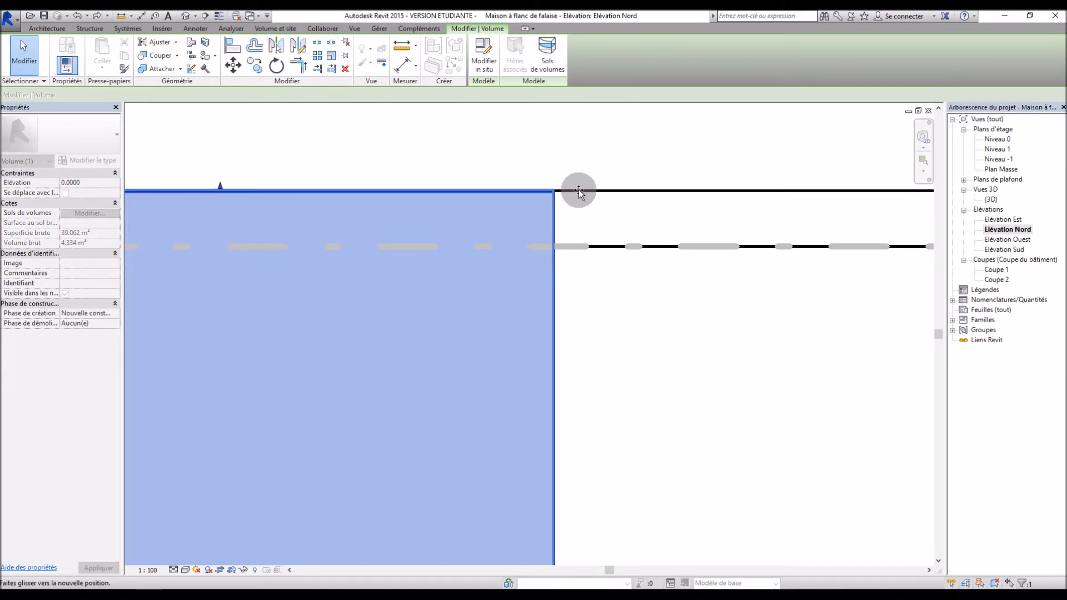
# Step: In the 3D view, edit the side wall's mass in place and start a profile edit of its bottom face
pyautogui.scroll(-5, 587, 168)
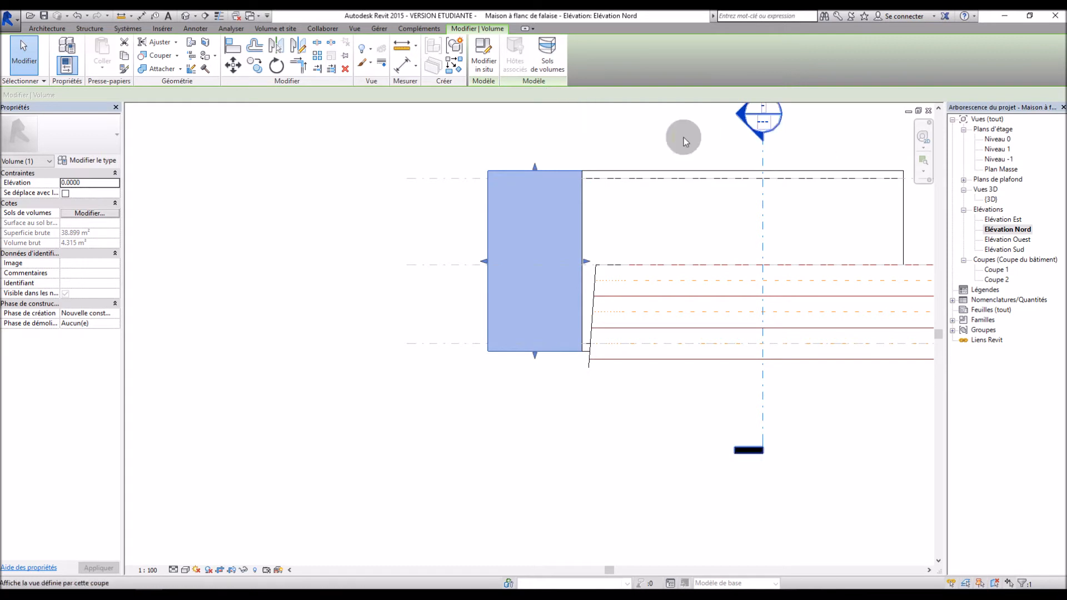
pyautogui.click(625, 135)
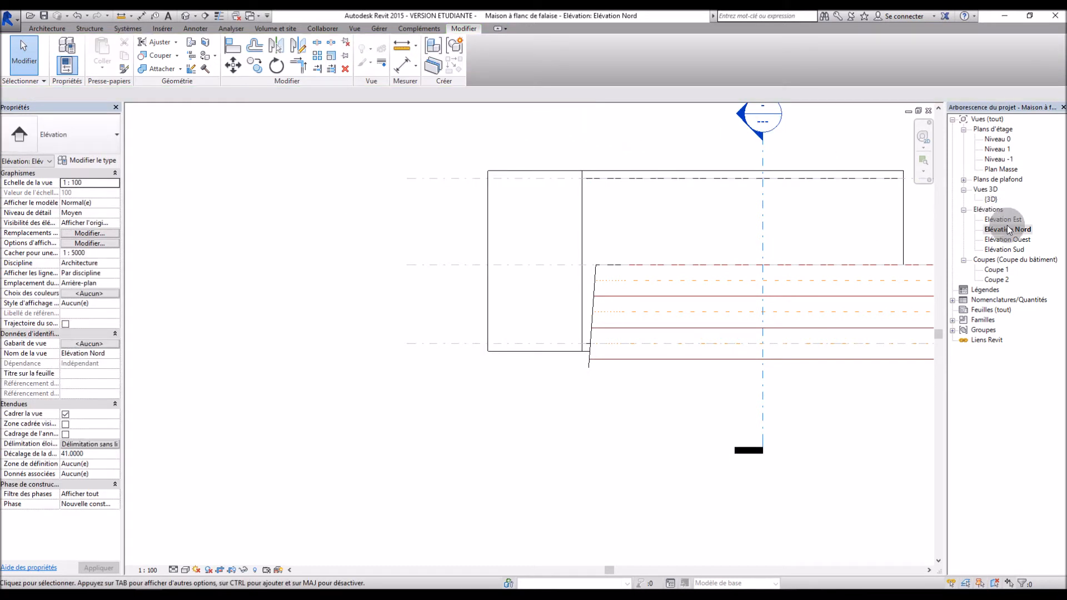
pyautogui.doubleClick(992, 200)
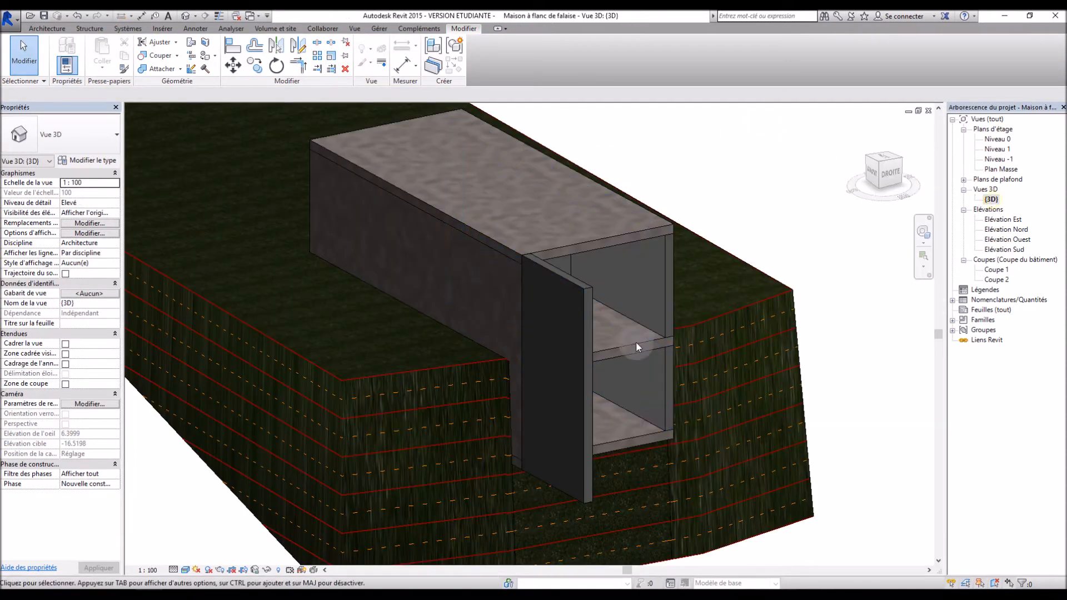
pyautogui.moveTo(802, 361)
pyautogui.keyDown('shift'); pyautogui.mouseDown(button='middle')
pyautogui.moveTo(877, 215)
pyautogui.moveTo(877, 258)
pyautogui.moveTo(762, 364)
pyautogui.moveTo(785, 351)
pyautogui.mouseUp(button='middle'); pyautogui.keyUp('shift')
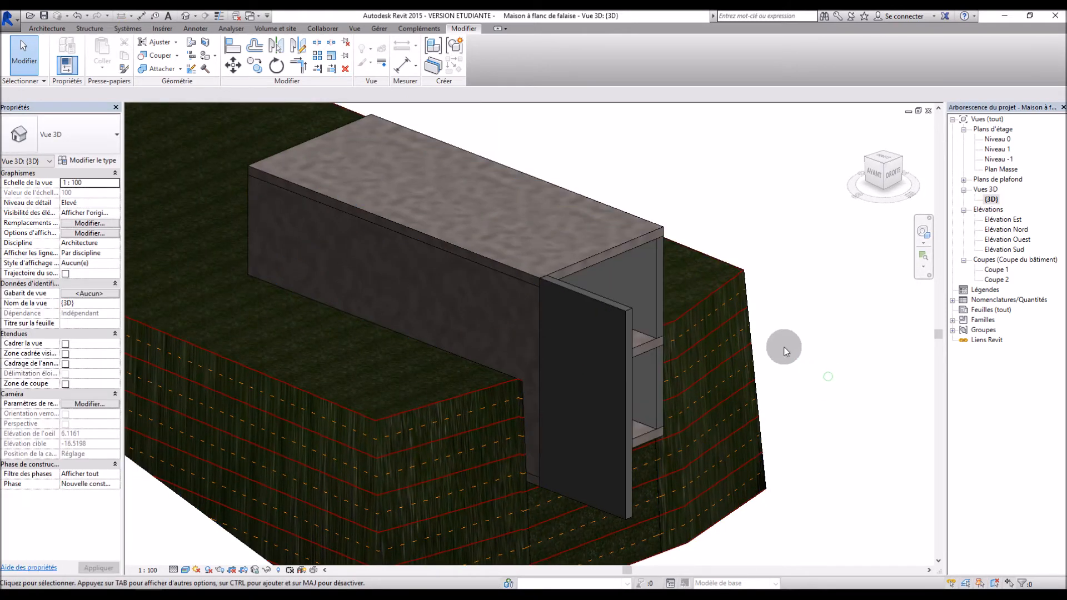
pyautogui.click(622, 348)
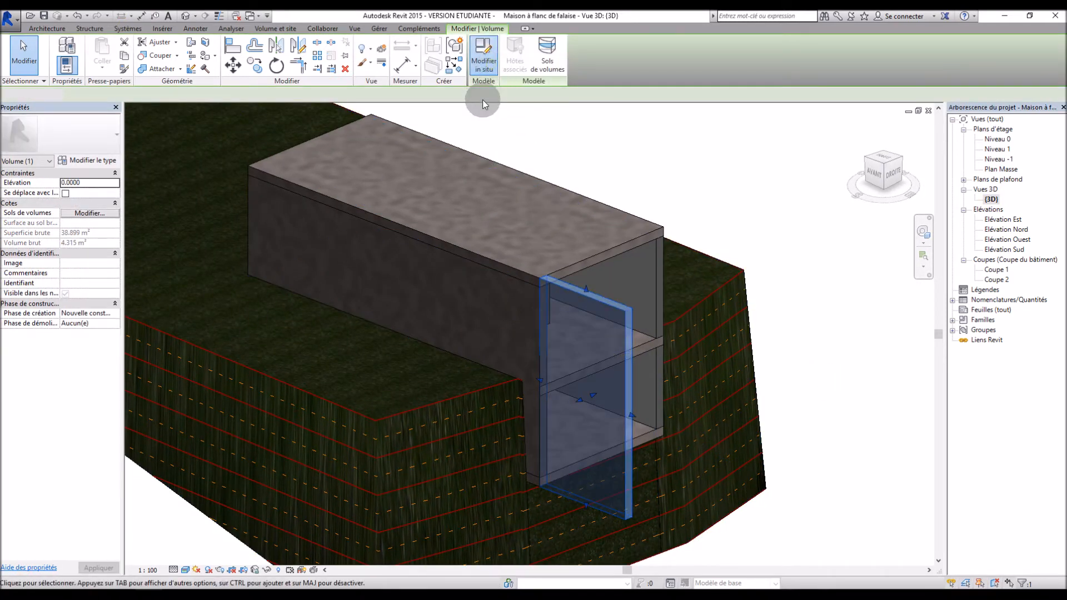
pyautogui.keyDown('shift'); pyautogui.moveTo(609, 511); pyautogui.dragTo(688, 165, button='middle'); pyautogui.keyUp('shift')
pyautogui.click(618, 275)
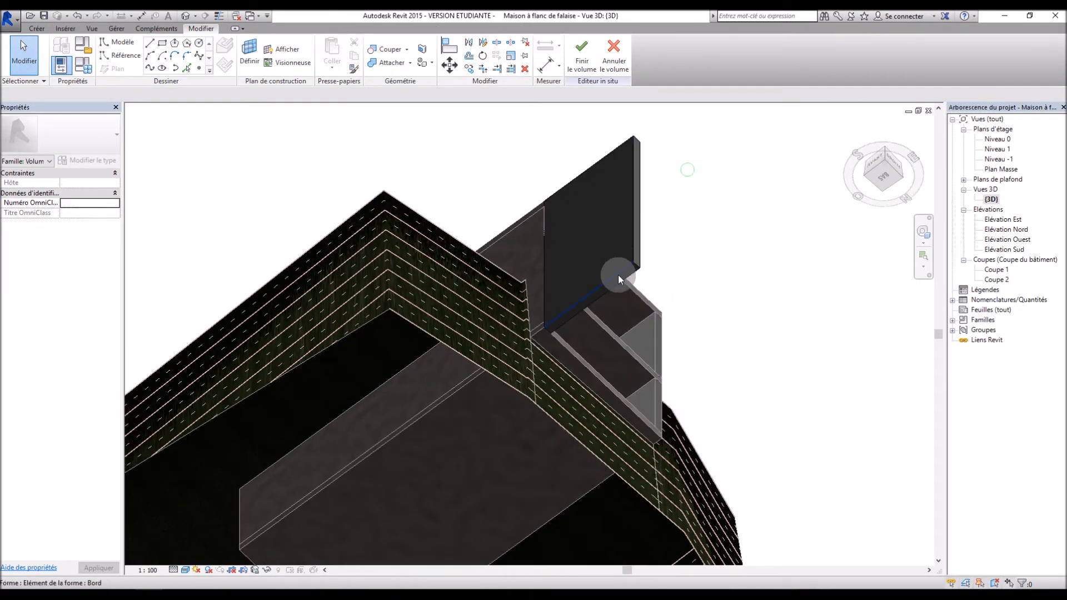
pyautogui.click(582, 61)
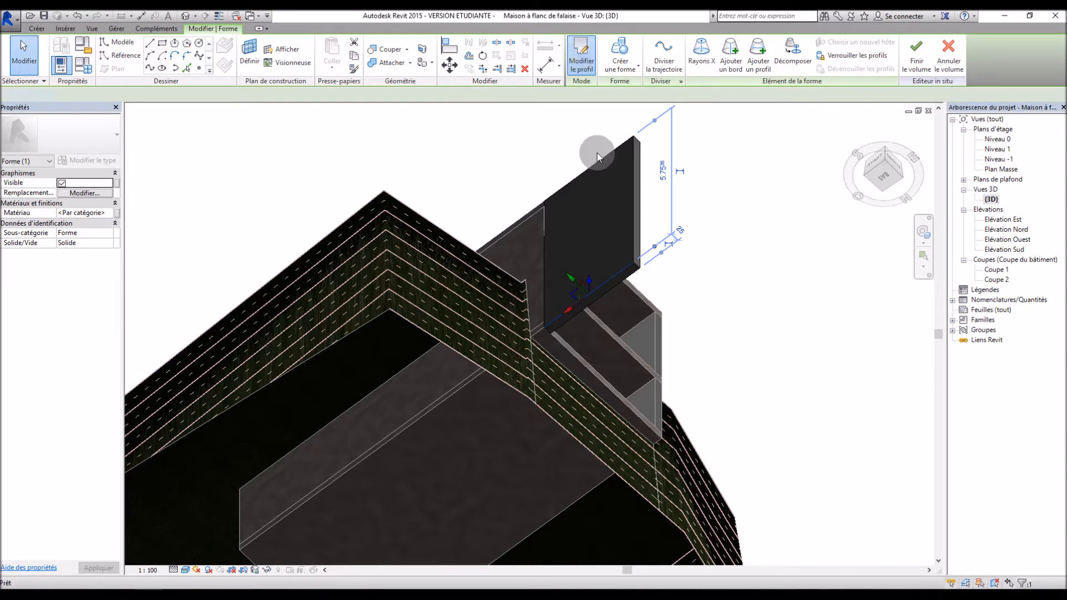
# Step: Shorten the bottom profile to a thin strip by moving its outer short edge close to the house wall, and finish the profile edit
pyautogui.scroll(4, 578, 306)
pyautogui.click(751, 238)
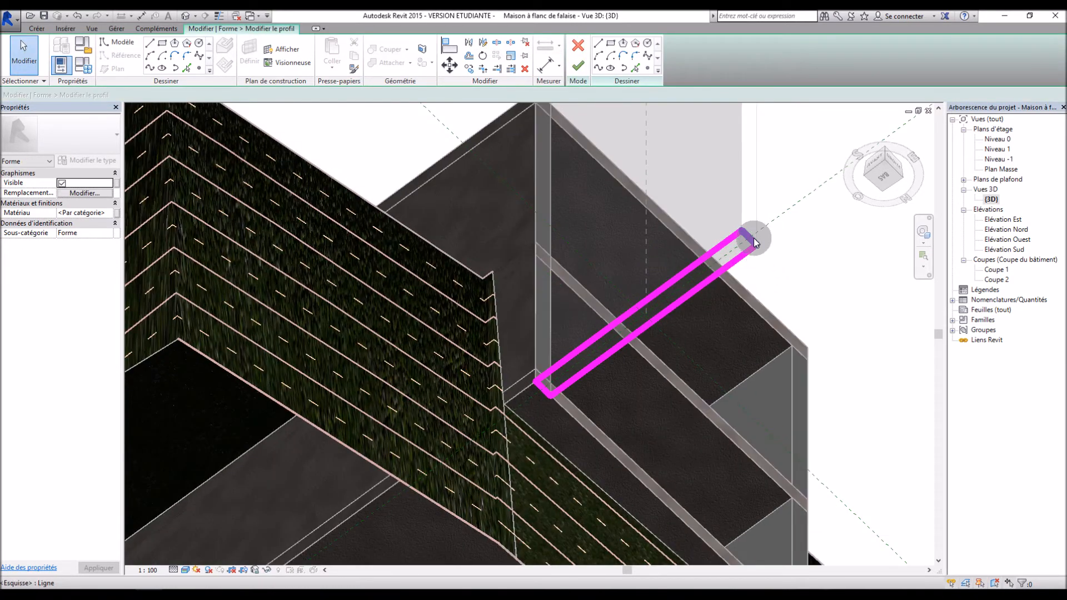
pyautogui.moveTo(590, 352); pyautogui.dragTo(578, 360)
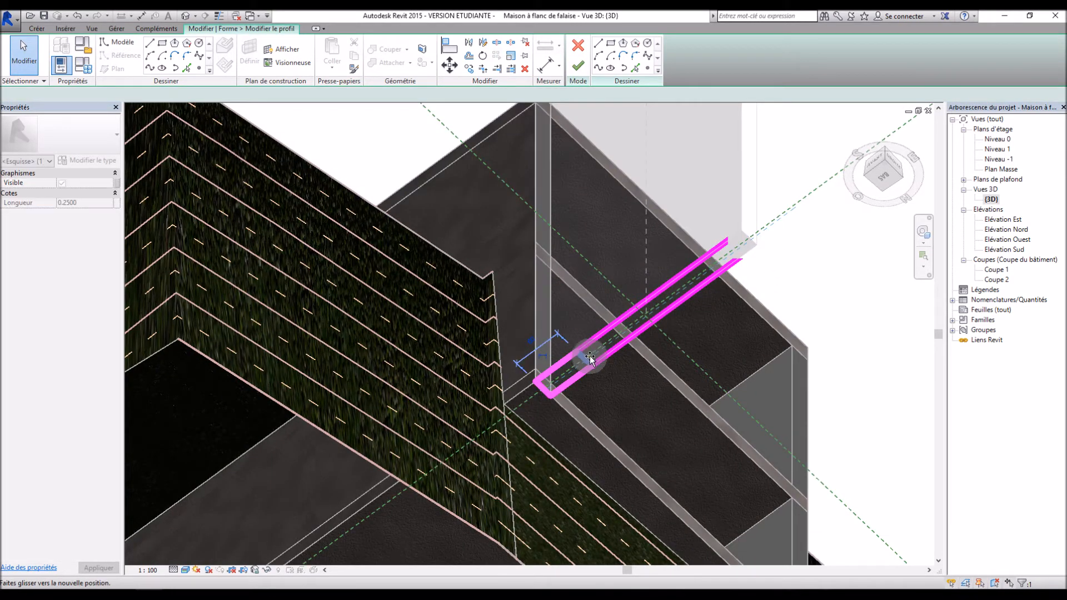
pyautogui.scroll(4, 541, 399)
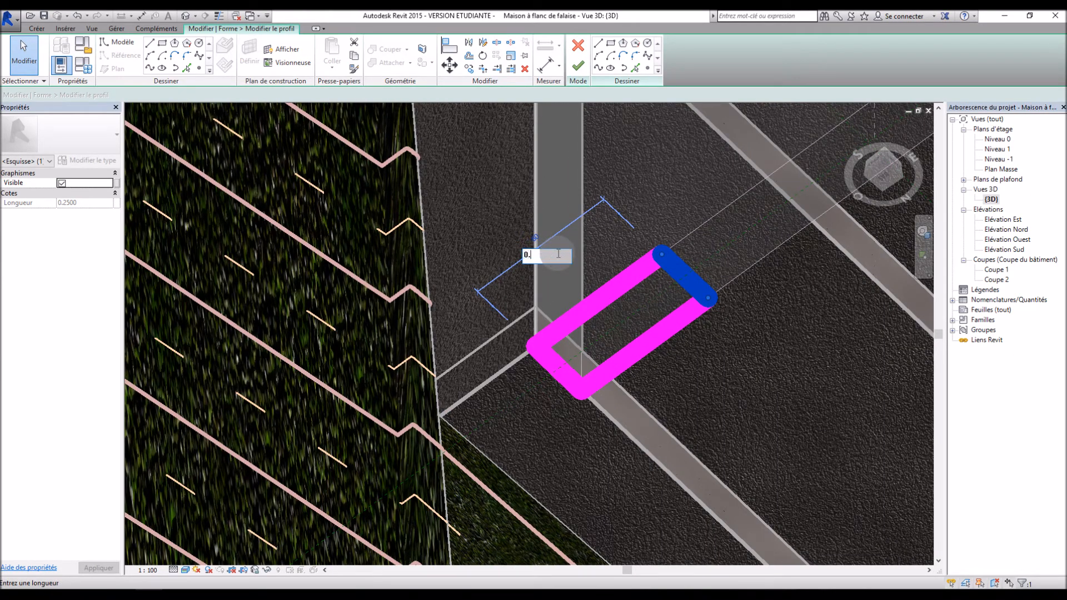
pyautogui.press('Return')
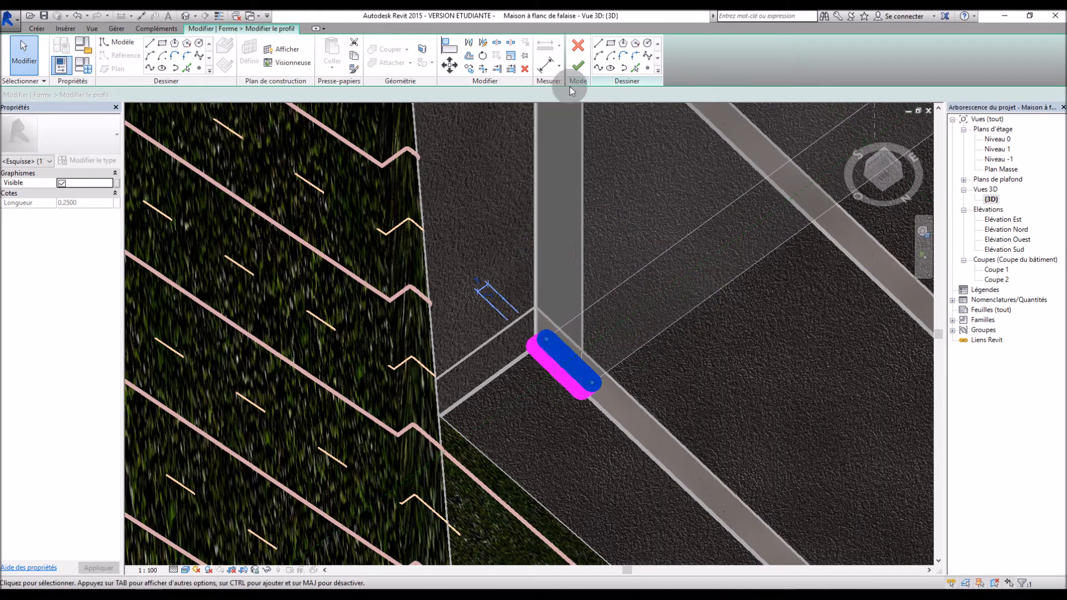
pyautogui.click(579, 66)
# Step: Deselect the tapered form and finish the in-place mass
pyautogui.scroll(-10, 539, 256)
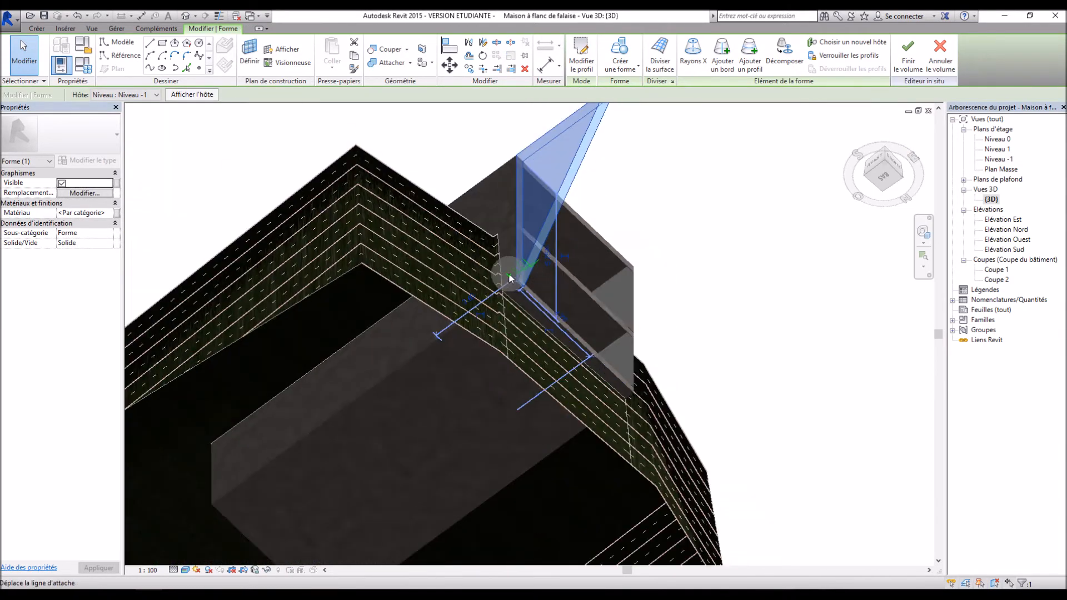
pyautogui.keyDown('shift'); pyautogui.moveTo(664, 207); pyautogui.dragTo(643, 272); pyautogui.keyUp('shift')
pyautogui.keyDown('shift'); pyautogui.moveTo(643, 272); pyautogui.dragTo(614, 407, button='middle'); pyautogui.keyUp('shift')
pyautogui.click(766, 344)
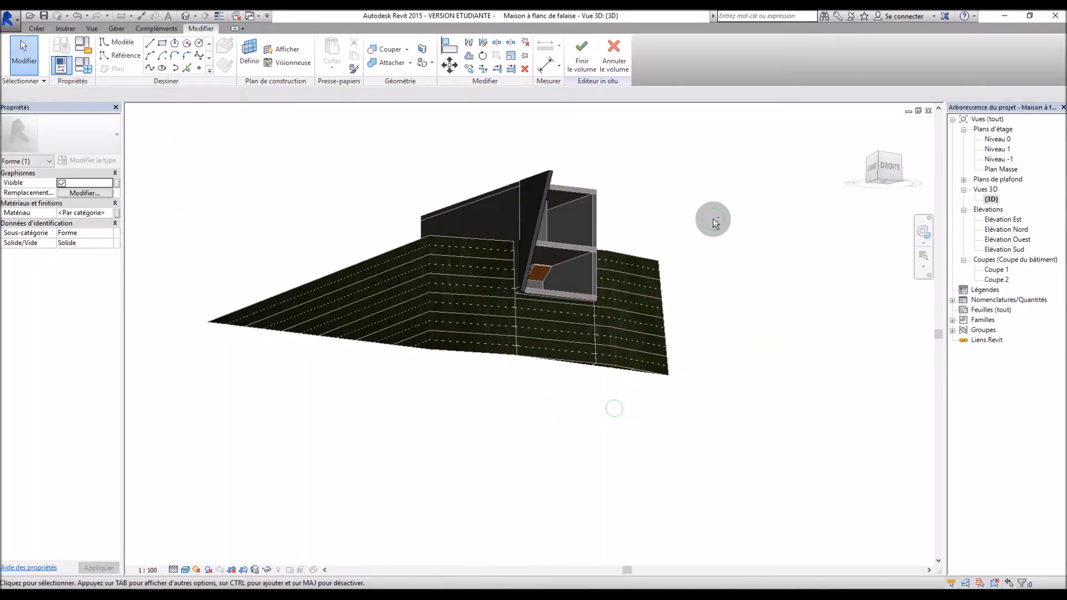
pyautogui.keyDown('shift'); pyautogui.moveTo(713, 219); pyautogui.dragTo(721, 397, button='middle'); pyautogui.keyUp('shift')
pyautogui.click(582, 56)
# Step: Examine the tapered wall extension from several angles in the 3D view
pyautogui.scroll(-3, 633, 368)
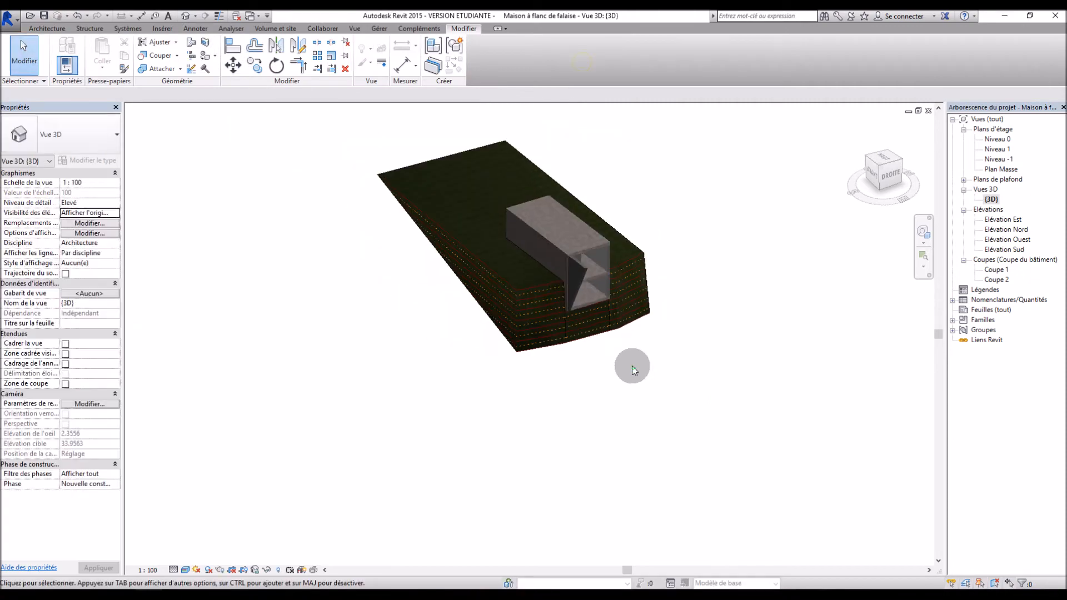
pyautogui.scroll(5, 566, 281)
pyautogui.keyDown('shift'); pyautogui.moveTo(566, 282); pyautogui.dragTo(827, 311, button='middle'); pyautogui.keyUp('shift')
pyautogui.scroll(-3, 417, 366)
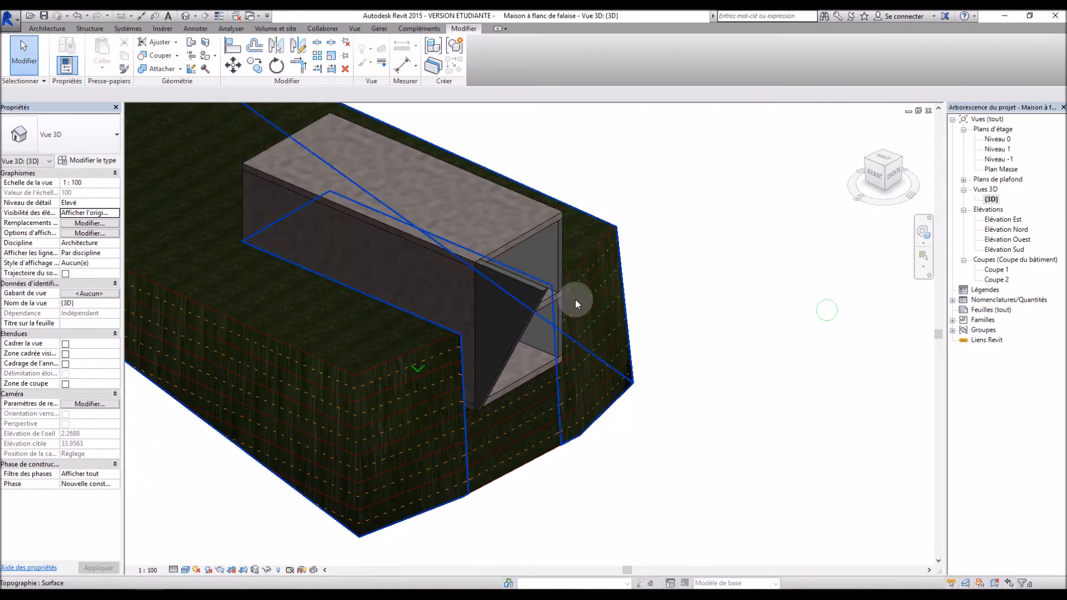
pyautogui.click(524, 286)
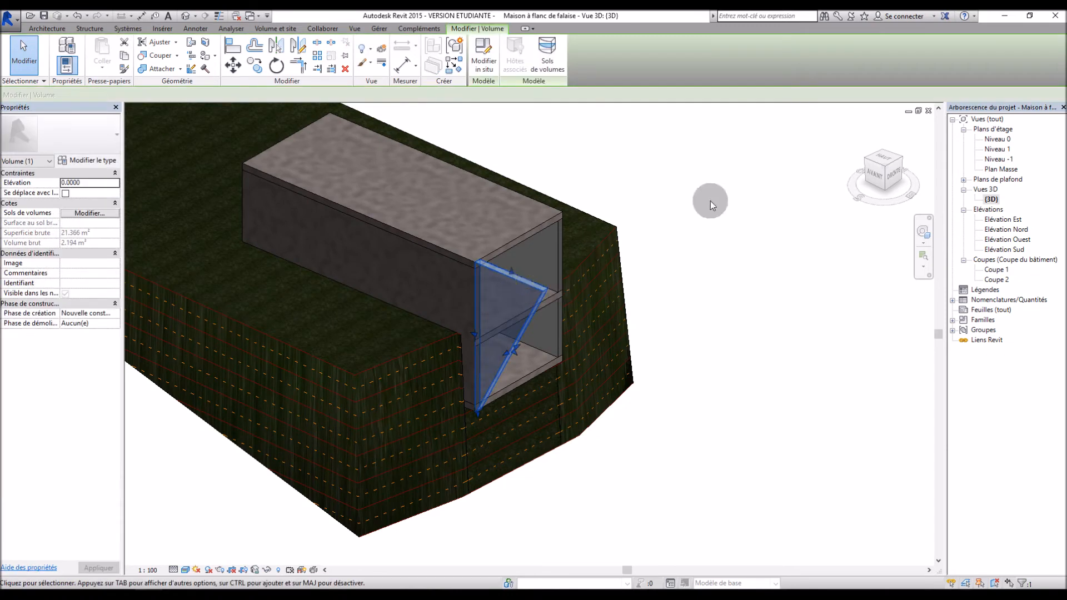
pyautogui.keyDown('shift'); pyautogui.moveTo(707, 229); pyautogui.dragTo(670, 248, button='middle'); pyautogui.keyUp('shift')
pyautogui.click(753, 246)
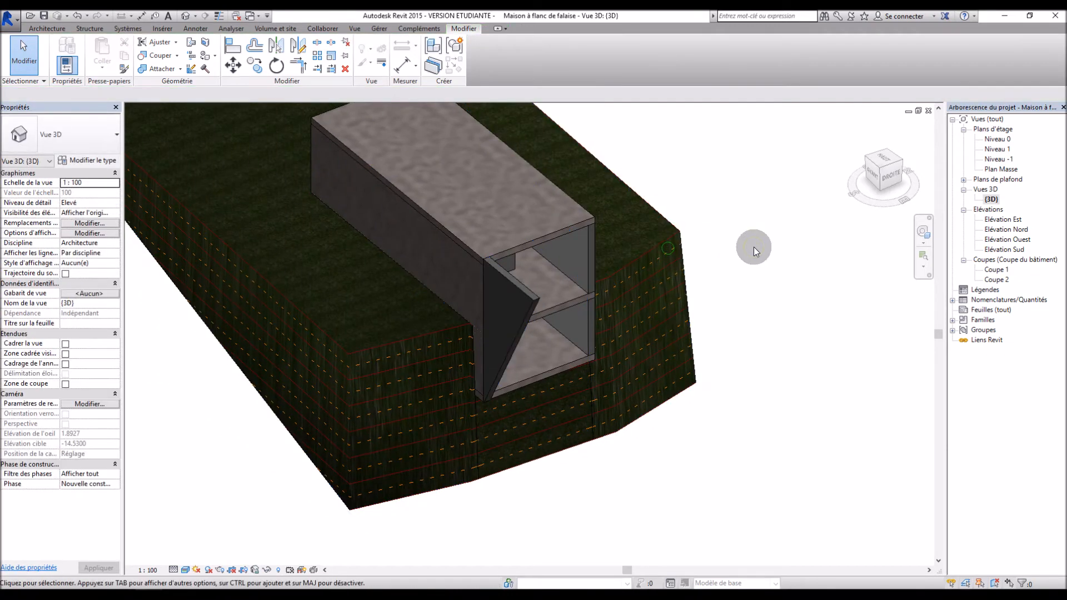
pyautogui.scroll(2, 628, 225)
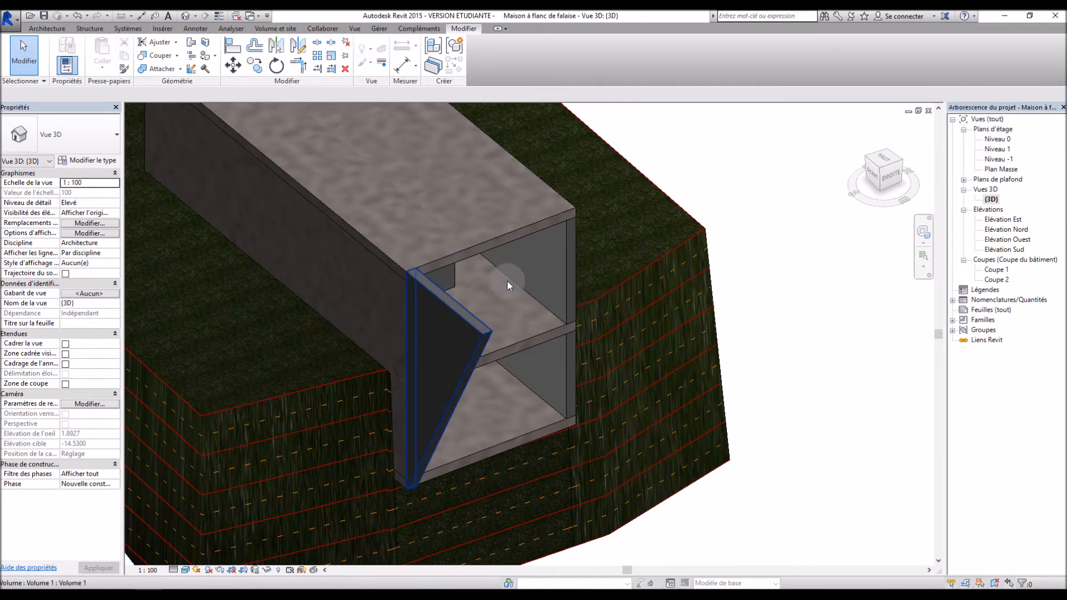
# Step: In the Niveau 1 plan, draw a horizontal model line about 1.90 m long across the house's open end
pyautogui.doubleClick(996, 150)
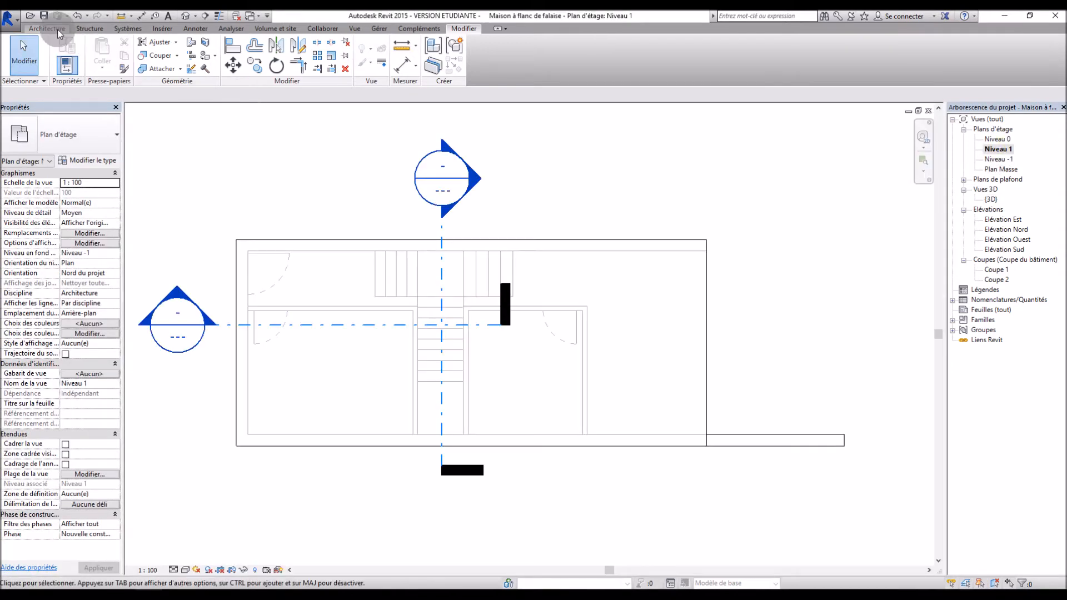
pyautogui.click(58, 29)
pyautogui.click(572, 56)
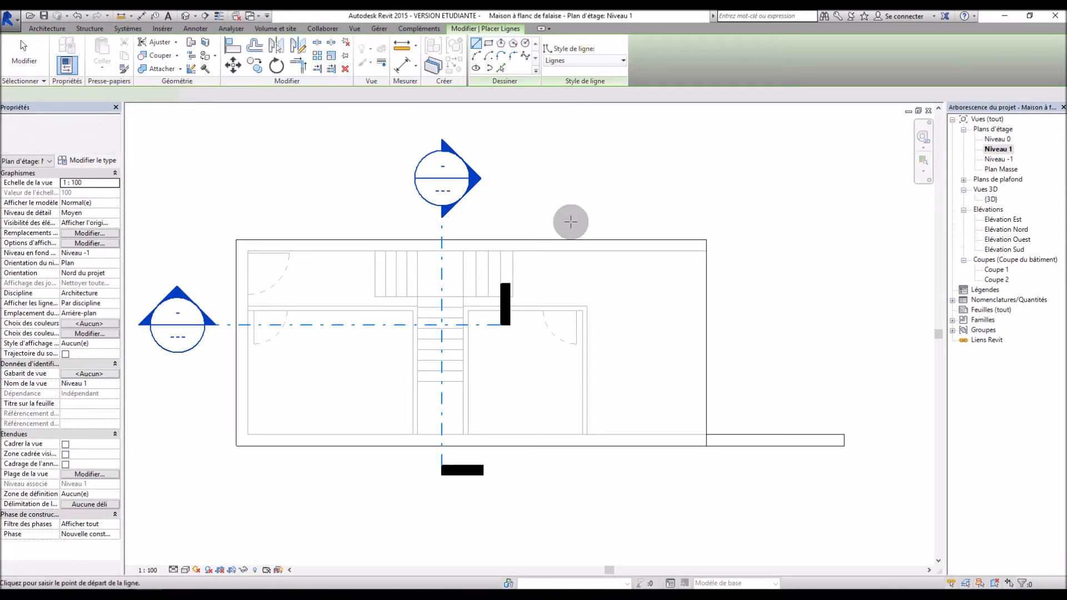
pyautogui.click(671, 332)
pyautogui.click(758, 332)
pyautogui.press('Escape')
pyautogui.press('Escape')
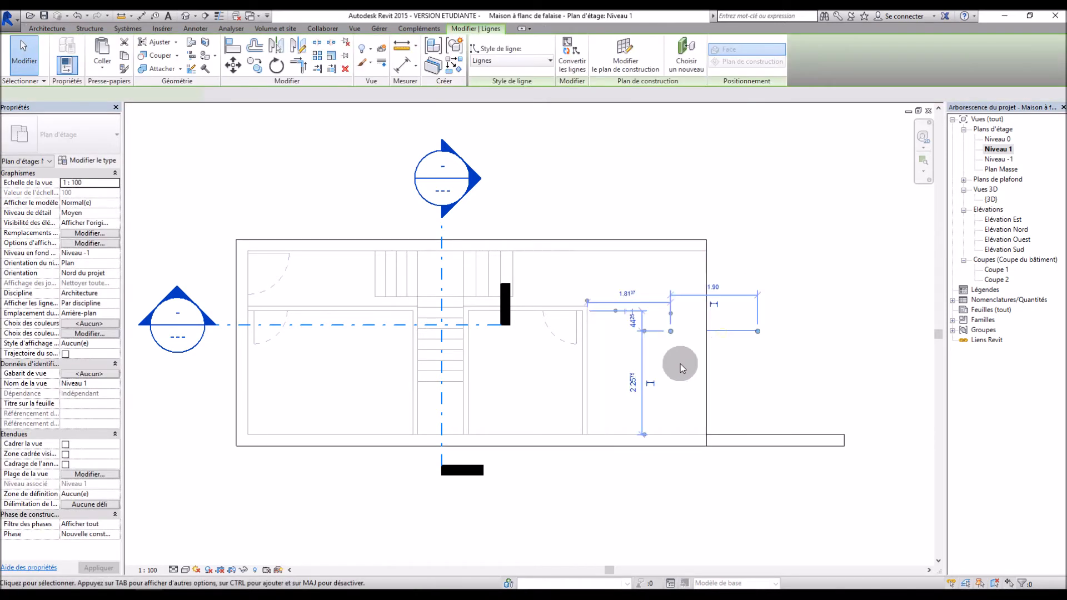
# Step: Set the model line's distance from the inner face of the extended side wall to 2 m
pyautogui.click(634, 382)
pyautogui.write('2')
pyautogui.press('Return')
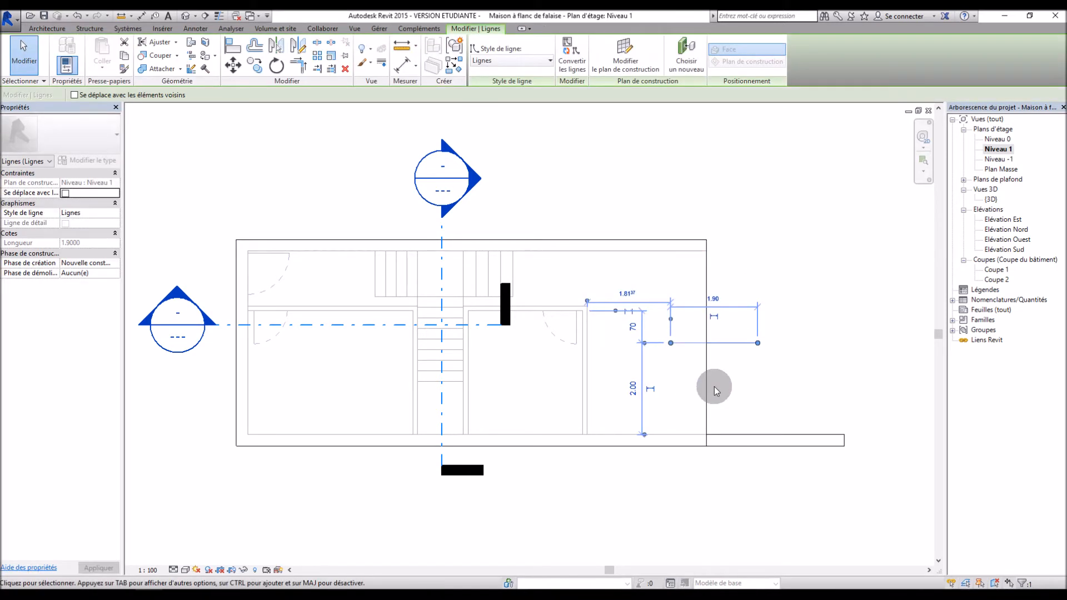
# Step: In the 3D view, mirror the tapered mass to the opposite side wall using the model line as the axis
pyautogui.click(783, 299)
pyautogui.doubleClick(992, 200)
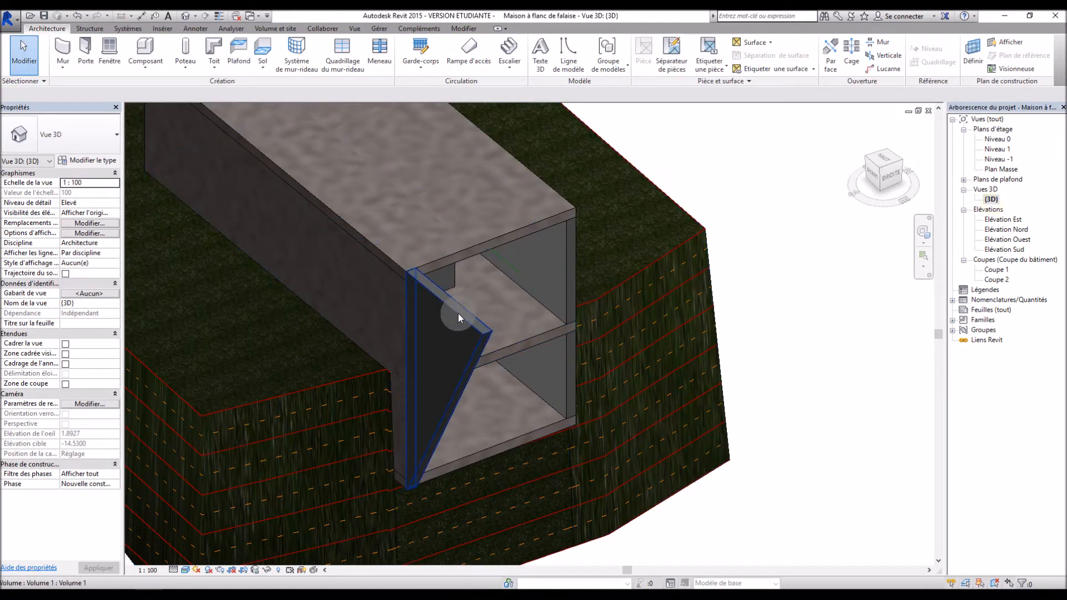
pyautogui.click(458, 313)
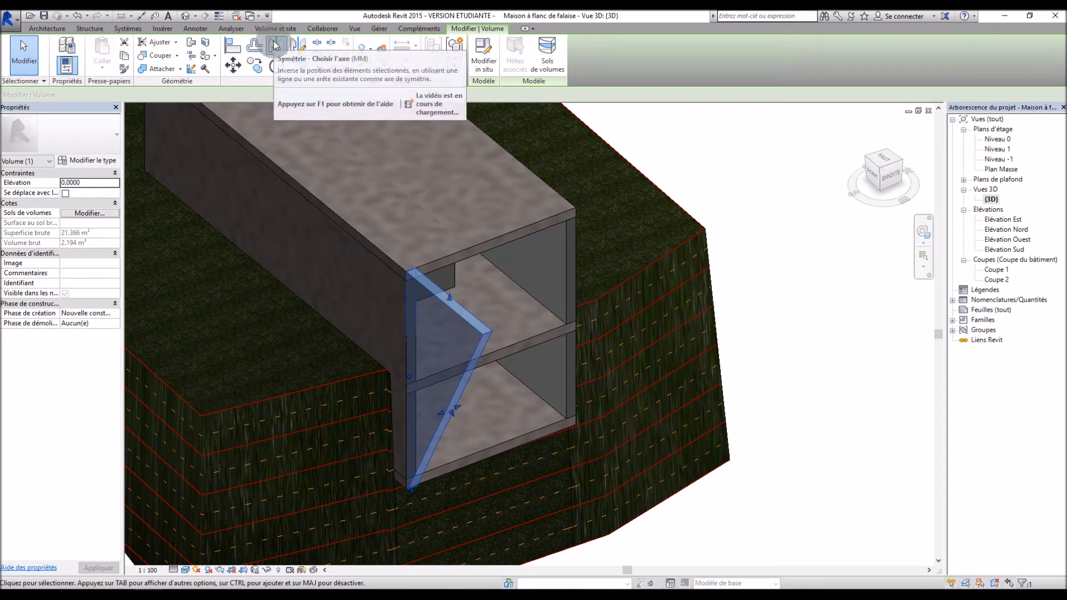
pyautogui.click(276, 45)
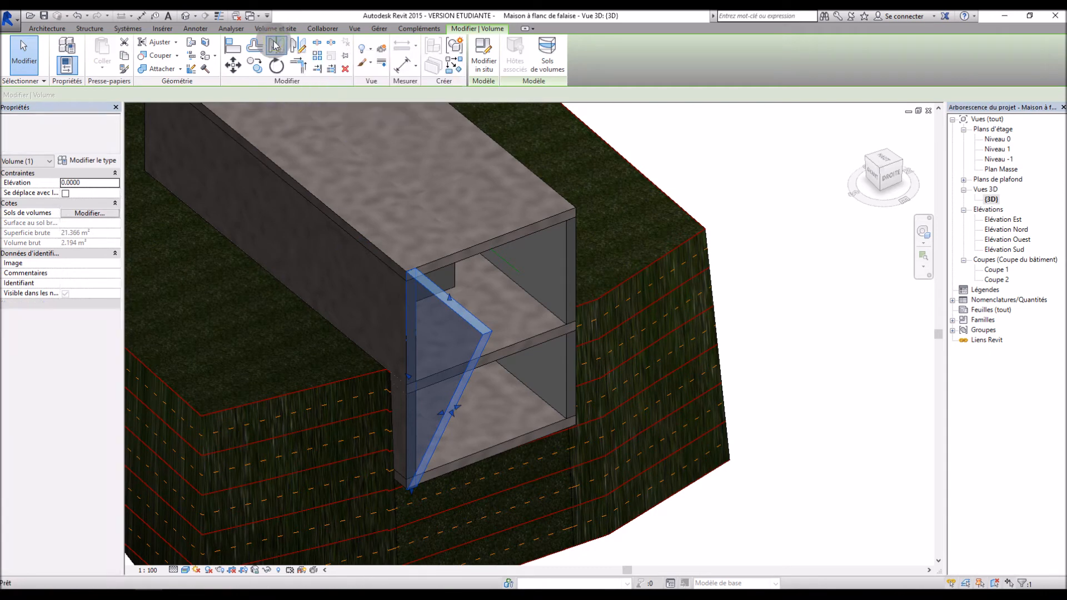
pyautogui.click(501, 258)
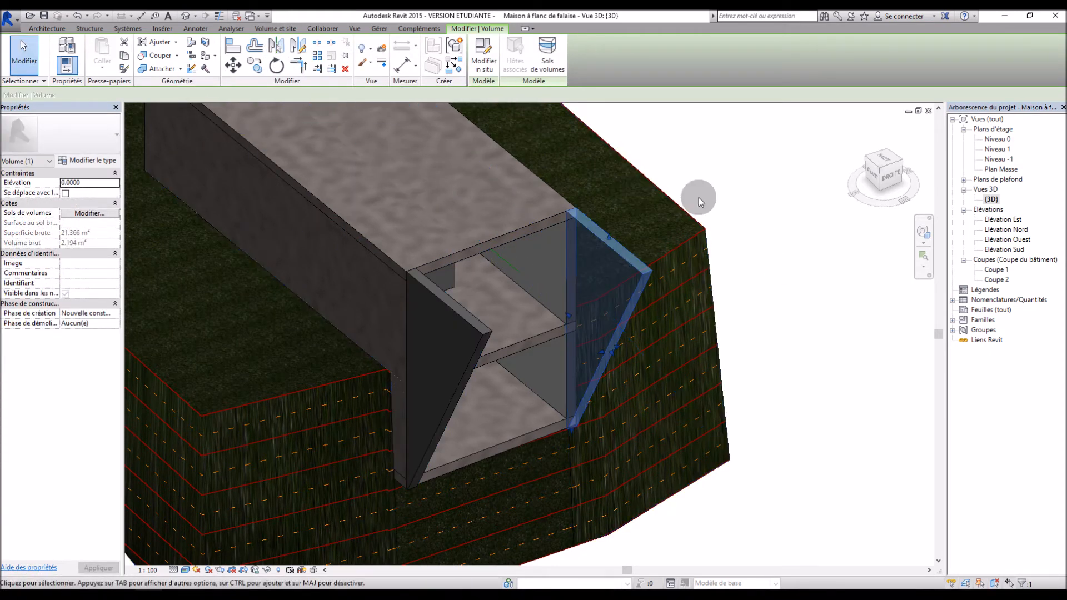
pyautogui.click(777, 186)
# Step: Delete the model line that served as the mirror axis
pyautogui.click(507, 266)
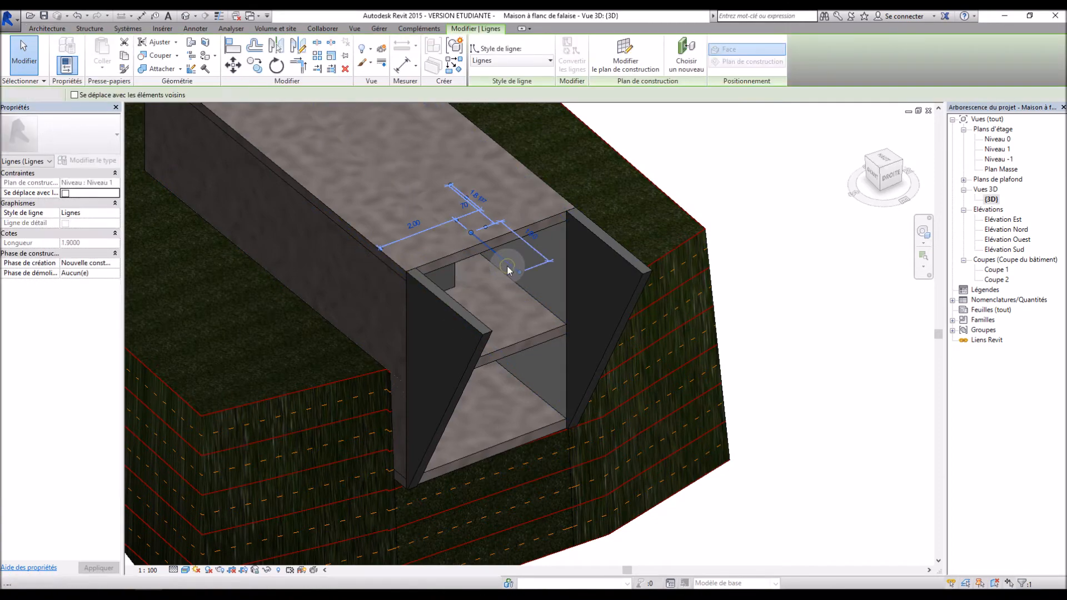
pyautogui.press('Delete')
pyautogui.keyDown('shift'); pyautogui.moveTo(802, 316); pyautogui.dragTo(727, 348, button='middle'); pyautogui.keyUp('shift')
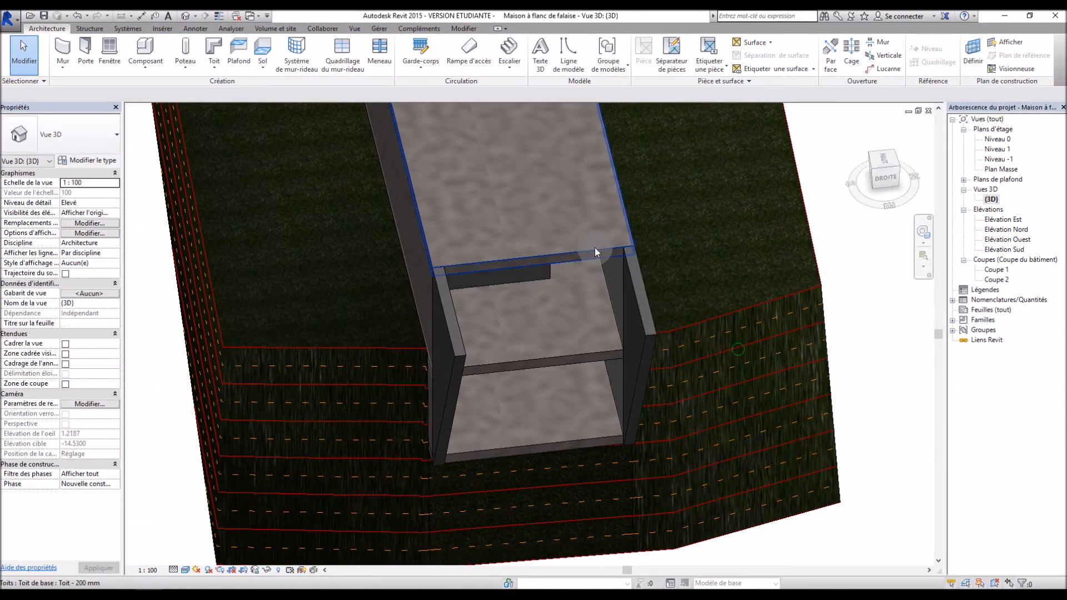
# Step: In the Niveau 1 floor plan, start a new in-place mass with the name Volume 3
pyautogui.click(1005, 151)
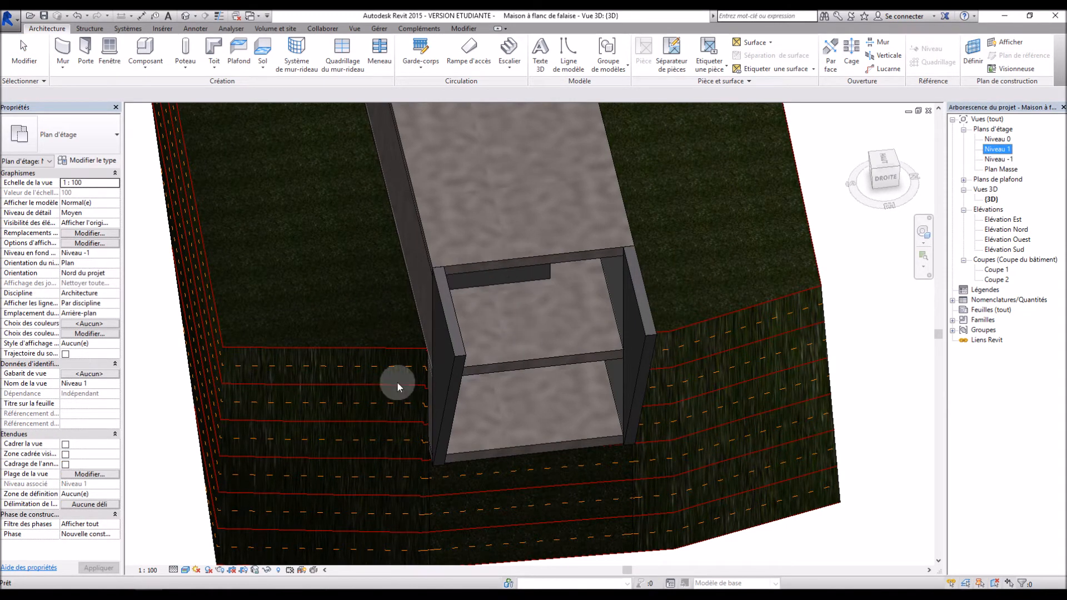
pyautogui.click(210, 537)
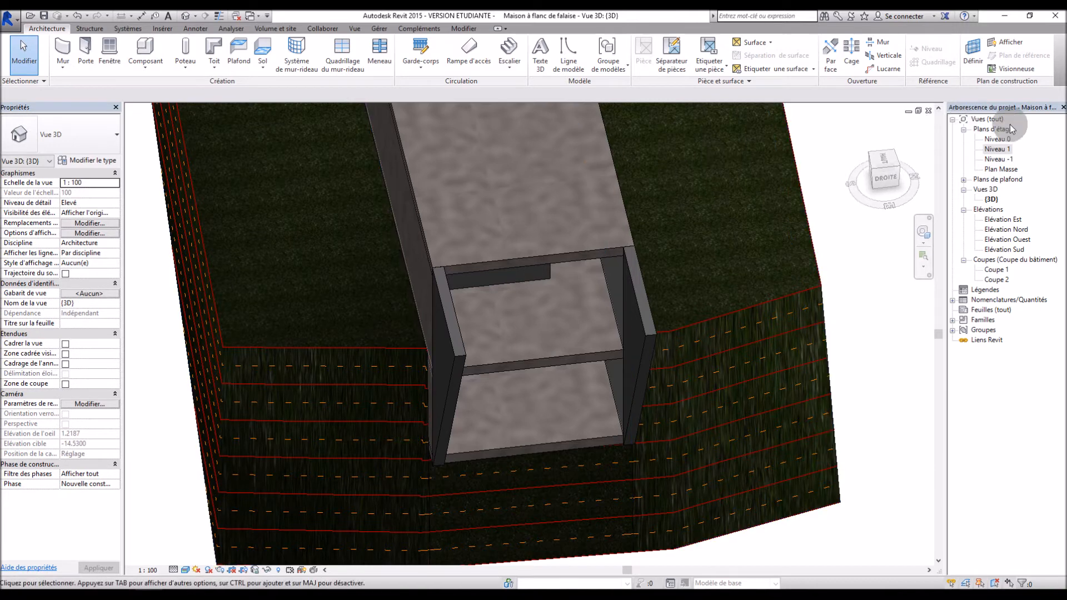
pyautogui.doubleClick(1002, 151)
pyautogui.scroll(3, 872, 332)
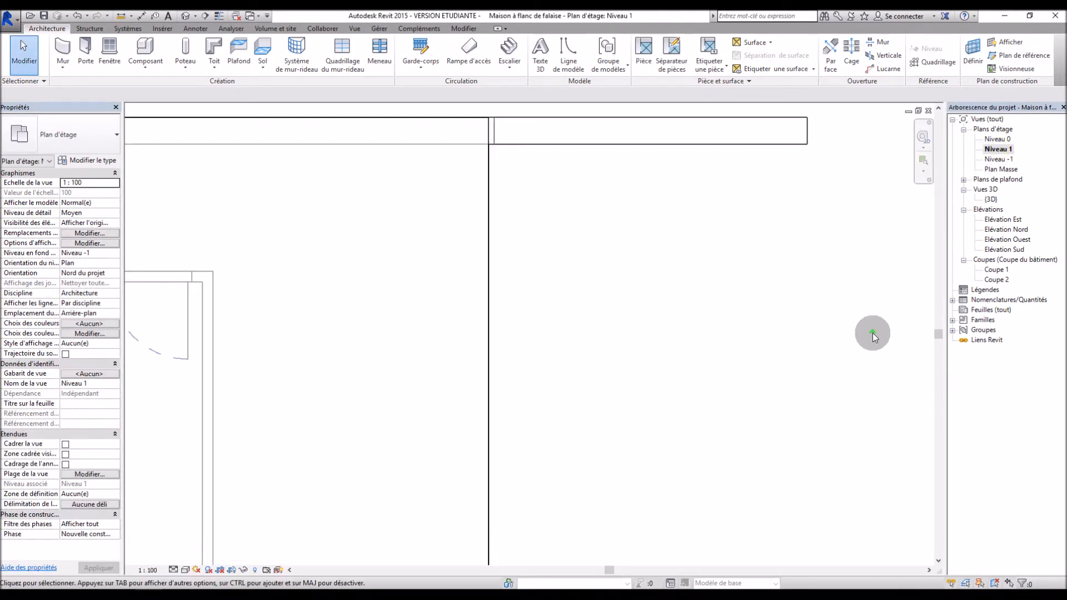
pyautogui.scroll(-1, 872, 332)
pyautogui.scroll(-1, 420, 308)
pyautogui.scroll(1, 711, 325)
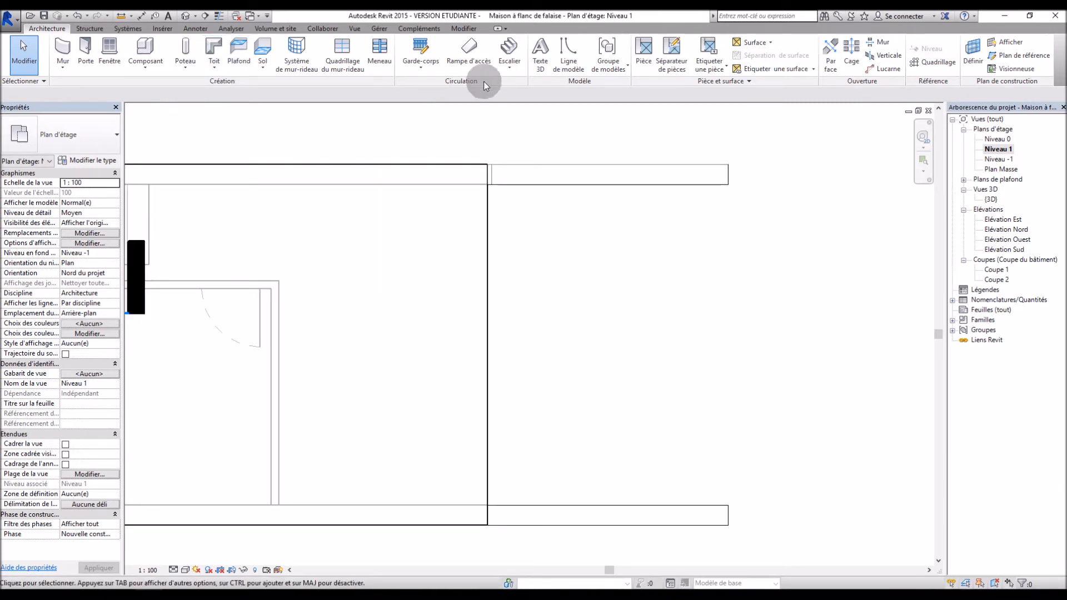
pyautogui.click(275, 29)
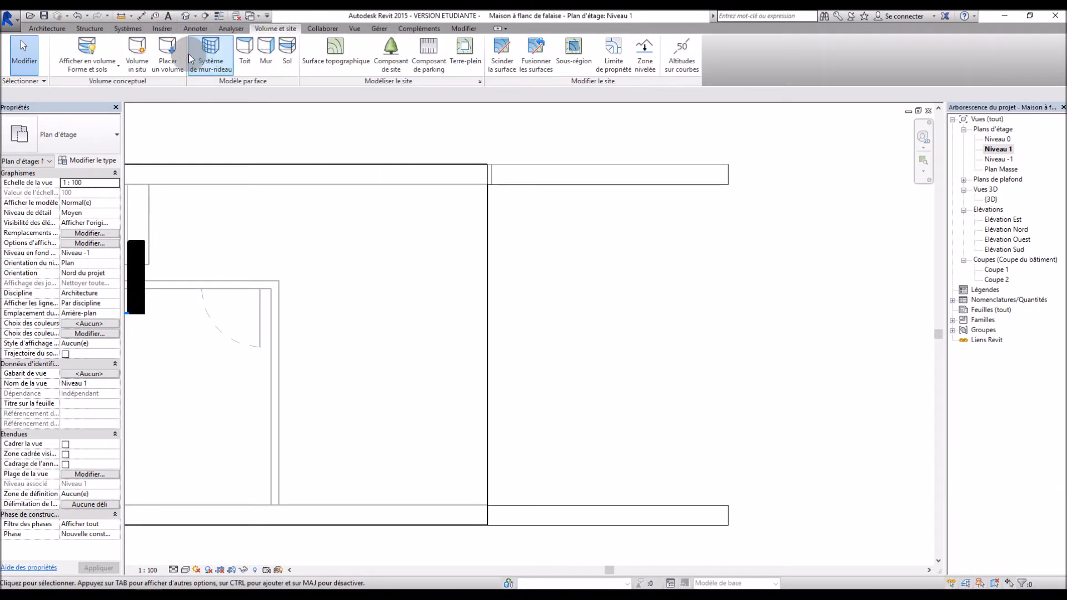
pyautogui.click(155, 58)
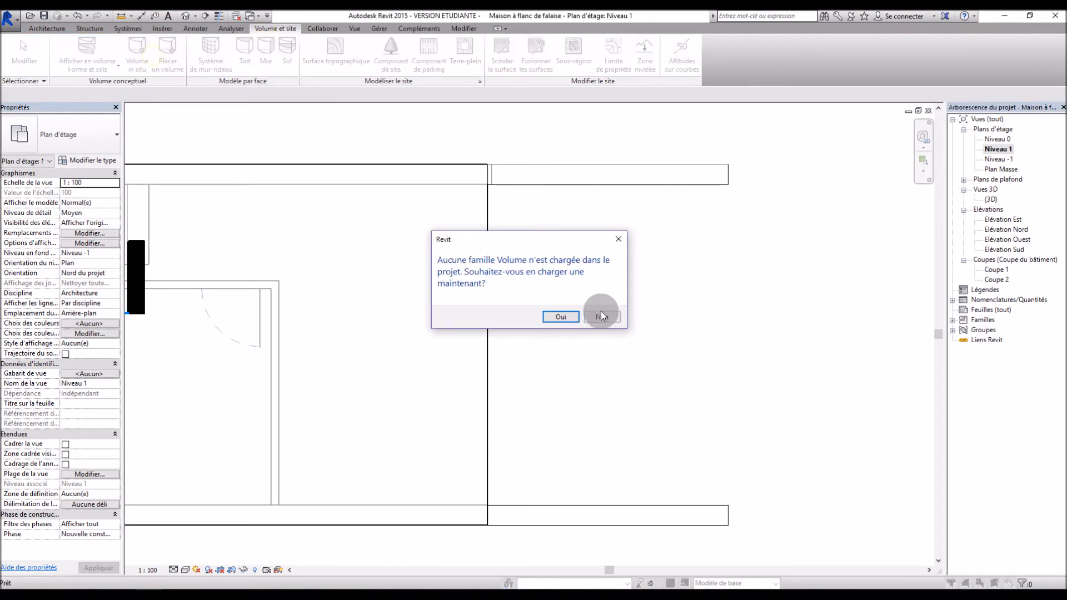
pyautogui.click(602, 316)
pyautogui.click(135, 53)
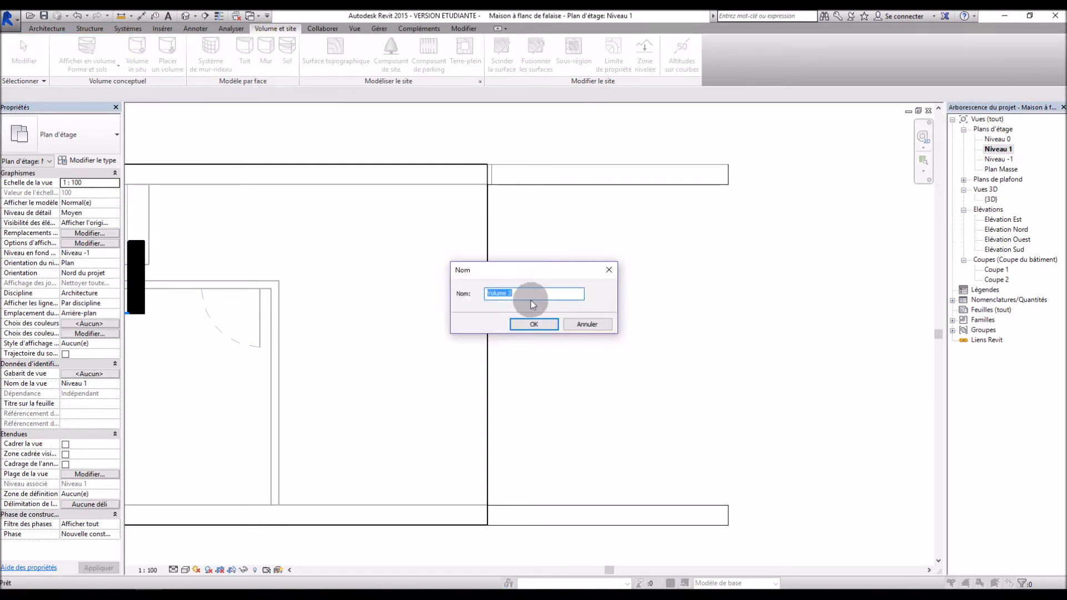
pyautogui.click(533, 324)
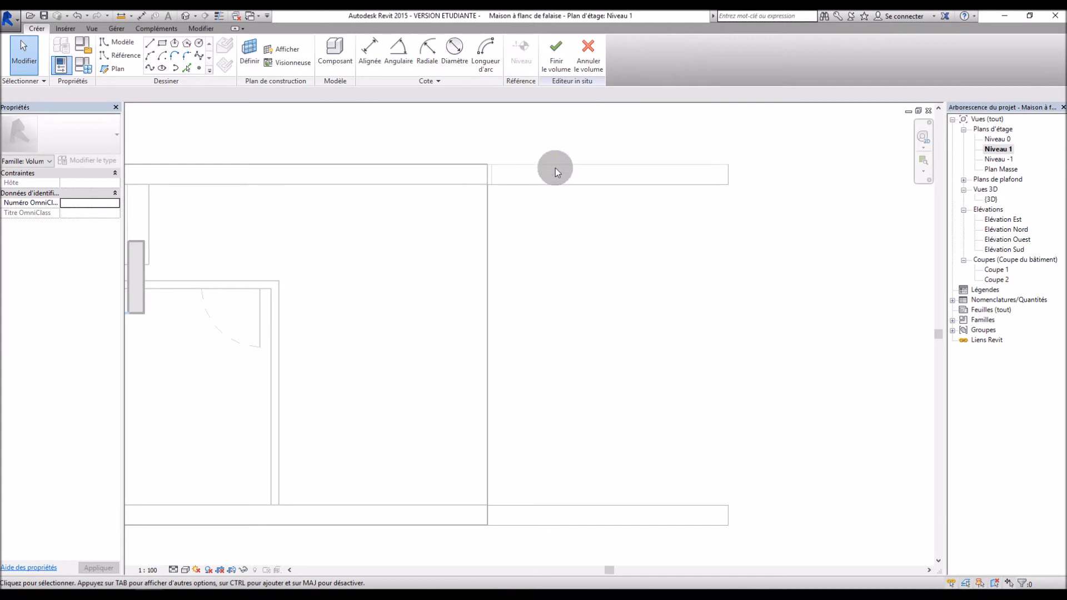
# Step: Create a solid form from a rectangle filling the gap between the two side wall extensions, and finish the mass
pyautogui.click(164, 54)
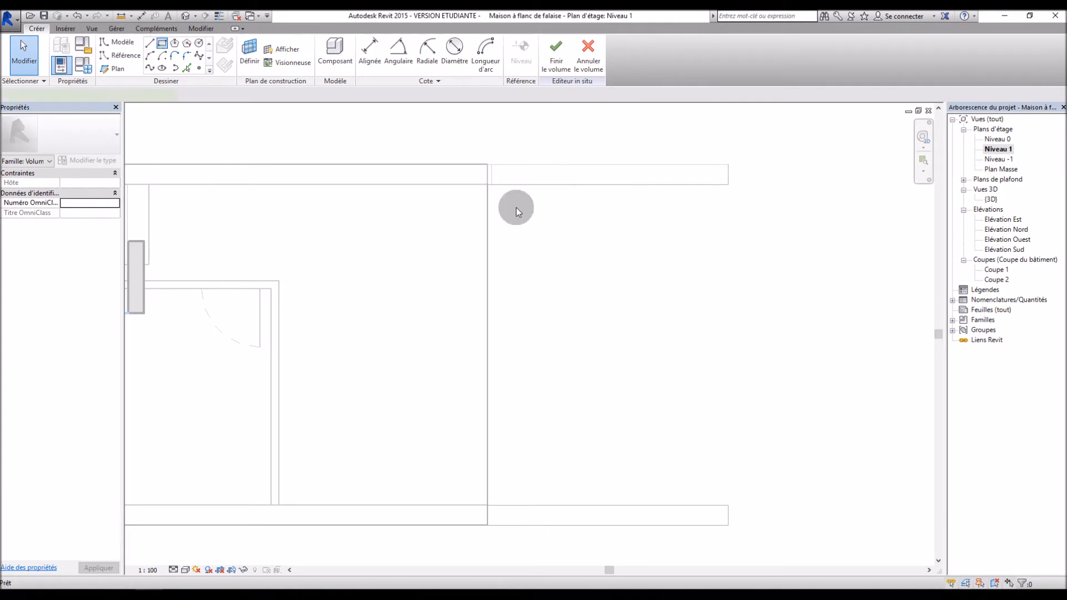
pyautogui.click(512, 230)
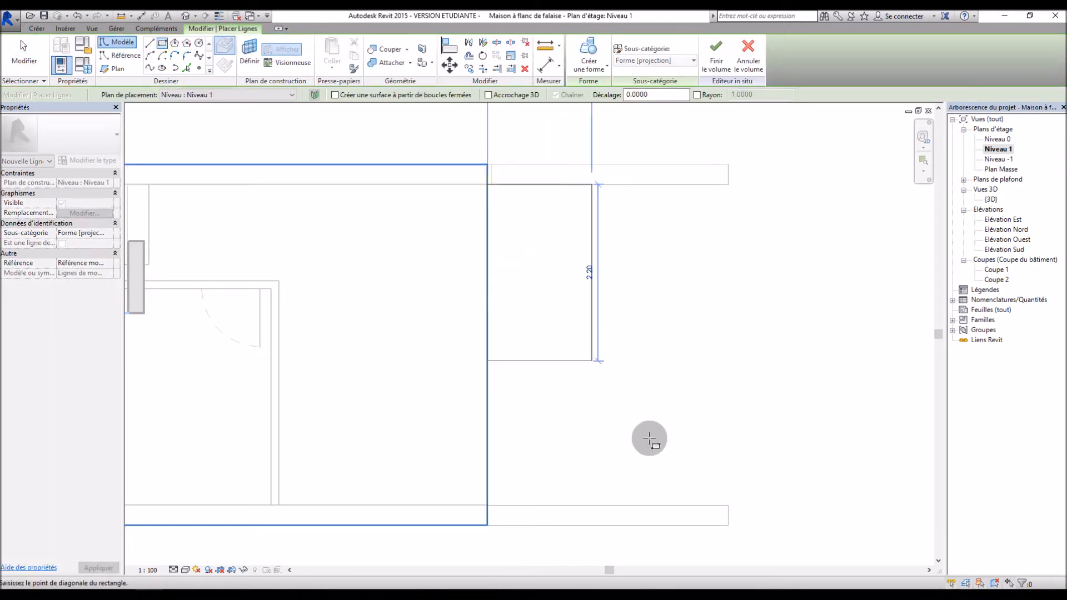
pyautogui.click(730, 506)
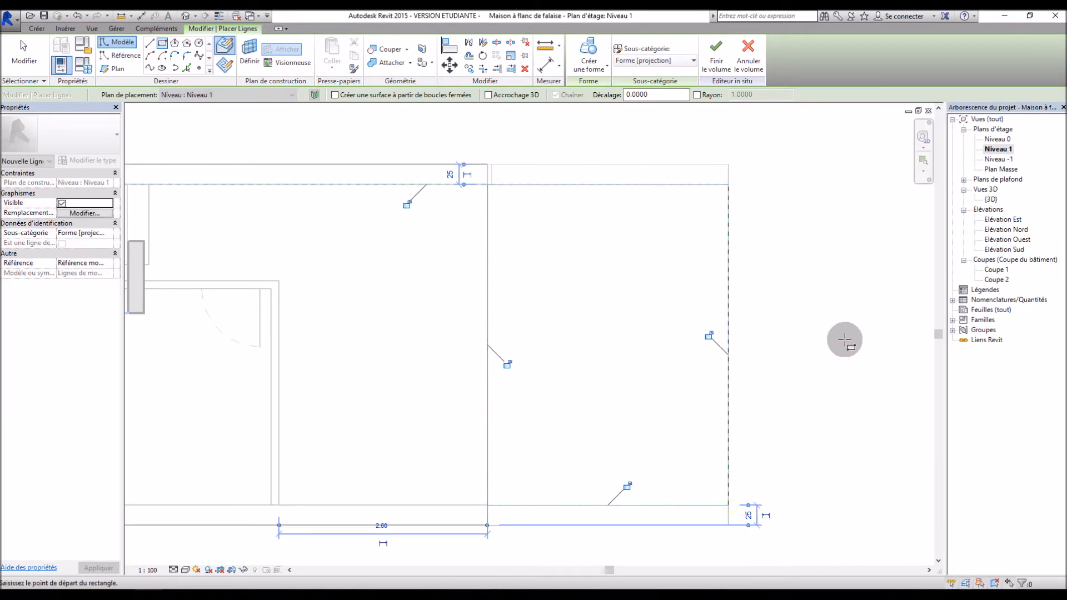
pyautogui.click(597, 52)
pyautogui.click(596, 92)
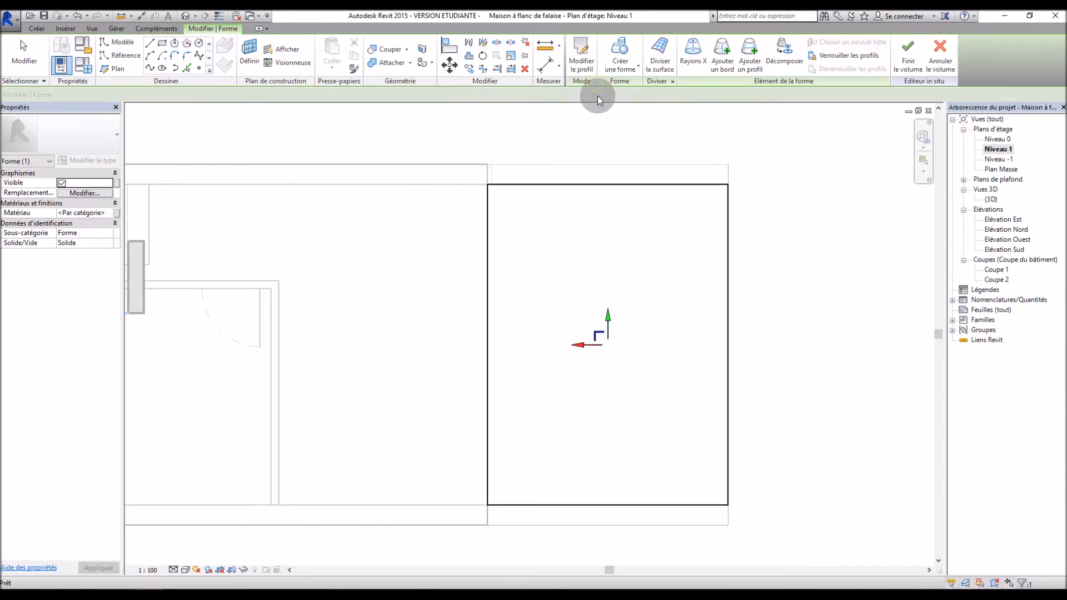
pyautogui.click(908, 65)
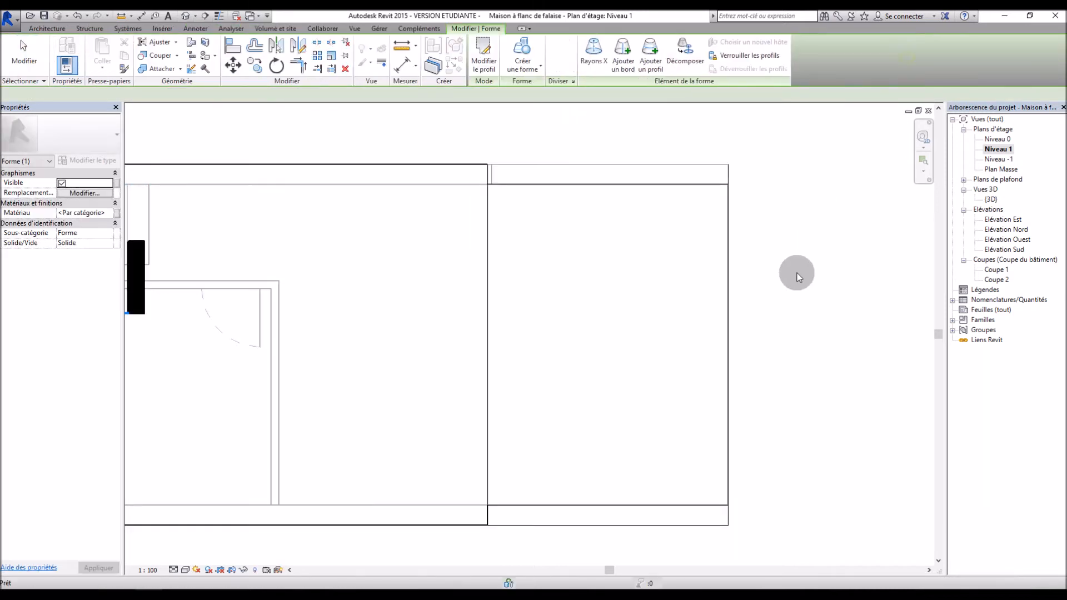
# Step: In the 3D view, stretch the new mass's bottom face down slightly below the tops of the side wall extensions
pyautogui.doubleClick(995, 201)
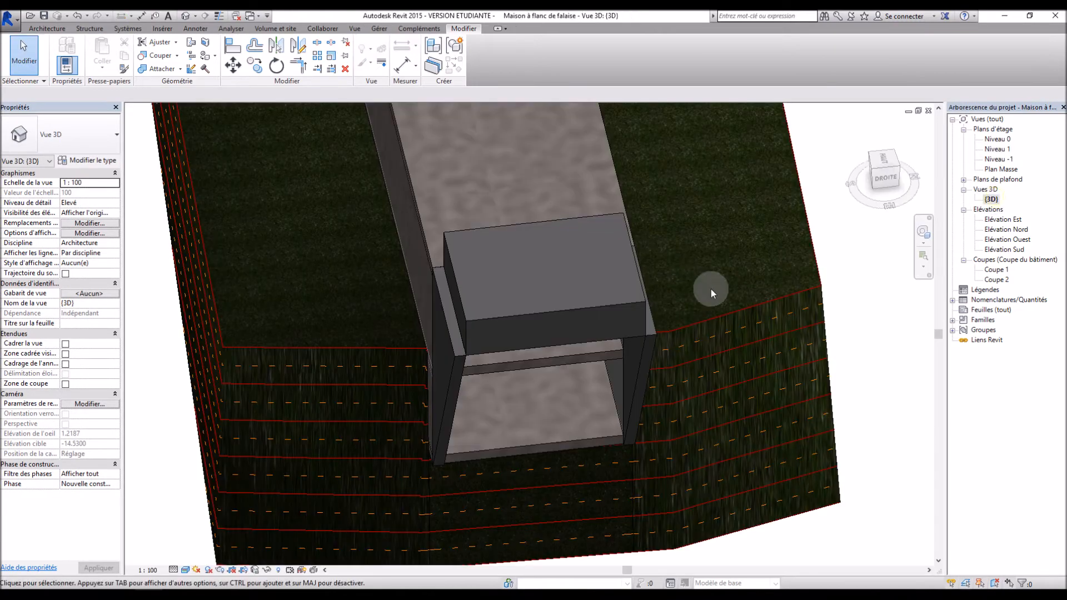
pyautogui.keyDown('shift'); pyautogui.moveTo(708, 288); pyautogui.dragTo(610, 263, button='middle'); pyautogui.keyUp('shift')
pyautogui.scroll(3, 496, 250)
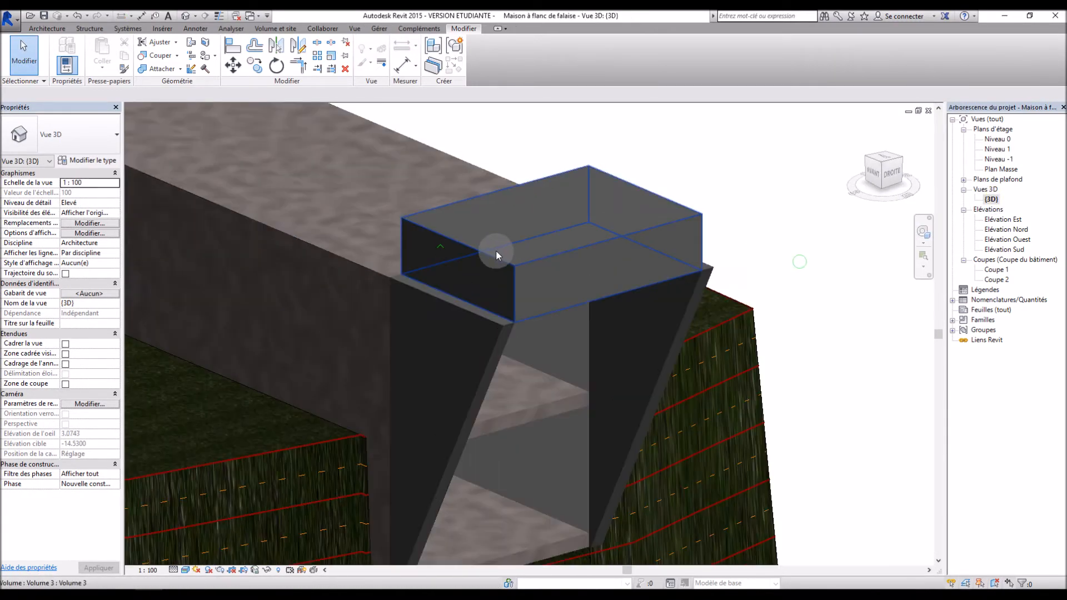
pyautogui.click(499, 249)
pyautogui.keyDown('shift'); pyautogui.moveTo(526, 281); pyautogui.dragTo(552, 279, button='middle'); pyautogui.keyUp('shift')
pyautogui.moveTo(551, 279); pyautogui.dragTo(555, 294)
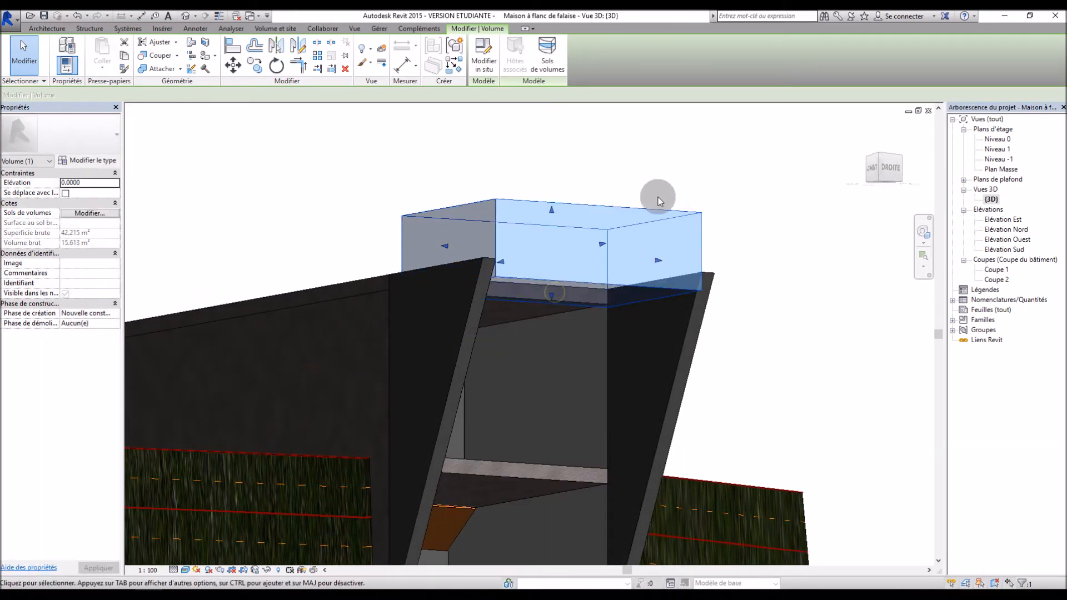
# Step: Lower the mass's top face to the roof level so that it forms a thin slab between the side walls
pyautogui.keyDown('shift'); pyautogui.moveTo(711, 183); pyautogui.dragTo(711, 311, button='middle'); pyautogui.keyUp('shift')
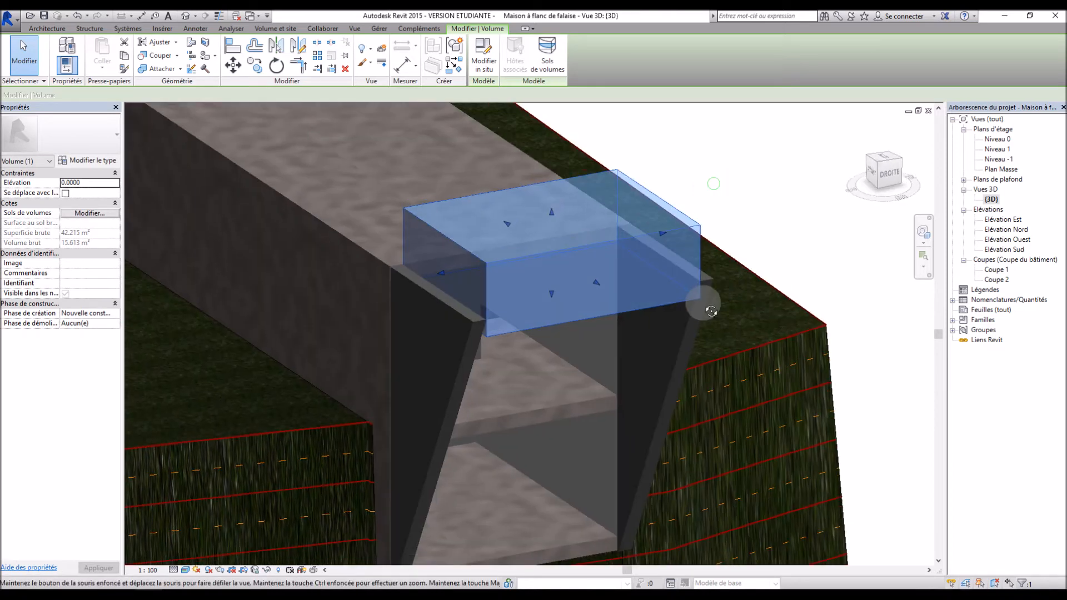
pyautogui.moveTo(553, 213); pyautogui.dragTo(446, 298)
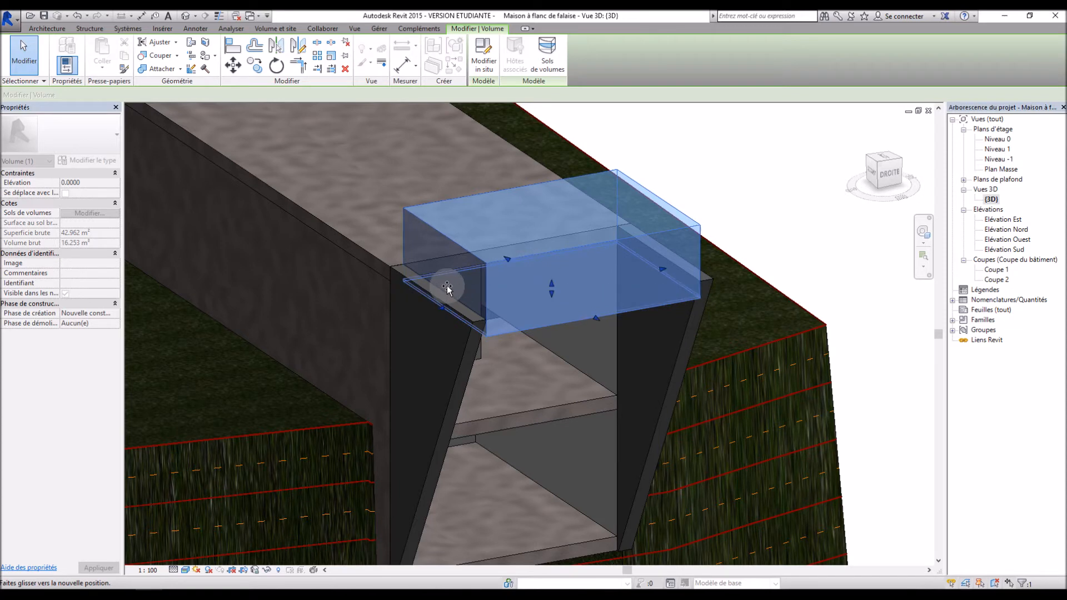
pyautogui.moveTo(451, 276); pyautogui.dragTo(452, 267)
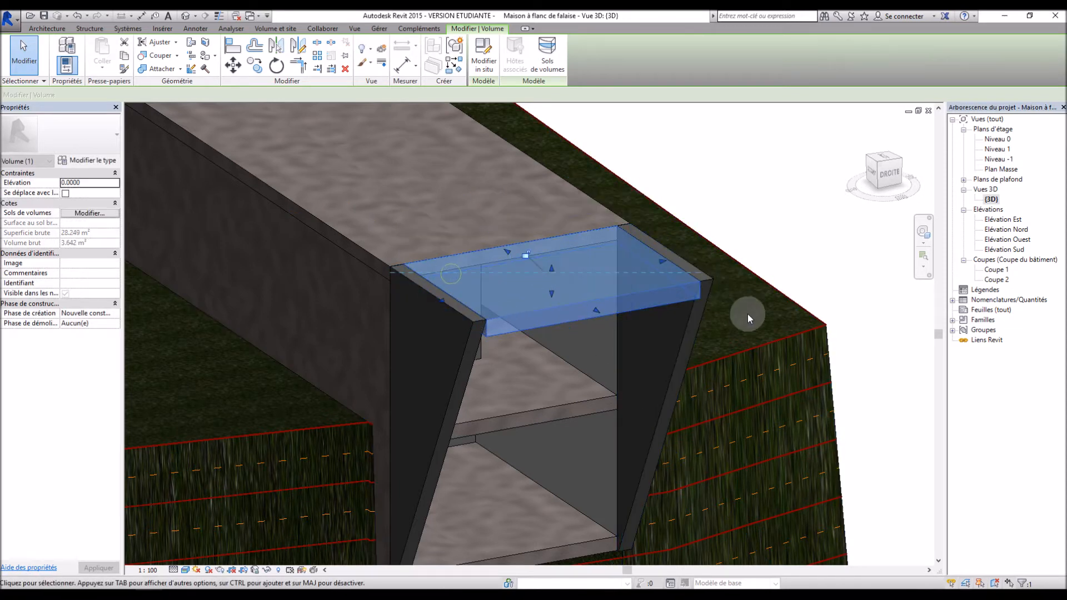
# Step: Fine-tune the slab mass's thickness against the roof and the side wall tops, and deselect it
pyautogui.scroll(3, 495, 330)
pyautogui.keyDown('shift'); pyautogui.moveTo(495, 329); pyautogui.dragTo(474, 250, button='middle'); pyautogui.keyUp('shift')
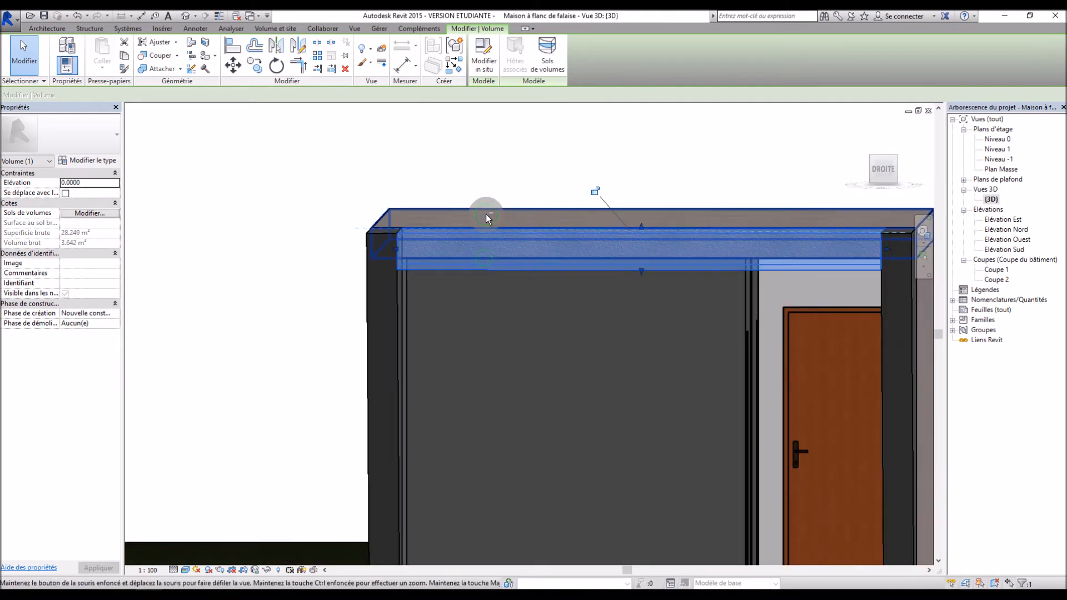
pyautogui.scroll(2, 649, 306)
pyautogui.keyDown('shift'); pyautogui.moveTo(648, 306); pyautogui.dragTo(469, 368, button='middle'); pyautogui.keyUp('shift')
pyautogui.scroll(-3, 335, 269)
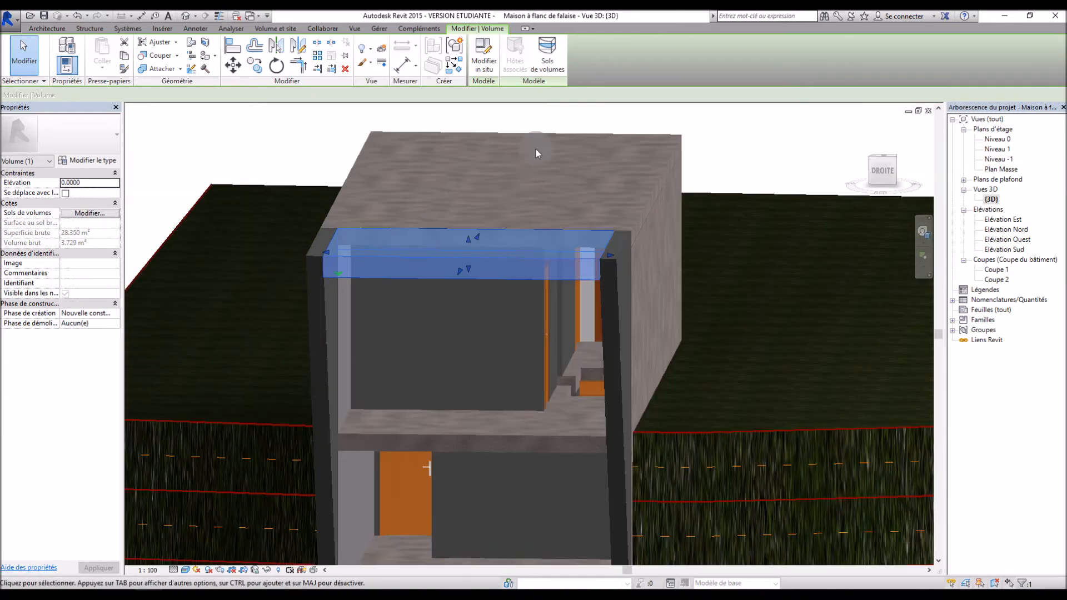
pyautogui.click(778, 146)
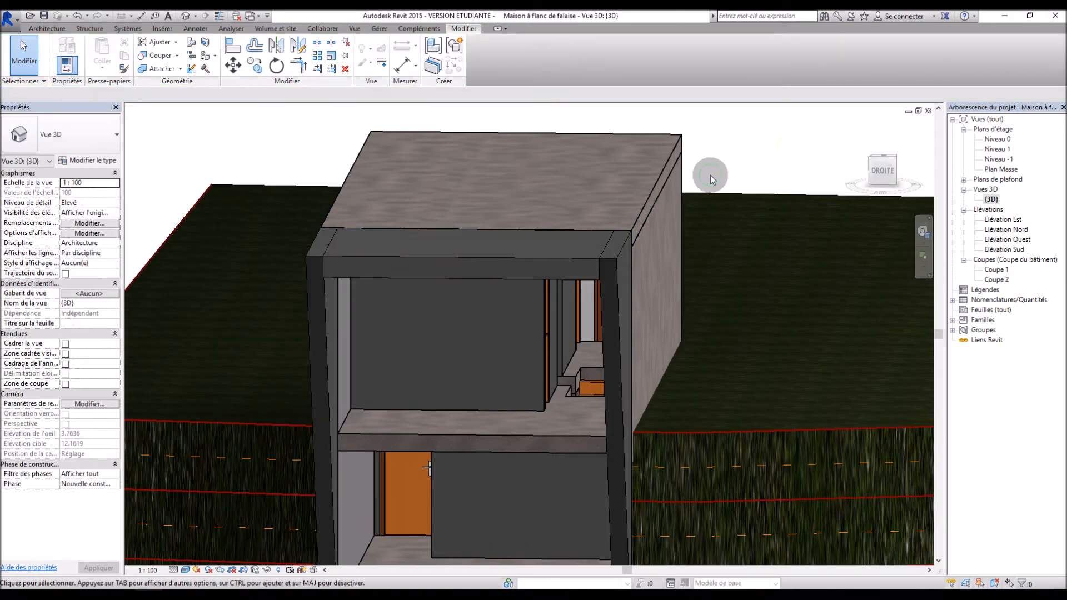
# Step: Open the slab mass for in-place editing, with its lower front edge in view
pyautogui.keyDown('shift'); pyautogui.moveTo(710, 173); pyautogui.dragTo(820, 156, button='middle'); pyautogui.keyUp('shift')
pyautogui.click(480, 265)
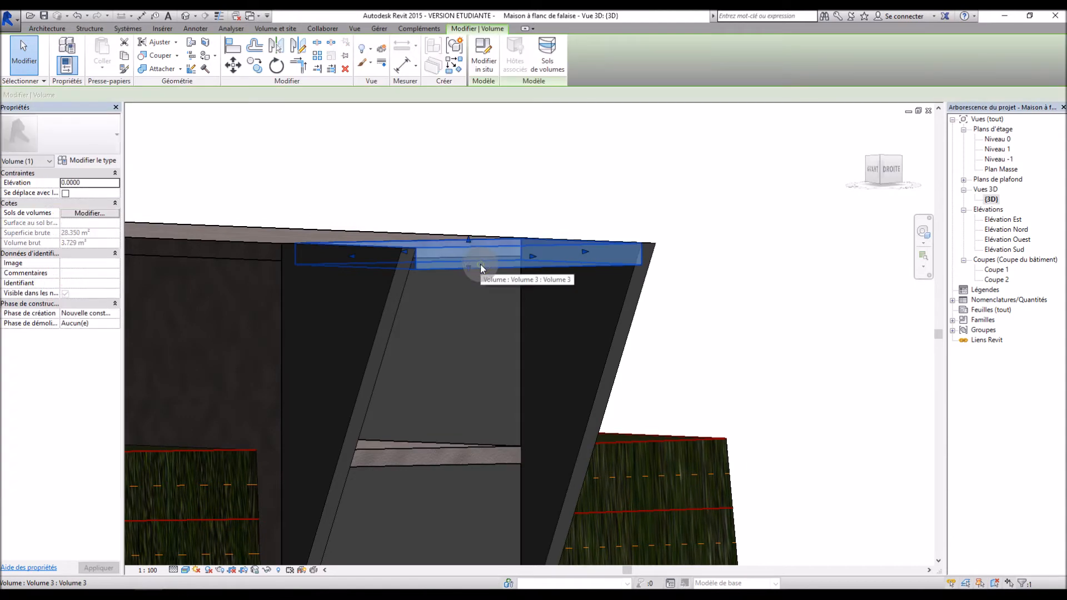
pyautogui.click(485, 70)
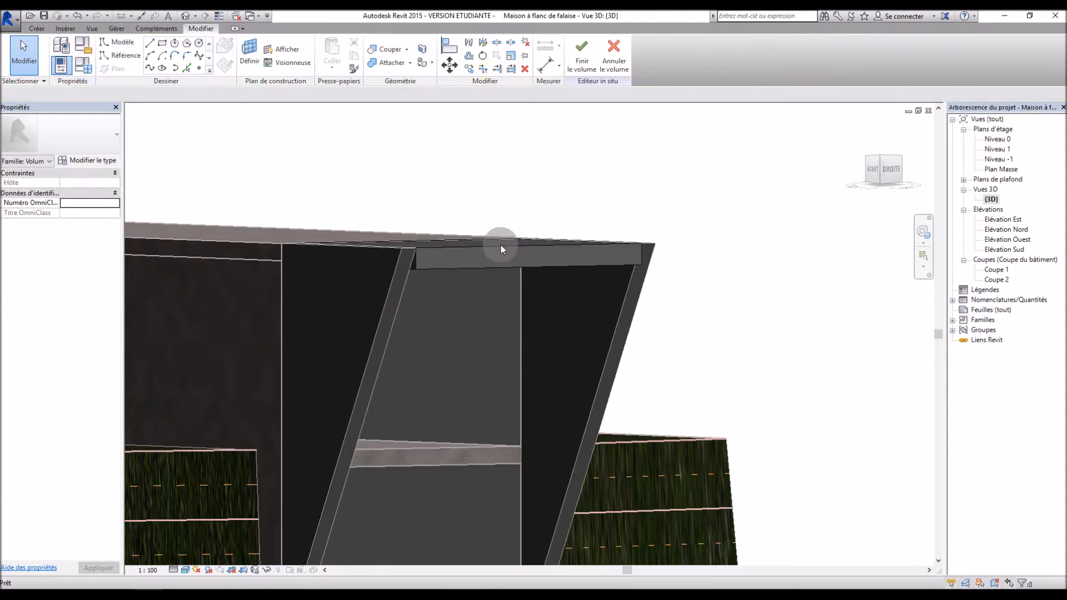
pyautogui.keyDown('shift'); pyautogui.moveTo(534, 312); pyautogui.dragTo(523, 238, button='middle'); pyautogui.keyUp('shift')
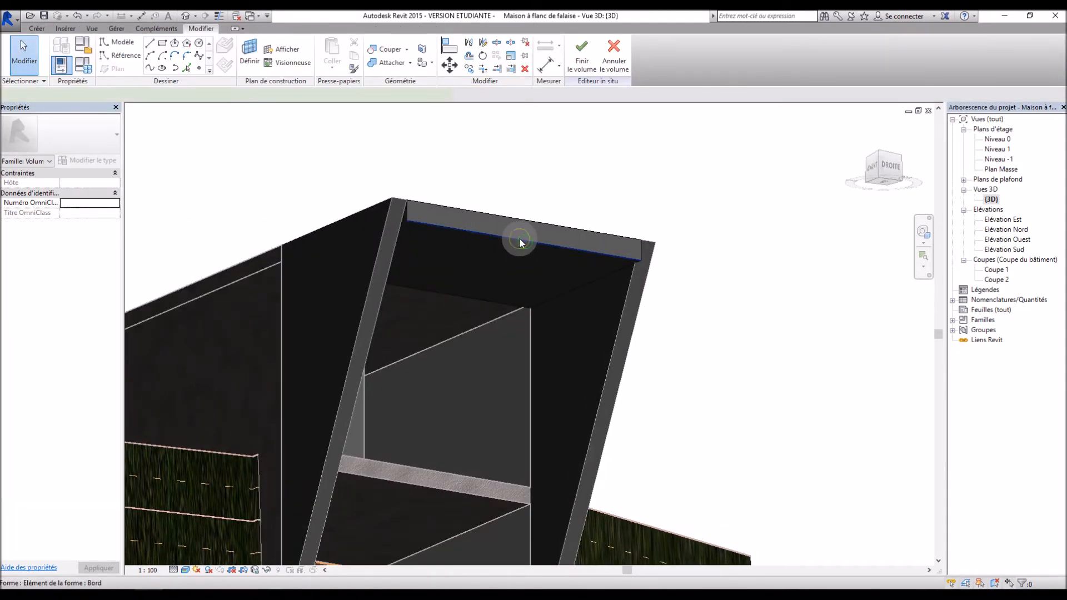
# Step: Edit the lower profile of the roof-end form and set its front edge 2.86 m out from the back edge
pyautogui.click(519, 238)
pyautogui.click(582, 61)
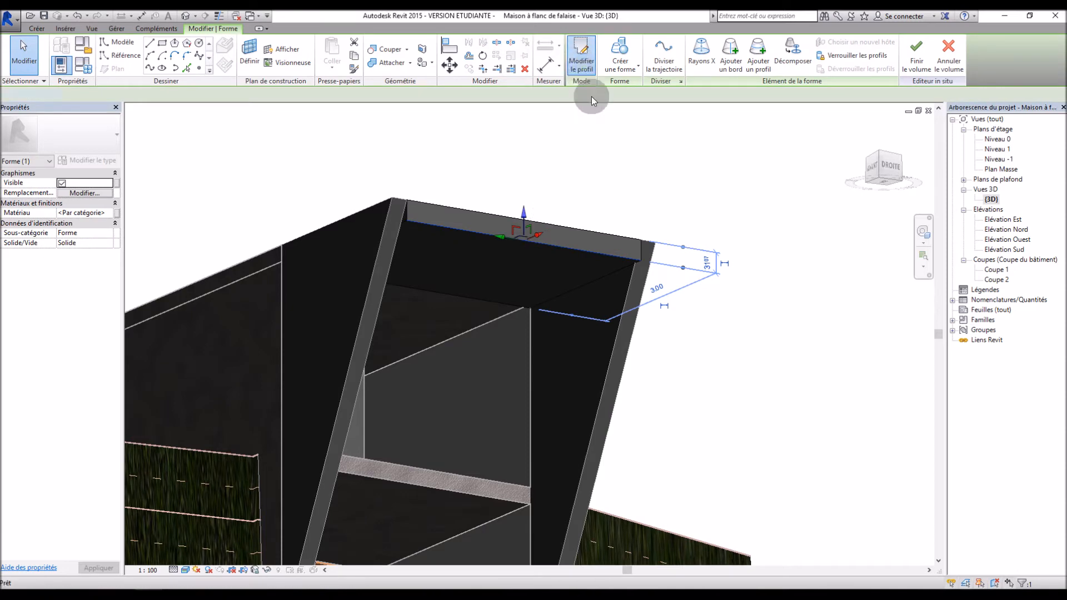
pyautogui.scroll(3, 424, 225)
pyautogui.click(639, 259)
pyautogui.moveTo(639, 258)
pyautogui.mouseDown()
pyautogui.moveTo(573, 262)
pyautogui.moveTo(585, 255)
pyautogui.mouseUp()
pyautogui.moveTo(502, 299)
pyautogui.keyDown('shift'); pyautogui.mouseDown(button='middle')
pyautogui.moveTo(579, 286)
pyautogui.moveTo(591, 357)
pyautogui.moveTo(643, 382)
pyautogui.moveTo(526, 262)
pyautogui.mouseUp(button='middle'); pyautogui.keyUp('shift')
pyautogui.moveTo(651, 311)
pyautogui.keyDown('shift'); pyautogui.mouseDown(button='middle')
pyautogui.moveTo(669, 298)
pyautogui.moveTo(613, 293)
pyautogui.moveTo(636, 288)
pyautogui.moveTo(643, 301)
pyautogui.moveTo(635, 293)
pyautogui.mouseUp(button='middle'); pyautogui.keyUp('shift')
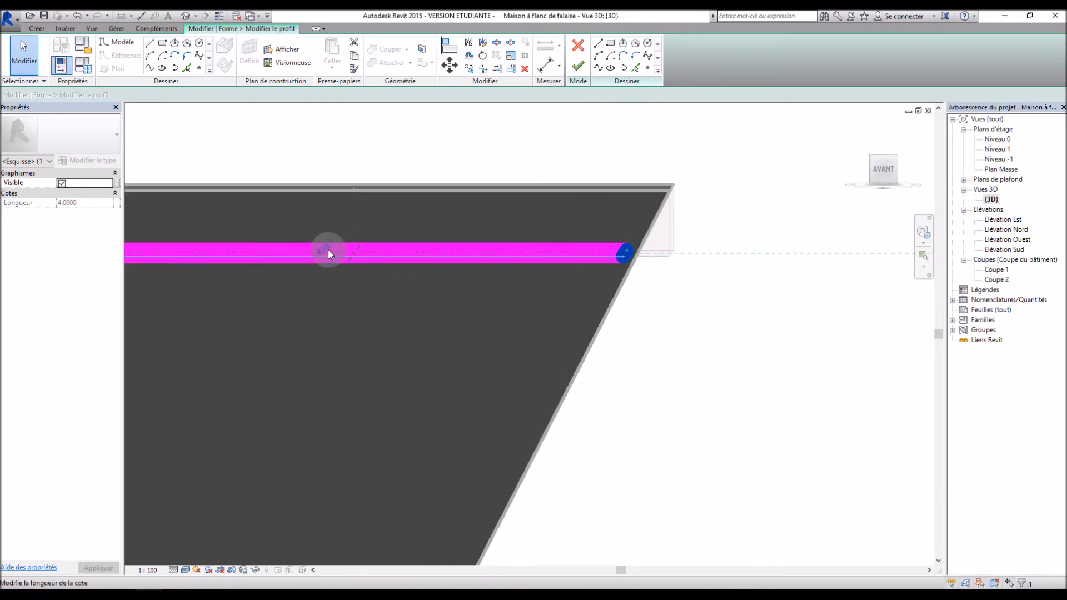
pyautogui.write('86')
pyautogui.press('Return')
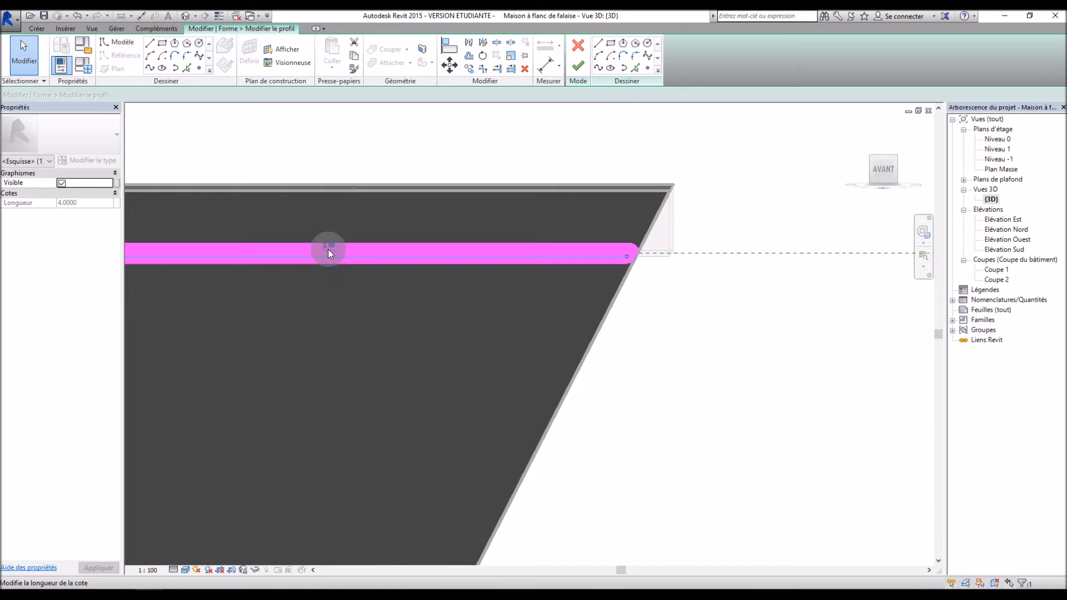
pyautogui.keyDown('shift'); pyautogui.moveTo(571, 401); pyautogui.dragTo(561, 388, button='middle'); pyautogui.keyUp('shift')
pyautogui.click(578, 66)
# Step: Examine from several angles how the roof form's front face lines up with the inclined side walls
pyautogui.click(745, 222)
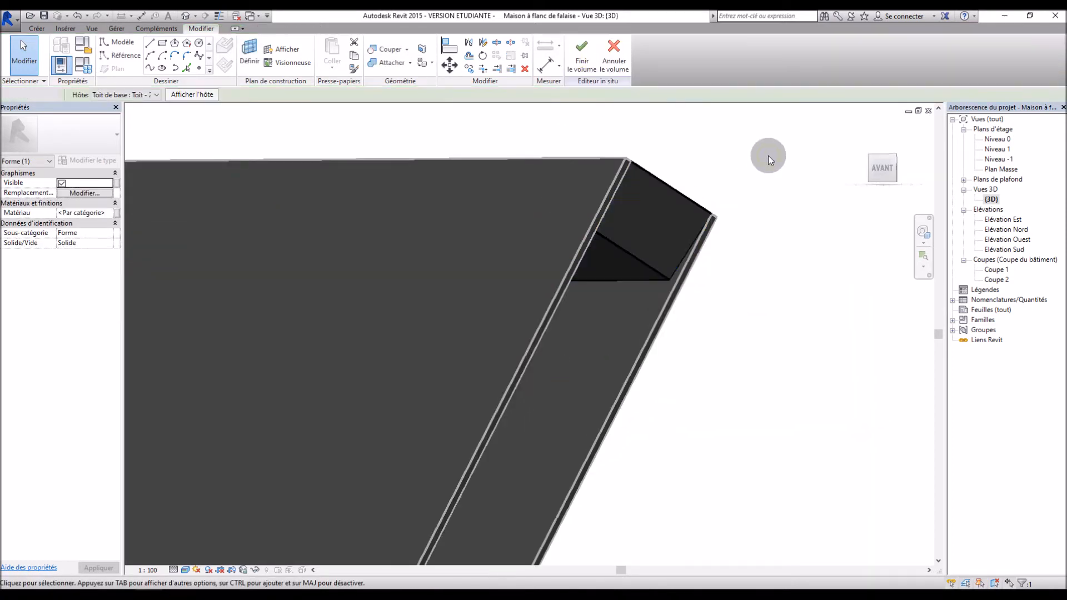
pyautogui.keyDown('shift'); pyautogui.moveTo(745, 221); pyautogui.dragTo(736, 249, button='middle'); pyautogui.keyUp('shift')
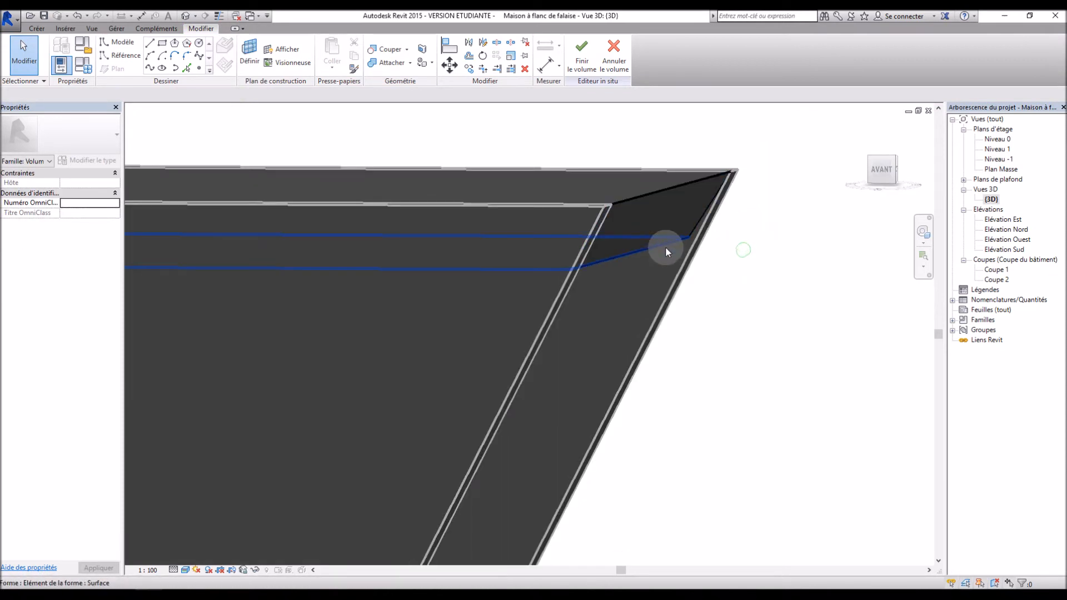
pyautogui.keyDown('shift'); pyautogui.moveTo(752, 285); pyautogui.dragTo(494, 300, button='middle'); pyautogui.keyUp('shift')
pyautogui.keyDown('shift'); pyautogui.moveTo(487, 343); pyautogui.dragTo(754, 354, button='middle'); pyautogui.keyUp('shift')
pyautogui.click(711, 272)
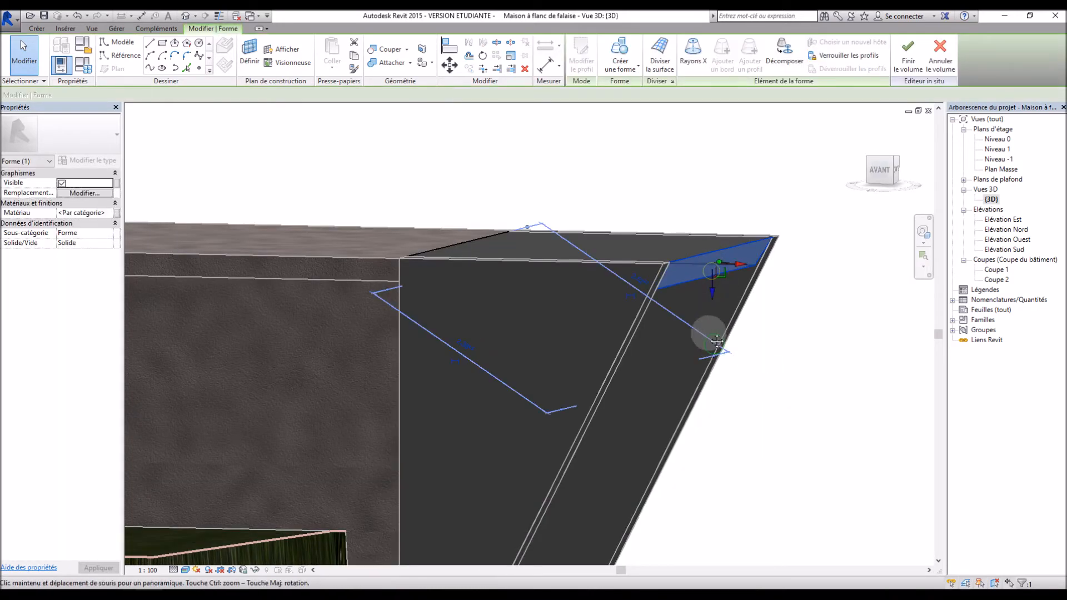
pyautogui.keyDown('shift'); pyautogui.moveTo(706, 325); pyautogui.dragTo(676, 241, button='middle'); pyautogui.keyUp('shift')
pyautogui.press('Escape')
# Step: Edit the roof form's lower profile again, fine-tuning the front edge's distance so it meets the side walls' incline
pyautogui.click(657, 232)
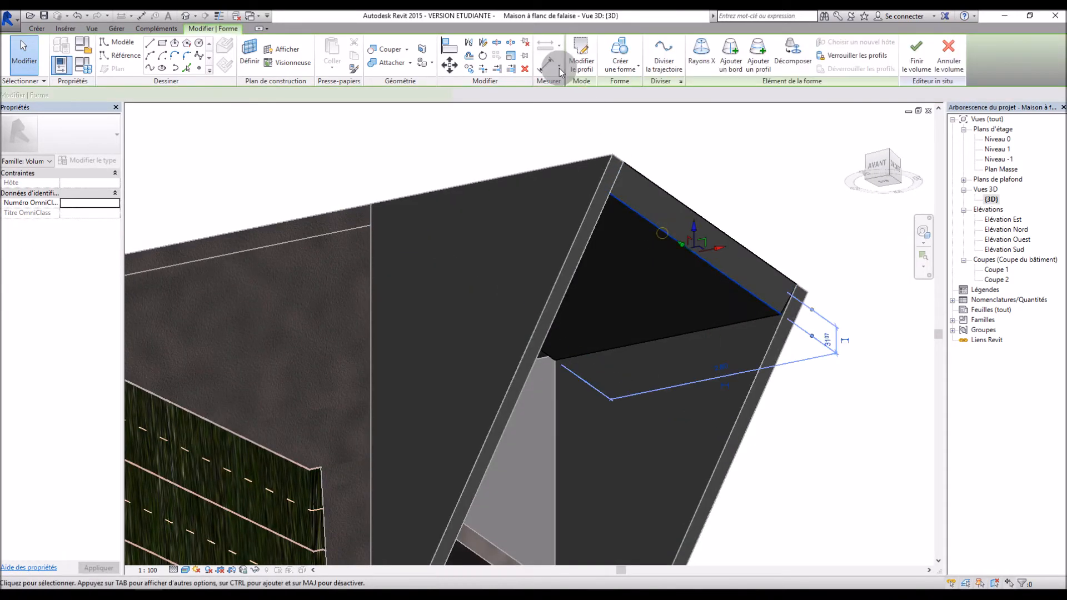
pyautogui.click(582, 52)
pyautogui.click(672, 238)
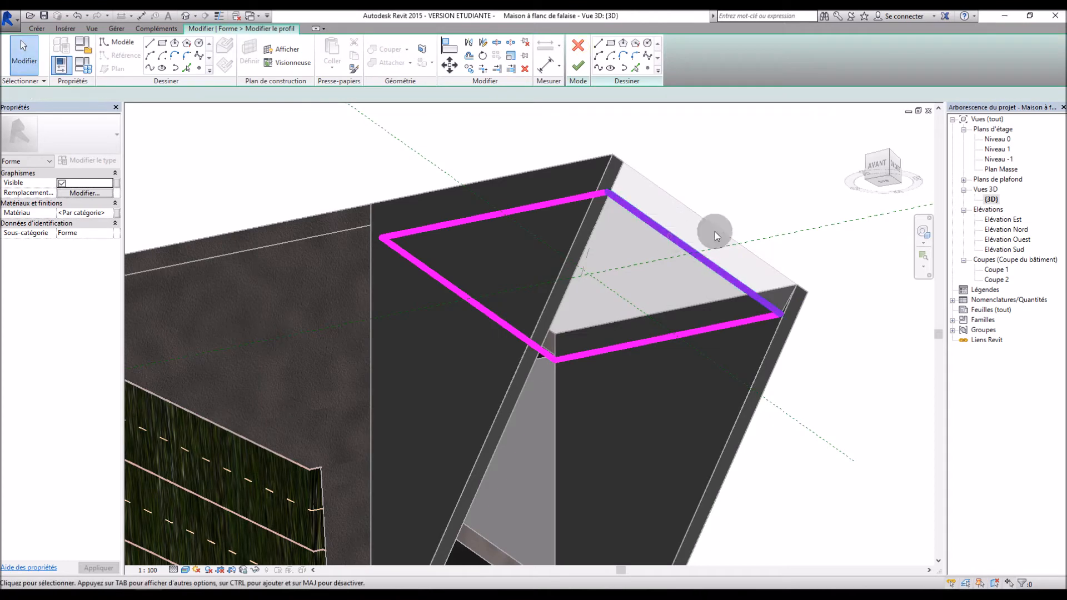
pyautogui.moveTo(672, 238)
pyautogui.keyDown('shift'); pyautogui.mouseDown(button='middle')
pyautogui.moveTo(715, 286)
pyautogui.moveTo(486, 281)
pyautogui.mouseUp(button='middle'); pyautogui.keyUp('shift')
pyautogui.click(482, 258)
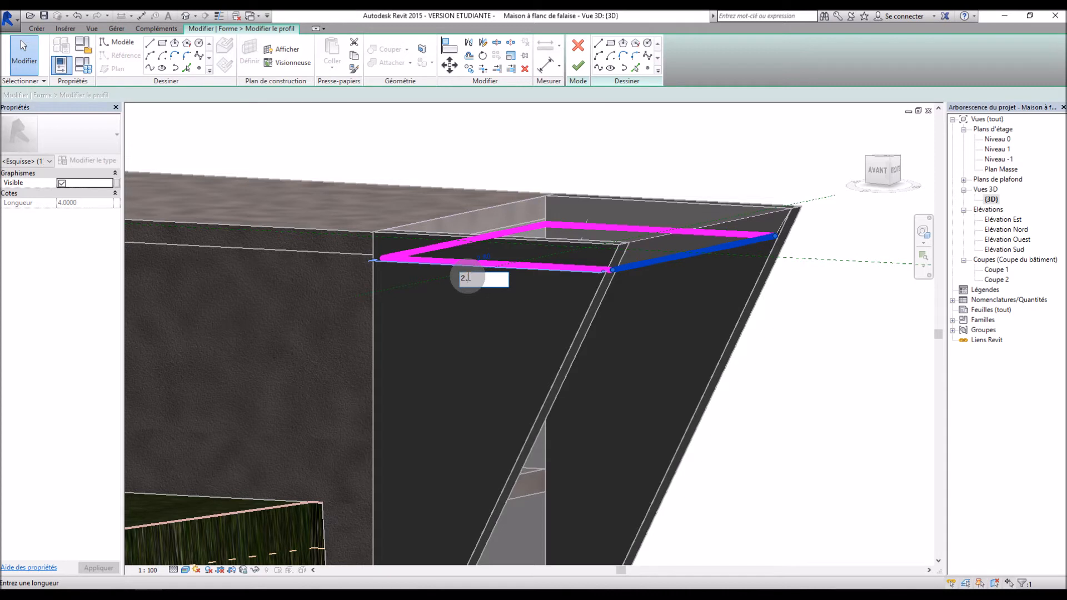
pyautogui.press('Return')
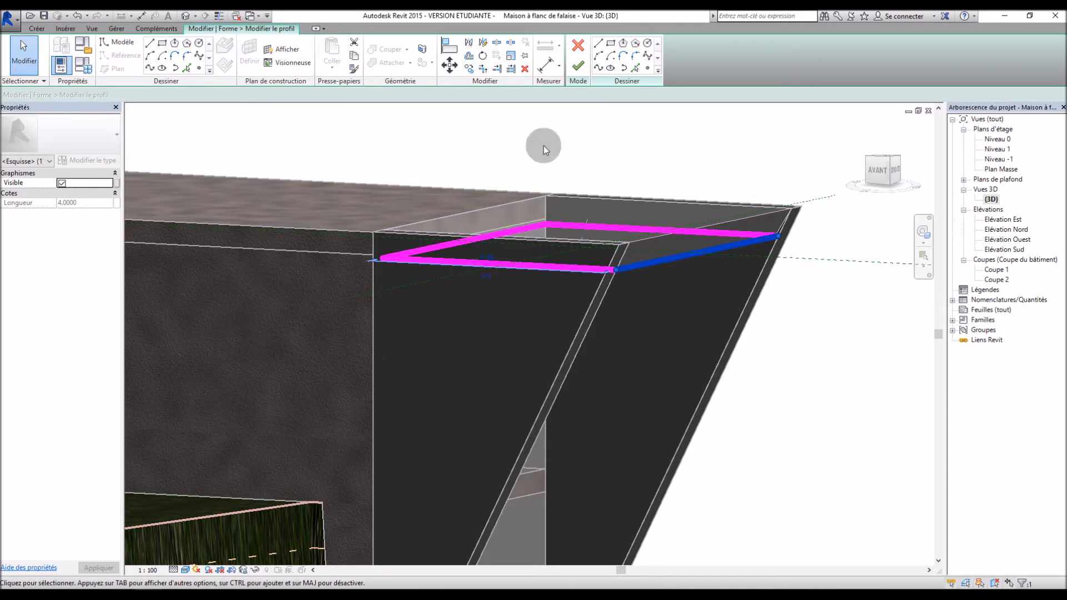
pyautogui.click(580, 68)
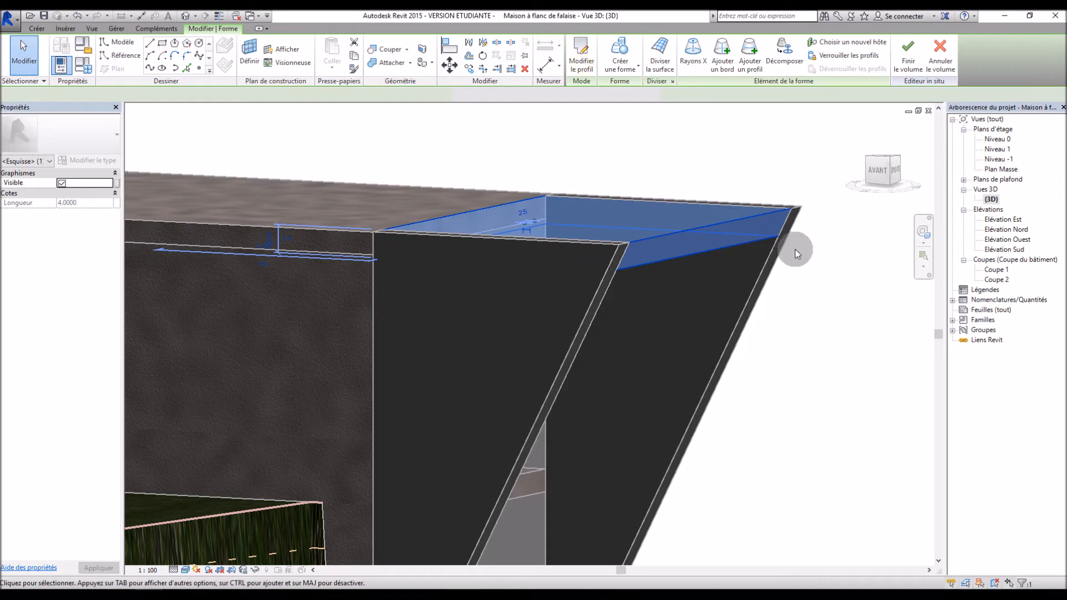
pyautogui.click(796, 253)
# Step: Check the roof form's fit between the inclined side walls and finish the in-place mass
pyautogui.keyDown('shift'); pyautogui.moveTo(825, 259); pyautogui.dragTo(559, 218, button='middle'); pyautogui.keyUp('shift')
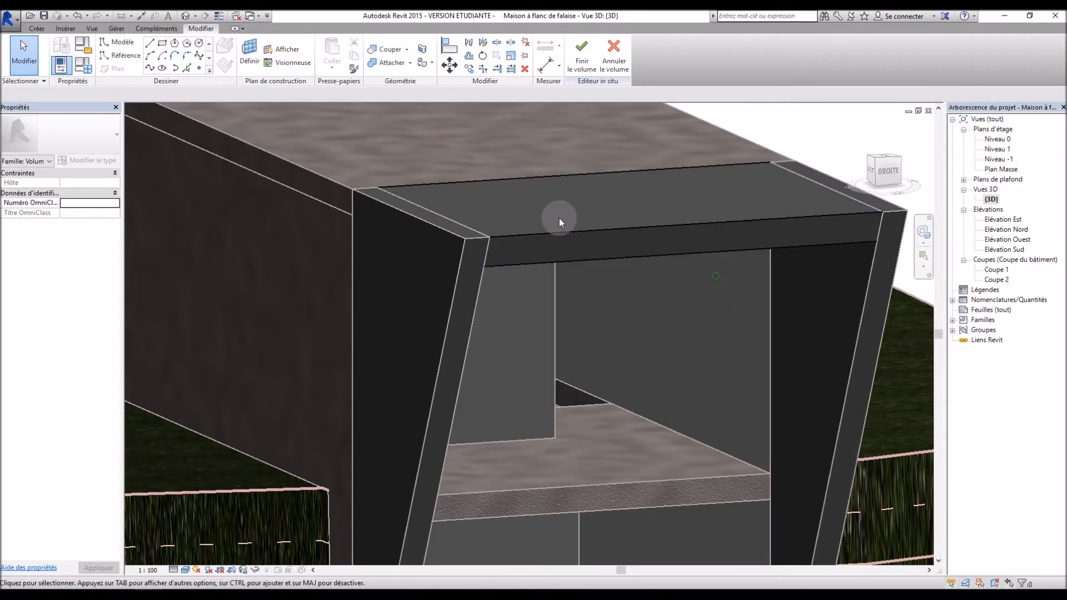
pyautogui.scroll(-5, 559, 217)
pyautogui.keyDown('shift'); pyautogui.moveTo(685, 182); pyautogui.dragTo(578, 187, button='middle'); pyautogui.keyUp('shift')
pyautogui.scroll(8, 586, 434)
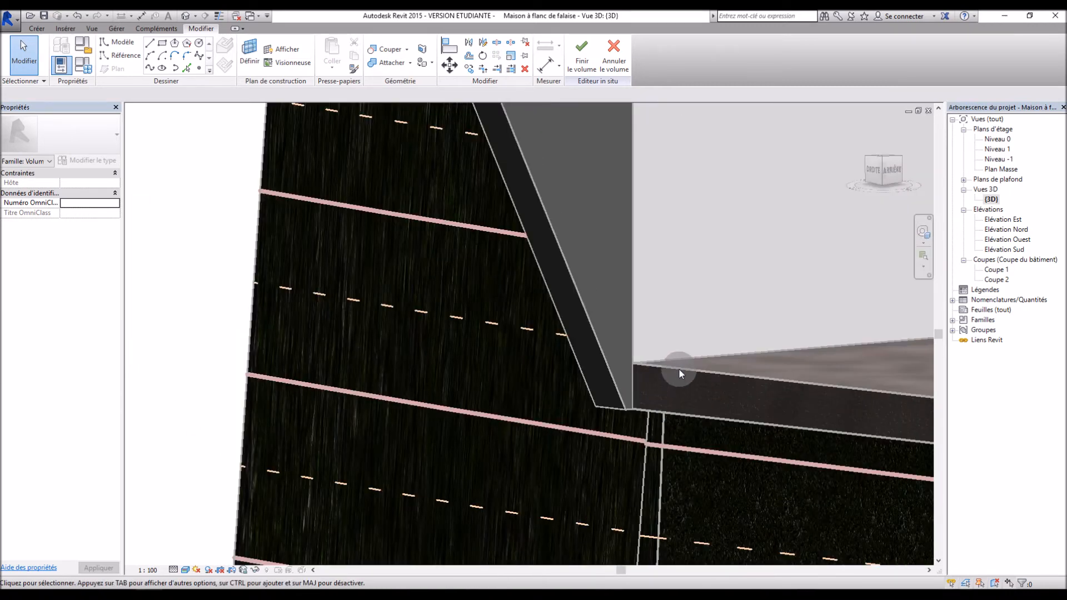
pyautogui.scroll(-5, 502, 441)
pyautogui.keyDown('shift'); pyautogui.moveTo(583, 476); pyautogui.dragTo(552, 338, button='middle'); pyautogui.keyUp('shift')
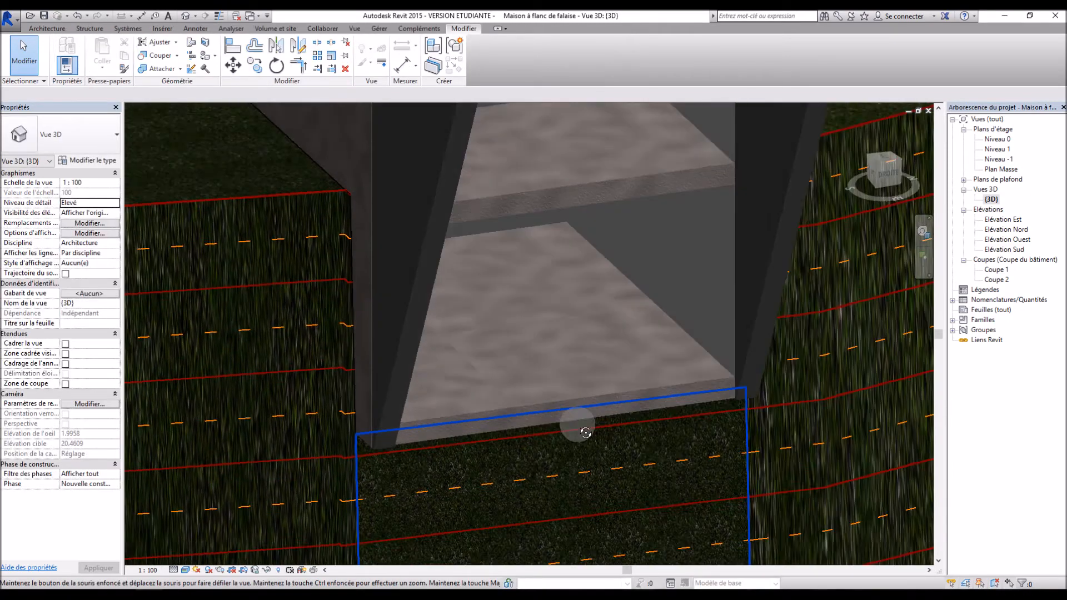
# Step: Inspect the lower floor slab's front edge where it meets the feet of the inclined side walls
pyautogui.scroll(-2, 595, 439)
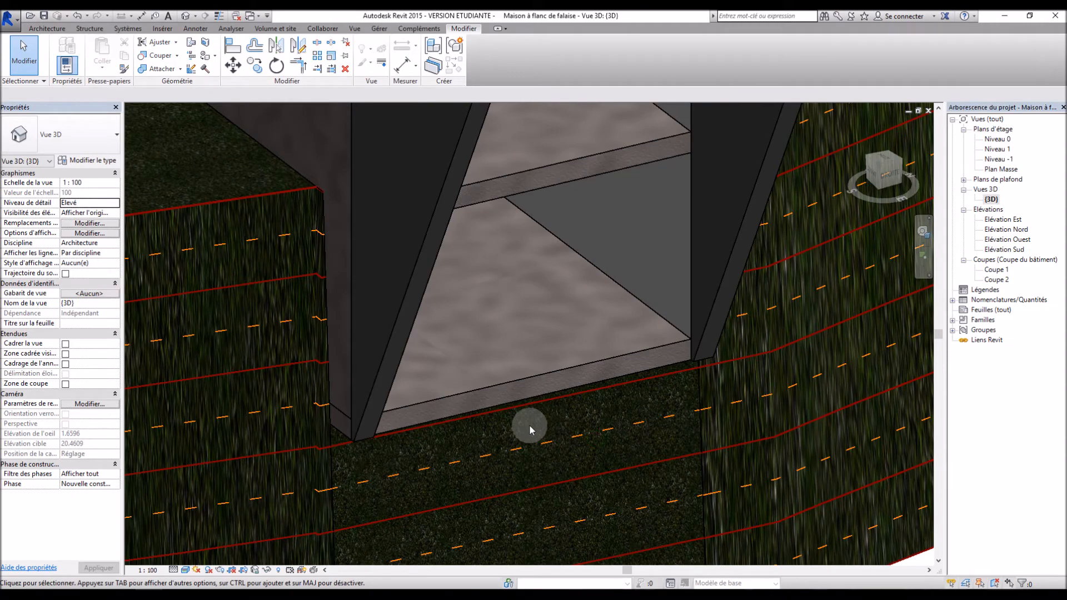
pyautogui.scroll(2, 568, 418)
pyautogui.scroll(3, 707, 276)
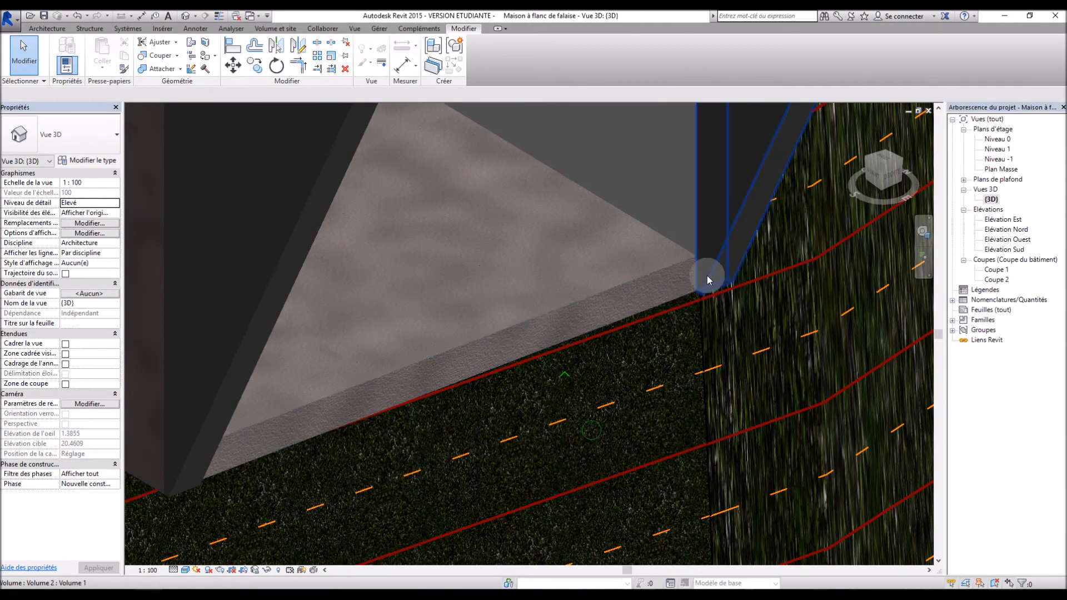
pyautogui.scroll(2, 717, 275)
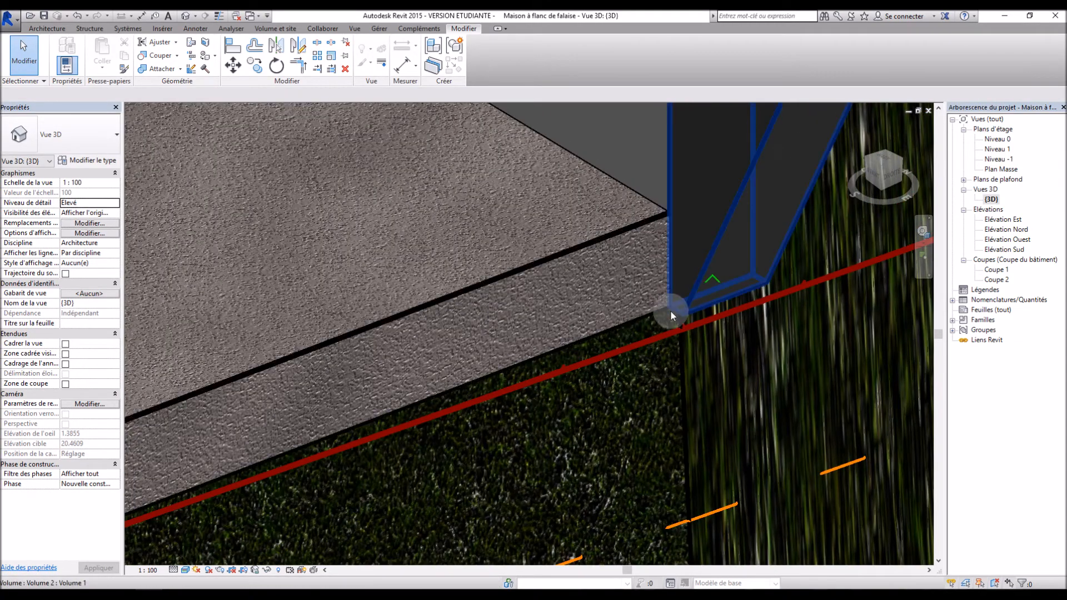
pyautogui.scroll(-1, 679, 291)
pyautogui.scroll(-3, 679, 290)
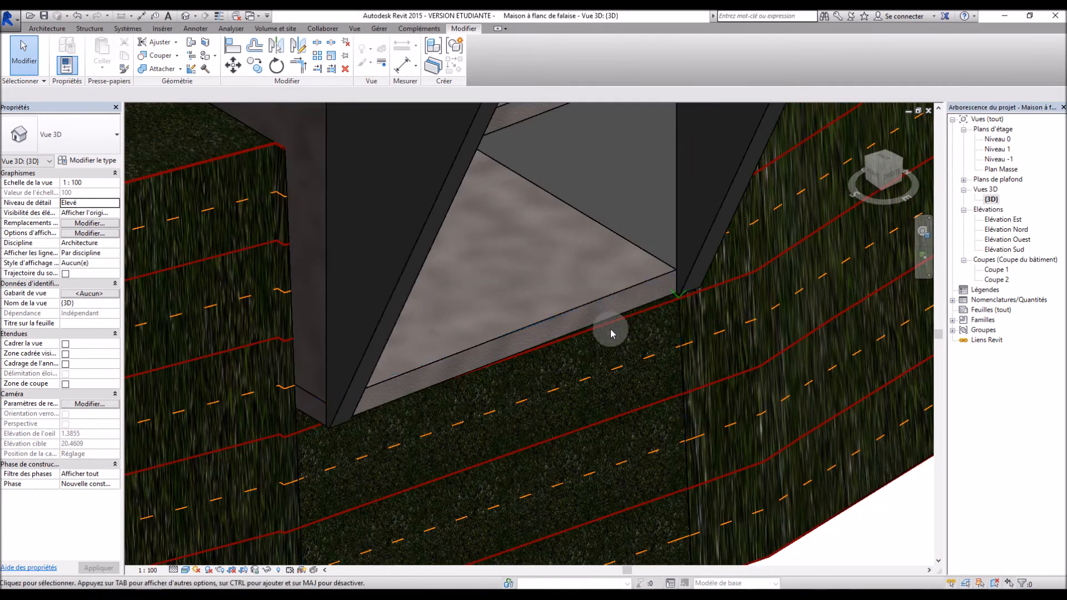
# Step: Open the Niveau -1 floor plan and start a new in-place mass, accepting the proposed name
pyautogui.doubleClick(996, 159)
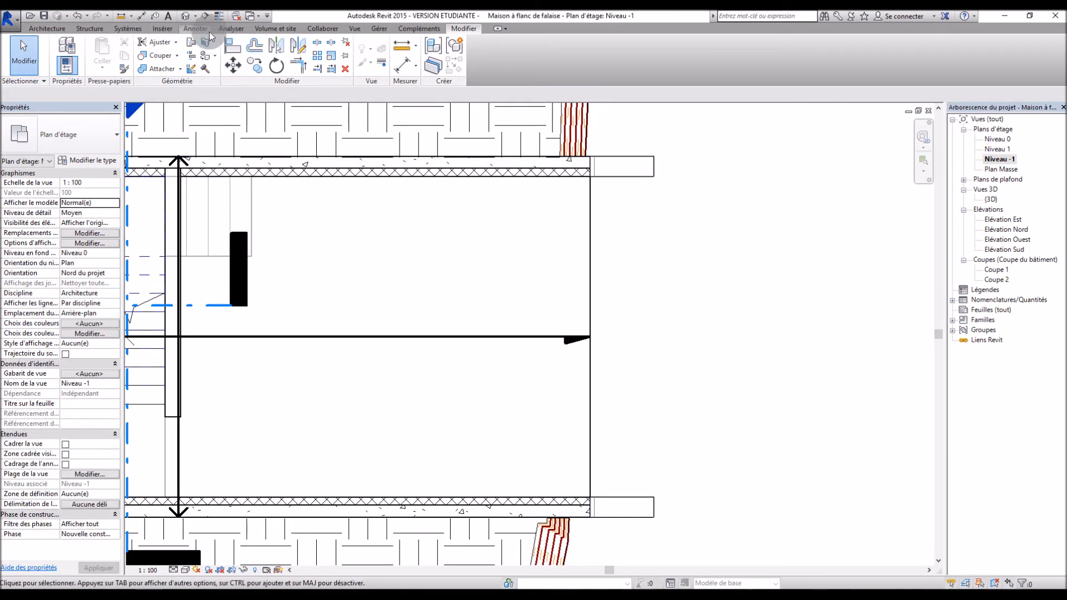
pyautogui.click(258, 28)
pyautogui.click(137, 53)
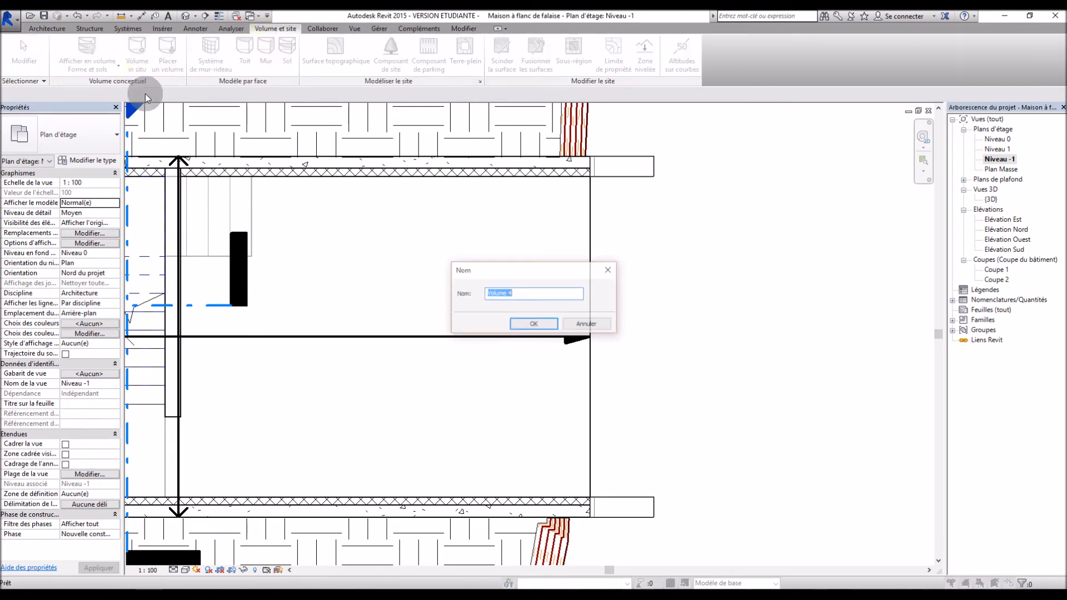
pyautogui.click(522, 328)
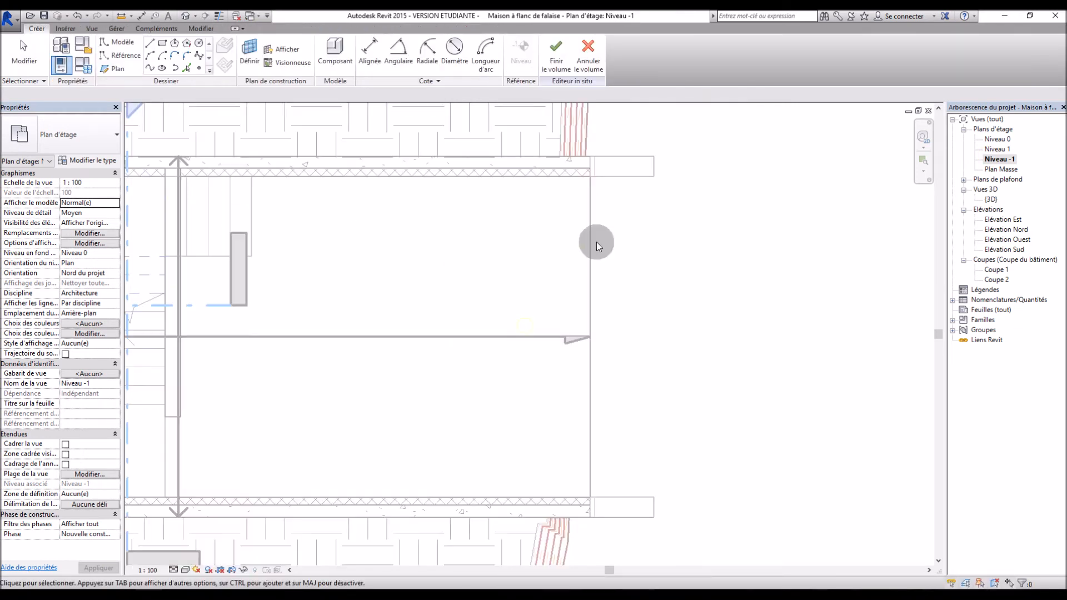
# Step: Try to draw a rectangle about 4.00 m long and 0.29 m wide along the slab's front edge, between the side walls
pyautogui.scroll(2, 610, 172)
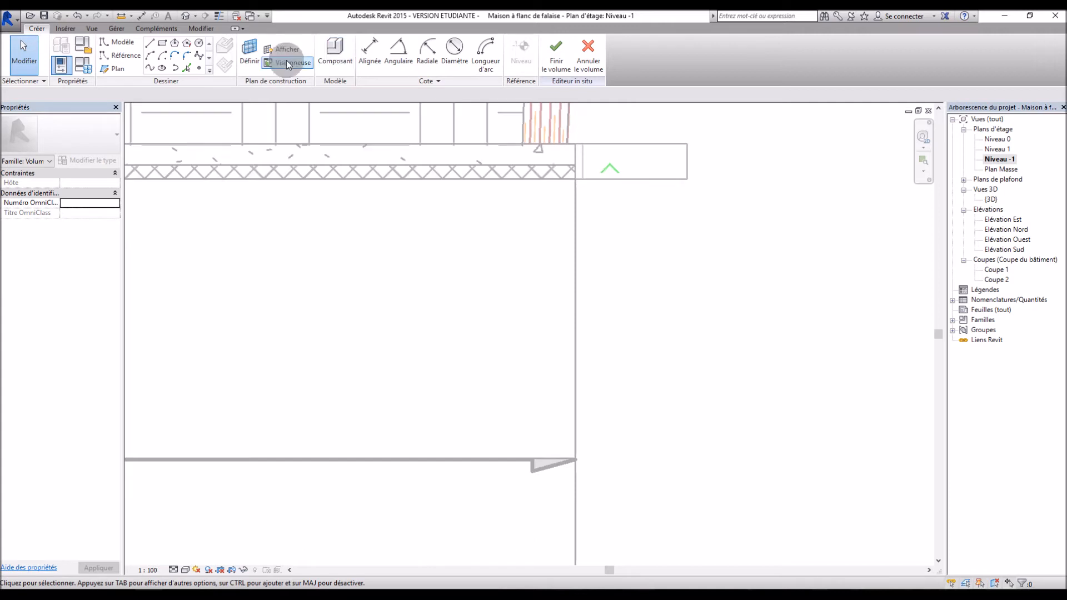
pyautogui.click(161, 47)
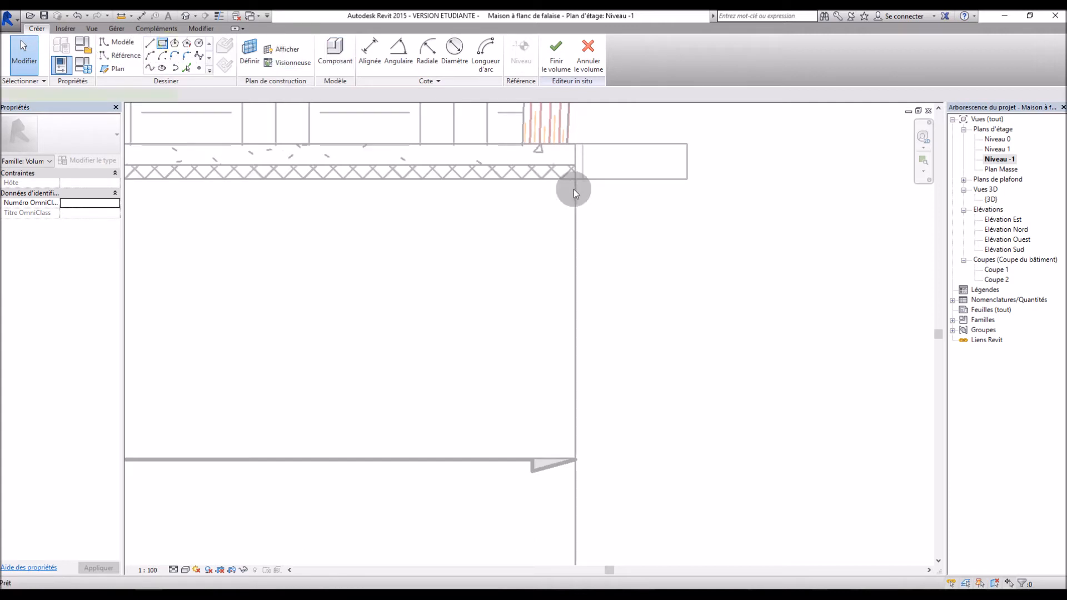
pyautogui.click(579, 190)
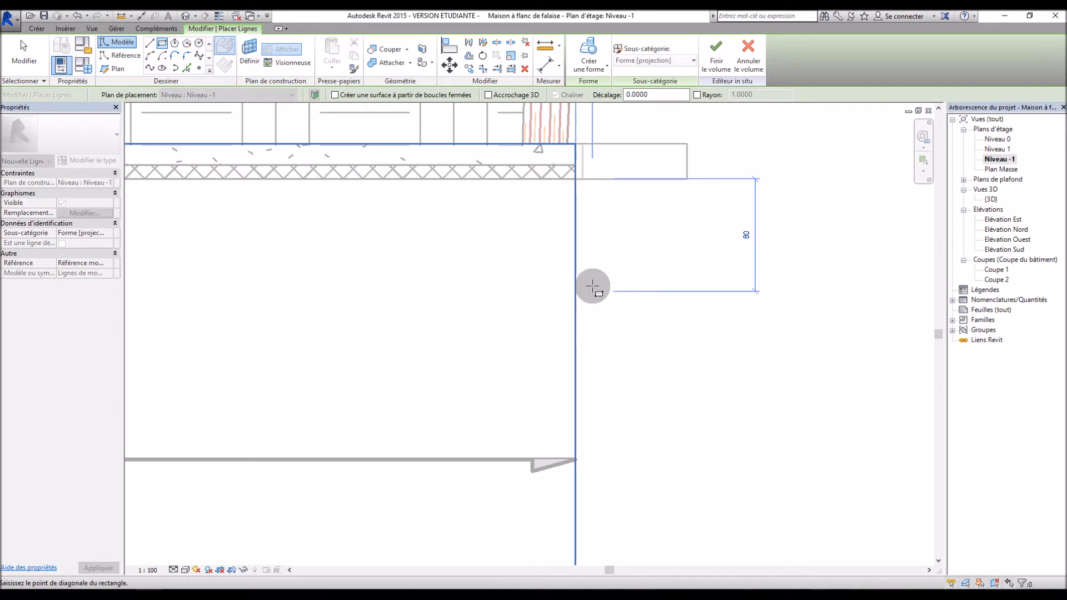
pyautogui.scroll(-3, 587, 301)
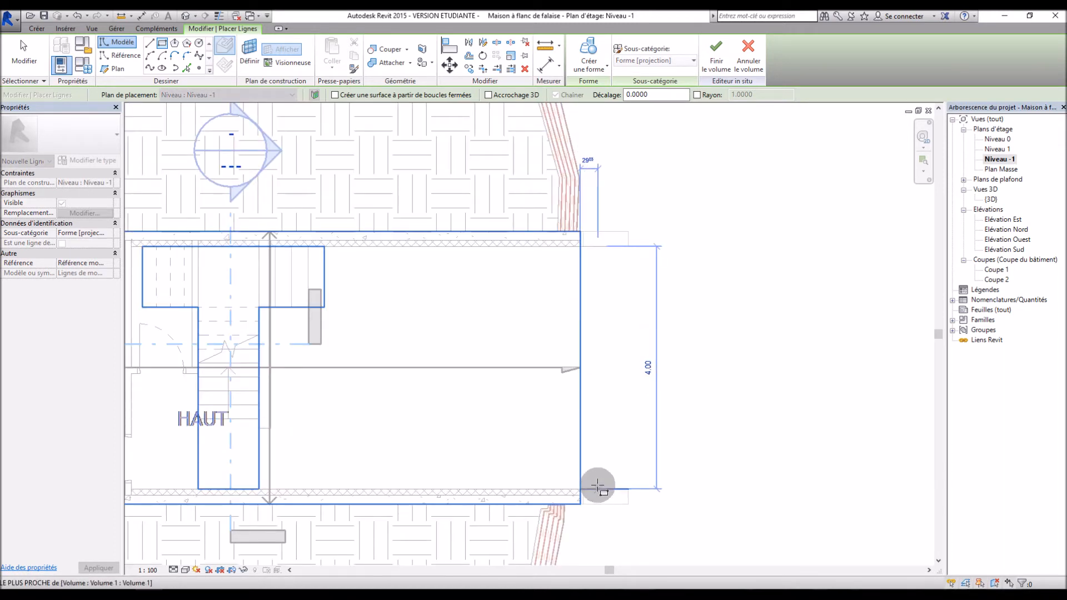
pyautogui.click(596, 489)
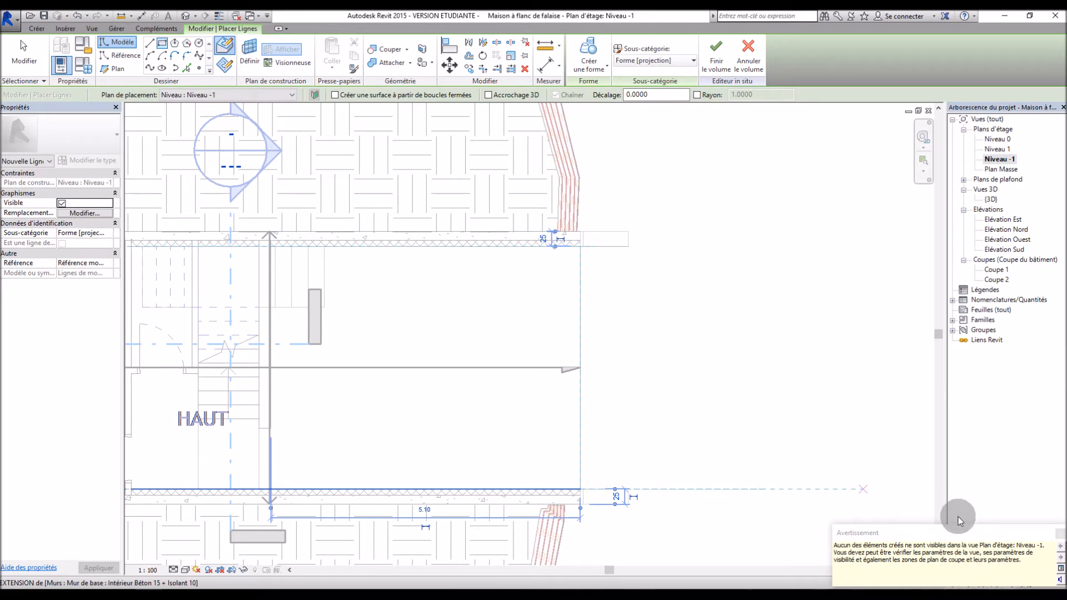
pyautogui.click(1060, 536)
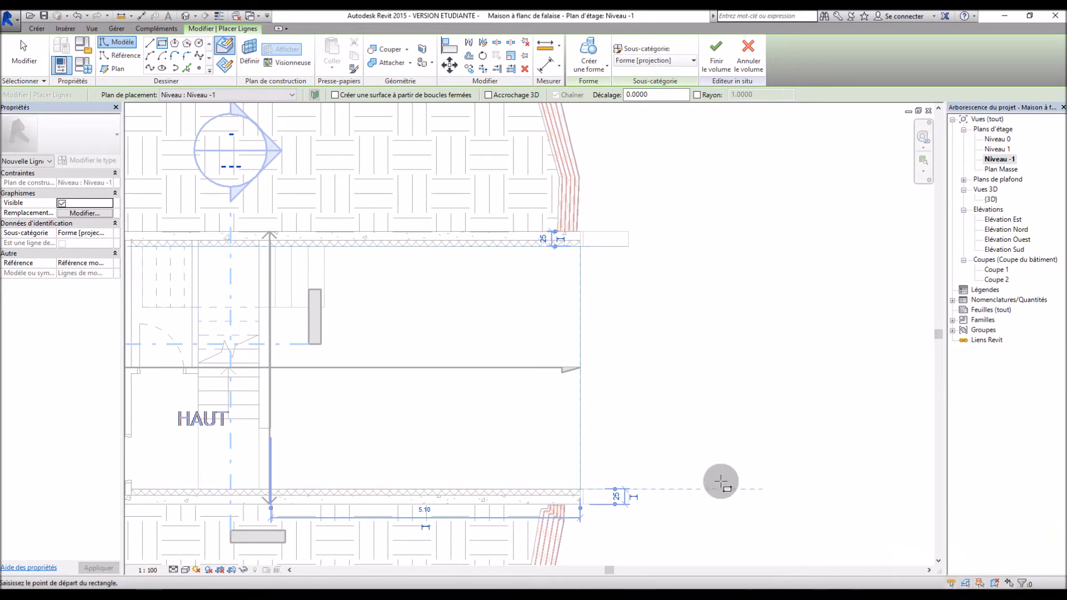
# Step: Draw a narrow model-line rectangle just beyond the slab's front edge, spanning between the two side walls
pyautogui.scroll(3, 722, 475)
pyautogui.click(657, 183)
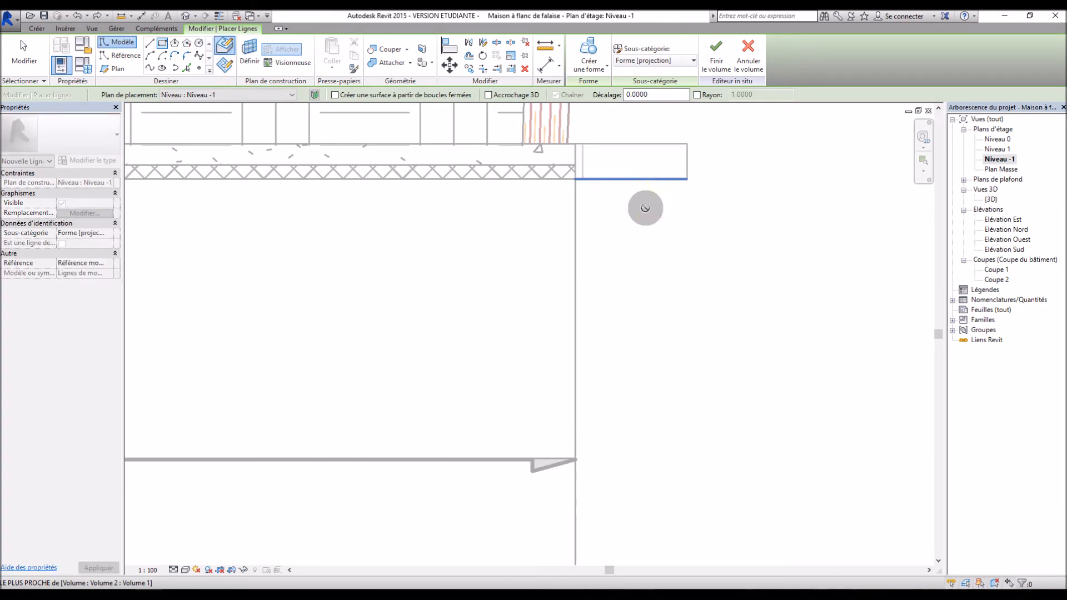
pyautogui.scroll(-3, 614, 314)
pyautogui.scroll(-2, 610, 300)
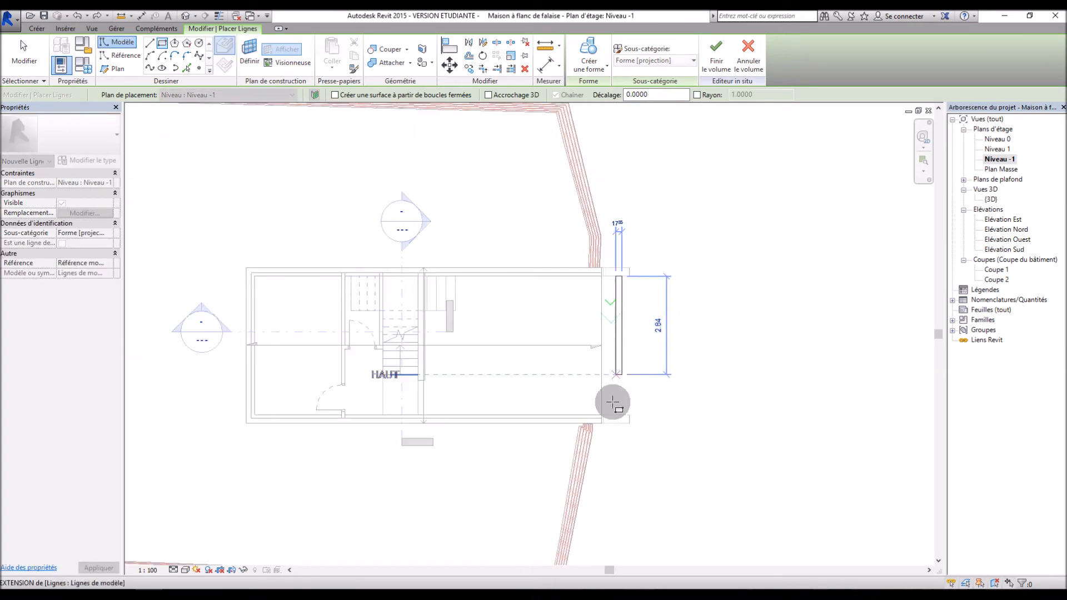
pyautogui.click(613, 417)
pyautogui.scroll(3, 615, 401)
pyautogui.press('Escape')
pyautogui.press('Escape')
# Step: Move the rectangle toward the house so its inner side lies on the slab's front edge
pyautogui.moveTo(617, 401)
pyautogui.mouseDown()
pyautogui.moveTo(579, 406)
pyautogui.moveTo(597, 405)
pyautogui.mouseUp()
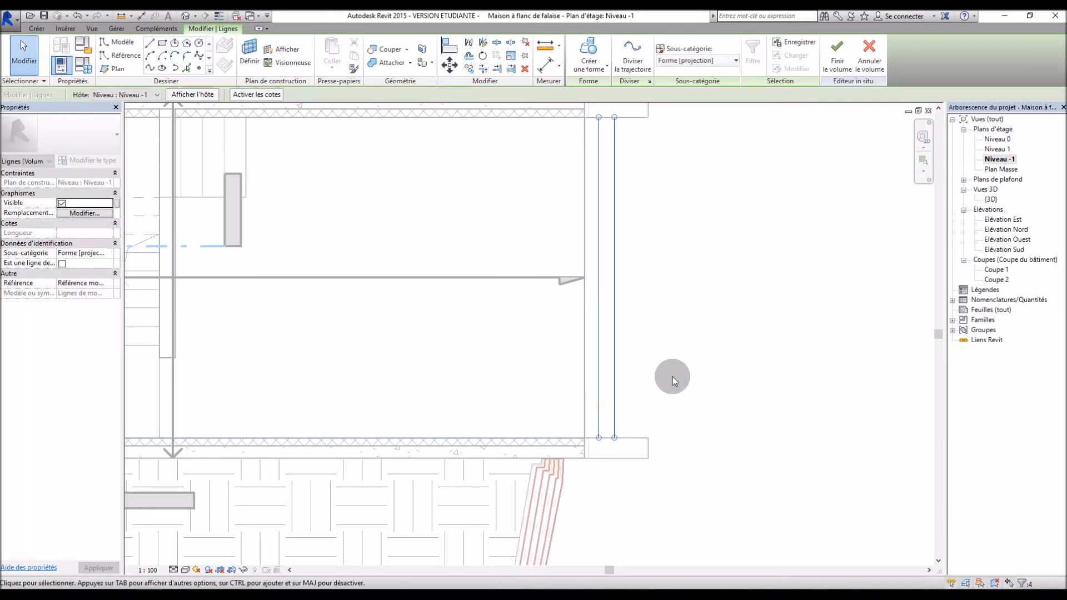
pyautogui.click(673, 377)
pyautogui.scroll(1, 596, 379)
pyautogui.scroll(1, 596, 379)
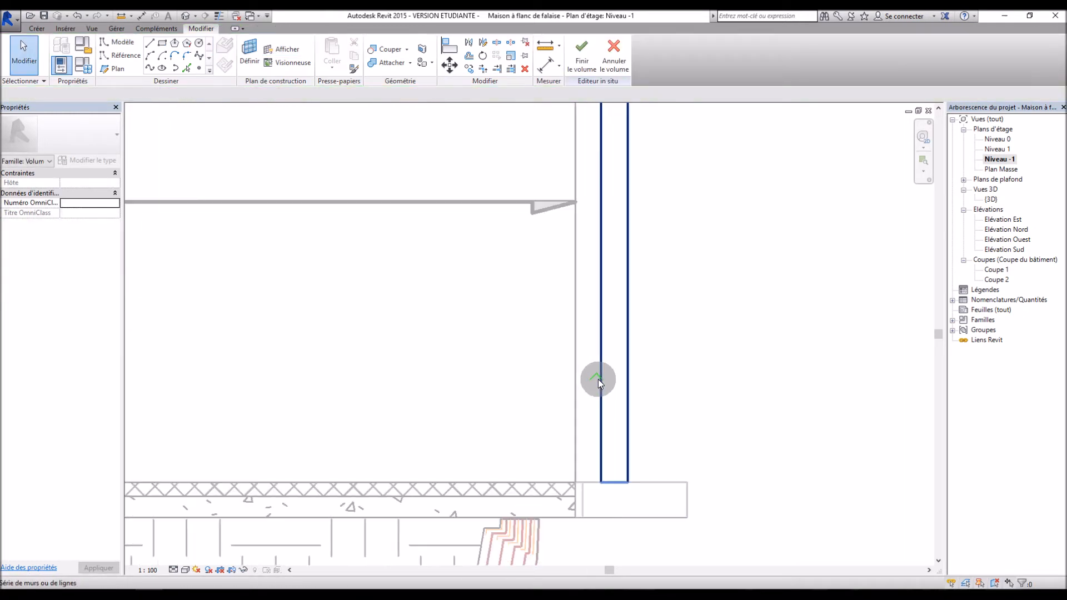
pyautogui.click(599, 379)
pyautogui.moveTo(591, 379); pyautogui.dragTo(580, 379)
pyautogui.moveTo(589, 424)
pyautogui.mouseDown()
pyautogui.moveTo(579, 428)
pyautogui.moveTo(604, 421)
pyautogui.mouseUp()
pyautogui.click(656, 412)
pyautogui.scroll(-2, 656, 413)
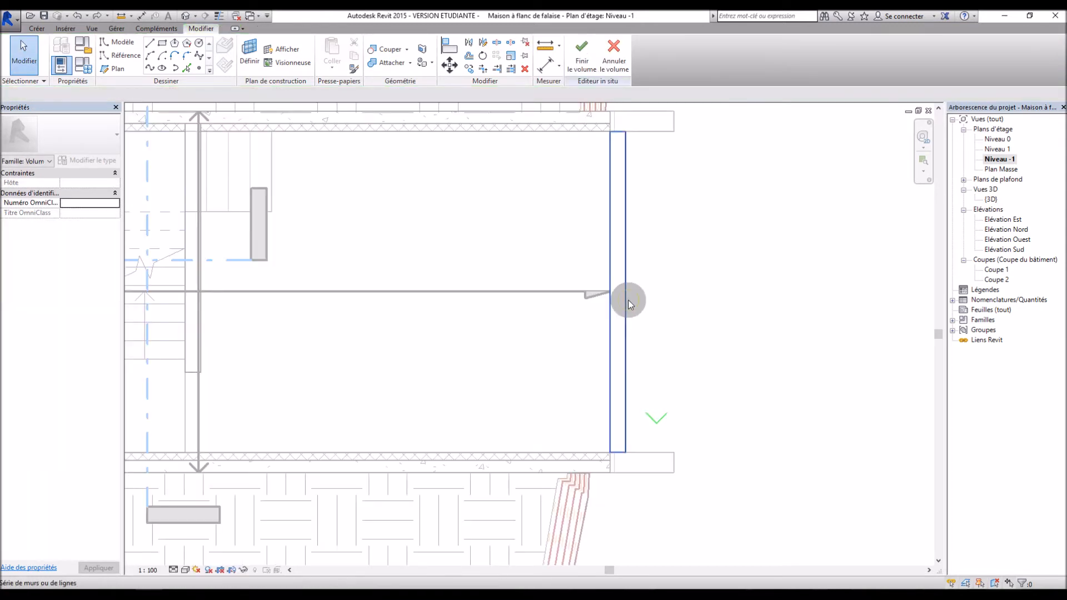
# Step: Narrow the rectangle to about 0.05 m by moving both ends of its outer line to the side walls' lower front edge
pyautogui.click(627, 302)
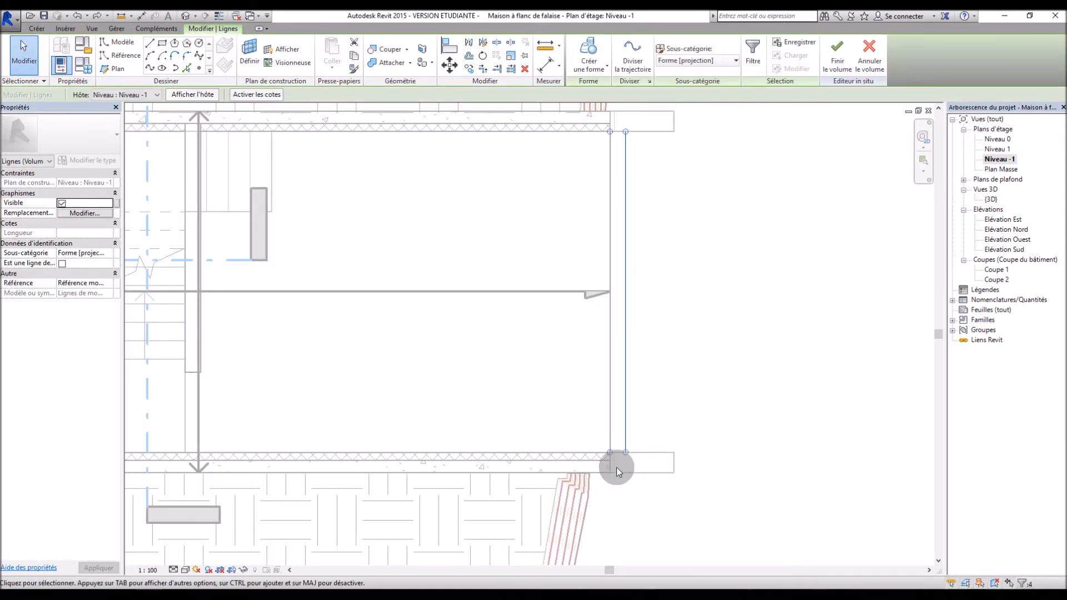
pyautogui.scroll(3, 617, 470)
pyautogui.moveTo(633, 423); pyautogui.dragTo(608, 423)
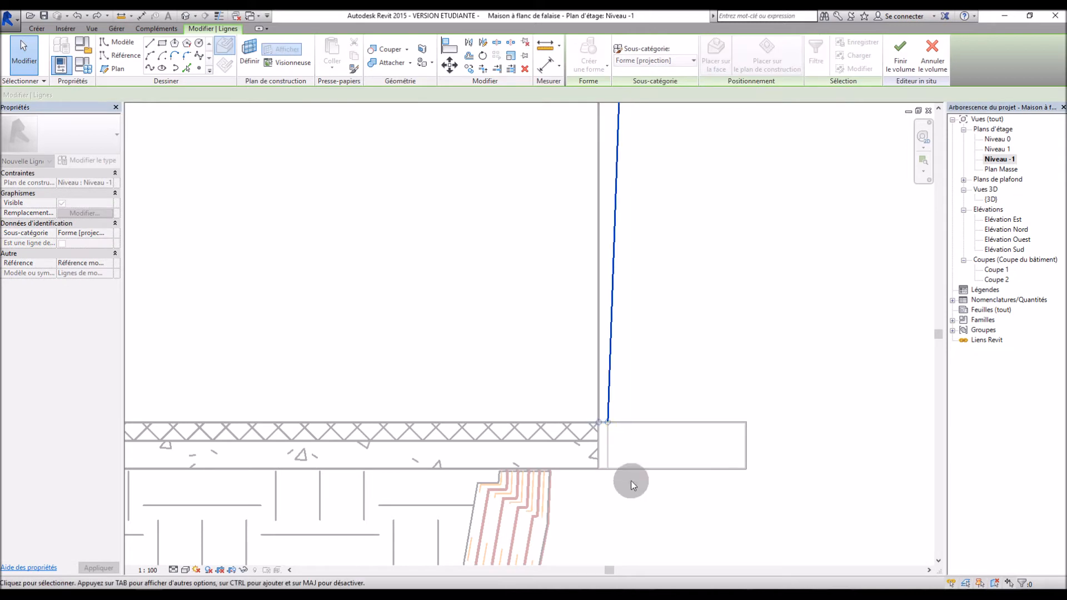
pyautogui.scroll(-3, 628, 478)
pyautogui.scroll(4, 639, 128)
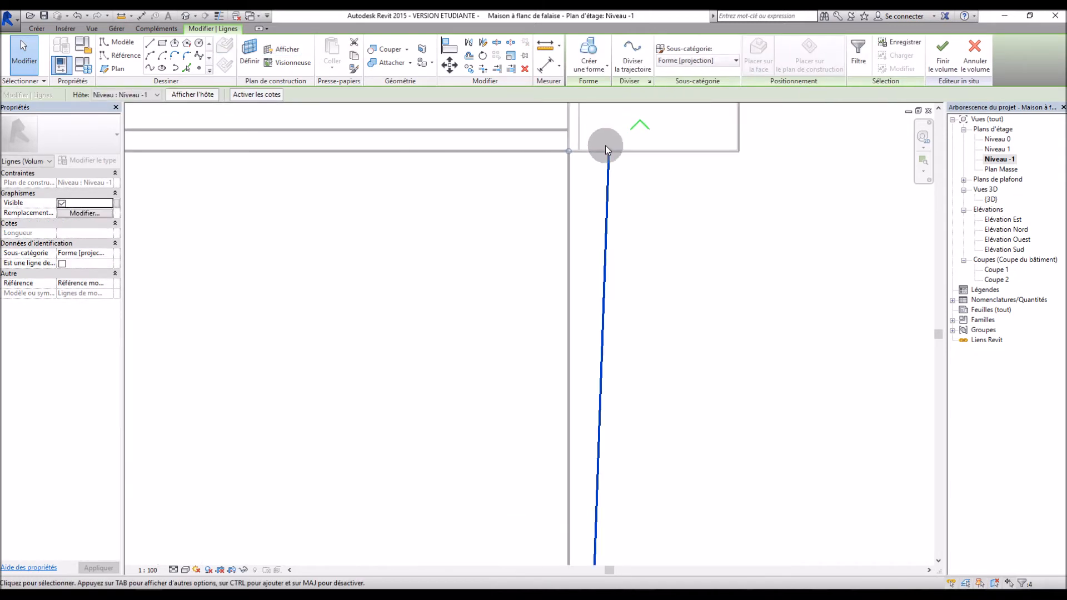
pyautogui.moveTo(610, 149); pyautogui.dragTo(578, 149)
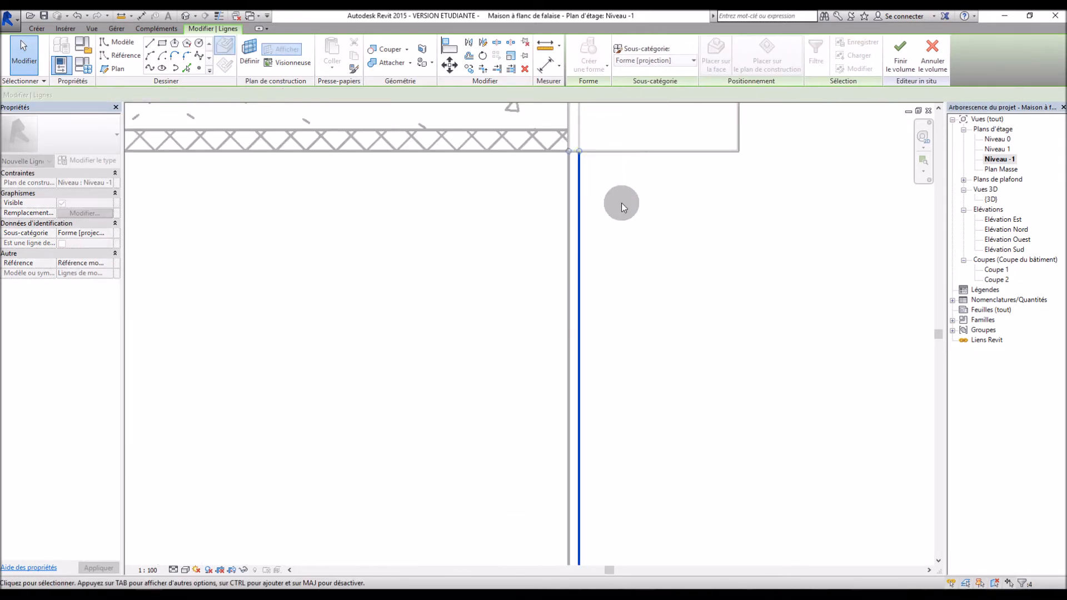
pyautogui.scroll(-3, 621, 202)
# Step: Create a solid form from the narrow rectangle, finish the in-place mass and open the 3D view
pyautogui.click(593, 67)
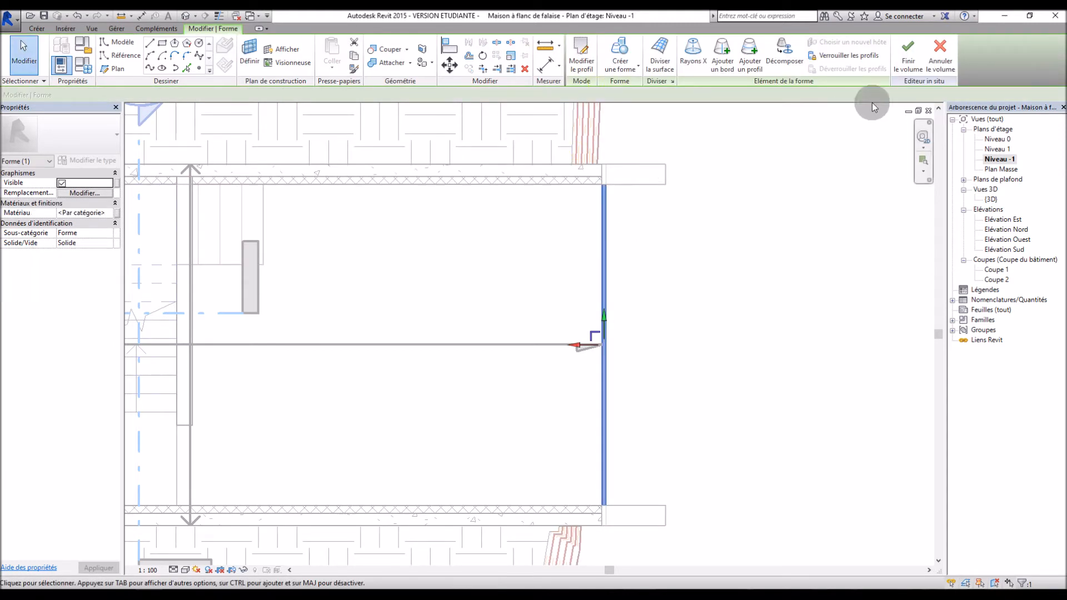
pyautogui.click(912, 60)
pyautogui.doubleClick(990, 199)
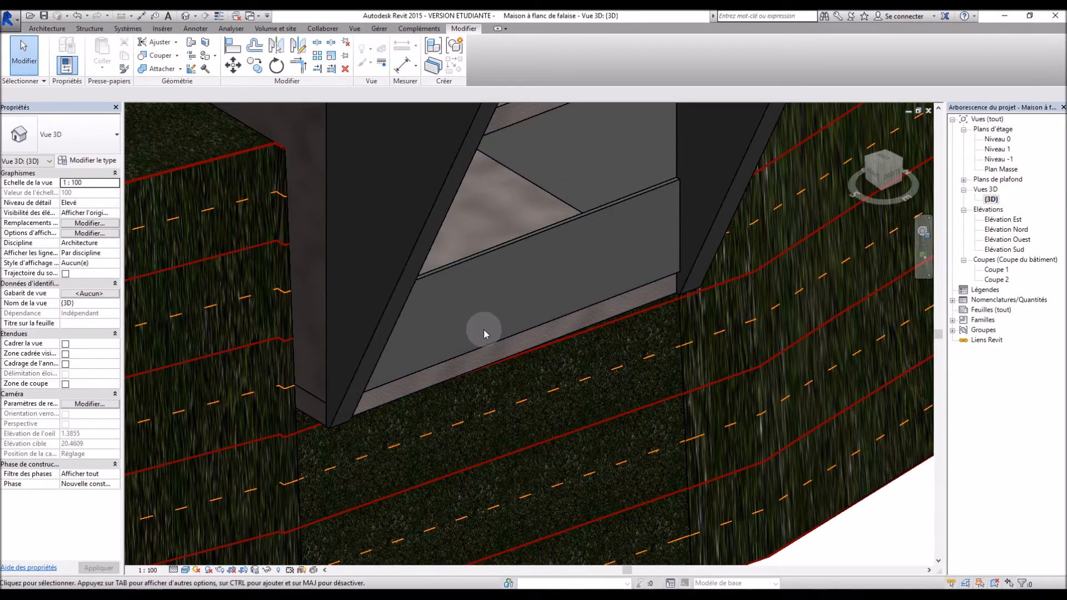
# Step: Stretch the new mass down to the slab's underside and lower its top to the slab's upper surface
pyautogui.keyDown('shift'); pyautogui.moveTo(489, 354); pyautogui.dragTo(446, 255, button='middle'); pyautogui.keyUp('shift')
pyautogui.scroll(3, 478, 503)
pyautogui.keyDown('shift'); pyautogui.moveTo(478, 503); pyautogui.dragTo(632, 527, button='middle'); pyautogui.keyUp('shift')
pyautogui.click(498, 491)
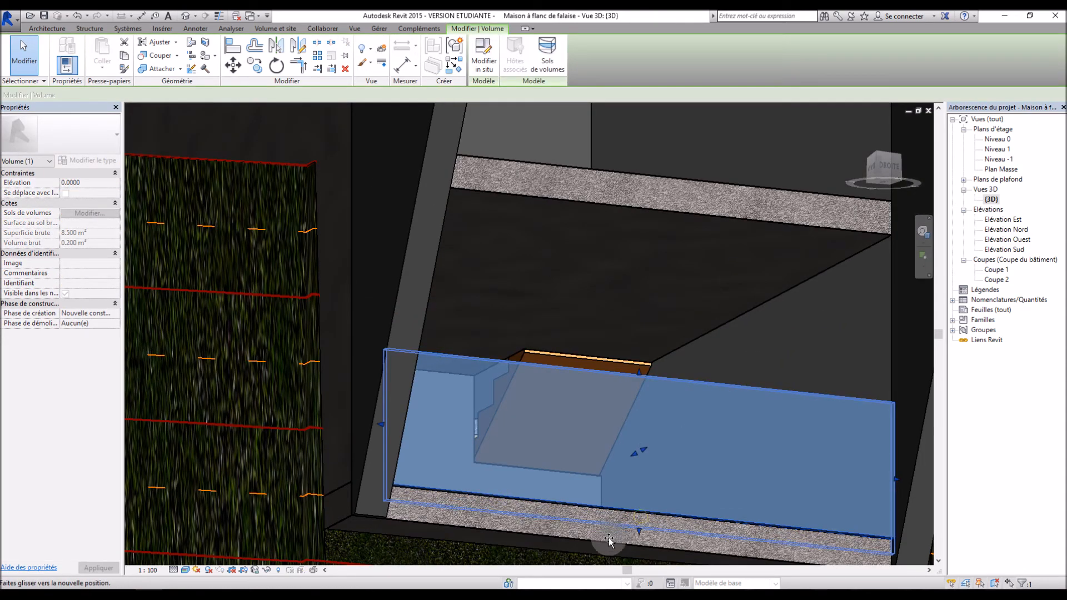
pyautogui.moveTo(609, 547); pyautogui.dragTo(608, 550)
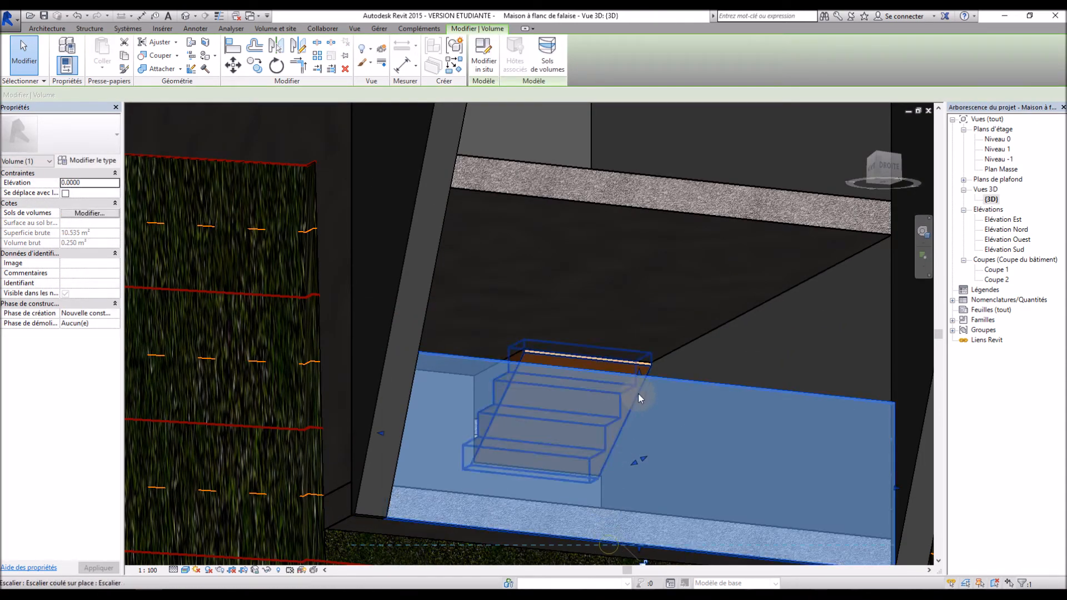
pyautogui.moveTo(643, 378); pyautogui.dragTo(608, 511)
pyautogui.keyDown('shift'); pyautogui.moveTo(653, 374); pyautogui.dragTo(607, 562, button='middle'); pyautogui.keyUp('shift')
# Step: Edit the slab-edge mass in place and open its top profile for editing, selecting the outer line
pyautogui.scroll(-3, 613, 299)
pyautogui.scroll(2, 628, 473)
pyautogui.click(488, 72)
pyautogui.keyDown('shift'); pyautogui.moveTo(615, 337); pyautogui.dragTo(643, 472, button='middle'); pyautogui.keyUp('shift')
pyautogui.click(653, 430)
pyautogui.click(575, 60)
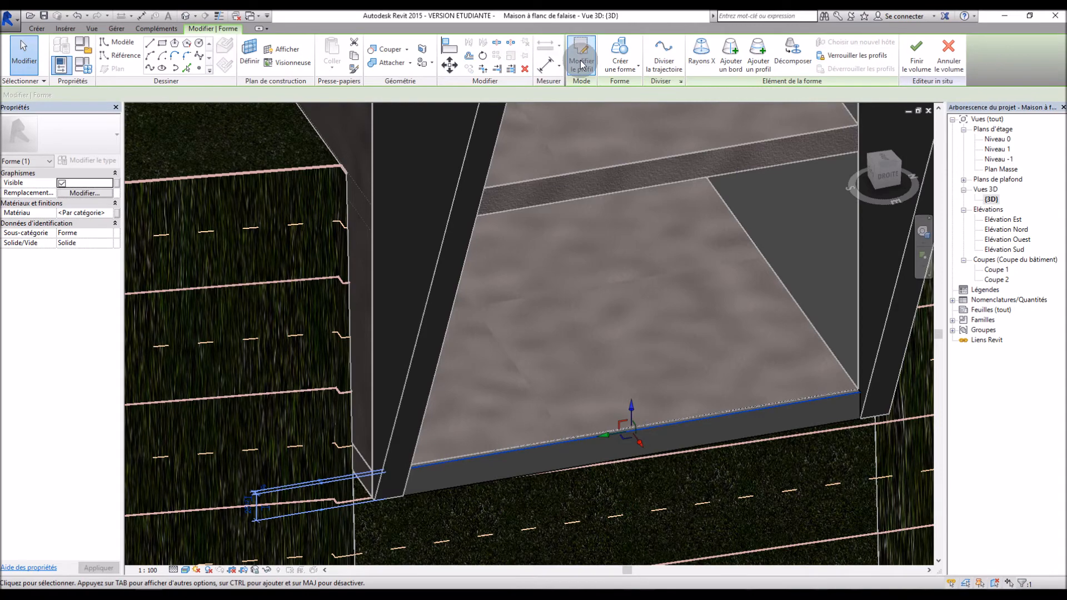
pyautogui.click(631, 435)
# Step: Set the top profile's width to 1 m
pyautogui.moveTo(600, 499)
pyautogui.keyDown('shift'); pyautogui.mouseDown(button='middle')
pyautogui.moveTo(672, 503)
pyautogui.moveTo(518, 540)
pyautogui.mouseUp(button='middle'); pyautogui.keyUp('shift')
pyautogui.scroll(7, 518, 541)
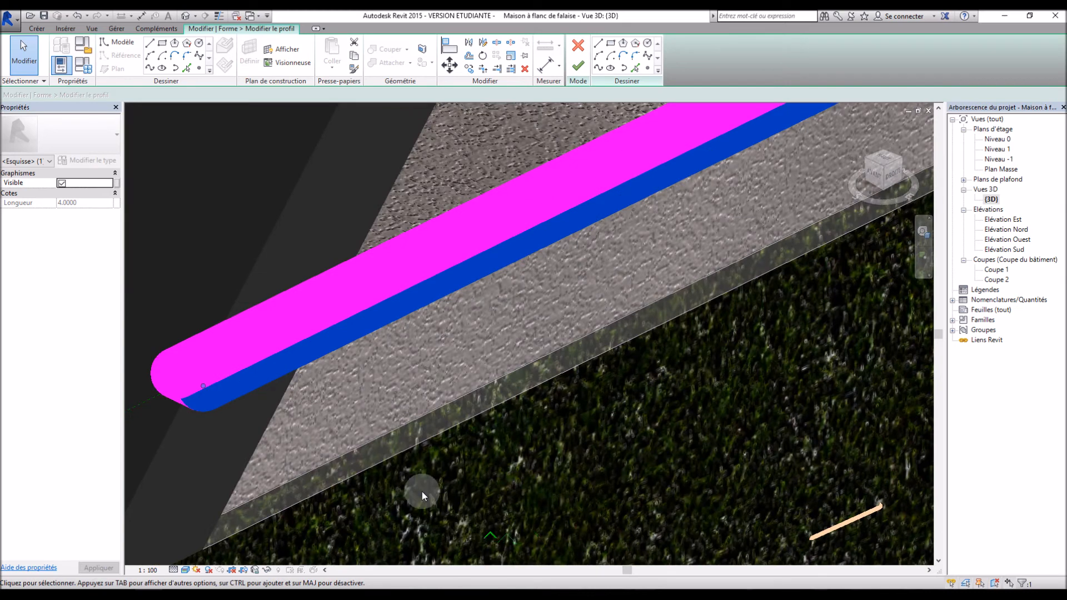
pyautogui.scroll(-2, 422, 492)
pyautogui.keyDown('shift'); pyautogui.moveTo(422, 492); pyautogui.dragTo(450, 493, button='middle'); pyautogui.keyUp('shift')
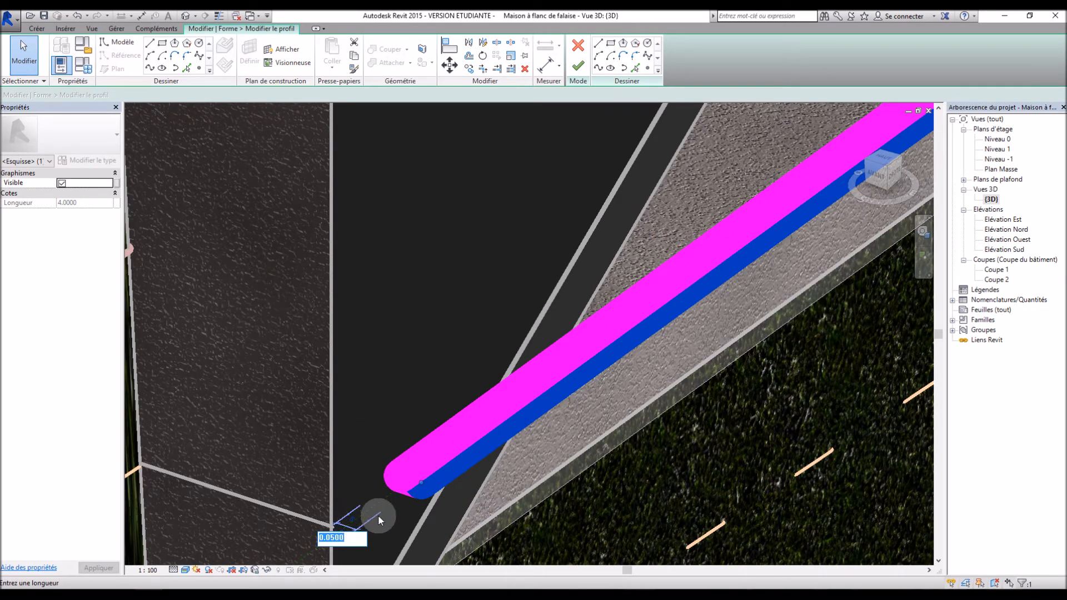
pyautogui.write('1')
pyautogui.press('Return')
pyautogui.scroll(-4, 441, 461)
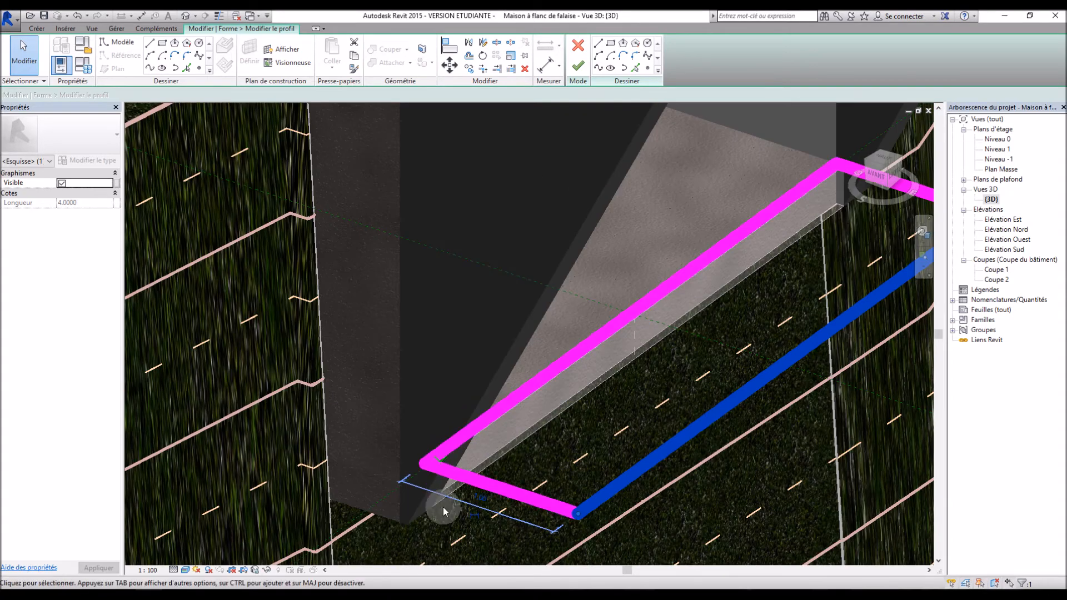
# Step: Try top profile widths of 0.1 m and 0.25 m against the slanted side wall's front edge
pyautogui.moveTo(489, 499)
pyautogui.keyDown('shift'); pyautogui.mouseDown(button='middle')
pyautogui.moveTo(500, 539)
pyautogui.moveTo(622, 442)
pyautogui.moveTo(623, 415)
pyautogui.moveTo(672, 472)
pyautogui.mouseUp(button='middle'); pyautogui.keyUp('shift')
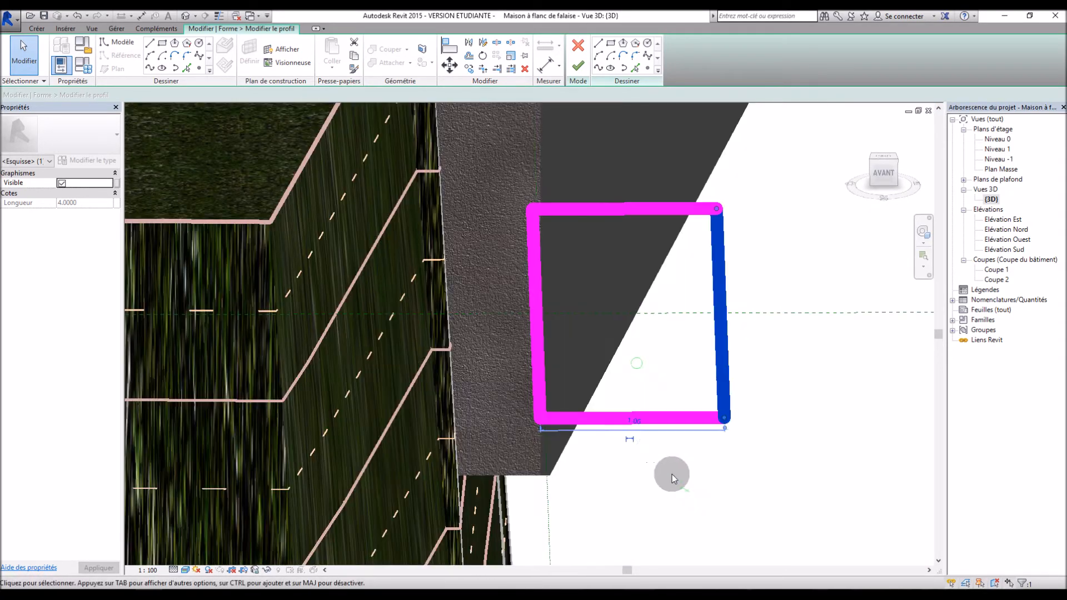
pyautogui.write('0.1')
pyautogui.press('Return')
pyautogui.click(614, 496)
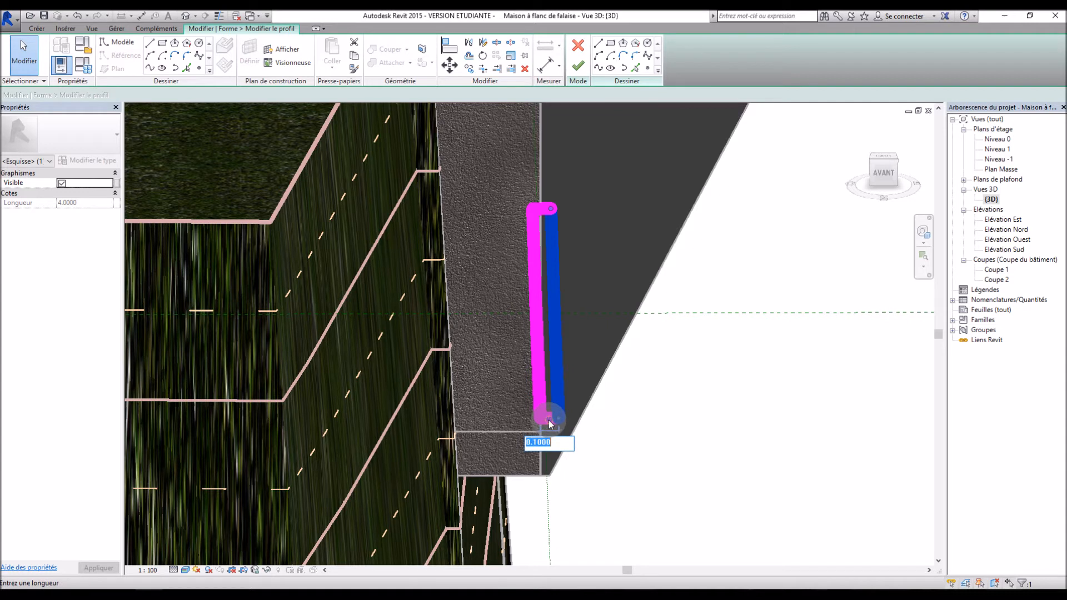
pyautogui.press('Return')
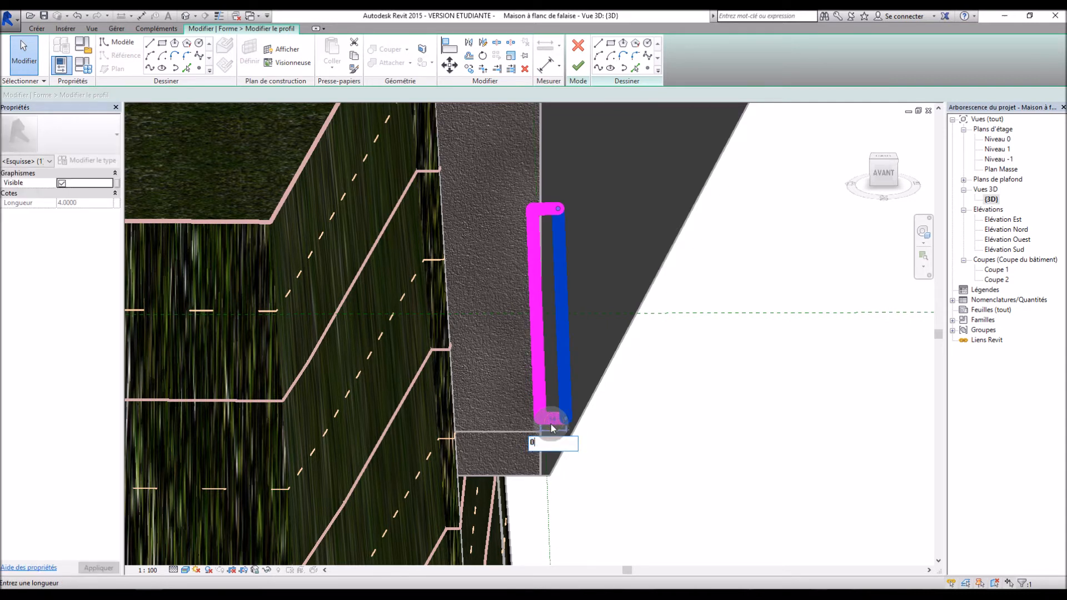
pyautogui.write('0.25')
pyautogui.press('Return')
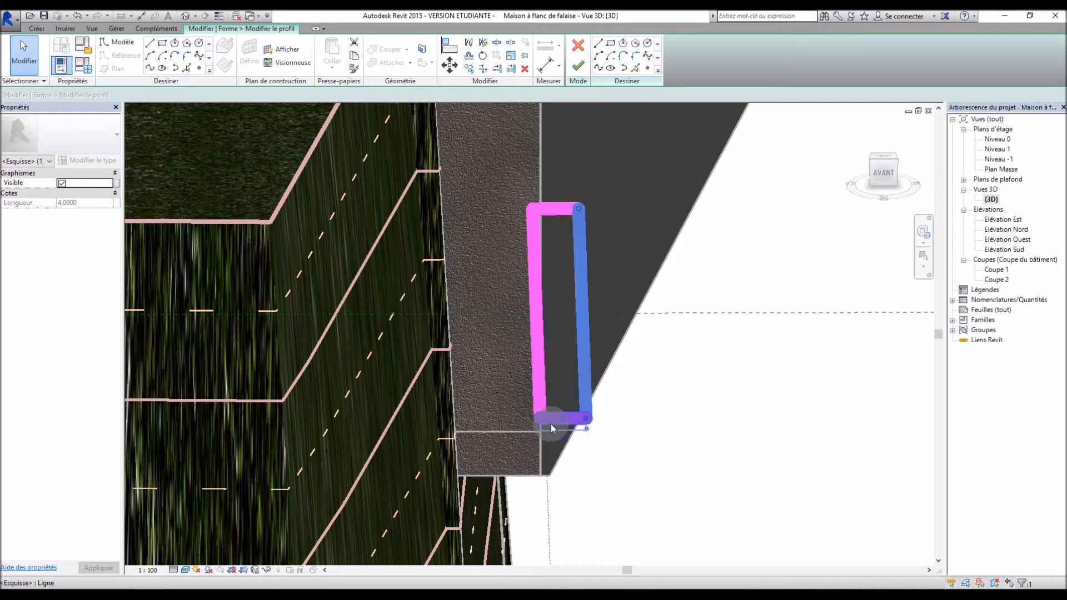
# Step: Reduce the top profile's width to 0.2 m and finally 0.18 m to match the side wall's slanted edge
pyautogui.moveTo(628, 497)
pyautogui.keyDown('shift'); pyautogui.mouseDown(button='middle')
pyautogui.moveTo(611, 449)
pyautogui.moveTo(634, 430)
pyautogui.mouseUp(button='middle'); pyautogui.keyUp('shift')
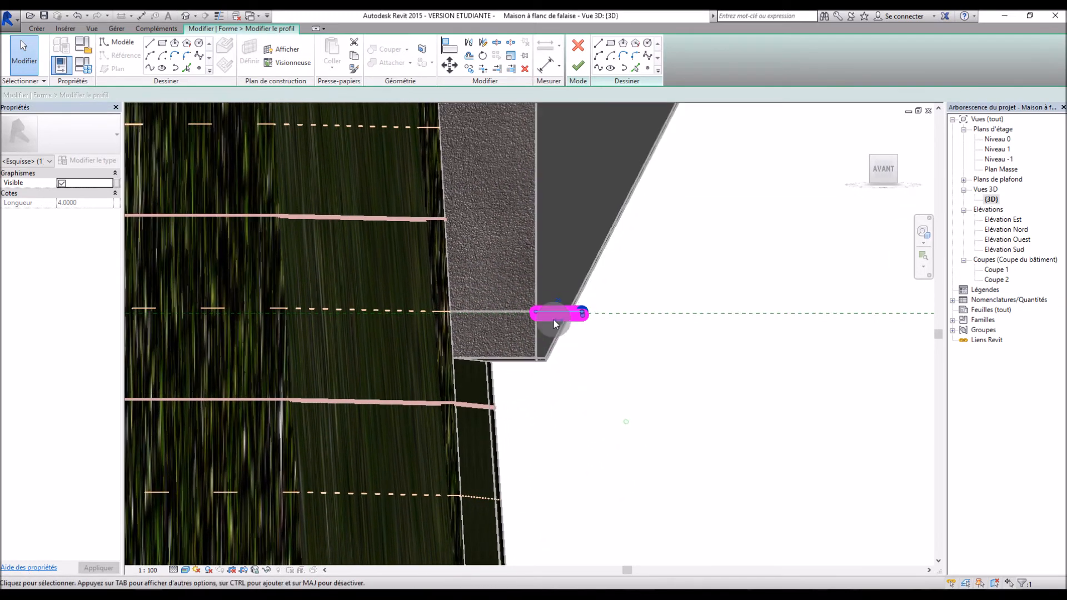
pyautogui.scroll(2, 551, 291)
pyautogui.scroll(3, 566, 324)
pyautogui.click(566, 336)
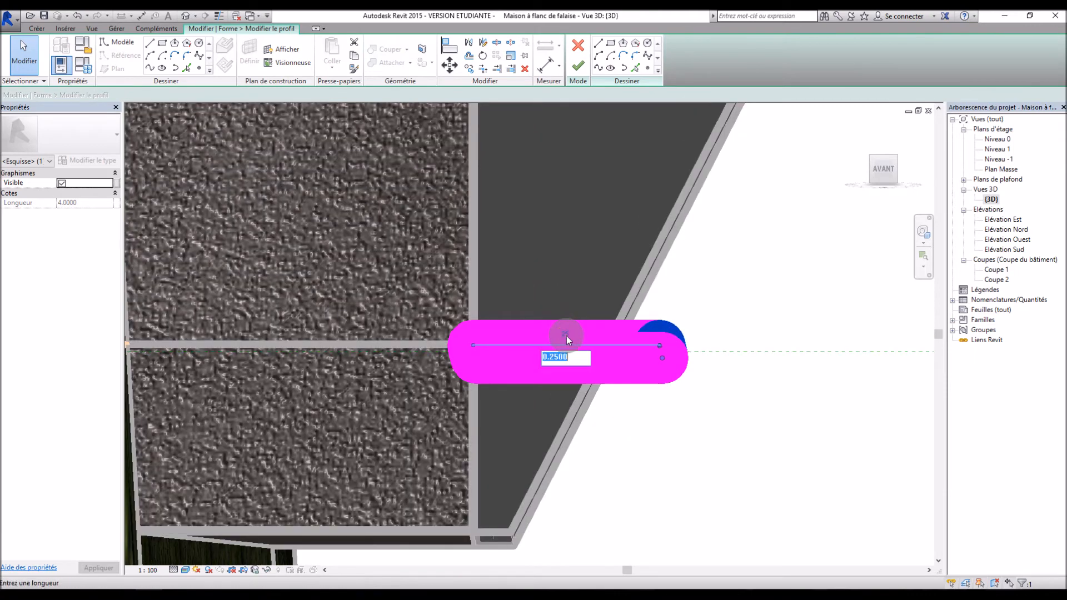
pyautogui.write('0.2')
pyautogui.press('Return')
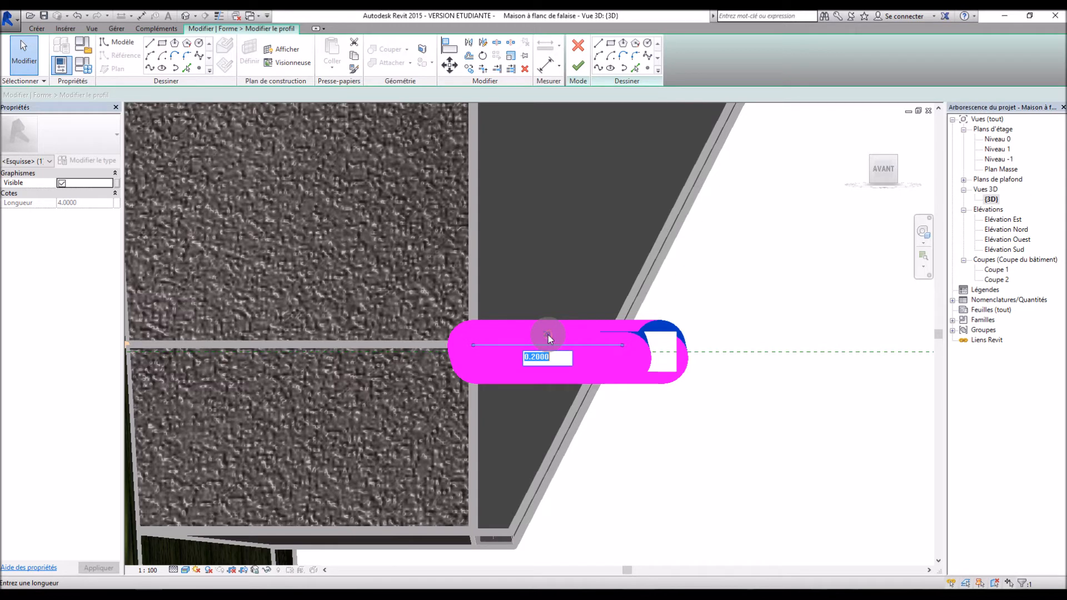
pyautogui.write('18')
pyautogui.press('Return')
pyautogui.moveTo(721, 456)
pyautogui.keyDown('shift'); pyautogui.mouseDown(button='middle')
pyautogui.moveTo(731, 477)
pyautogui.moveTo(712, 441)
pyautogui.mouseUp(button='middle'); pyautogui.keyUp('shift')
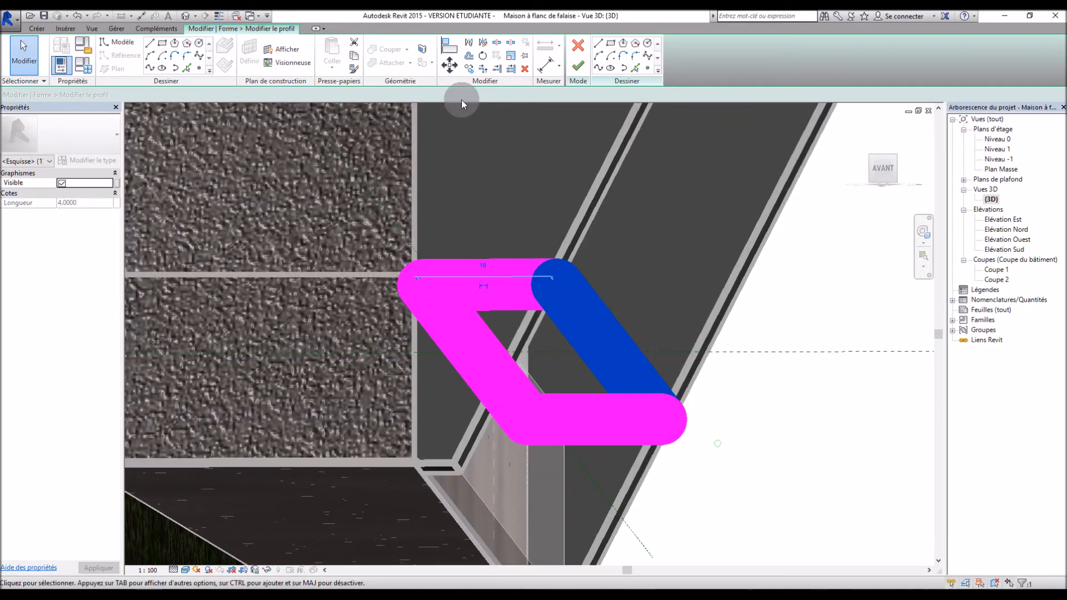
# Step: Confirm the edited profile, finish the slab-edge mass and view the closed front frame in 3D
pyautogui.click(578, 67)
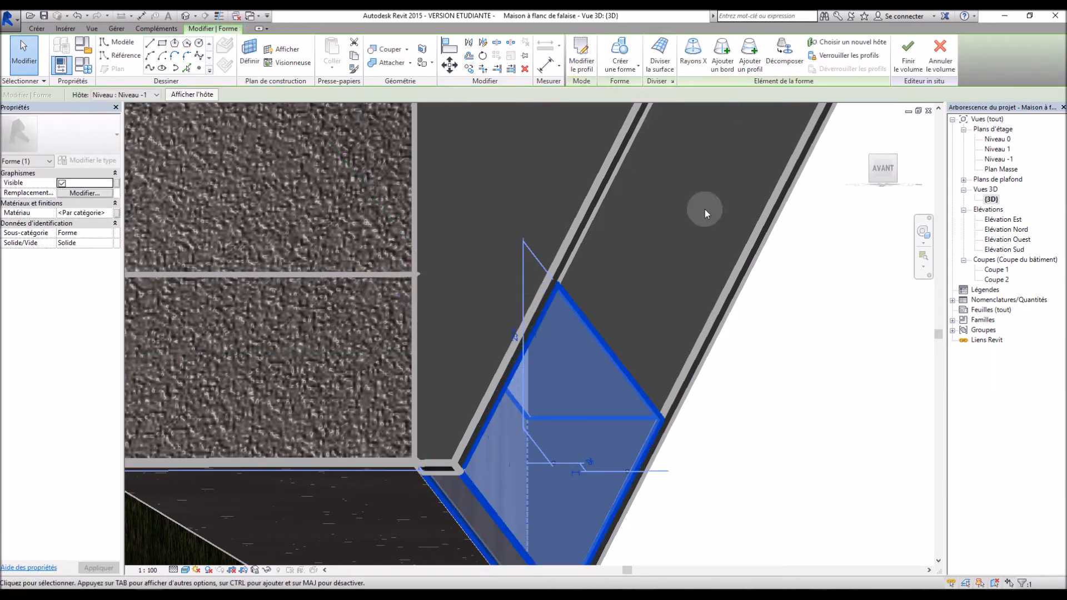
pyautogui.click(892, 62)
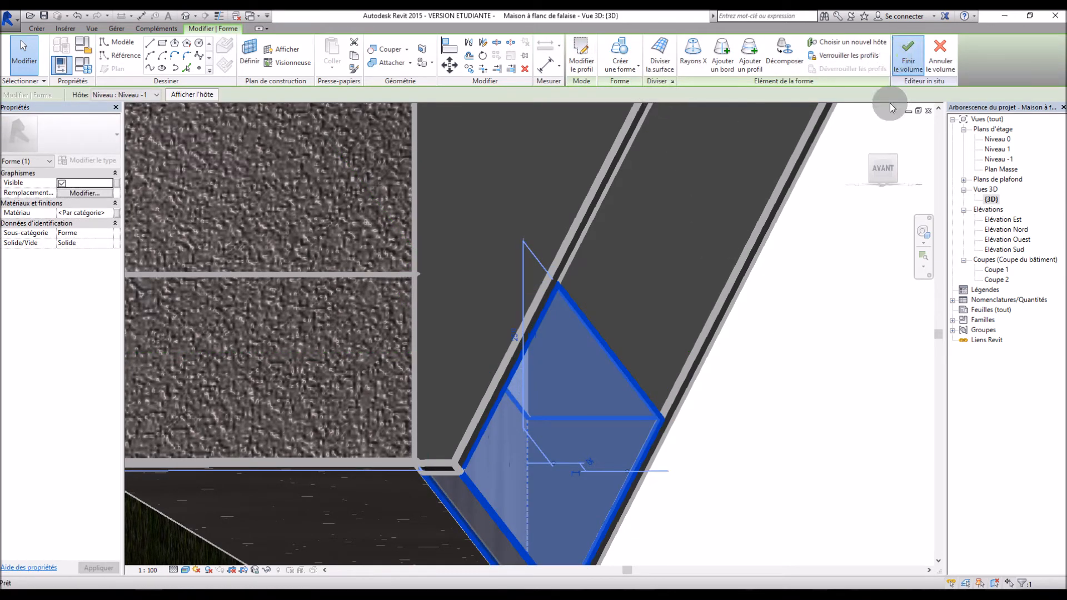
pyautogui.scroll(3, 815, 442)
pyautogui.keyDown('shift'); pyautogui.moveTo(798, 445); pyautogui.dragTo(744, 470, button='middle'); pyautogui.keyUp('shift')
pyautogui.scroll(-3, 587, 386)
pyautogui.scroll(-5, 545, 378)
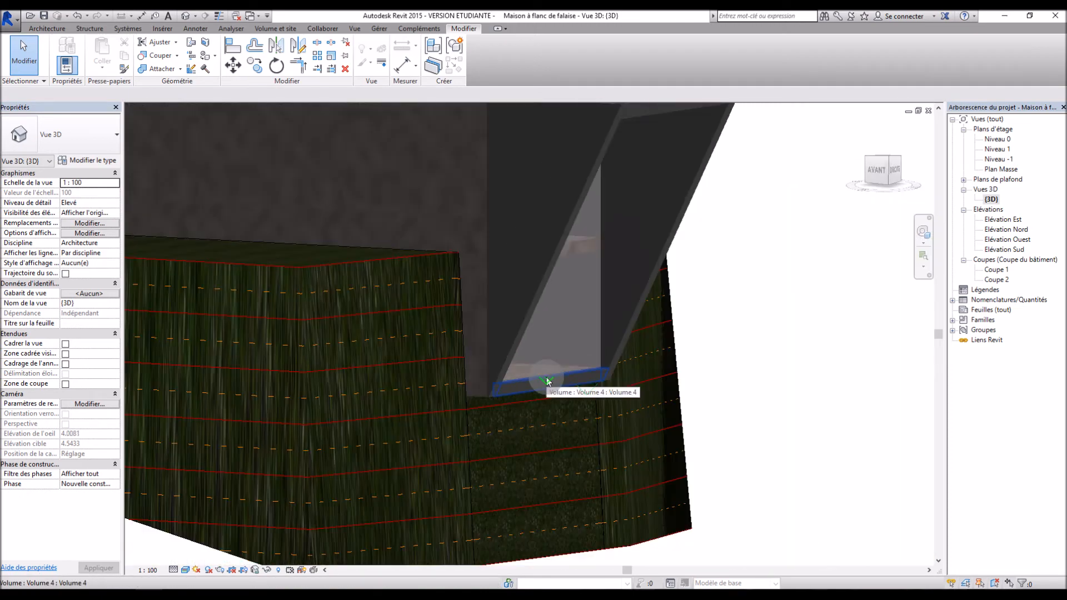
pyautogui.keyDown('shift'); pyautogui.moveTo(686, 310); pyautogui.dragTo(739, 412, button='middle'); pyautogui.keyUp('shift')
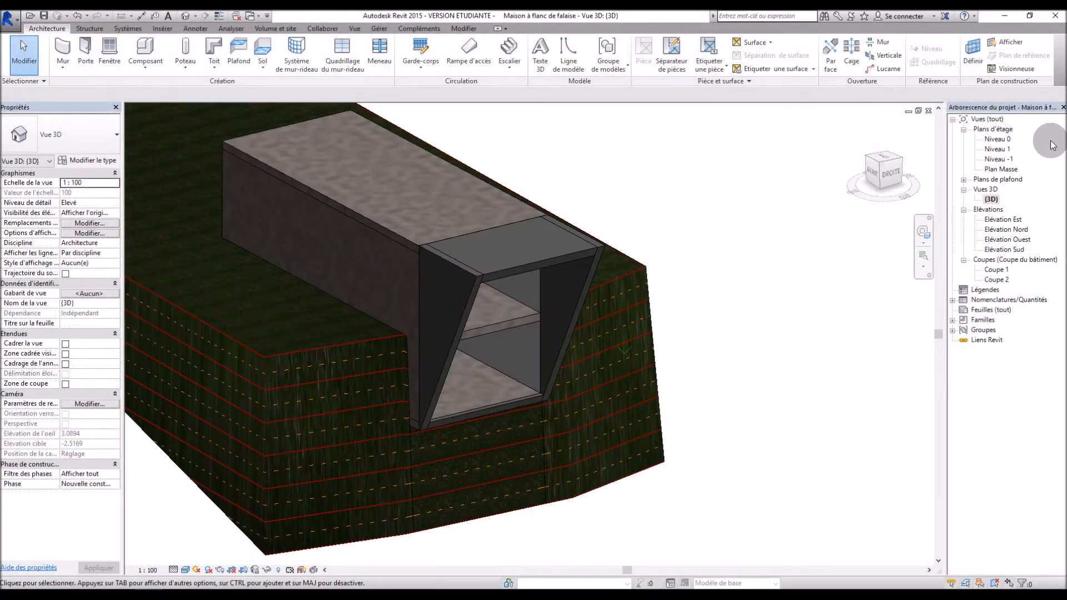
# Step: Open the Niveau -1 floor plan and start another in-place mass, accepting the proposed name
pyautogui.doubleClick(997, 159)
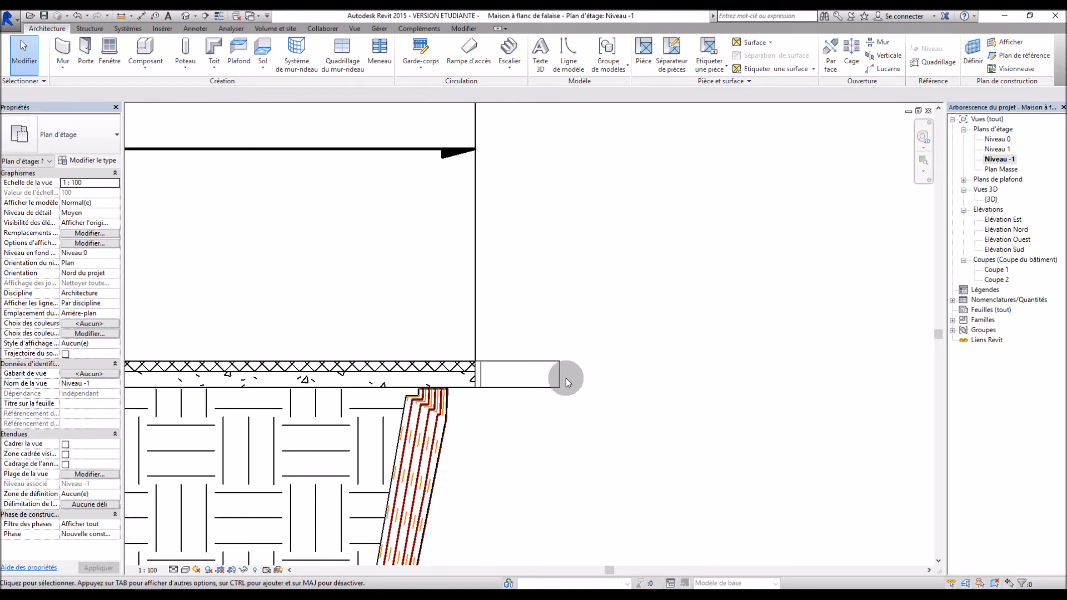
pyautogui.scroll(-3, 565, 378)
pyautogui.scroll(2, 544, 250)
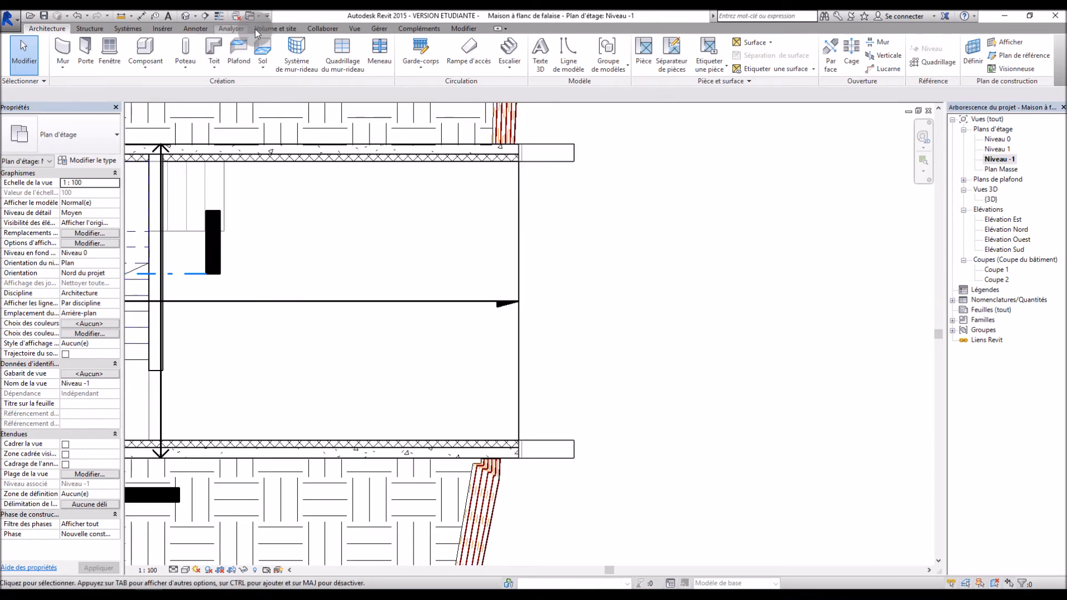
pyautogui.click(273, 28)
pyautogui.click(144, 62)
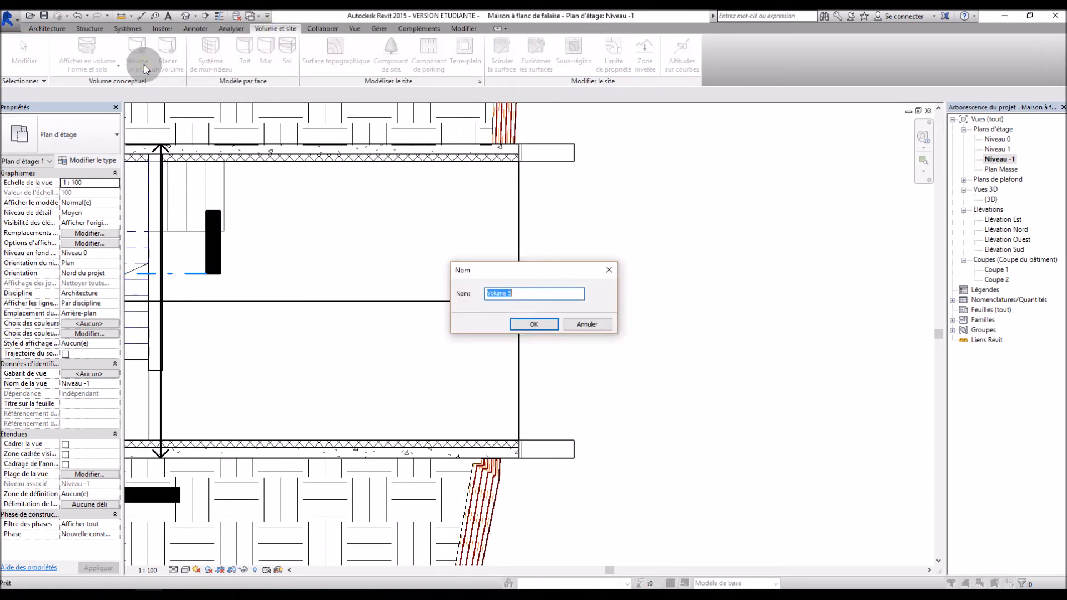
pyautogui.click(521, 324)
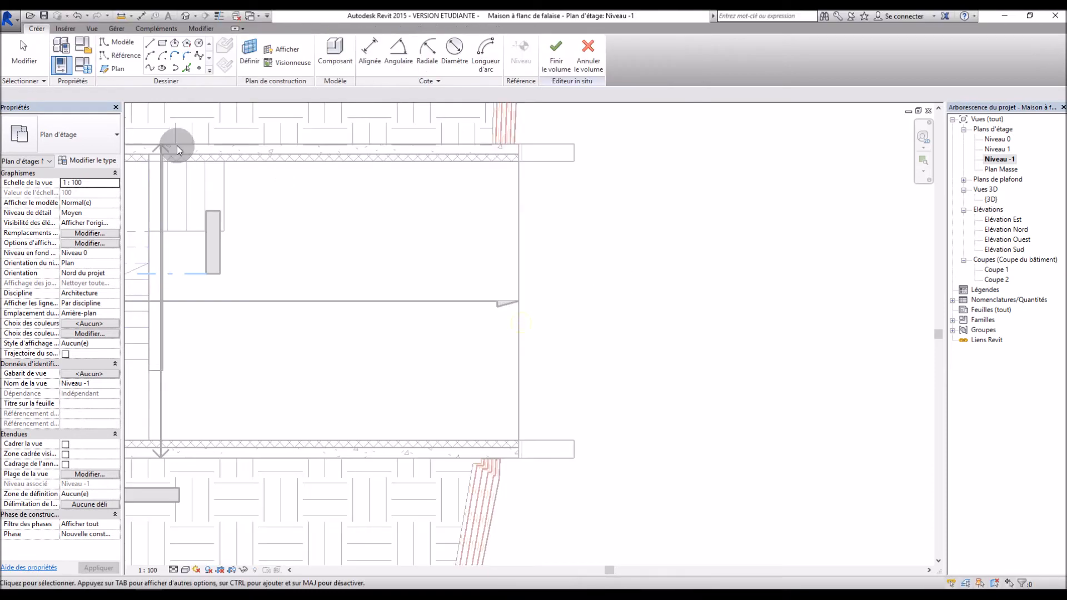
# Step: Draw a model line about 4.00 m long between the side walls, about 0.30 m beyond the slab's front edge
pyautogui.click(536, 162)
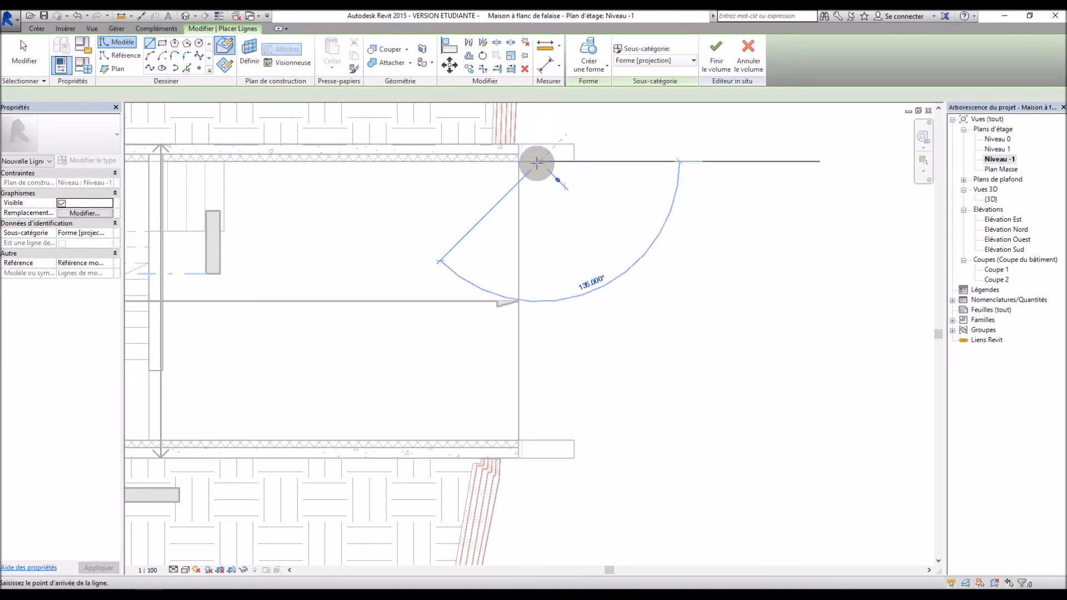
pyautogui.click(535, 435)
pyautogui.press('Escape')
pyautogui.press('Escape')
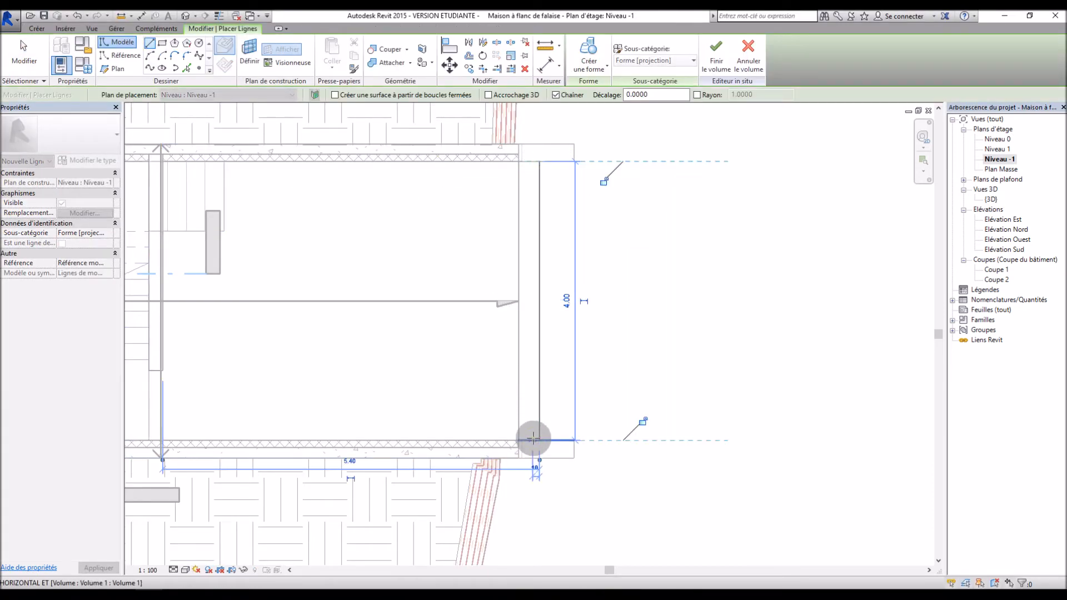
# Step: Set the line's distance from the slab's front edge to 0.1 m and finish the in-place mass
pyautogui.click(541, 430)
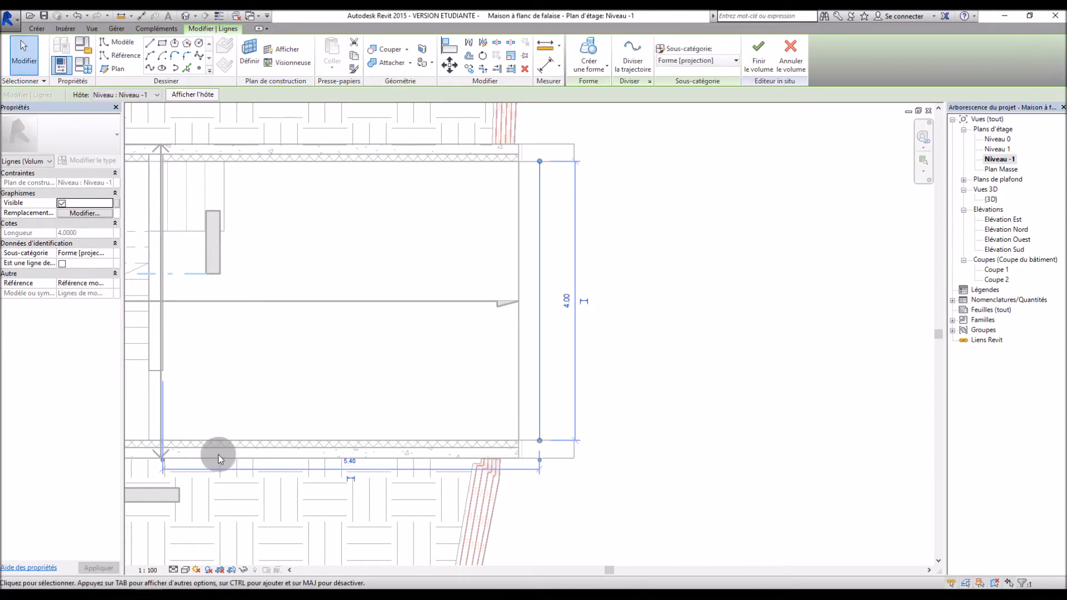
pyautogui.moveTo(510, 418); pyautogui.dragTo(518, 418)
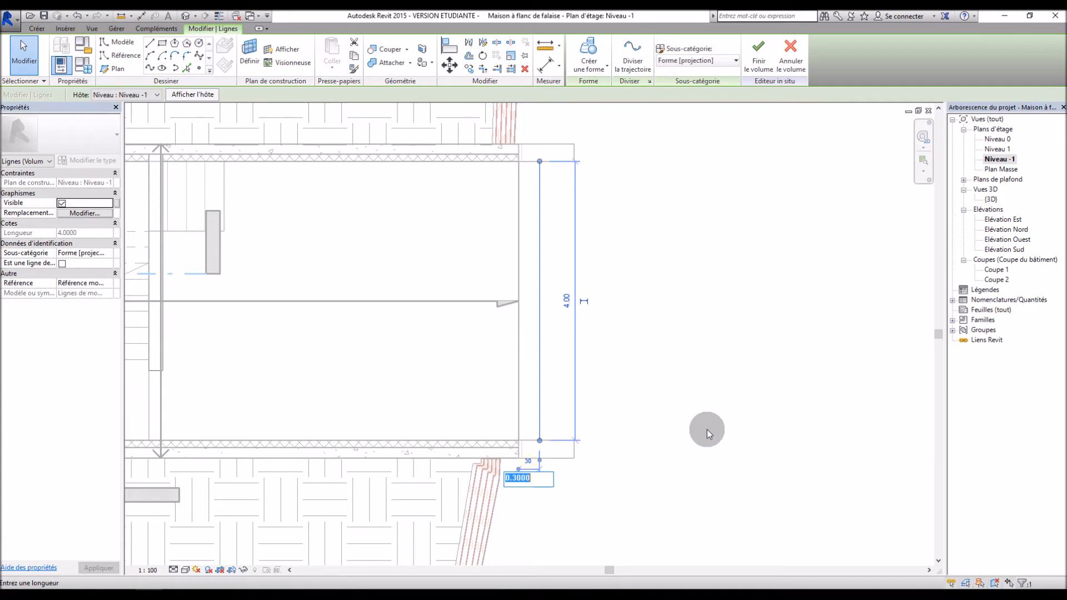
pyautogui.write('1')
pyautogui.press('Return')
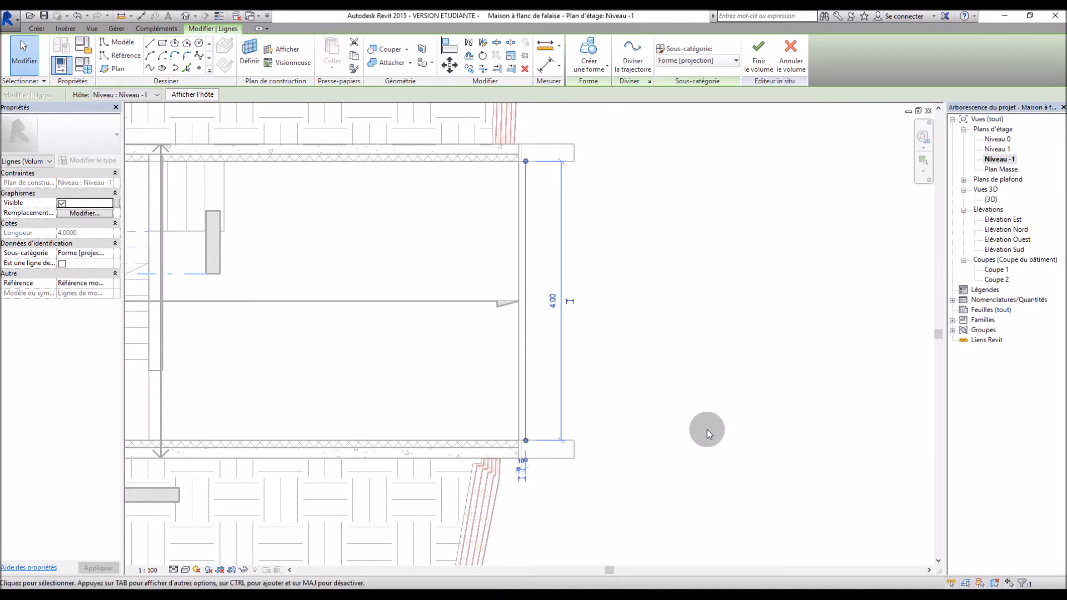
pyautogui.click(588, 52)
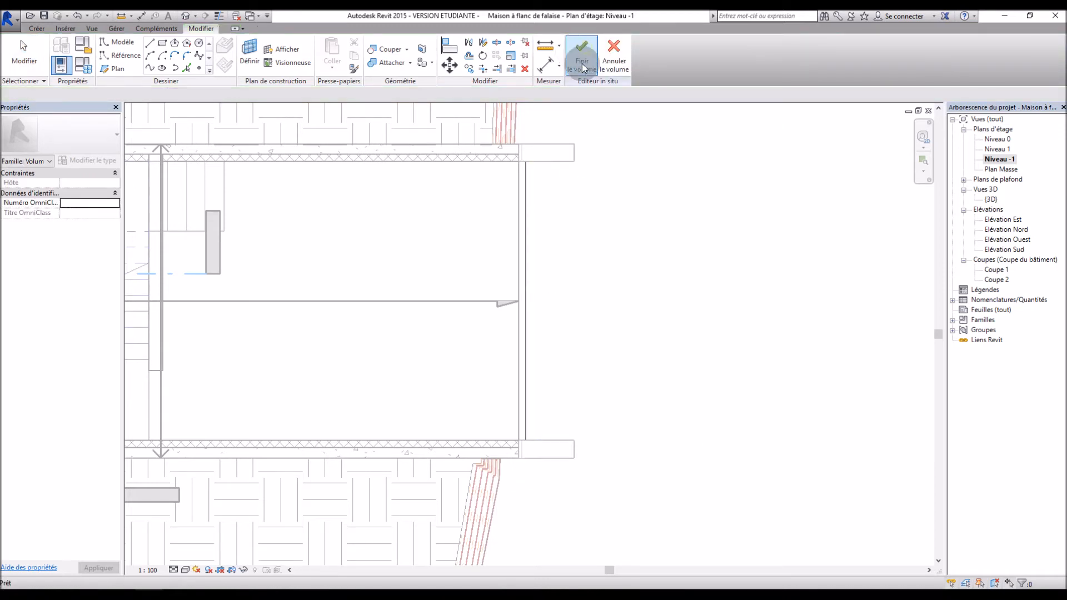
pyautogui.click(579, 66)
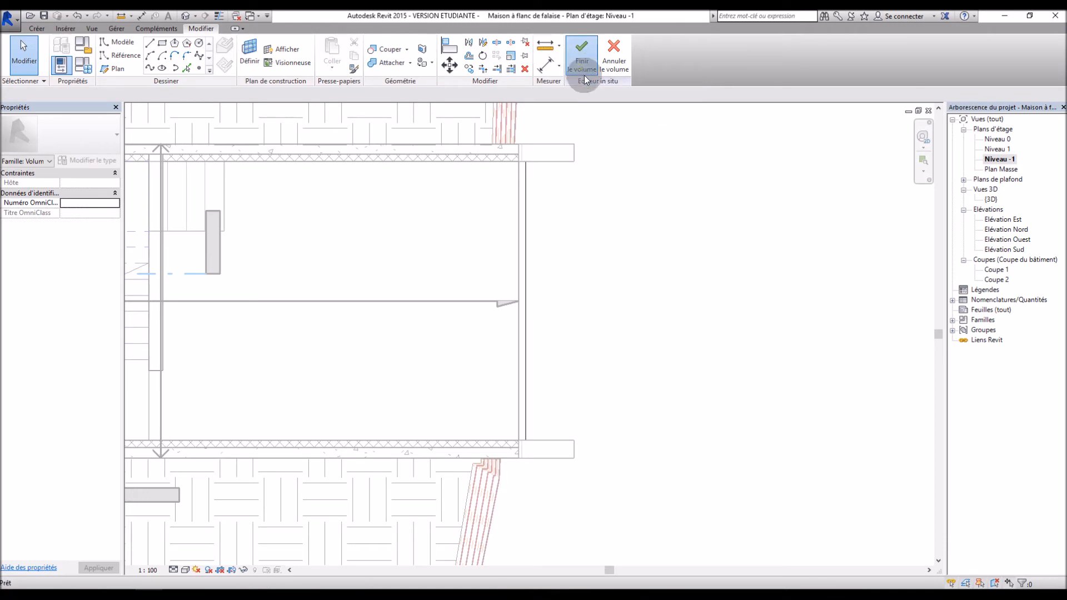
# Step: In the 3D view, start editing the low glazing surface mass in place and select its upper edge
pyautogui.click(1060, 534)
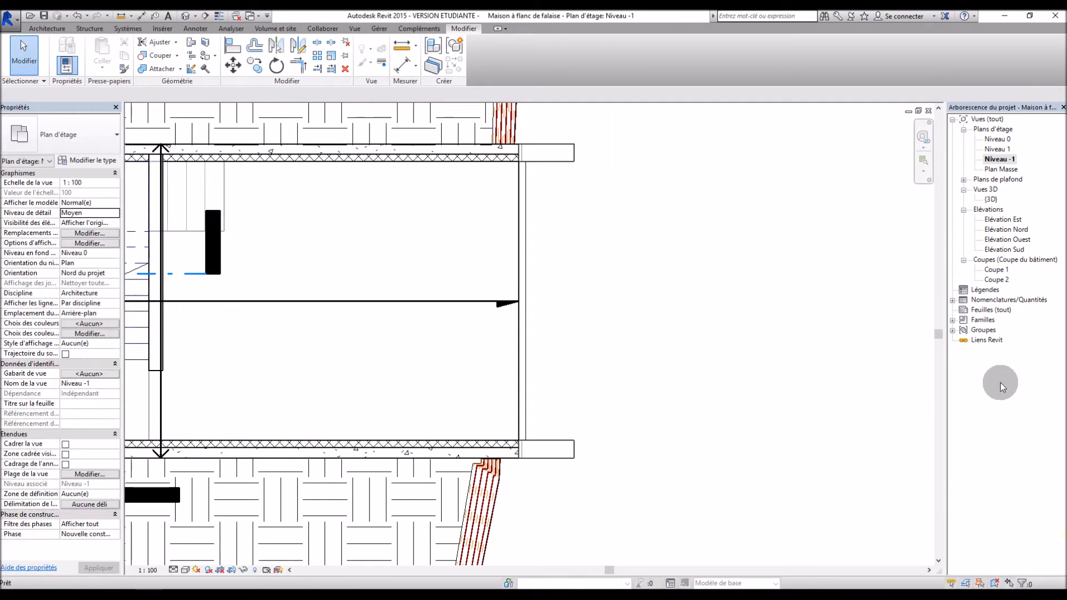
pyautogui.doubleClick(990, 200)
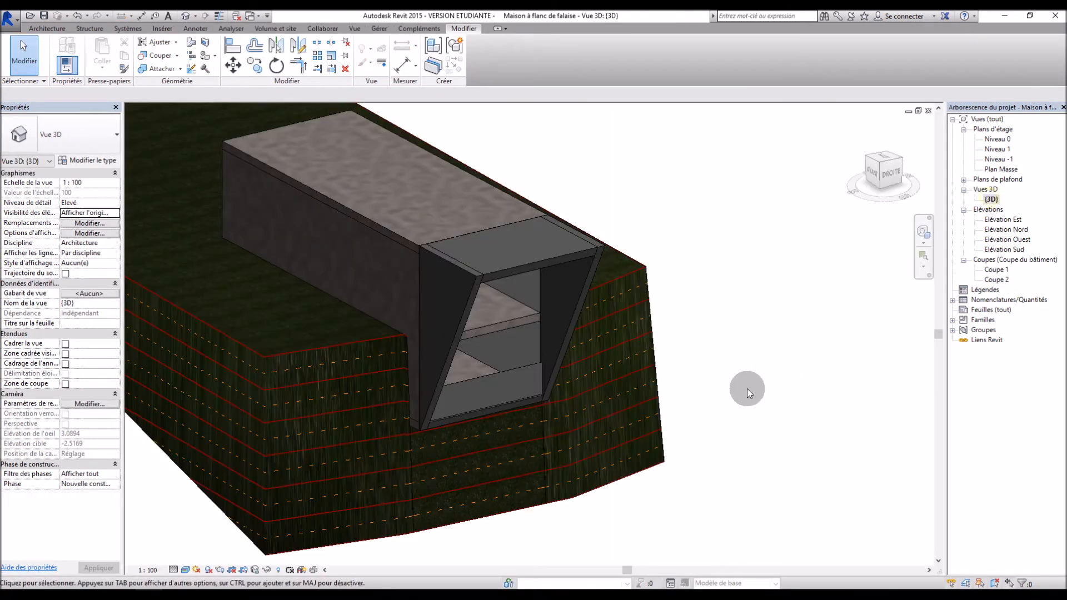
pyautogui.scroll(2, 523, 386)
pyautogui.click(494, 374)
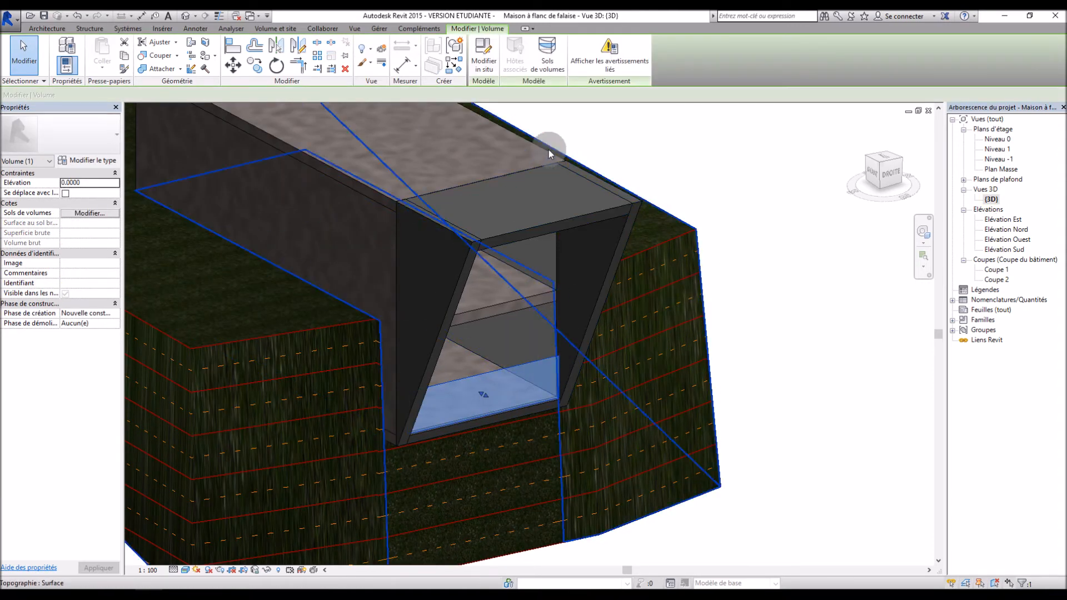
pyautogui.click(484, 56)
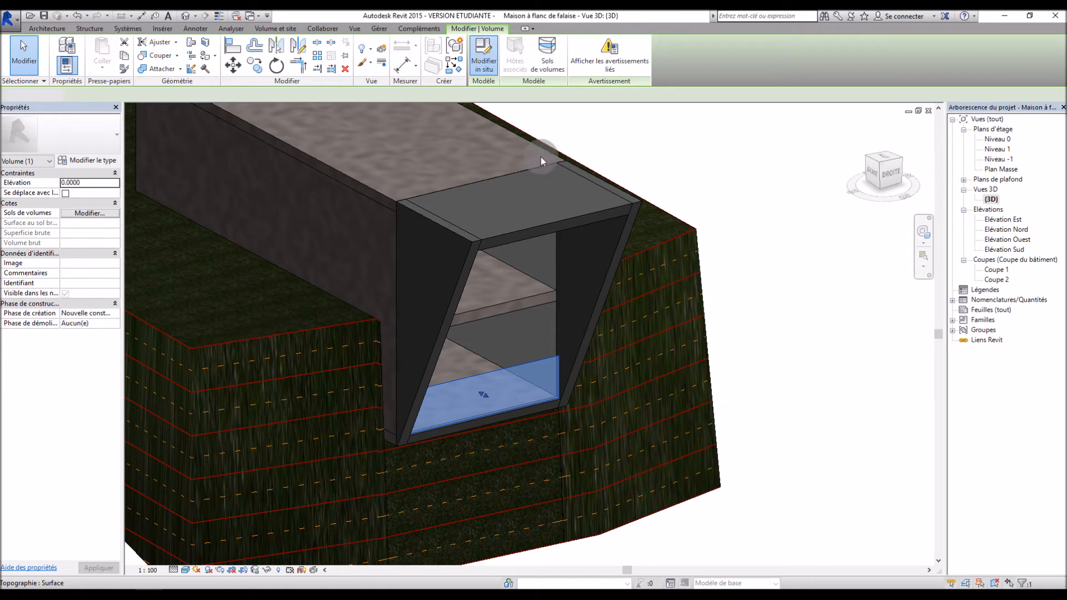
pyautogui.click(509, 365)
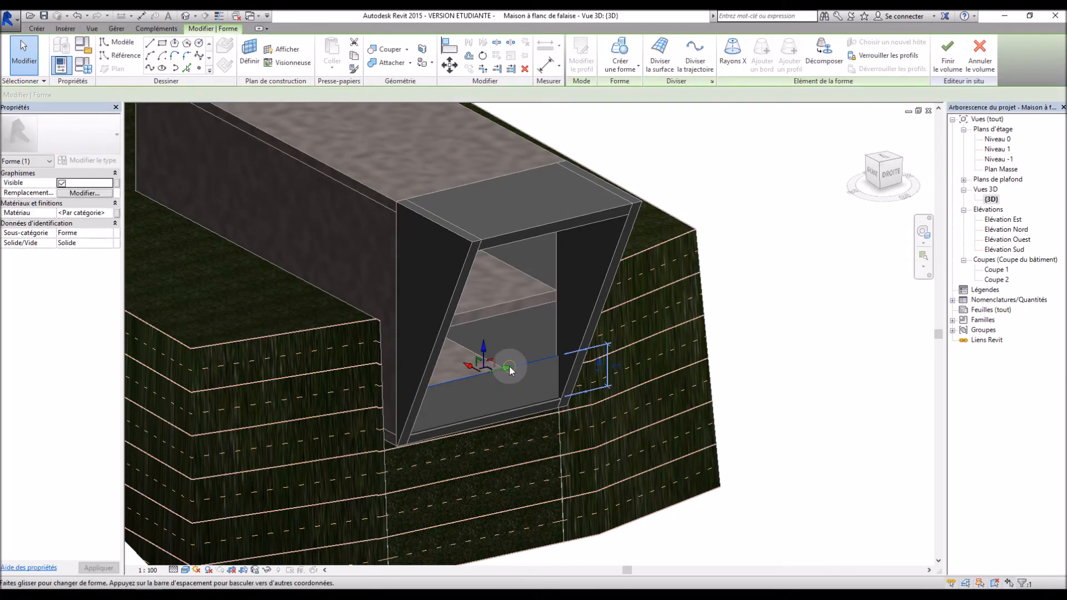
# Step: In the north elevation, raise the surface's upper edge to the underside of the roof mass, about 5.18 m high
pyautogui.doubleClick(1006, 239)
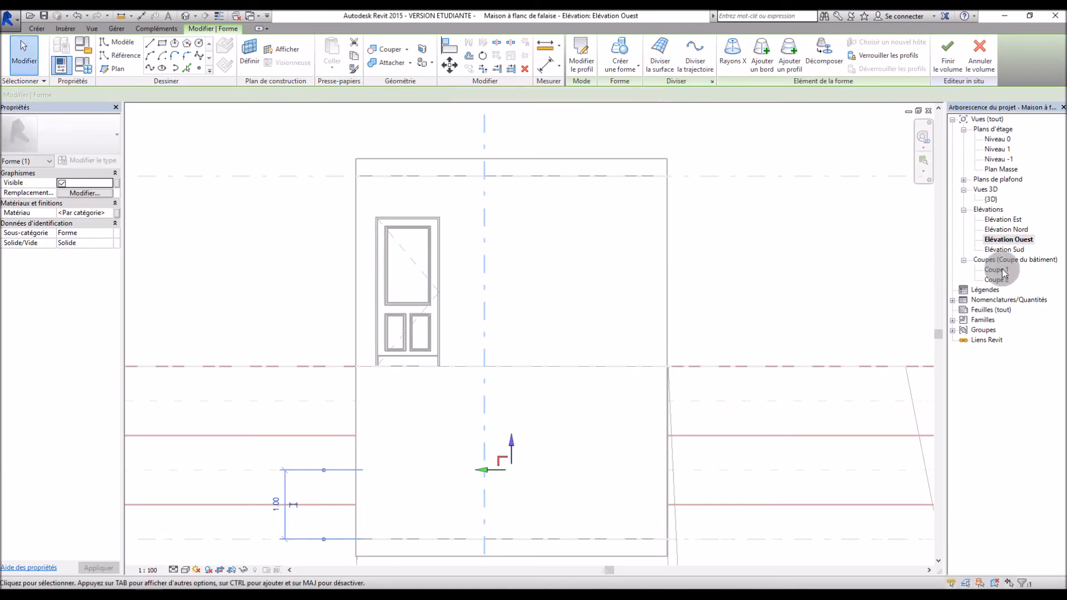
pyautogui.doubleClick(1007, 230)
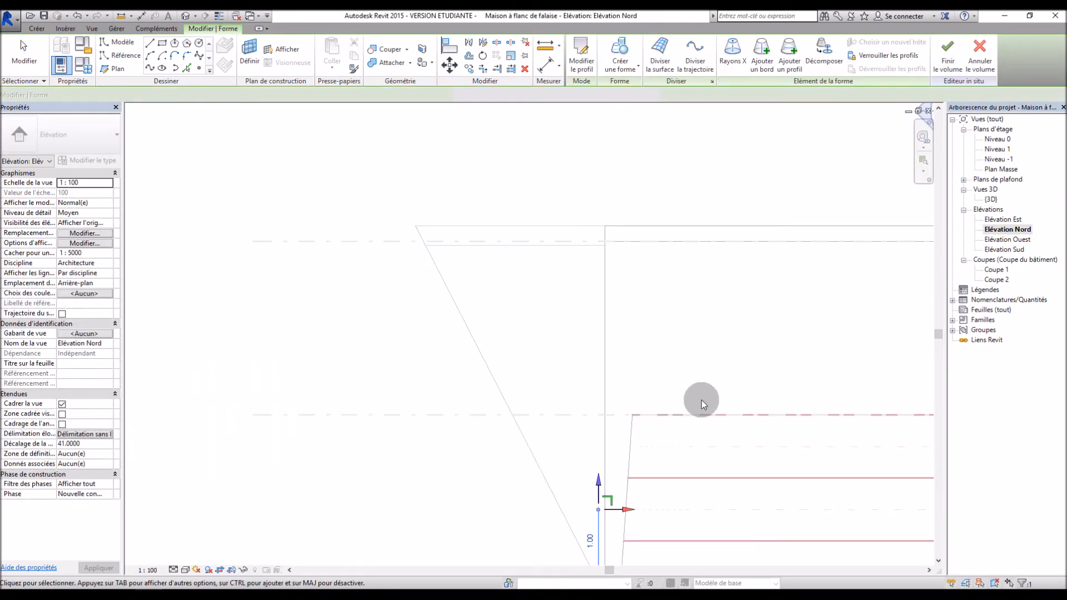
pyautogui.moveTo(598, 485); pyautogui.dragTo(599, 235)
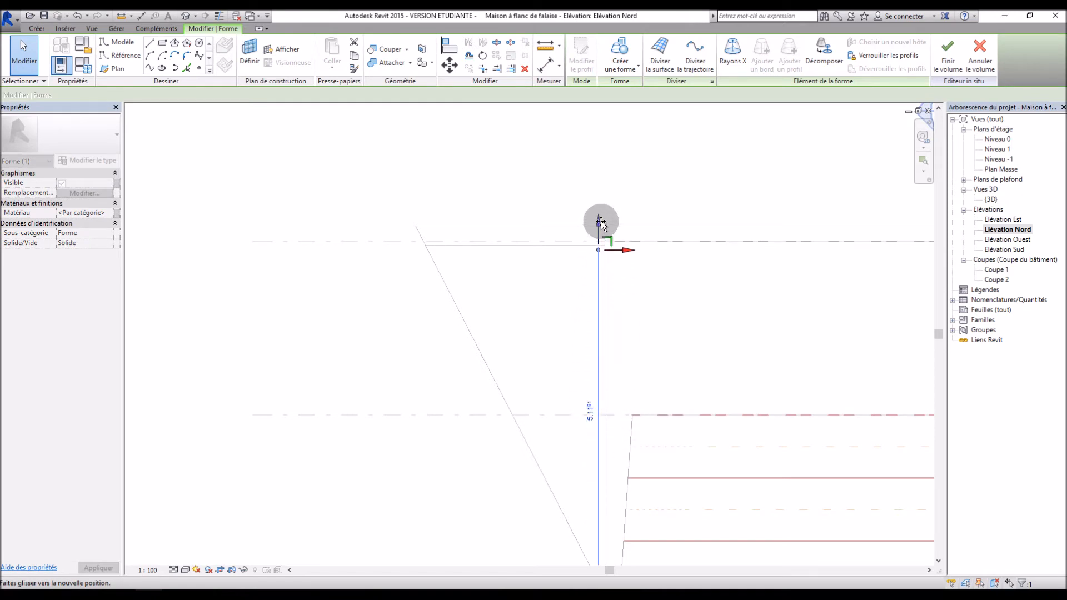
pyautogui.moveTo(600, 219); pyautogui.dragTo(598, 217)
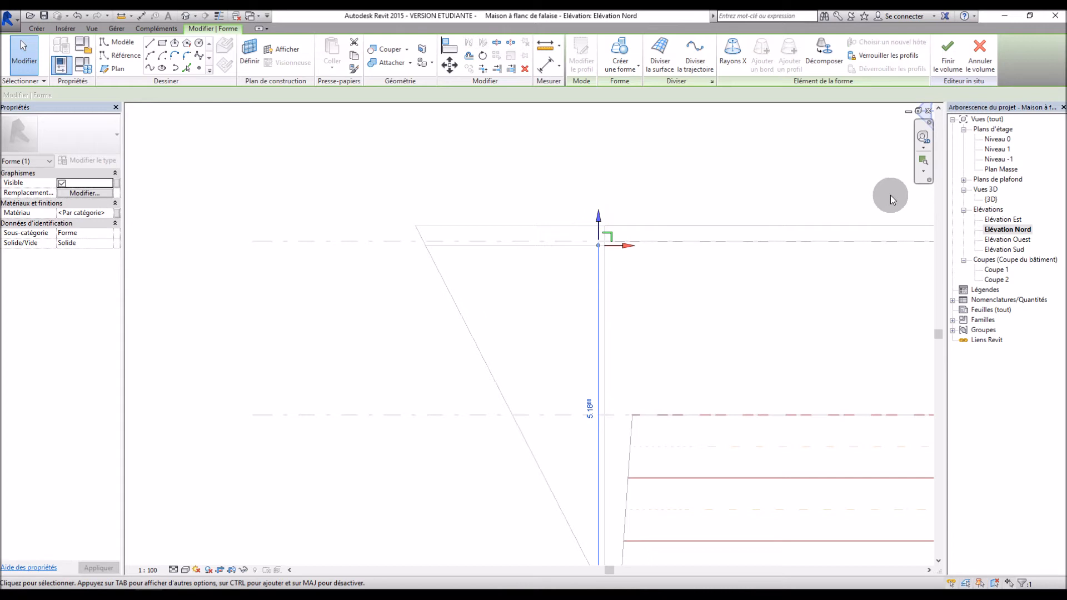
# Step: Shift the surface's upper edge outward to run parallel just inside the inclined front, finish the mass and view it in 3D
pyautogui.moveTo(617, 245); pyautogui.dragTo(461, 249)
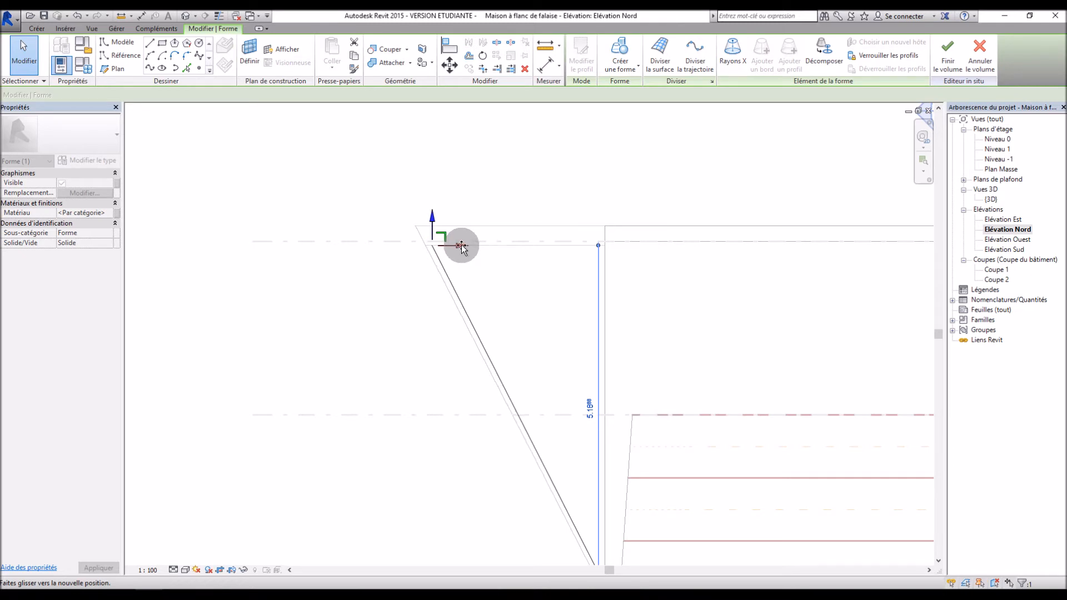
pyautogui.moveTo(461, 247); pyautogui.dragTo(460, 247)
pyautogui.scroll(-2, 376, 311)
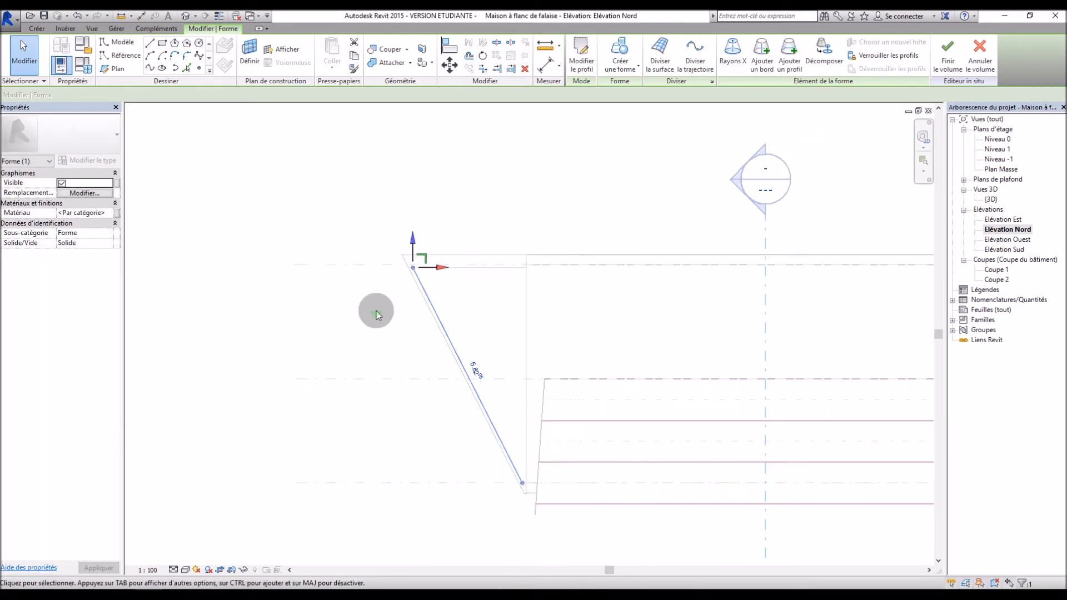
pyautogui.scroll(2, 376, 311)
pyautogui.moveTo(461, 246); pyautogui.dragTo(460, 243)
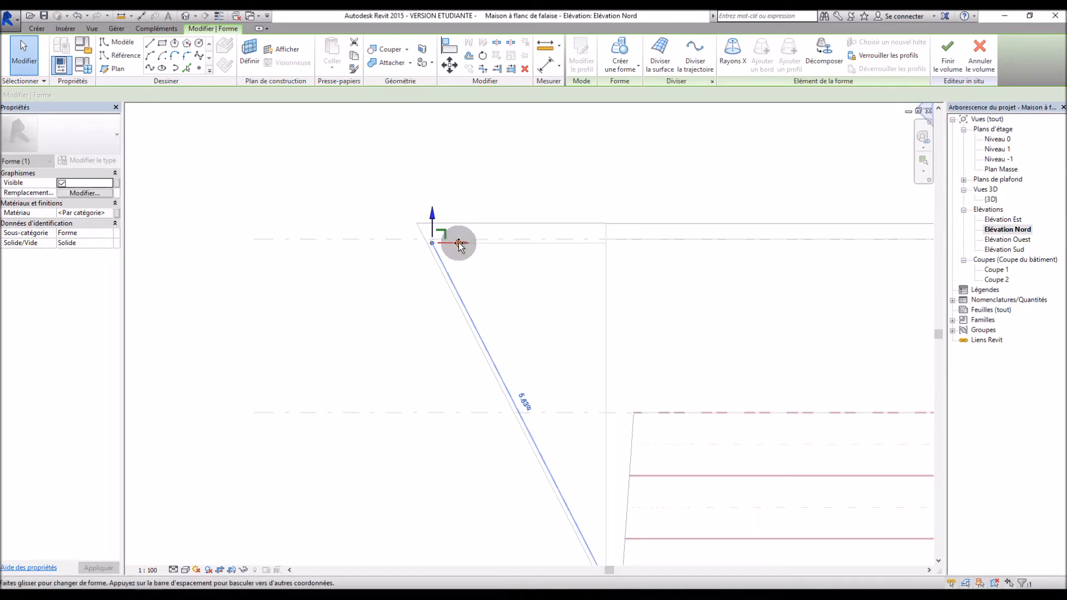
pyautogui.click(961, 62)
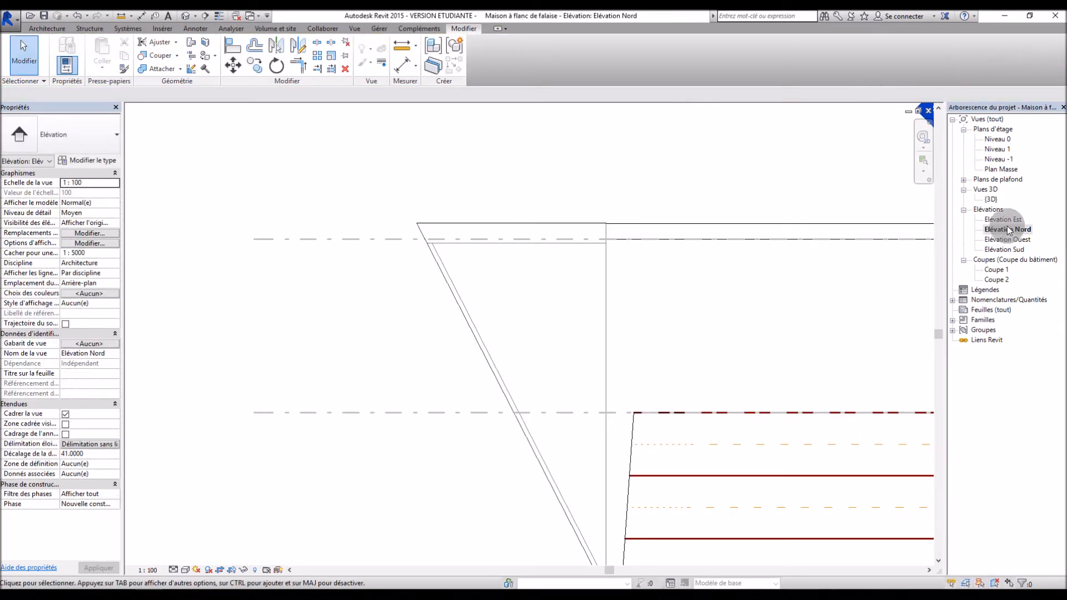
pyautogui.doubleClick(991, 198)
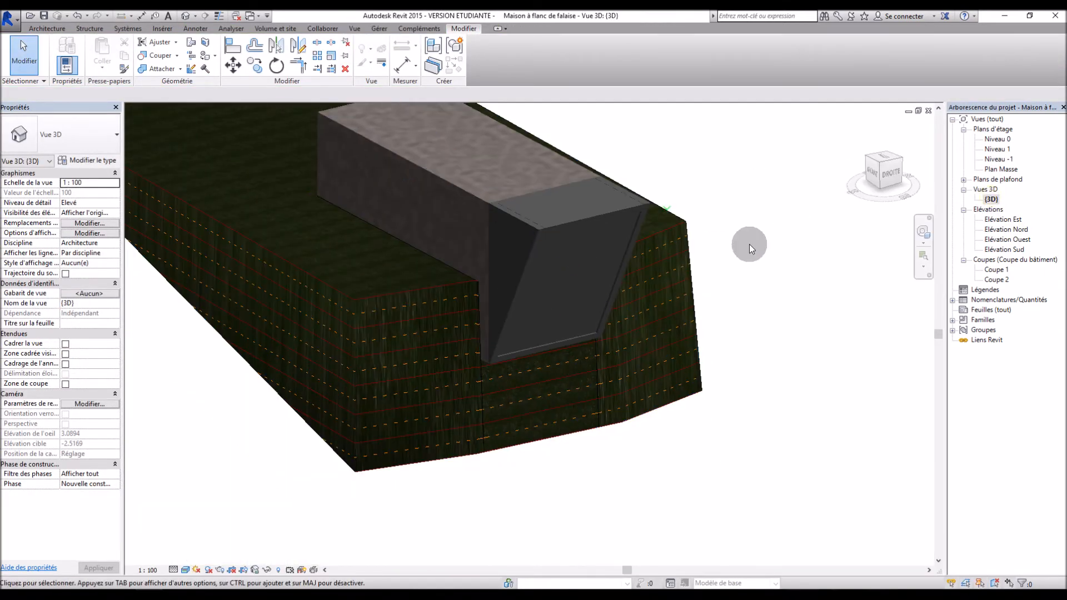
pyautogui.keyDown('shift'); pyautogui.moveTo(777, 283); pyautogui.dragTo(748, 267, button='middle'); pyautogui.keyUp('shift')
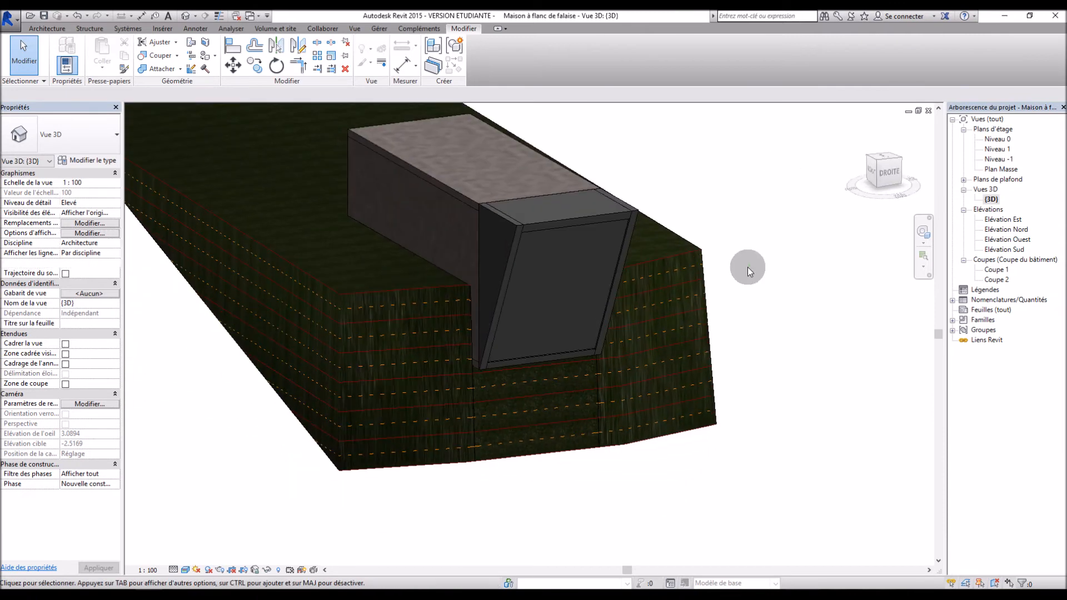
# Step: Create a curtain system by face on the inclined surface, with a Grid 2 (Quadrillage 2) number of 6
pyautogui.scroll(3, 558, 259)
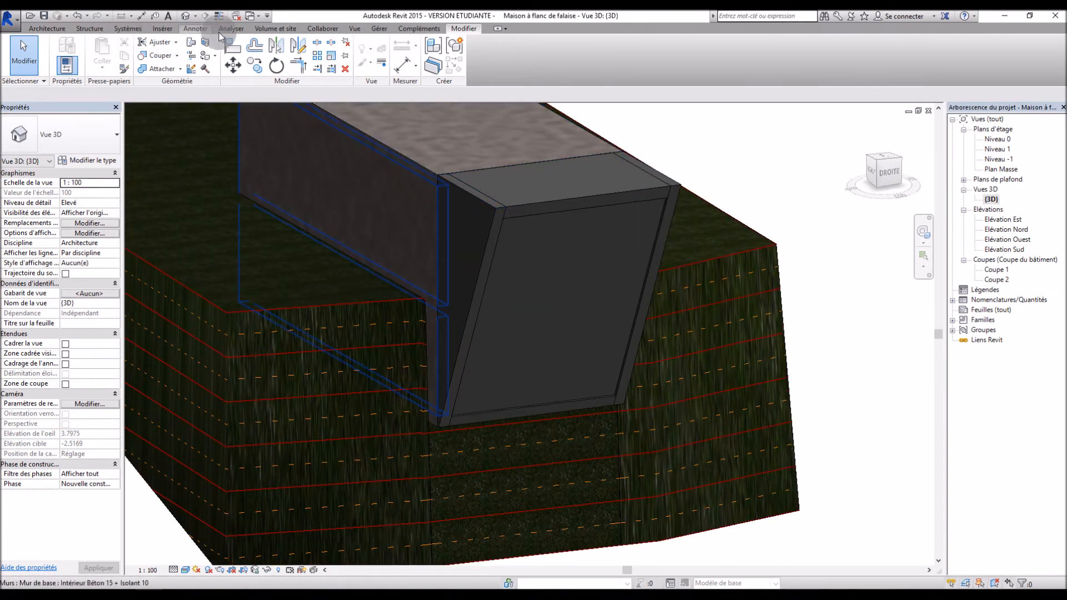
pyautogui.click(275, 28)
pyautogui.click(210, 44)
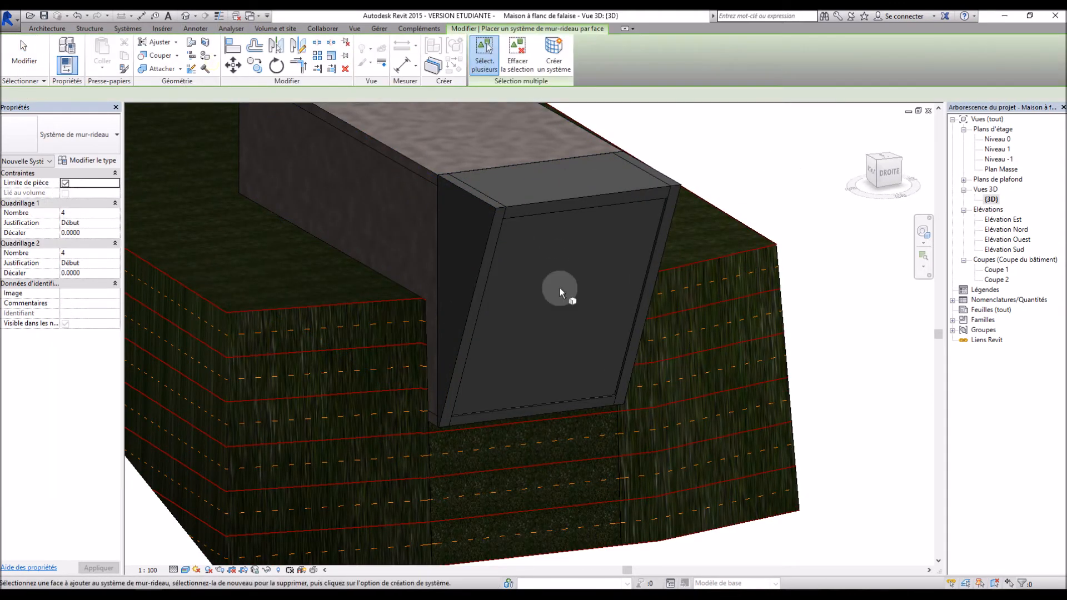
pyautogui.click(642, 275)
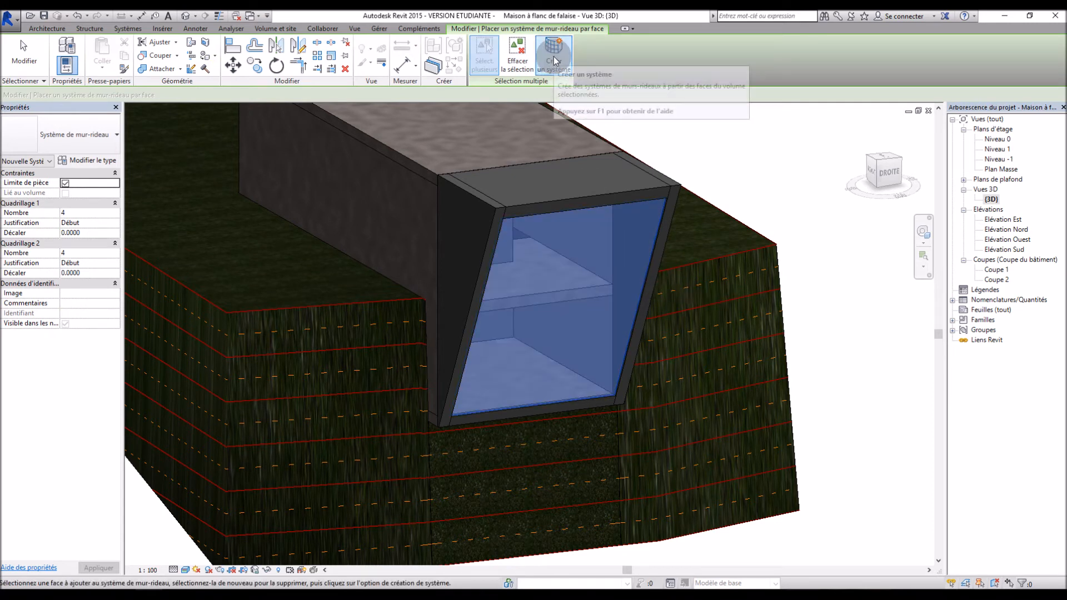
pyautogui.click(94, 254)
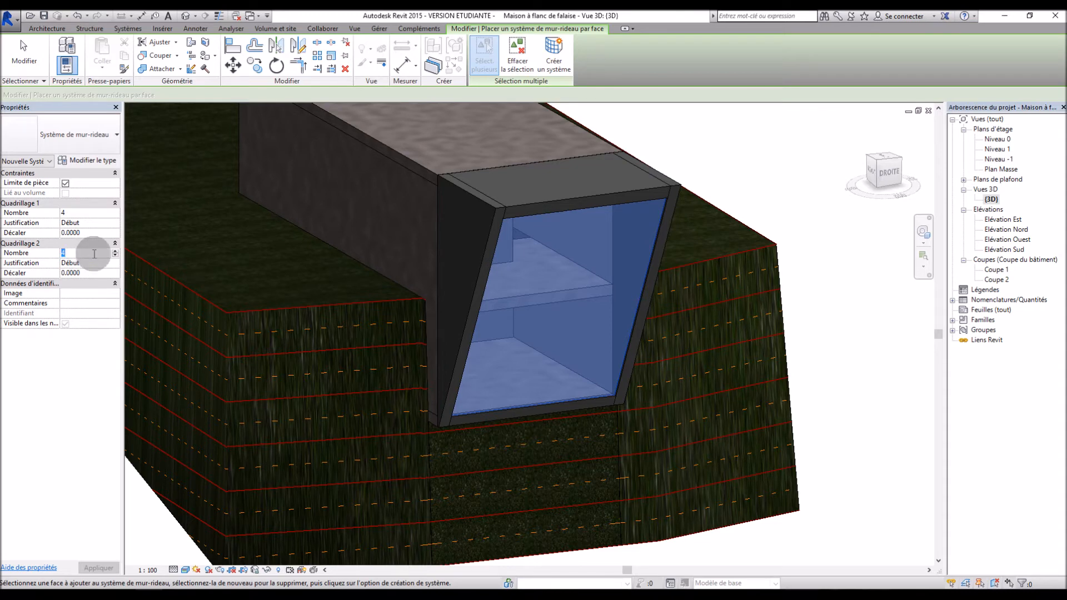
pyautogui.click(551, 62)
pyautogui.moveTo(815, 246)
pyautogui.keyDown('shift'); pyautogui.mouseDown(button='middle')
pyautogui.moveTo(793, 241)
pyautogui.moveTo(810, 233)
pyautogui.moveTo(825, 248)
pyautogui.mouseUp(button='middle'); pyautogui.keyUp('shift')
pyautogui.press('Escape')
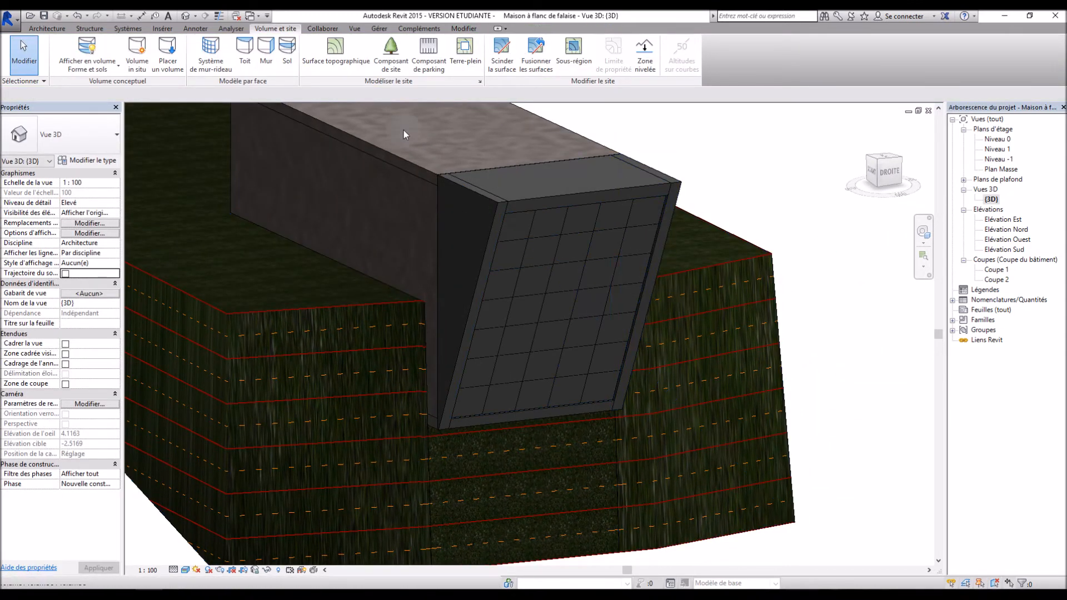
# Step: Place 150 x 25mm rectangular mullions on all grid lines of the curtain system
pyautogui.click(50, 31)
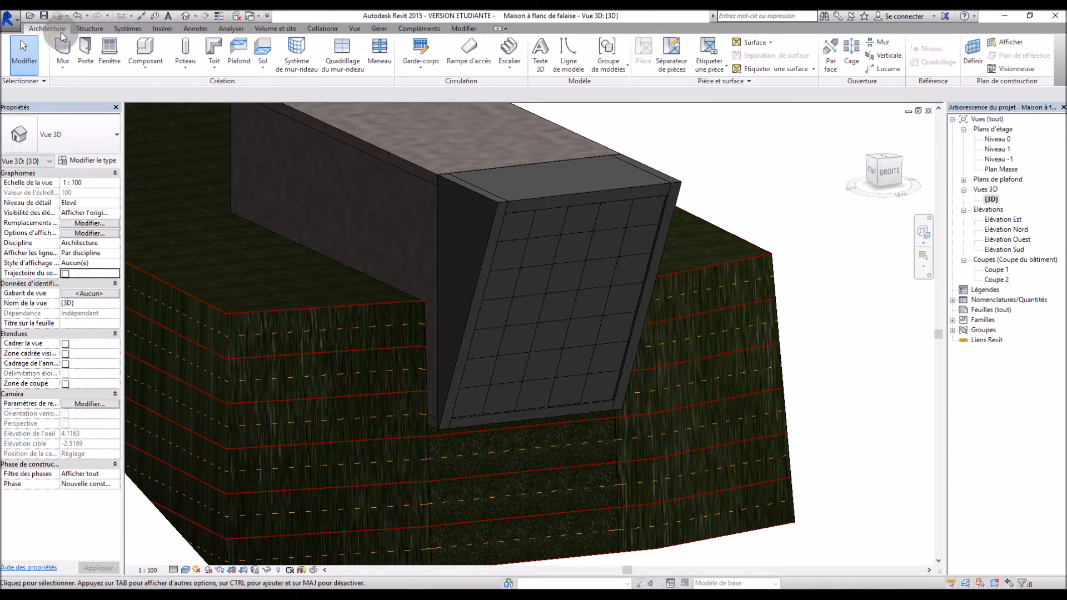
pyautogui.click(378, 56)
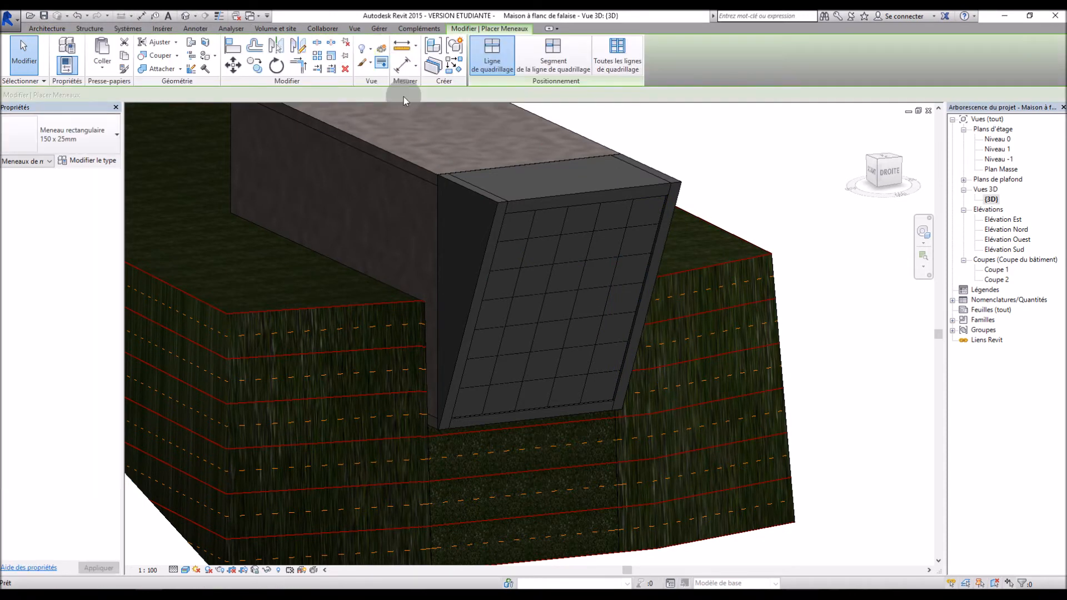
pyautogui.click(627, 60)
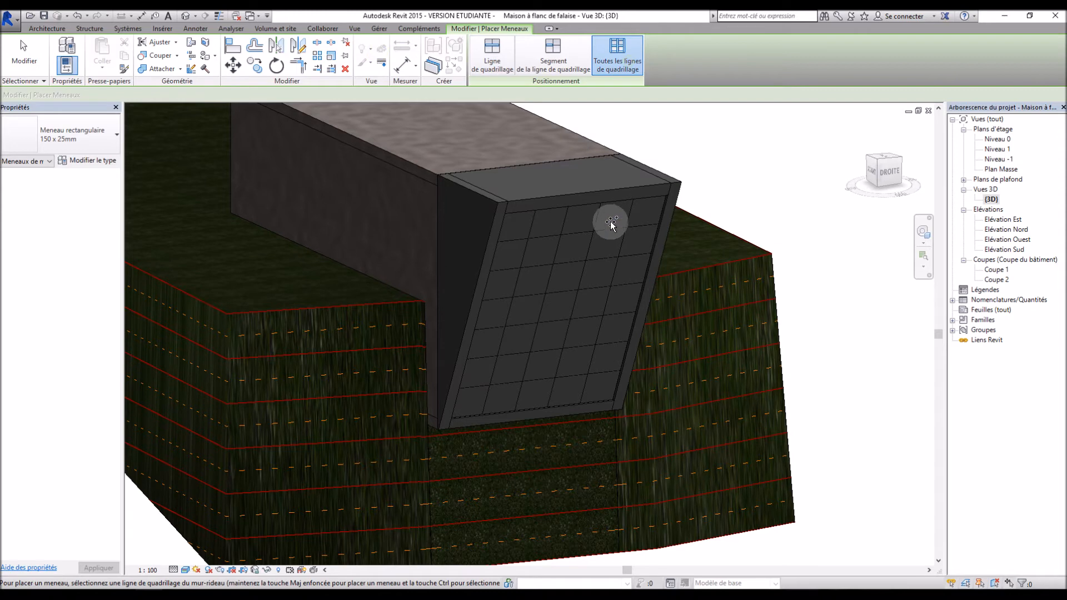
pyautogui.click(604, 240)
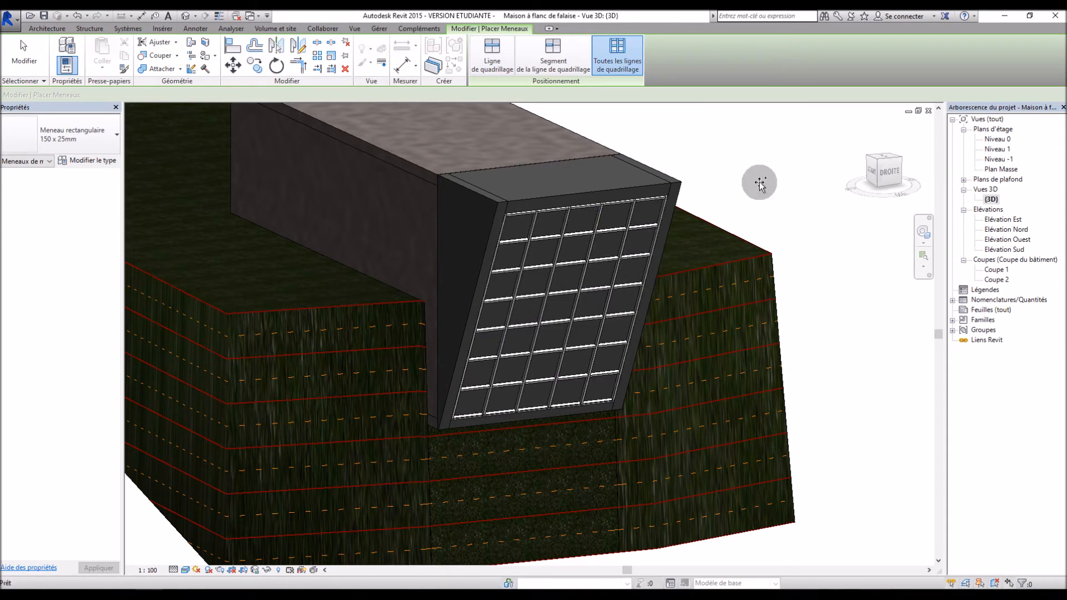
pyautogui.press('Escape')
# Step: Hide the curtain system in the 3D view and delete the mass surface behind it
pyautogui.scroll(2, 656, 239)
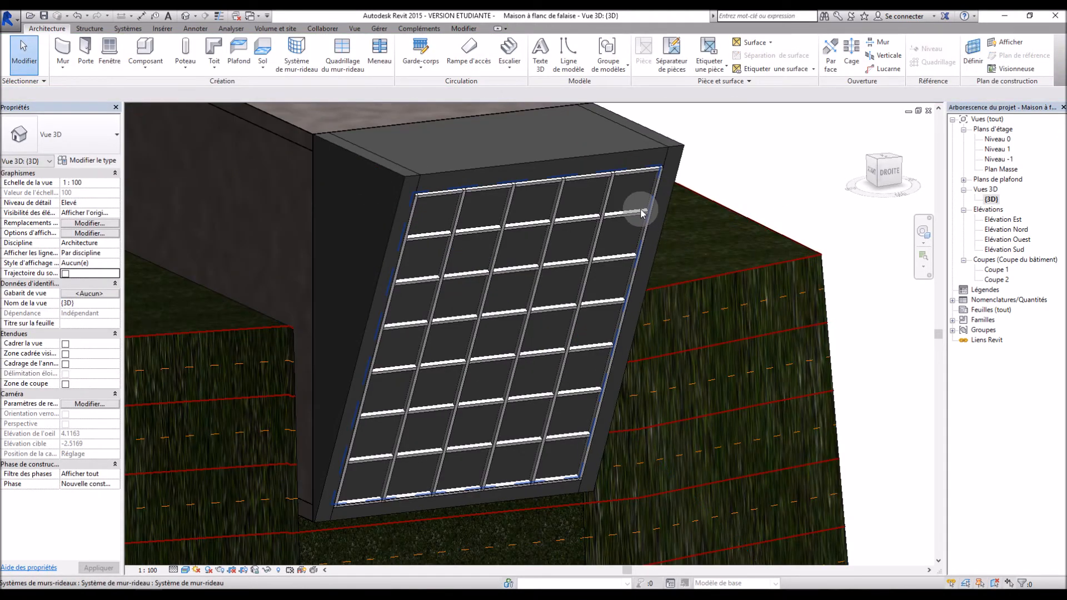
pyautogui.click(641, 212)
pyautogui.rightClick(641, 212)
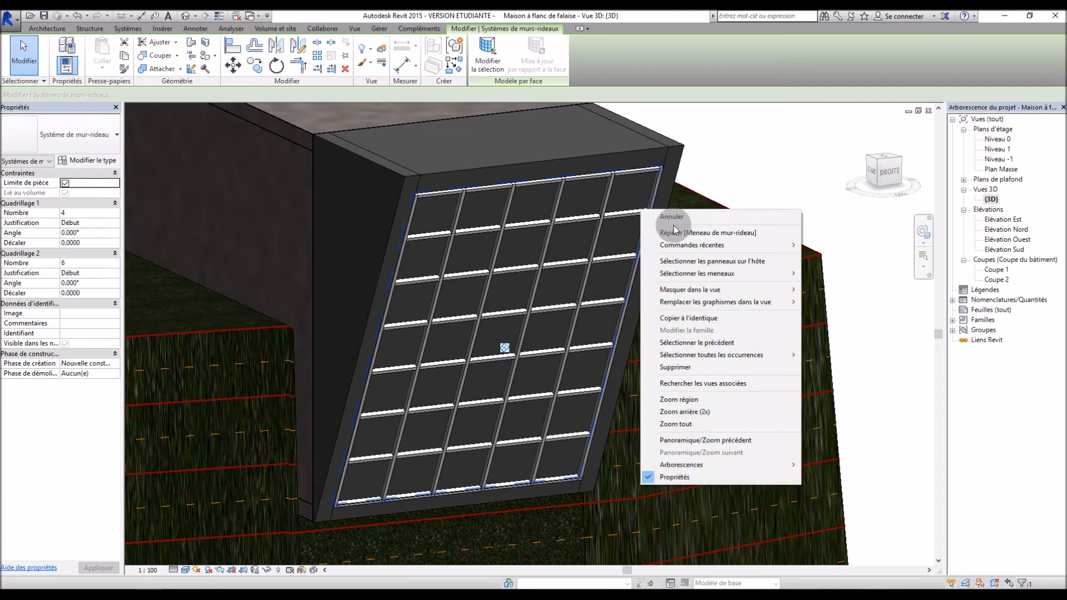
pyautogui.moveTo(727, 294)
pyautogui.click(834, 289)
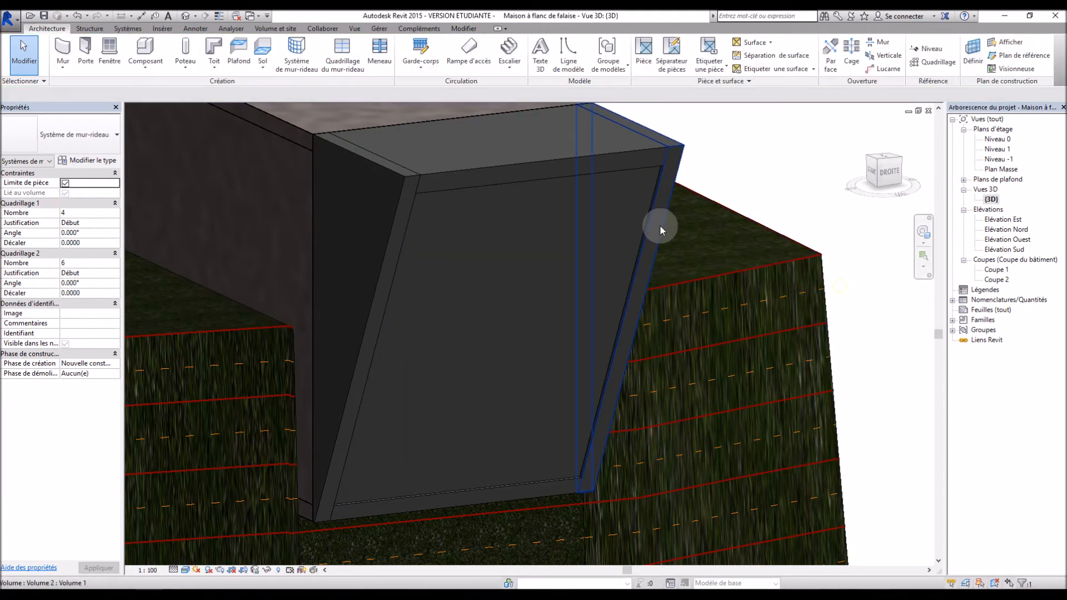
pyautogui.click(643, 224)
pyautogui.press('Escape')
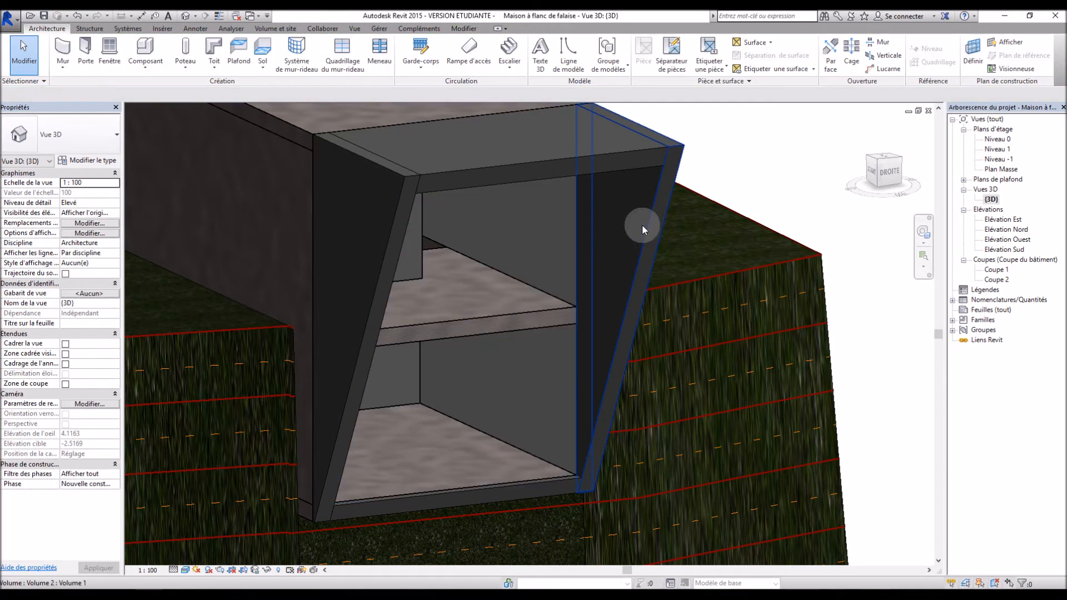
# Step: Reveal the hidden elements, unhide the curtain system in the view and return to the normal 3D display to view the house
pyautogui.click(289, 570)
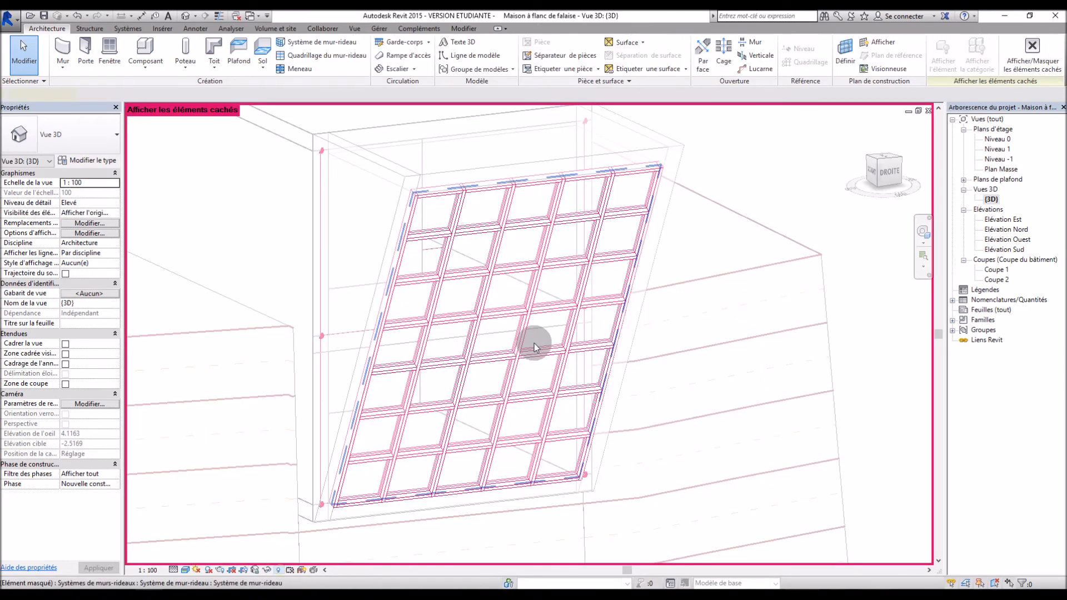
pyautogui.click(572, 295)
pyautogui.rightClick(572, 293)
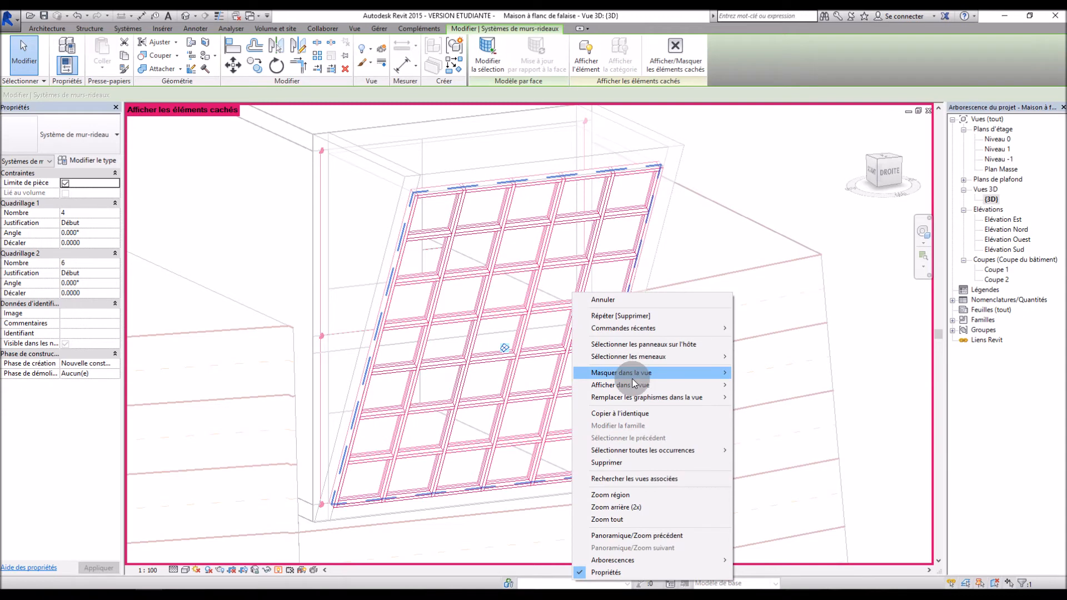
pyautogui.moveTo(634, 384)
pyautogui.click(770, 385)
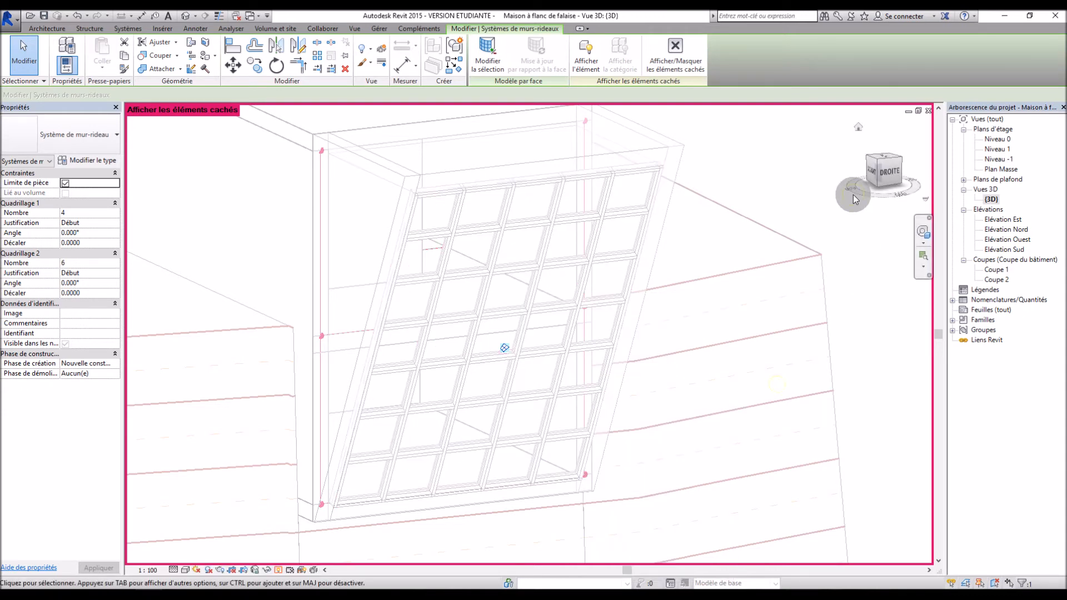
pyautogui.click(844, 239)
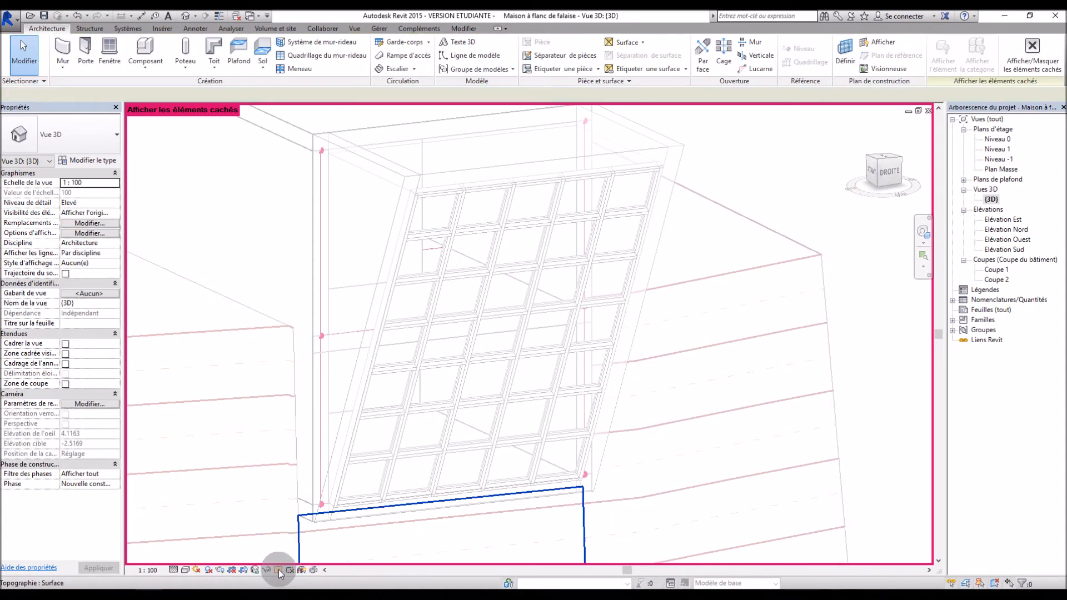
pyautogui.click(278, 570)
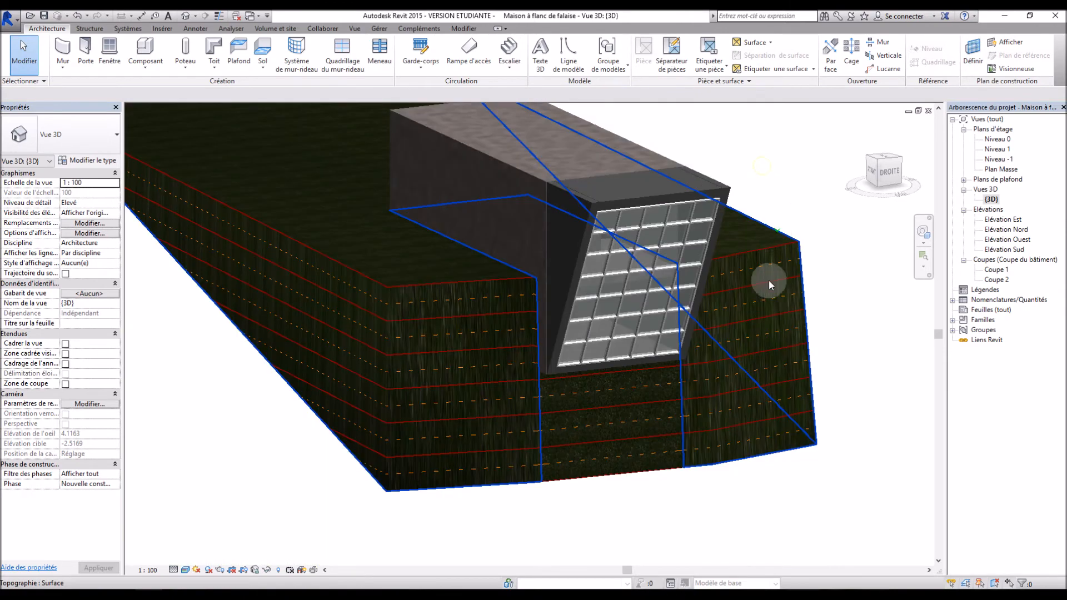
pyautogui.keyDown('shift'); pyautogui.moveTo(769, 283); pyautogui.dragTo(818, 356, button='middle'); pyautogui.keyUp('shift')
pyautogui.scroll(-4, 689, 395)
pyautogui.scroll(3, 662, 210)
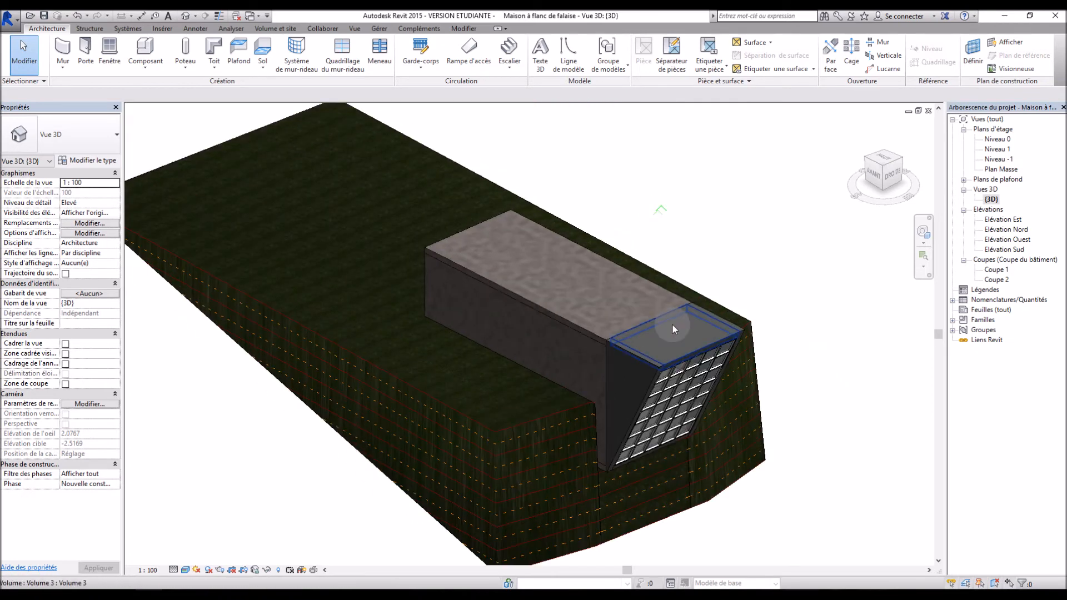
pyautogui.scroll(2, 555, 411)
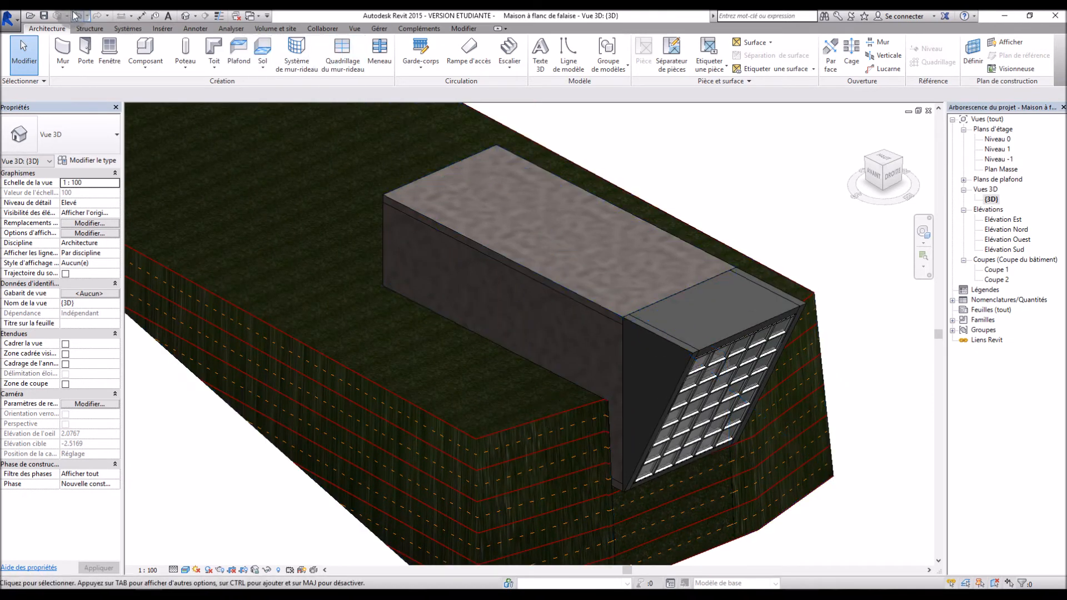
# Step: Save the project and reopen the recent project "Maison à flanc de falaise"
pyautogui.click(44, 16)
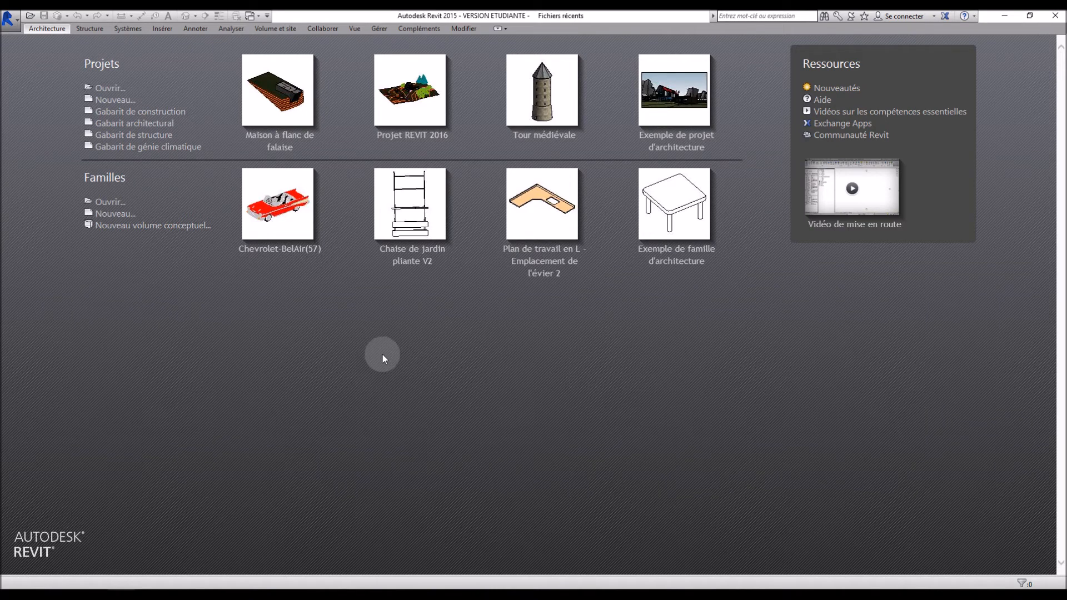
pyautogui.click(288, 139)
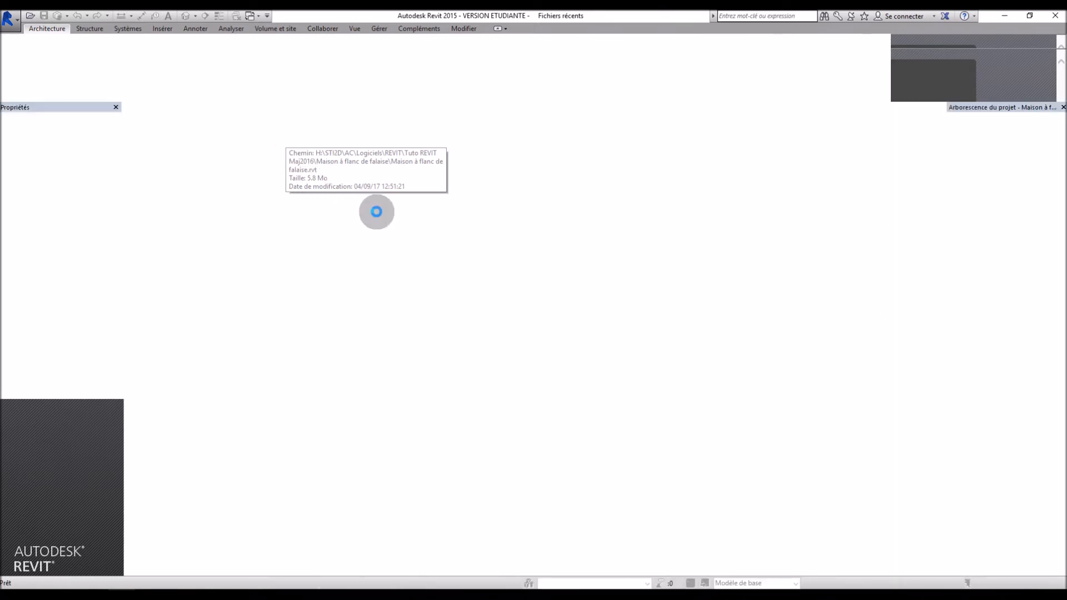
# Step: Examine the house's open front end and the inclined curtain system from several angles in the 3D view
pyautogui.scroll(4, 823, 460)
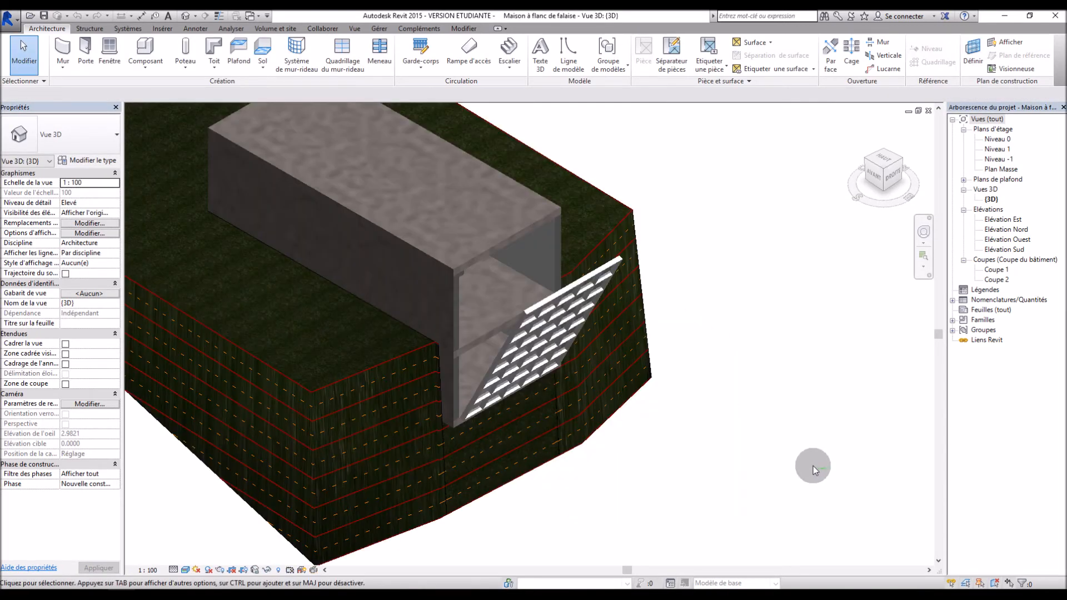
pyautogui.scroll(-4, 710, 422)
pyautogui.keyDown('shift'); pyautogui.moveTo(710, 422); pyautogui.dragTo(719, 382, button='middle'); pyautogui.keyUp('shift')
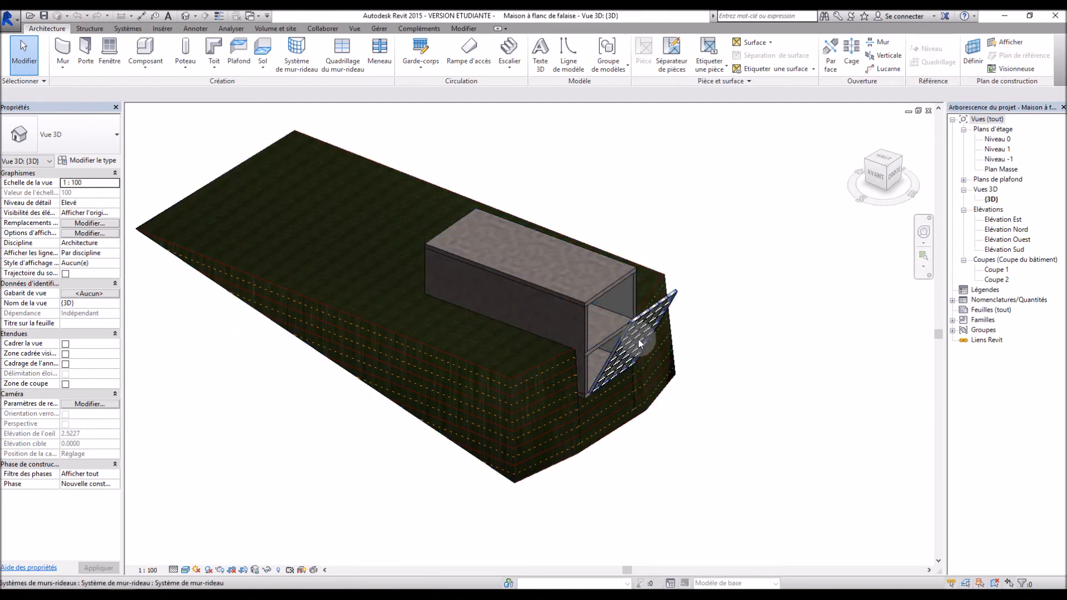
pyautogui.scroll(5, 786, 302)
pyautogui.keyDown('shift'); pyautogui.moveTo(786, 302); pyautogui.dragTo(762, 323, button='middle'); pyautogui.keyUp('shift')
pyautogui.scroll(-4, 667, 305)
pyautogui.keyDown('shift'); pyautogui.moveTo(753, 210); pyautogui.dragTo(750, 367, button='middle'); pyautogui.keyUp('shift')
pyautogui.scroll(5, 748, 370)
pyautogui.keyDown('shift'); pyautogui.moveTo(733, 433); pyautogui.dragTo(738, 315, button='middle'); pyautogui.keyUp('shift')
pyautogui.scroll(-2, 738, 315)
pyautogui.scroll(1, 723, 221)
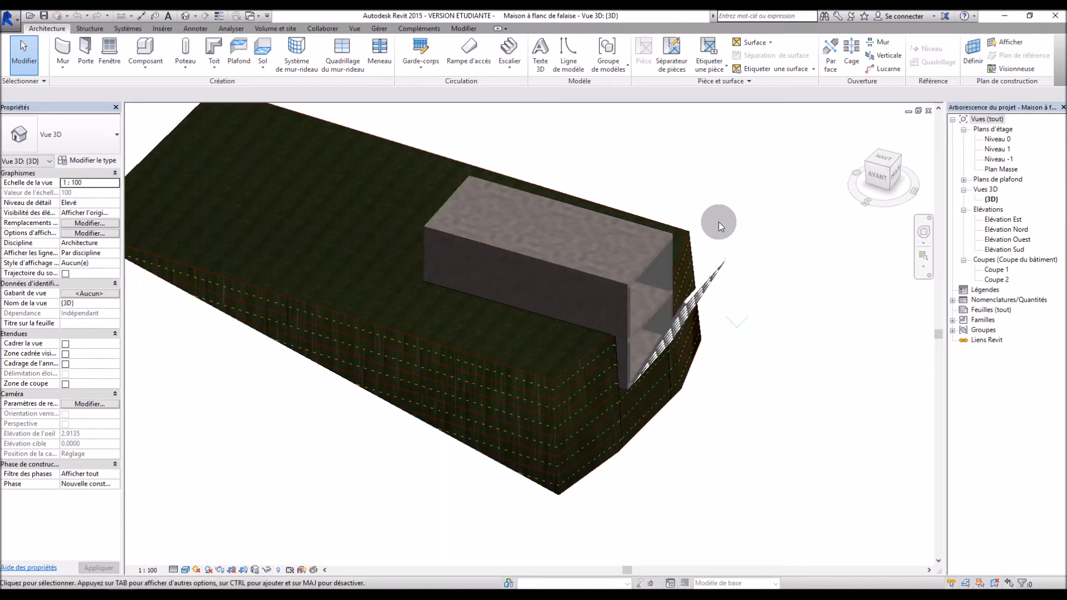
# Step: Make the Volume model category visible in the 3D view's visibility/graphics overrides and check the inclined front
pyautogui.click(354, 28)
pyautogui.click(121, 42)
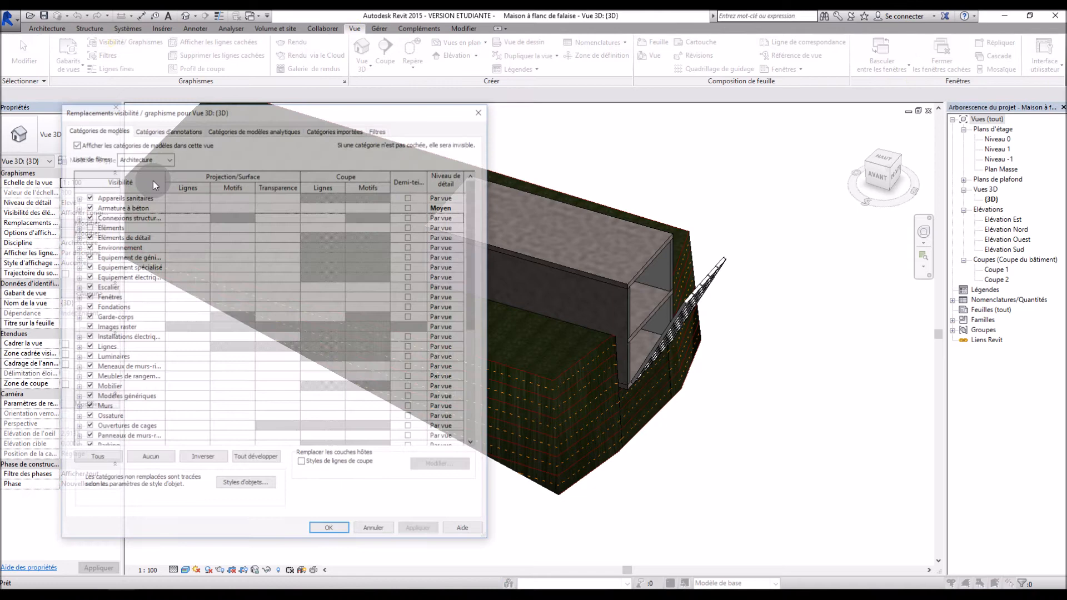
pyautogui.scroll(-10, 178, 278)
pyautogui.scroll(-1, 169, 310)
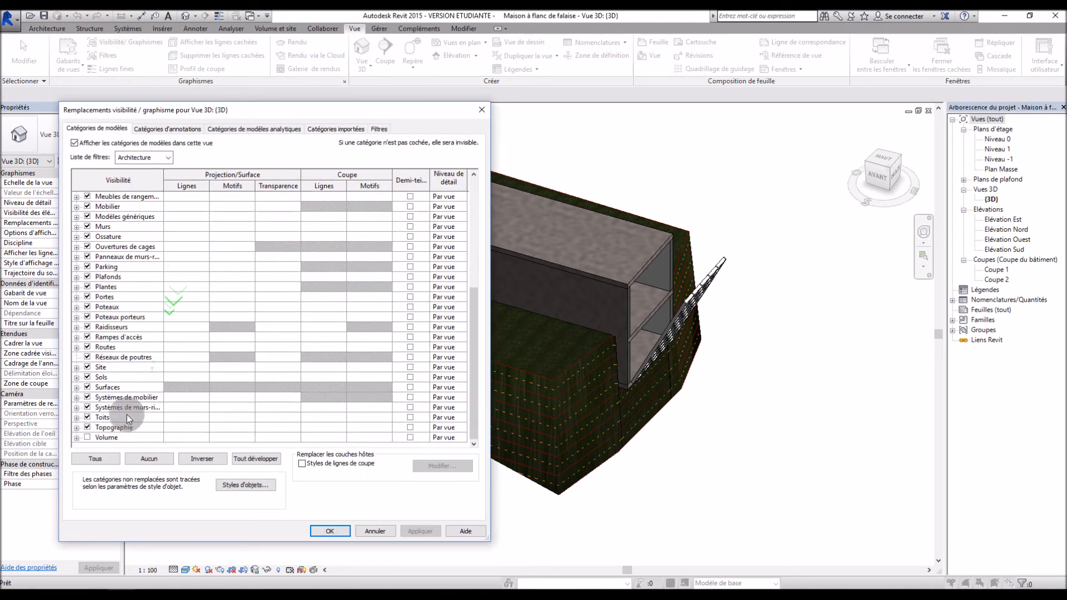
pyautogui.click(88, 438)
pyautogui.click(420, 531)
pyautogui.click(334, 532)
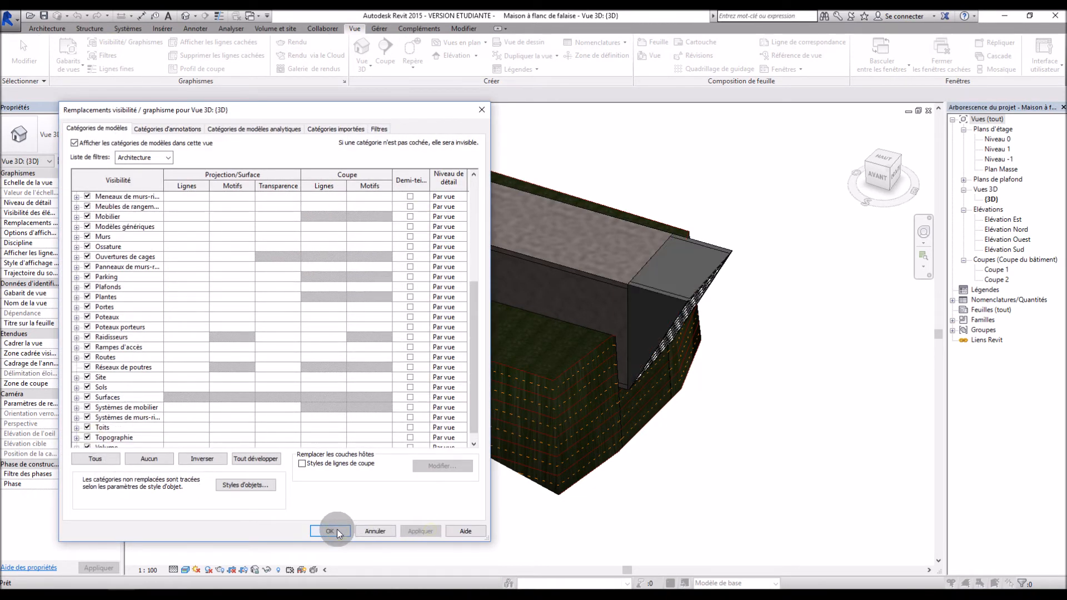
pyautogui.keyDown('shift'); pyautogui.moveTo(821, 388); pyautogui.dragTo(806, 336, button='middle'); pyautogui.keyUp('shift')
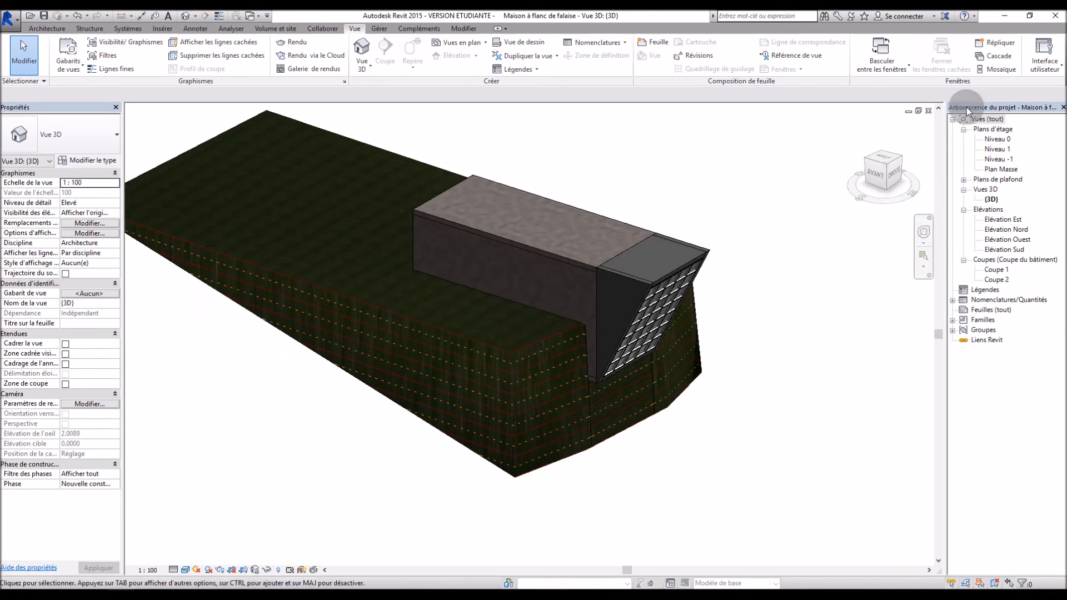
# Step: Open the Niveau 1 floor plan and make the Volume model category visible in its visibility/graphics overrides
pyautogui.doubleClick(997, 150)
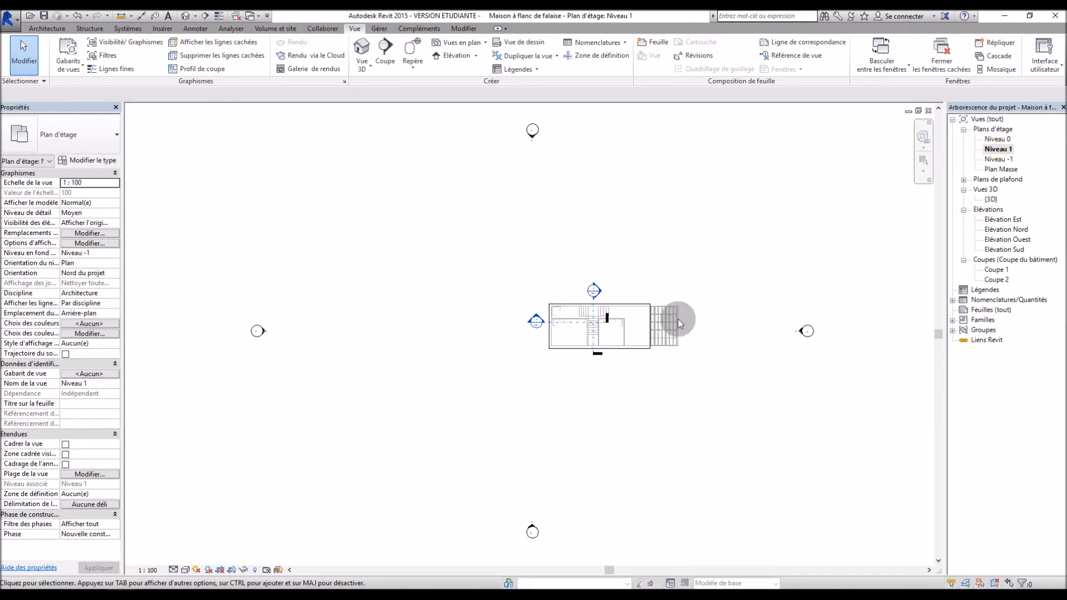
pyautogui.scroll(5, 612, 342)
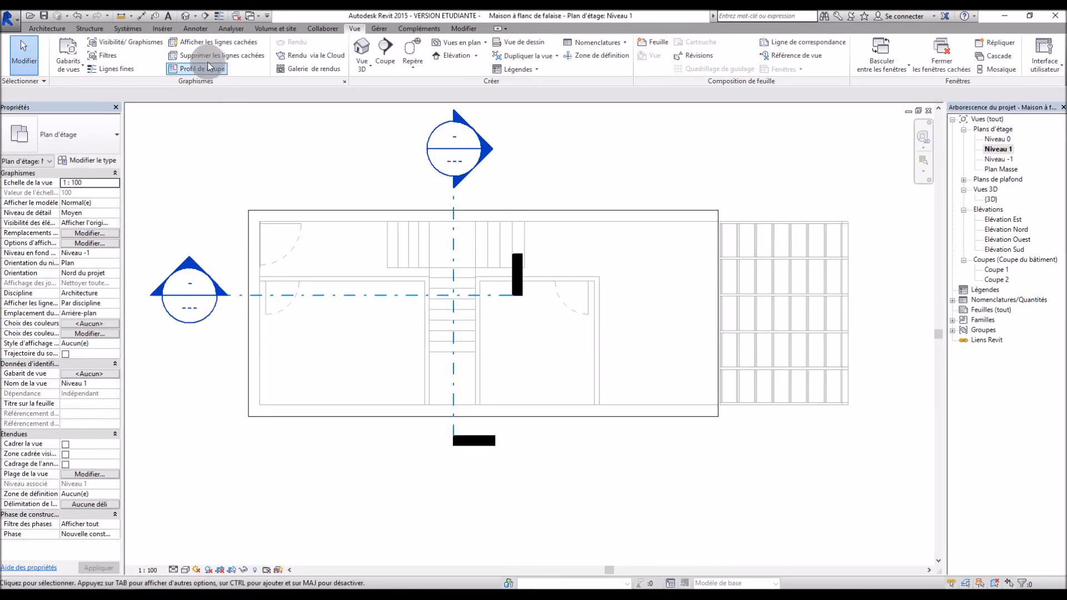
pyautogui.click(125, 43)
pyautogui.scroll(-3, 159, 399)
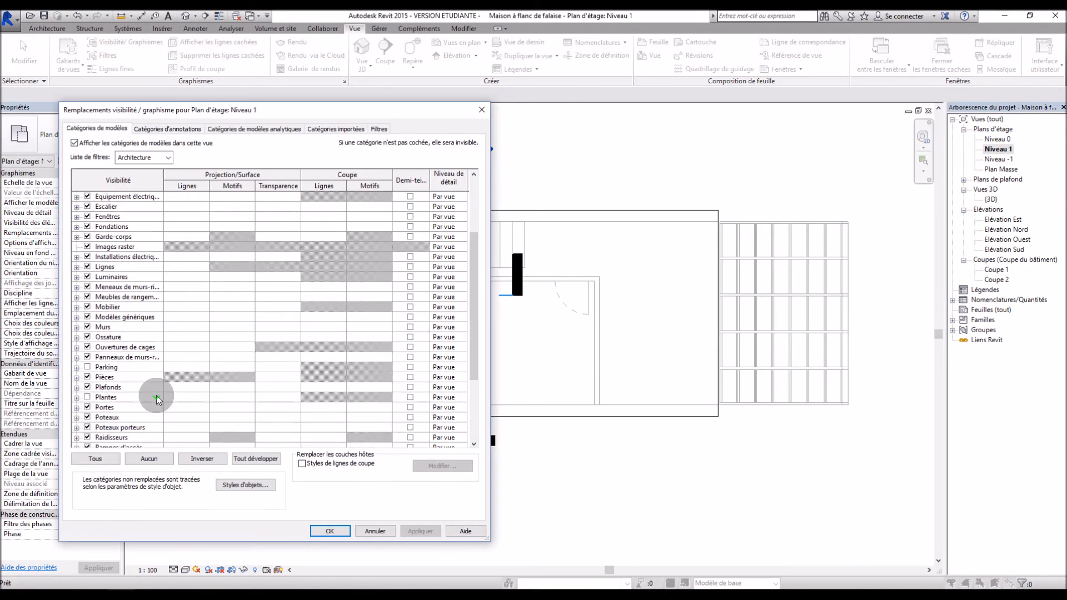
pyautogui.scroll(-4, 158, 399)
pyautogui.click(88, 438)
pyautogui.click(433, 530)
pyautogui.click(327, 530)
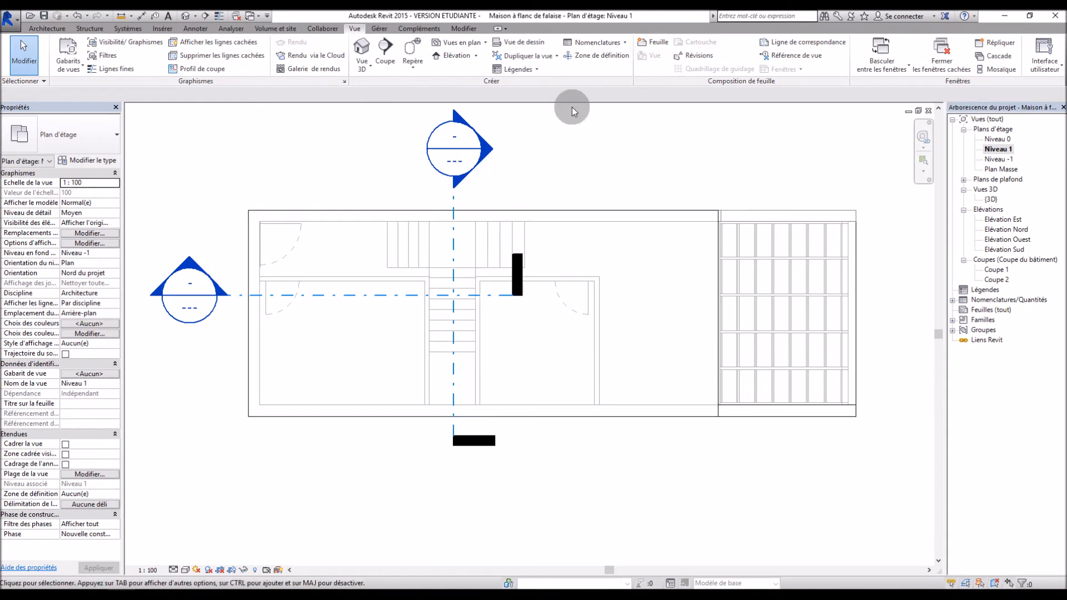
# Step: Start placing a window and browse the family library to the Fenêtres folder from the window's type properties
pyautogui.scroll(-2, 574, 108)
pyautogui.scroll(1, 491, 216)
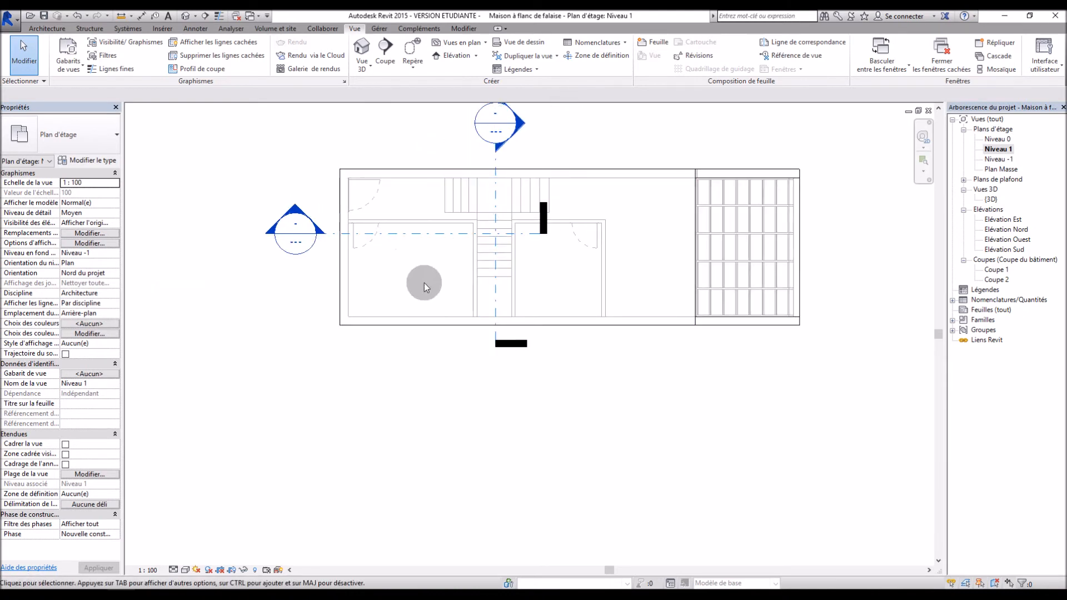
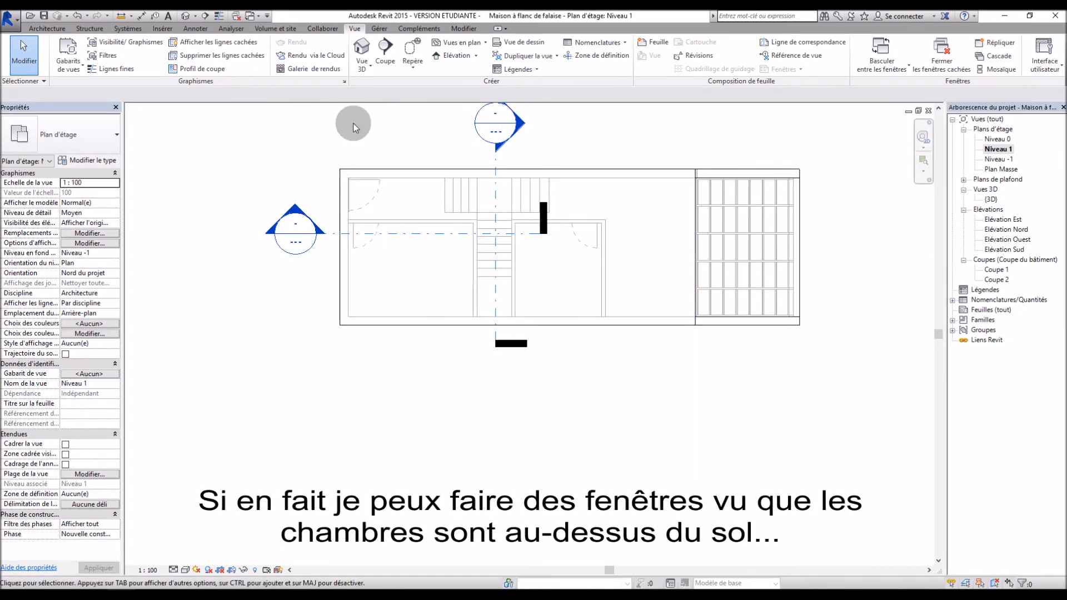
pyautogui.click(45, 26)
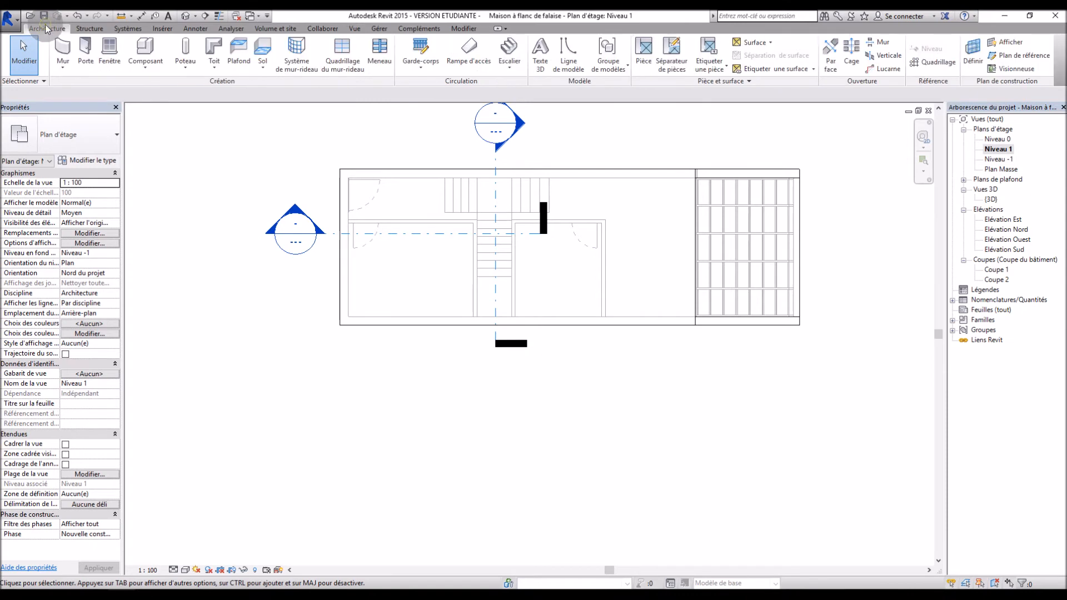
pyautogui.click(110, 48)
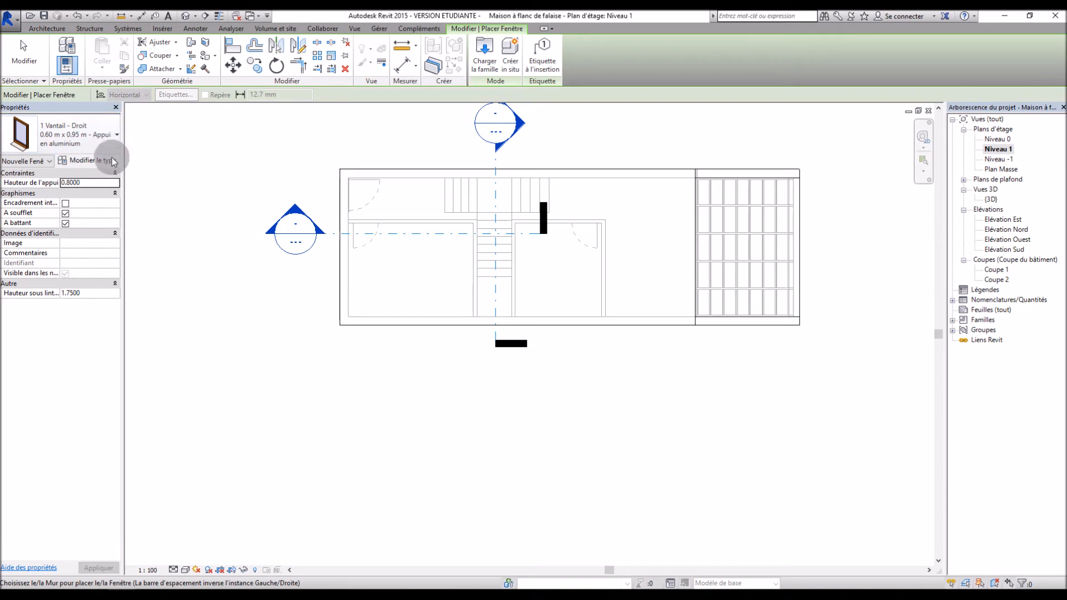
pyautogui.click(87, 160)
pyautogui.click(447, 118)
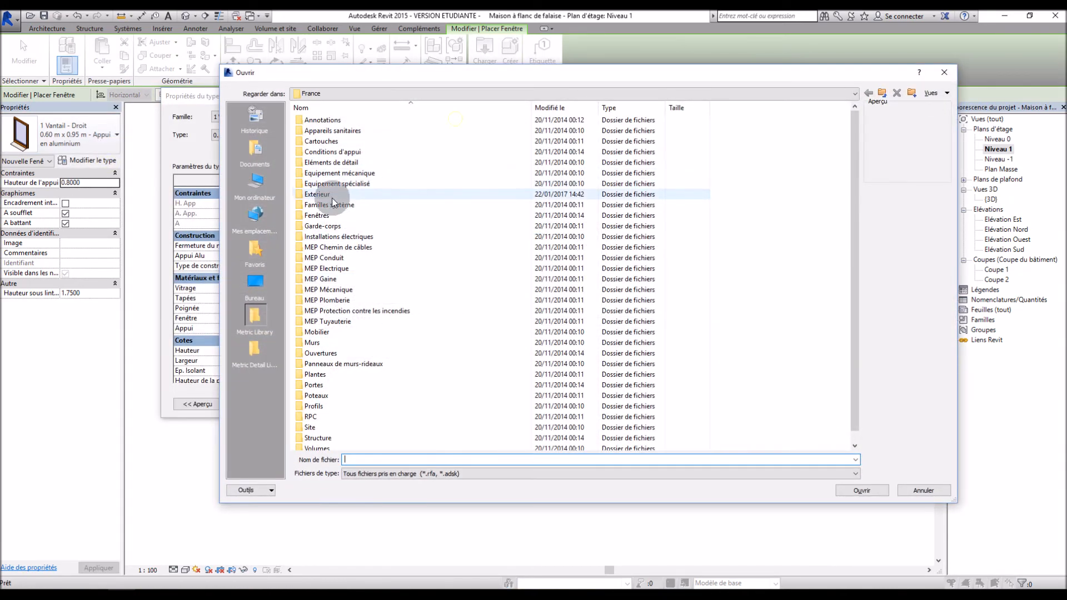
pyautogui.doubleClick(329, 214)
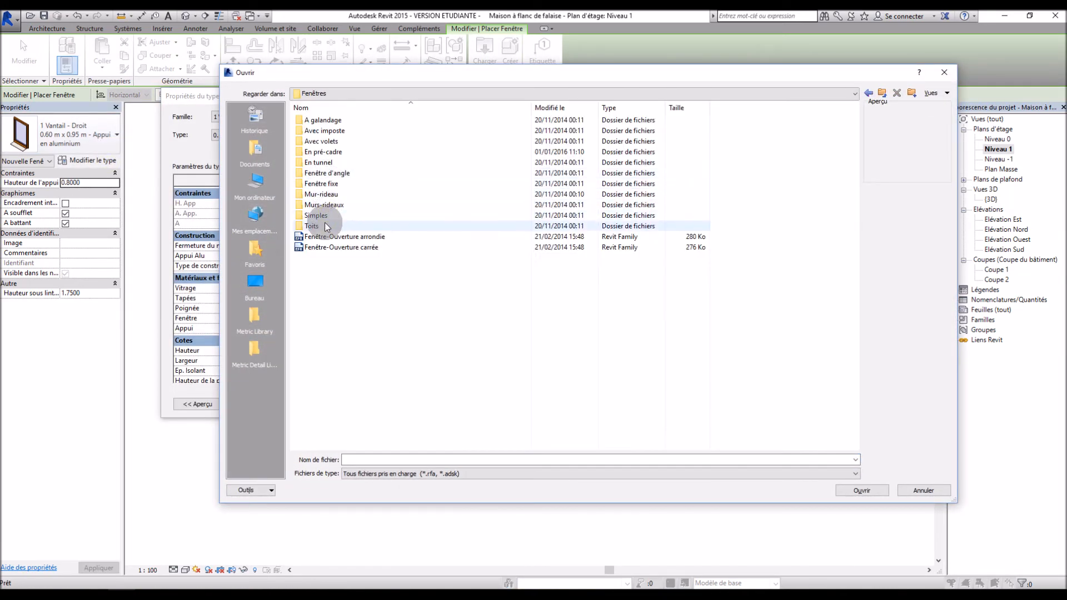
# Step: Compare the roof window families in the Toits folder and load the Skydome family
pyautogui.doubleClick(320, 225)
pyautogui.click(326, 175)
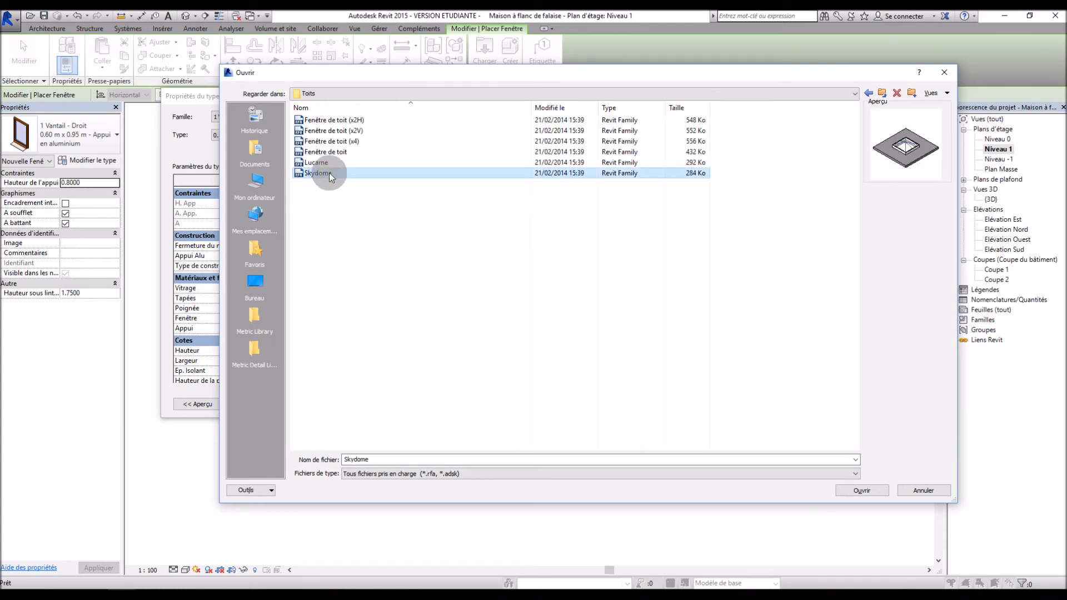
pyautogui.click(328, 120)
pyautogui.click(329, 152)
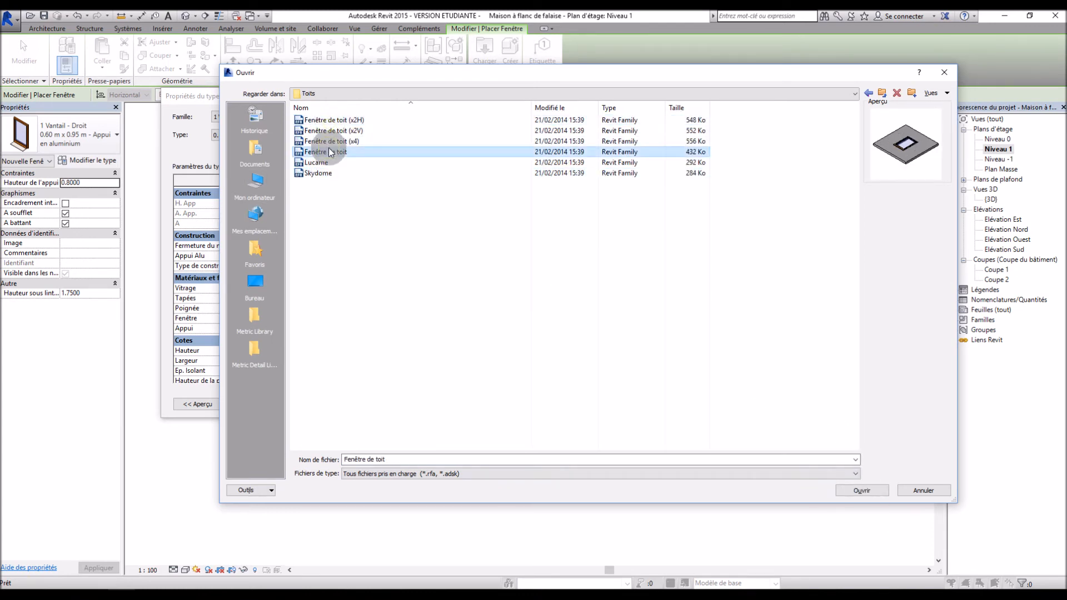
pyautogui.click(323, 162)
pyautogui.click(318, 176)
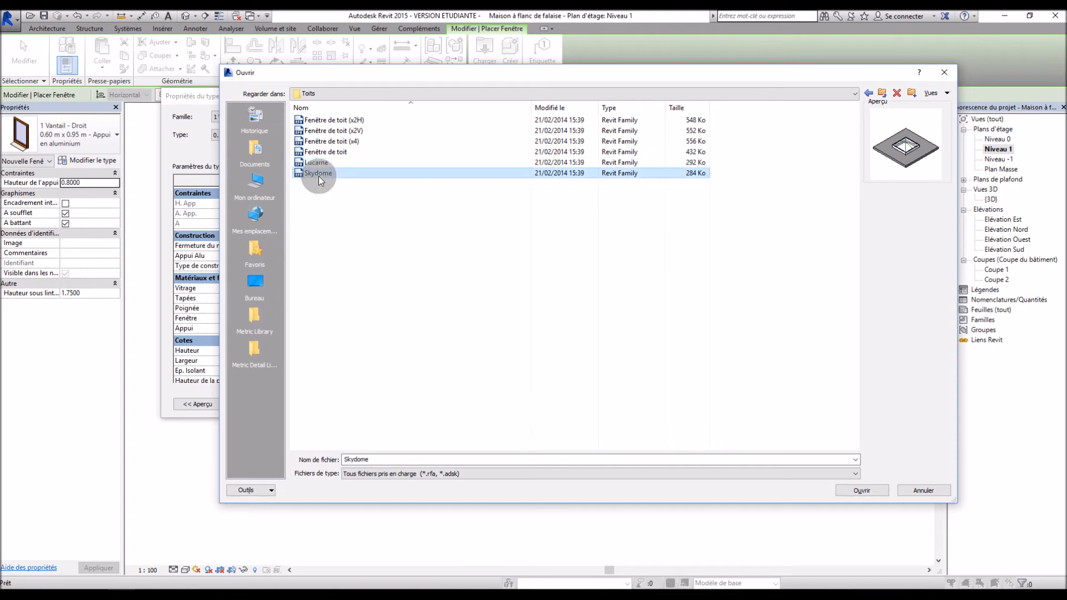
pyautogui.click(862, 491)
# Step: Accept the Skydome 600 mm x 600 mm window type, dismiss the host error and leave the placement command
pyautogui.click(451, 407)
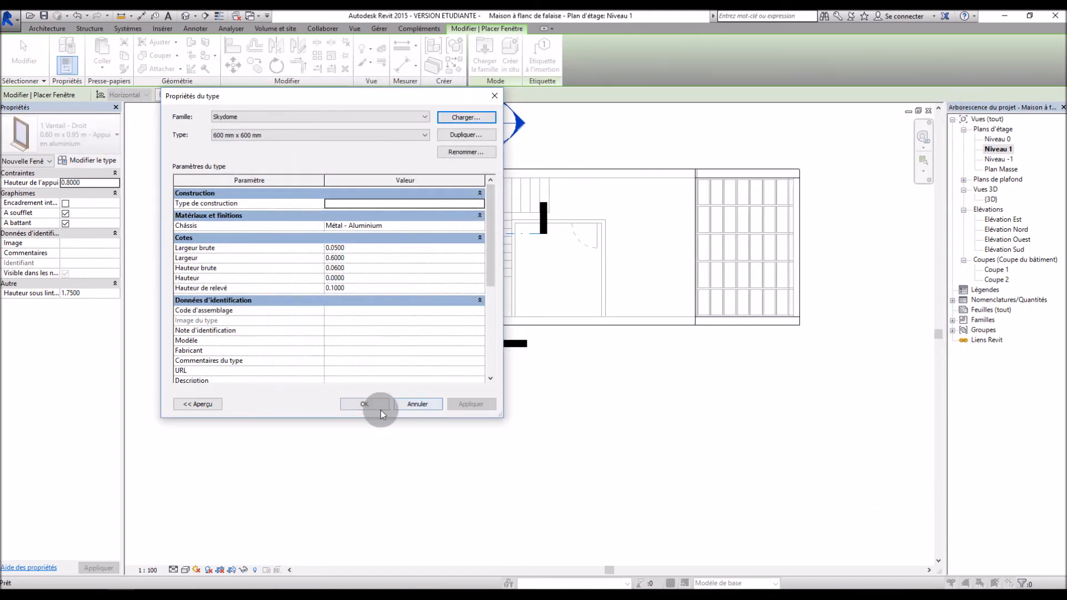
pyautogui.click(381, 409)
pyautogui.moveTo(424, 272); pyautogui.dragTo(553, 273)
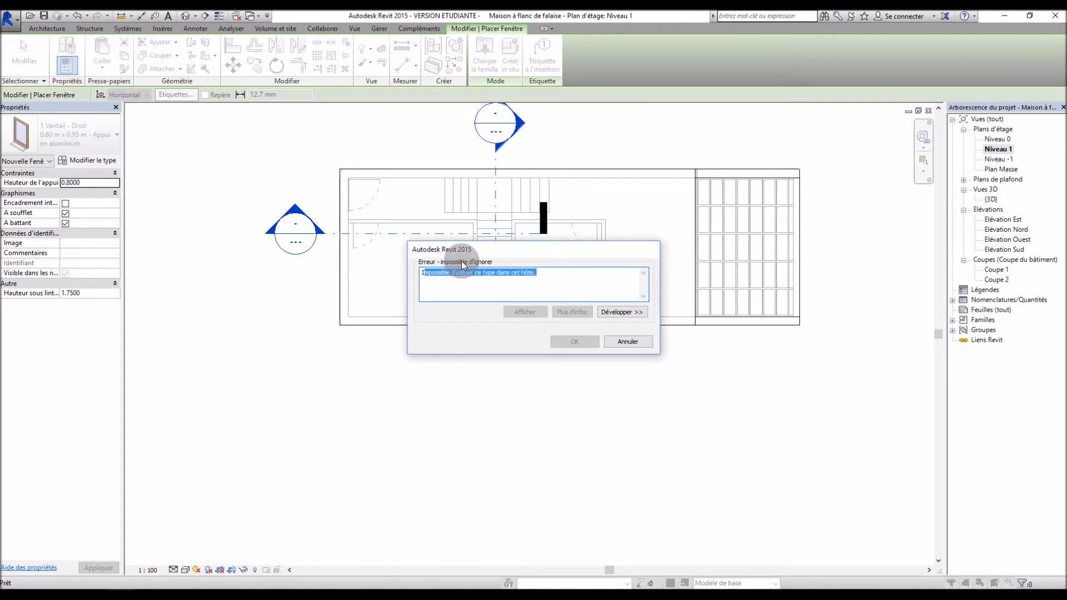
pyautogui.click(576, 272)
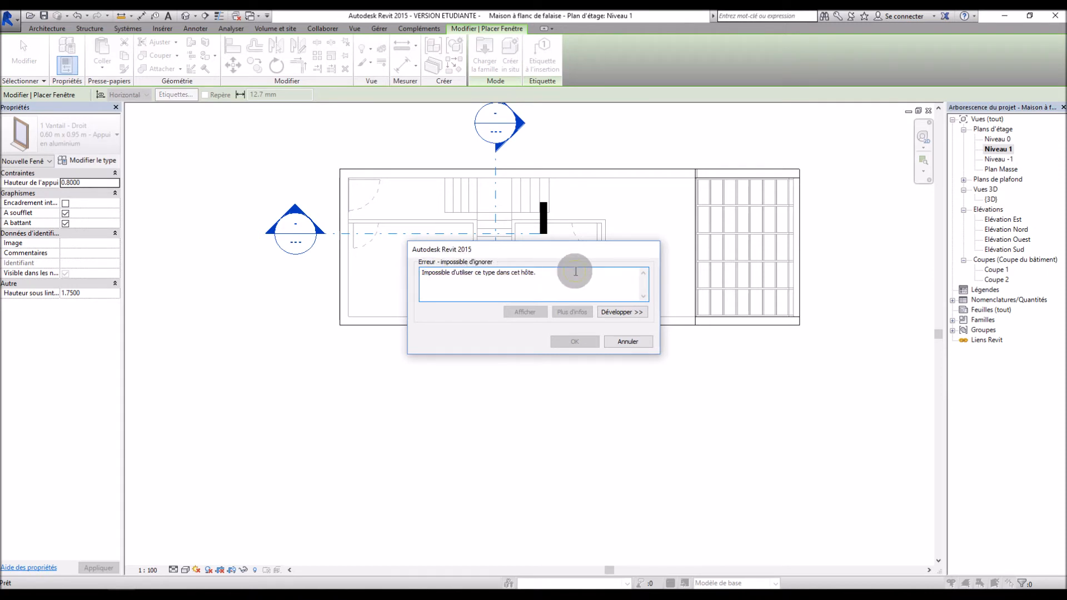
pyautogui.click(619, 341)
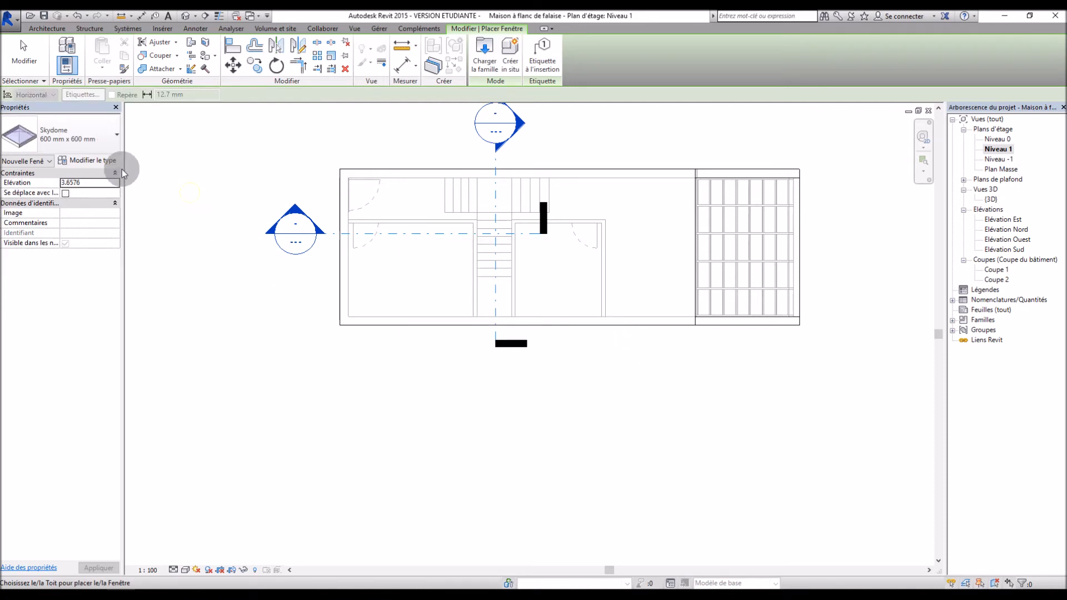
pyautogui.press('Escape')
pyautogui.press('Escape')
# Step: Place a 600 mm x 600 mm Skydome over each bedroom beside the stairs, about 1.30 m from the upper partition
pyautogui.click(106, 51)
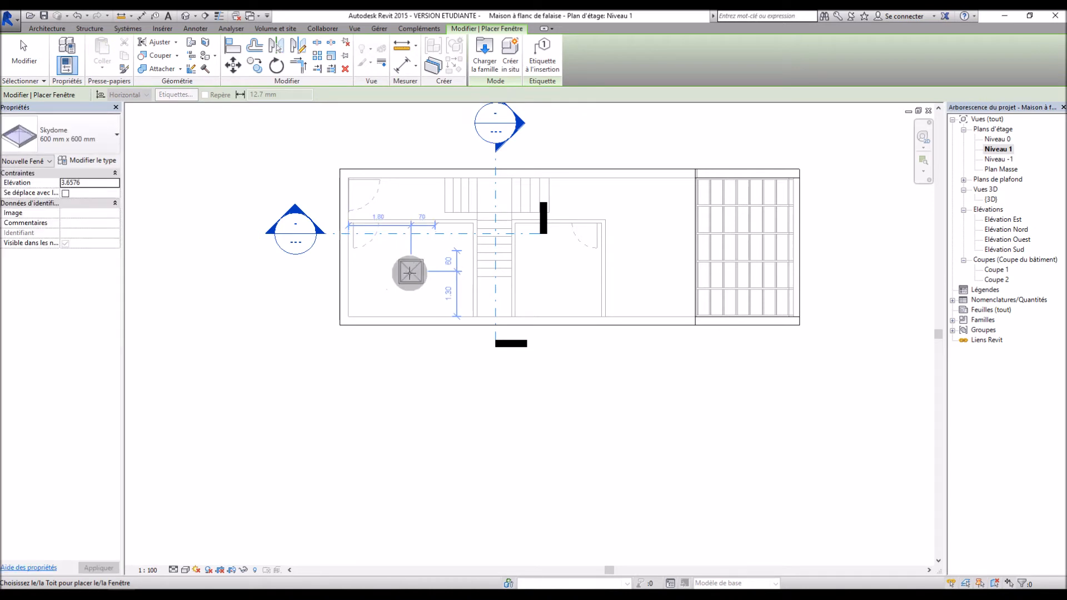
pyautogui.scroll(2, 410, 272)
pyautogui.scroll(2, 410, 272)
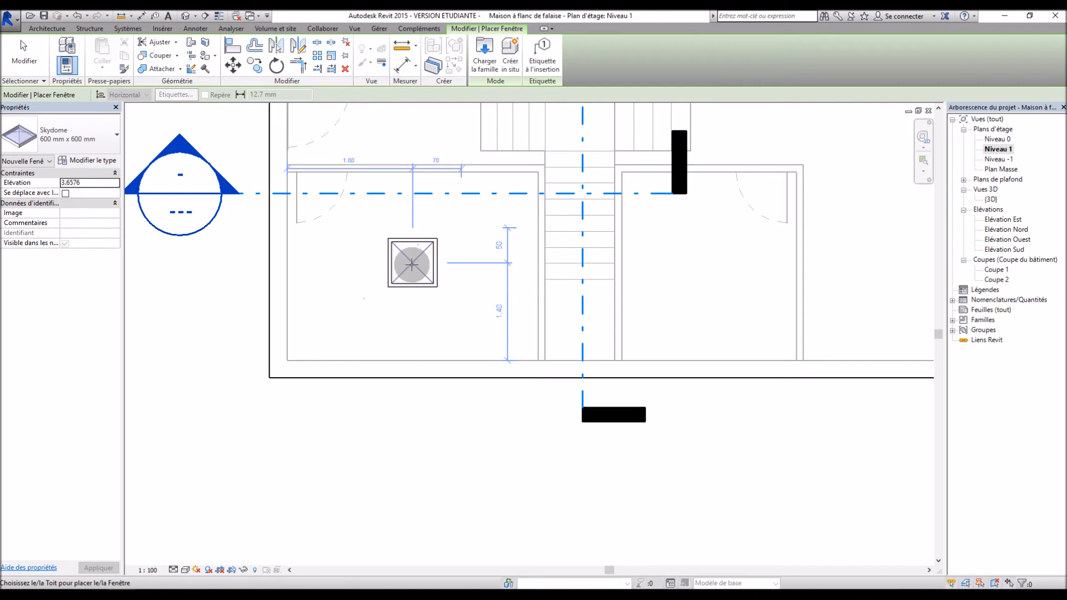
pyautogui.click(412, 265)
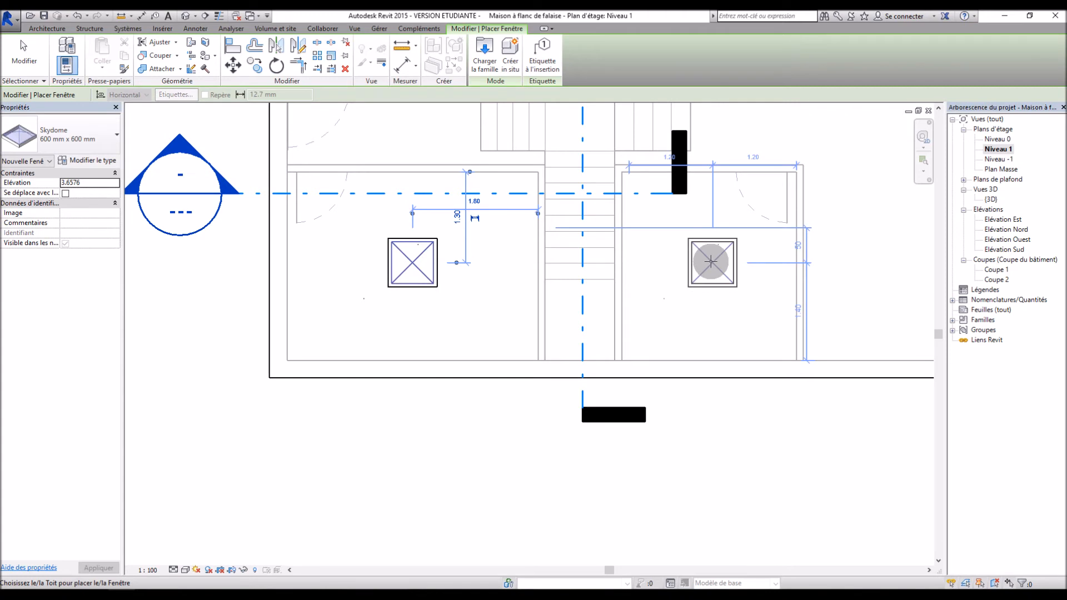
pyautogui.click(711, 261)
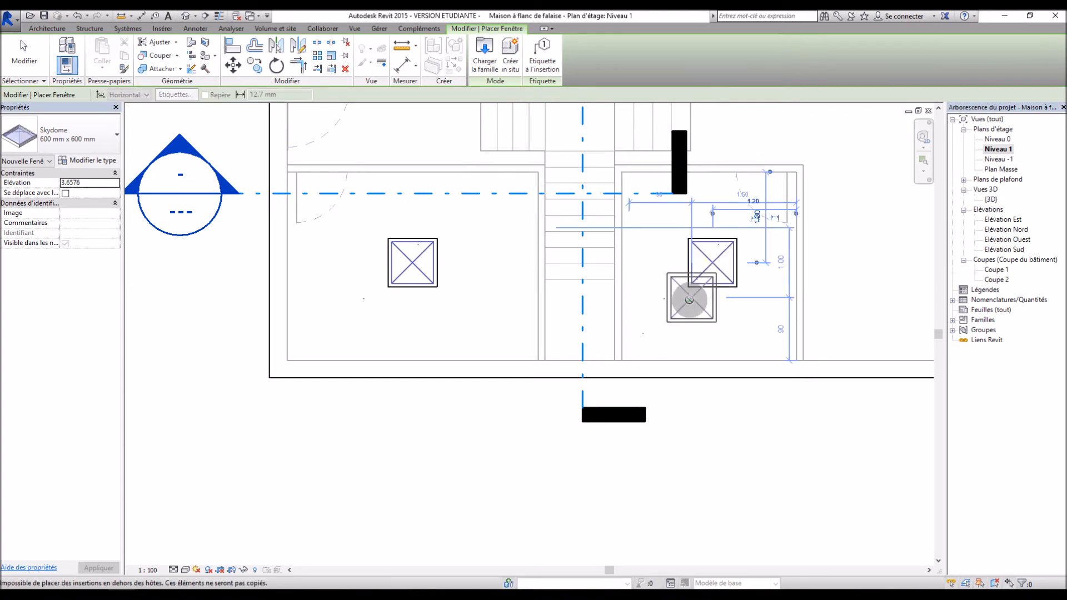
# Step: Place a Skydome over the entry beside the stairs and another about 1.20 m from the inclined front's mass
pyautogui.scroll(-3, 694, 300)
pyautogui.click(548, 211)
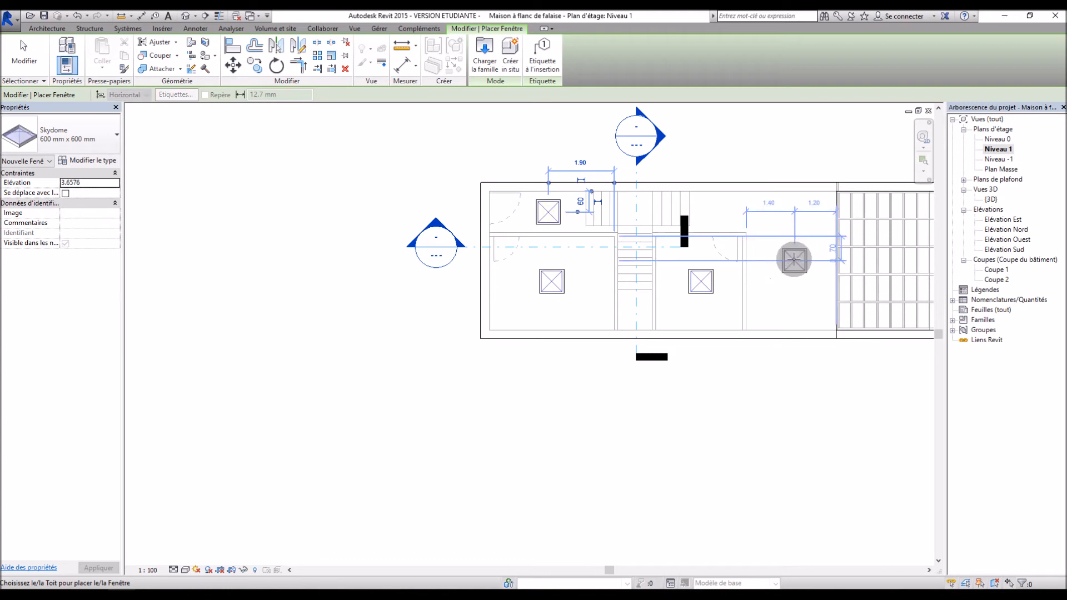
pyautogui.click(793, 258)
pyautogui.press('Escape')
pyautogui.press('Escape')
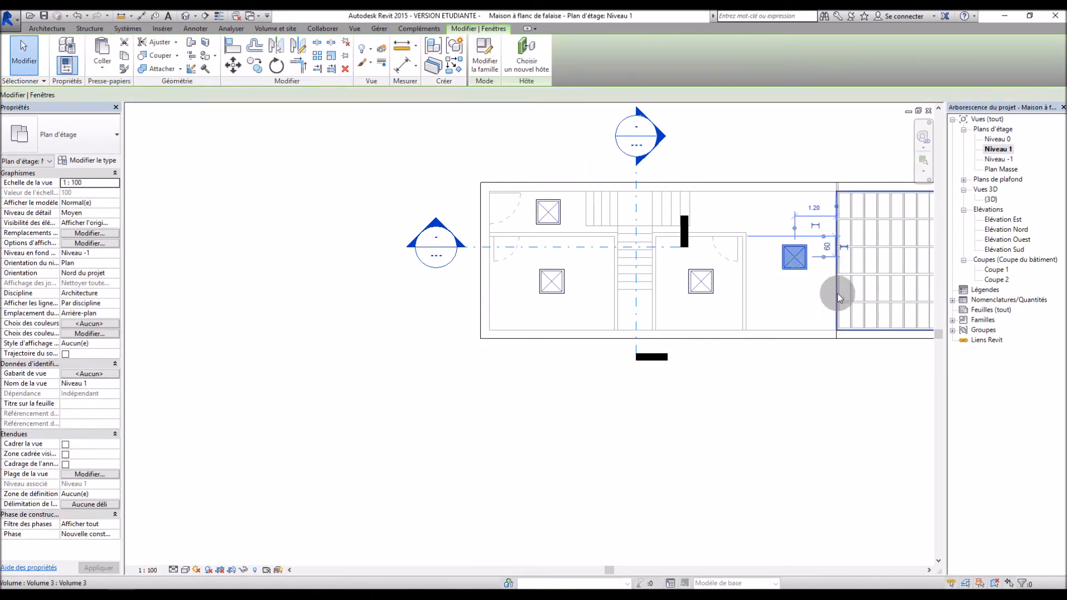
# Step: Reference the dimension of the Skydome near the inclined front to the upper wall and set that distance to 2.00 m
pyautogui.scroll(3, 838, 294)
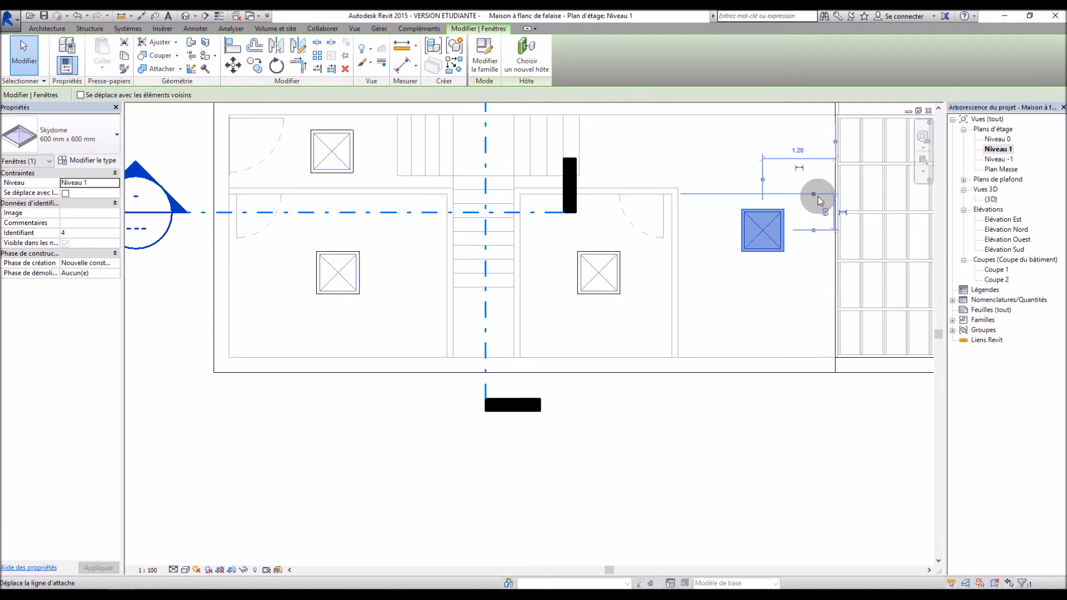
pyautogui.moveTo(814, 194); pyautogui.dragTo(762, 117)
pyautogui.click(814, 173)
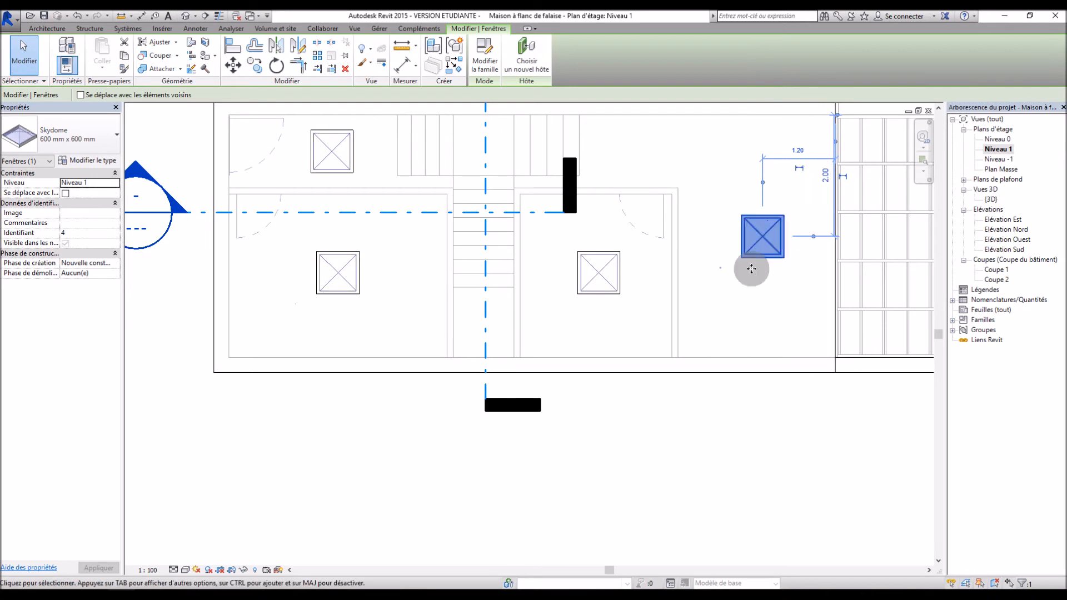
pyautogui.click(725, 327)
pyautogui.scroll(-3, 639, 267)
# Step: Set the distance between the Skydome near the inclined front and the front's mass to 1.30 m, then deselect the window
pyautogui.click(744, 275)
pyautogui.scroll(2, 763, 301)
pyautogui.click(775, 173)
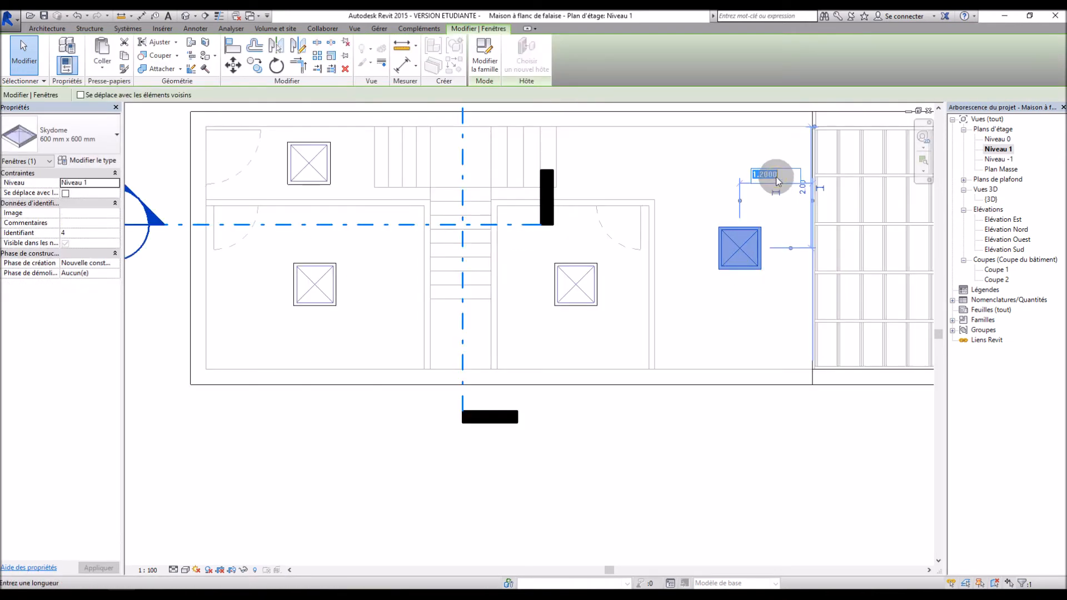
pyautogui.write('1.3')
pyautogui.press('Return')
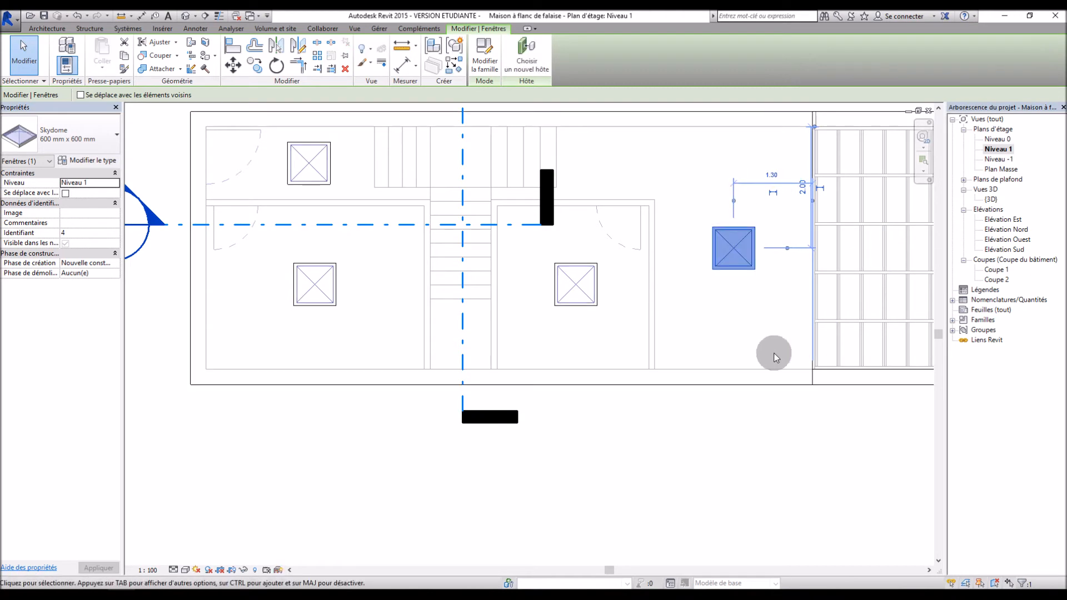
pyautogui.click(759, 343)
pyautogui.scroll(-3, 724, 300)
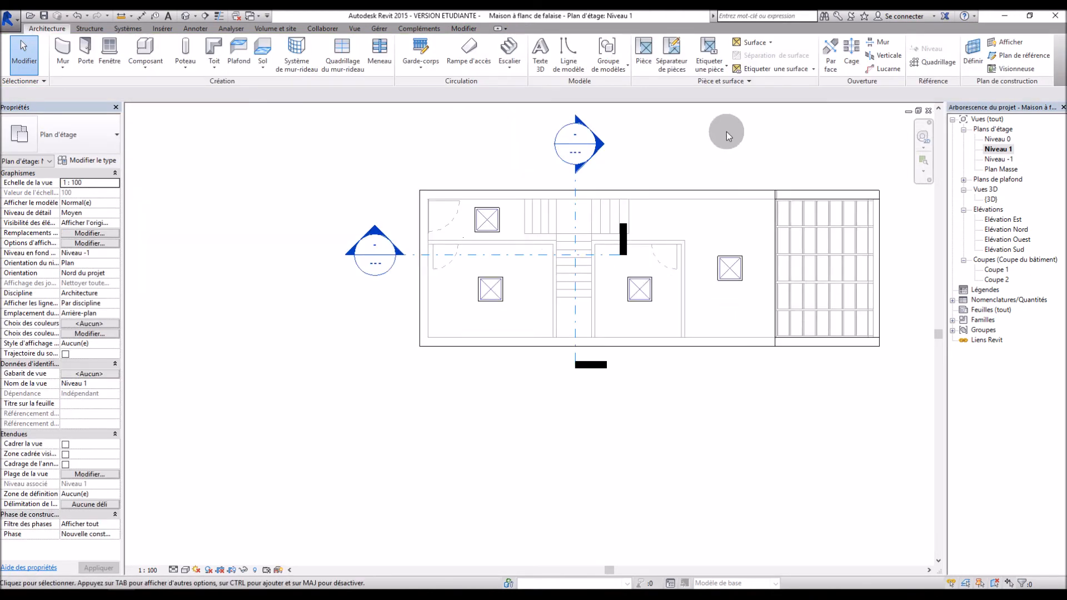
# Step: Review the house and its Skydomes in the 3D view, the Plan Masse and Niveau 0 plans, and sections Coupe 1 and Coupe 2
pyautogui.click(991, 199)
pyautogui.doubleClick(990, 201)
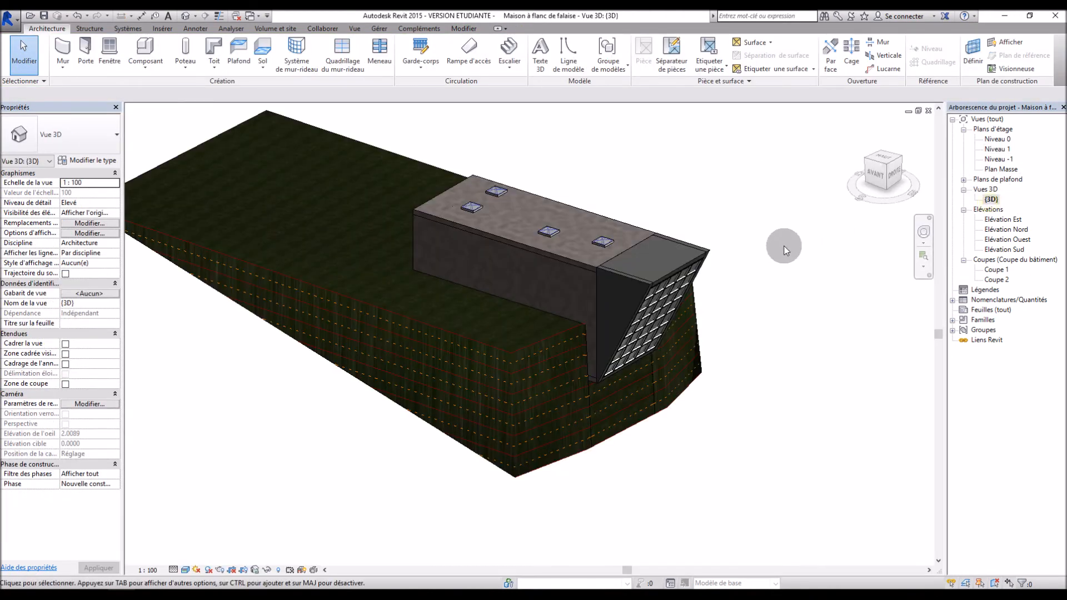
pyautogui.keyDown('shift'); pyautogui.moveTo(786, 281); pyautogui.dragTo(624, 300, button='middle'); pyautogui.keyUp('shift')
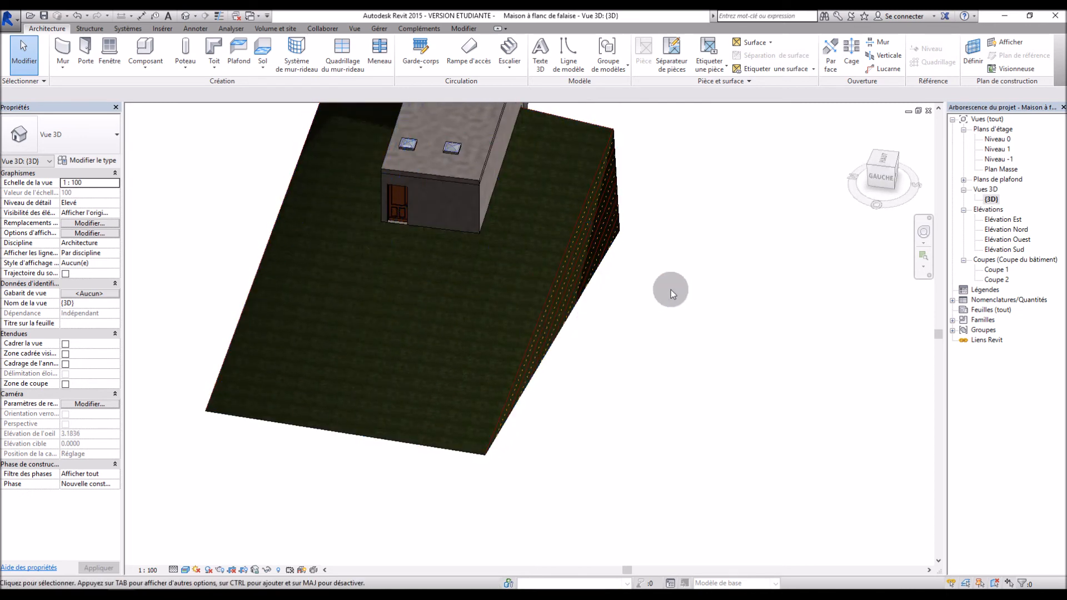
pyautogui.doubleClick(998, 169)
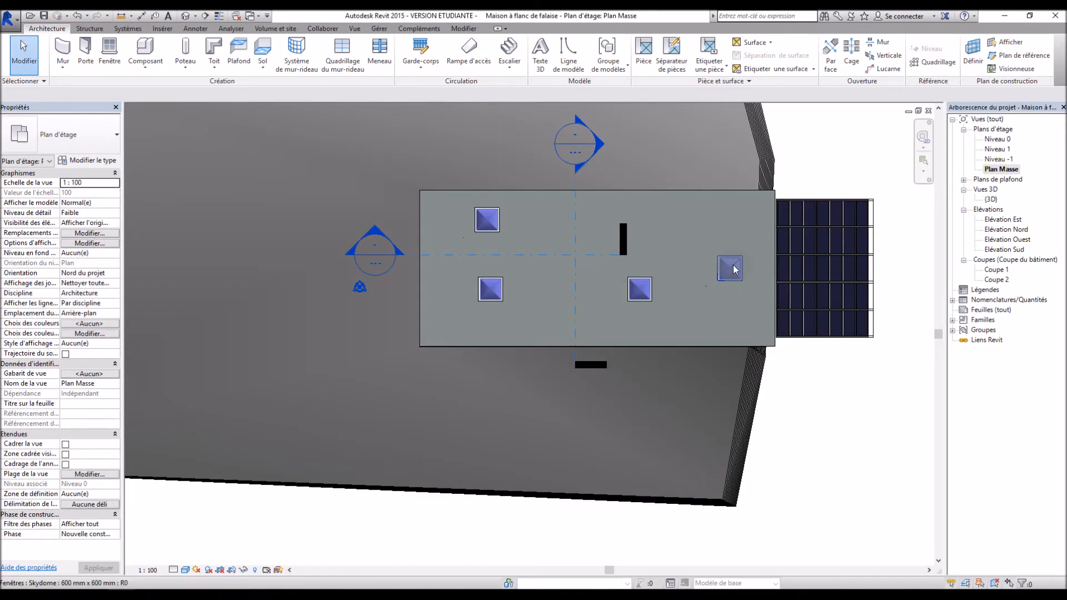
pyautogui.doubleClick(998, 139)
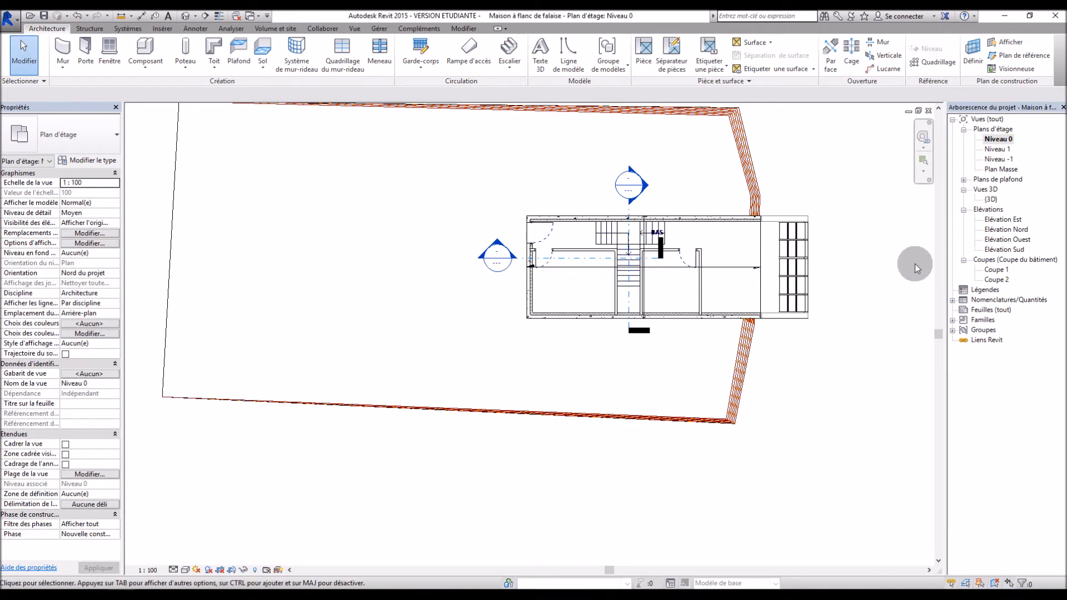
pyautogui.doubleClick(994, 269)
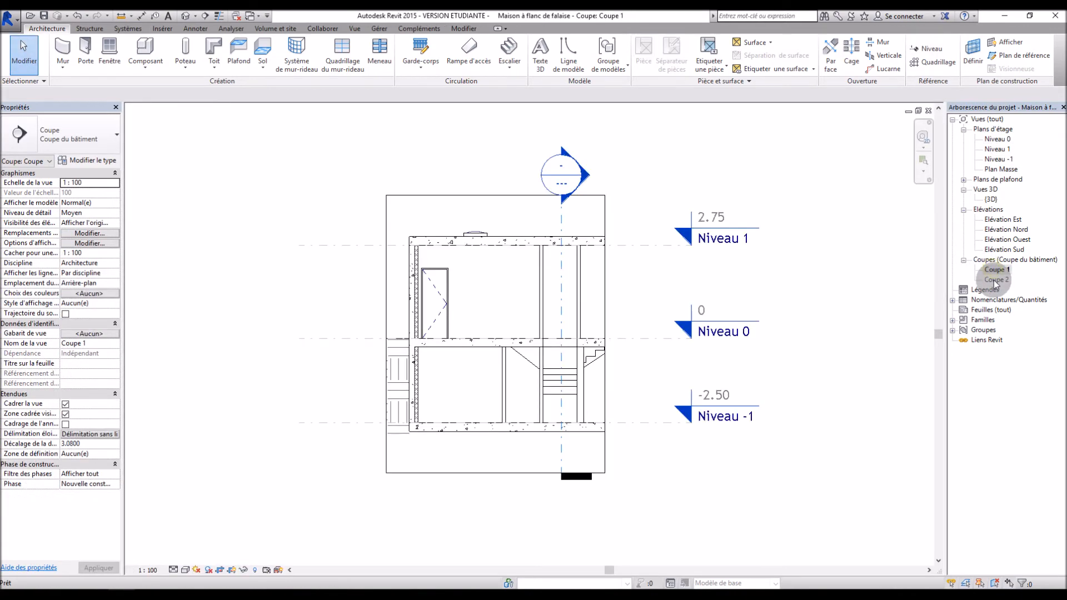
pyautogui.doubleClick(994, 280)
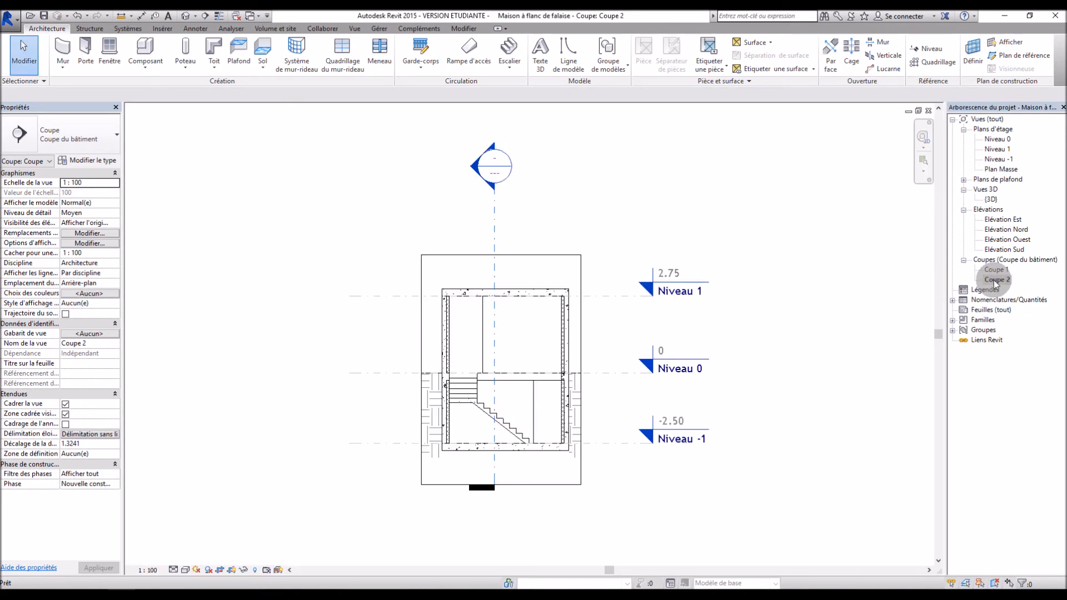
pyautogui.doubleClick(999, 160)
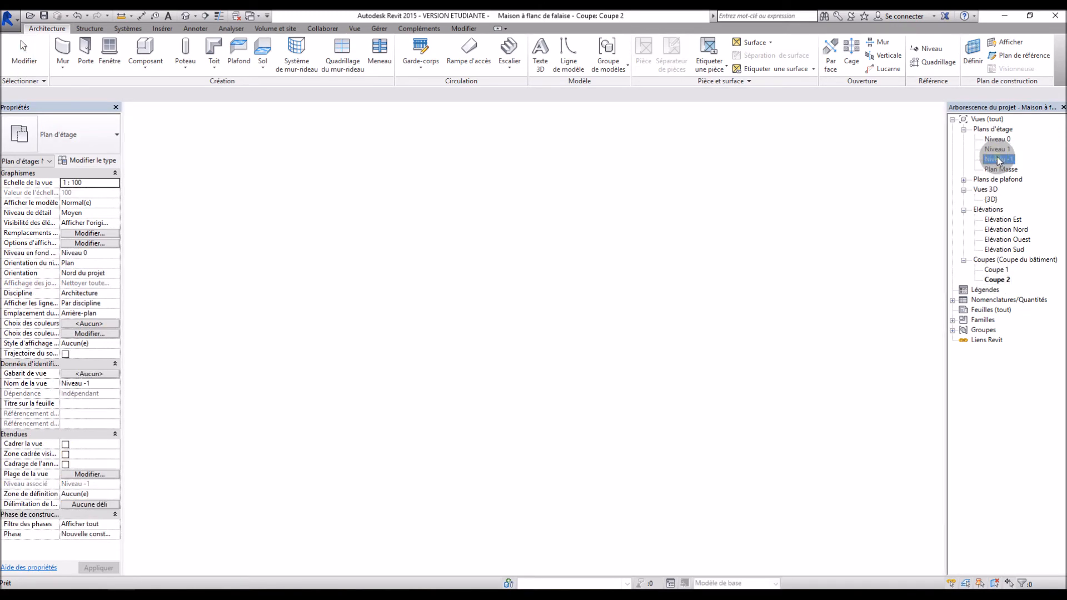
# Step: Delete the section lines Coupe 2 and Coupe 1 from the Niveau 0 plan, accepting the removal of their views
pyautogui.doubleClick(998, 140)
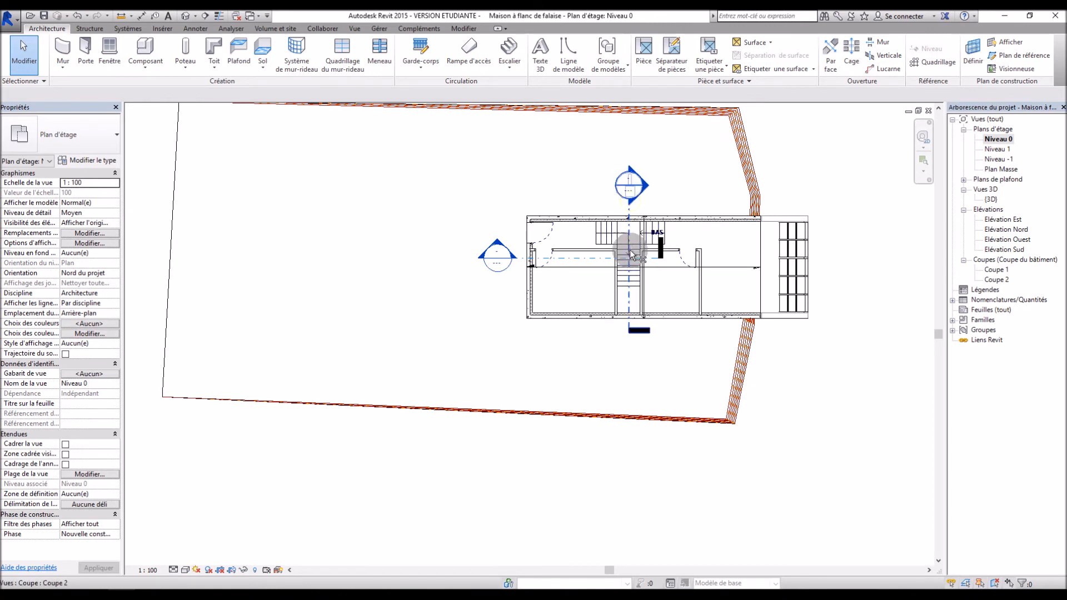
pyautogui.click(626, 294)
pyautogui.press('Delete')
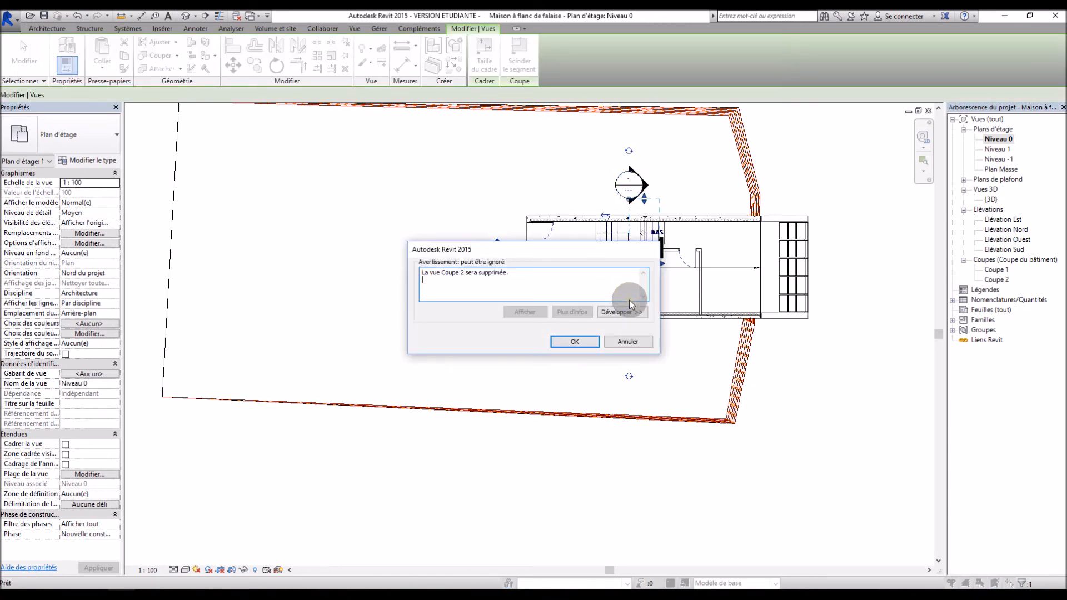
pyautogui.click(575, 341)
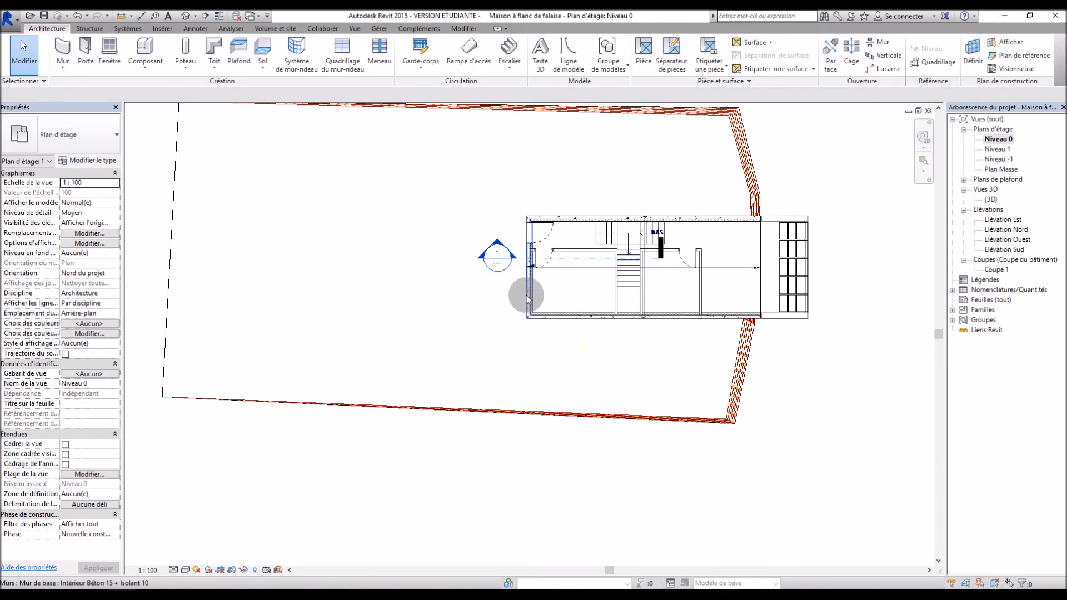
pyautogui.click(583, 259)
pyautogui.press('Delete')
pyautogui.click(572, 340)
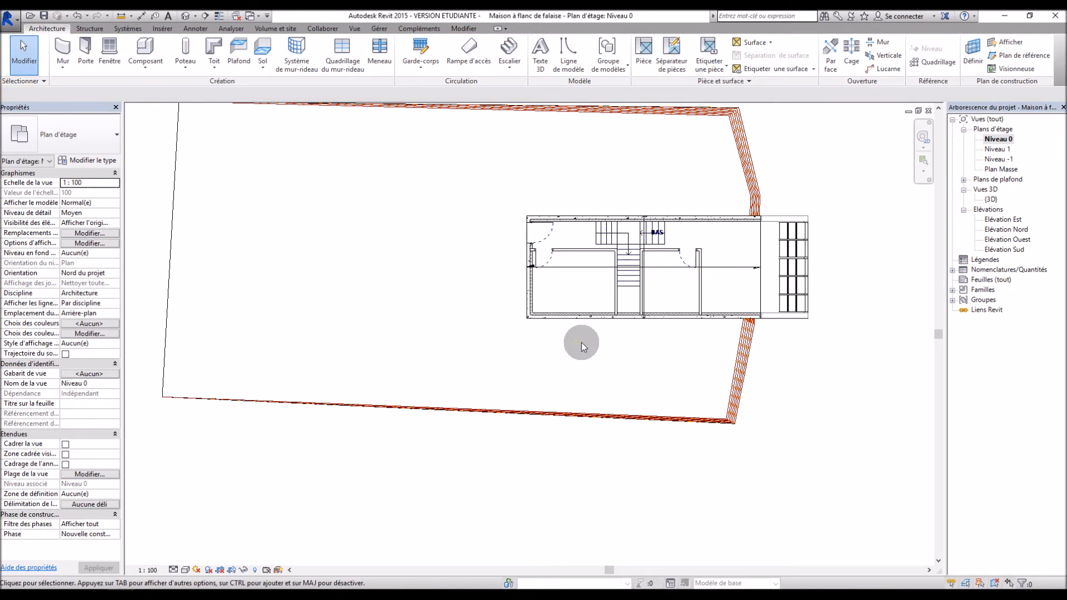
pyautogui.scroll(-2, 716, 345)
pyautogui.scroll(2, 449, 281)
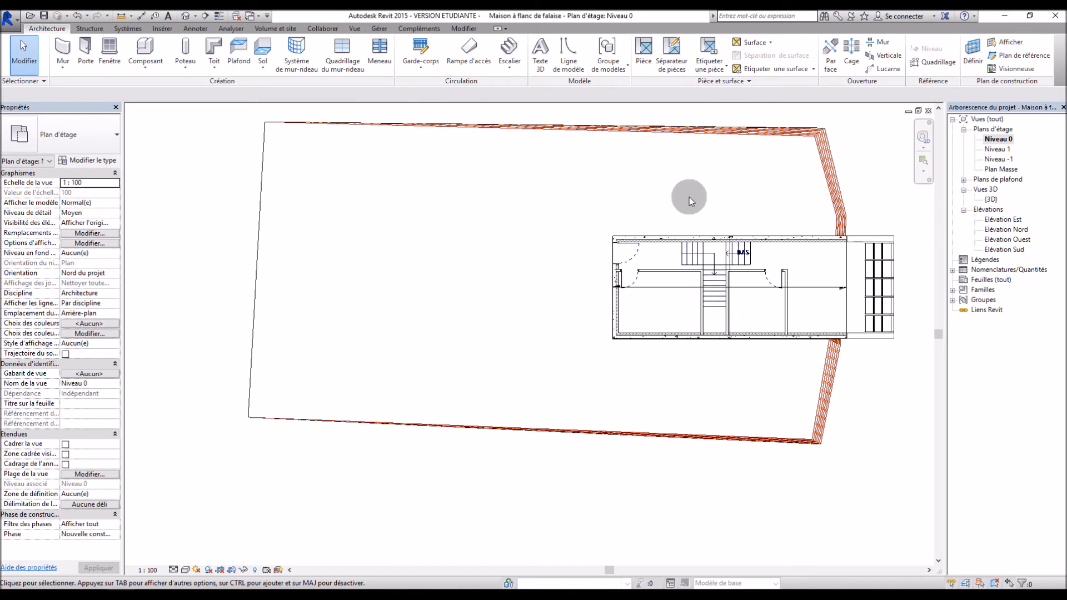
# Step: Start a site subregion and sketch its boundary about 2.60 m out from the house's upper entrance-side corner, then around a 5.00 m by 4.00 m bay
pyautogui.click(273, 30)
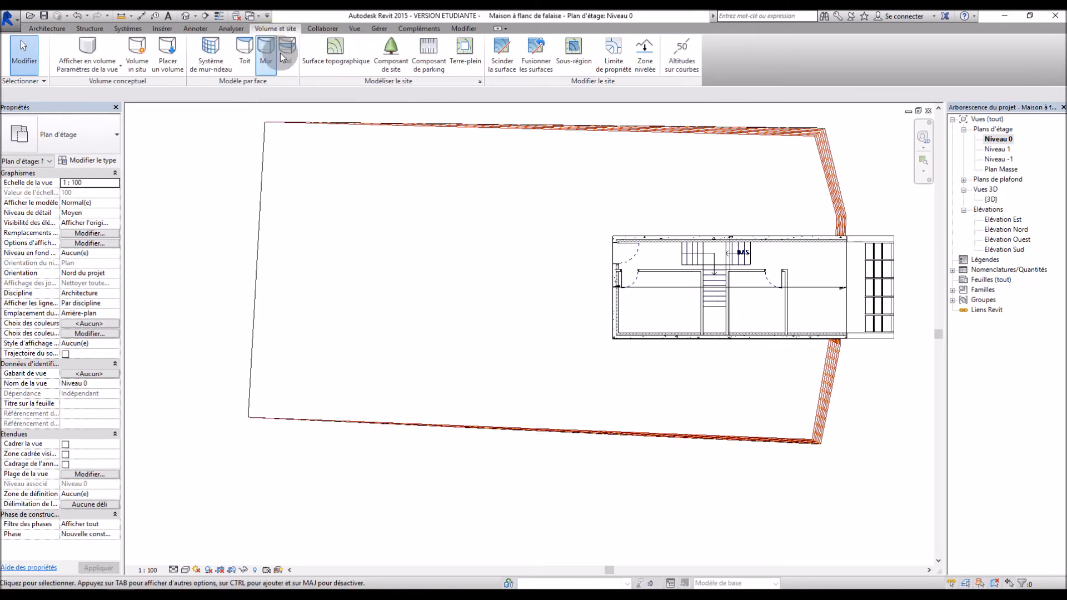
pyautogui.click(568, 62)
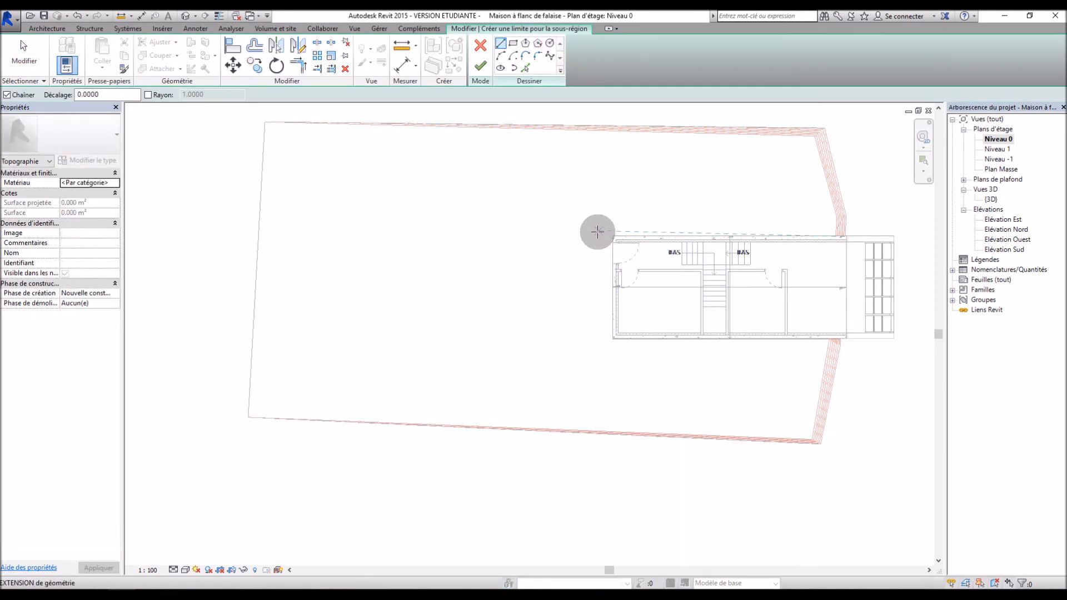
pyautogui.scroll(2, 562, 278)
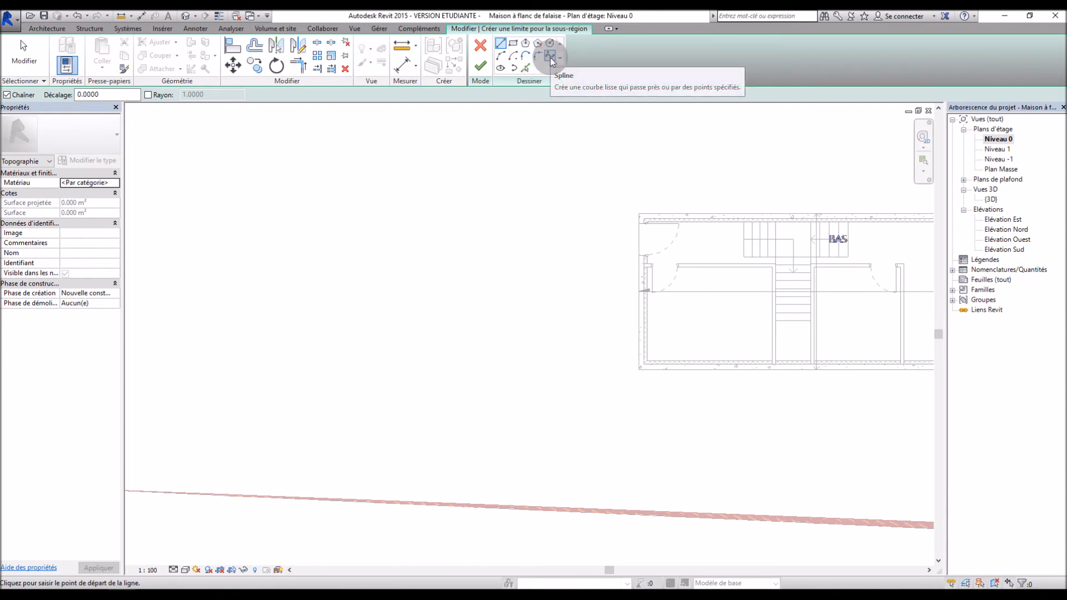
pyautogui.click(636, 212)
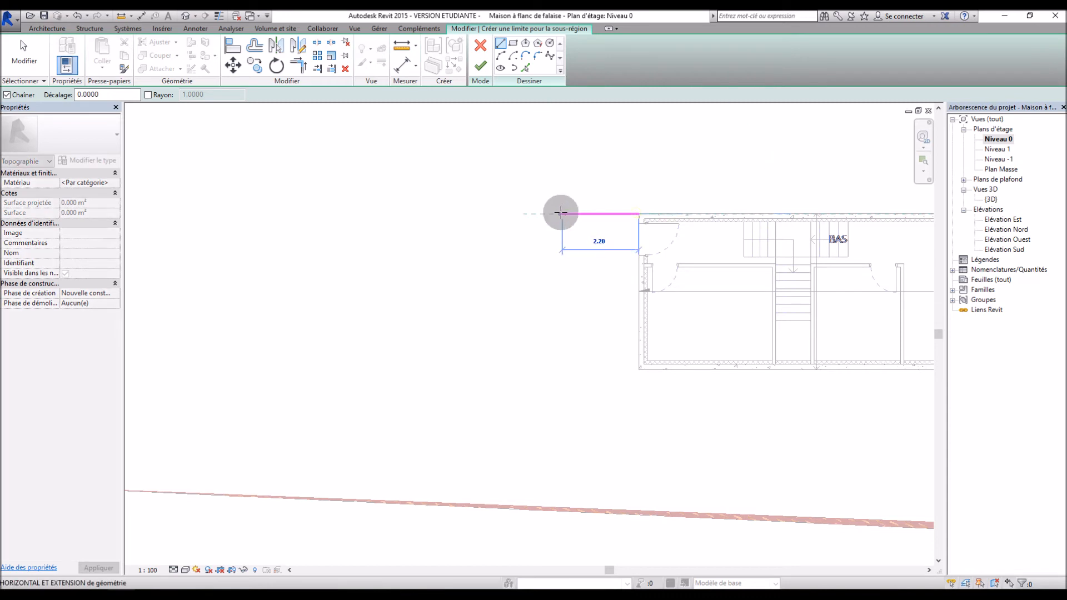
pyautogui.click(550, 213)
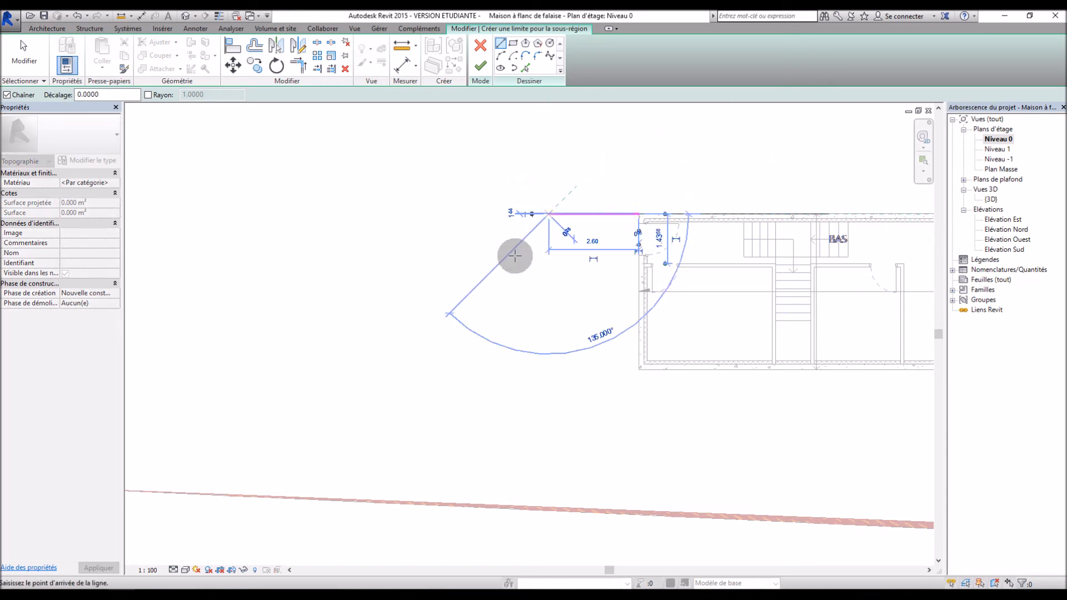
pyautogui.scroll(-3, 473, 255)
pyautogui.scroll(4, 316, 240)
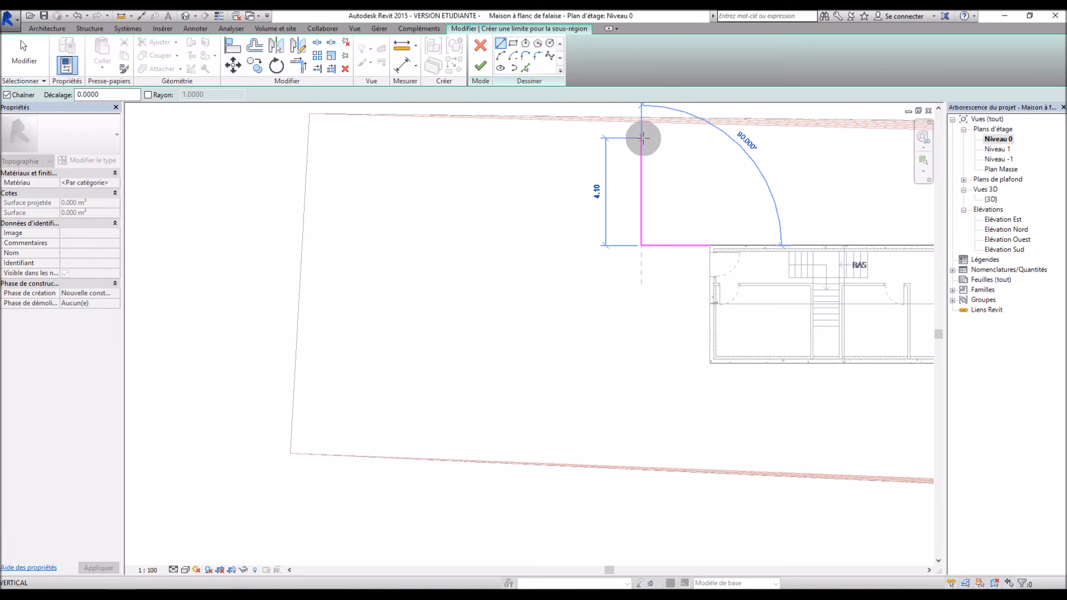
pyautogui.click(642, 140)
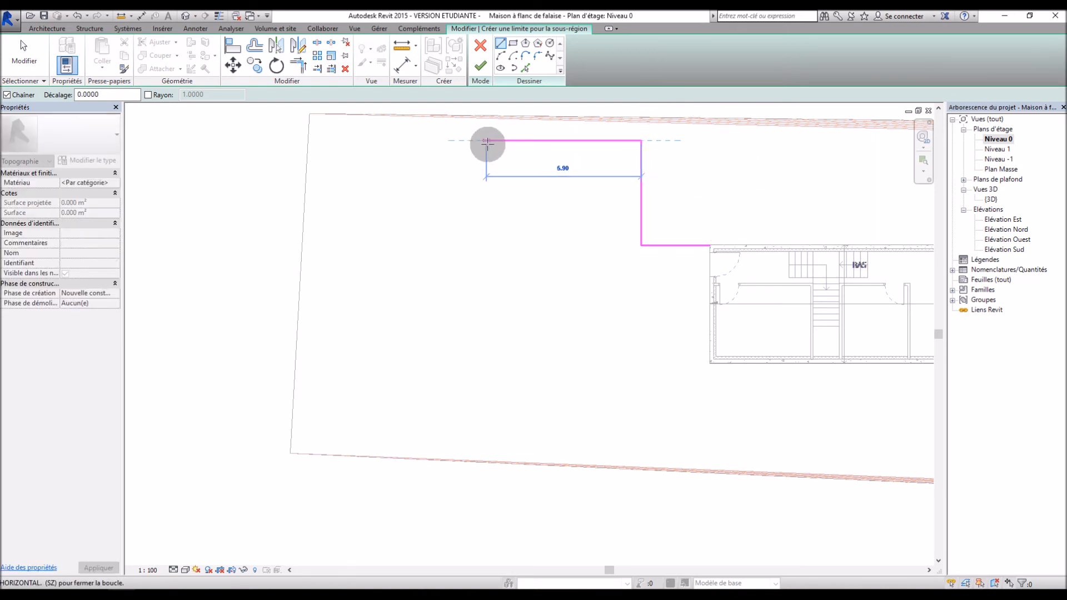
pyautogui.click(510, 141)
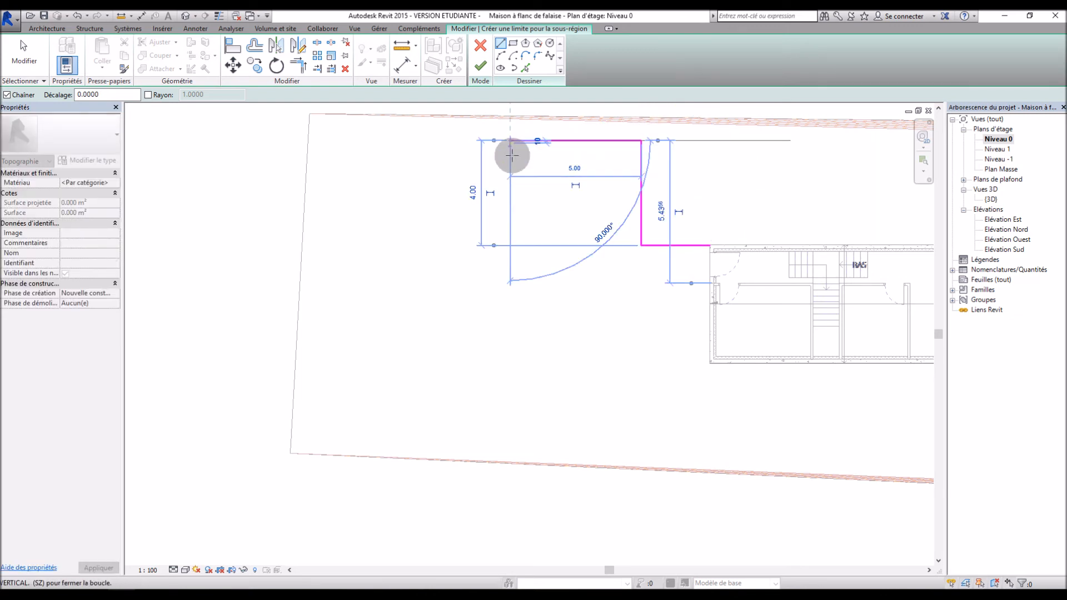
pyautogui.click(510, 244)
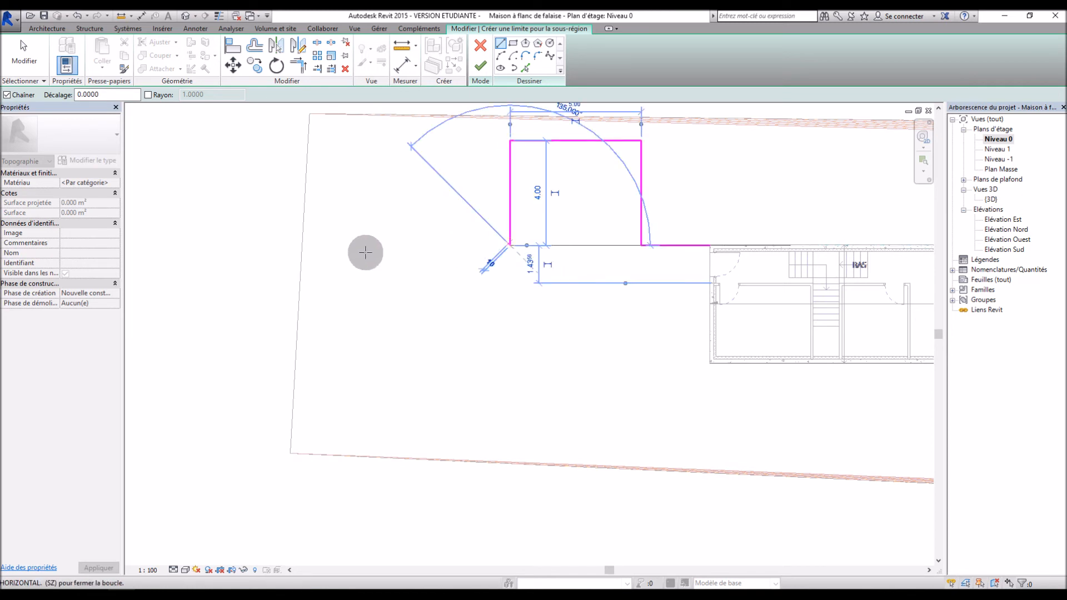
# Step: Continue the boundary to the terrain's far edge, 3.00 m along that edge and back to the house wall, then close and finish the subregion
pyautogui.click(302, 245)
pyautogui.press('Escape')
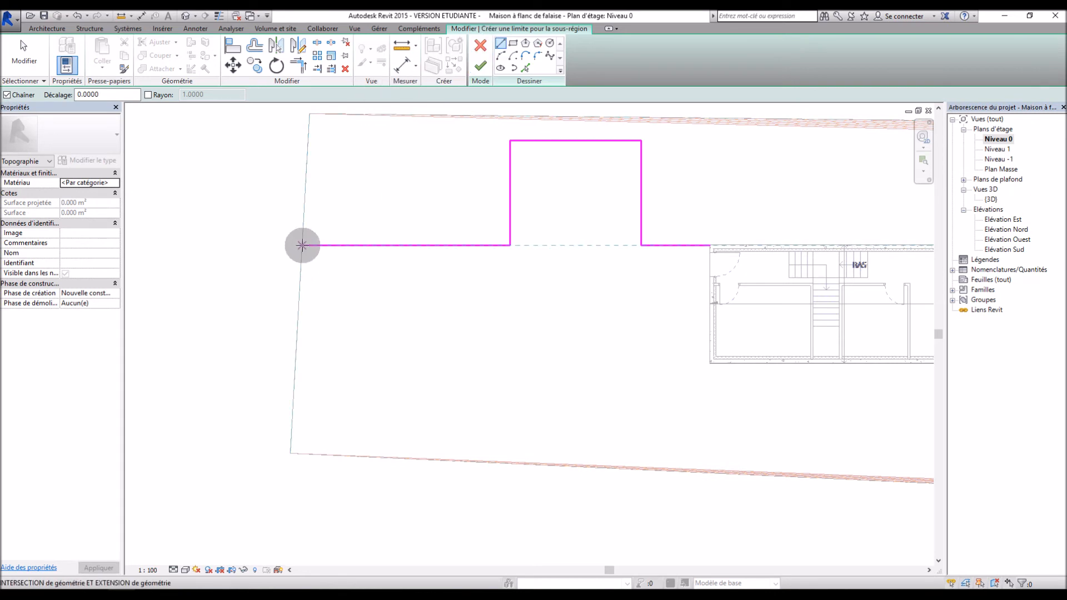
pyautogui.click(302, 245)
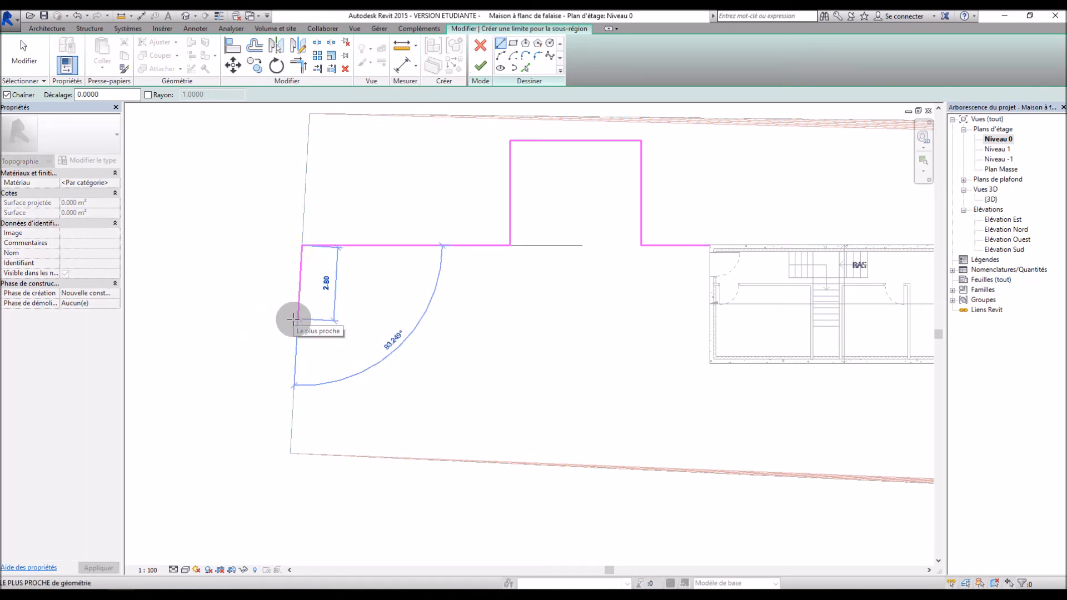
pyautogui.click(297, 325)
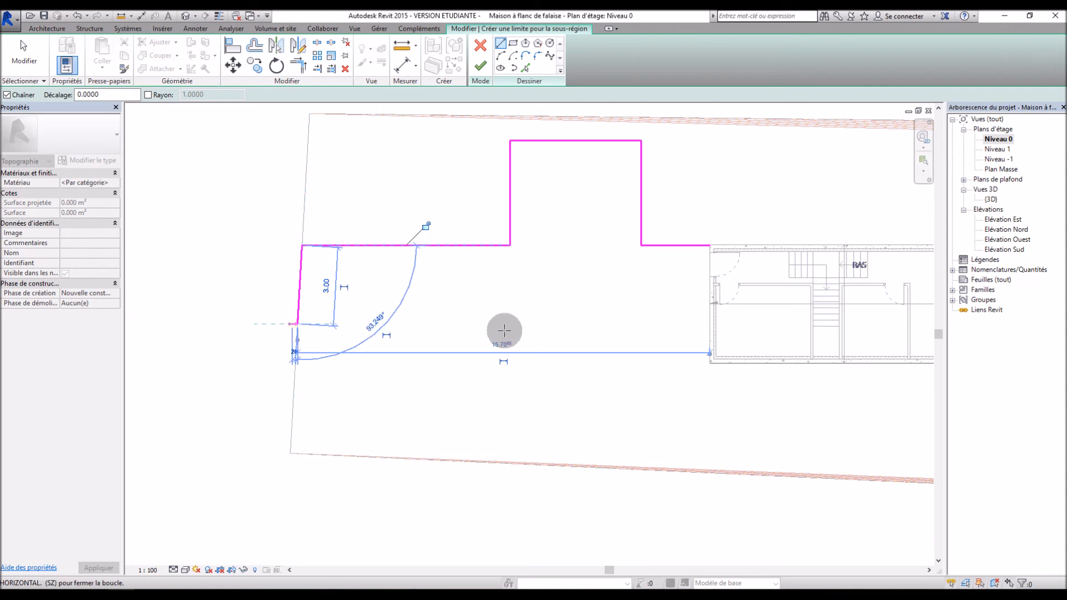
pyautogui.click(708, 325)
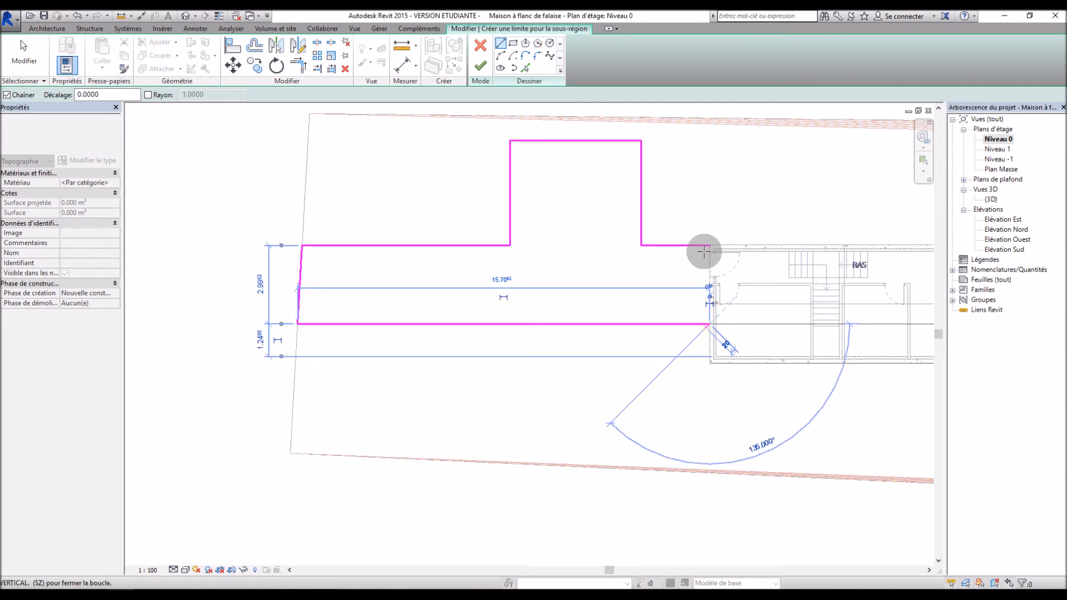
pyautogui.click(710, 245)
pyautogui.click(480, 66)
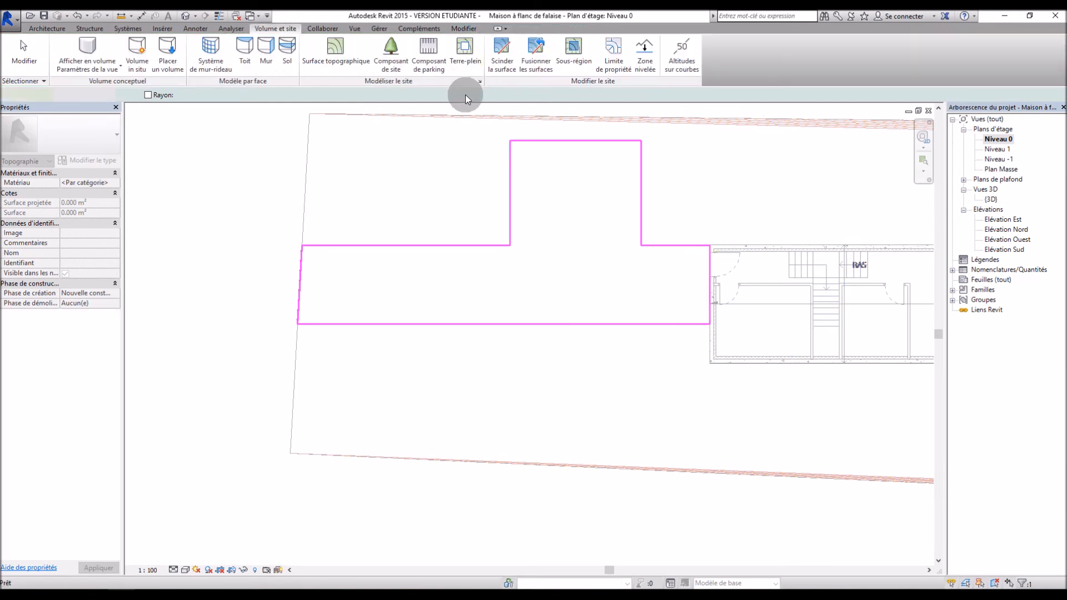
pyautogui.click(210, 207)
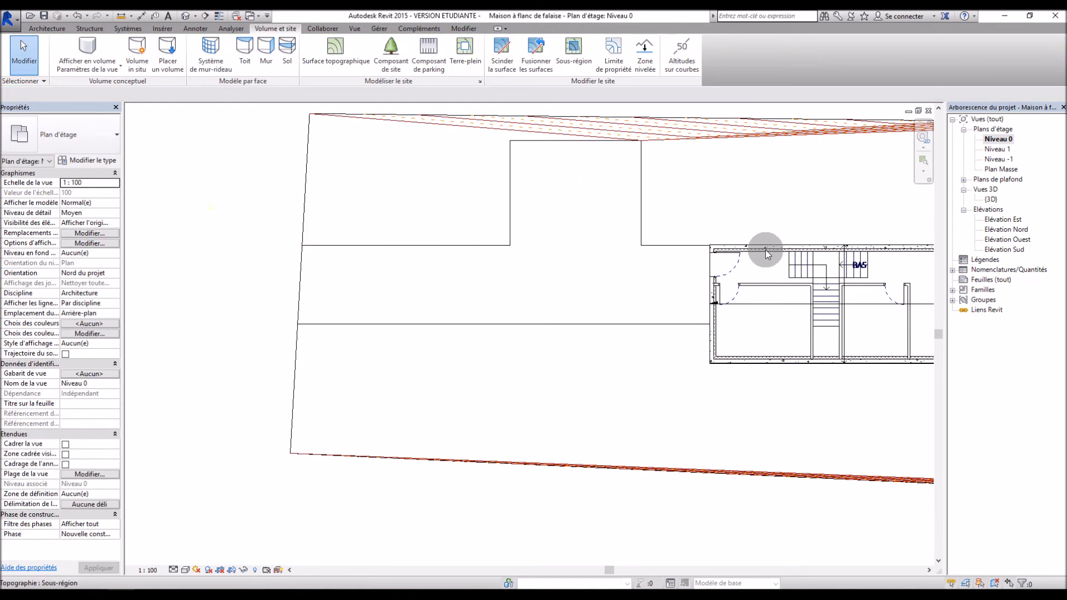
# Step: Select the new driveway subregion in the 3D view and open the material browser for it
pyautogui.doubleClick(992, 199)
pyautogui.keyDown('shift'); pyautogui.moveTo(667, 328); pyautogui.dragTo(745, 317, button='middle'); pyautogui.keyUp('shift')
pyautogui.click(436, 318)
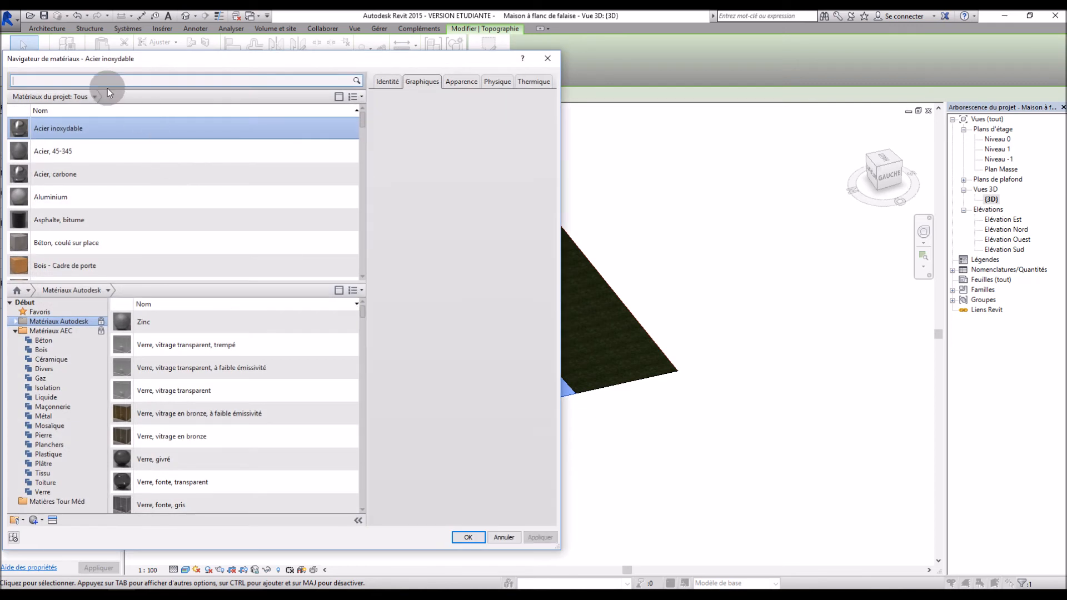
# Step: Add the Terre material from the Divers category of the AEC materials to the project, replacing the existing appearance of the same name
pyautogui.click(111, 85)
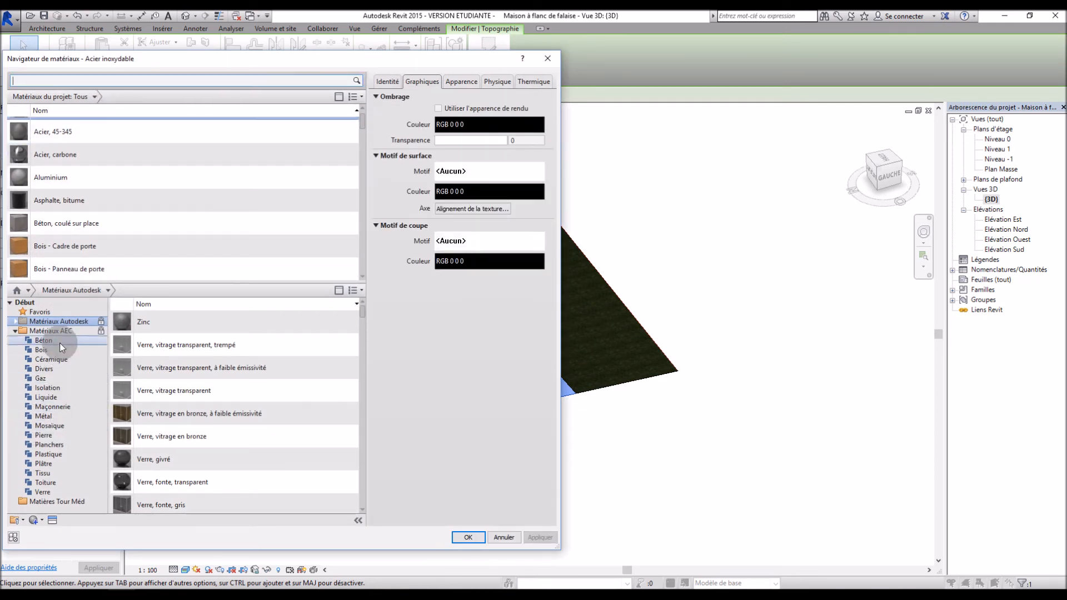
pyautogui.click(67, 445)
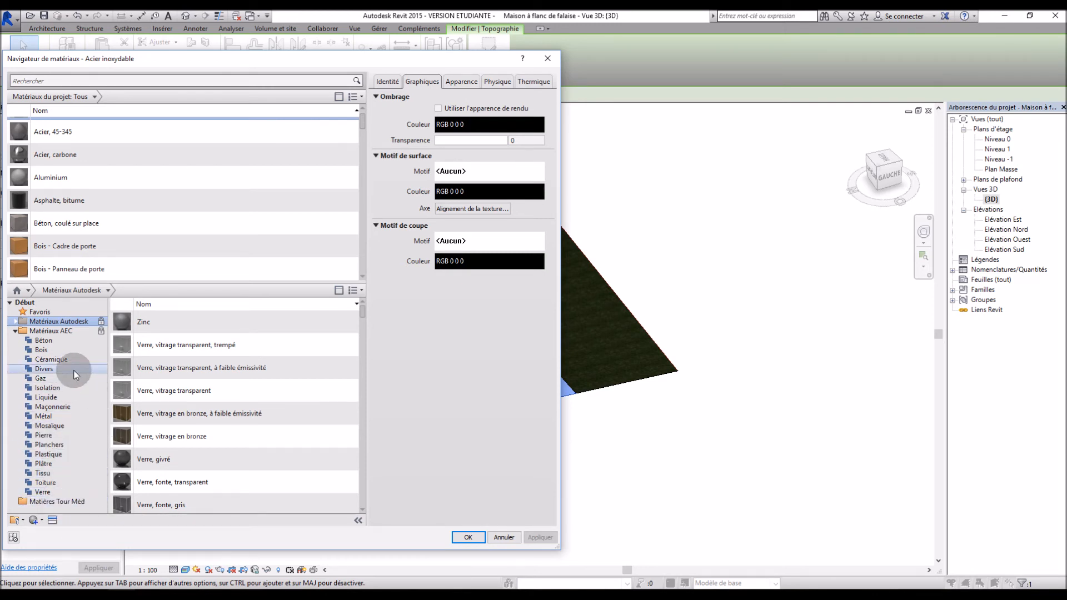
pyautogui.click(44, 368)
pyautogui.click(166, 367)
pyautogui.click(349, 367)
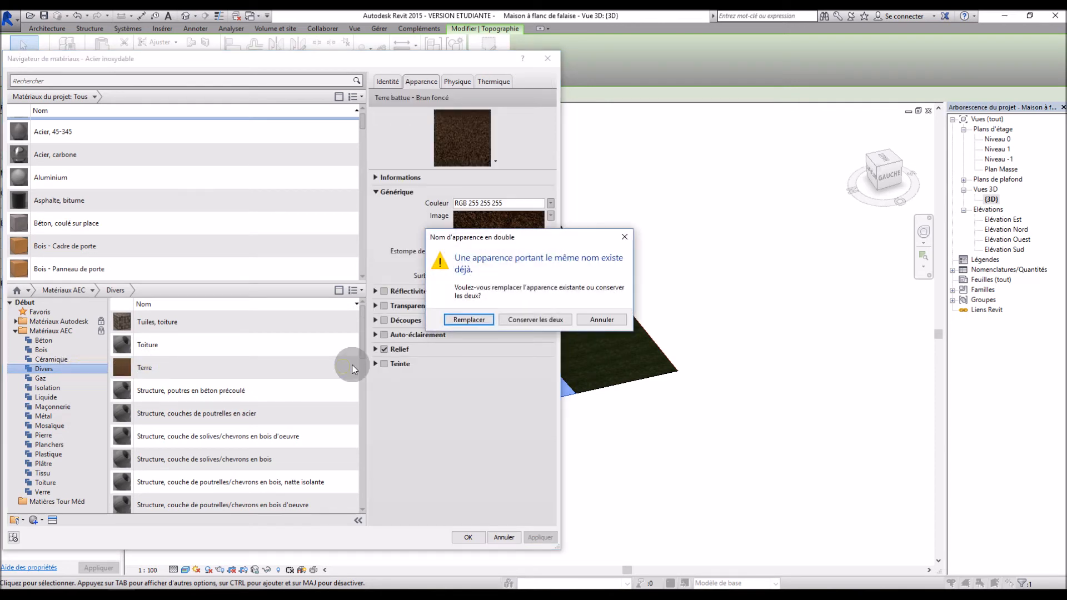
pyautogui.click(470, 321)
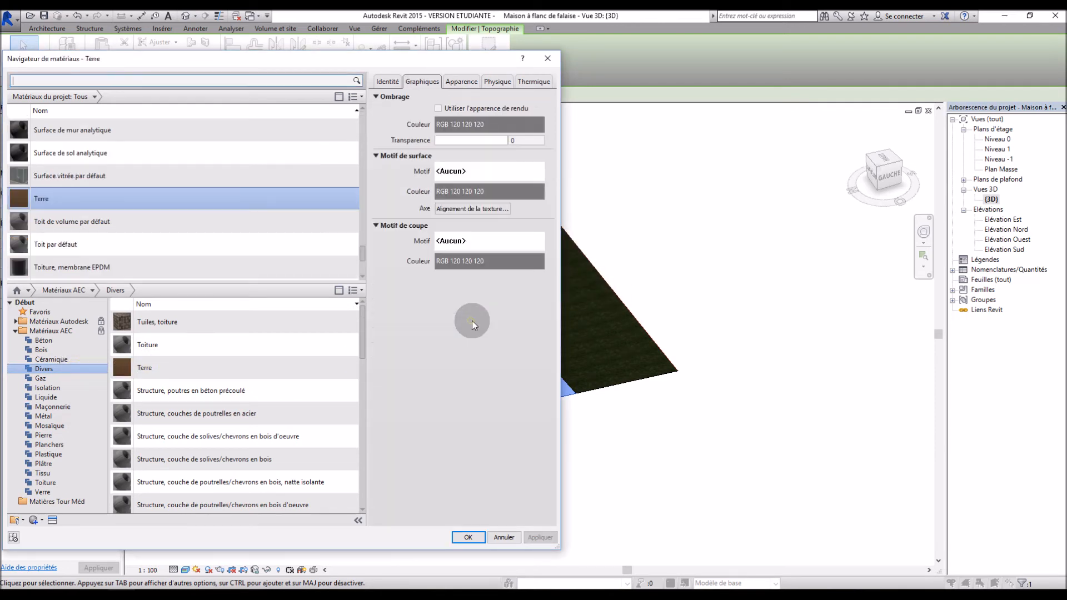
# Step: Apply the Terre material to the driveway subregion and close the material browser
pyautogui.click(540, 538)
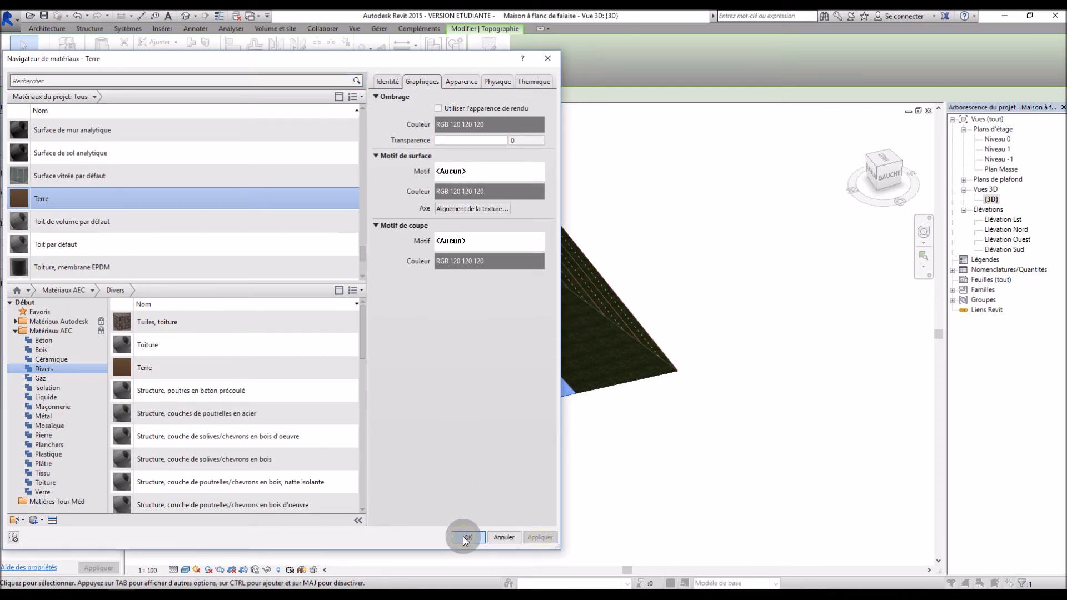
pyautogui.click(466, 538)
pyautogui.scroll(10, 539, 378)
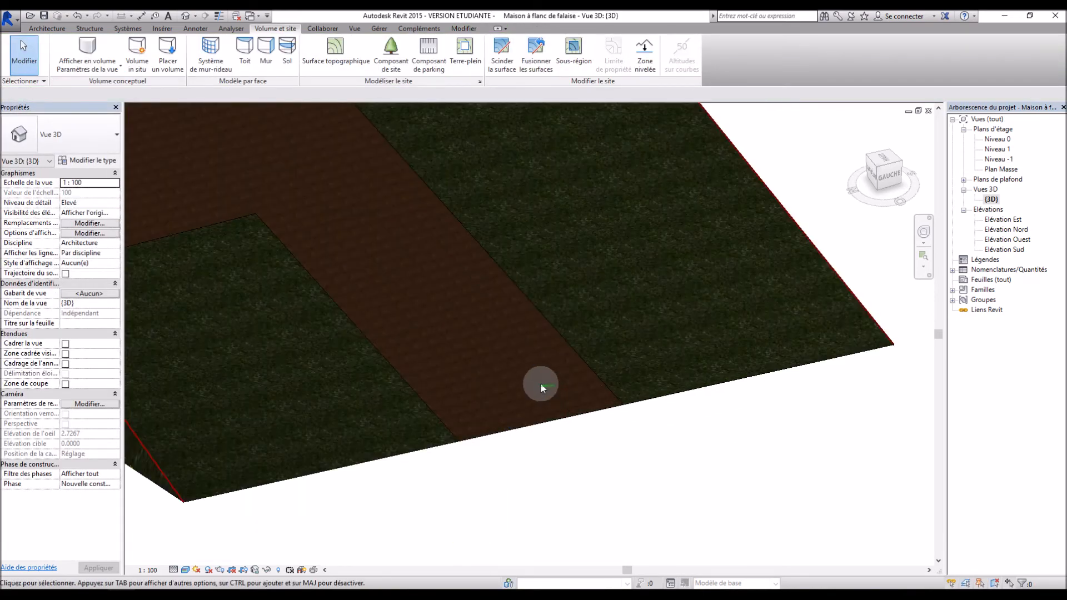
pyautogui.scroll(-8, 537, 370)
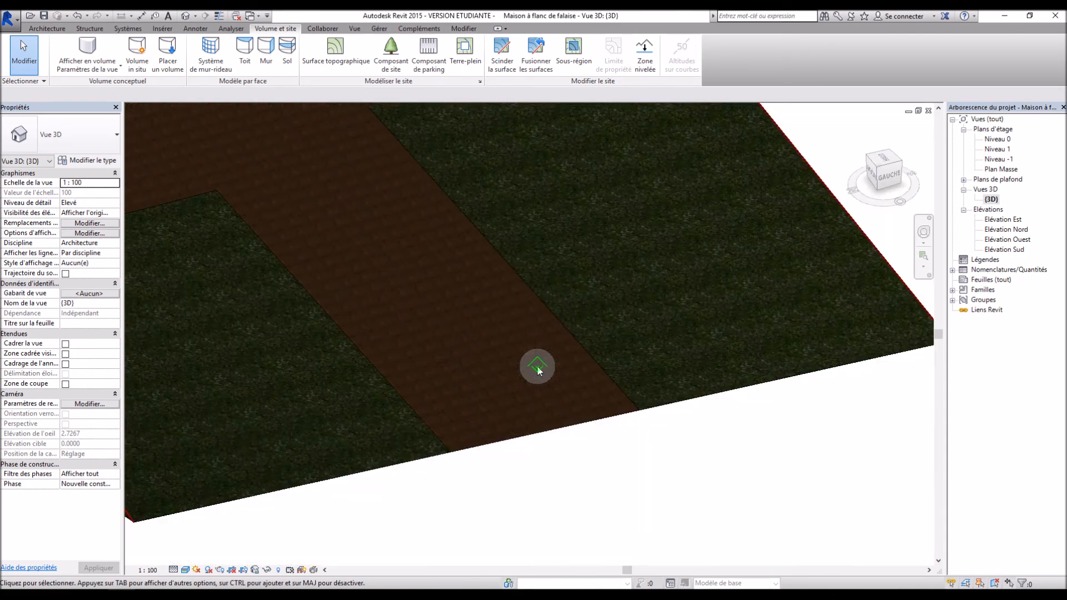
pyautogui.keyDown('shift'); pyautogui.moveTo(541, 369); pyautogui.dragTo(476, 332, button='middle'); pyautogui.keyUp('shift')
pyautogui.keyDown('shift'); pyautogui.moveTo(318, 403); pyautogui.dragTo(585, 292, button='middle'); pyautogui.keyUp('shift')
pyautogui.scroll(-3, 545, 308)
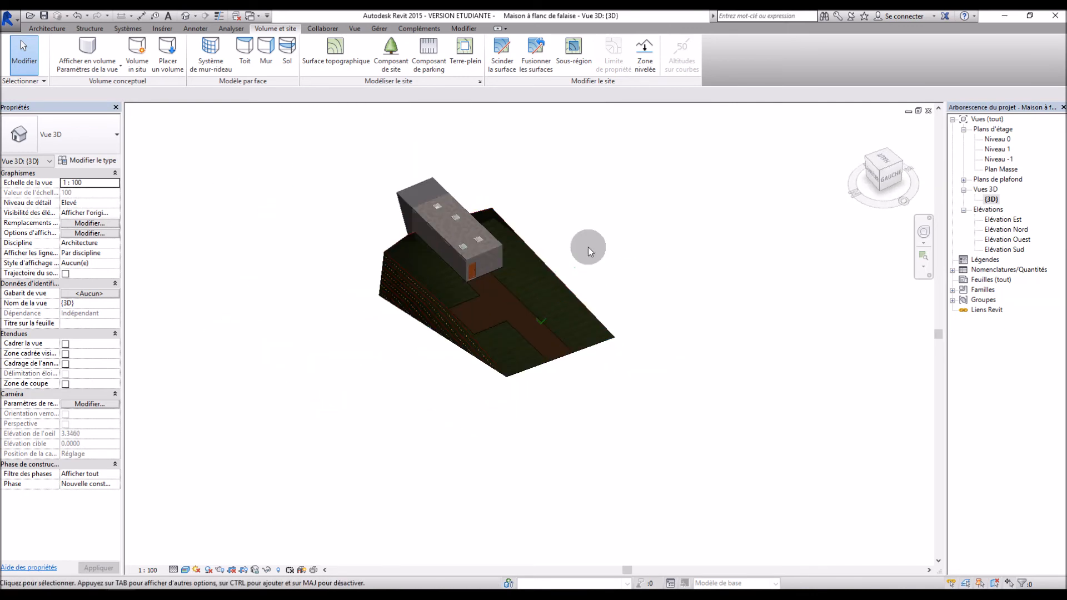
pyautogui.scroll(3, 588, 247)
# Step: Start placing a component and open the Plantes folder of the family library to load a new family
pyautogui.click(47, 28)
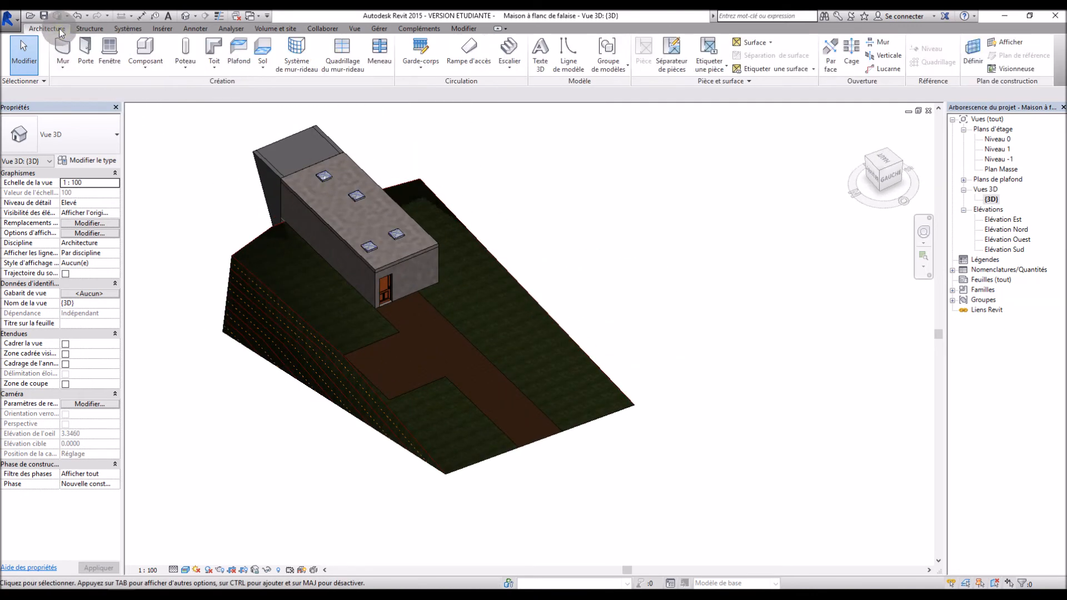
pyautogui.click(90, 30)
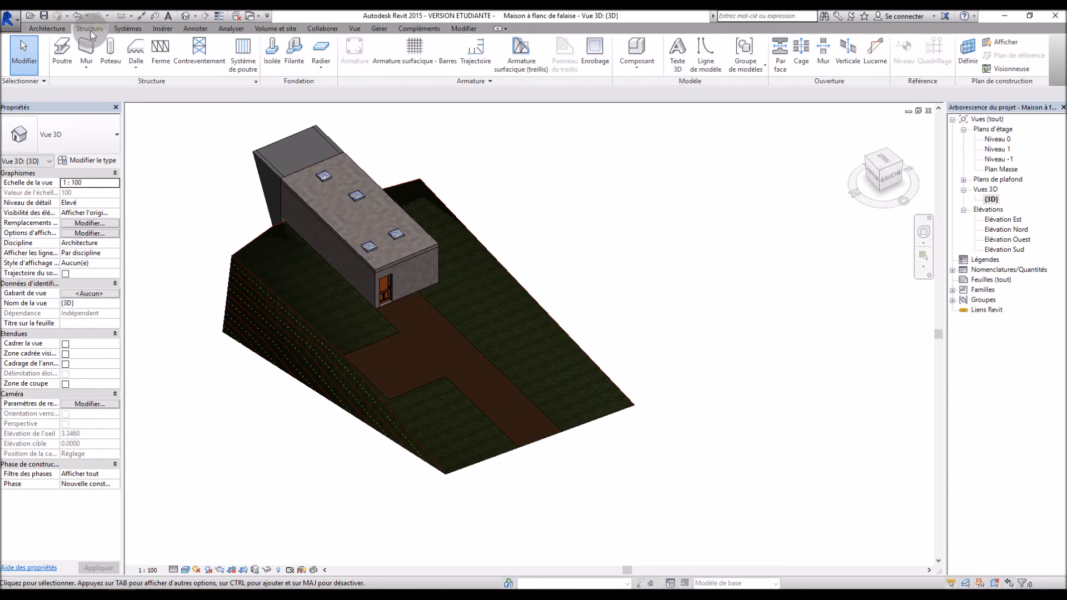
pyautogui.click(128, 29)
pyautogui.click(911, 67)
pyautogui.click(912, 88)
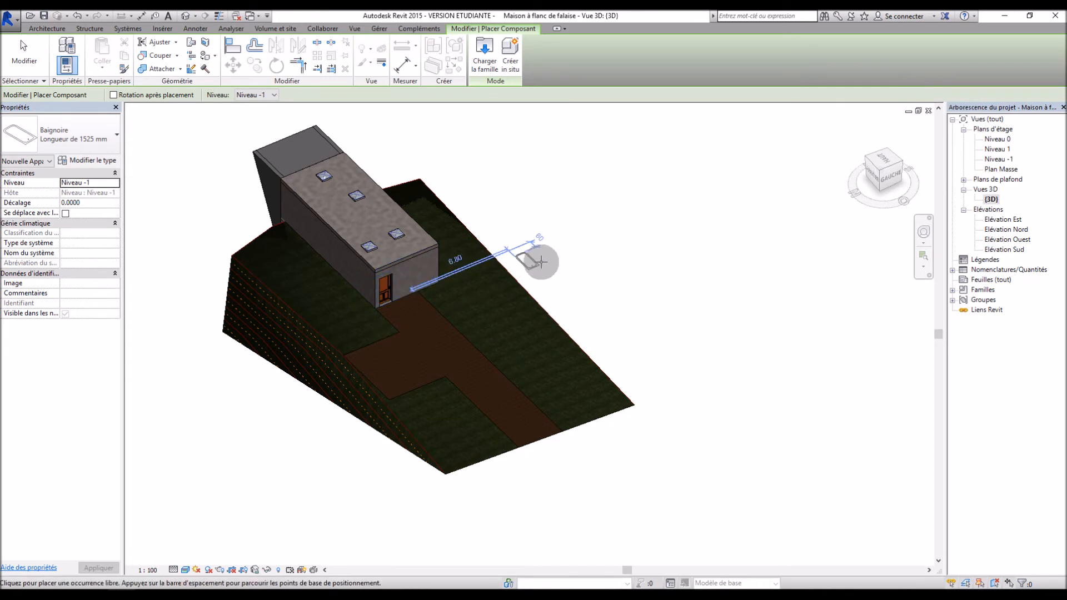
pyautogui.click(87, 161)
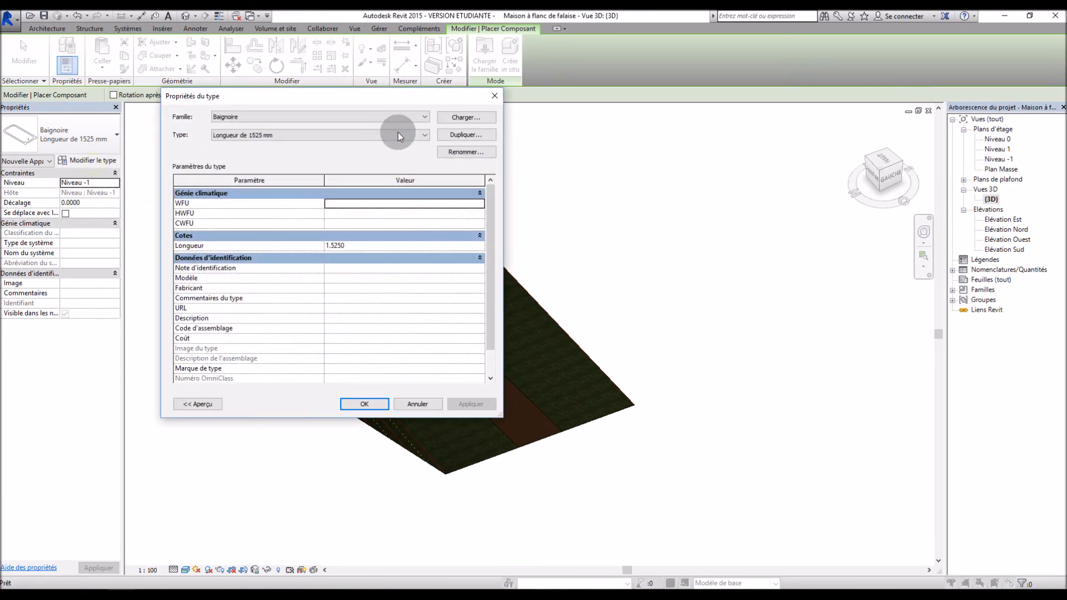
pyautogui.click(466, 117)
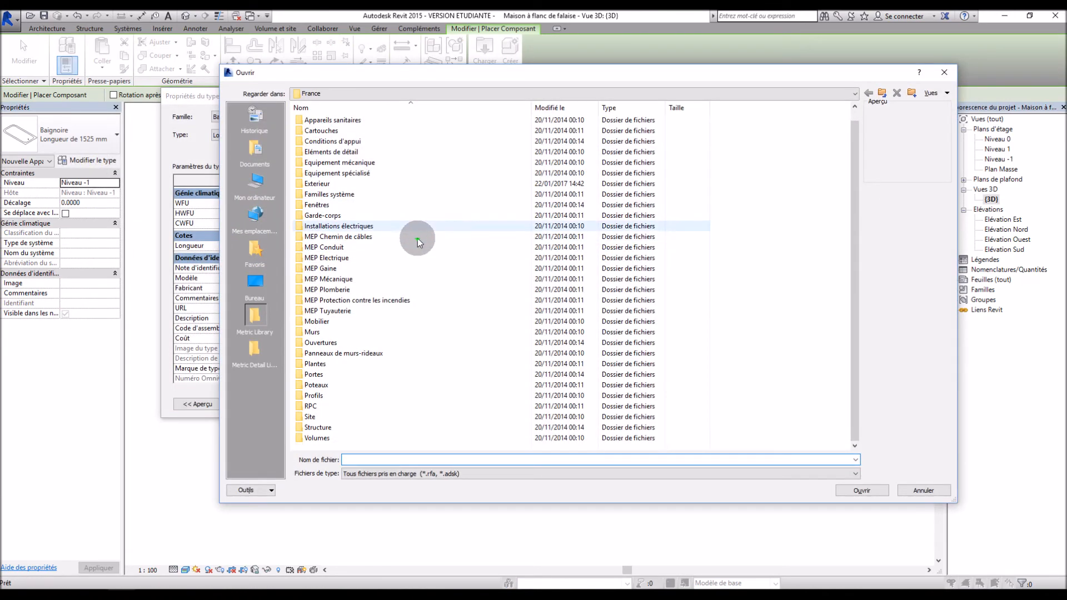
pyautogui.doubleClick(322, 363)
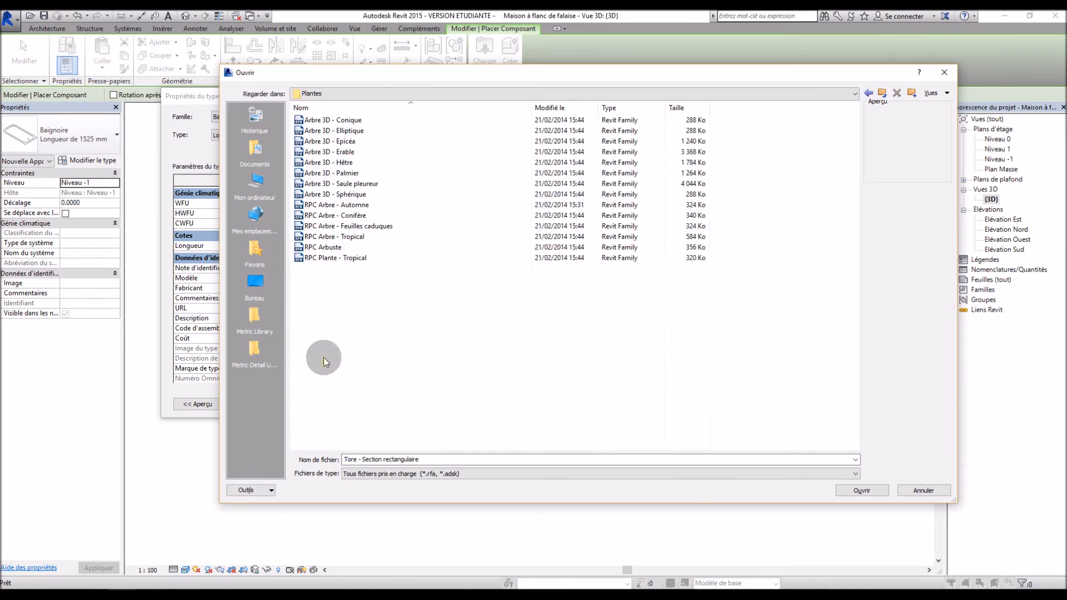
# Step: Examine the previews of the RPC and 3D tree and plant families in the Plantes folder
pyautogui.click(414, 250)
pyautogui.click(371, 237)
pyautogui.click(365, 258)
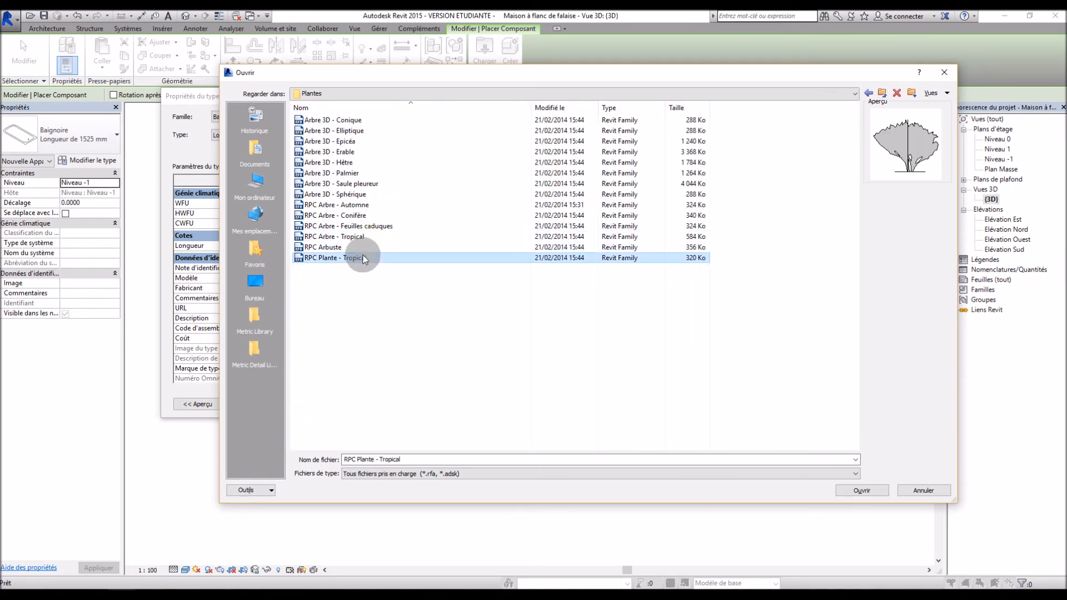
pyautogui.click(366, 226)
pyautogui.click(370, 216)
pyautogui.click(368, 205)
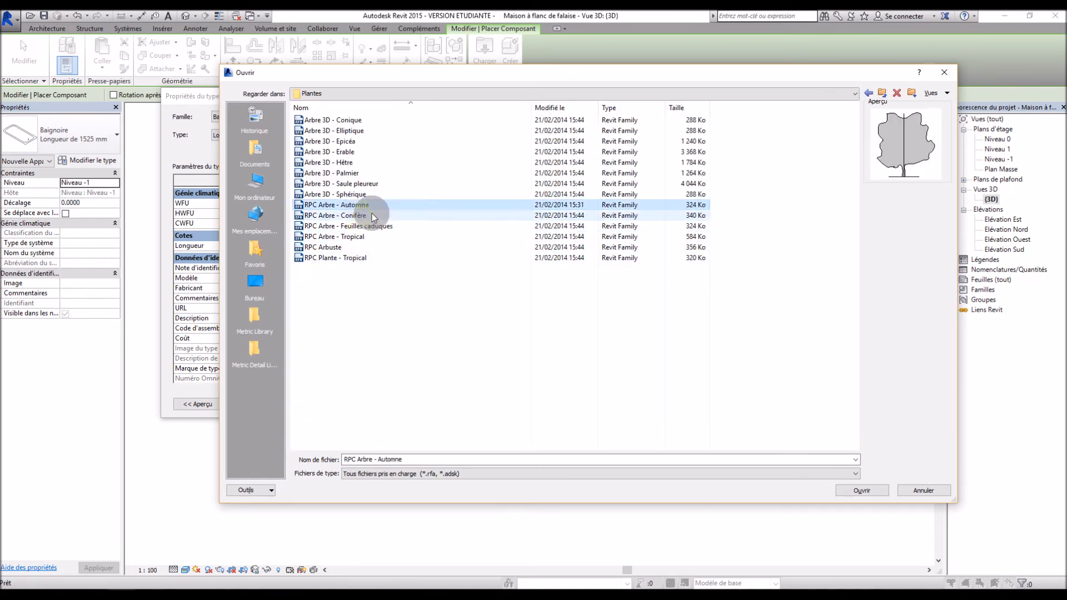
pyautogui.click(361, 195)
pyautogui.click(359, 184)
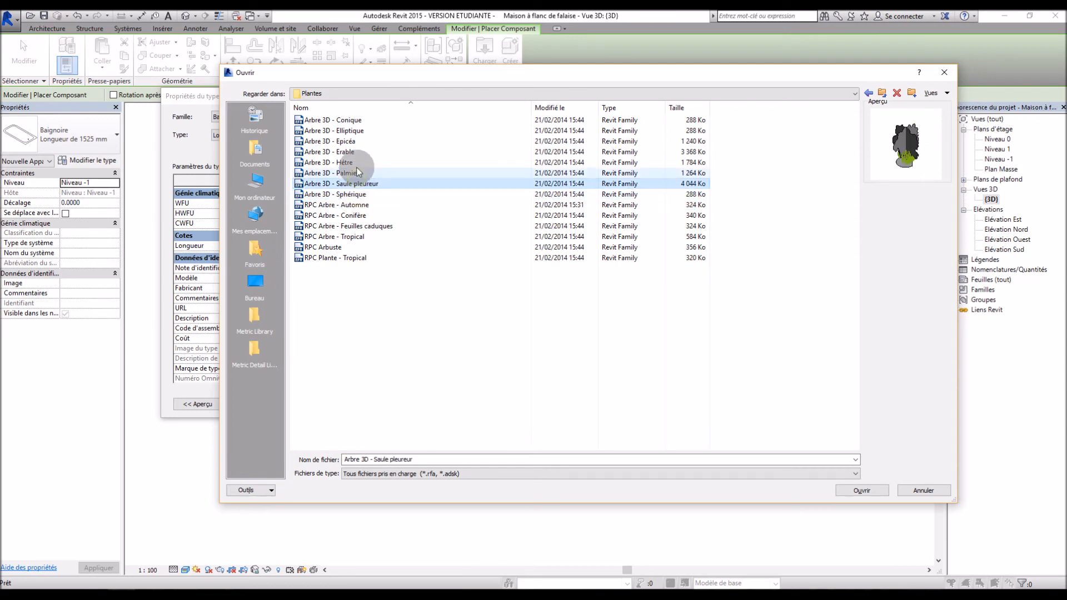
pyautogui.click(355, 164)
pyautogui.click(356, 170)
pyautogui.click(356, 164)
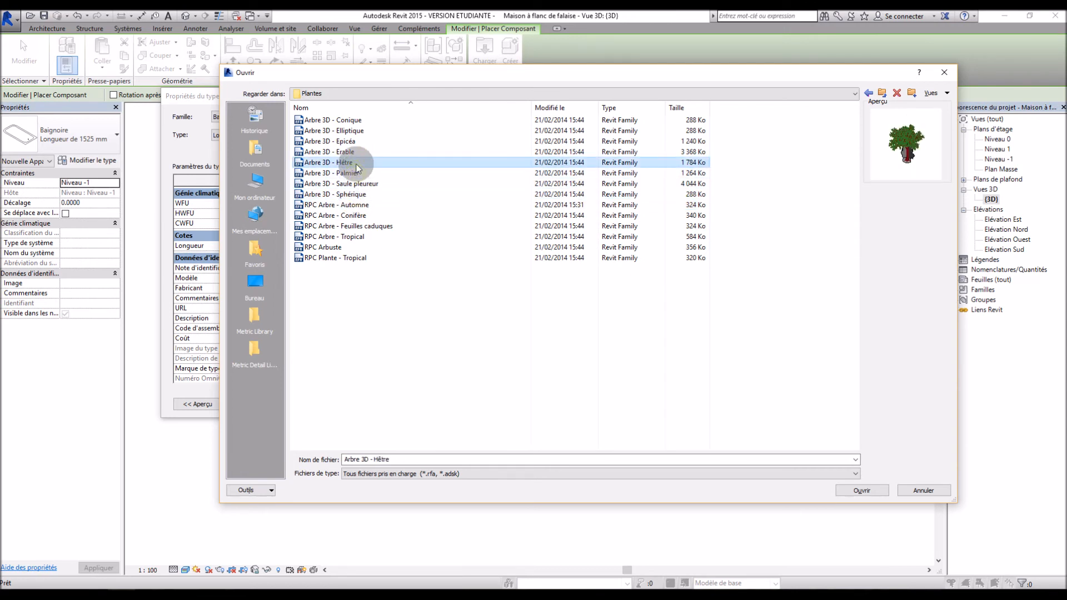
# Step: Load the Arbre 3D - Saule pleureur family and make its 6 m type current for placement
pyautogui.click(358, 184)
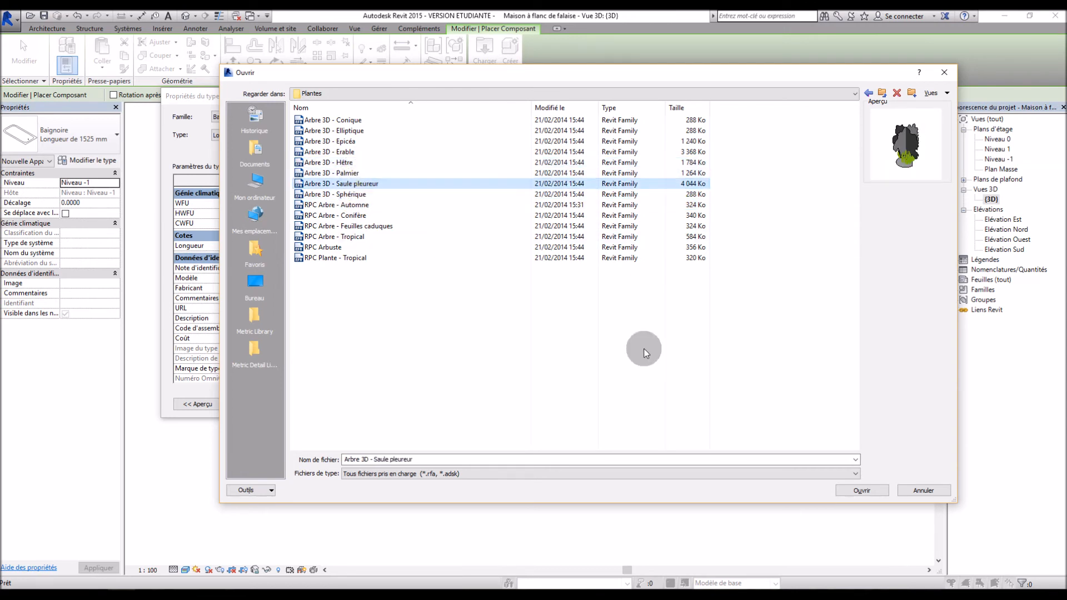
pyautogui.click(859, 491)
pyautogui.click(377, 399)
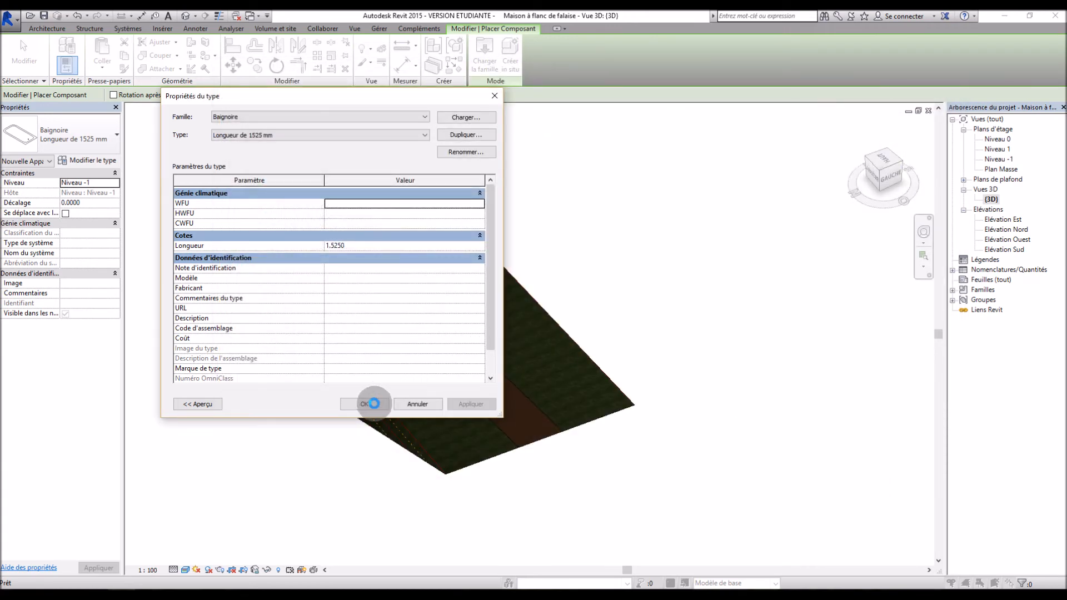
pyautogui.click(373, 405)
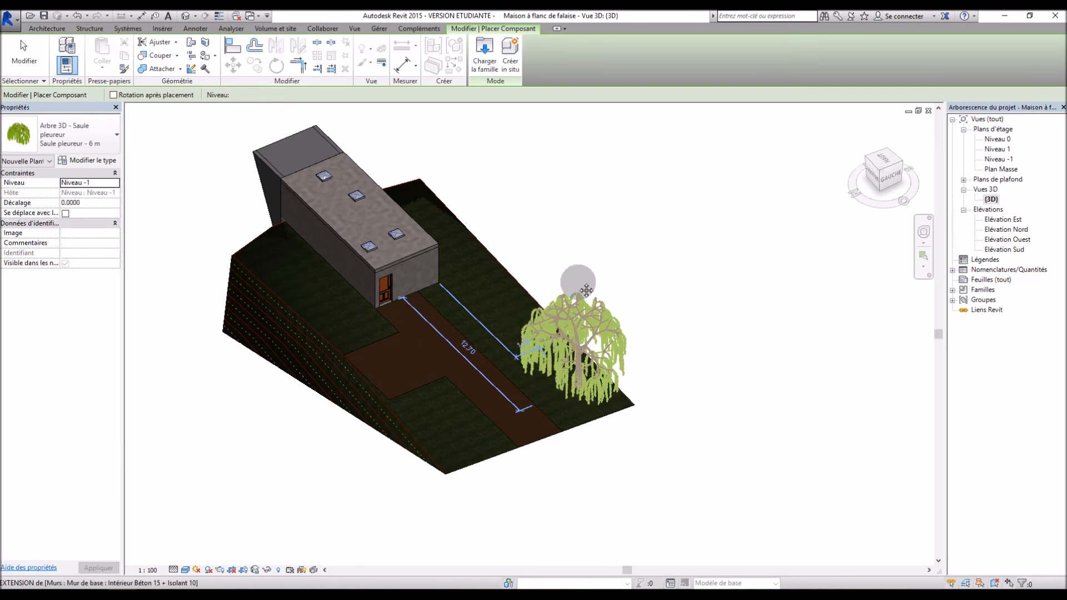
# Step: Place two 6 m weeping willows on the grass beside the driveway, about 12.70 m and 4.70 m out from the house's entrance wall
pyautogui.moveTo(587, 290); pyautogui.dragTo(661, 293, button='middle')
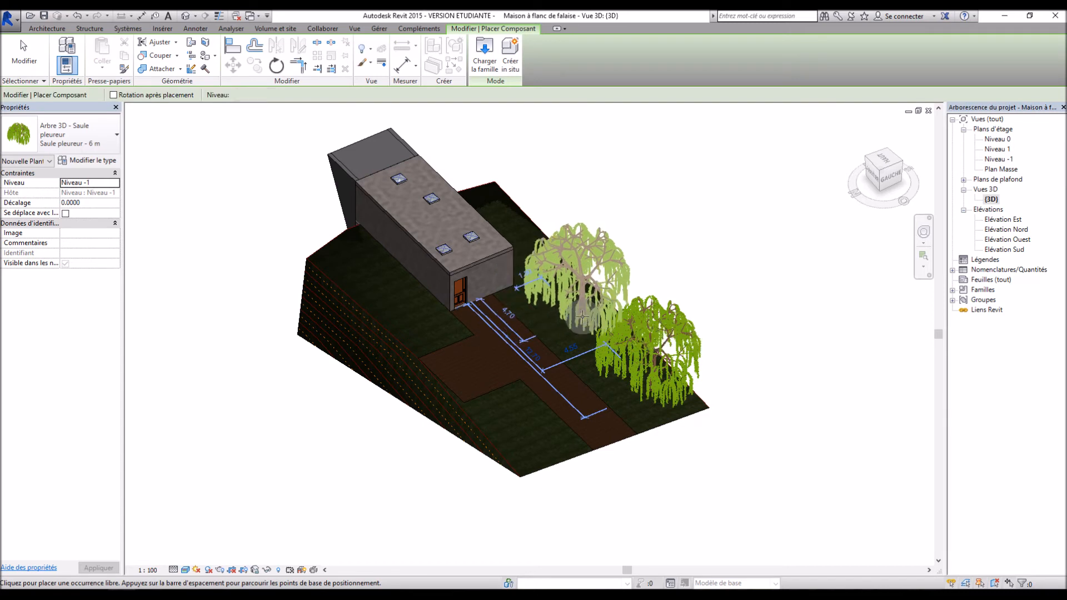
pyautogui.click(582, 317)
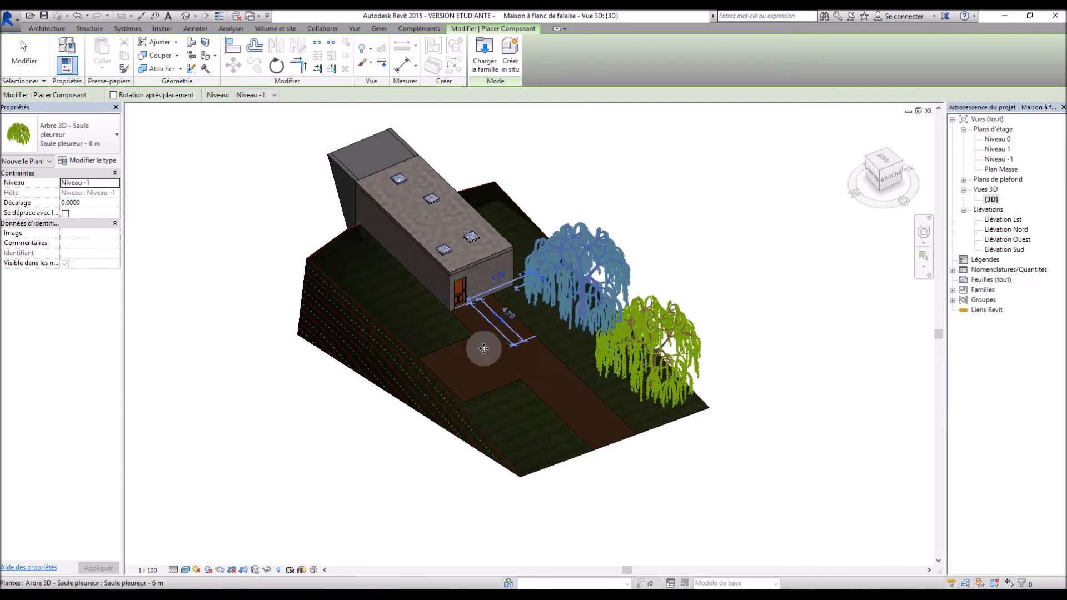
pyautogui.press('Escape')
pyautogui.press('Escape')
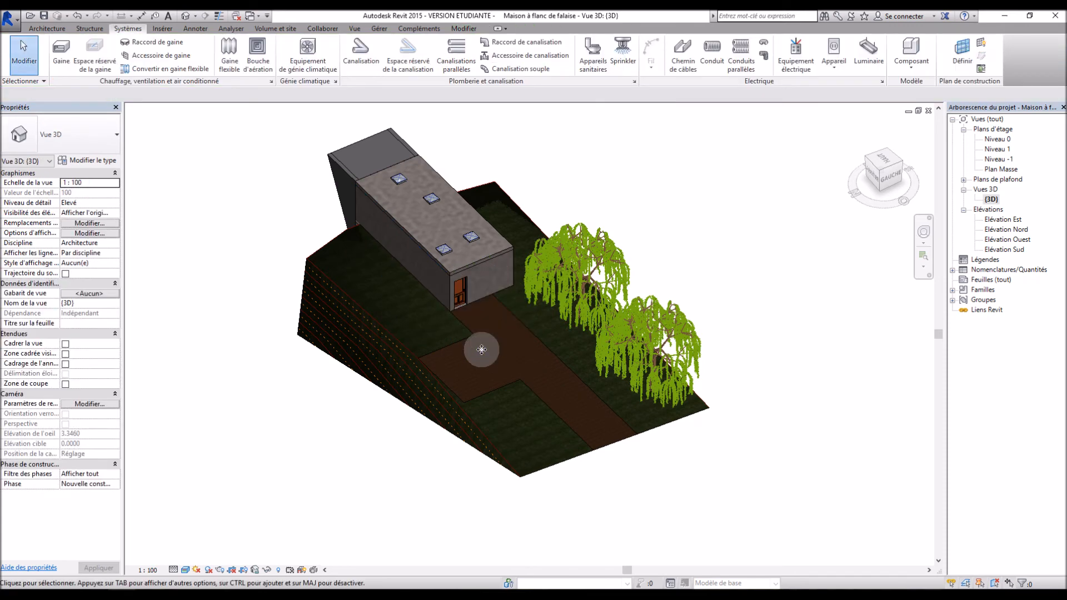
pyautogui.keyDown('shift'); pyautogui.moveTo(767, 422); pyautogui.dragTo(402, 366, button='middle'); pyautogui.keyUp('shift')
pyautogui.keyDown('shift'); pyautogui.moveTo(266, 276); pyautogui.dragTo(438, 362, button='middle'); pyautogui.keyUp('shift')
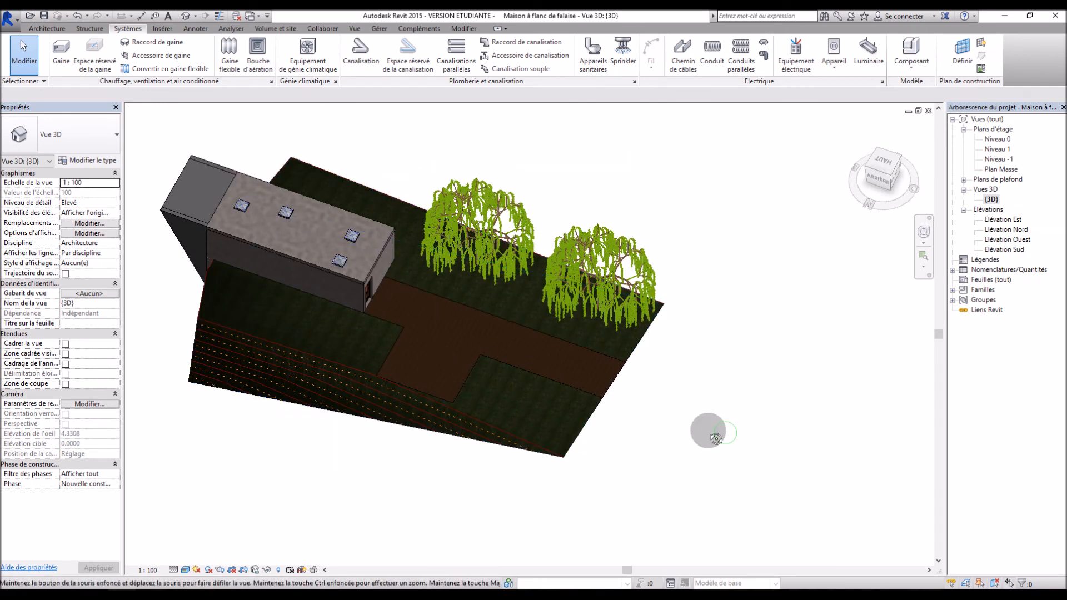
pyautogui.keyDown('shift'); pyautogui.moveTo(726, 432); pyautogui.dragTo(367, 213, button='middle'); pyautogui.keyUp('shift')
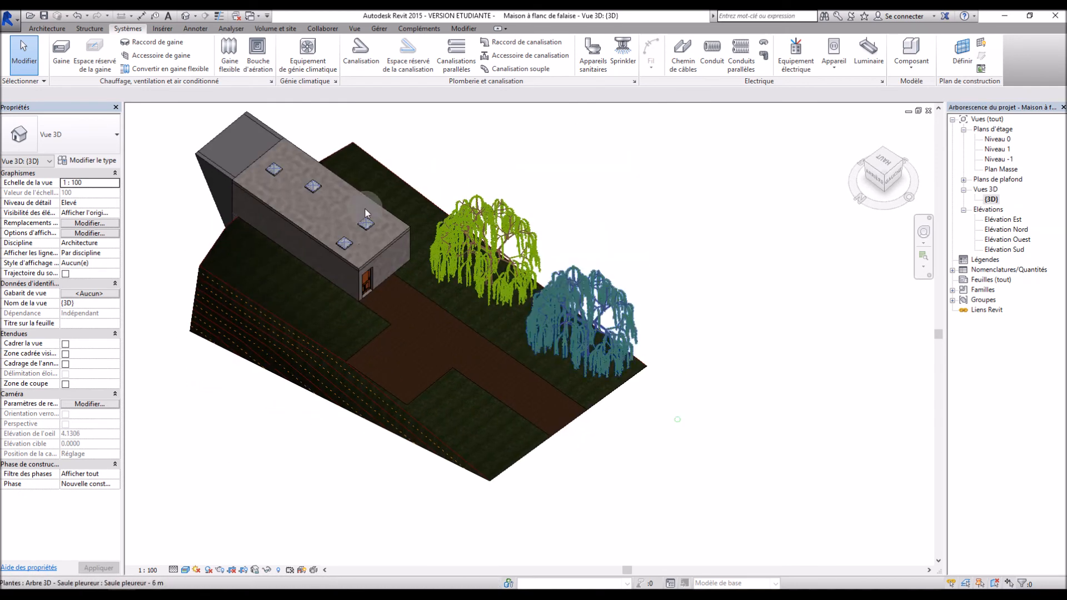
# Step: Start another component and load the 1965_GT_500_ELEANOR_11867 car family from the Exterieur folder of the library
pyautogui.click(912, 55)
pyautogui.click(81, 158)
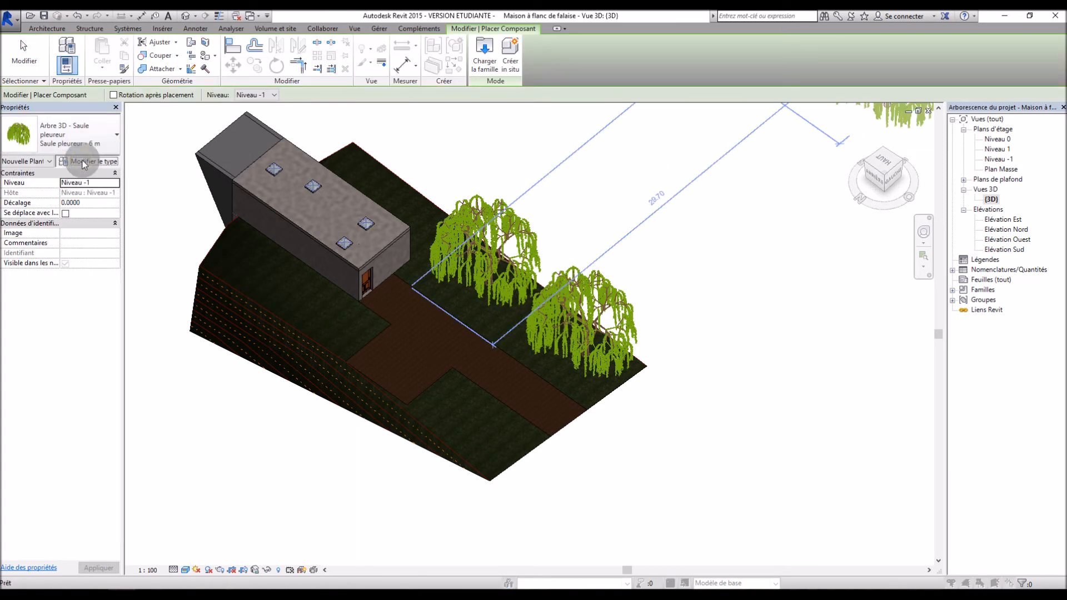
pyautogui.click(488, 116)
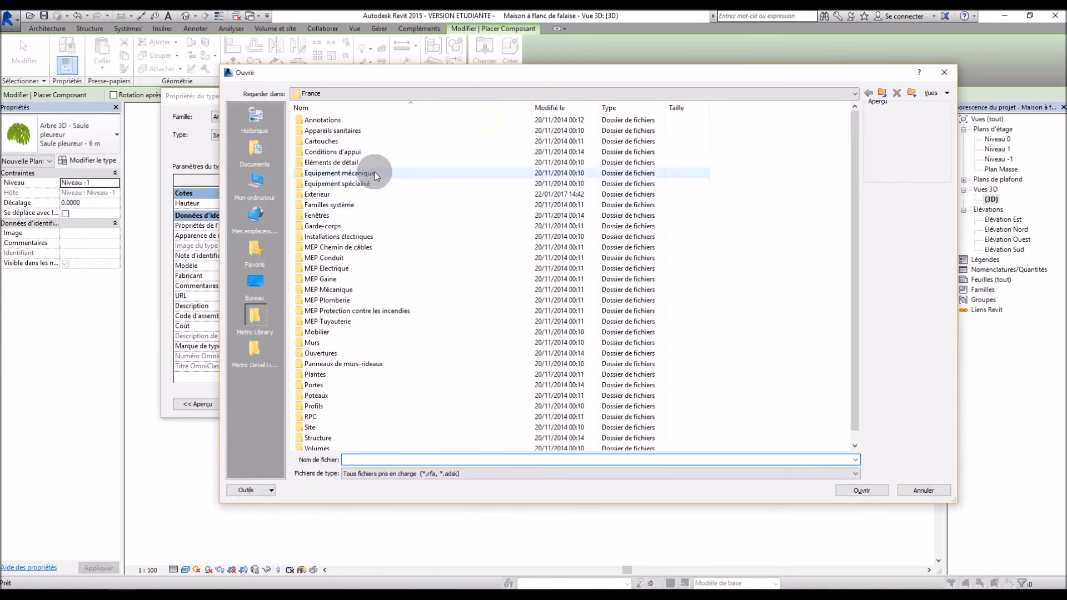
pyautogui.doubleClick(369, 194)
pyautogui.click(354, 120)
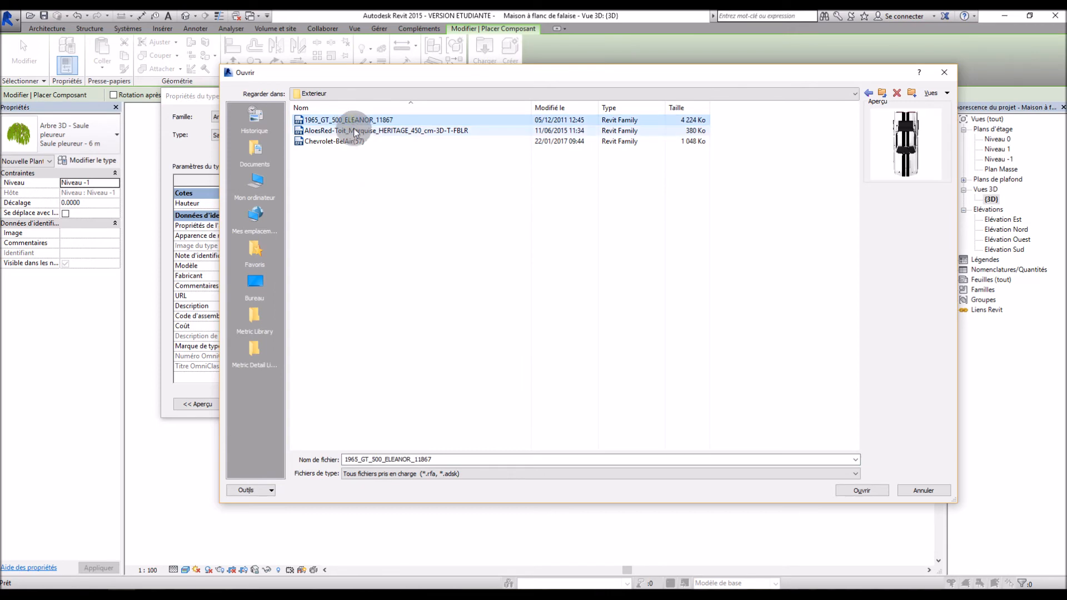
pyautogui.click(856, 490)
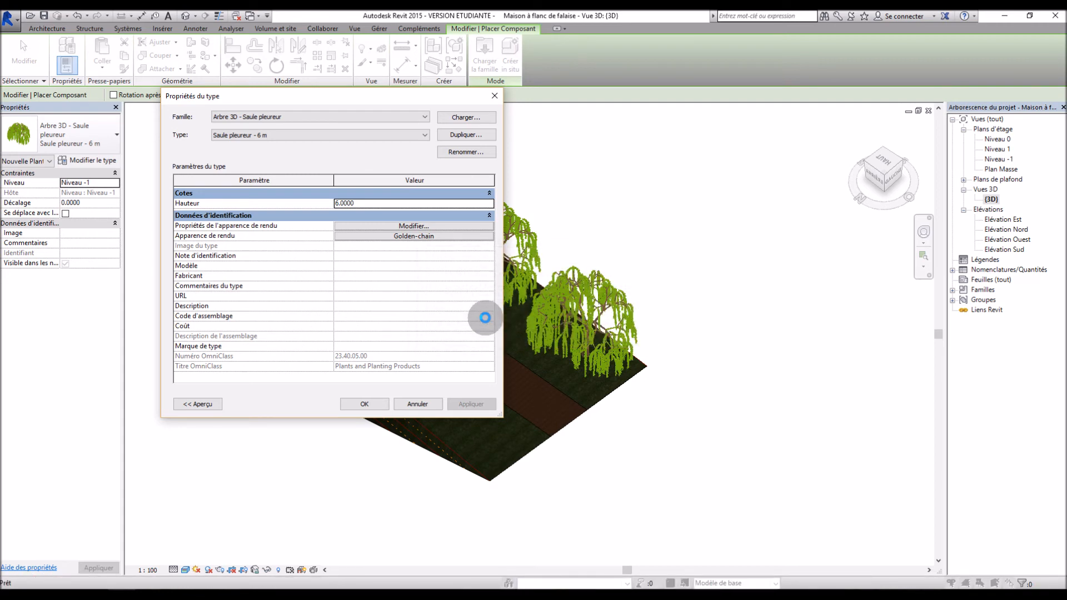
pyautogui.click(368, 404)
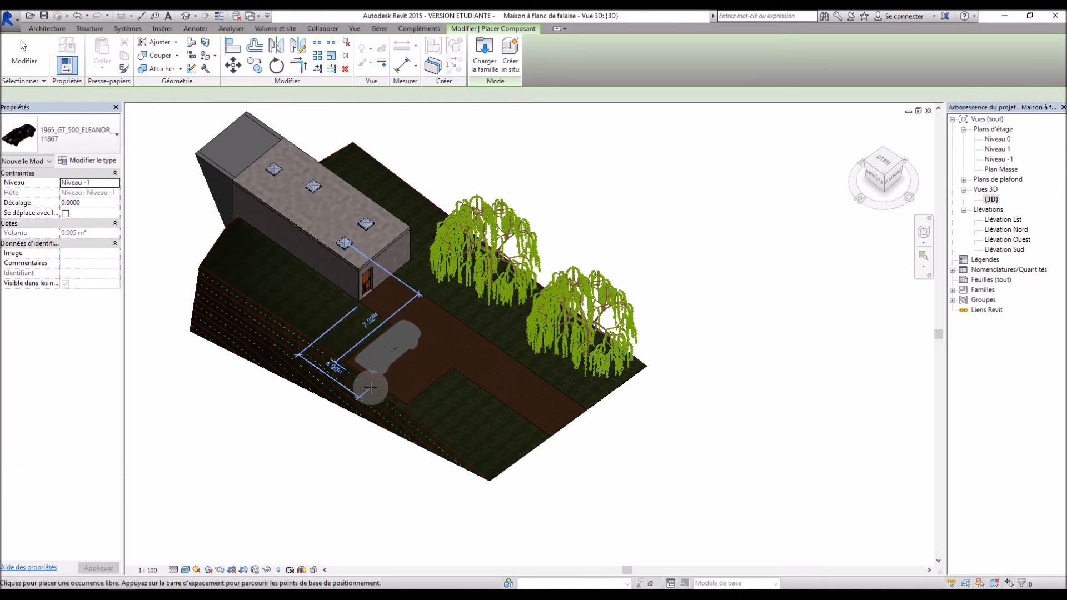
# Step: Place one car on the earth-surfaced parking bay in front of the house and end the placement
pyautogui.click(373, 386)
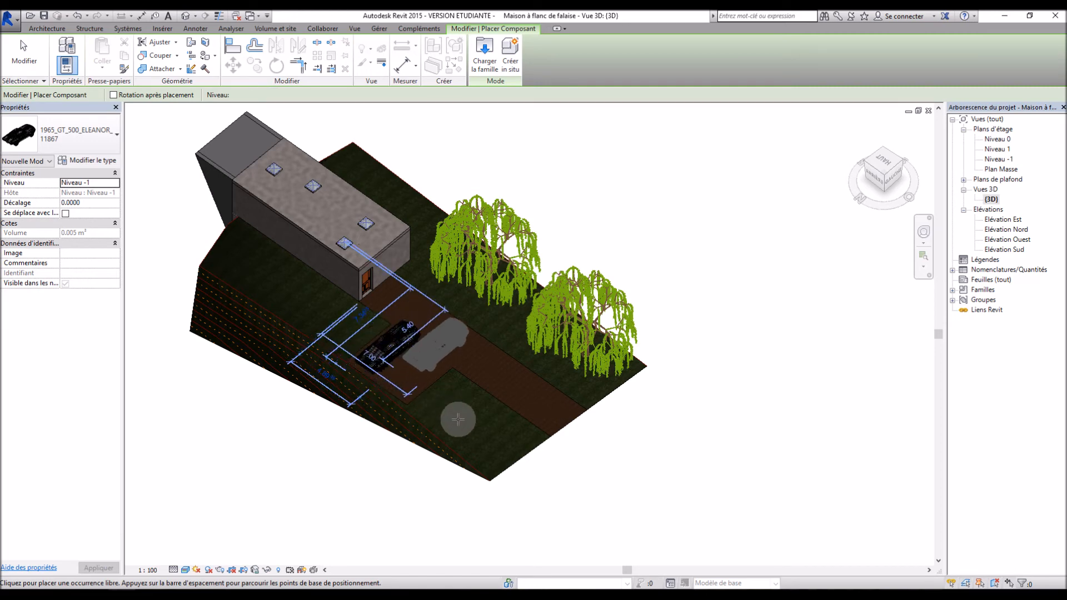
pyautogui.press('Escape')
pyautogui.press('Escape')
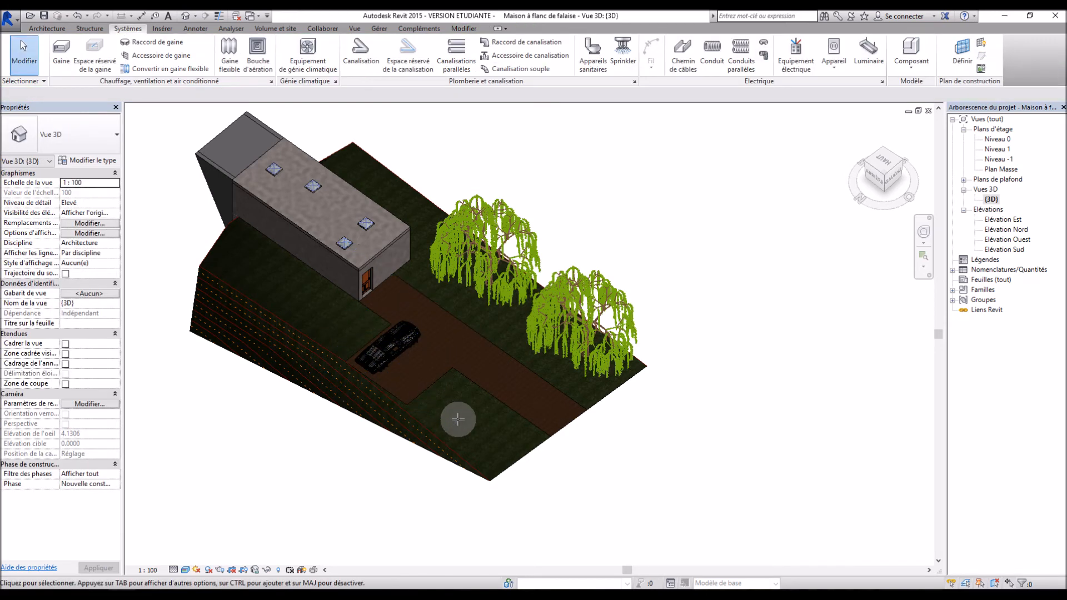
# Step: Select the parked car and apply an offset of 0.5000 to raise it from the ground
pyautogui.scroll(5, 396, 354)
pyautogui.keyDown('shift'); pyautogui.moveTo(721, 421); pyautogui.dragTo(707, 346, button='middle'); pyautogui.keyUp('shift')
pyautogui.click(401, 242)
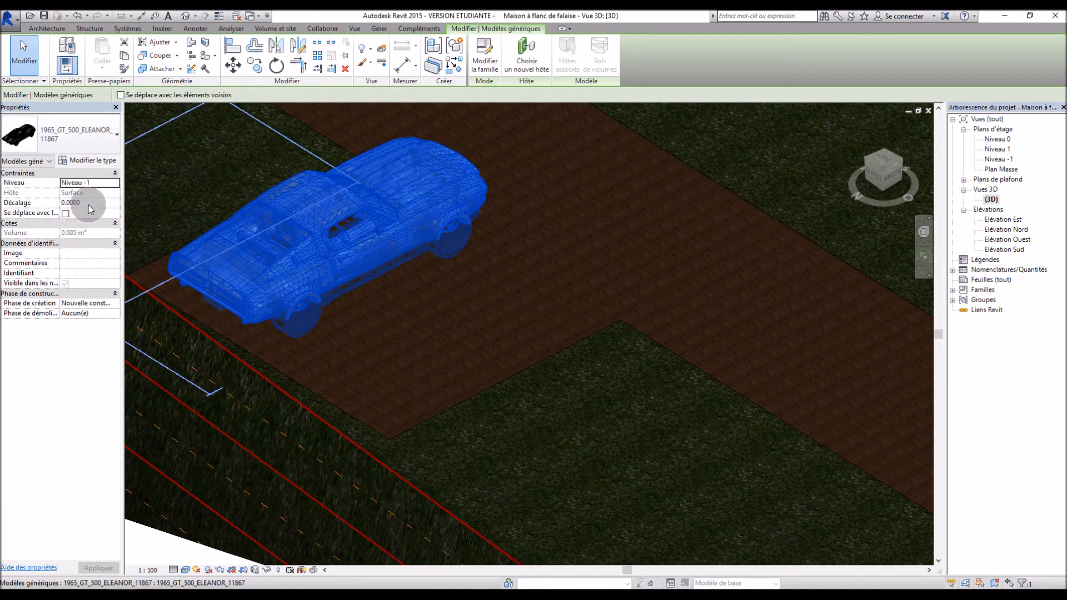
pyautogui.click(90, 204)
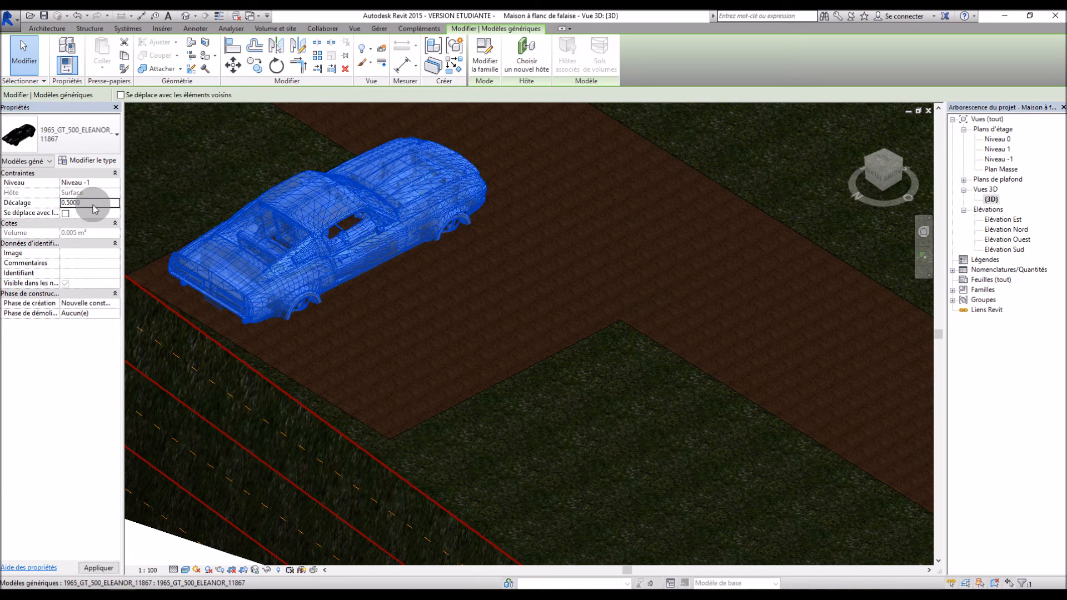
pyautogui.click(94, 568)
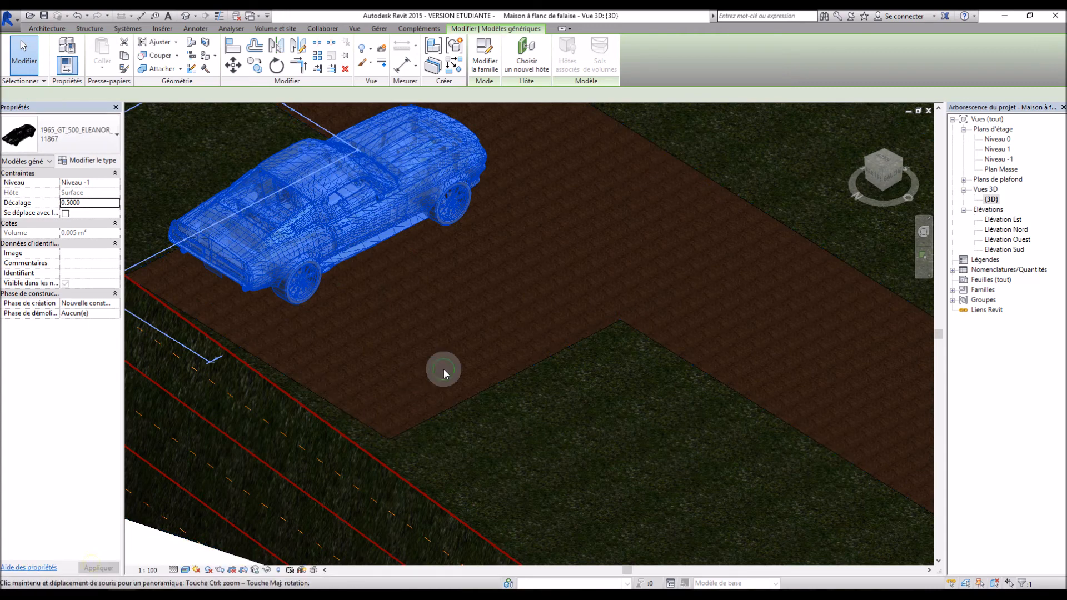
# Step: Set the car's offset to 0.4000 so its wheels sit closer to the driveway surface
pyautogui.keyDown('shift'); pyautogui.moveTo(476, 274); pyautogui.dragTo(547, 197, button='middle'); pyautogui.keyUp('shift')
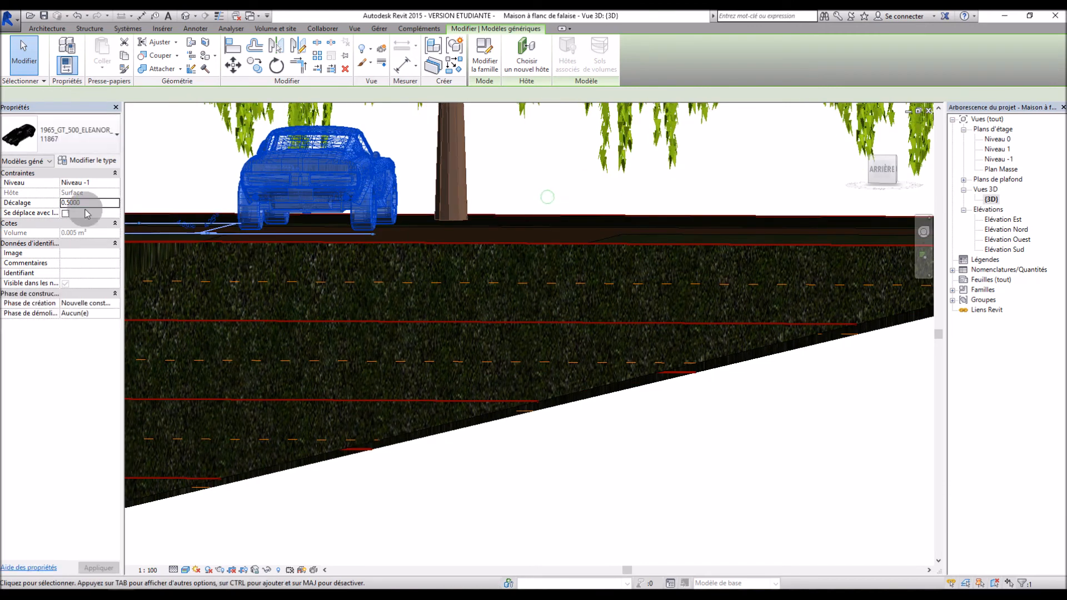
pyautogui.doubleClick(87, 204)
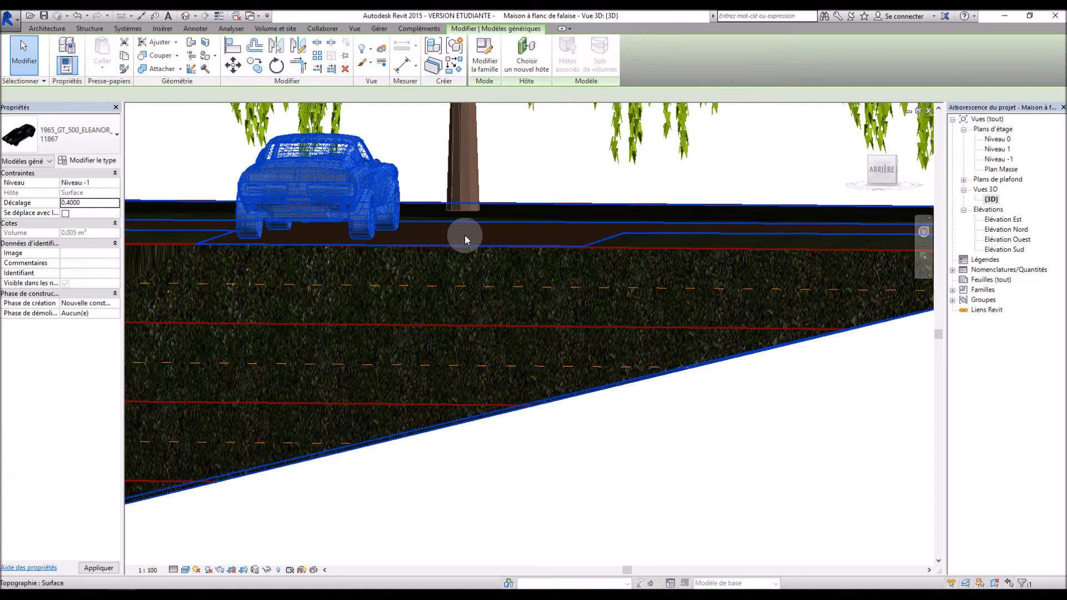
pyautogui.keyDown('shift'); pyautogui.moveTo(465, 236); pyautogui.dragTo(342, 327, button='middle'); pyautogui.keyUp('shift')
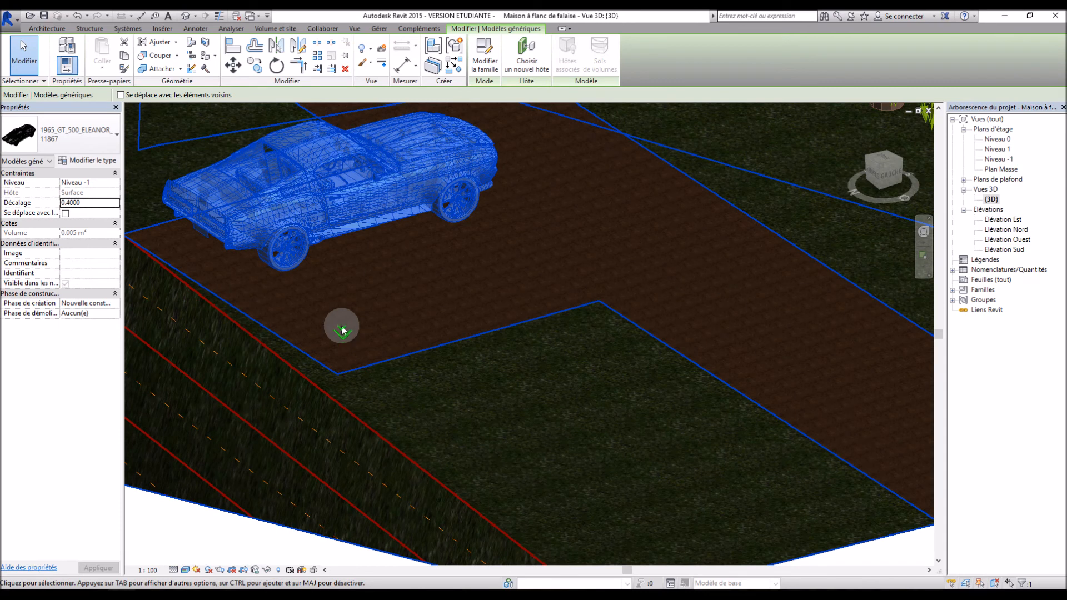
# Step: Deselect the car and open the Niveau -1 floor plan around the small room beside the stairs
pyautogui.scroll(-6, 352, 322)
pyautogui.click(578, 214)
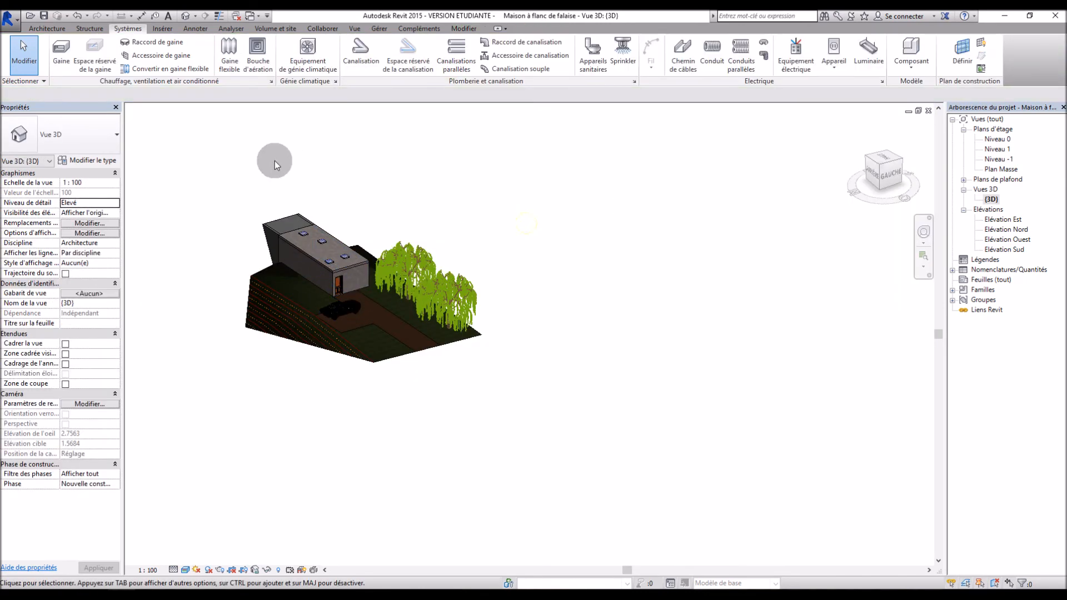
pyautogui.doubleClick(996, 159)
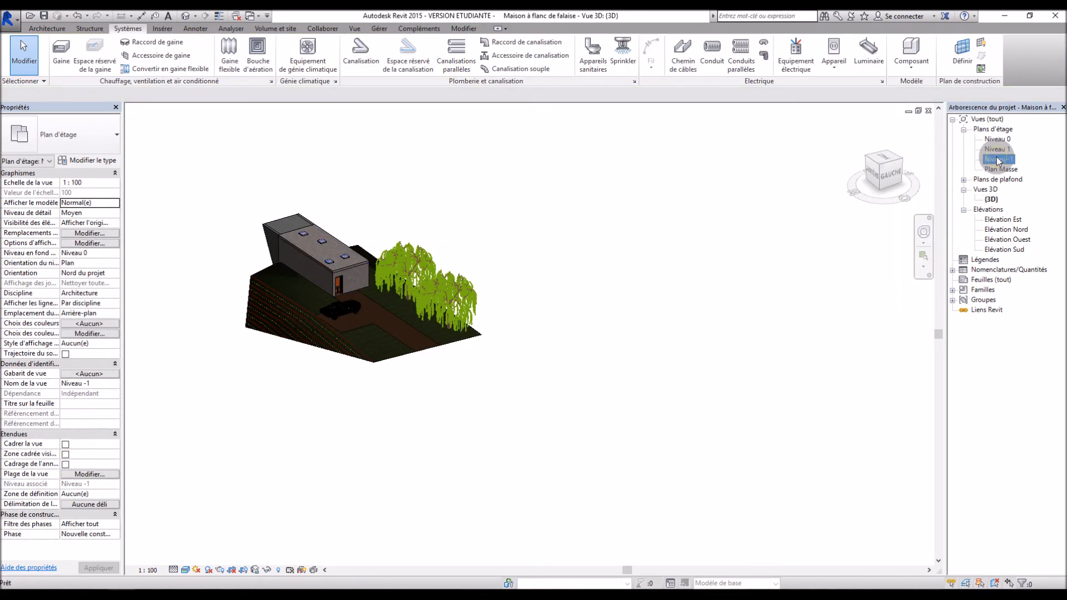
pyautogui.scroll(2, 699, 271)
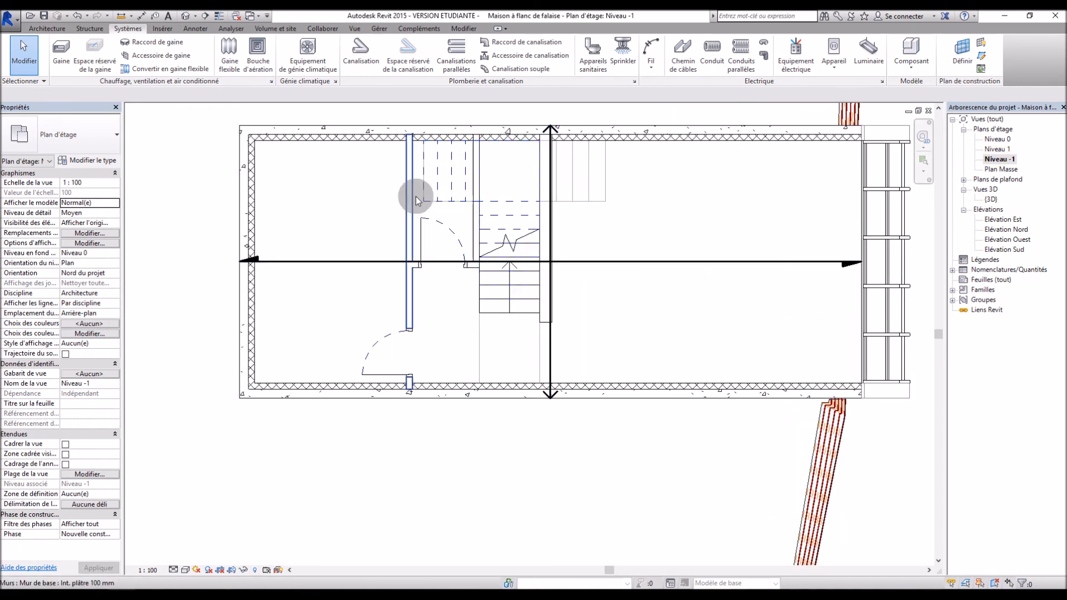
pyautogui.scroll(1, 411, 184)
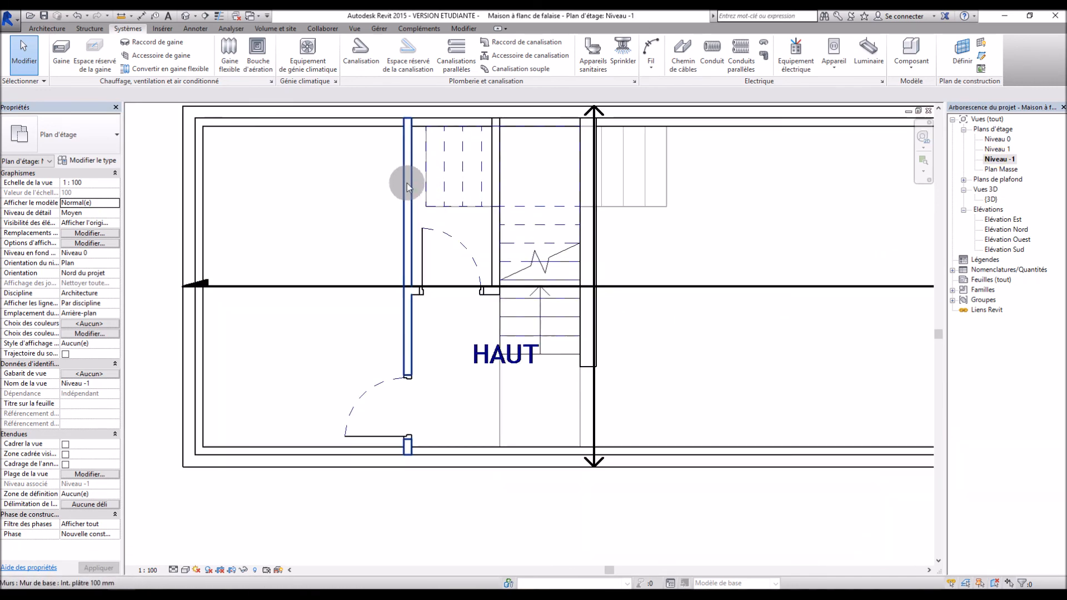
# Step: Start a new component and browse the family library to the WC - Bidets - Urinoirs folder within Appareils sanitaires
pyautogui.click(896, 37)
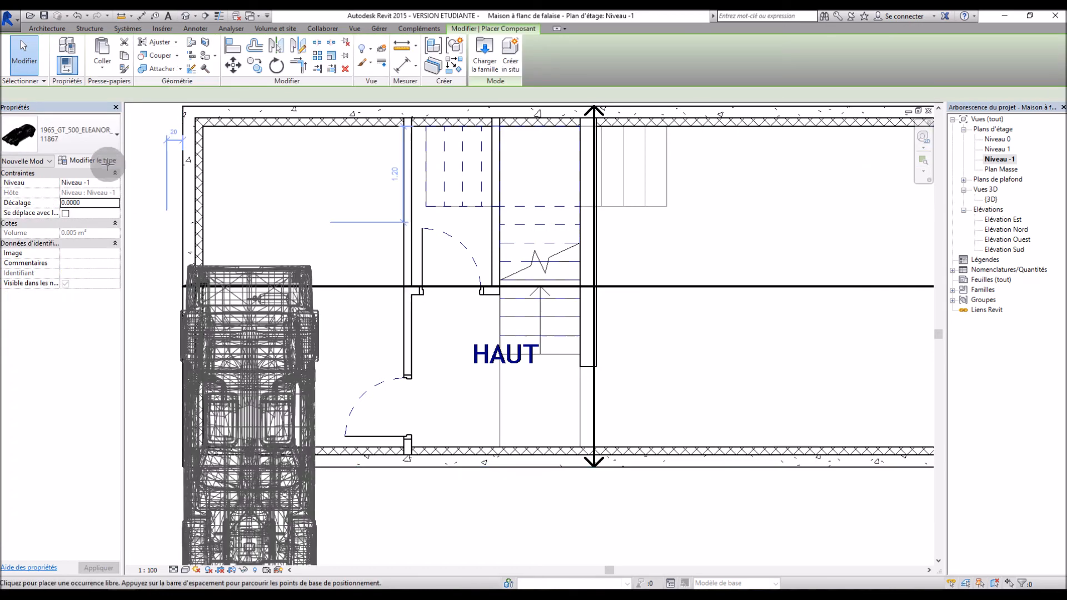
pyautogui.click(107, 162)
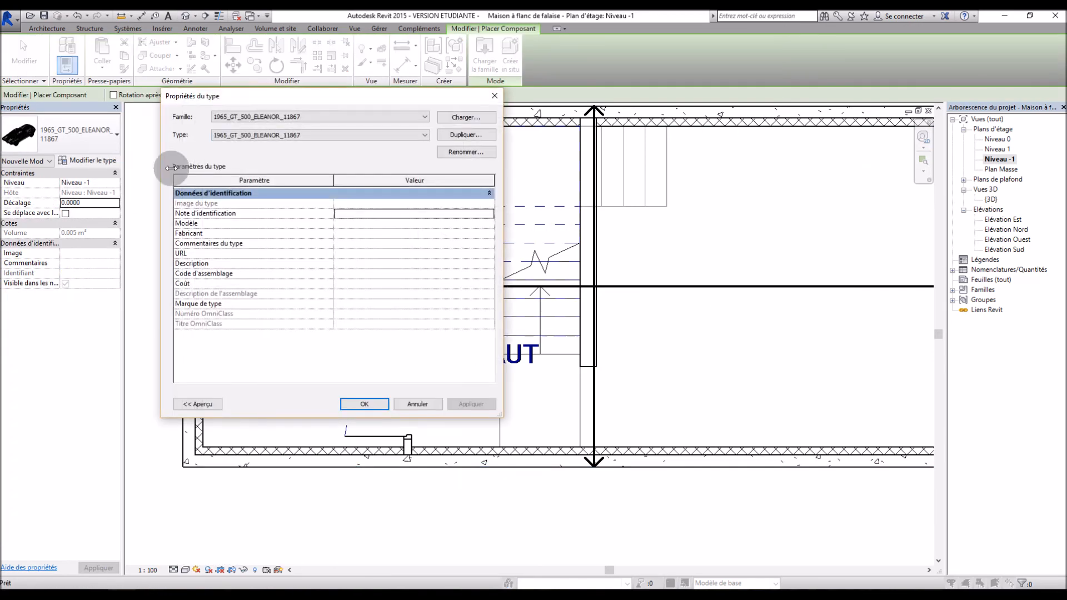
pyautogui.click(470, 118)
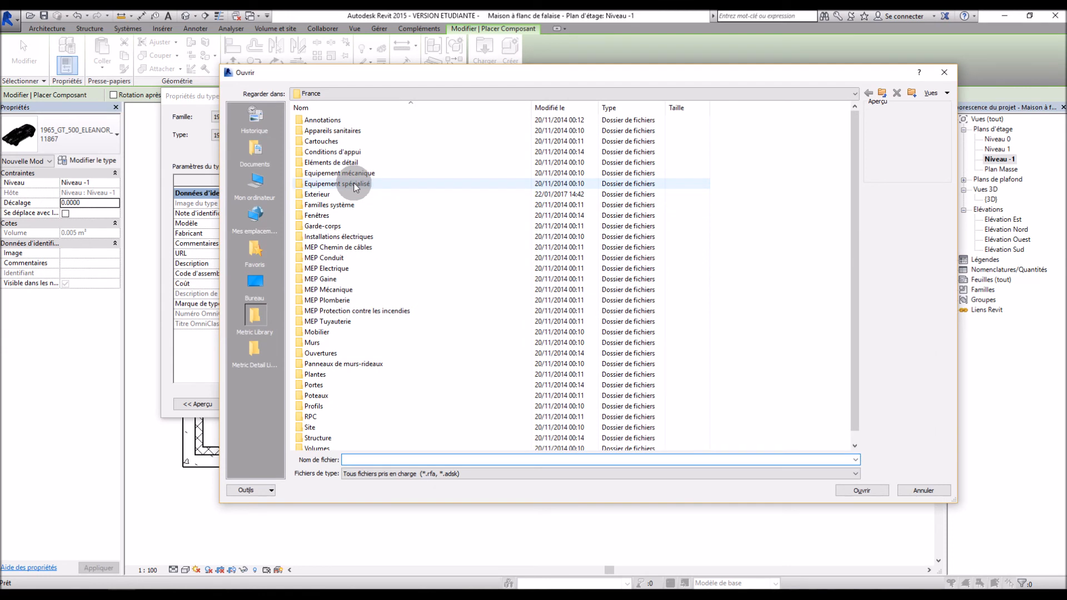
pyautogui.doubleClick(357, 132)
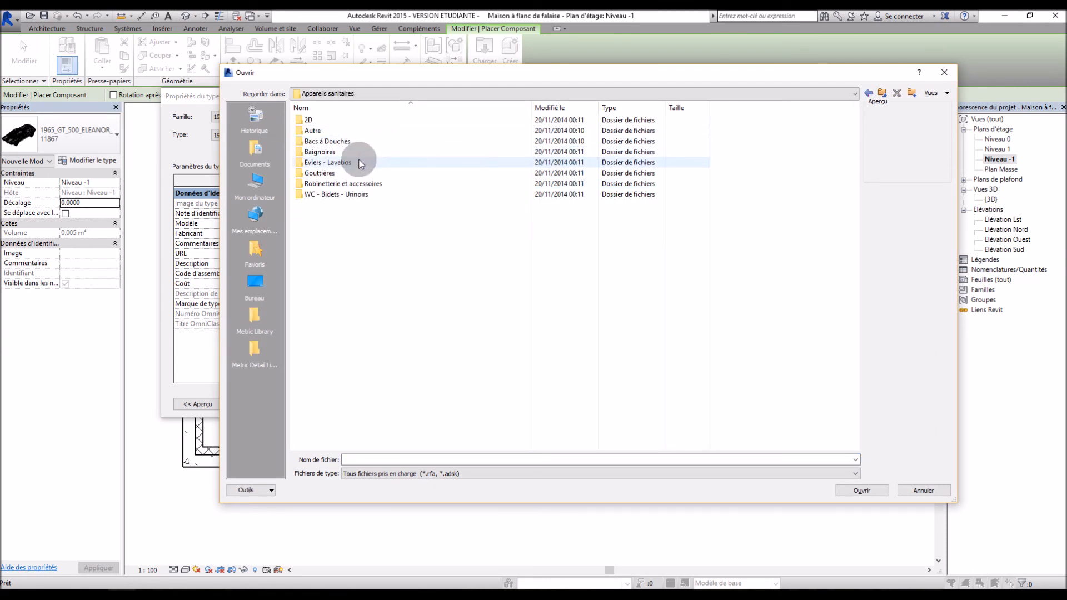
pyautogui.doubleClick(359, 194)
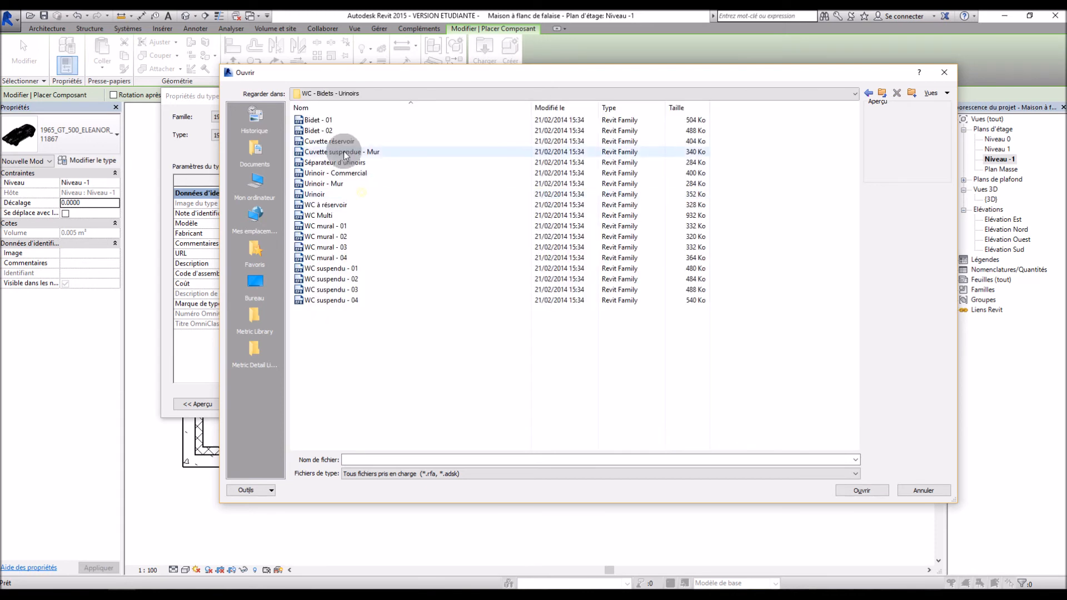
# Step: Preview the sanitary families in the folder and load WC à réservoir as the component to place
pyautogui.click(336, 121)
pyautogui.click(348, 162)
pyautogui.click(348, 174)
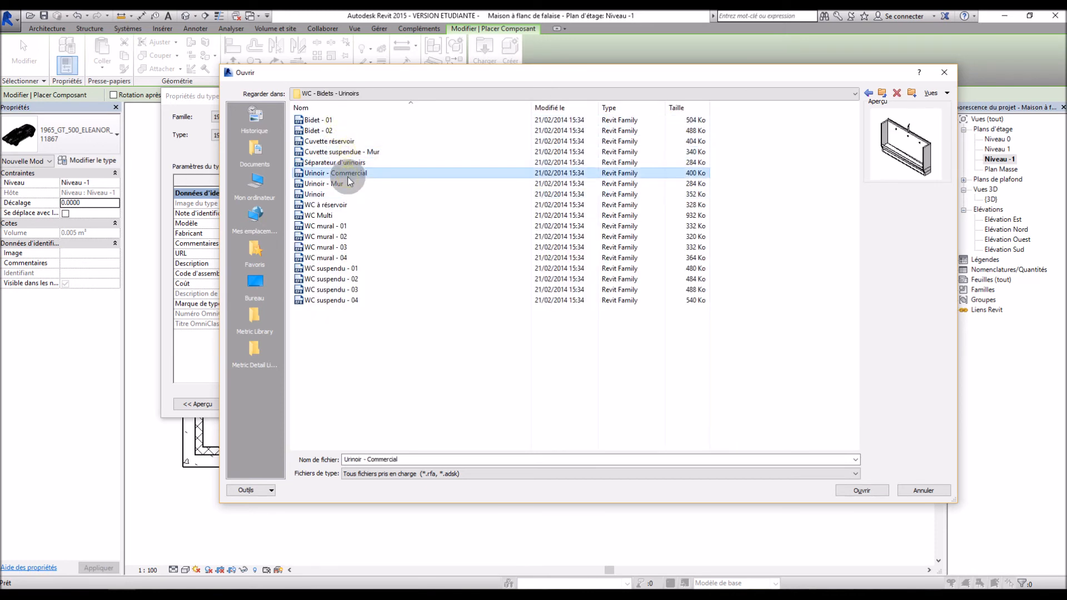
pyautogui.click(346, 194)
pyautogui.click(348, 175)
pyautogui.click(349, 194)
pyautogui.click(348, 207)
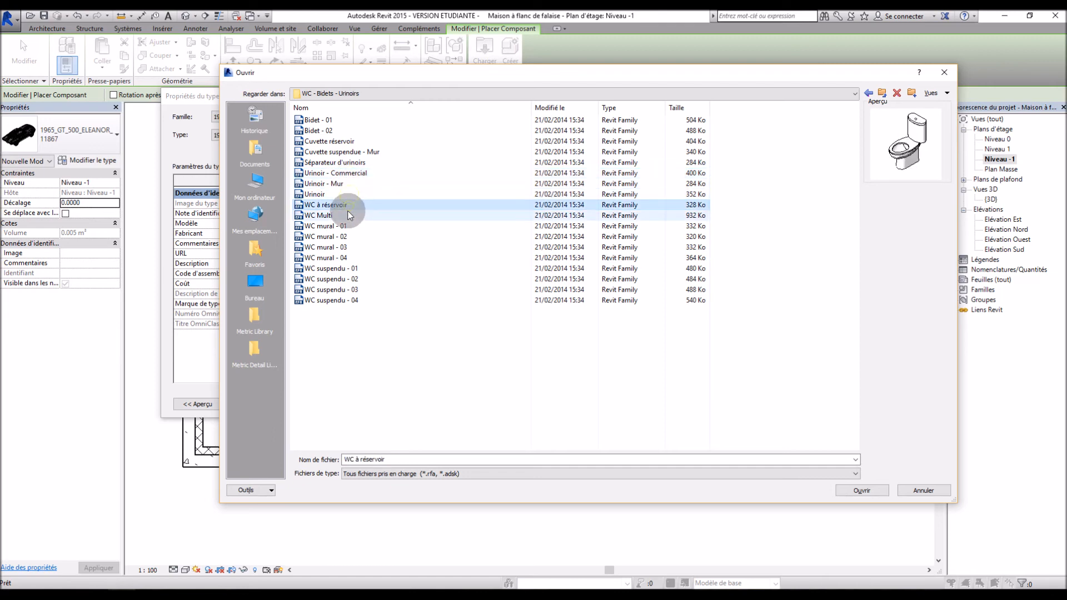
pyautogui.click(346, 215)
pyautogui.click(347, 204)
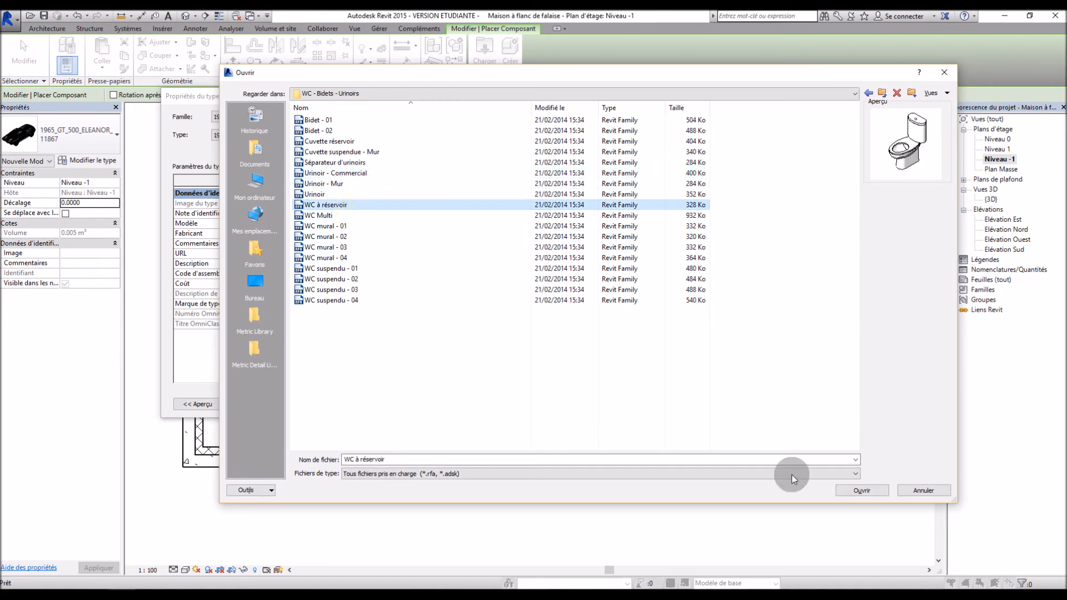
pyautogui.click(862, 490)
pyautogui.click(365, 404)
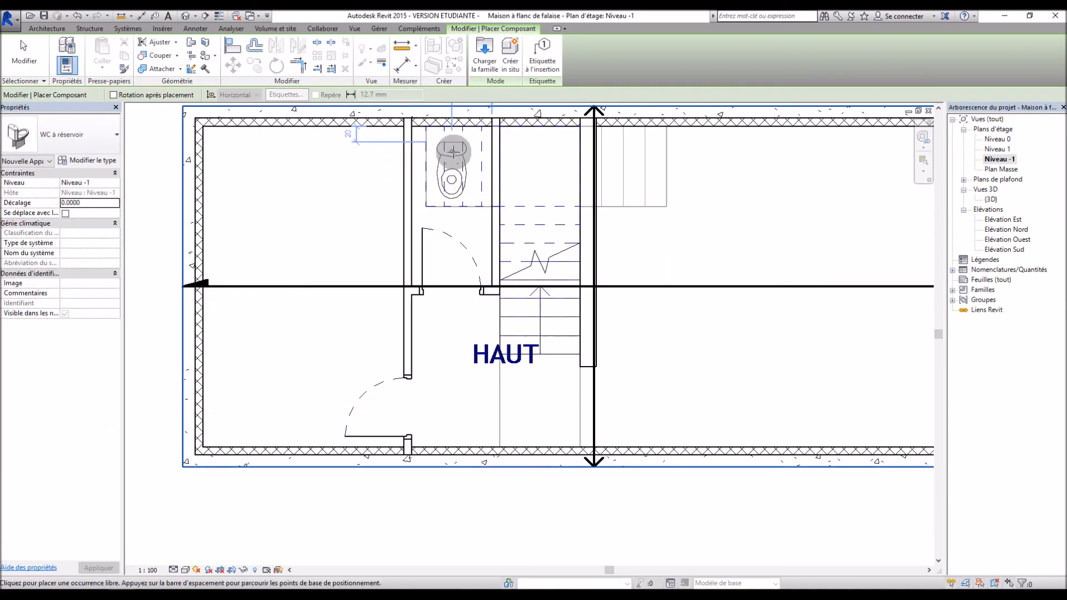
# Step: Place one toilet against the exterior wall of the small room beside the stairs and end the placement
pyautogui.click(452, 143)
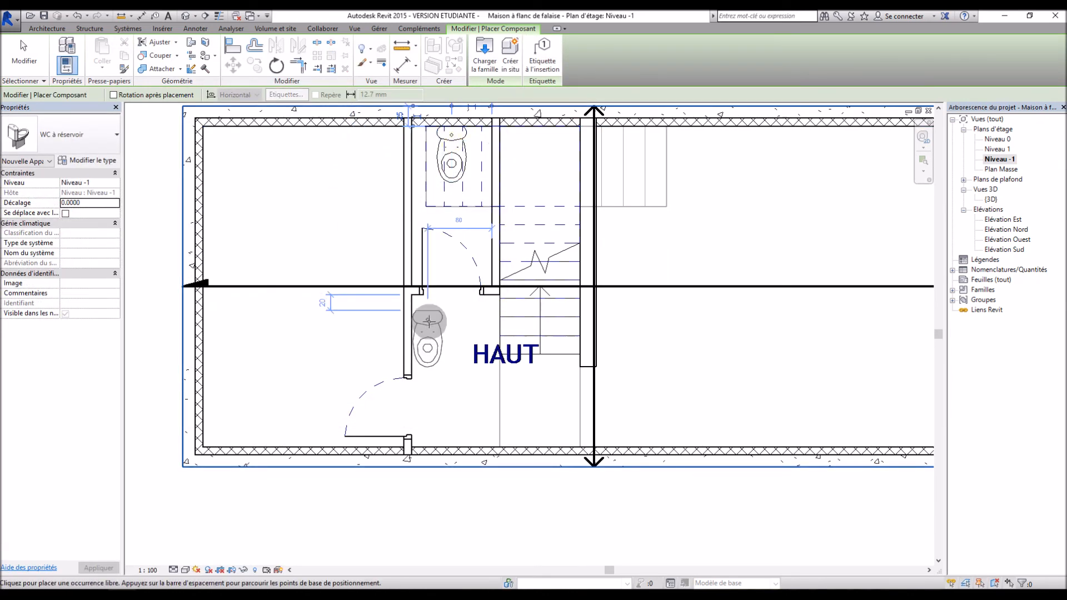
pyautogui.press('Escape')
pyautogui.scroll(-3, 367, 321)
pyautogui.scroll(4, 261, 308)
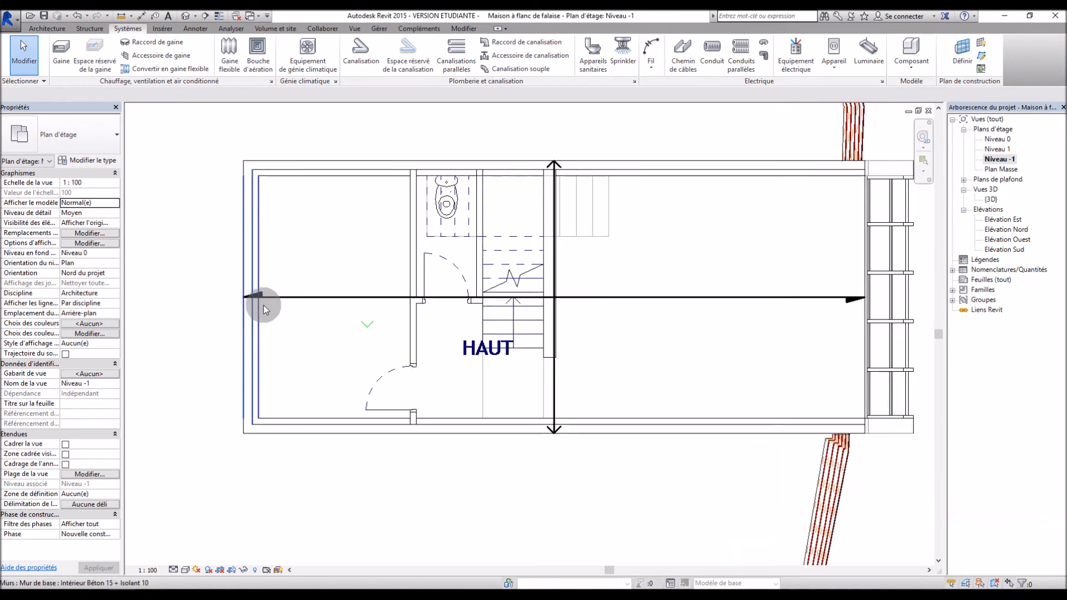
pyautogui.scroll(-4, 299, 348)
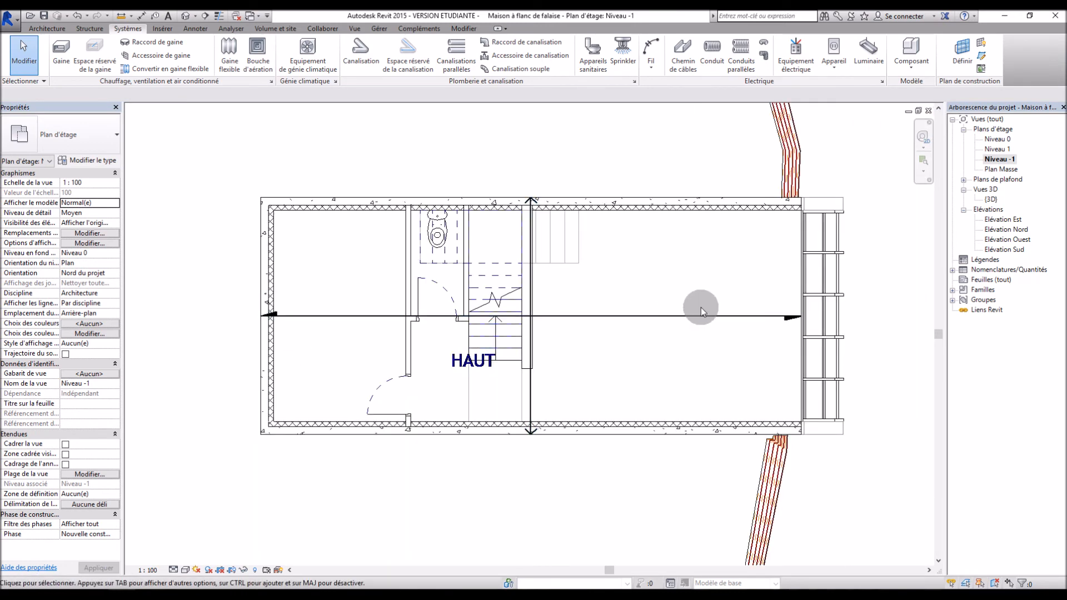
# Step: Open the 3D view and examine the house, terrain, trees and parked car from the cliff side
pyautogui.click(986, 201)
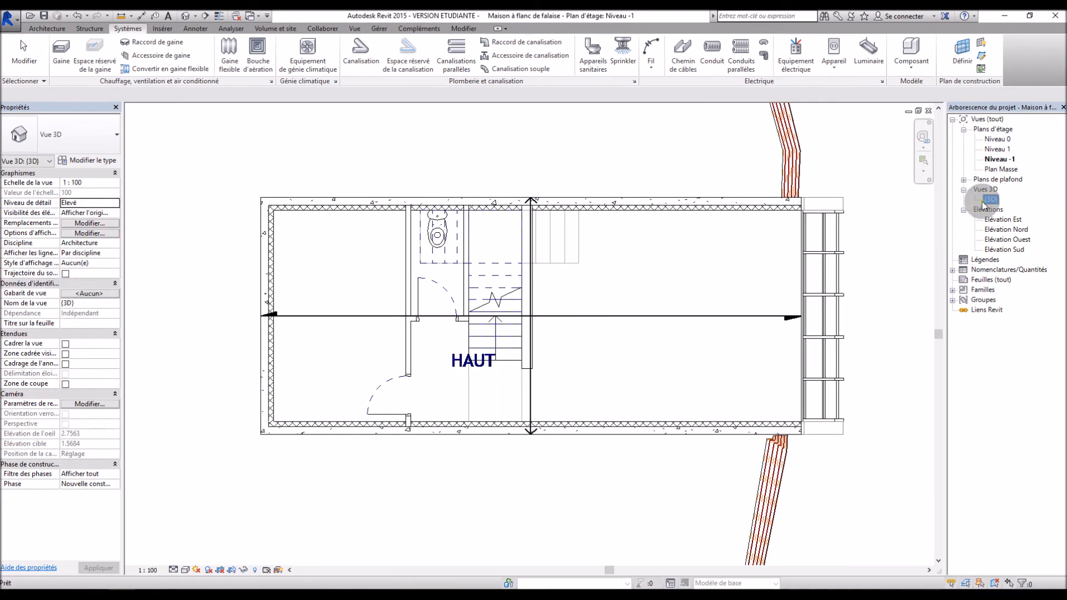
pyautogui.doubleClick(993, 200)
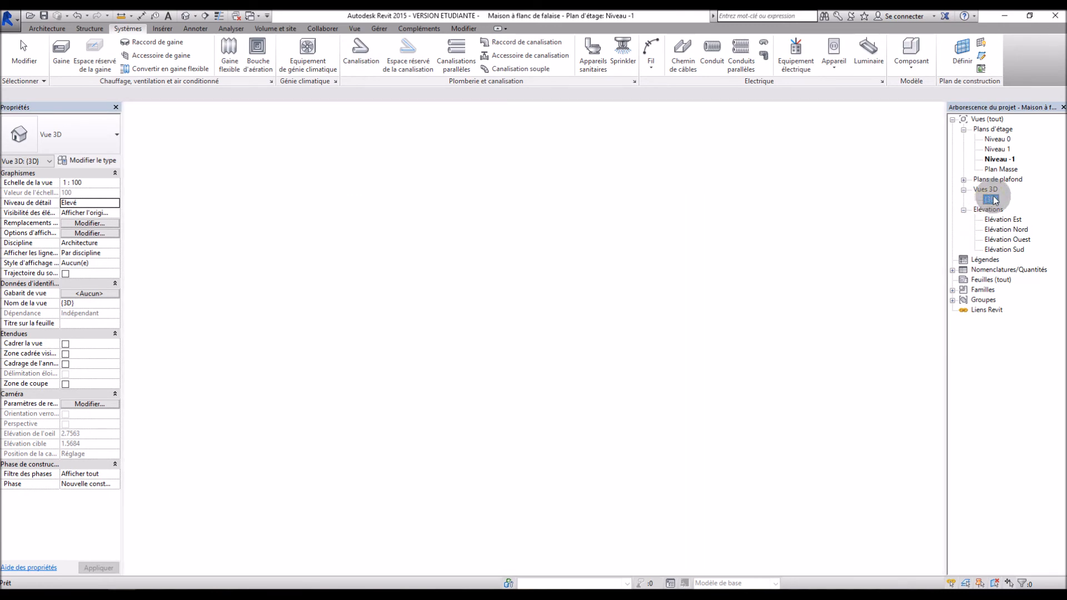
pyautogui.scroll(2, 492, 299)
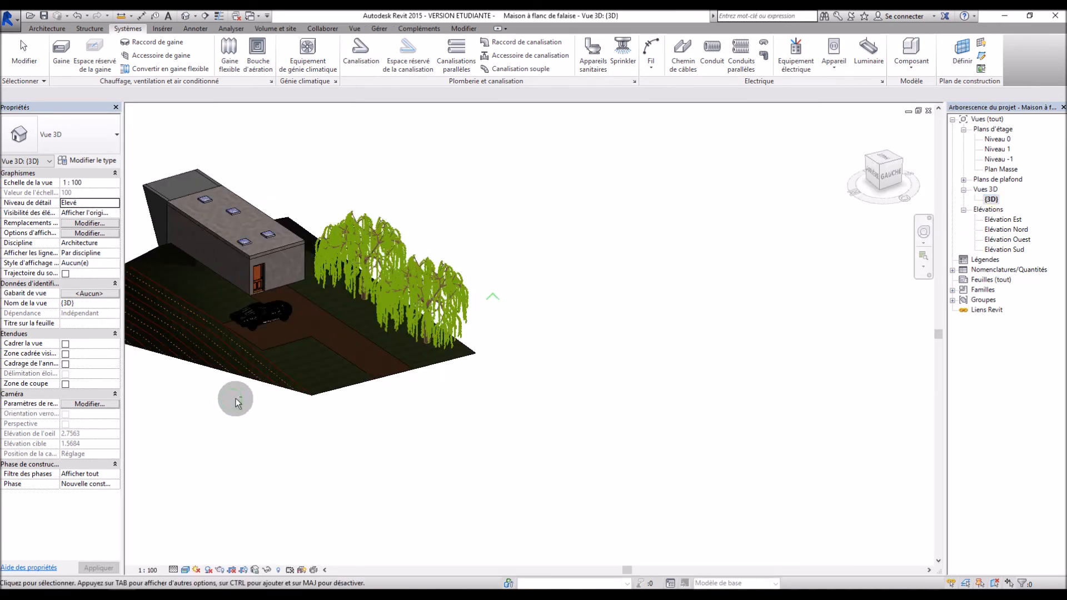
pyautogui.keyDown('shift'); pyautogui.moveTo(385, 425); pyautogui.dragTo(709, 365, button='middle'); pyautogui.keyUp('shift')
pyautogui.scroll(3, 378, 414)
pyautogui.keyDown('shift'); pyautogui.moveTo(378, 415); pyautogui.dragTo(489, 436, button='middle'); pyautogui.keyUp('shift')
pyautogui.scroll(5, 682, 342)
pyautogui.scroll(-3, 660, 341)
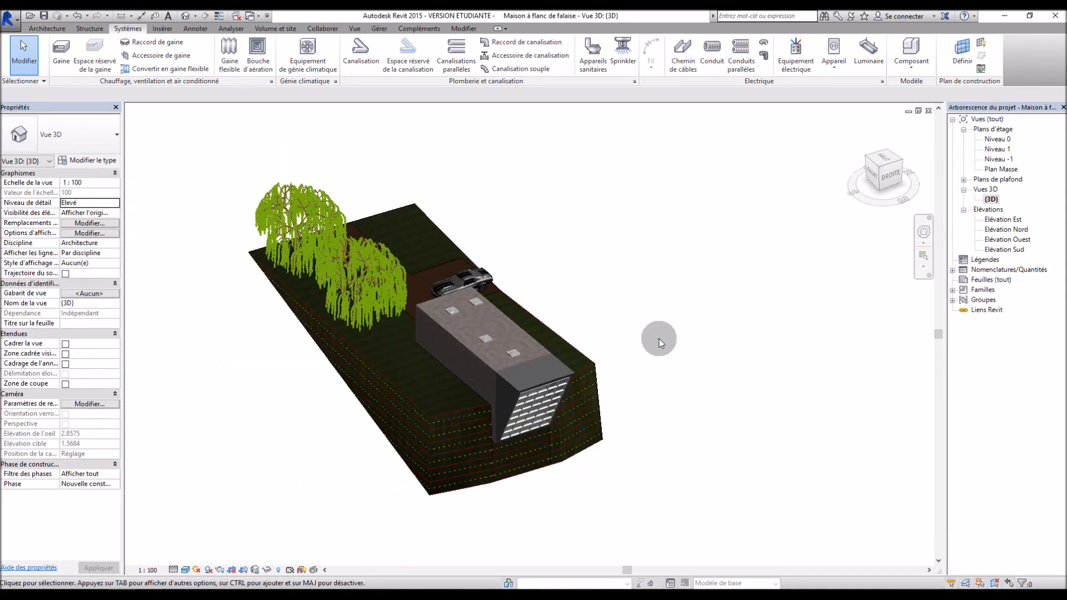
pyautogui.scroll(3, 389, 410)
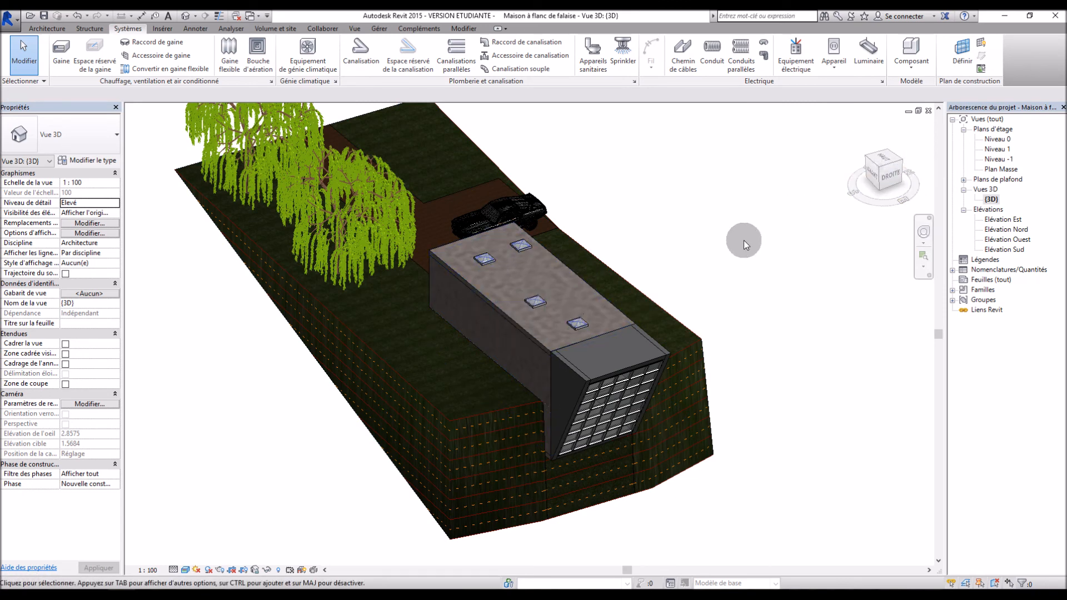
pyautogui.scroll(-3, 702, 266)
pyautogui.scroll(5, 695, 292)
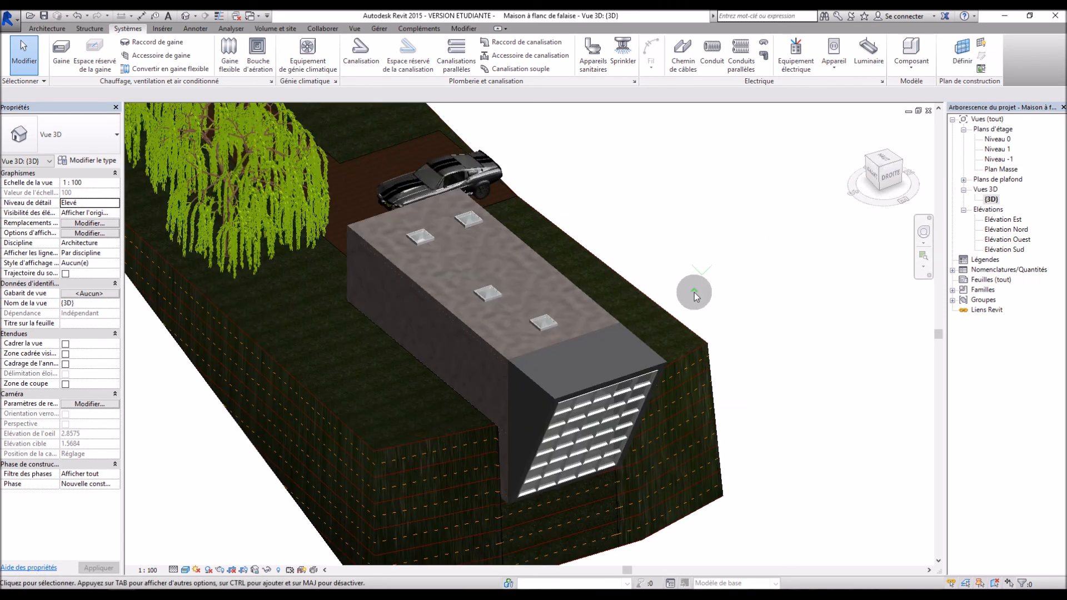
pyautogui.moveTo(733, 302)
pyautogui.keyDown('shift'); pyautogui.mouseDown(button='middle')
pyautogui.moveTo(736, 292)
pyautogui.moveTo(750, 304)
pyautogui.mouseUp(button='middle'); pyautogui.keyUp('shift')
pyautogui.scroll(-3, 747, 295)
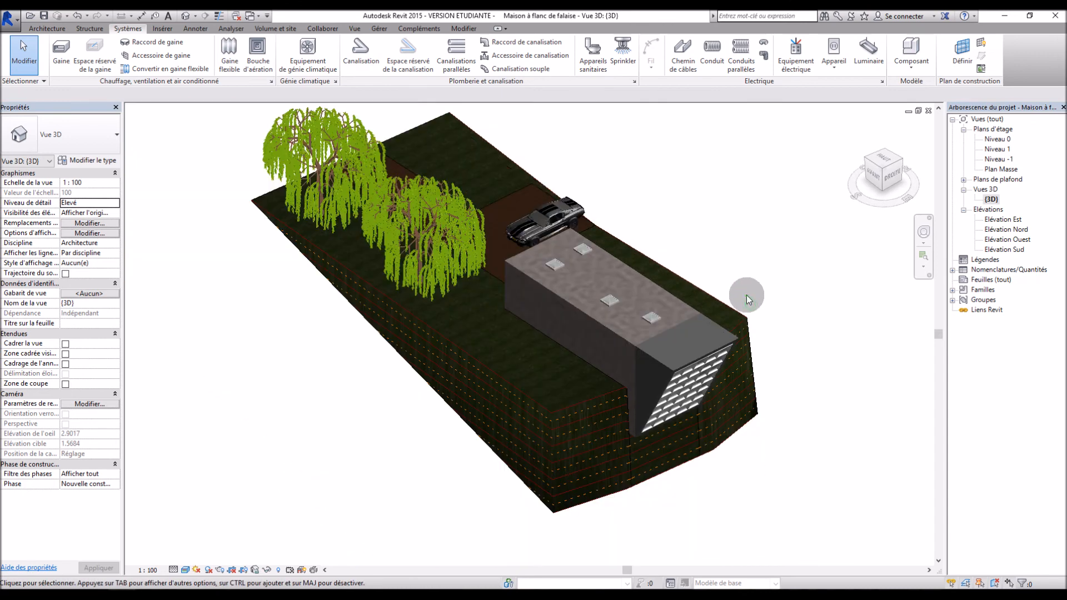
# Step: Check the overall layout in the Plan Masse view and return to the 3D view to inspect the glazed front
pyautogui.doubleClick(1001, 169)
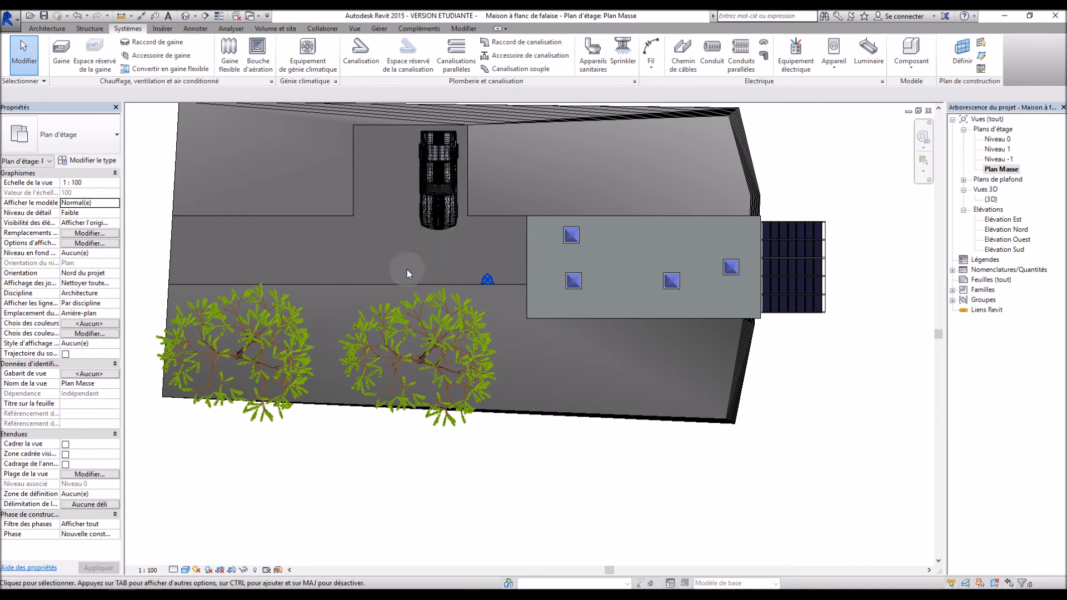
pyautogui.doubleClick(989, 200)
pyautogui.keyDown('shift'); pyautogui.moveTo(717, 232); pyautogui.dragTo(691, 145, button='middle'); pyautogui.keyUp('shift')
pyautogui.scroll(5, 532, 408)
pyautogui.scroll(-3, 611, 323)
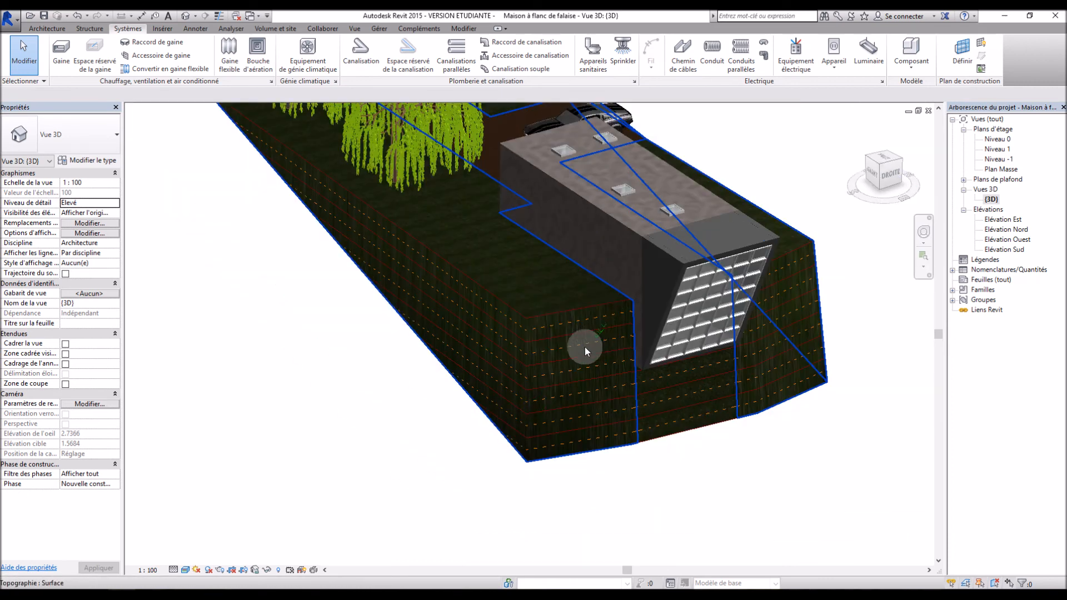
pyautogui.scroll(2, 689, 176)
pyautogui.scroll(-2, 680, 205)
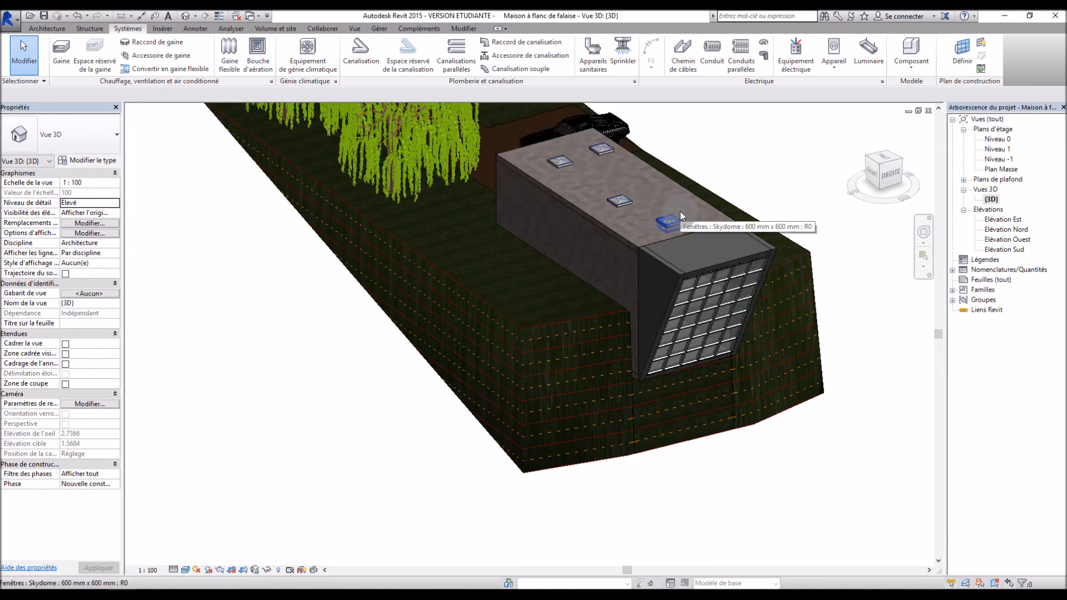
# Step: Open the side volume of the overhanging glazed front for in-place editing and select its form
pyautogui.scroll(6, 575, 354)
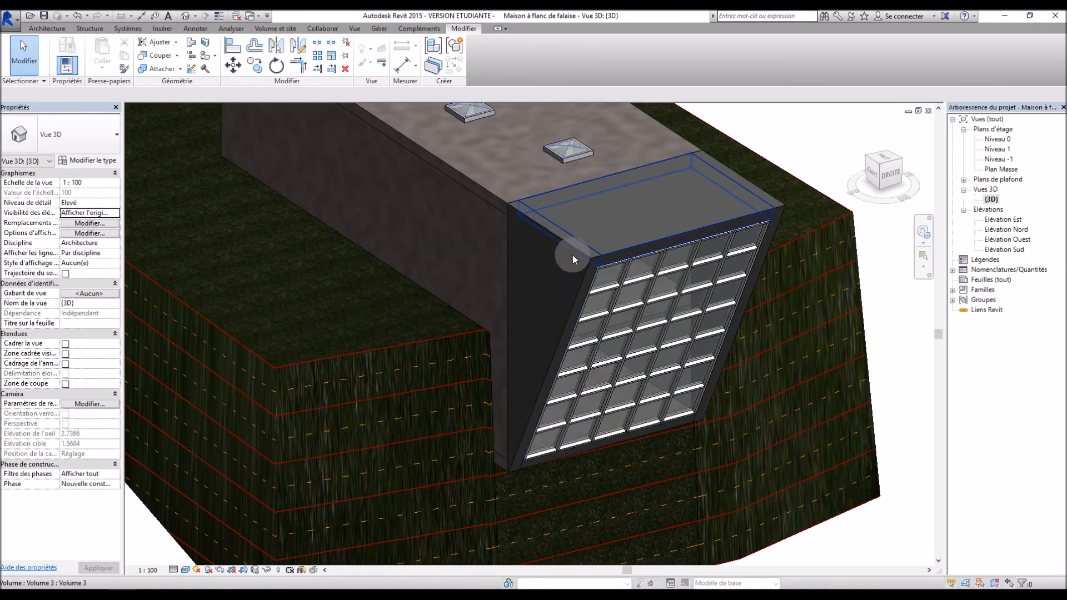
pyautogui.click(580, 257)
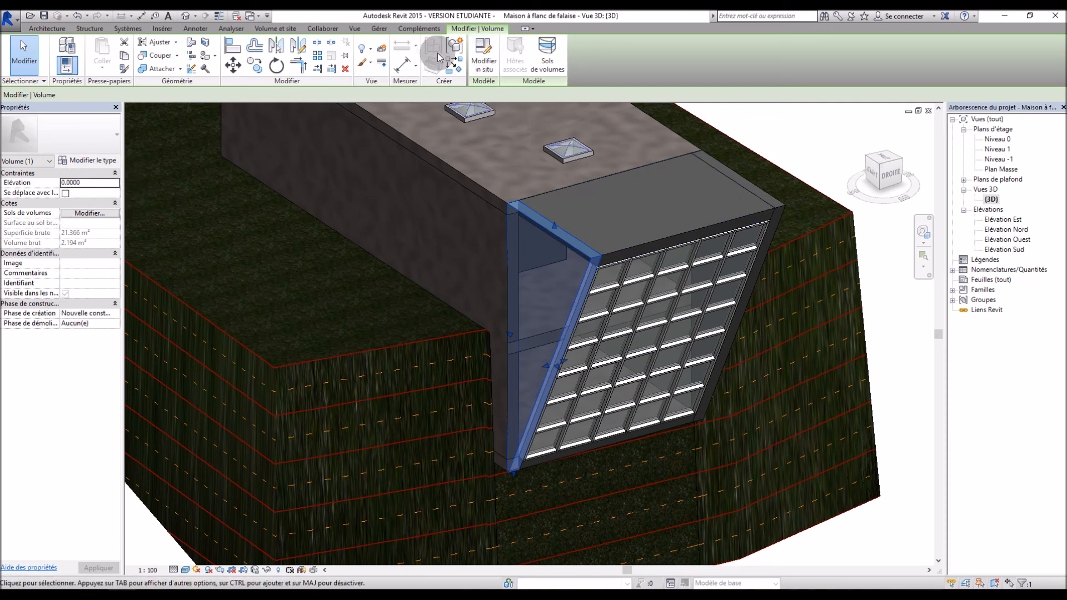
pyautogui.click(486, 66)
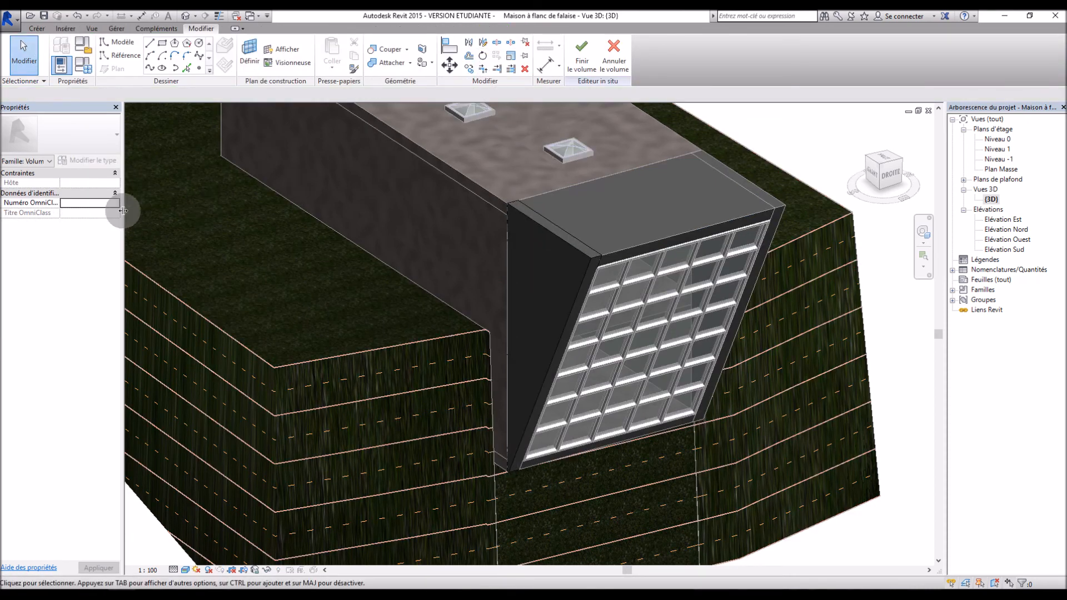
pyautogui.click(569, 250)
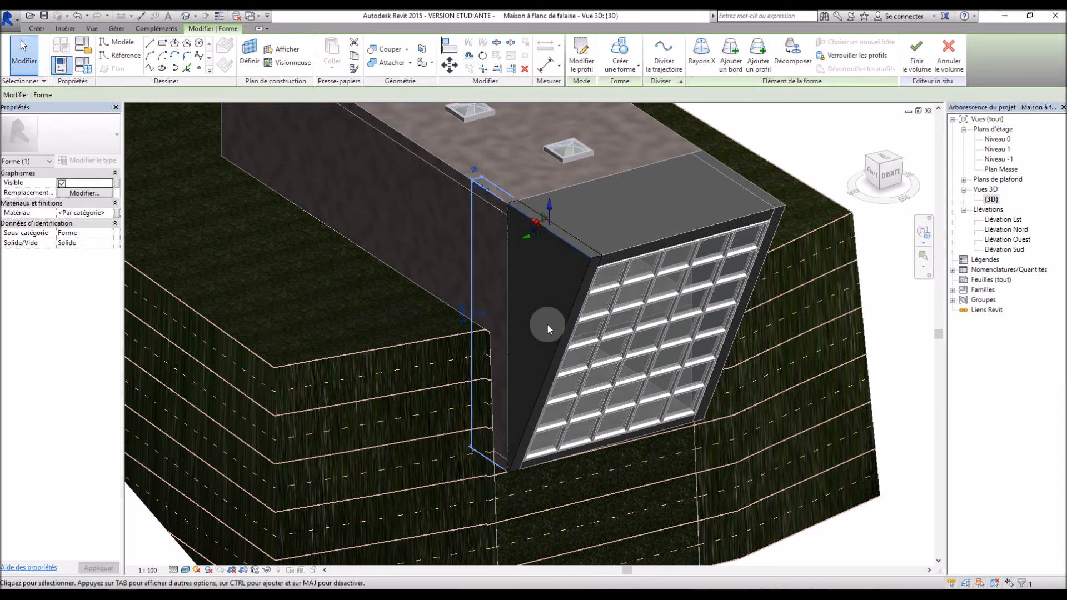
# Step: Open the material choices for the side form of the glazed front and look through the Autodesk material library
pyautogui.click(117, 217)
pyautogui.click(542, 388)
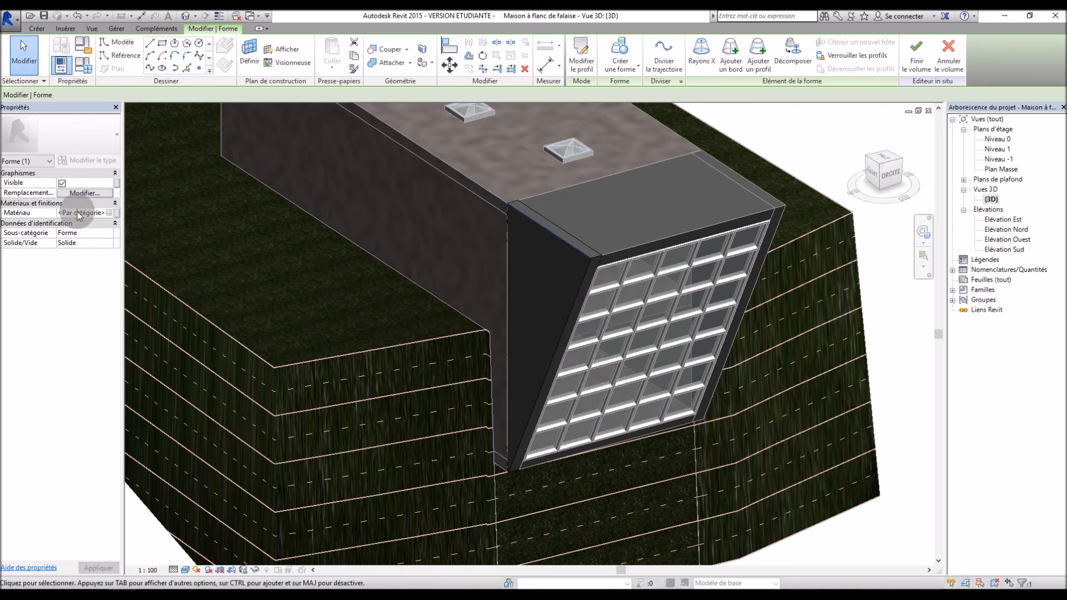
pyautogui.click(109, 213)
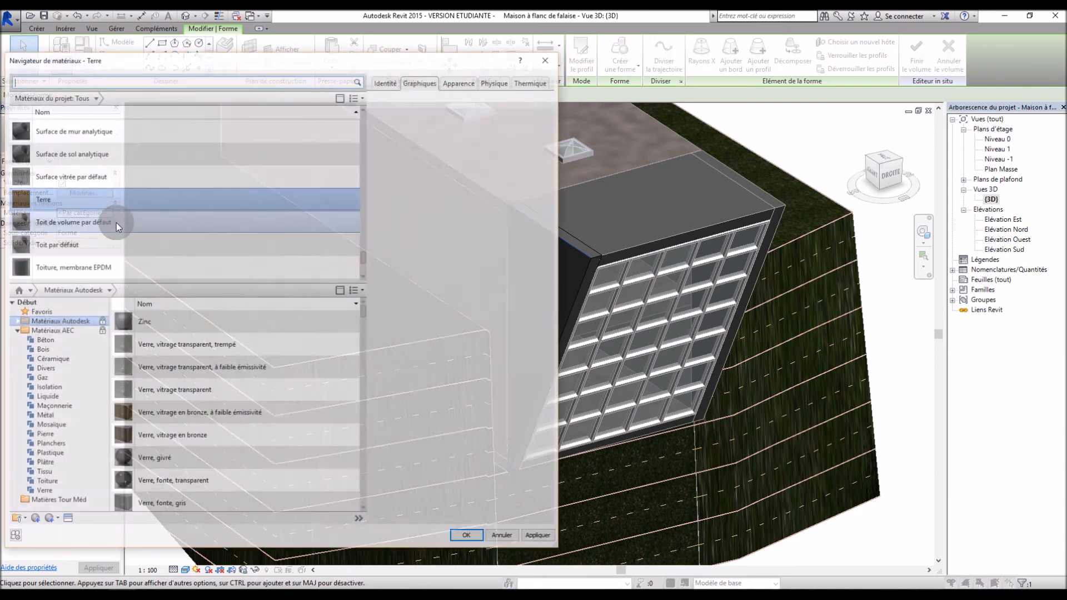
pyautogui.moveTo(292, 61); pyautogui.dragTo(356, 52)
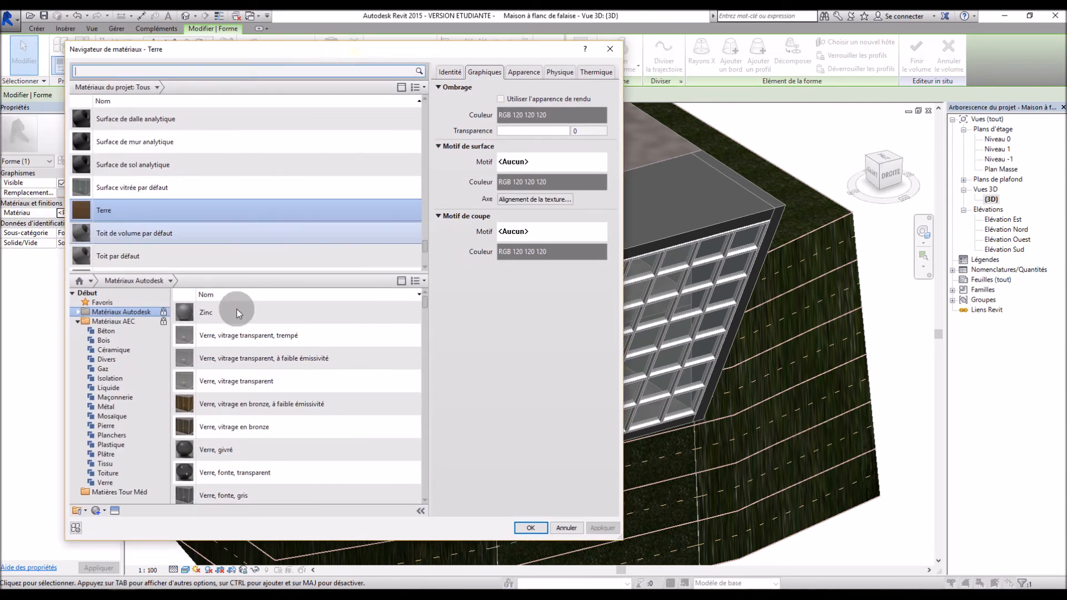
pyautogui.scroll(4, 205, 267)
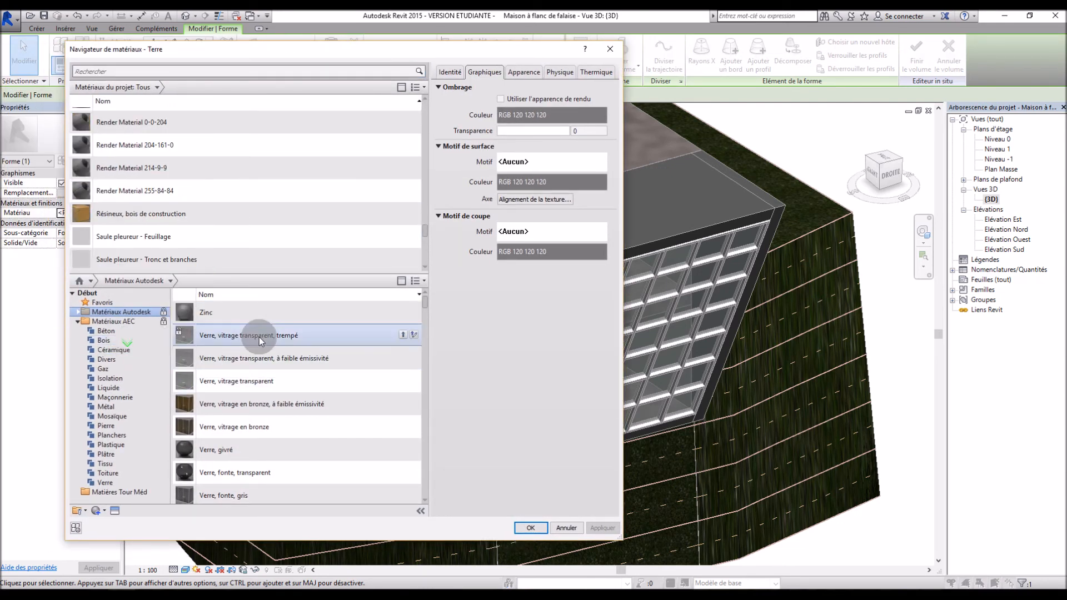
pyautogui.moveTo(425, 304); pyautogui.dragTo(428, 316)
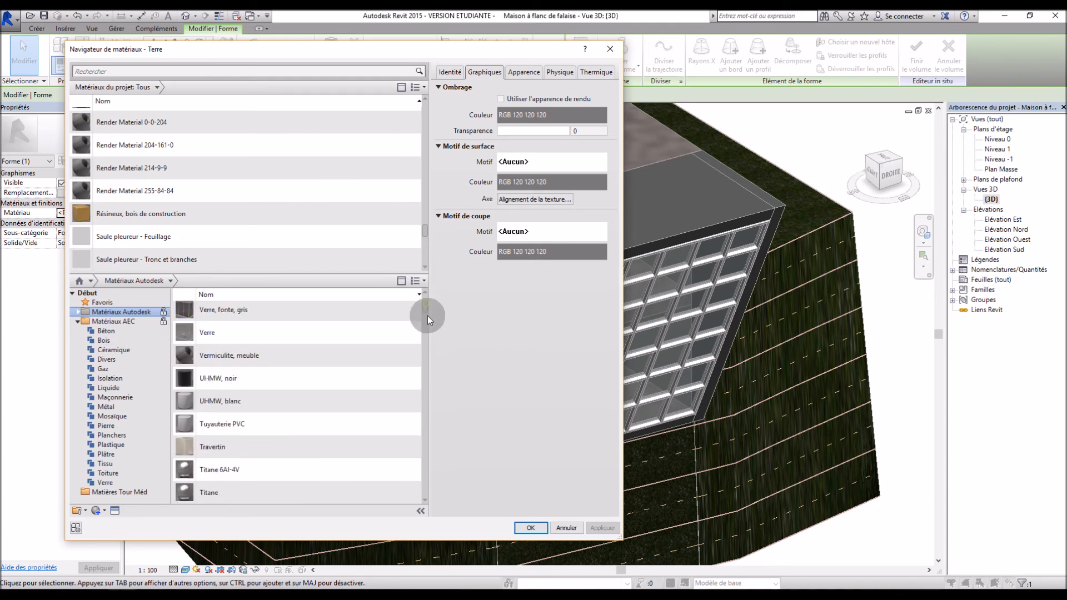
pyautogui.moveTo(428, 315); pyautogui.dragTo(429, 325)
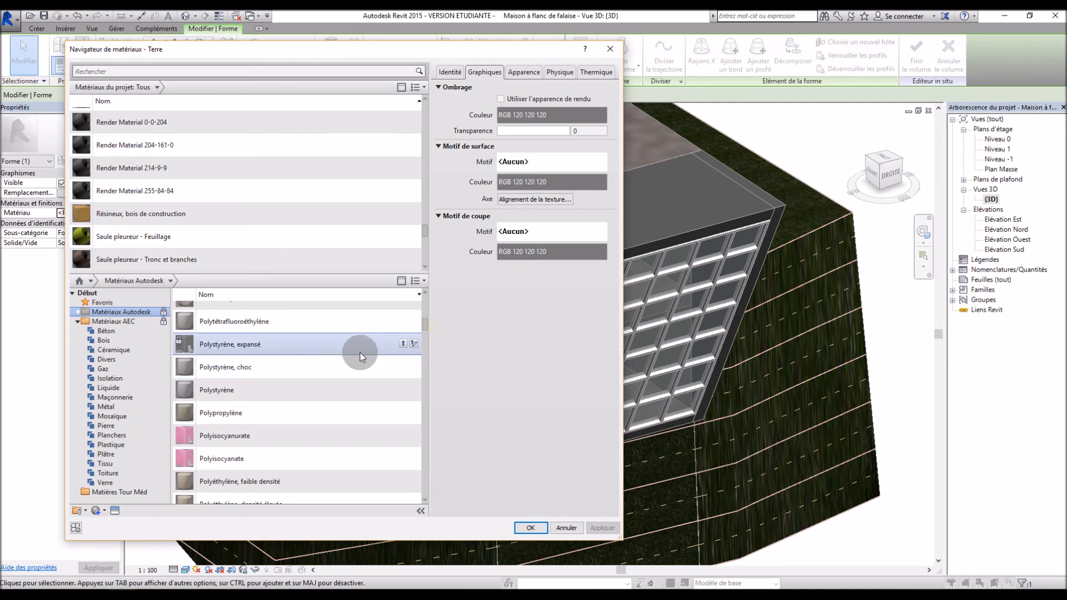
pyautogui.moveTo(427, 325)
pyautogui.mouseDown()
pyautogui.moveTo(428, 301)
pyautogui.moveTo(429, 328)
pyautogui.mouseUp()
# Step: Assign the AEC wood material Bois lamellé-collé to the side form and finish the volume
pyautogui.click(103, 340)
pyautogui.click(271, 314)
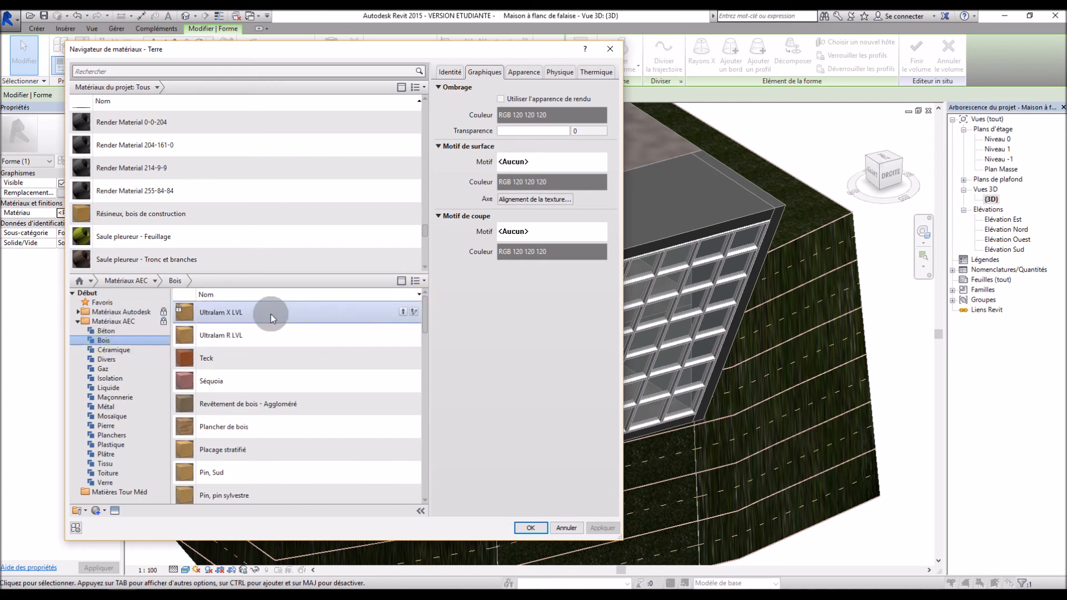
pyautogui.click(278, 364)
pyautogui.scroll(-1, 300, 363)
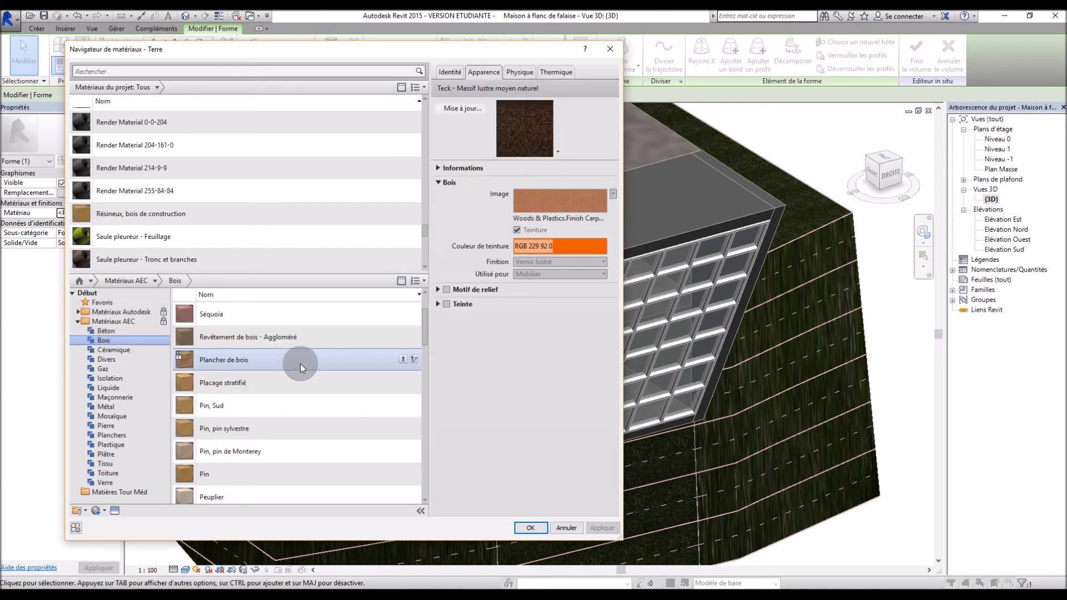
pyautogui.scroll(-1, 300, 363)
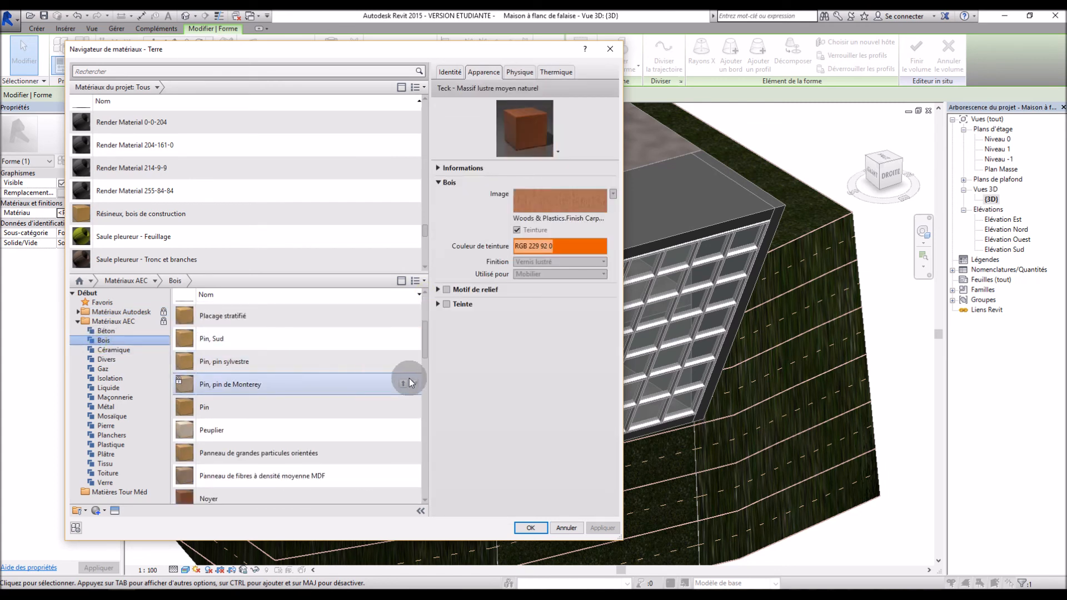
pyautogui.scroll(-2, 339, 388)
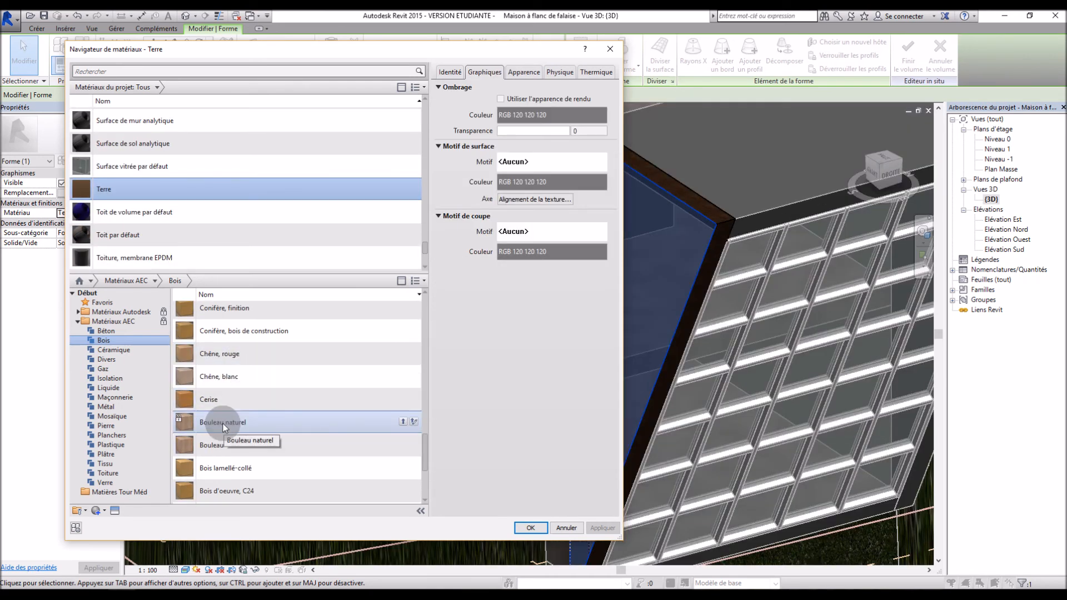
pyautogui.click(343, 469)
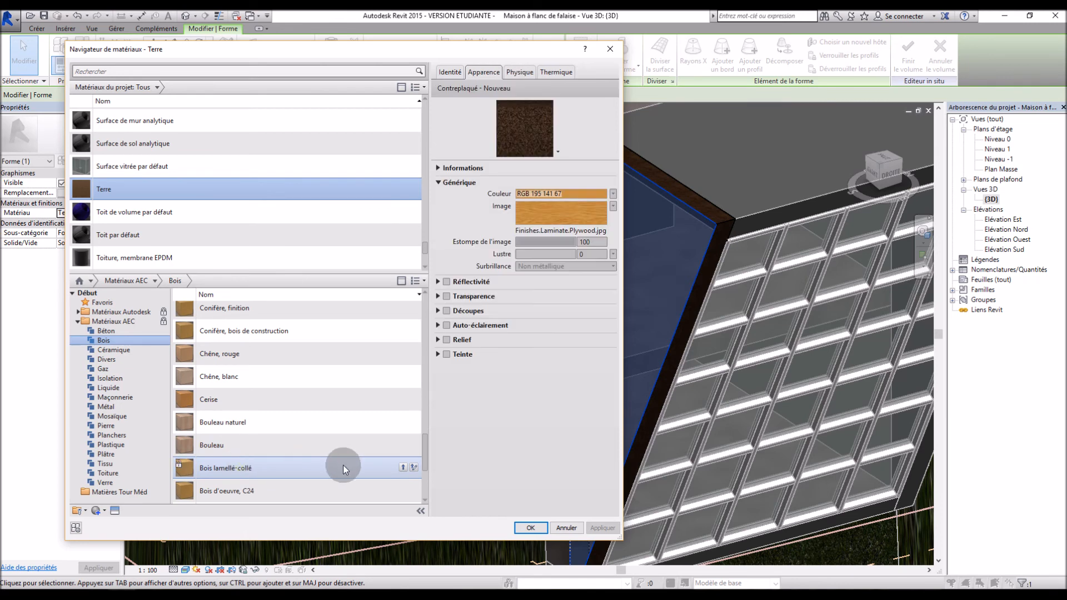
pyautogui.click(405, 469)
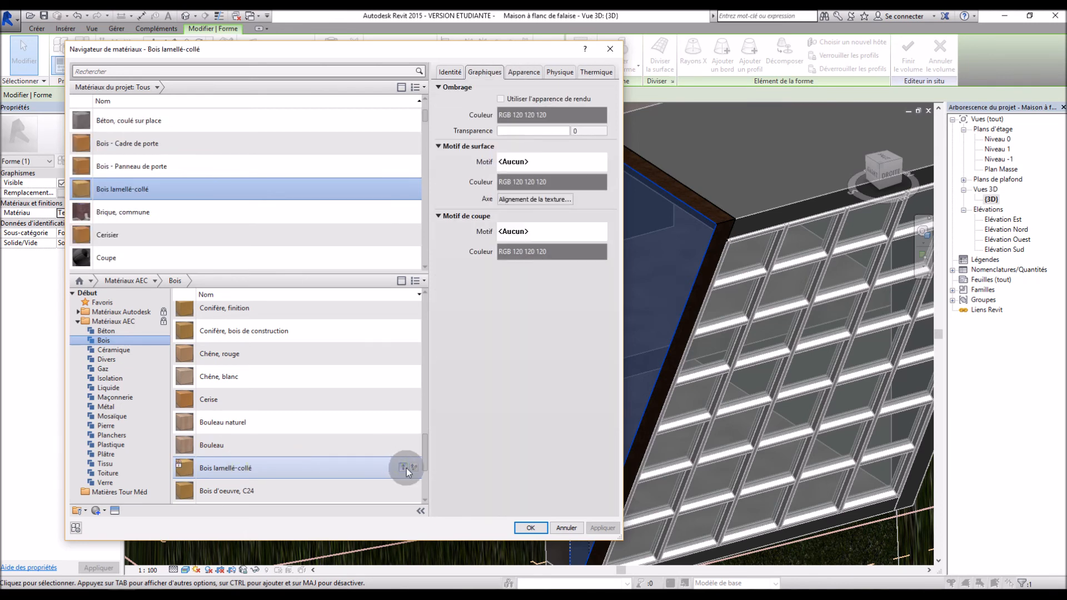
pyautogui.click(532, 528)
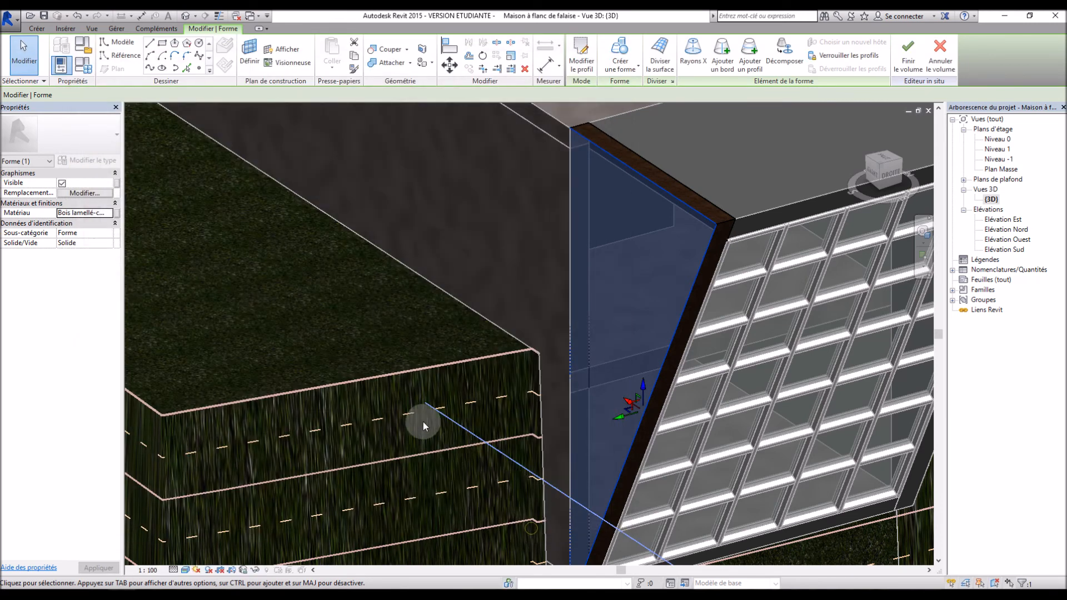
pyautogui.scroll(-5, 341, 345)
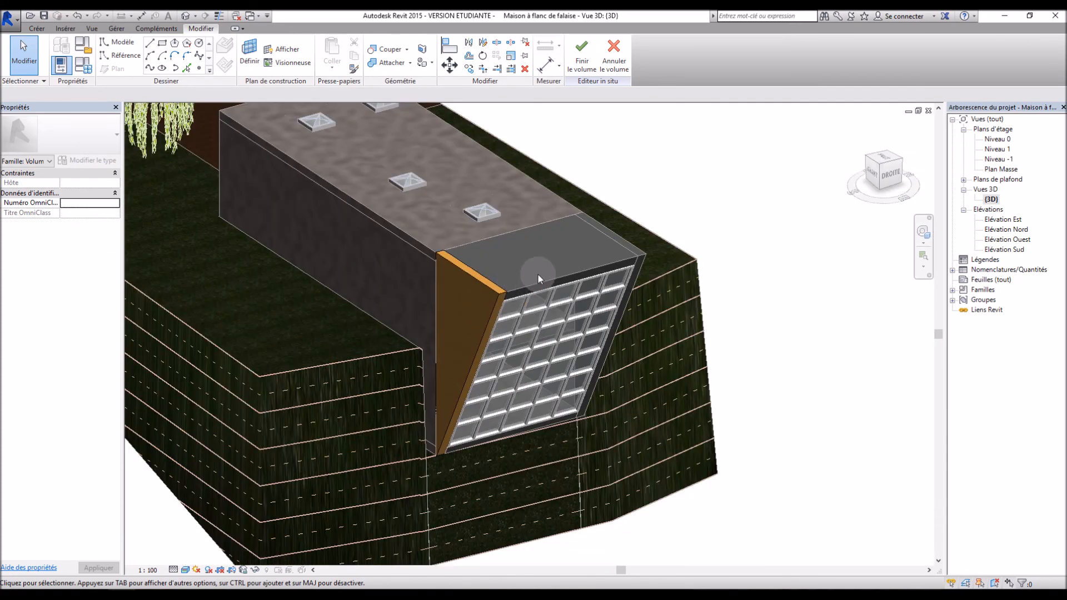
pyautogui.scroll(3, 542, 280)
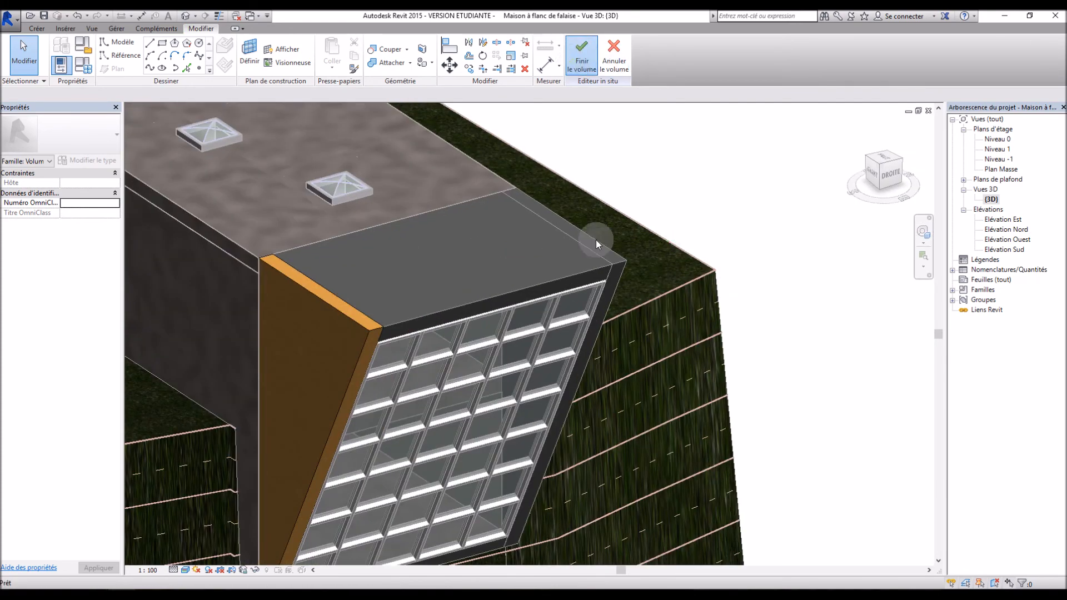
# Step: Open the top volume above the glazed front for in-place editing and select its form
pyautogui.click(520, 285)
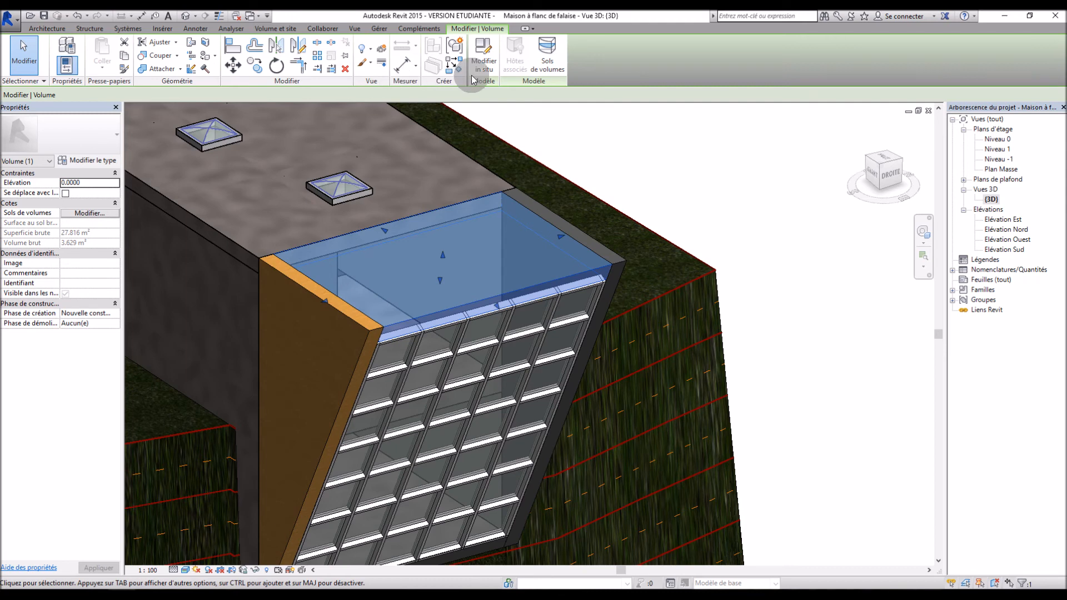
pyautogui.click(483, 56)
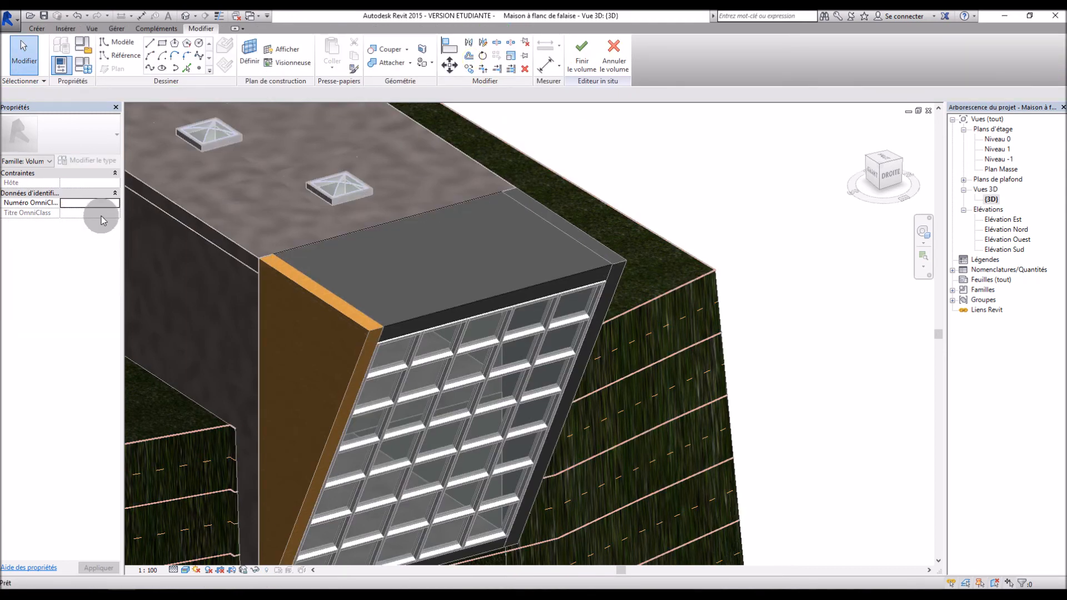
pyautogui.click(488, 292)
pyautogui.click(472, 204)
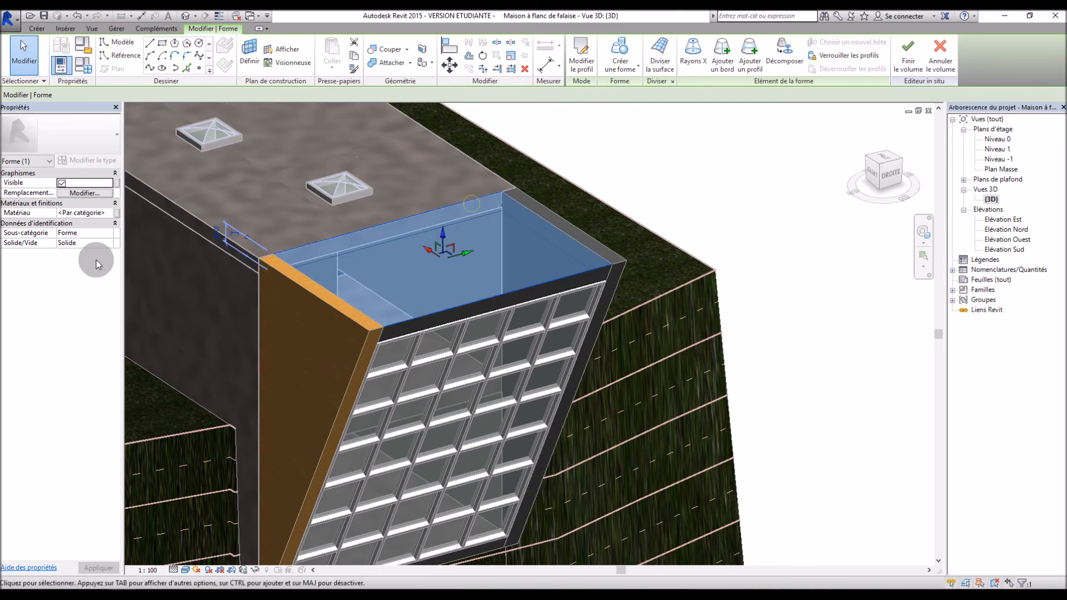
# Step: Assign the Bois lamellé-collé material to the top form and finish the volume
pyautogui.click(109, 213)
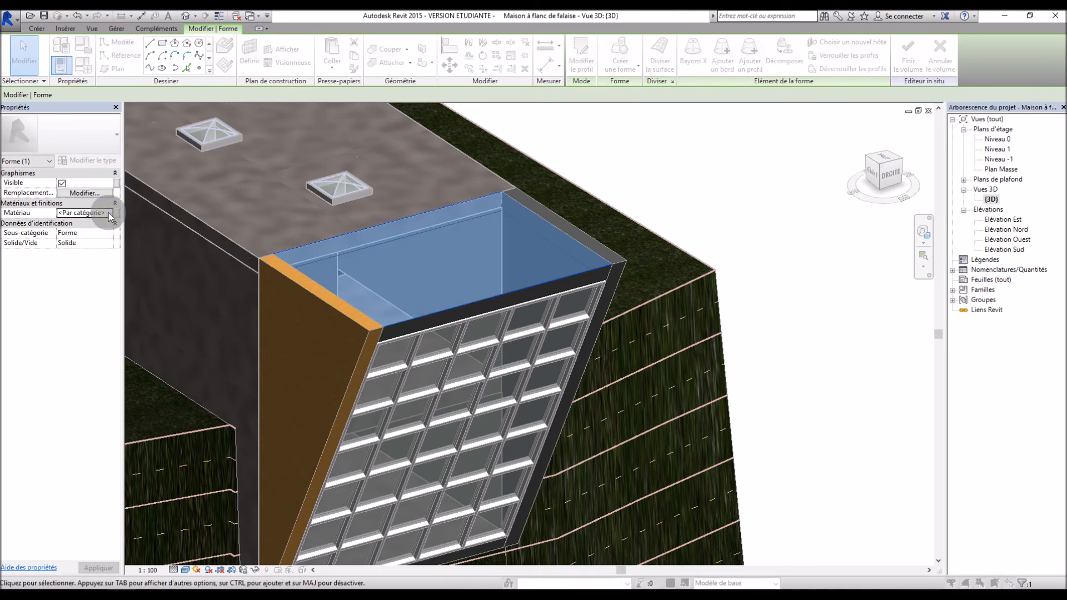
pyautogui.doubleClick(148, 190)
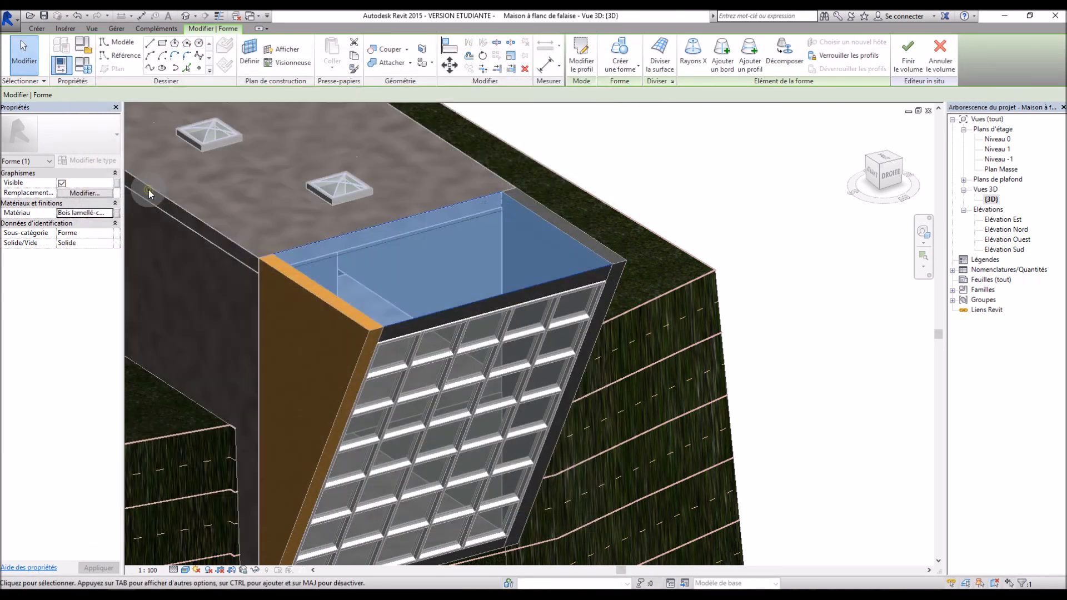
pyautogui.click(735, 203)
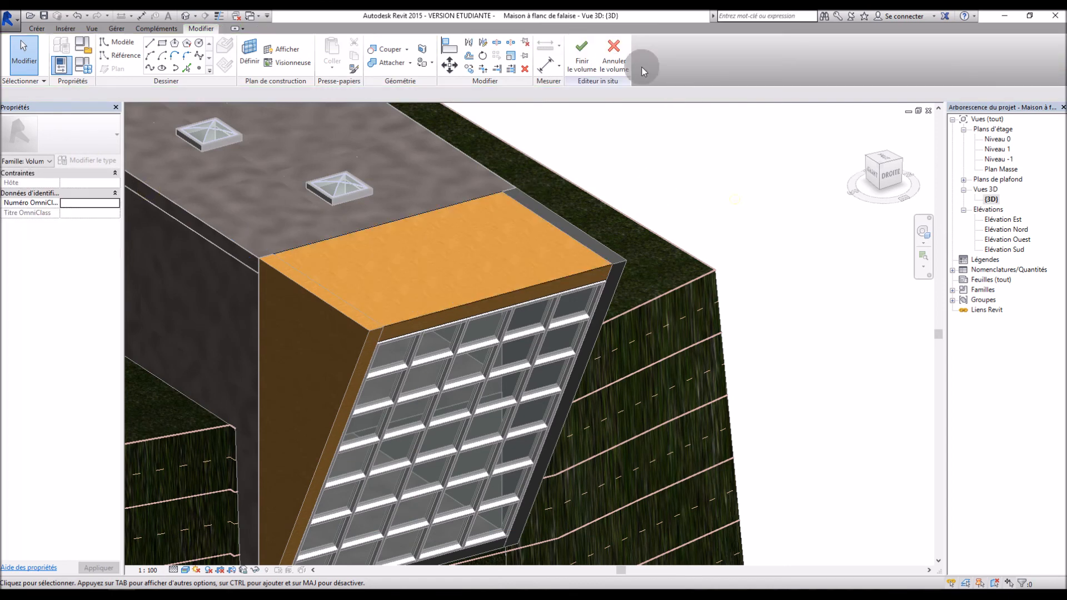
pyautogui.click(606, 61)
pyautogui.click(603, 323)
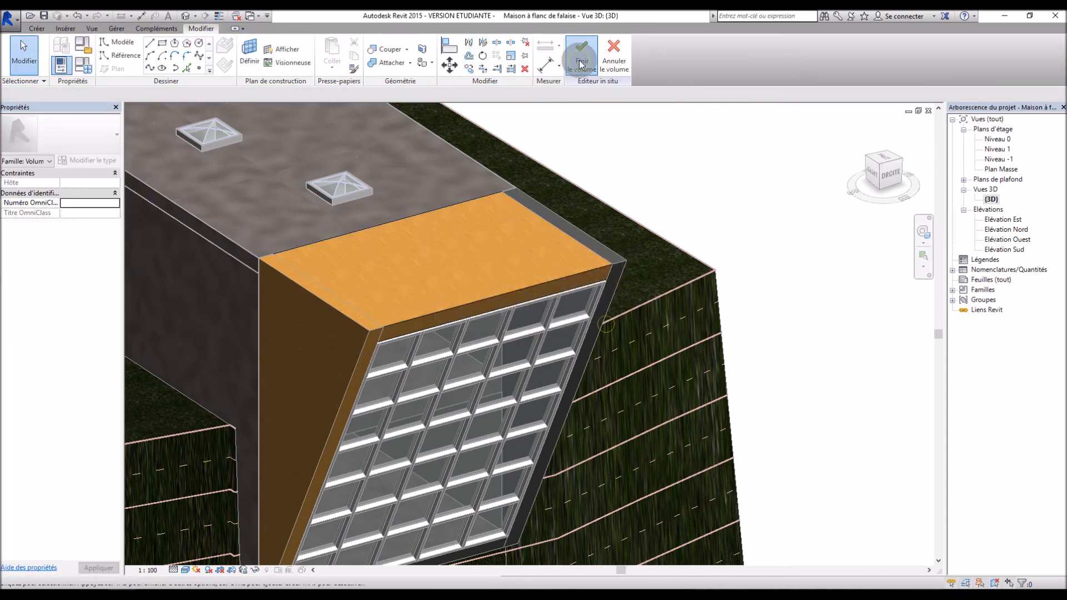
# Step: Open the side volume on the opposite side of the glazed front for in-place editing and select its form
pyautogui.keyDown('shift'); pyautogui.moveTo(772, 255); pyautogui.dragTo(595, 274, button='middle'); pyautogui.keyUp('shift')
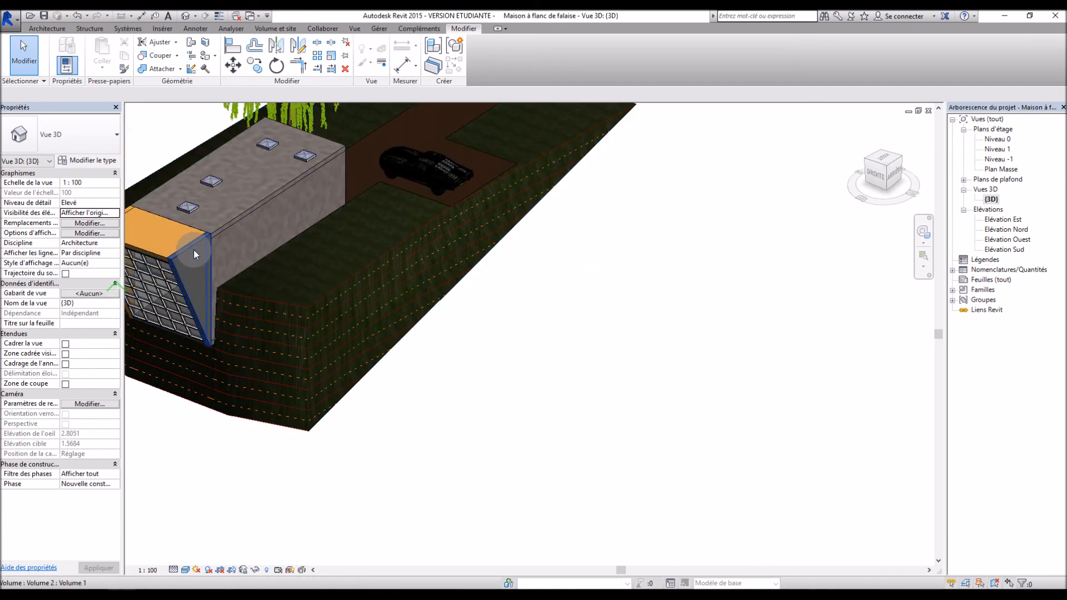
pyautogui.click(193, 249)
pyautogui.scroll(3, 223, 289)
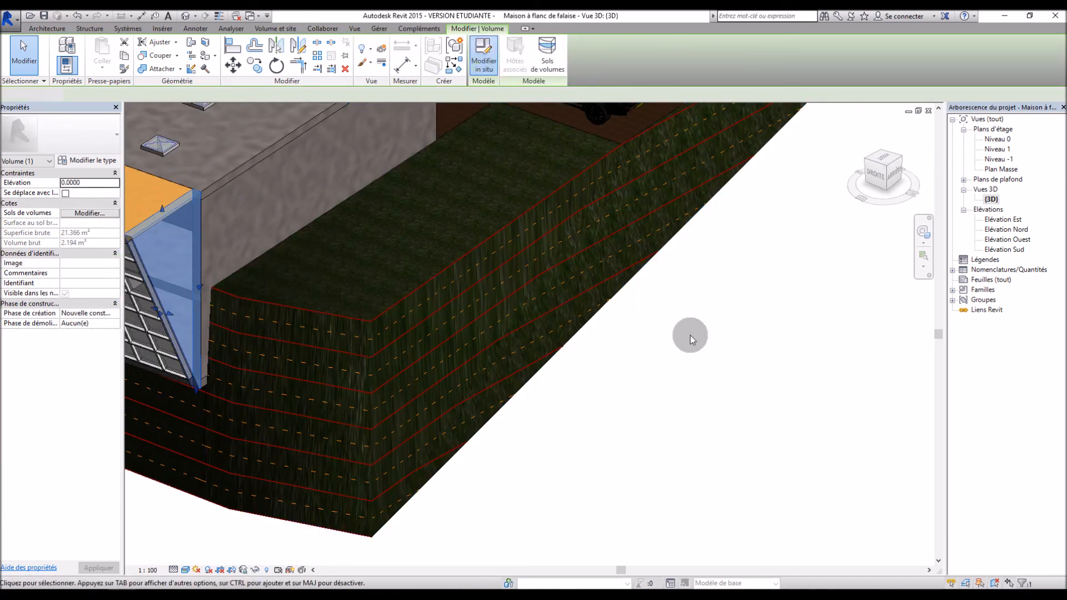
pyautogui.click(191, 239)
pyautogui.scroll(-5, 636, 344)
pyautogui.scroll(8, 461, 302)
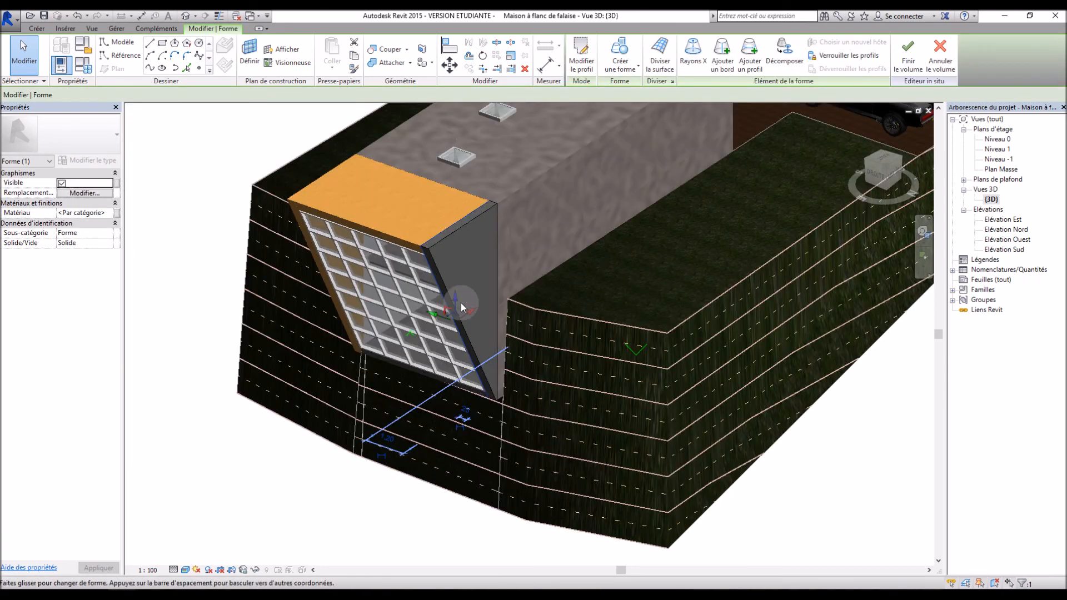
# Step: Assign the Bois lamellé-collé material to the opposite side form and finish the volume
pyautogui.click(108, 216)
pyautogui.click(109, 214)
pyautogui.click(152, 195)
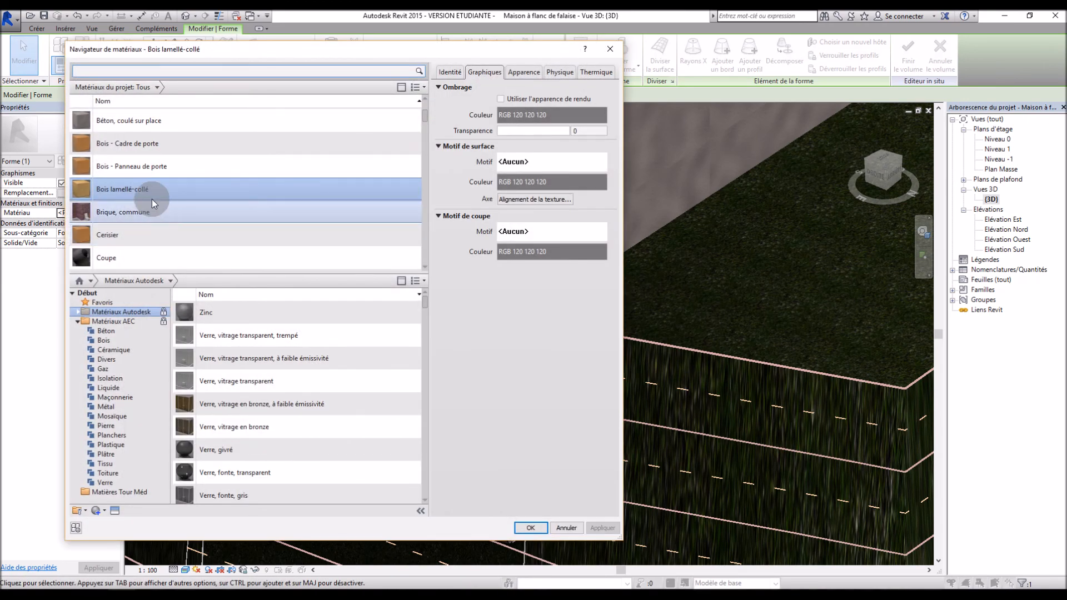
pyautogui.doubleClick(152, 195)
pyautogui.scroll(-3, 623, 336)
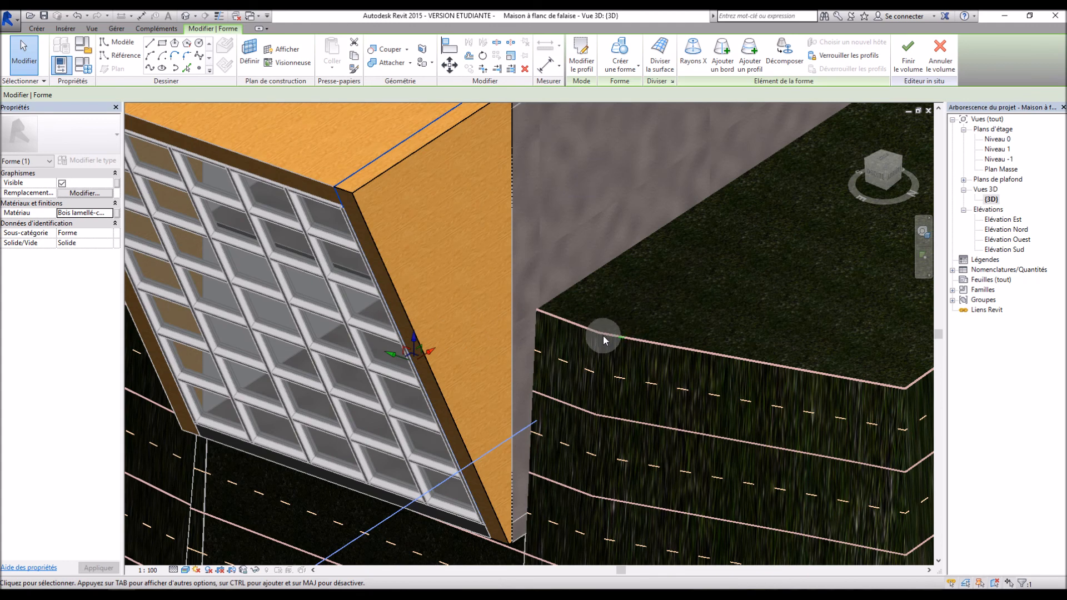
pyautogui.scroll(-6, 589, 339)
pyautogui.press('Escape')
pyautogui.scroll(5, 607, 312)
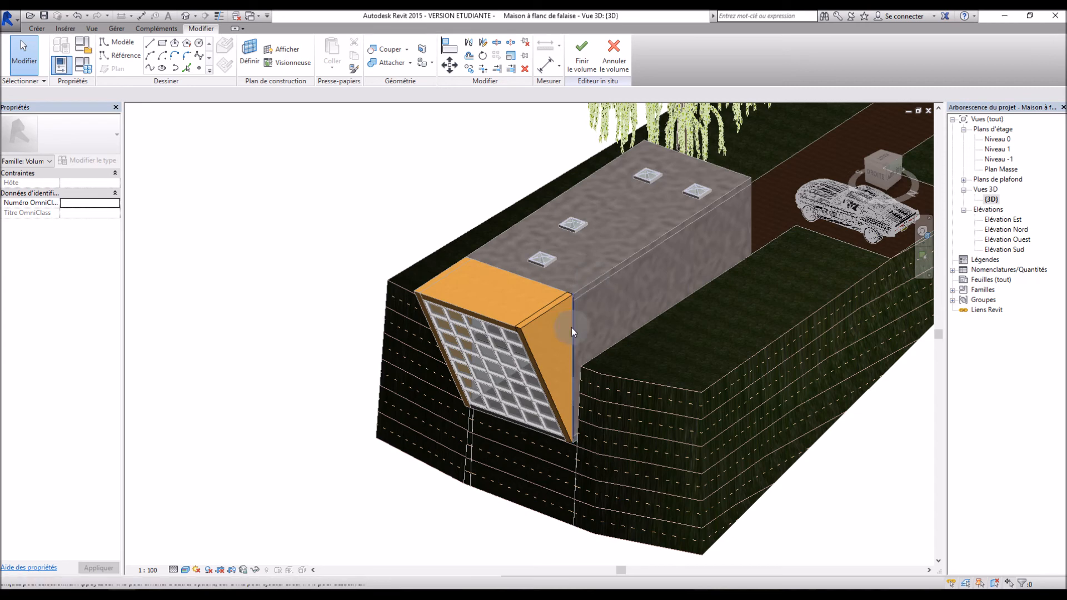
pyautogui.click(582, 54)
# Step: Select the main roof with the skylights and open the layer structure of its Toit - 200 mm type
pyautogui.moveTo(197, 248); pyautogui.dragTo(546, 282, button='middle')
pyautogui.scroll(-4, 361, 248)
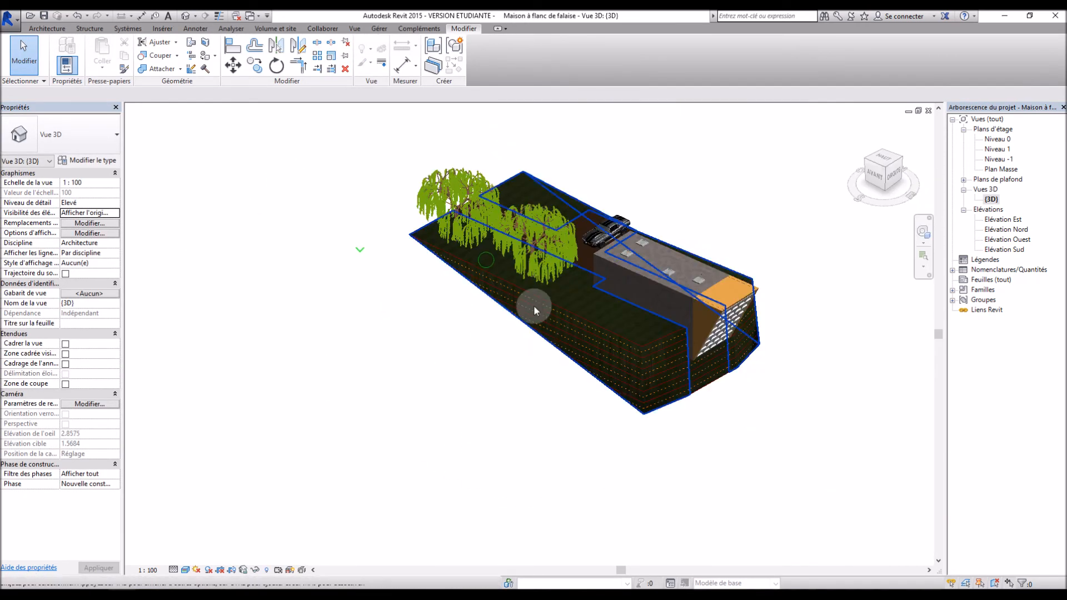
pyautogui.scroll(4, 637, 305)
pyautogui.click(736, 262)
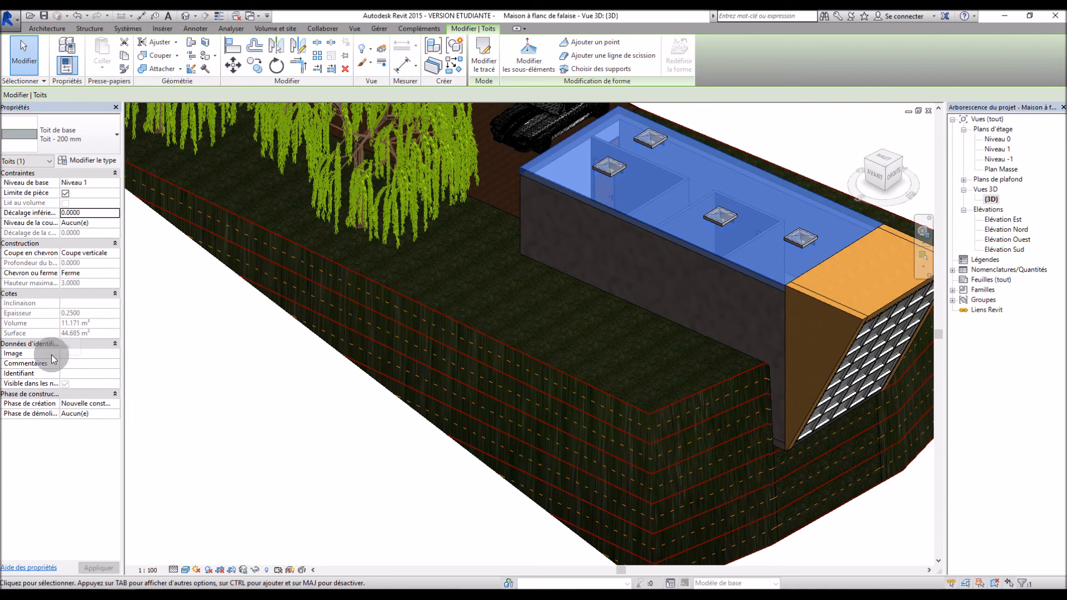
pyautogui.click(85, 161)
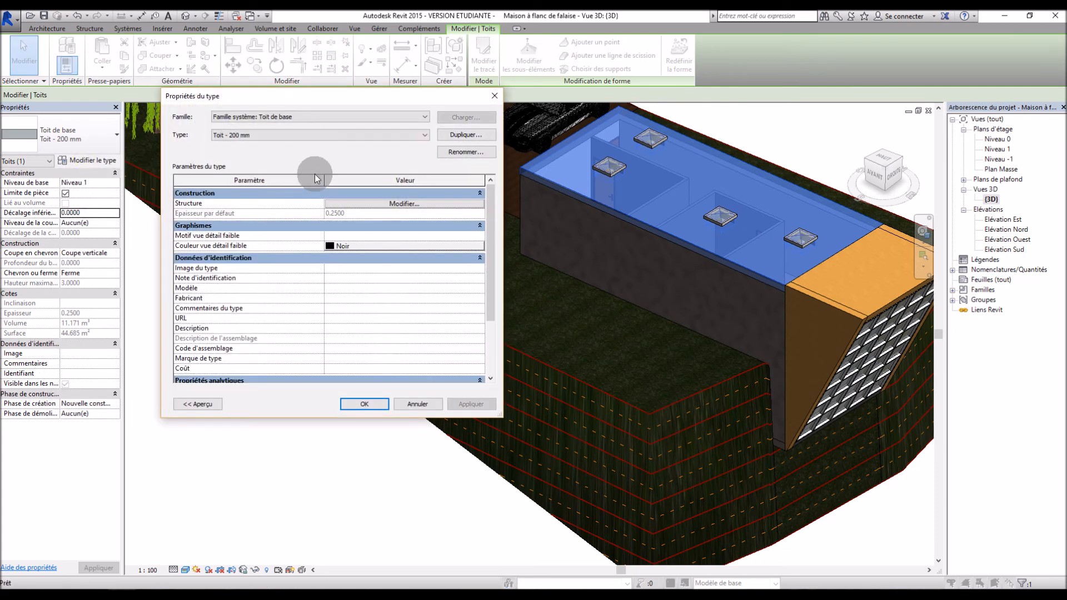
pyautogui.click(360, 203)
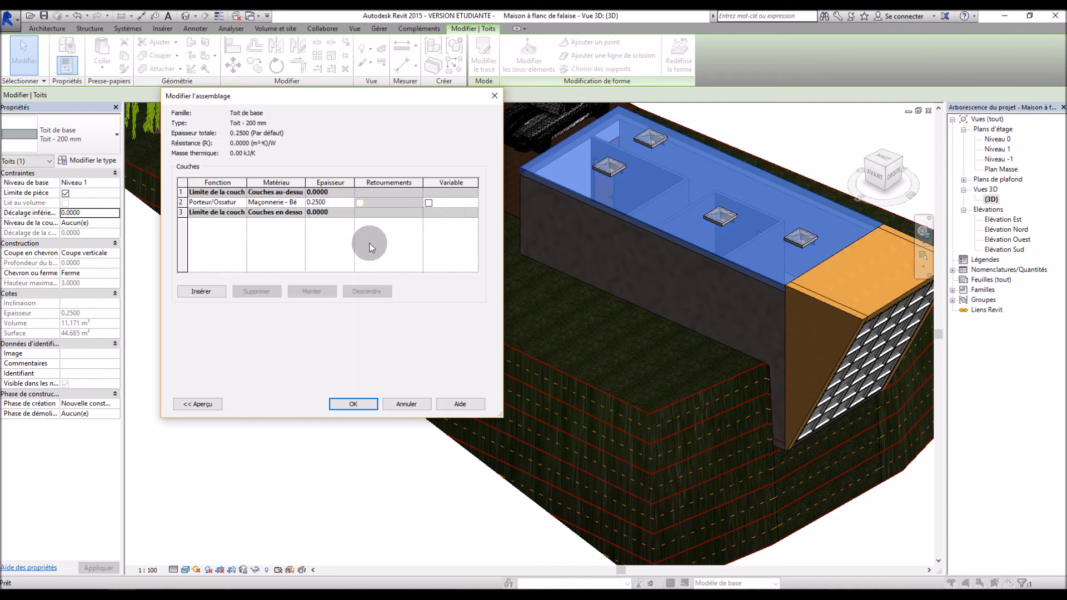
# Step: Assign the Bois lamellé-collé material to the structural layer of the Toit - 200 mm roof type and apply the type changes
pyautogui.click(301, 202)
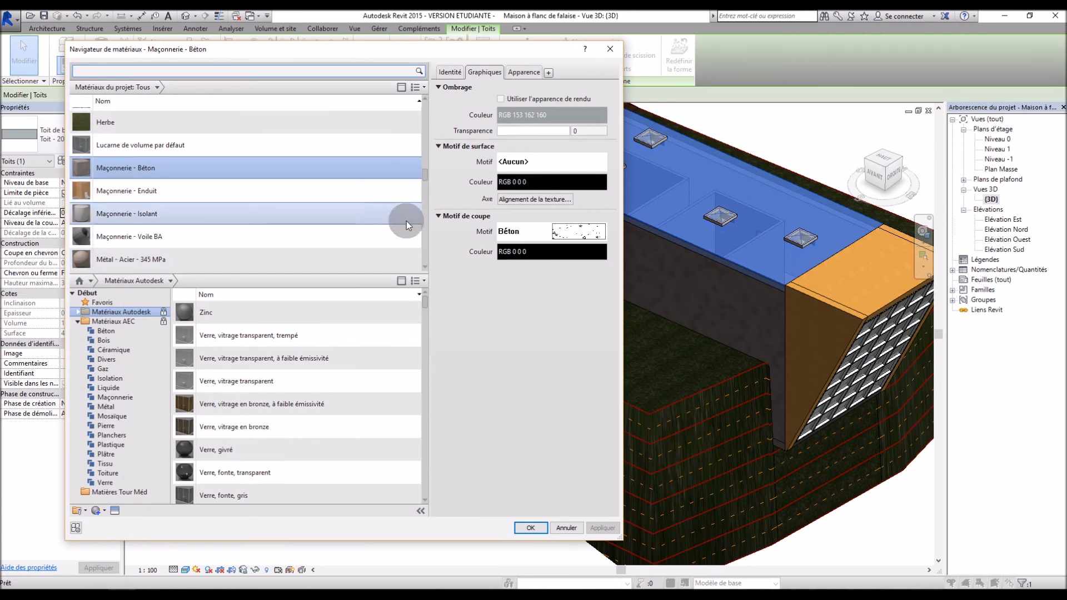
pyautogui.click(178, 72)
pyautogui.write('bois')
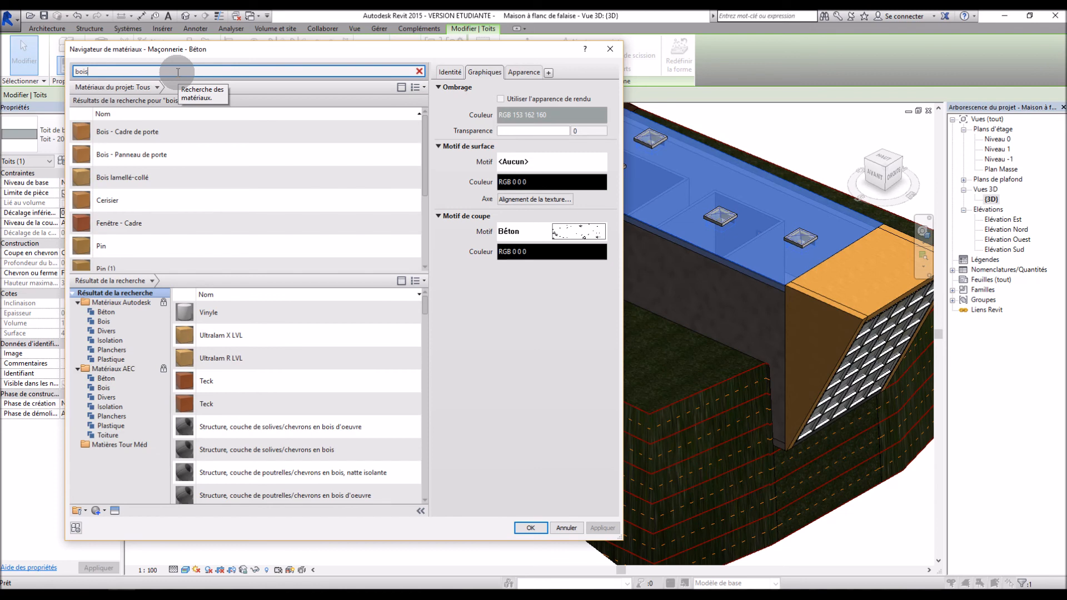
pyautogui.doubleClick(146, 177)
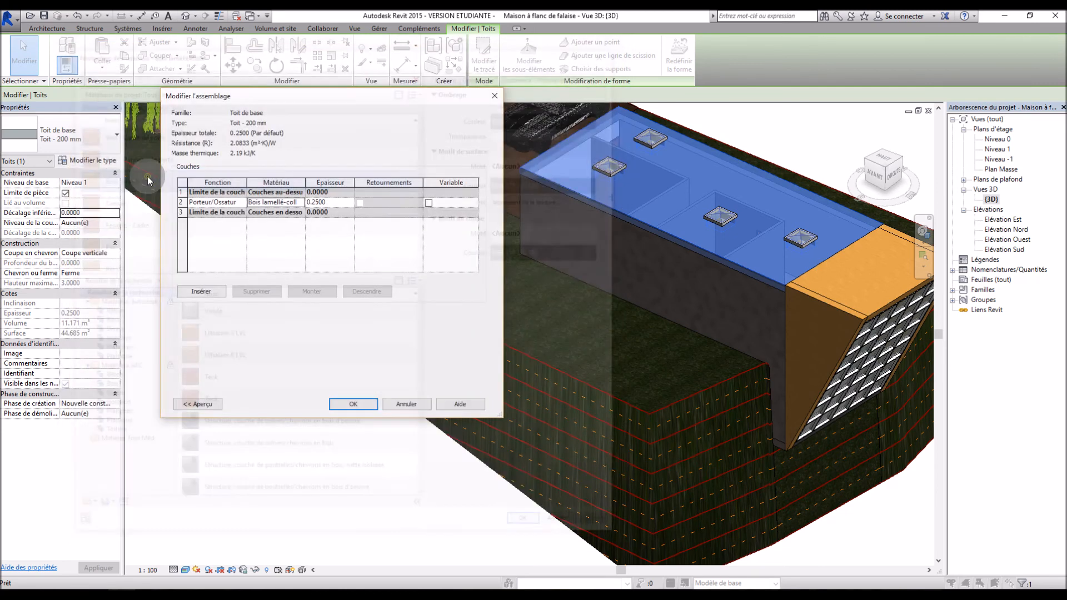
pyautogui.click(356, 404)
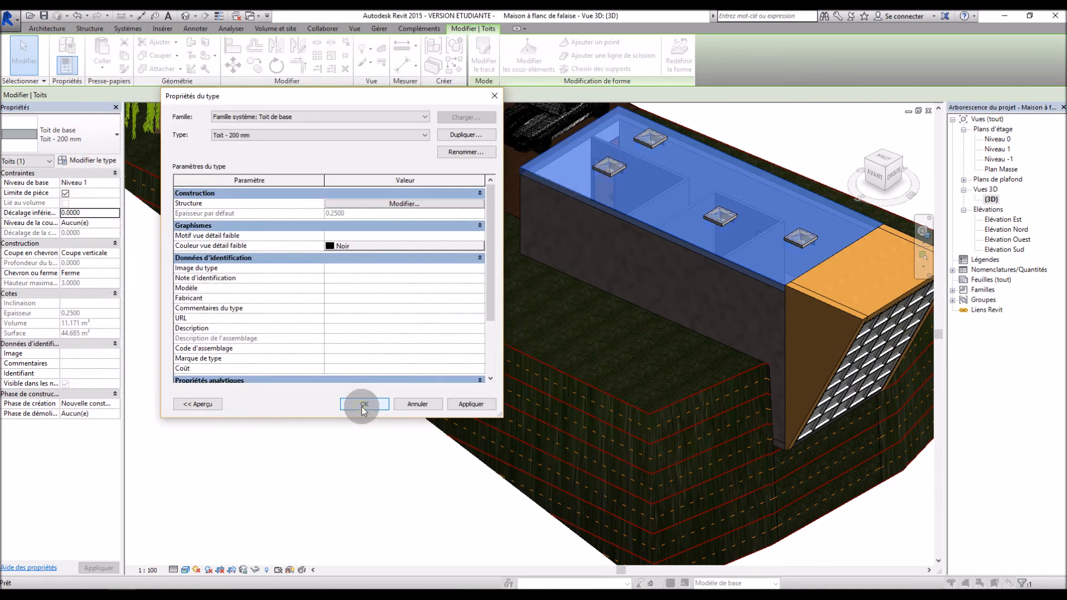
pyautogui.click(374, 402)
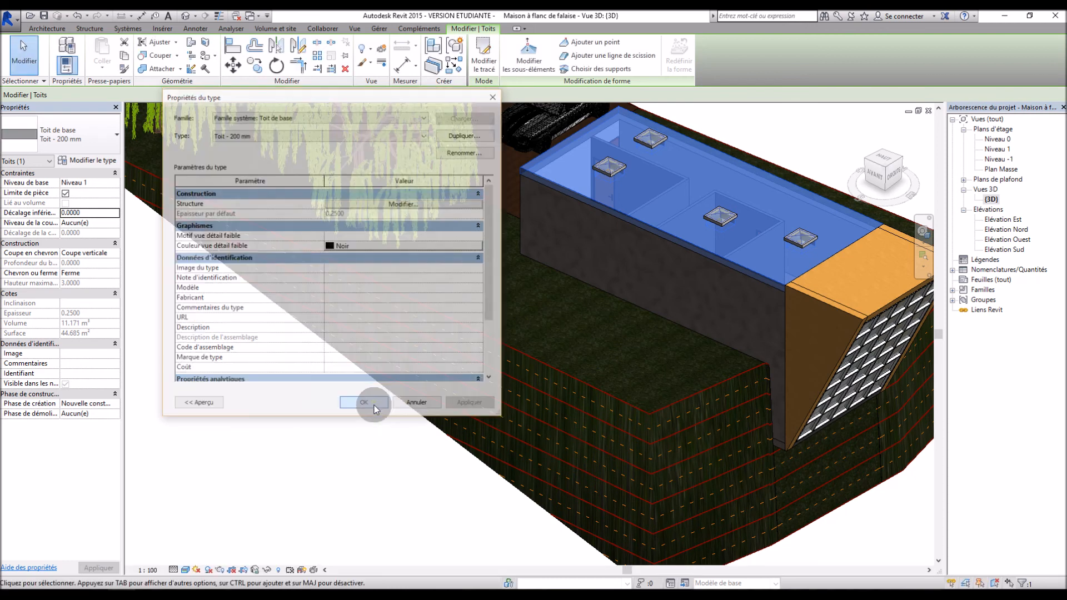
pyautogui.click(326, 470)
# Step: Examine the main roof's wood finish and the rectangular mullions of the sloped glazed front
pyautogui.scroll(3, 825, 288)
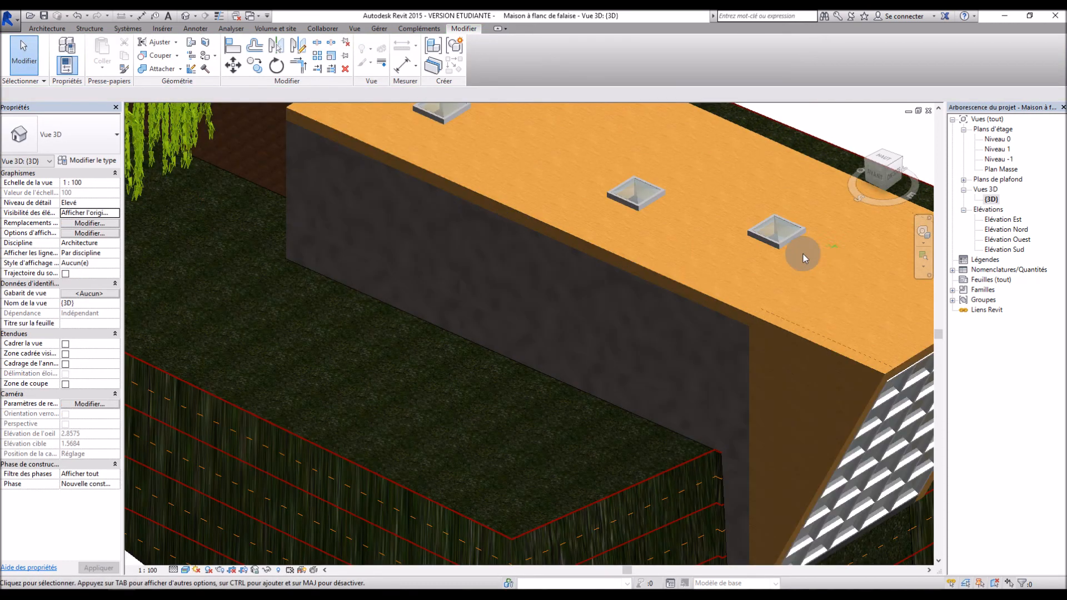
pyautogui.click(700, 292)
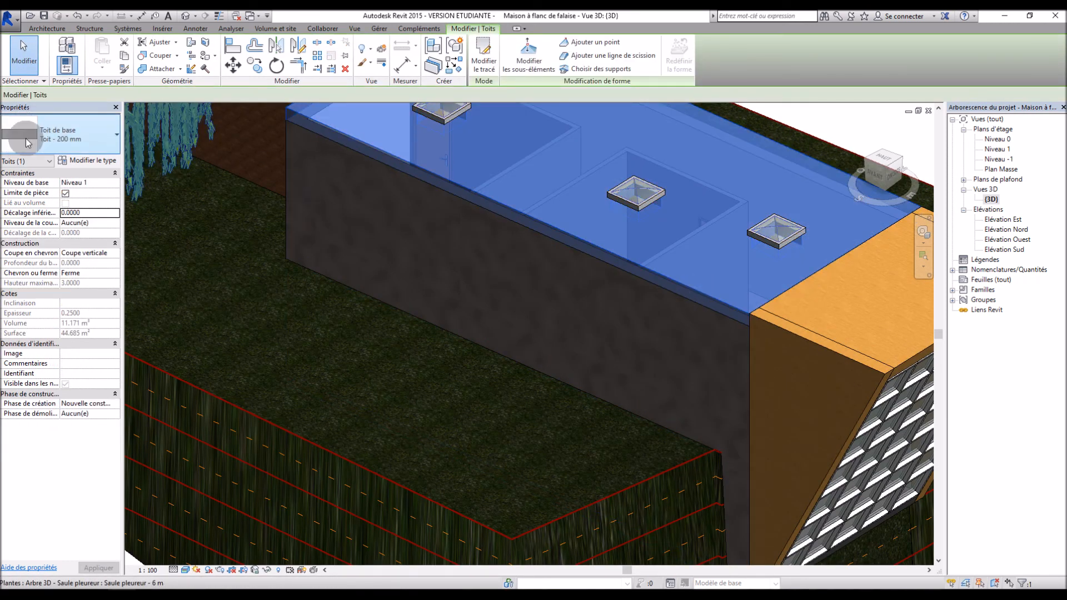
pyautogui.scroll(-5, 329, 274)
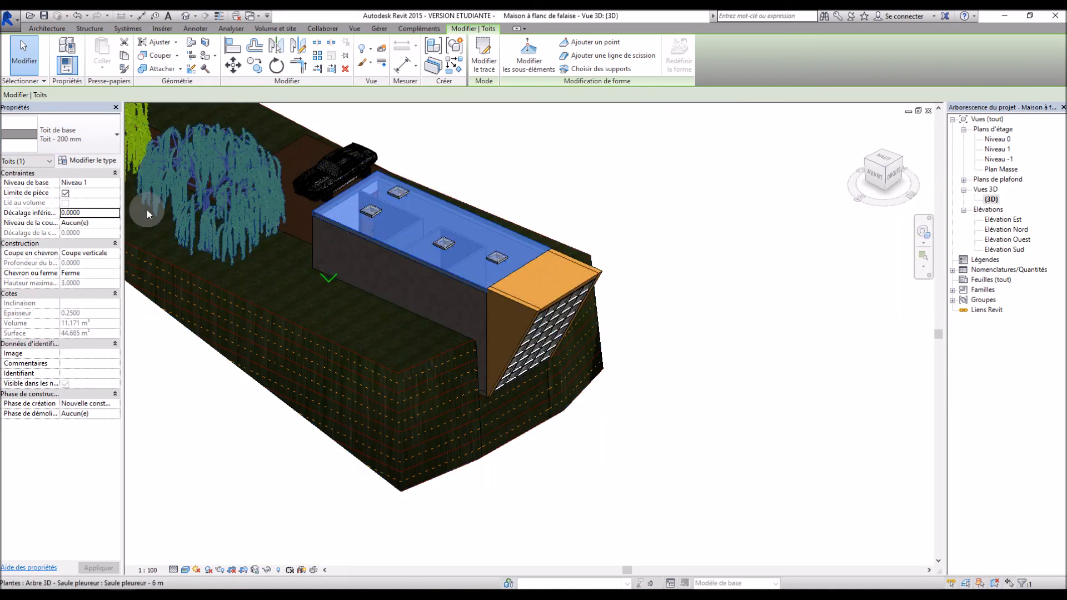
pyautogui.click(603, 170)
pyautogui.keyDown('shift'); pyautogui.moveTo(664, 290); pyautogui.dragTo(418, 286, button='middle'); pyautogui.keyUp('shift')
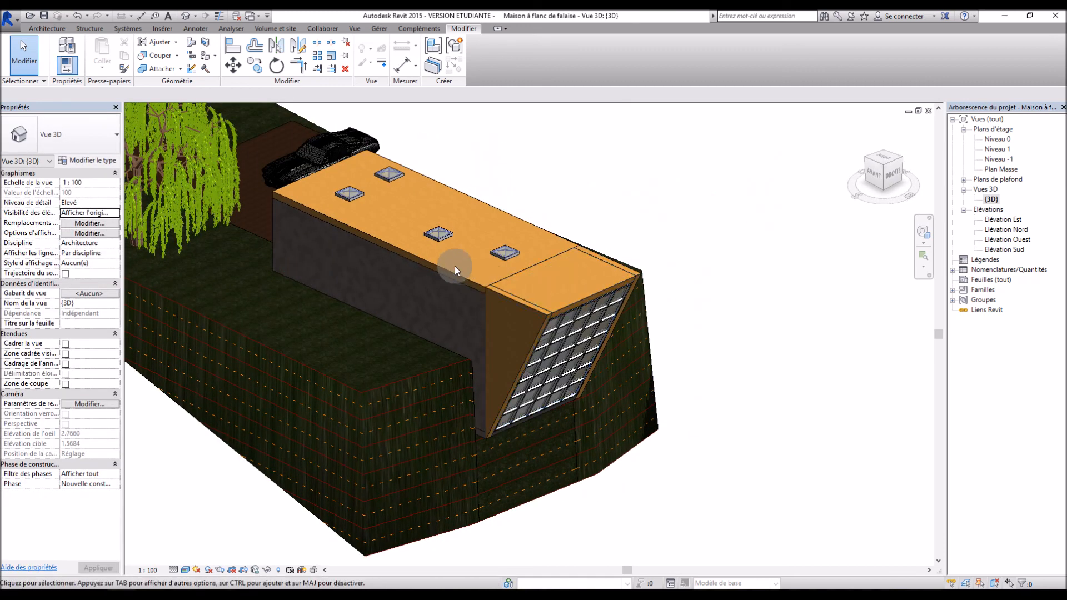
pyautogui.scroll(5, 566, 379)
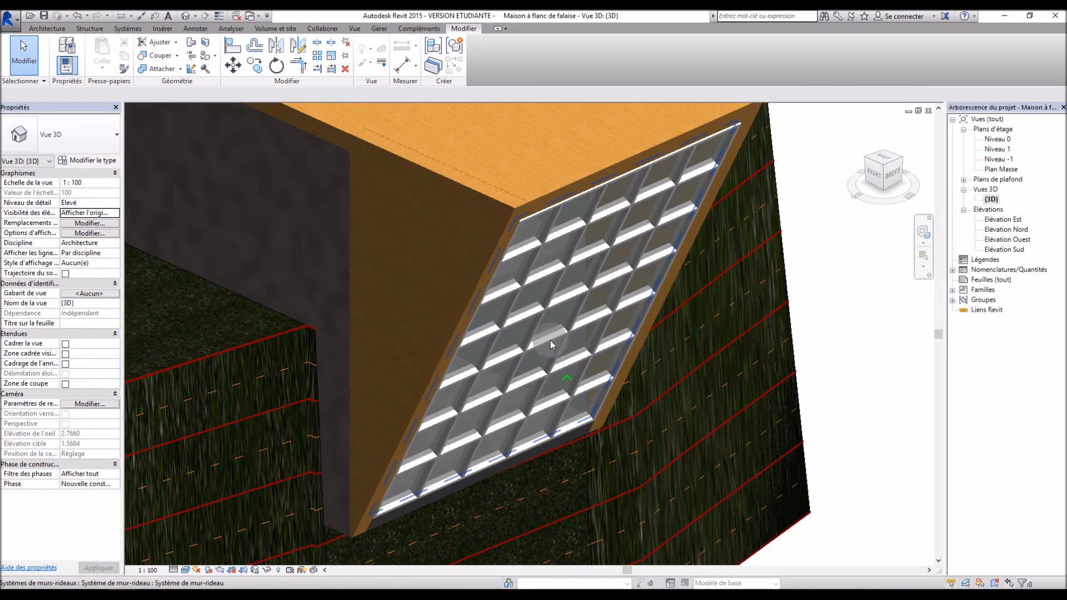
pyautogui.click(524, 256)
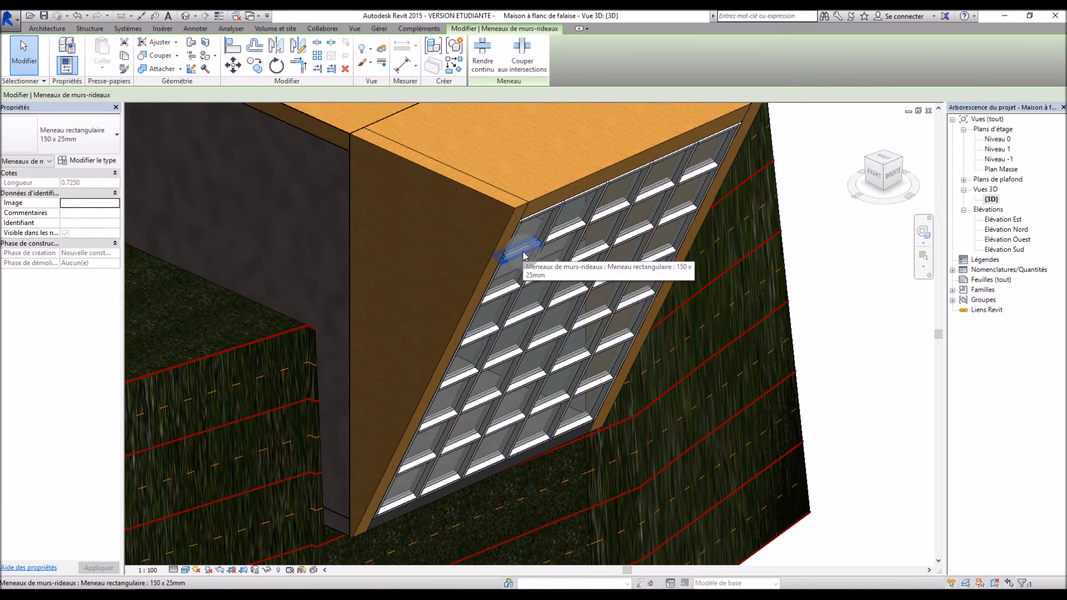
pyautogui.click(846, 315)
pyautogui.scroll(-5, 810, 307)
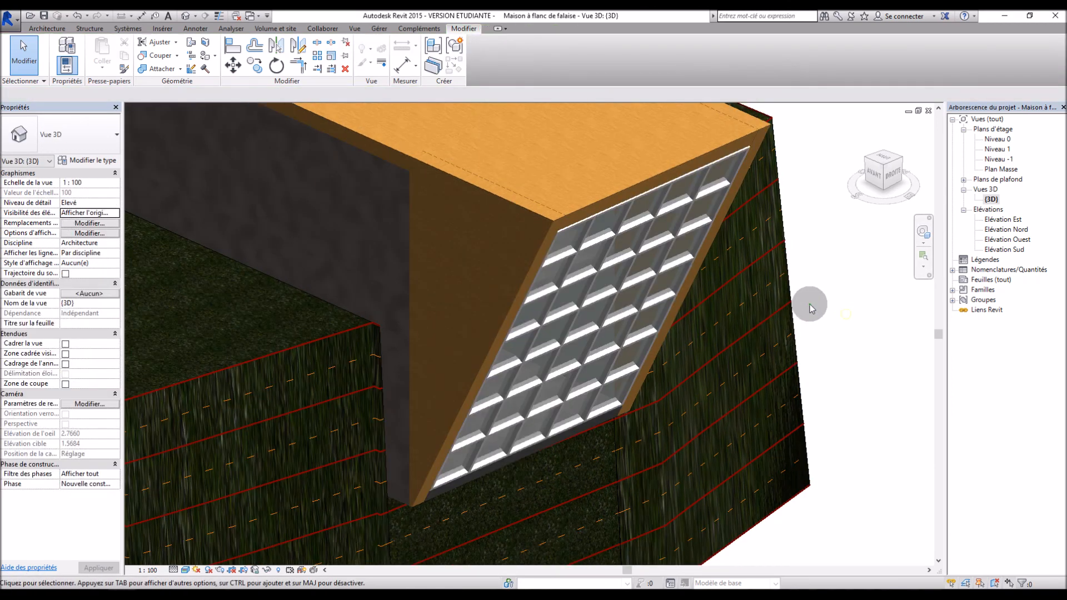
pyautogui.keyDown('shift'); pyautogui.moveTo(445, 304); pyautogui.dragTo(638, 432, button='middle'); pyautogui.keyUp('shift')
pyautogui.keyDown('shift'); pyautogui.moveTo(708, 362); pyautogui.dragTo(784, 390, button='middle'); pyautogui.keyUp('shift')
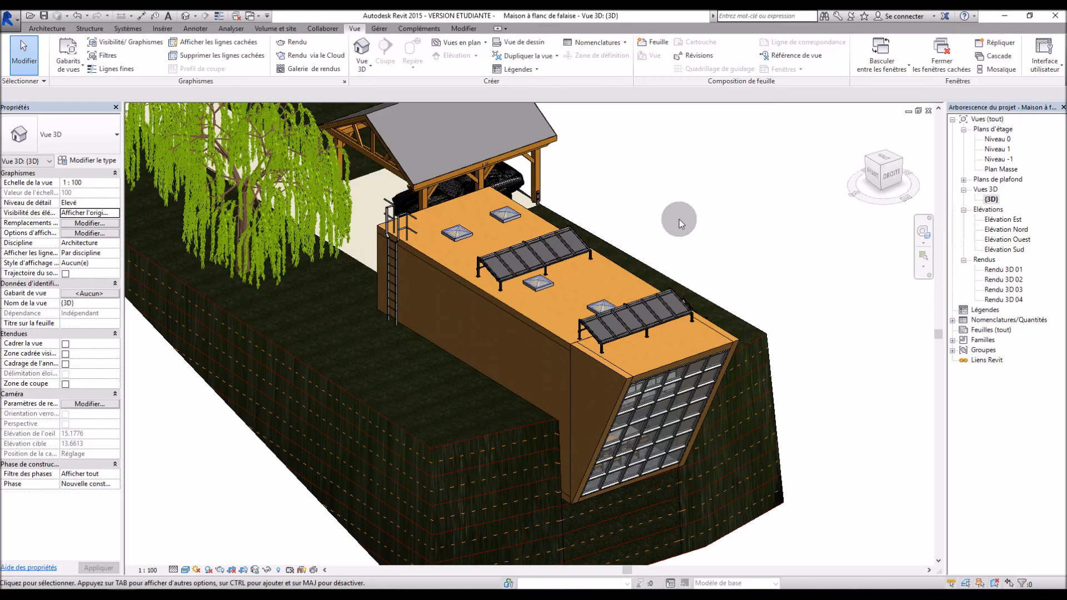
# Step: Examine the completed exterior from several angles, including the carport, caged ladder, rooftop solar panels and outdoor seating
pyautogui.scroll(-3, 679, 219)
pyautogui.keyDown('shift'); pyautogui.moveTo(679, 219); pyautogui.dragTo(572, 295, button='middle'); pyautogui.keyUp('shift')
pyautogui.scroll(3, 543, 258)
pyautogui.keyDown('shift'); pyautogui.moveTo(748, 387); pyautogui.dragTo(831, 335, button='middle'); pyautogui.keyUp('shift')
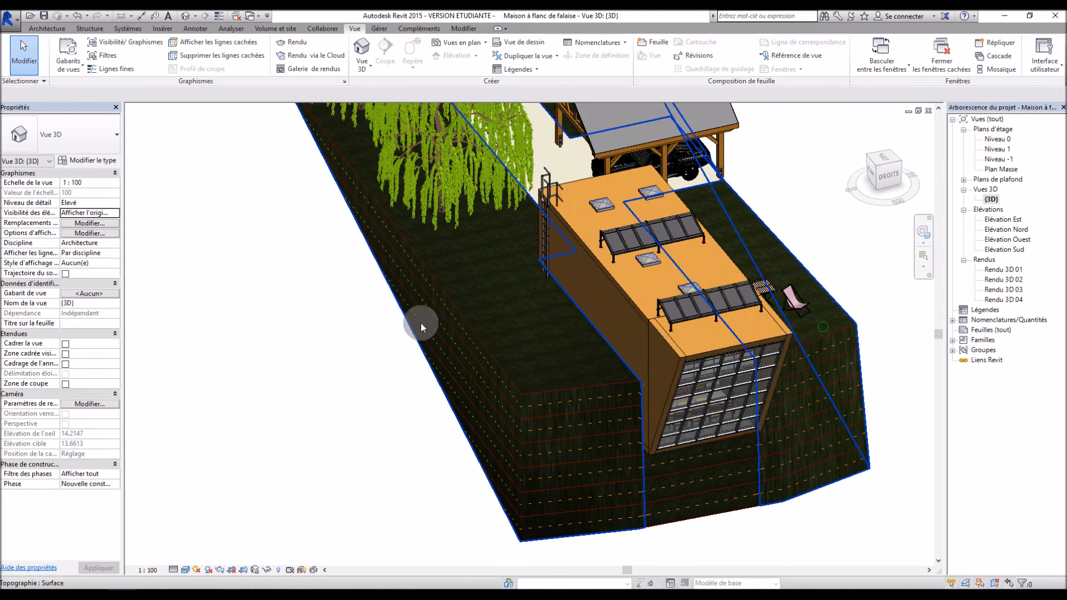
pyautogui.keyDown('shift'); pyautogui.moveTo(419, 324); pyautogui.dragTo(445, 352, button='middle'); pyautogui.keyUp('shift')
pyautogui.scroll(-3, 445, 353)
pyautogui.scroll(2, 508, 254)
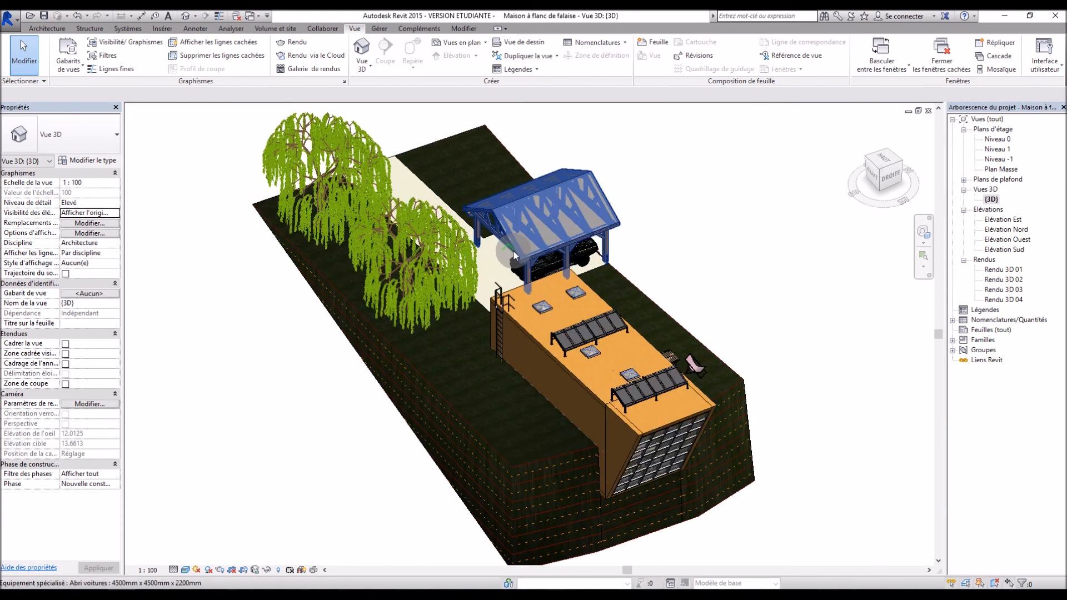
pyautogui.scroll(5, 611, 480)
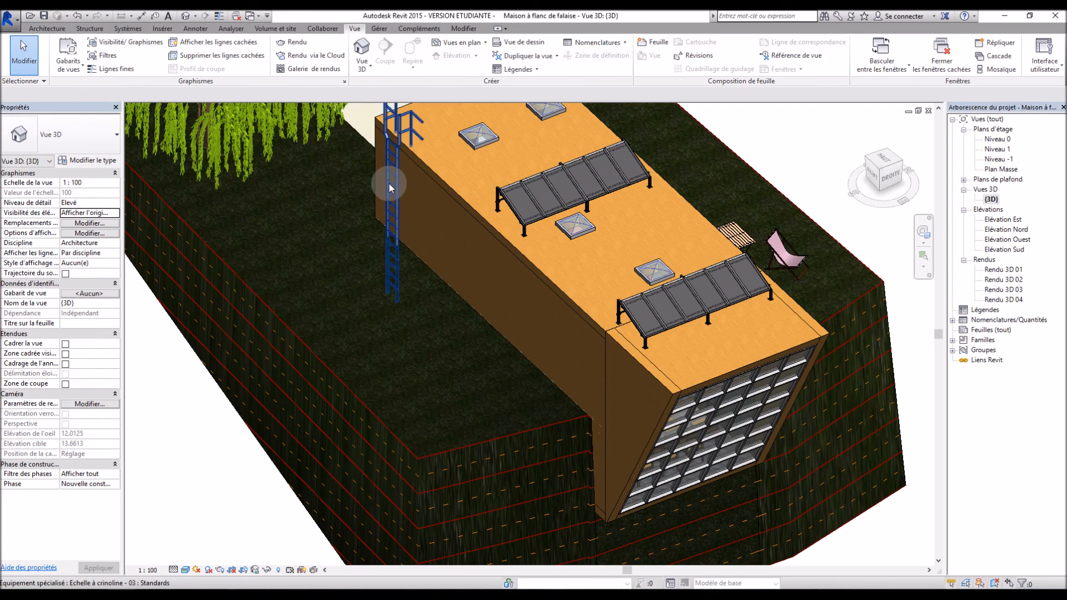
pyautogui.keyDown('shift'); pyautogui.moveTo(858, 285); pyautogui.dragTo(682, 319, button='middle'); pyautogui.keyUp('shift')
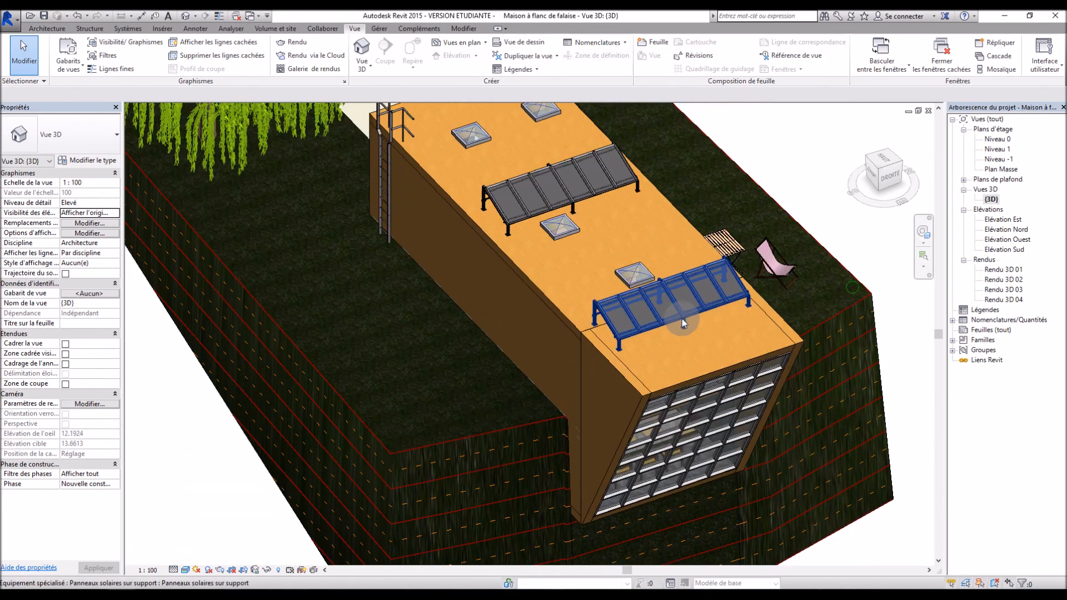
# Step: Review the saved renderings Rendu 3D 01, Rendu 3D 02, Rendu 3D 03 and Rendu 3D 04 in turn
pyautogui.doubleClick(998, 272)
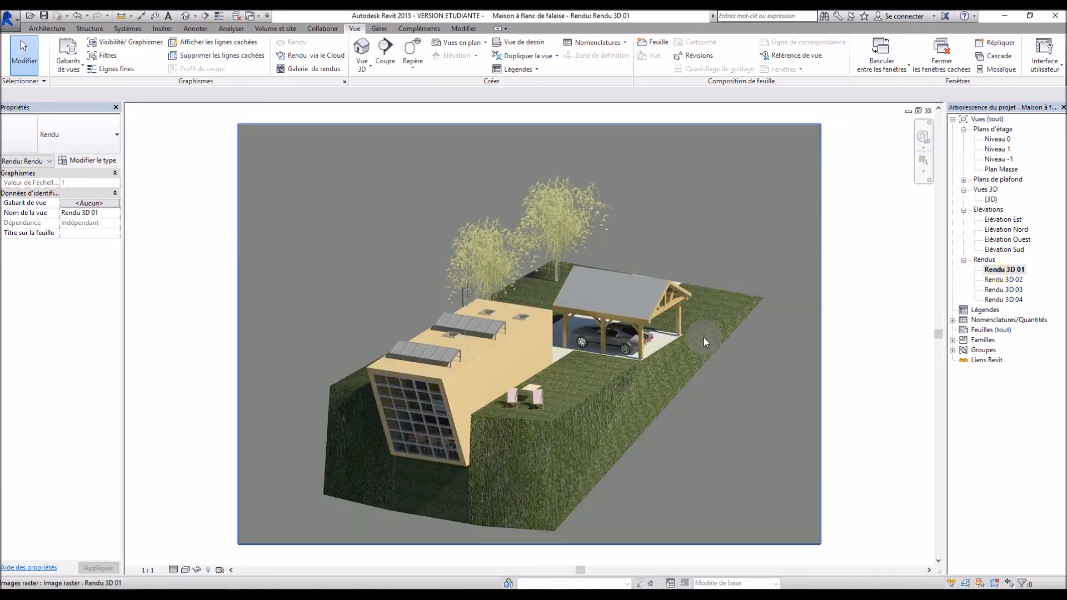
pyautogui.click(978, 298)
pyautogui.doubleClick(1004, 280)
pyautogui.click(642, 367)
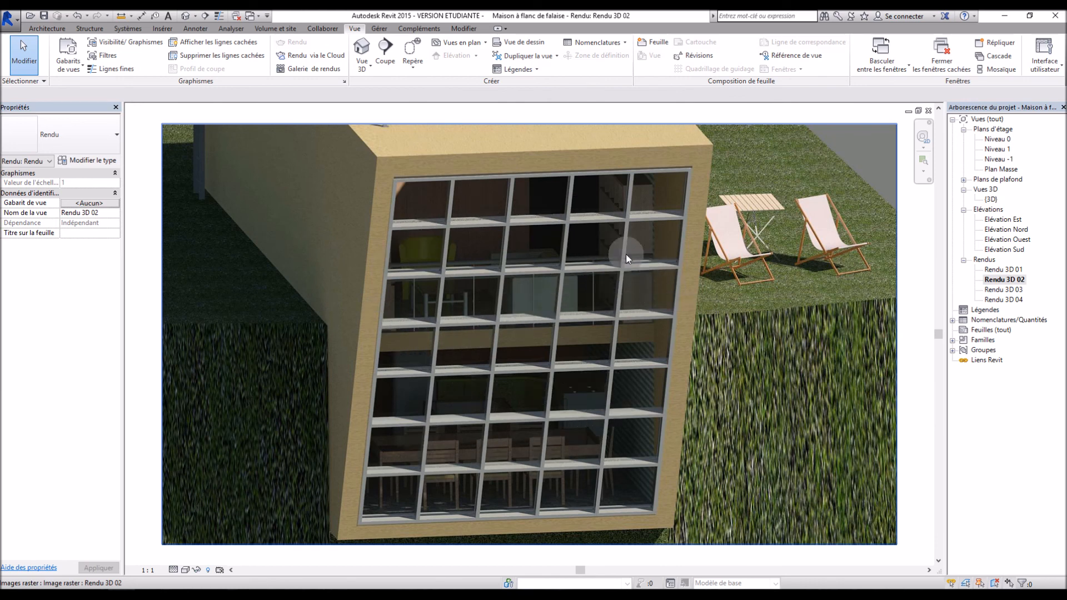
pyautogui.doubleClick(1009, 289)
pyautogui.click(746, 357)
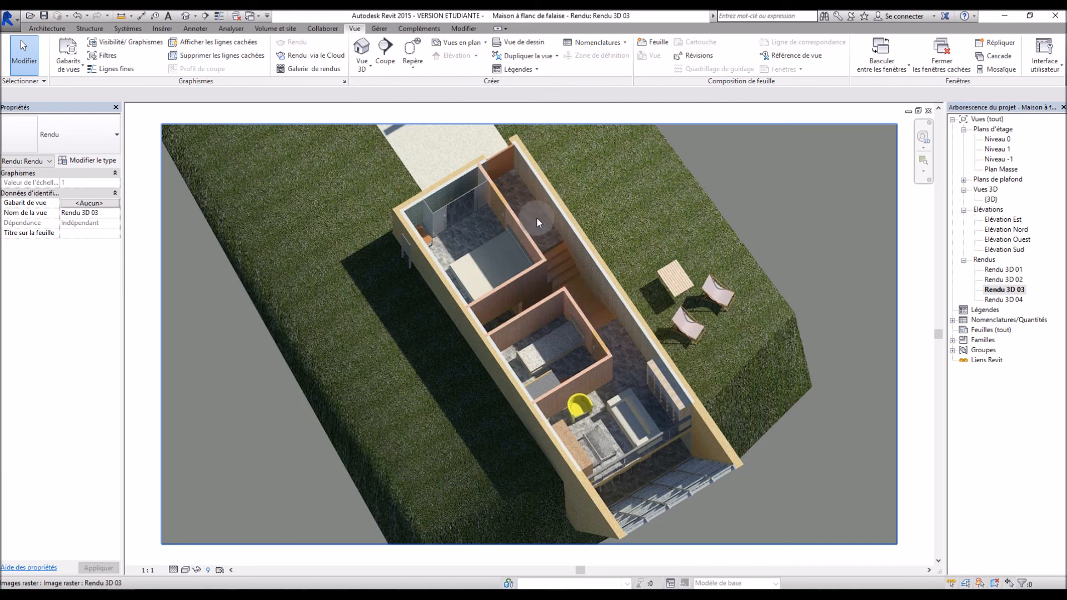
pyautogui.click(1031, 317)
pyautogui.doubleClick(1005, 298)
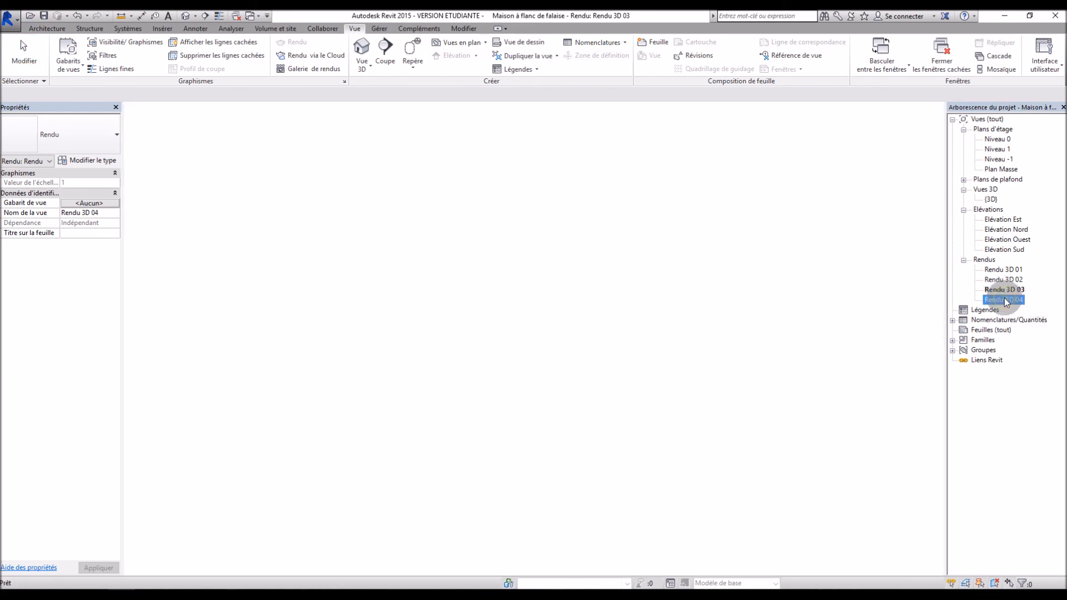
# Step: Enable the section box in the {3D} view and lower its upper face below the roof to expose the interior
pyautogui.doubleClick(991, 199)
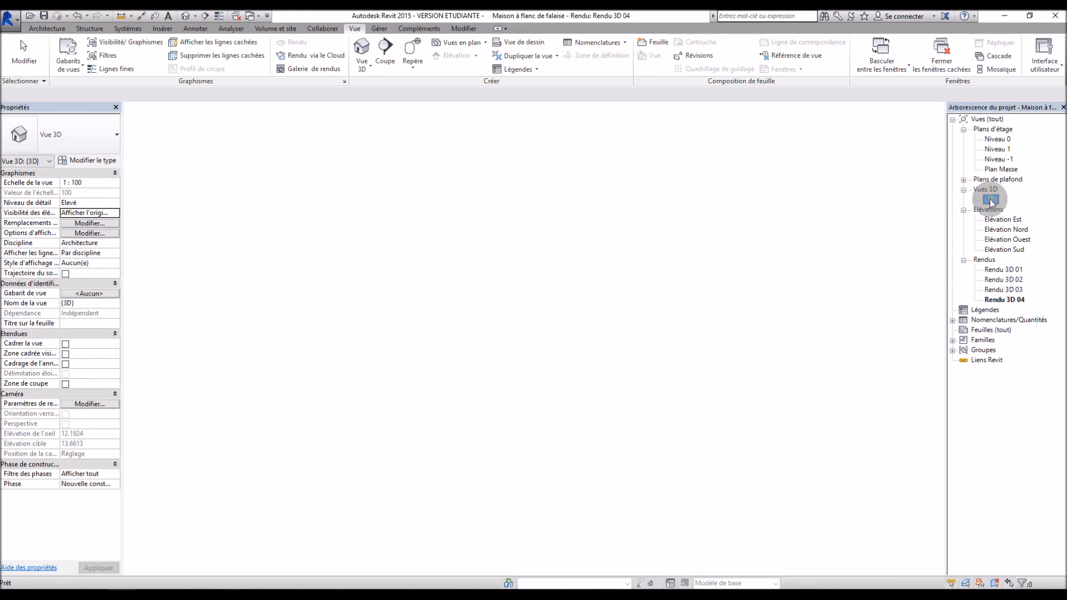
pyautogui.click(68, 347)
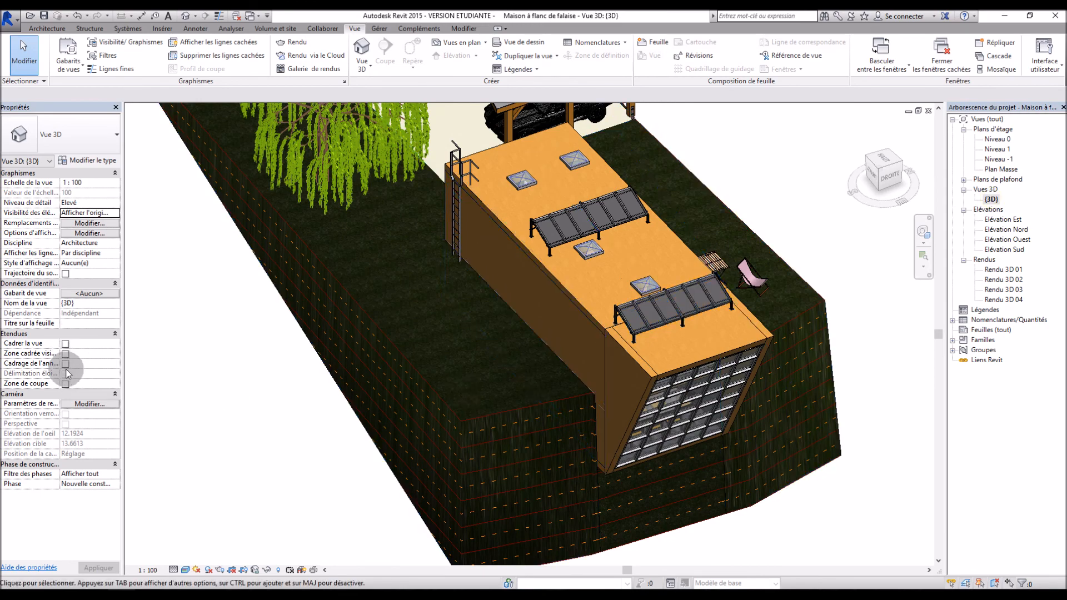
pyautogui.scroll(-3, 306, 406)
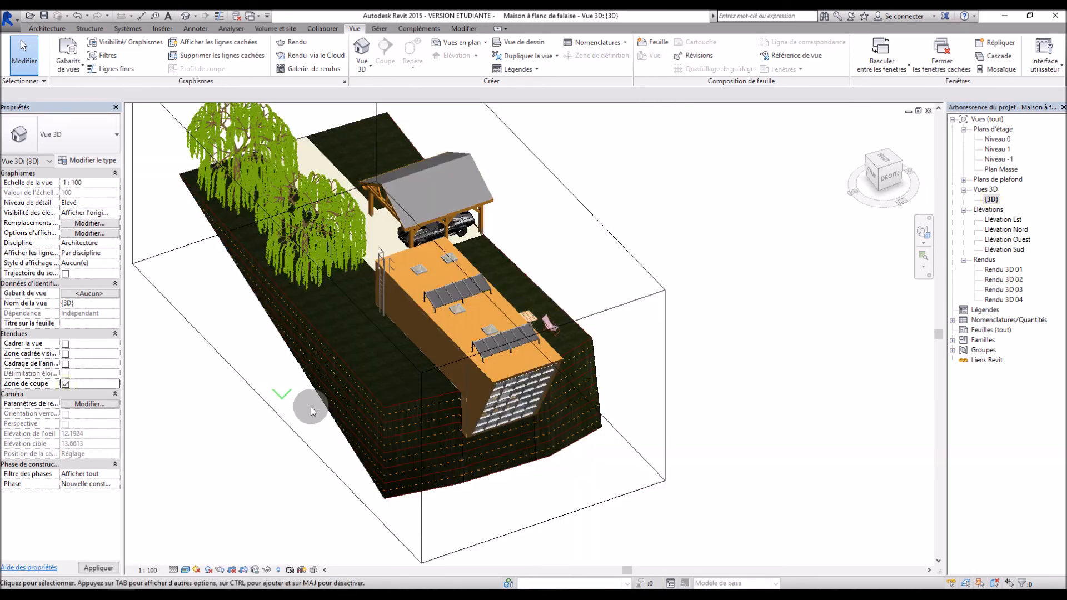
pyautogui.keyDown('shift'); pyautogui.moveTo(793, 379); pyautogui.dragTo(806, 222, button='middle'); pyautogui.keyUp('shift')
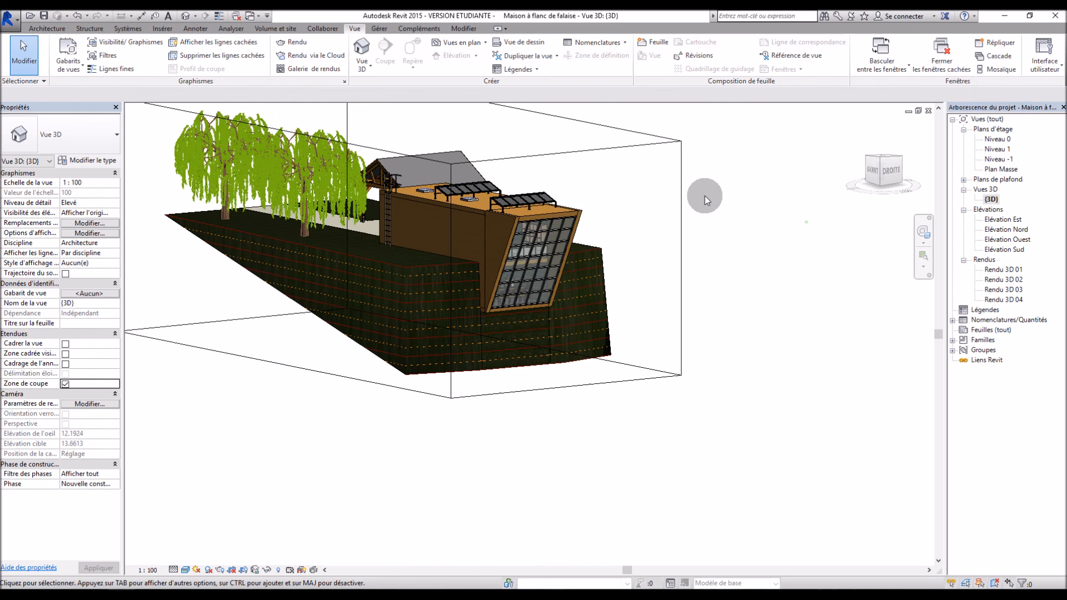
pyautogui.click(630, 134)
pyautogui.moveTo(400, 123); pyautogui.dragTo(408, 210)
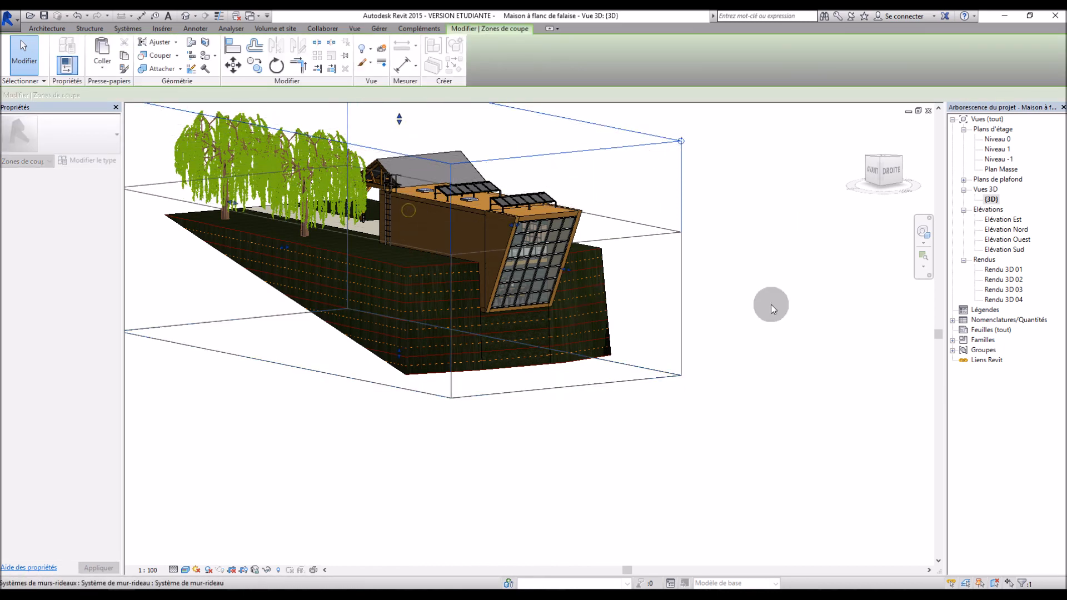
# Step: Examine the furnished upper floor through the cut, focusing on the two bedrooms, the staircase and the living area
pyautogui.keyDown('shift'); pyautogui.moveTo(728, 266); pyautogui.dragTo(593, 466, button='middle'); pyautogui.keyUp('shift')
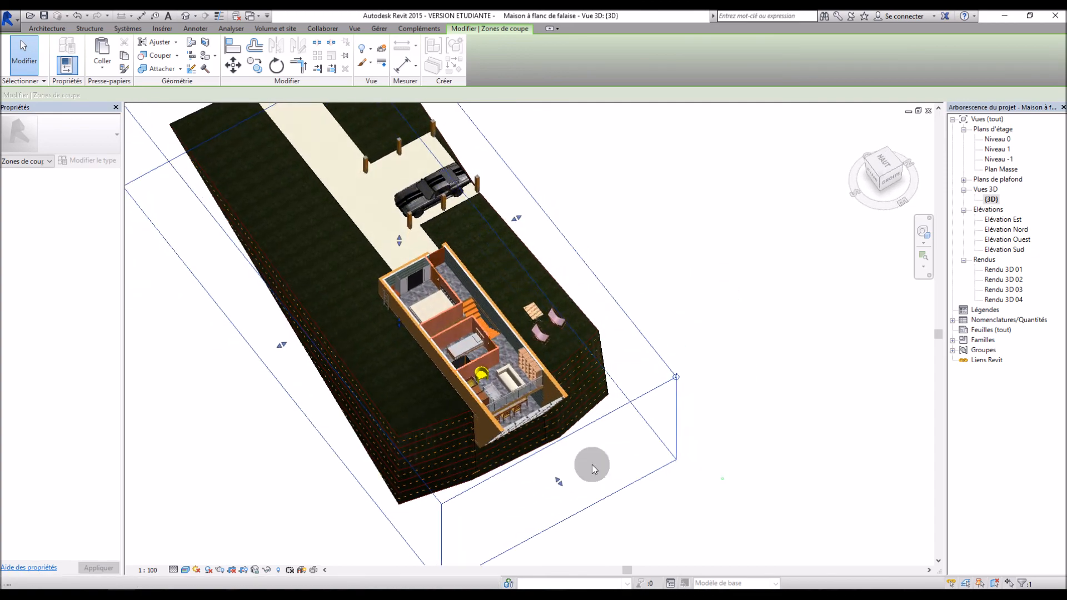
pyautogui.scroll(5, 482, 333)
pyautogui.keyDown('shift'); pyautogui.moveTo(581, 279); pyautogui.dragTo(677, 369, button='middle'); pyautogui.keyUp('shift')
pyautogui.scroll(1, 427, 286)
pyautogui.keyDown('shift'); pyautogui.moveTo(426, 285); pyautogui.dragTo(439, 285, button='middle'); pyautogui.keyUp('shift')
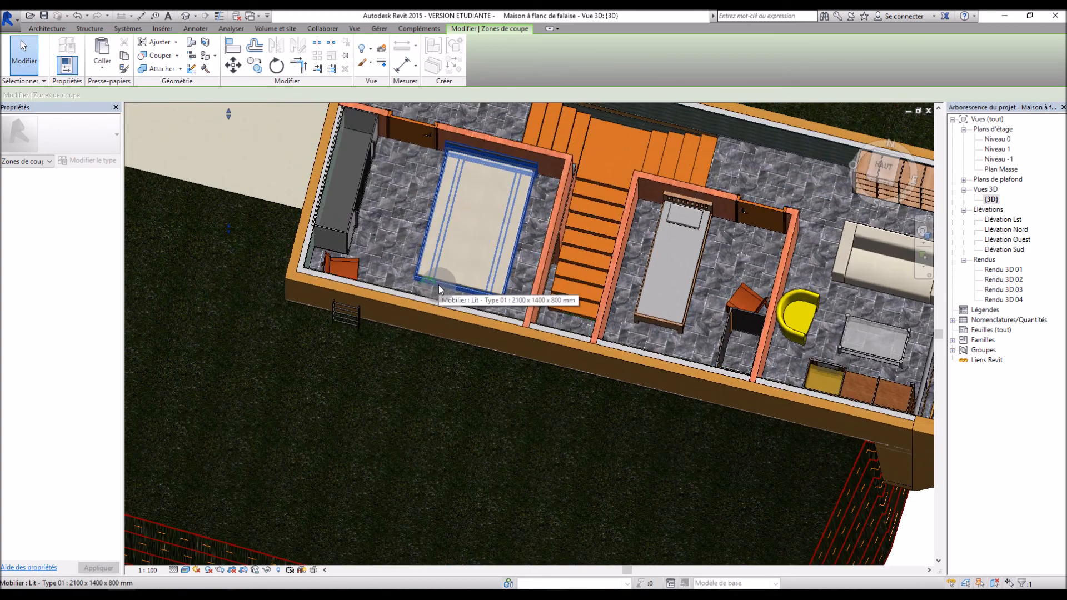
pyautogui.keyDown('shift'); pyautogui.moveTo(329, 325); pyautogui.dragTo(542, 116, button='middle'); pyautogui.keyUp('shift')
pyautogui.scroll(2, 381, 264)
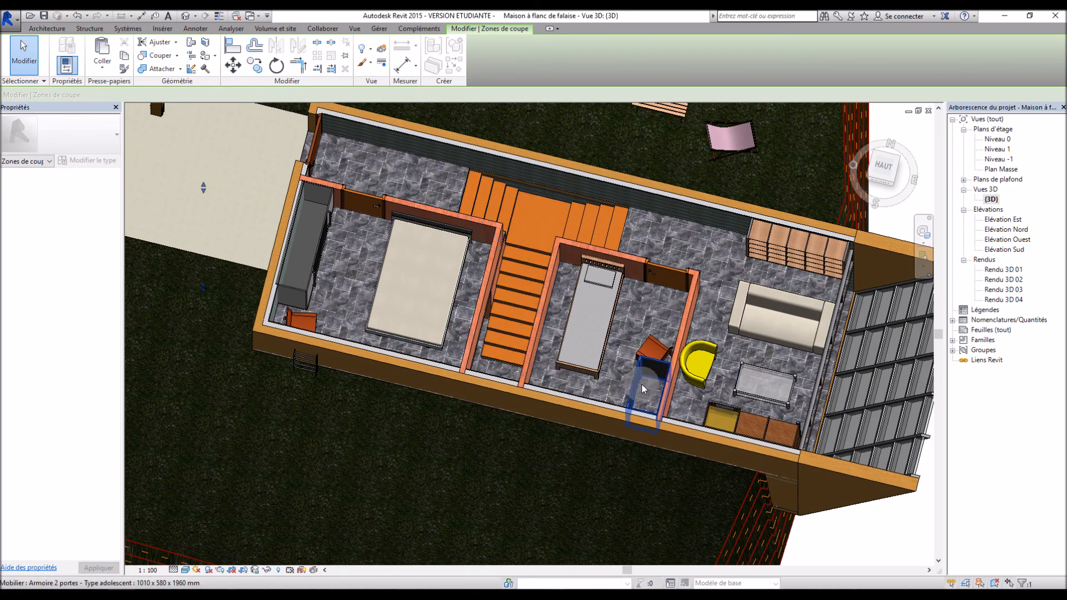
pyautogui.keyDown('shift'); pyautogui.moveTo(704, 400); pyautogui.dragTo(687, 364, button='middle'); pyautogui.keyUp('shift')
pyautogui.scroll(3, 338, 255)
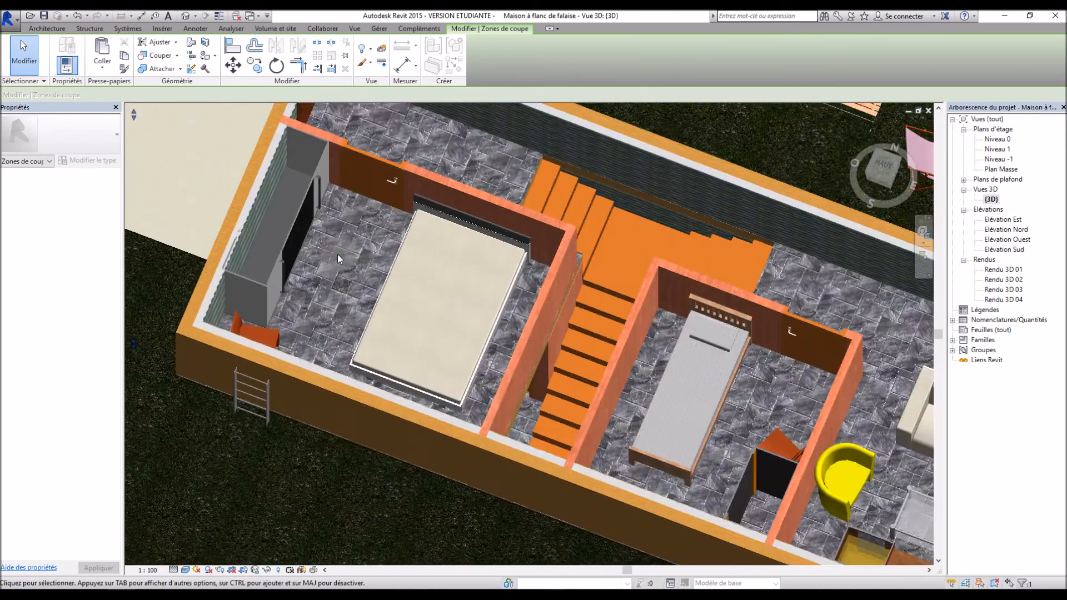
# Step: Examine the sectioned house from the driveway side, then the entrance corridor, stairs, bedrooms and living room furniture
pyautogui.scroll(-2, 258, 352)
pyautogui.moveTo(258, 351); pyautogui.dragTo(504, 335, button='middle')
pyautogui.scroll(-4, 505, 335)
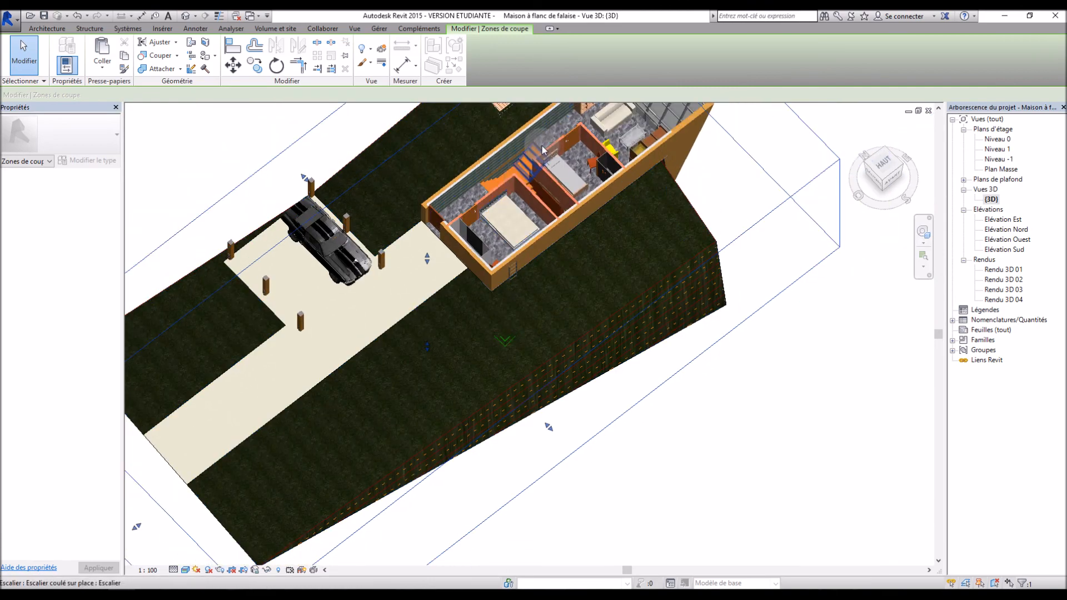
pyautogui.scroll(5, 503, 128)
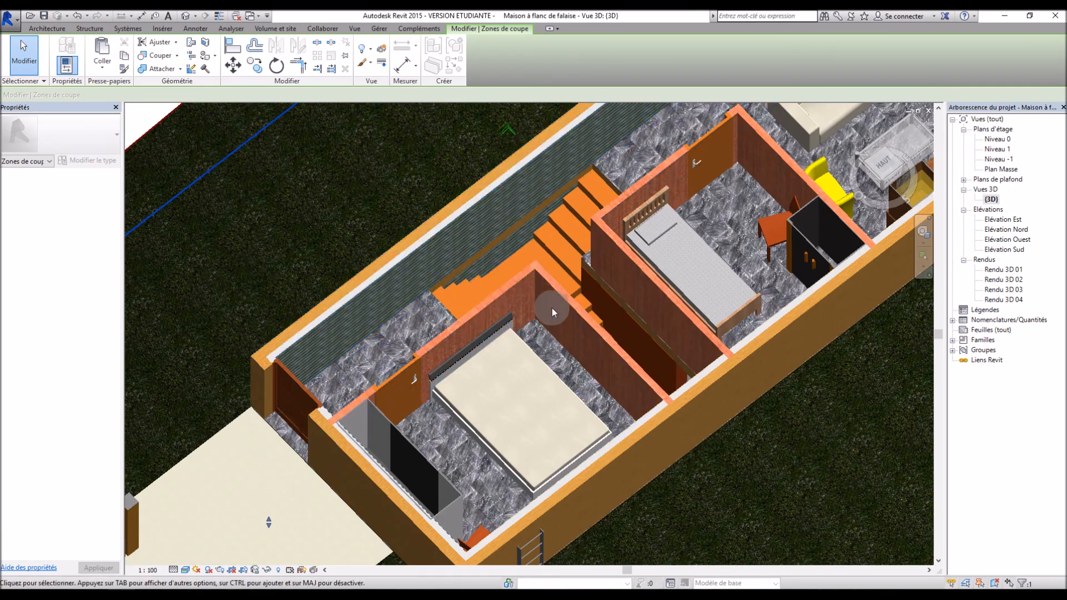
pyautogui.scroll(1, 449, 398)
pyautogui.scroll(-2, 449, 398)
pyautogui.keyDown('shift'); pyautogui.moveTo(449, 398); pyautogui.dragTo(411, 343, button='middle'); pyautogui.keyUp('shift')
pyautogui.scroll(-4, 411, 344)
pyautogui.scroll(5, 472, 482)
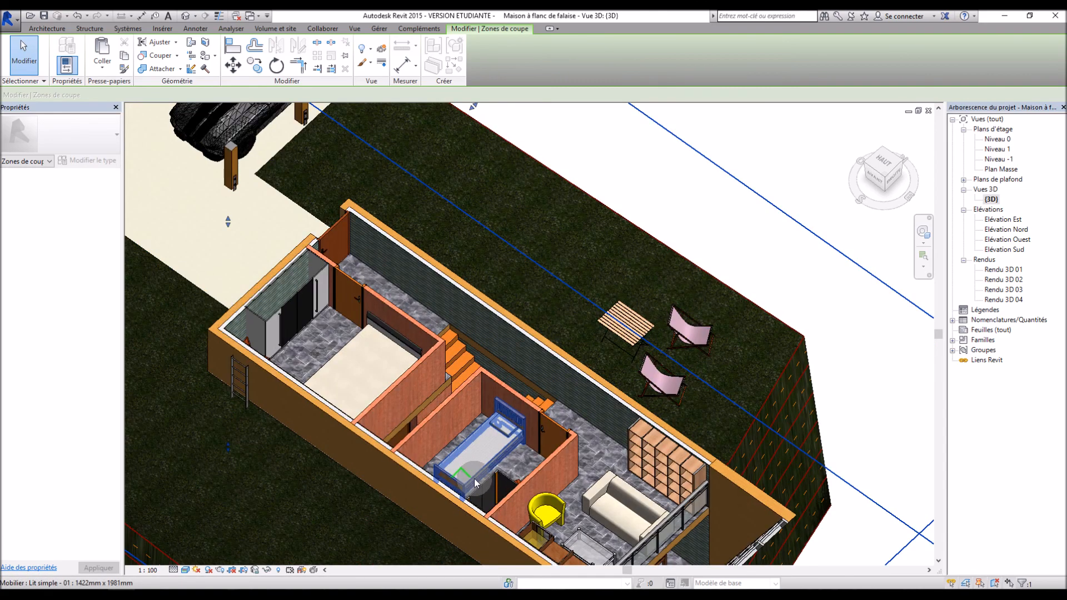
pyautogui.scroll(-1, 474, 479)
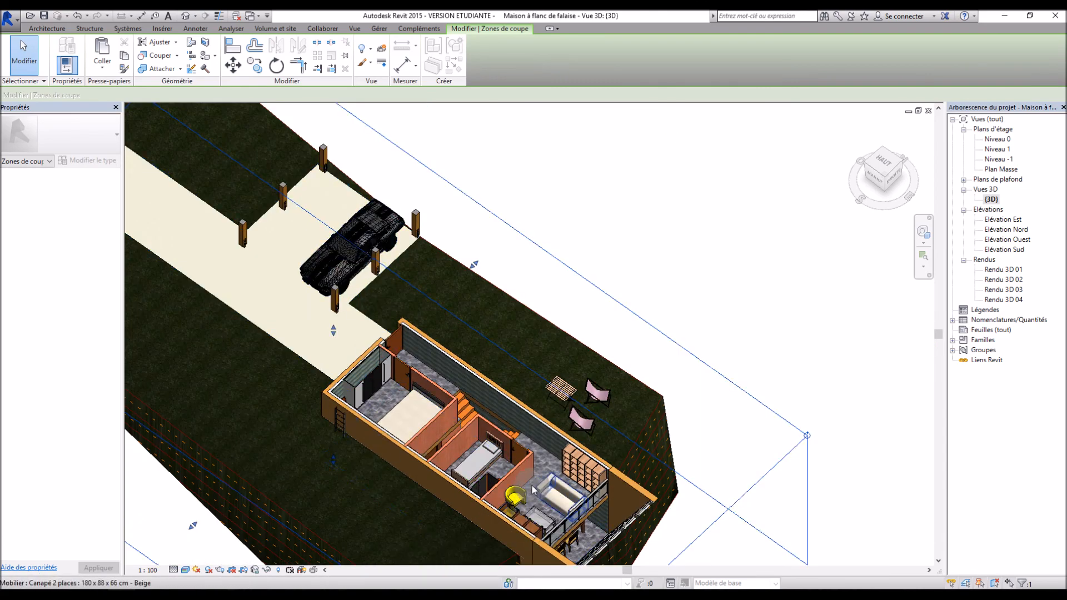
pyautogui.scroll(4, 568, 493)
pyautogui.scroll(2, 568, 493)
pyautogui.scroll(-3, 610, 473)
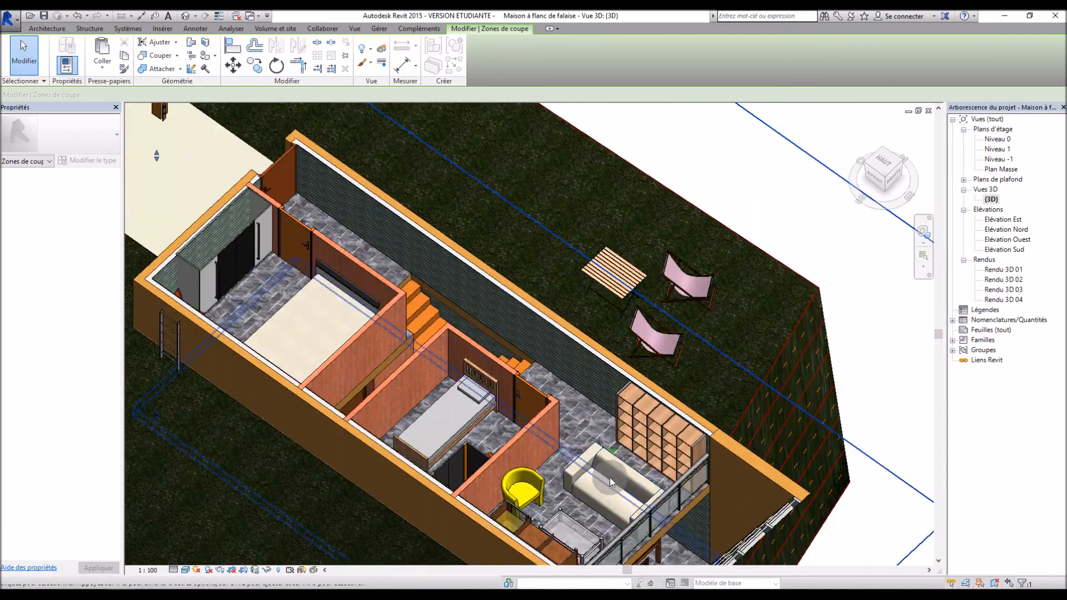
# Step: Examine the sectioned upper floor from the glazed front, covering the living room, balcony railing, bedrooms and driveway side
pyautogui.keyDown('shift'); pyautogui.moveTo(609, 478); pyautogui.dragTo(424, 478, button='middle'); pyautogui.keyUp('shift')
pyautogui.scroll(-4, 401, 435)
pyautogui.scroll(6, 235, 435)
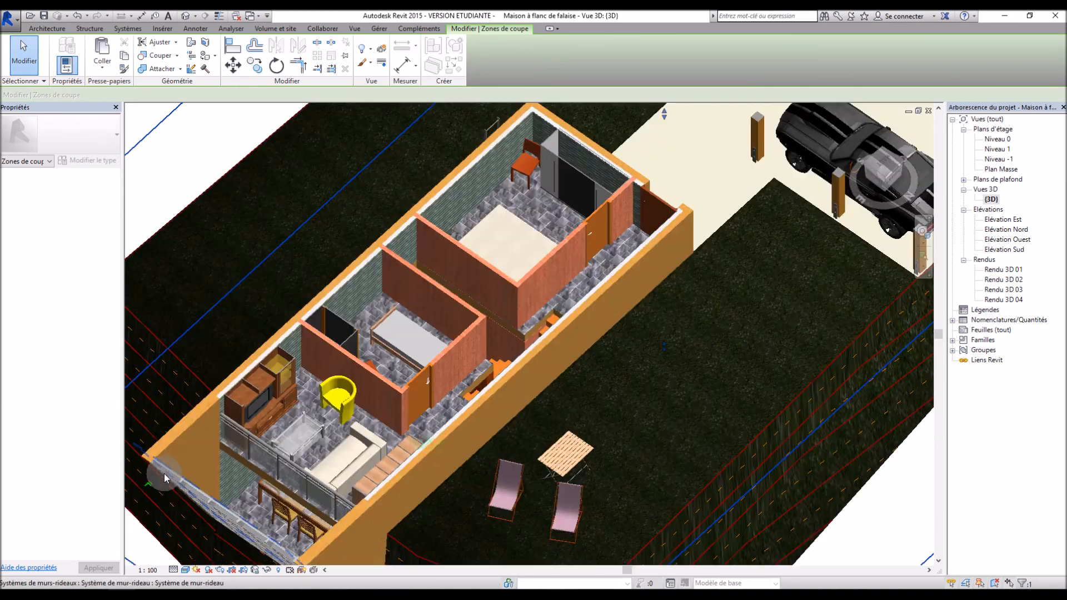
pyautogui.scroll(-1, 459, 392)
pyautogui.scroll(-3, 459, 392)
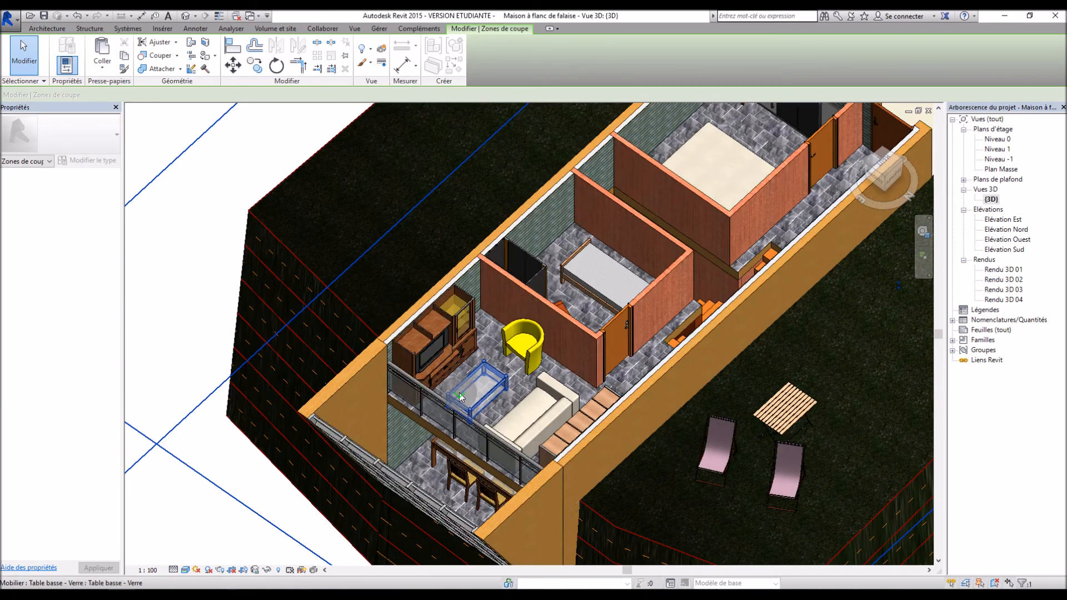
pyautogui.scroll(1, 441, 417)
# Step: Lower the section box's upper face to the lower storey to expose the kitchen, dining area and bathroom
pyautogui.keyDown('shift'); pyautogui.moveTo(442, 418); pyautogui.dragTo(585, 366, button='middle'); pyautogui.keyUp('shift')
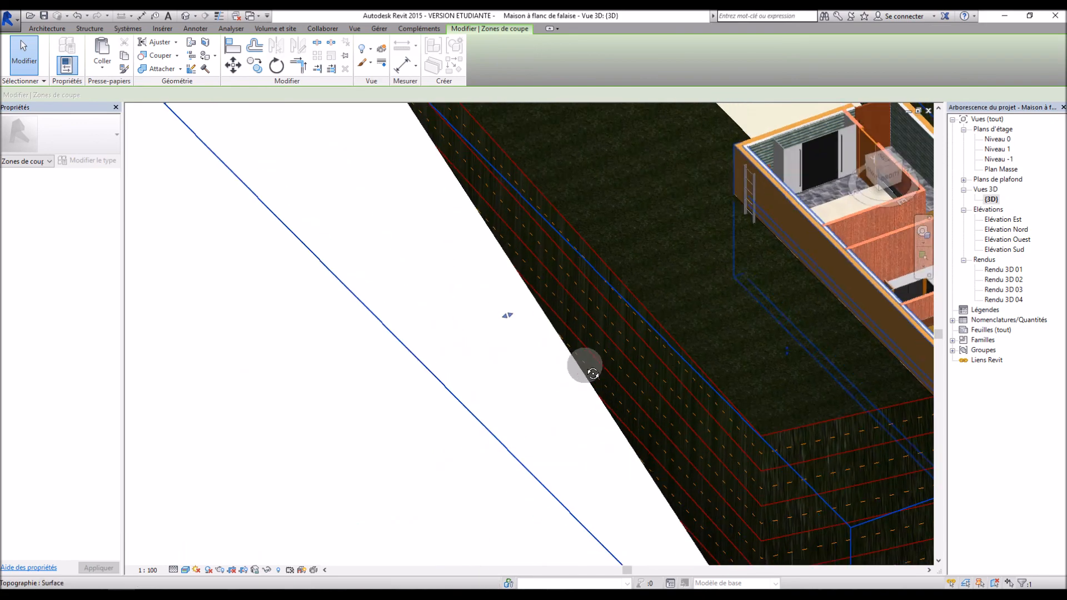
pyautogui.scroll(-3, 527, 370)
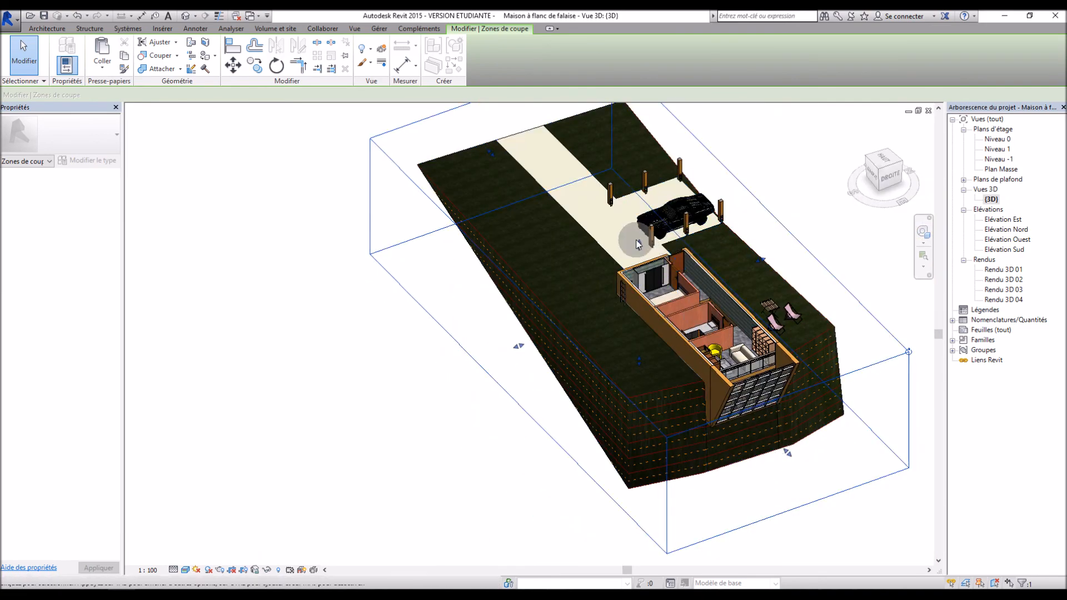
pyautogui.moveTo(641, 249); pyautogui.dragTo(637, 261)
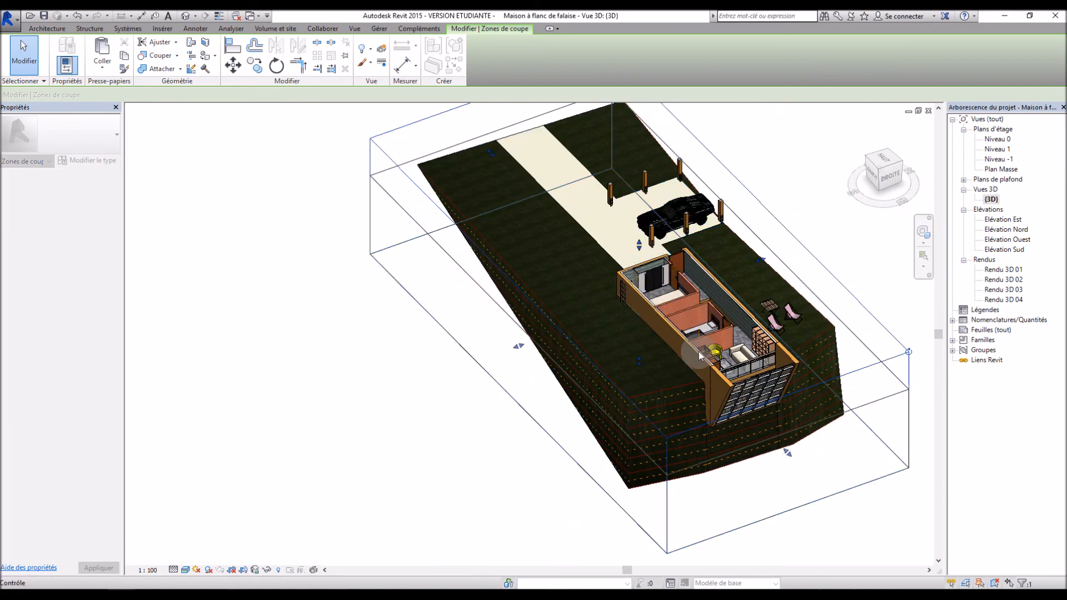
# Step: Examine the lower floor's kitchen, dining area, bathroom, toilet and staircase from several angles
pyautogui.scroll(10, 700, 356)
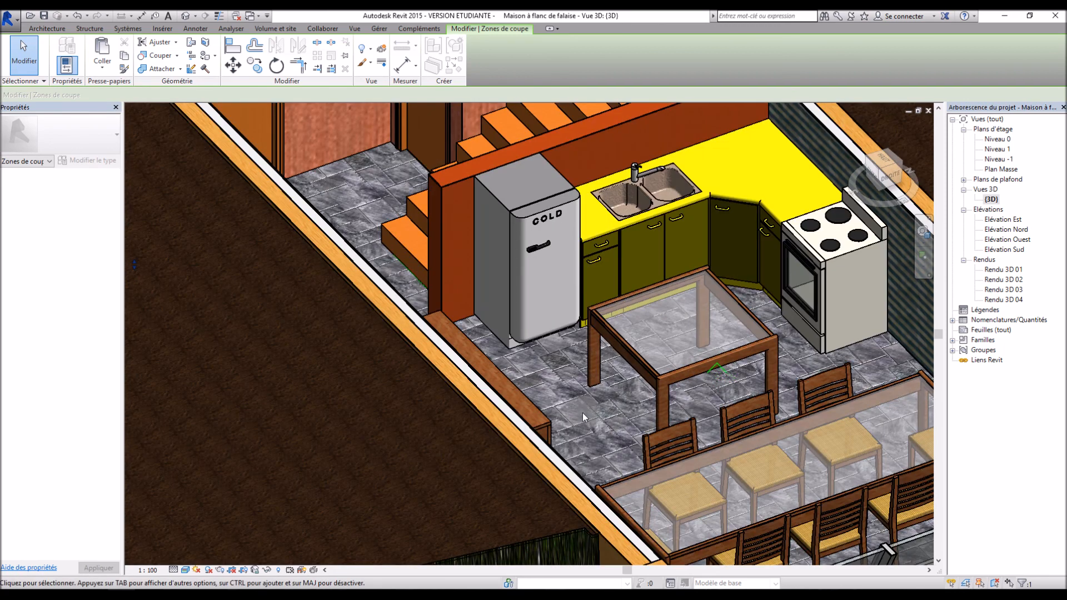
pyautogui.scroll(-5, 583, 413)
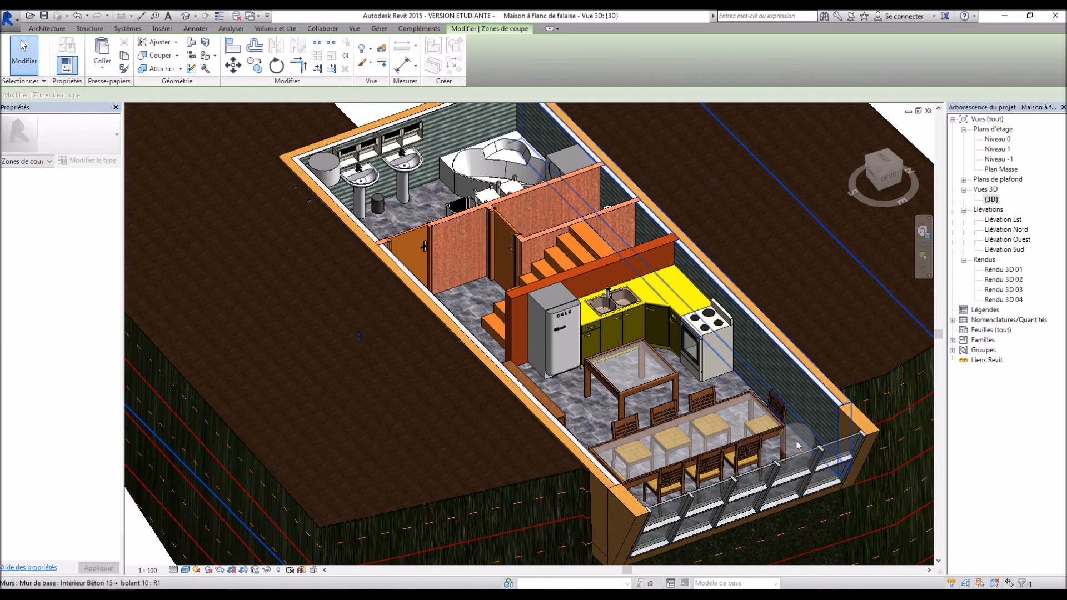
pyautogui.keyDown('shift'); pyautogui.moveTo(517, 402); pyautogui.dragTo(481, 203, button='middle'); pyautogui.keyUp('shift')
pyautogui.scroll(-3, 422, 278)
pyautogui.scroll(8, 438, 255)
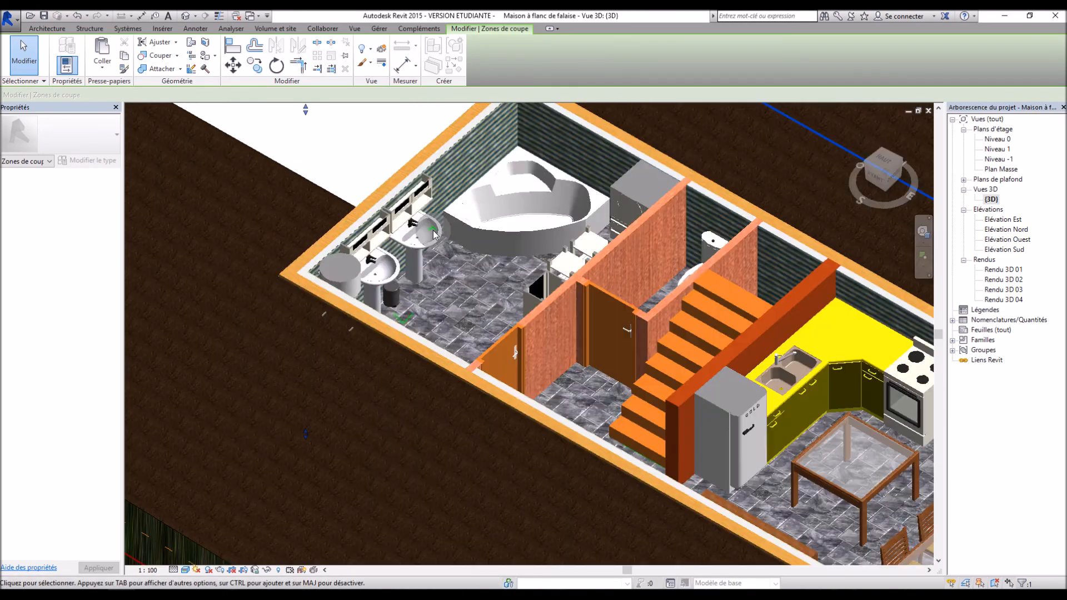
pyautogui.scroll(-3, 341, 331)
pyautogui.keyDown('shift'); pyautogui.moveTo(548, 305); pyautogui.dragTo(559, 238, button='middle'); pyautogui.keyUp('shift')
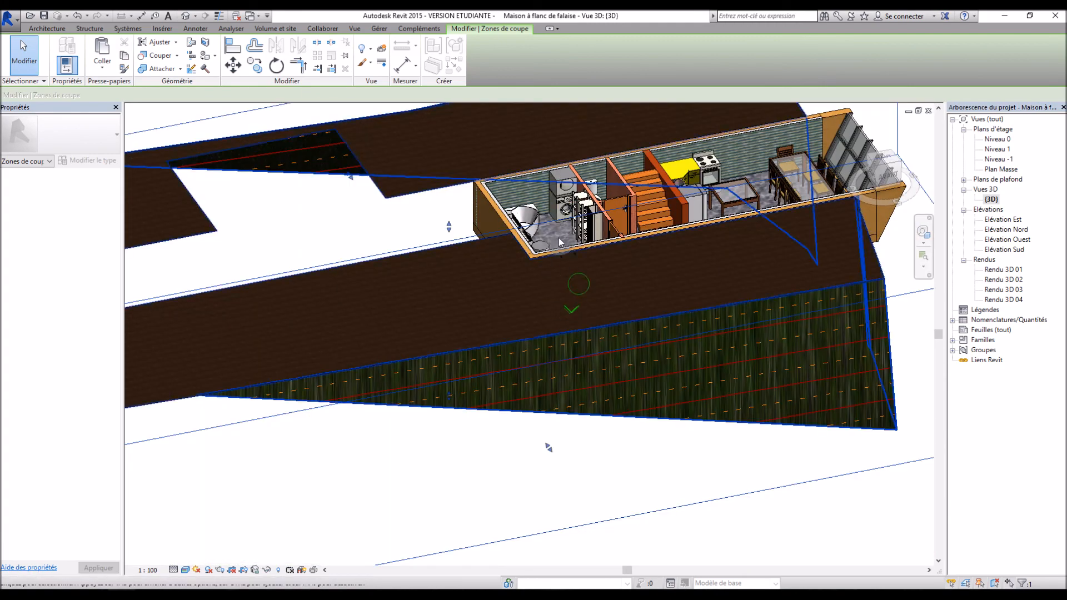
pyautogui.scroll(5, 558, 238)
pyautogui.scroll(-2, 546, 224)
pyautogui.scroll(2, 618, 338)
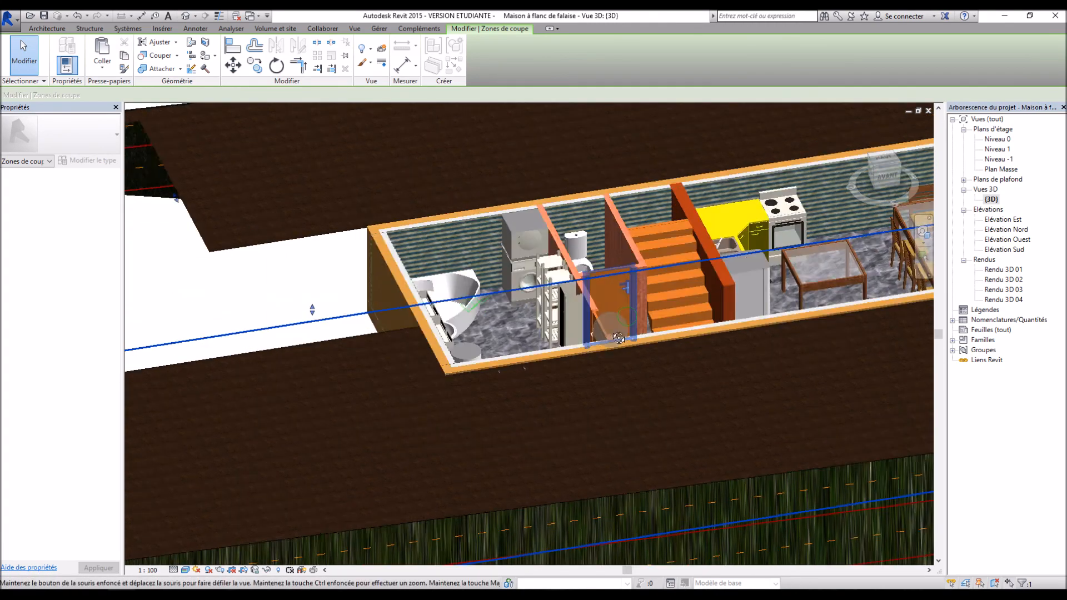
pyautogui.scroll(-3, 618, 338)
pyautogui.scroll(5, 772, 440)
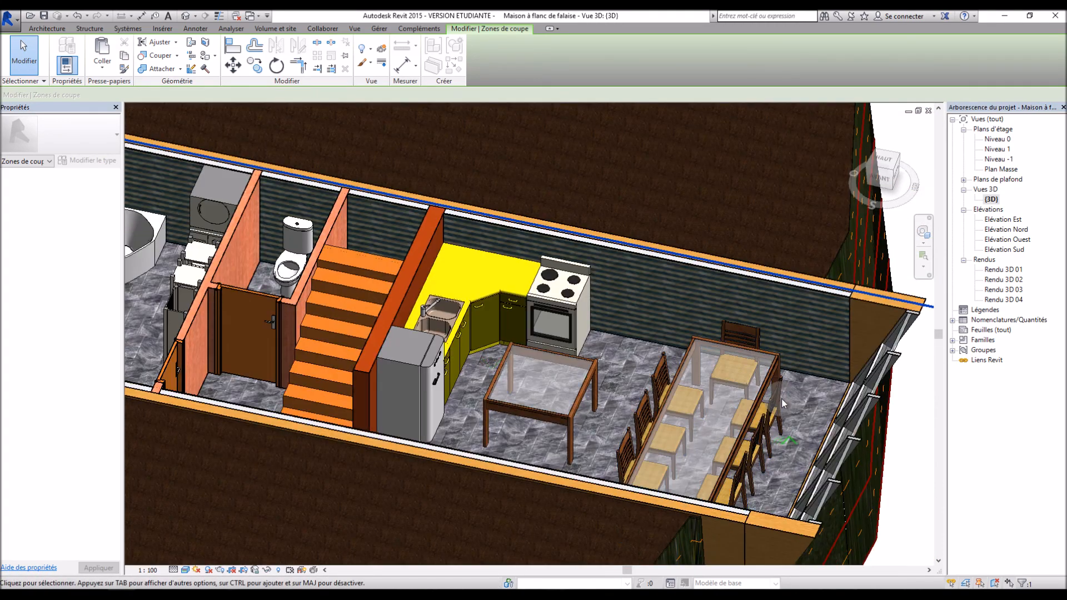
# Step: Raise the section box's upper face slightly to show the staircase's upper flight, and inspect the kitchen units and dining area
pyautogui.scroll(-5, 781, 398)
pyautogui.keyDown('shift'); pyautogui.moveTo(511, 321); pyautogui.dragTo(232, 255, button='middle'); pyautogui.keyUp('shift')
pyautogui.moveTo(191, 252); pyautogui.dragTo(191, 225)
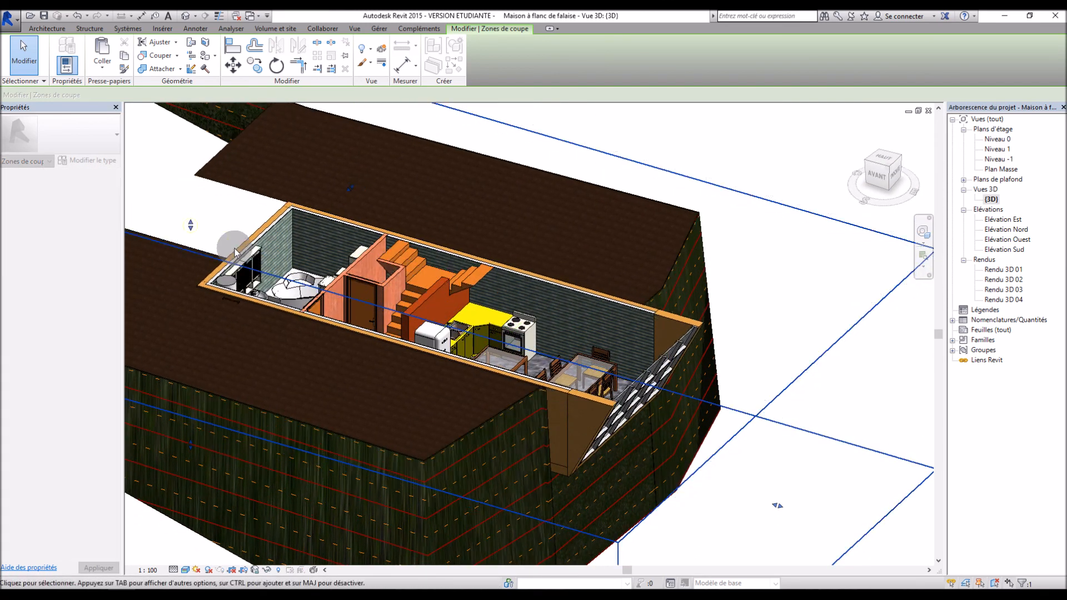
pyautogui.scroll(3, 550, 292)
pyautogui.keyDown('shift'); pyautogui.moveTo(550, 293); pyautogui.dragTo(353, 421, button='middle'); pyautogui.keyUp('shift')
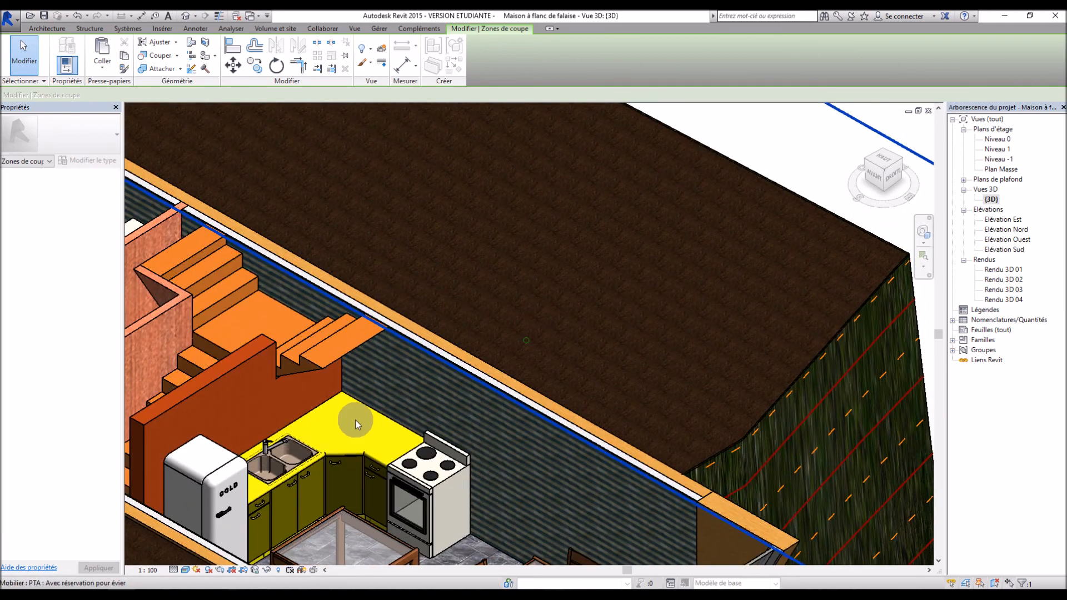
pyautogui.scroll(-2, 354, 421)
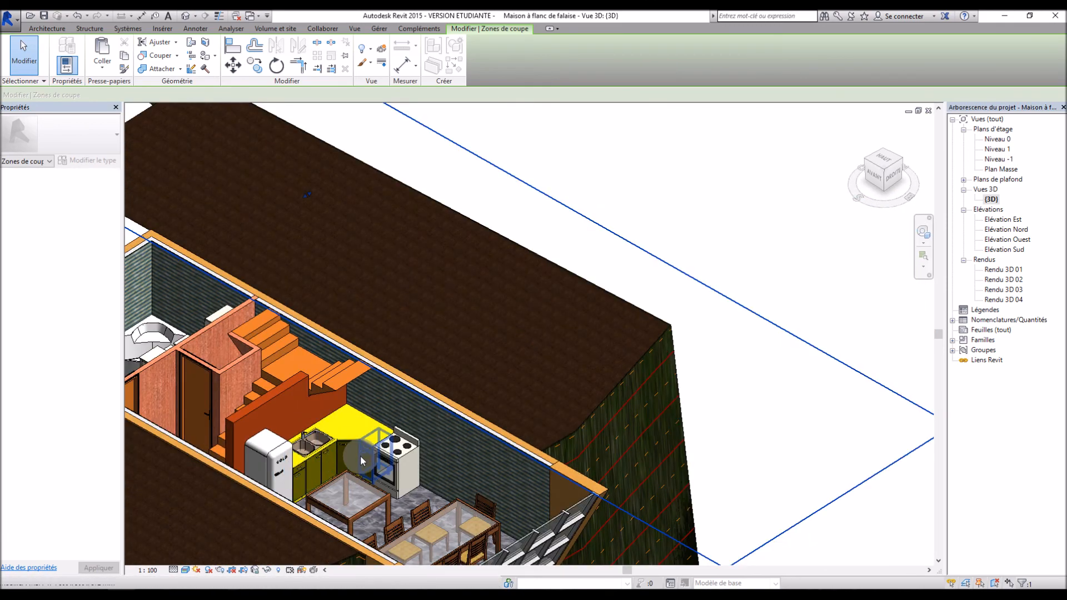
pyautogui.scroll(2, 361, 455)
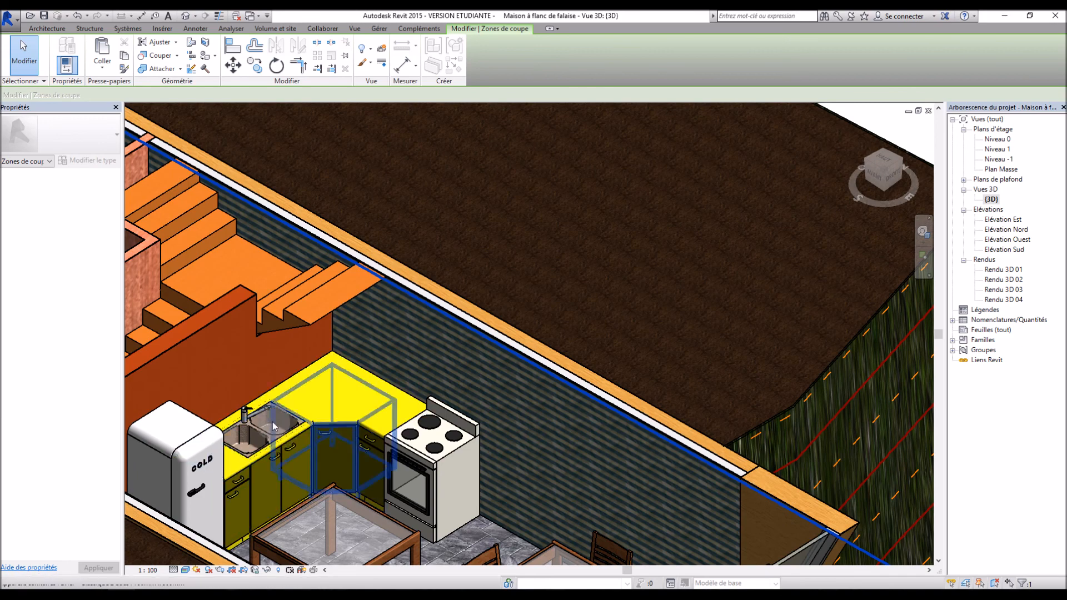
pyautogui.scroll(-3, 448, 377)
pyautogui.keyDown('shift'); pyautogui.moveTo(419, 372); pyautogui.dragTo(575, 316, button='middle'); pyautogui.keyUp('shift')
pyautogui.scroll(3, 590, 247)
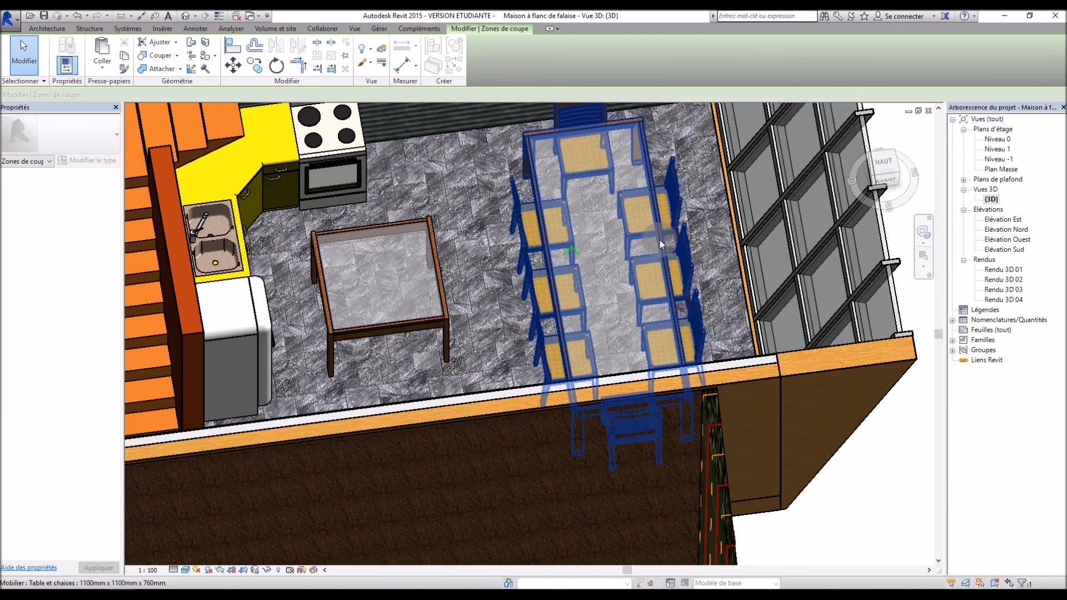
# Step: Check the type parameters of the dining table with chairs, closing them without changes
pyautogui.click(659, 239)
pyautogui.scroll(-2, 586, 322)
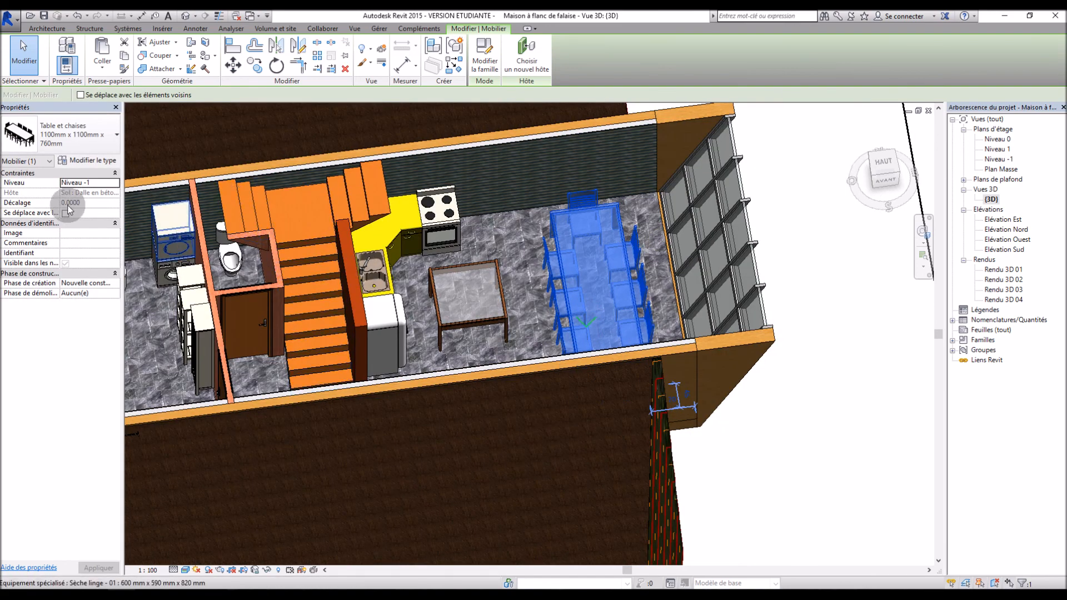
pyautogui.click(95, 161)
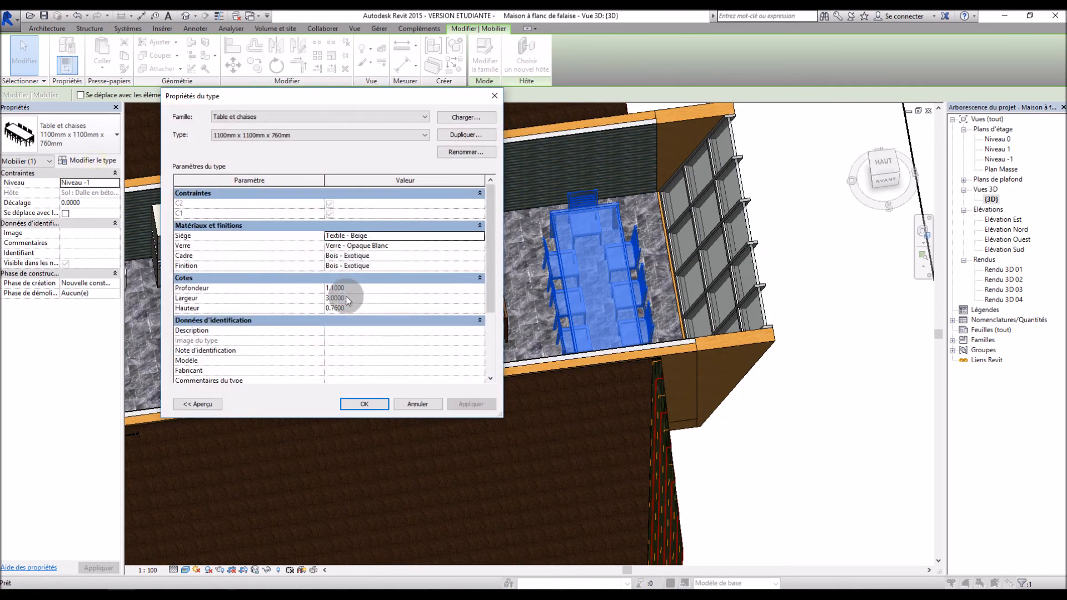
pyautogui.click(427, 406)
pyautogui.click(801, 373)
# Step: Examine the laundry appliances, bathroom and staircase on the lower floor, ending with the whole sectioned site
pyautogui.scroll(-2, 396, 333)
pyautogui.keyDown('shift'); pyautogui.moveTo(244, 369); pyautogui.dragTo(331, 339, button='middle'); pyautogui.keyUp('shift')
pyautogui.scroll(3, 190, 243)
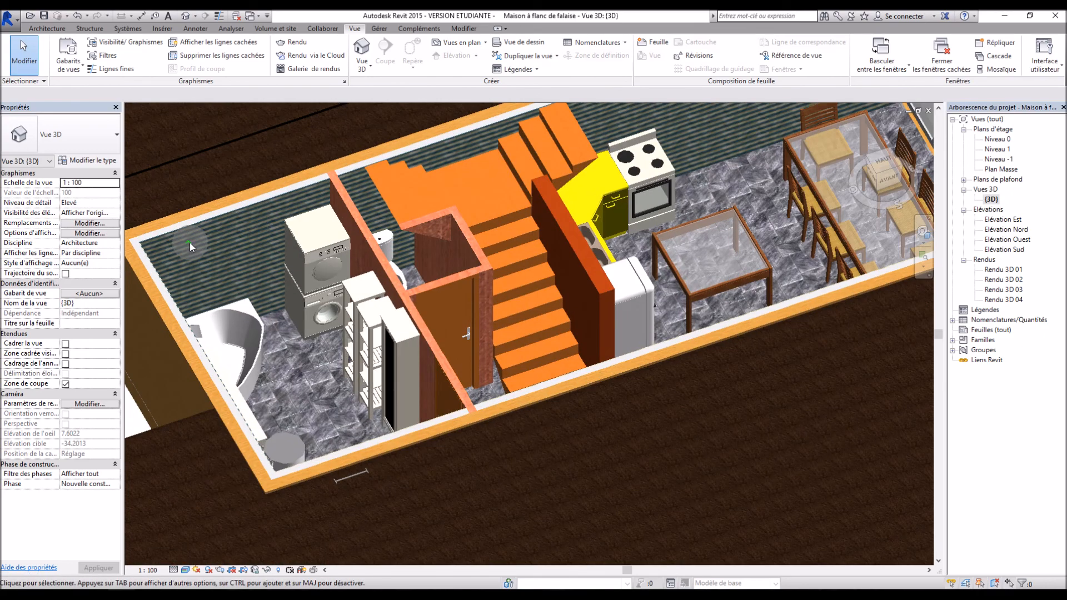
pyautogui.keyDown('shift'); pyautogui.moveTo(591, 330); pyautogui.dragTo(448, 316, button='middle'); pyautogui.keyUp('shift')
pyautogui.scroll(-3, 390, 318)
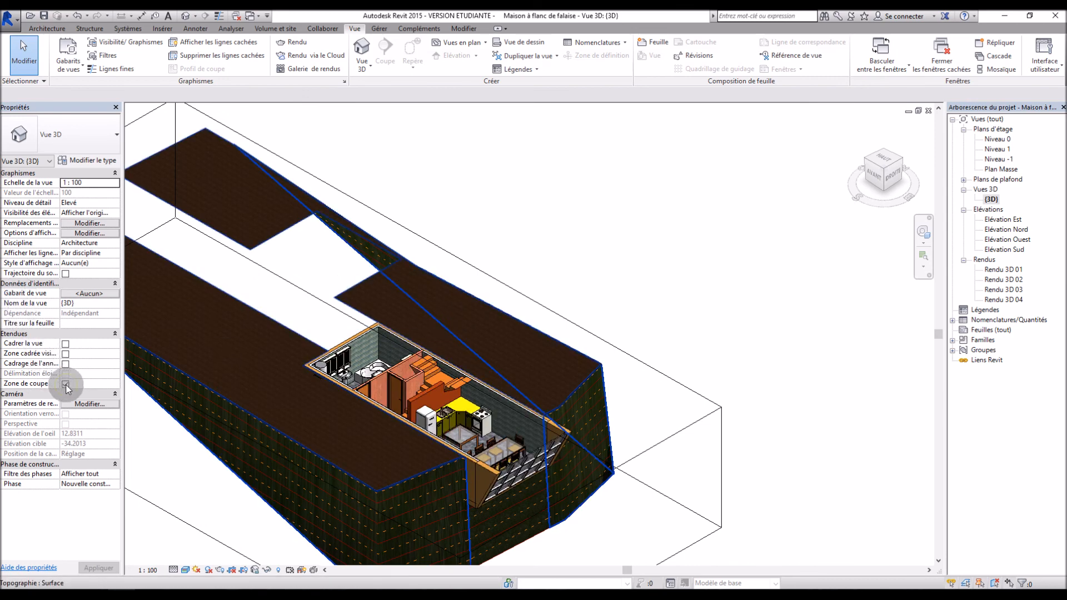